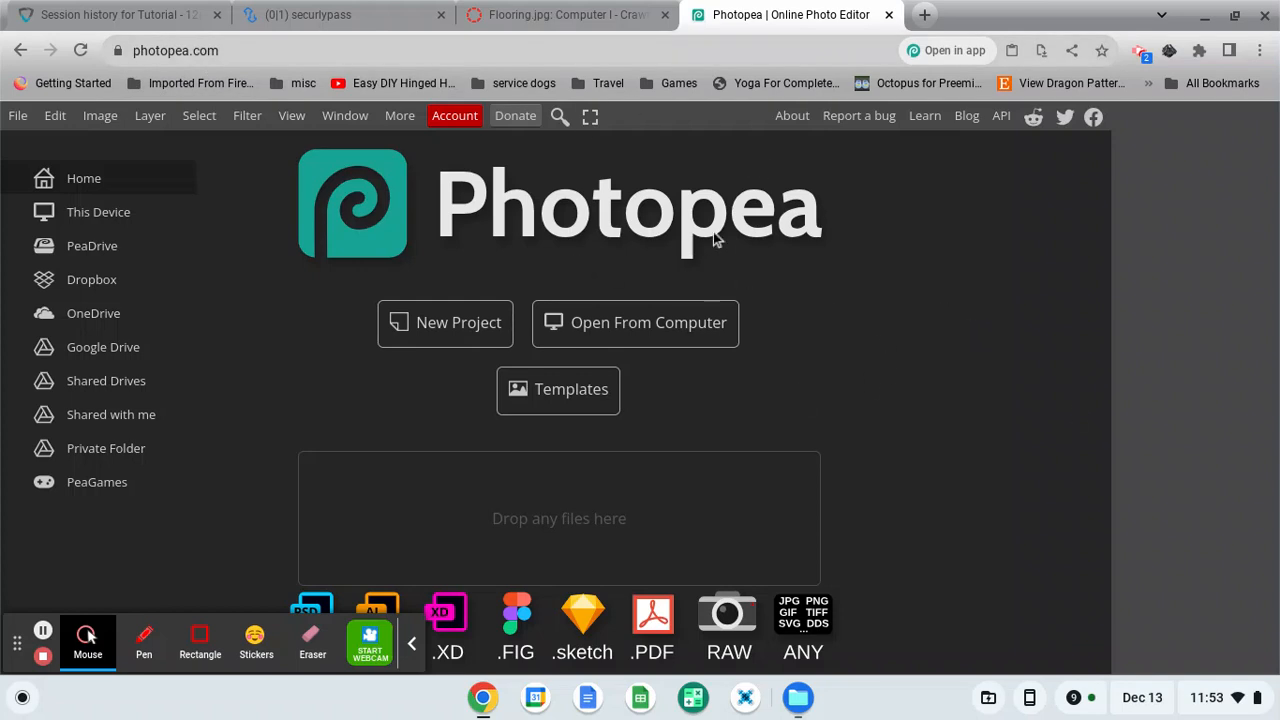
Switch to the Canvas course and return to its home page from the course file pages.
click(563, 16)
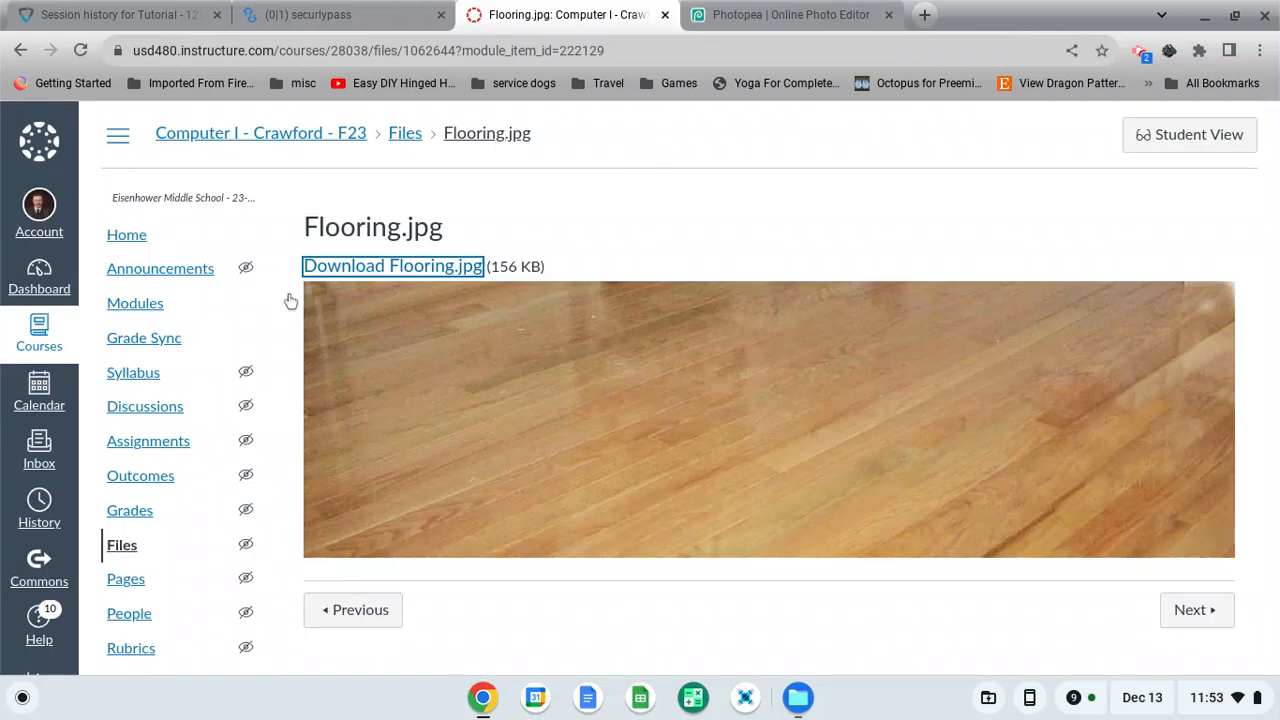
click(361, 605)
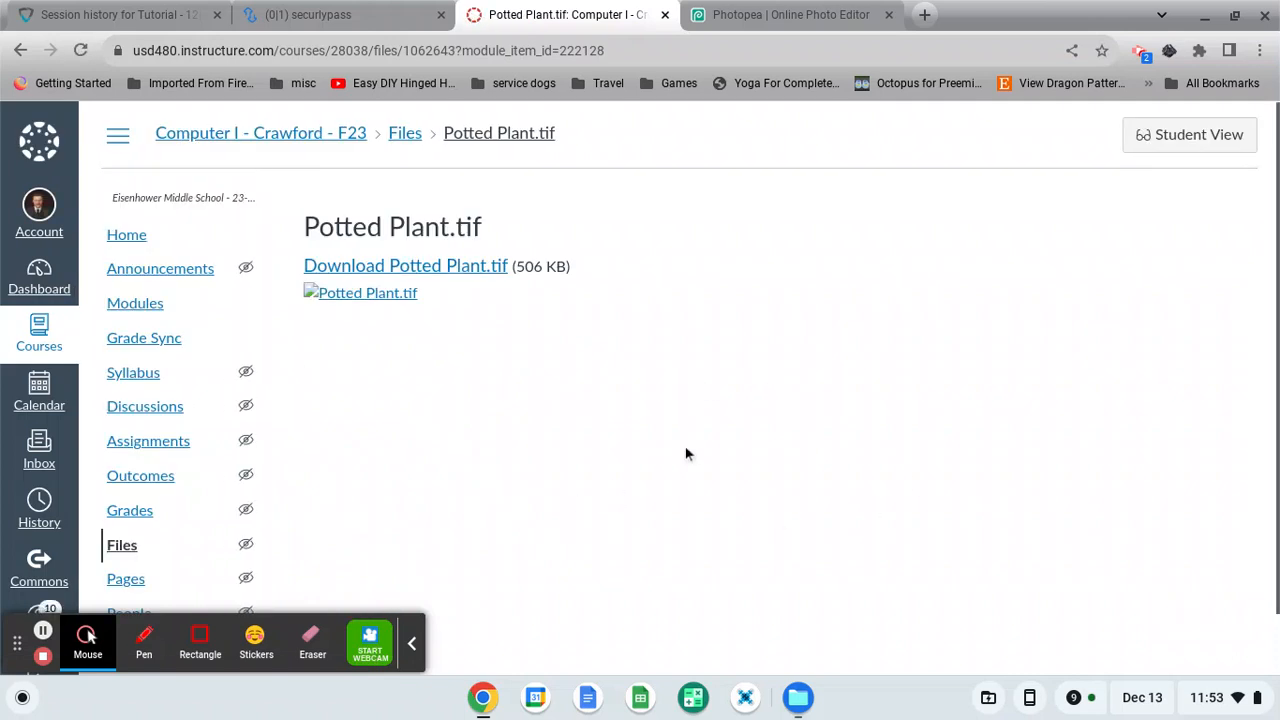
click(375, 356)
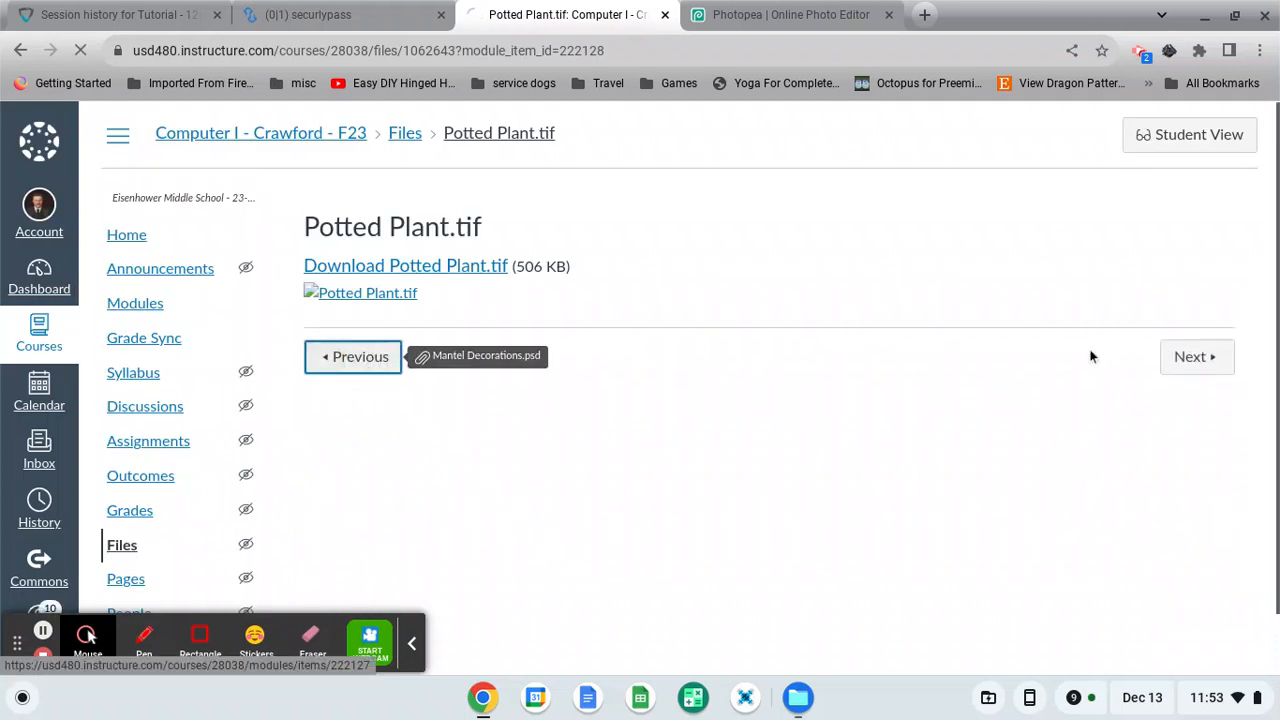
click(134, 240)
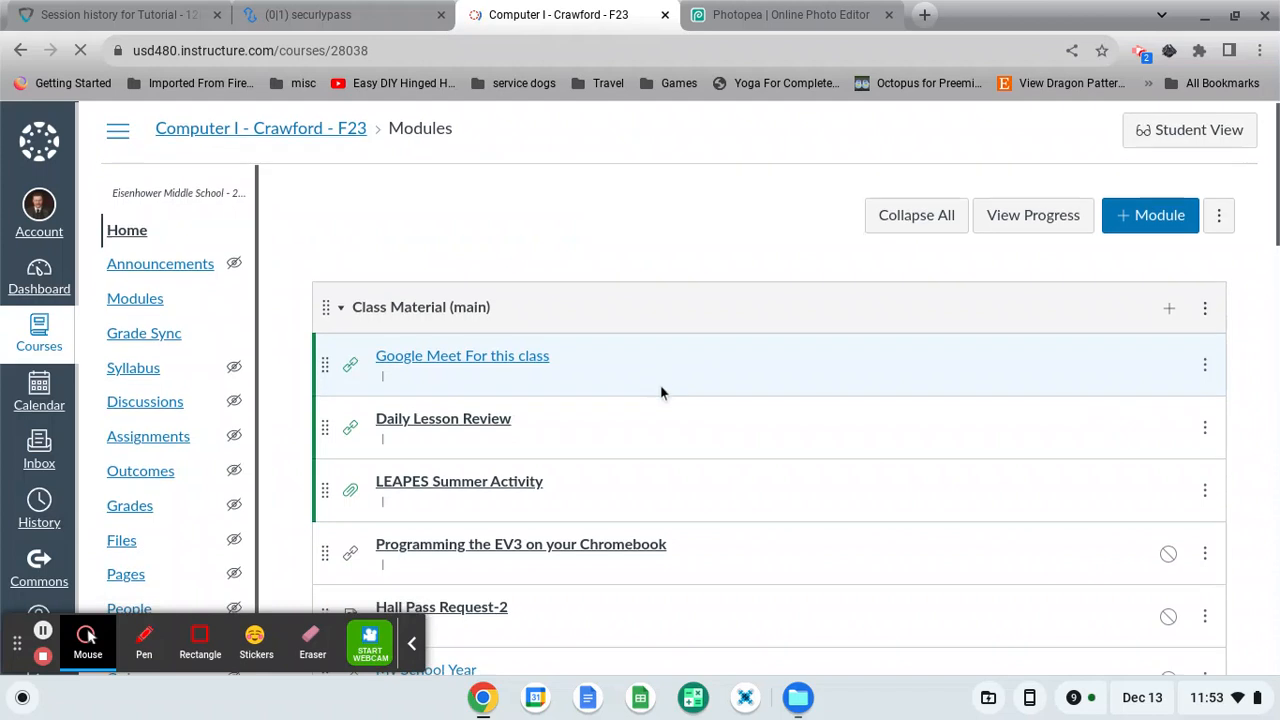
Open Room.psd from the course's Room Files list and download it.
scroll(663, 391, down, 10)
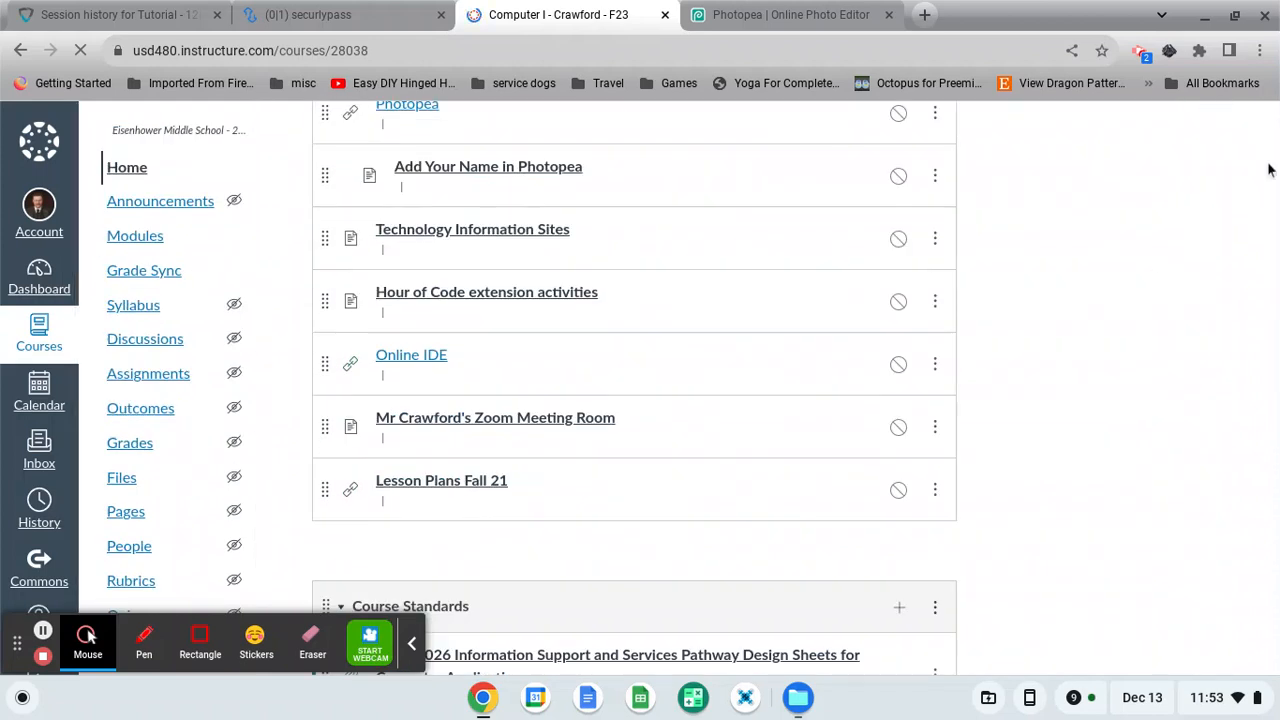
scroll(830, 355, down, 15)
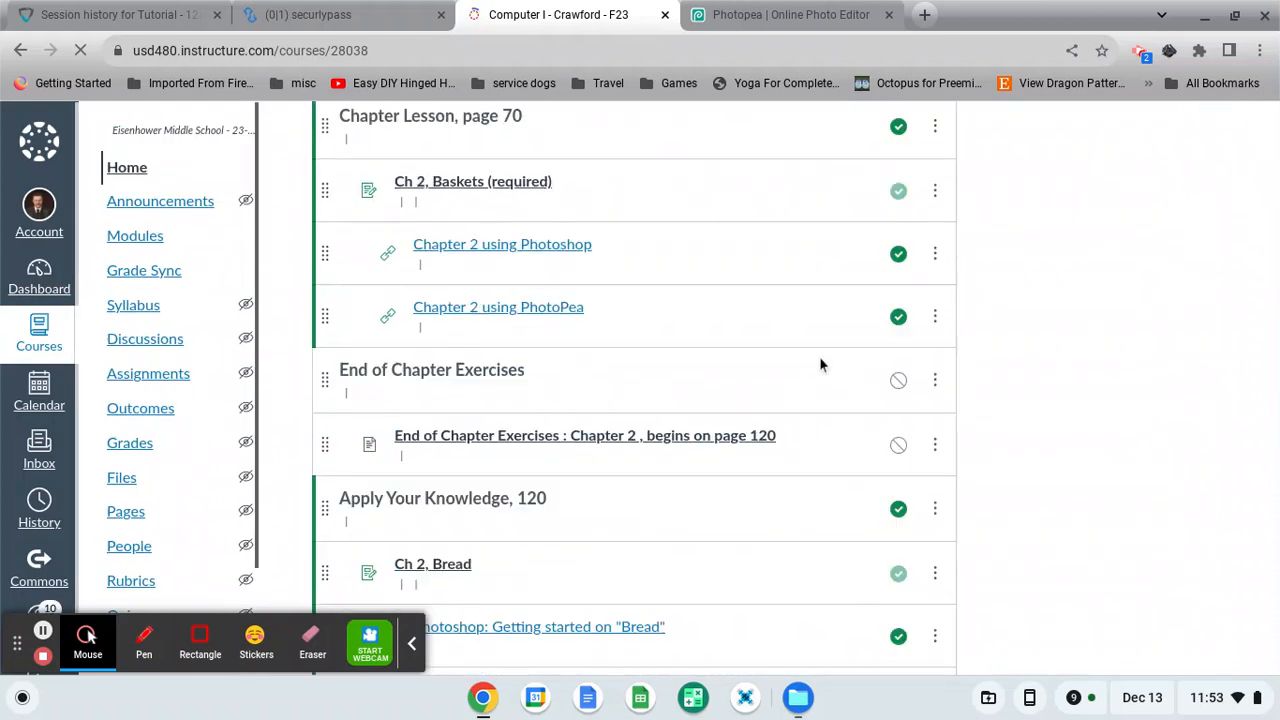
scroll(820, 360, down, 10)
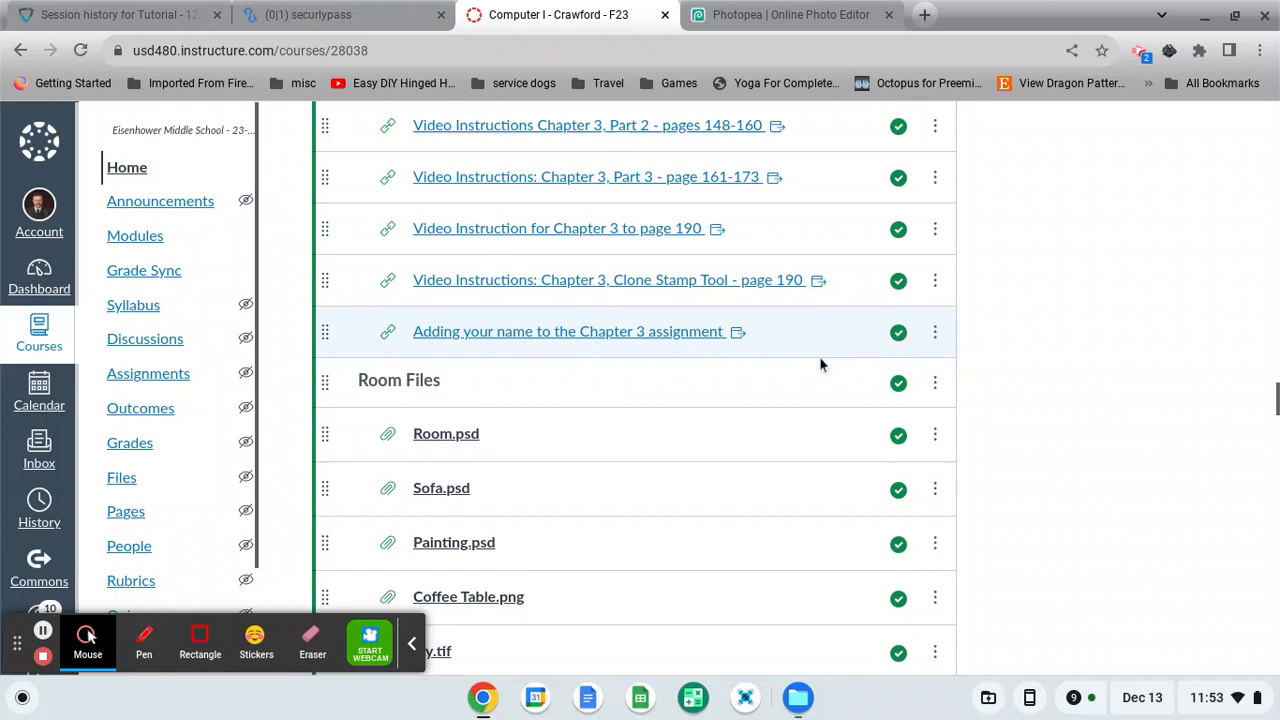
scroll(819, 356, down, 2)
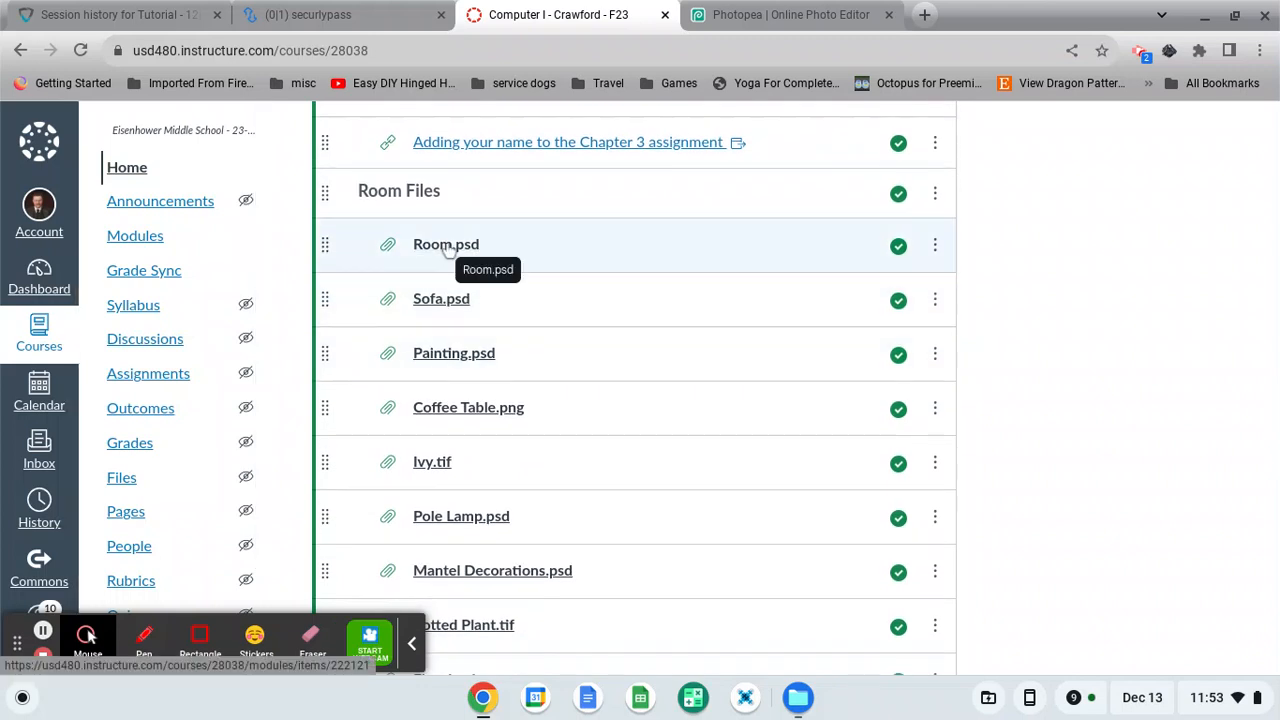
click(449, 251)
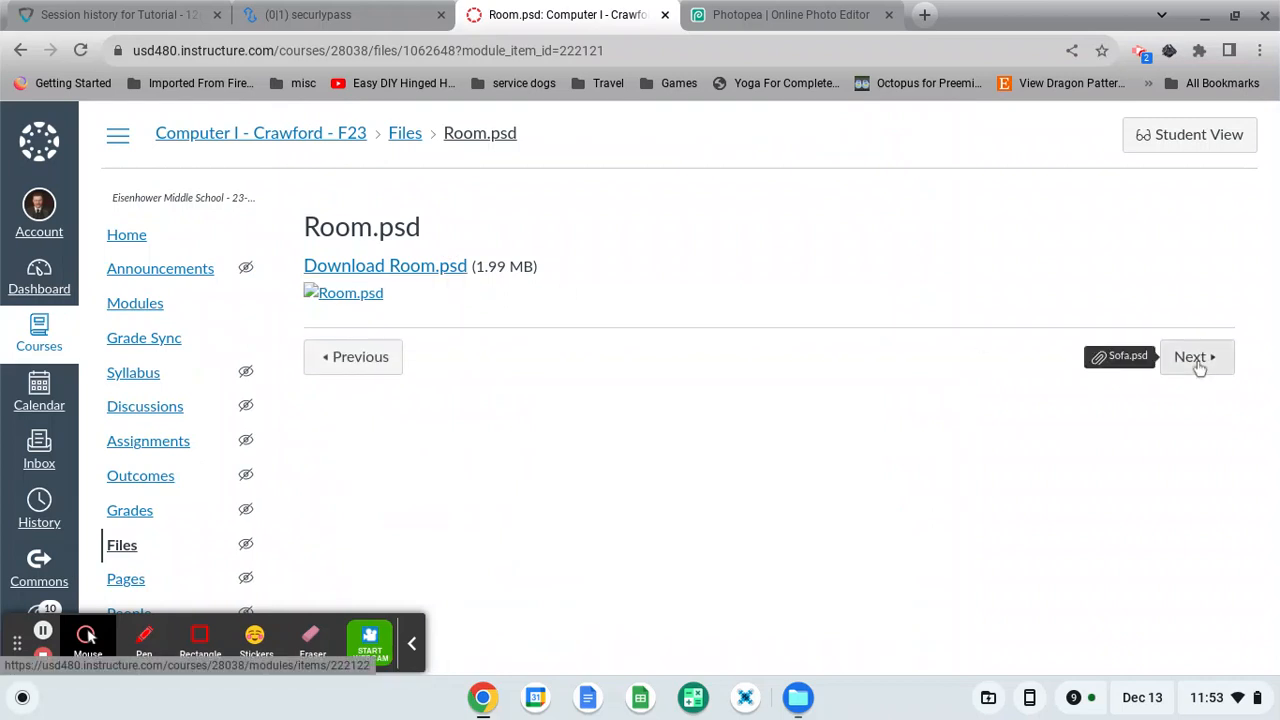
click(446, 268)
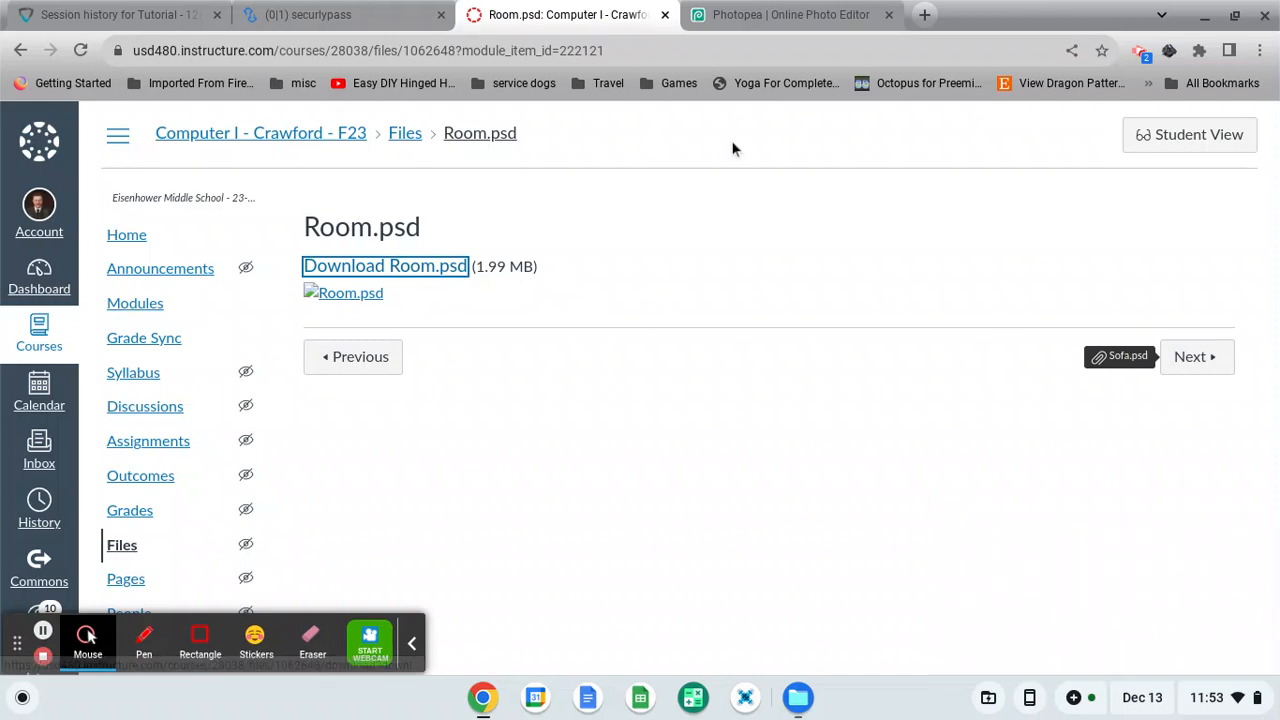
Switch to Photopea and open the downloaded Room (1).psd from the computer's Downloads folder.
click(790, 15)
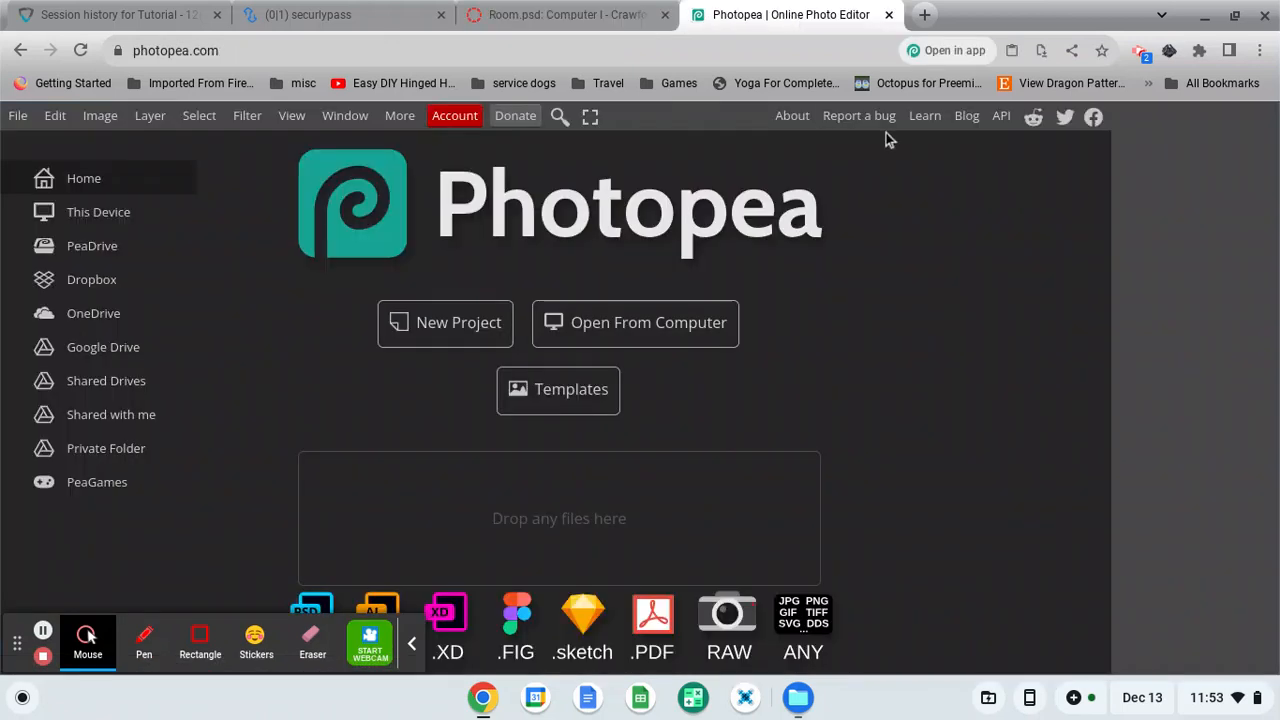
click(607, 323)
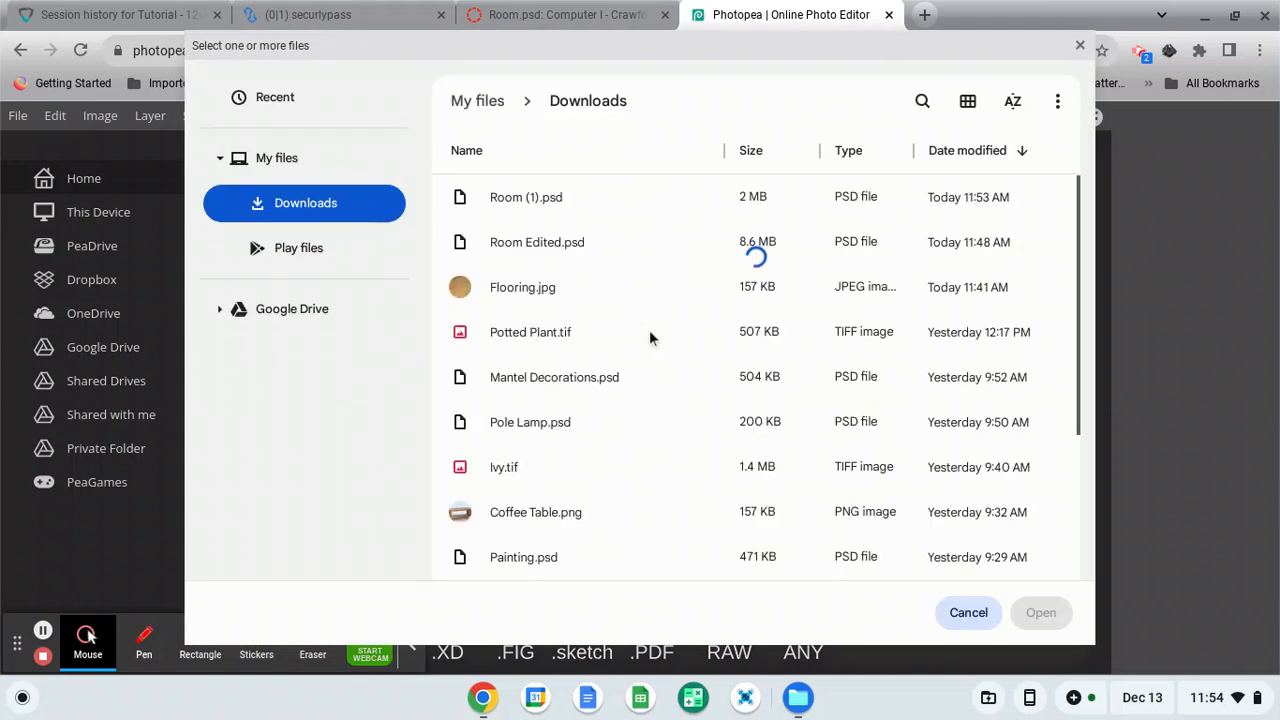
click(518, 197)
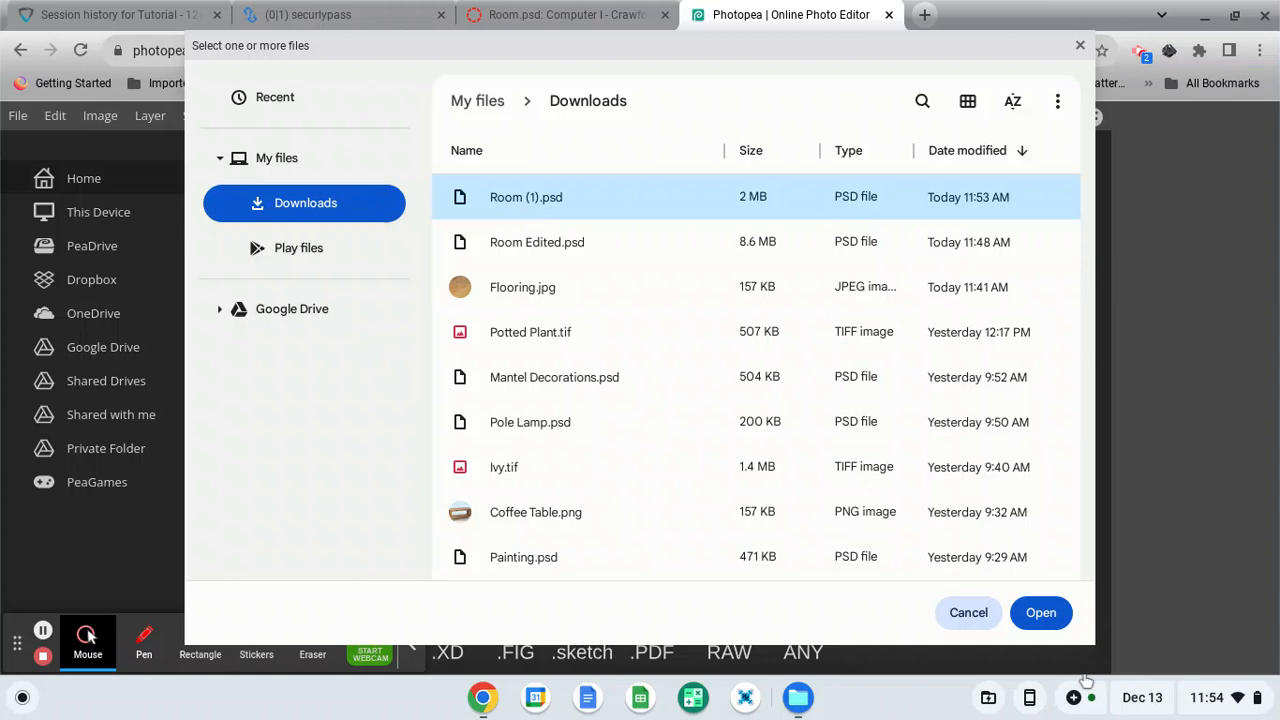
click(1041, 614)
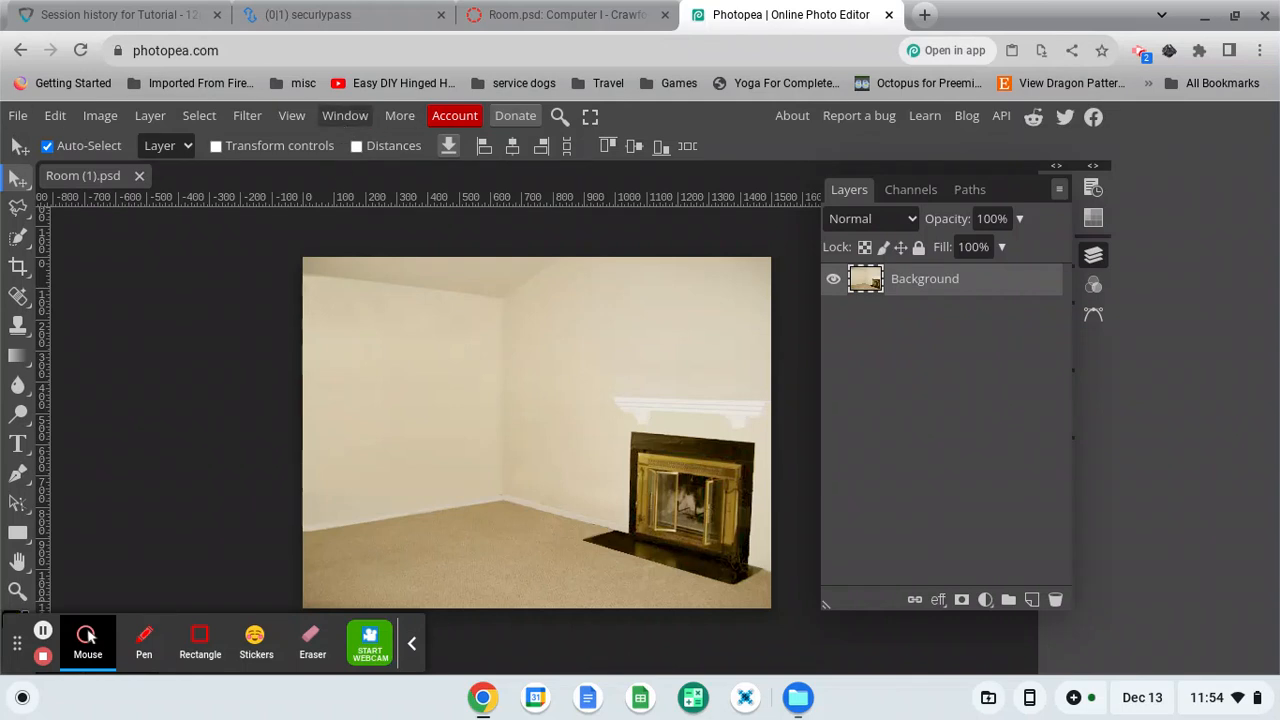
click(350, 117)
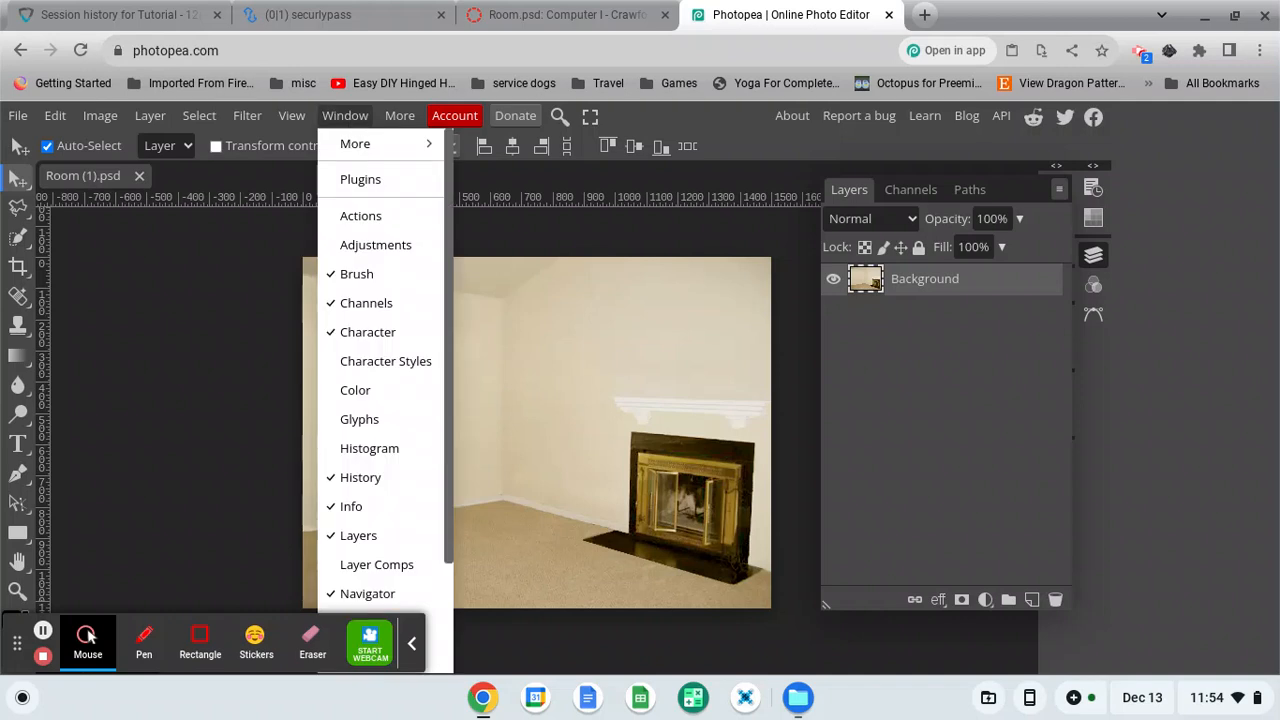
mouse_move(362, 145)
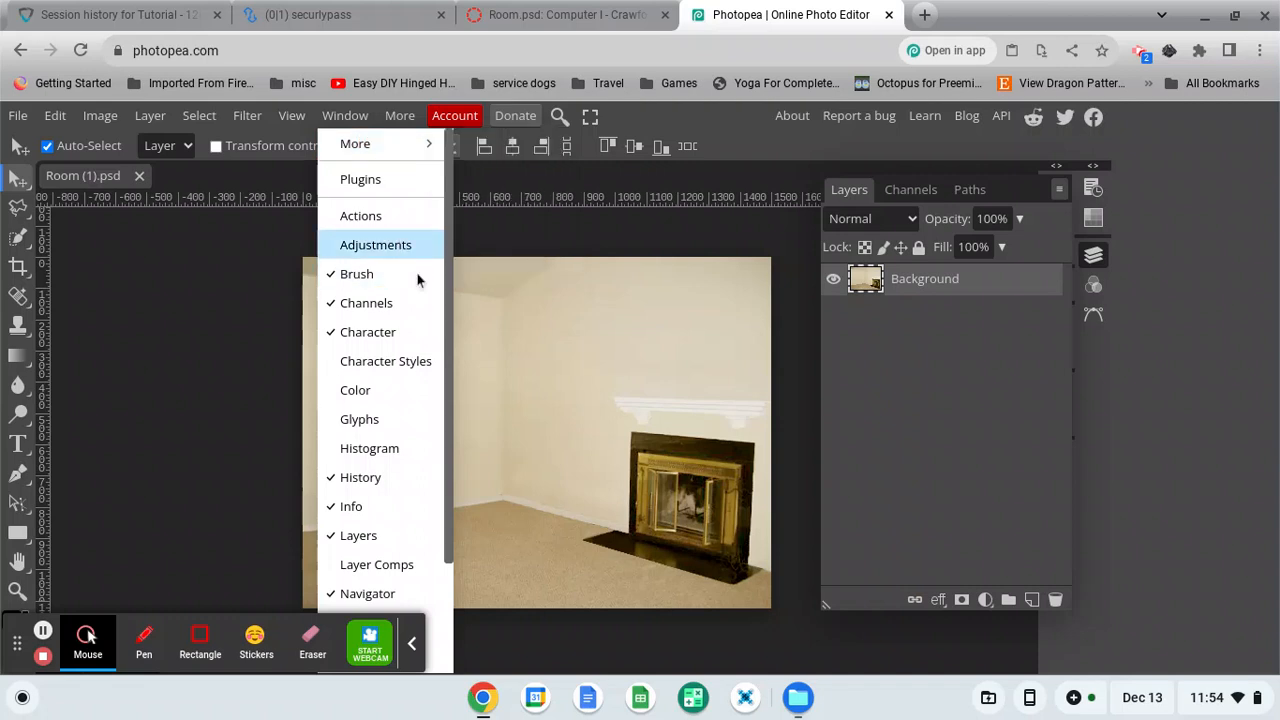
scroll(402, 295, down, 3)
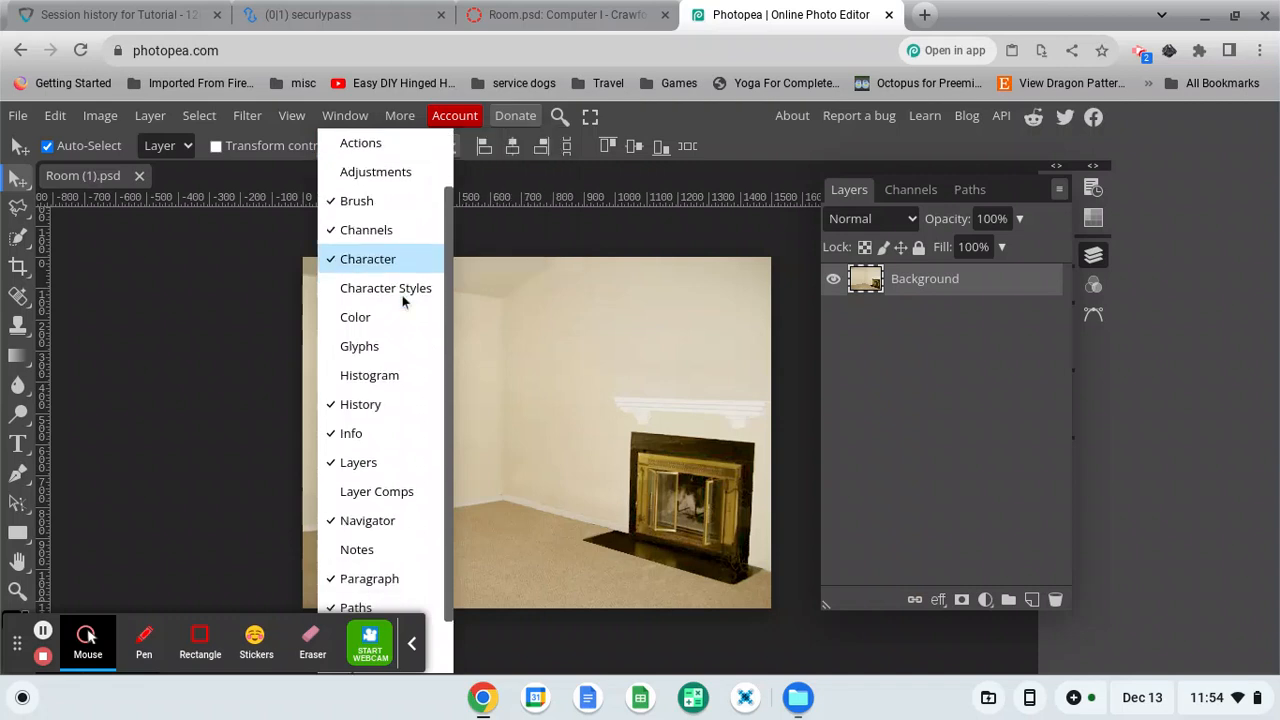
click(412, 644)
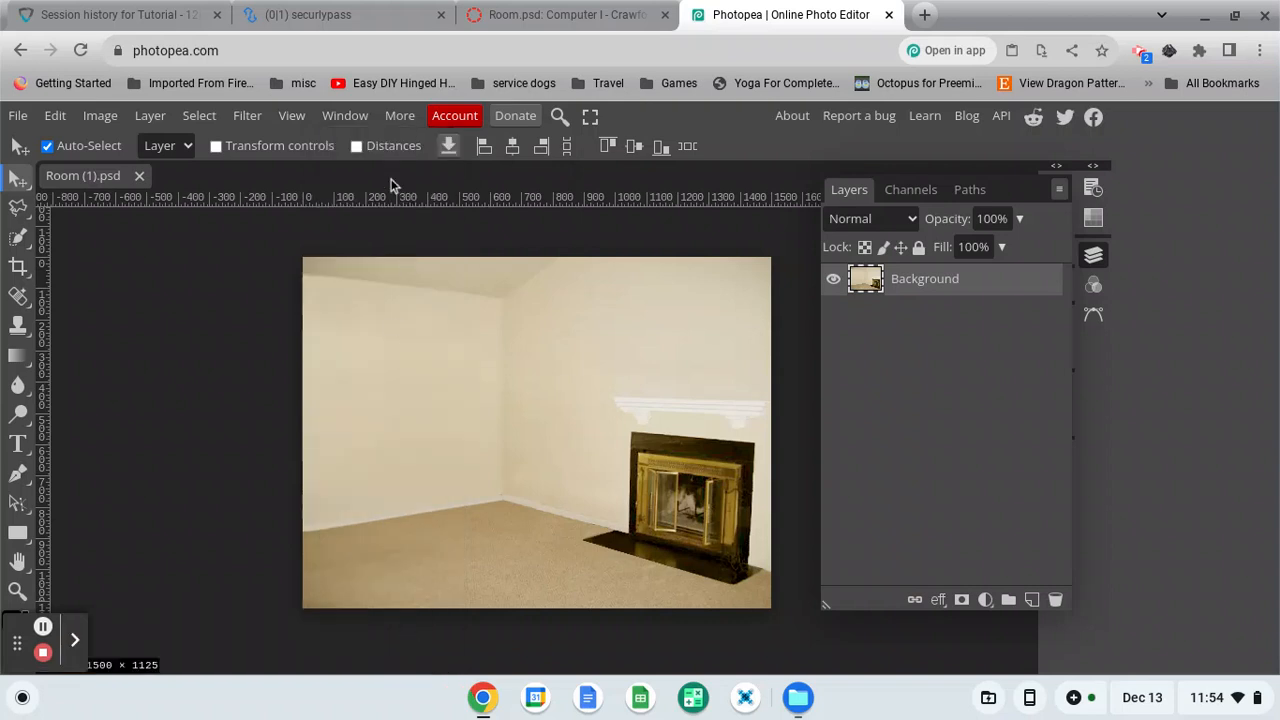
click(403, 118)
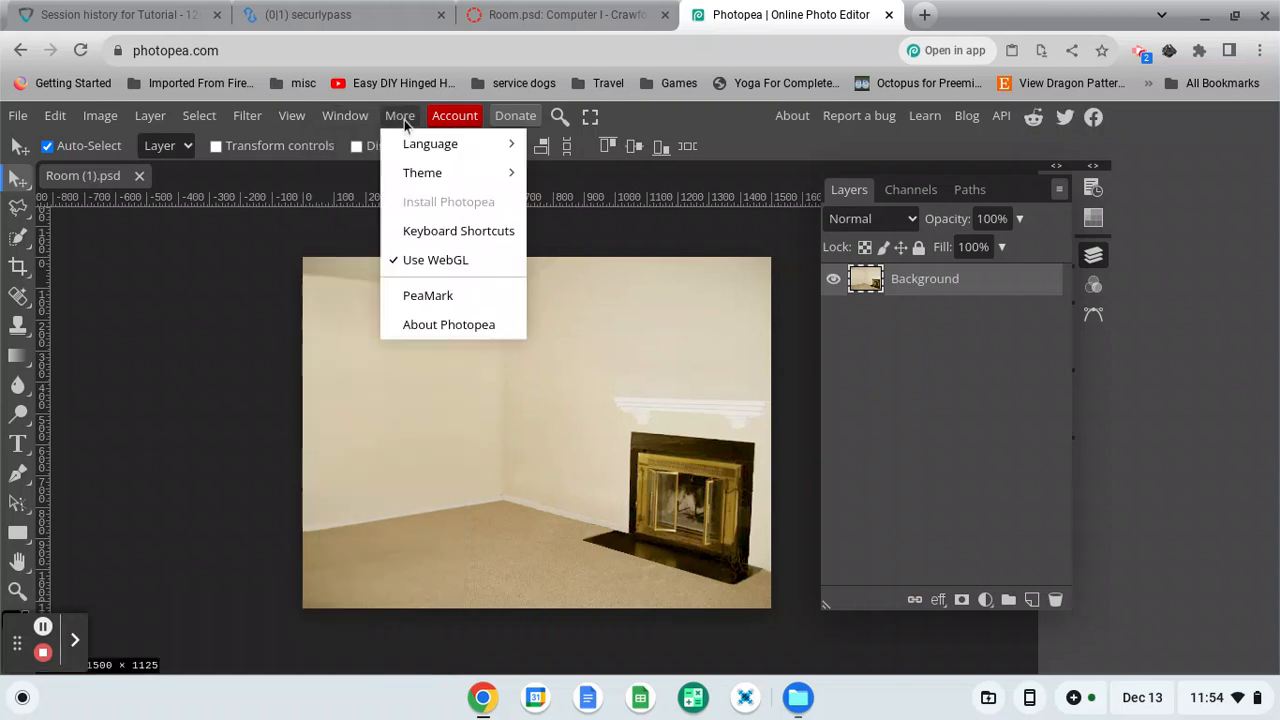
click(345, 116)
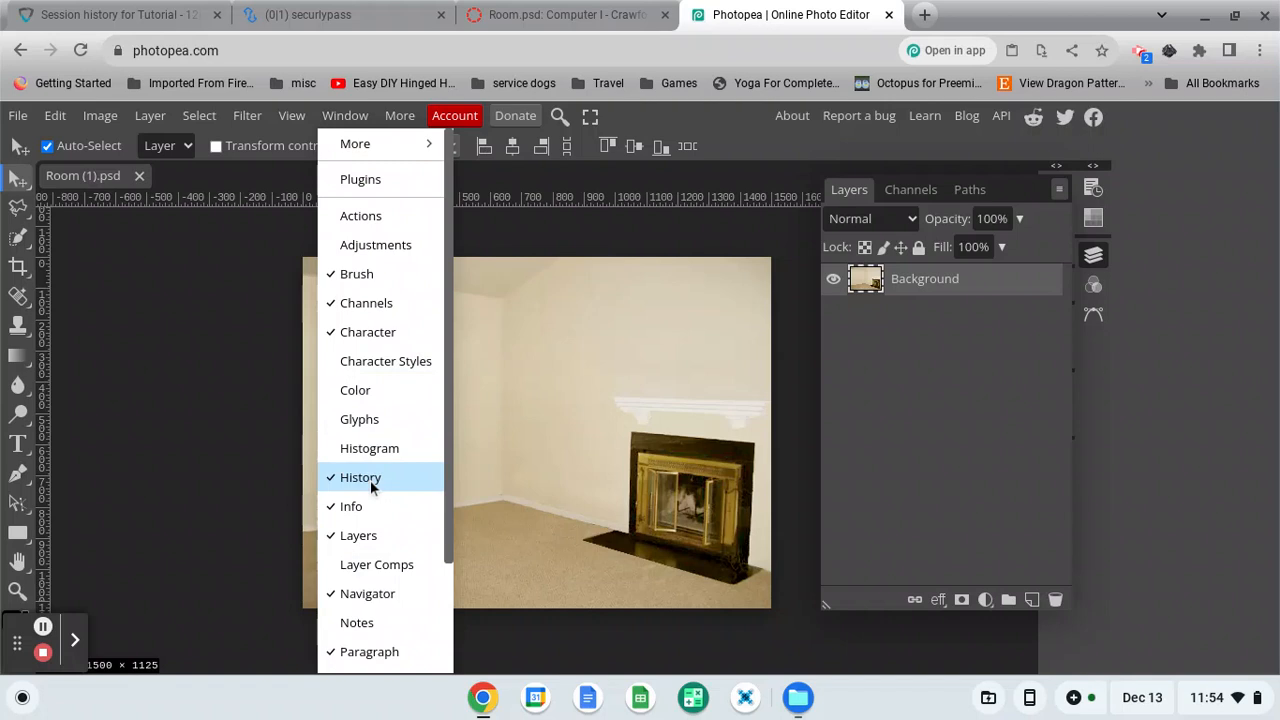
scroll(374, 484, down, 2)
scroll(377, 486, down, 2)
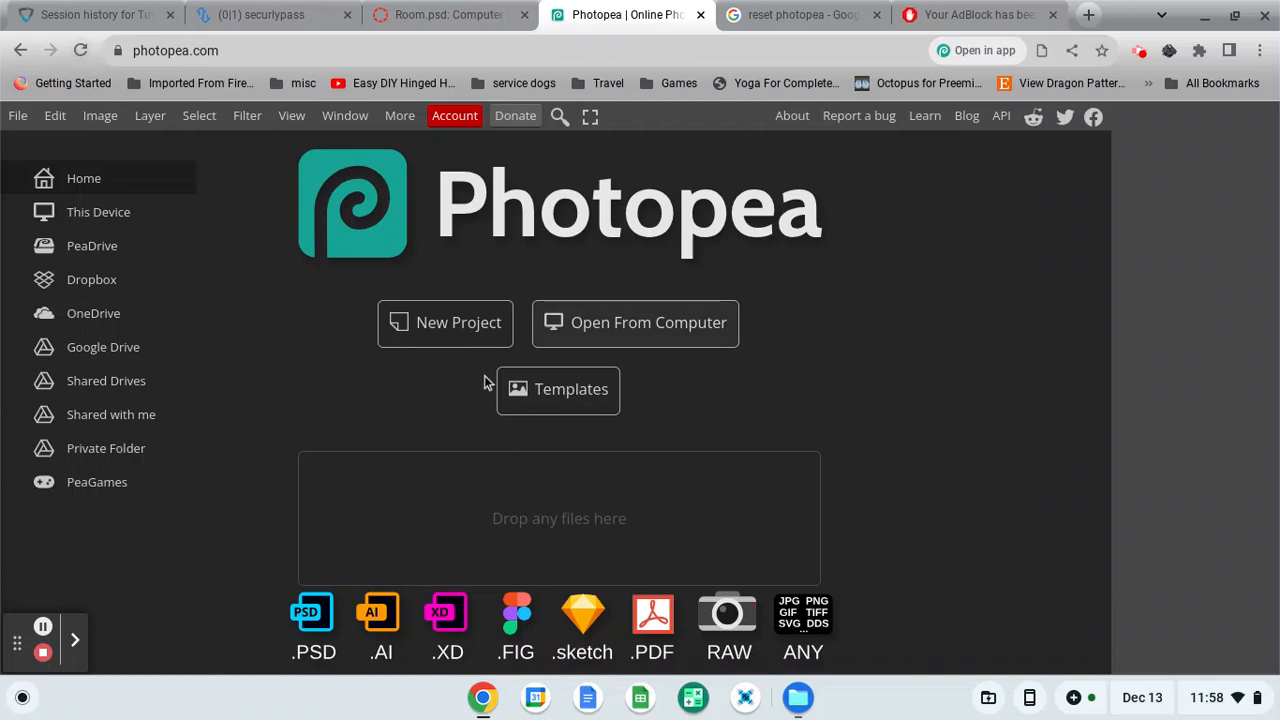
Reopen Room (1).psd from the computer on the Photopea start page.
click(459, 339)
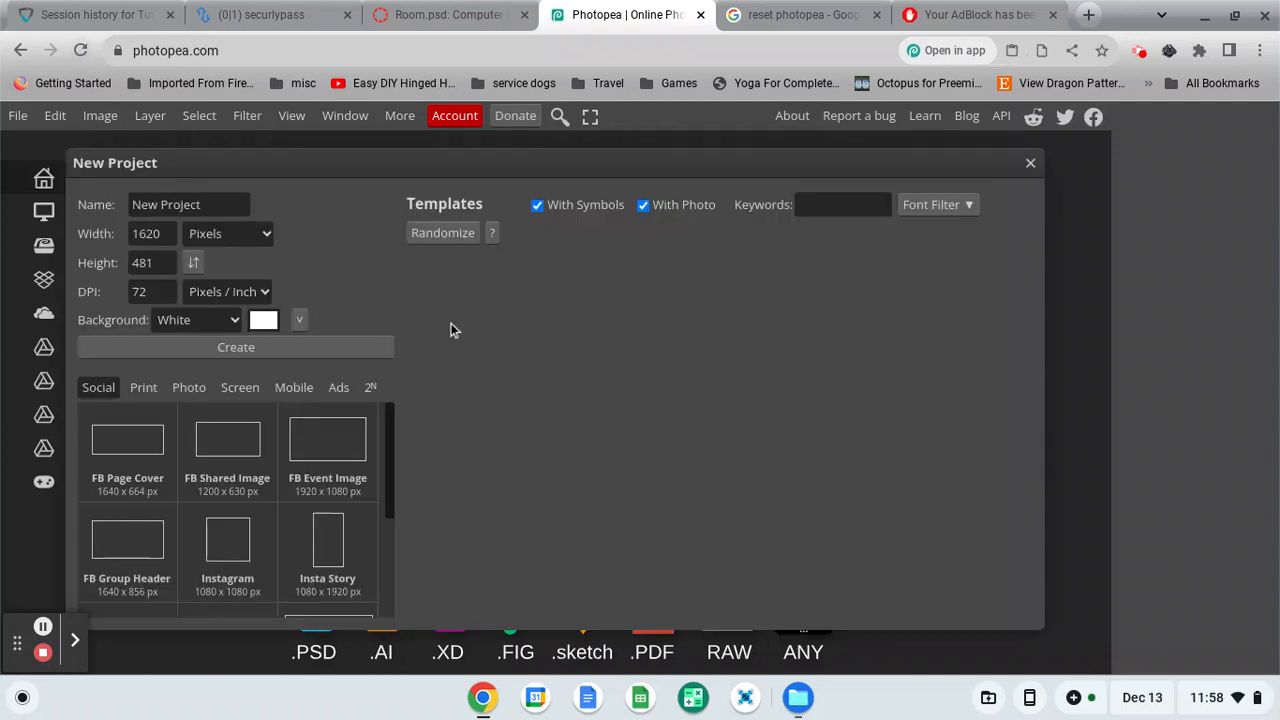
click(1030, 163)
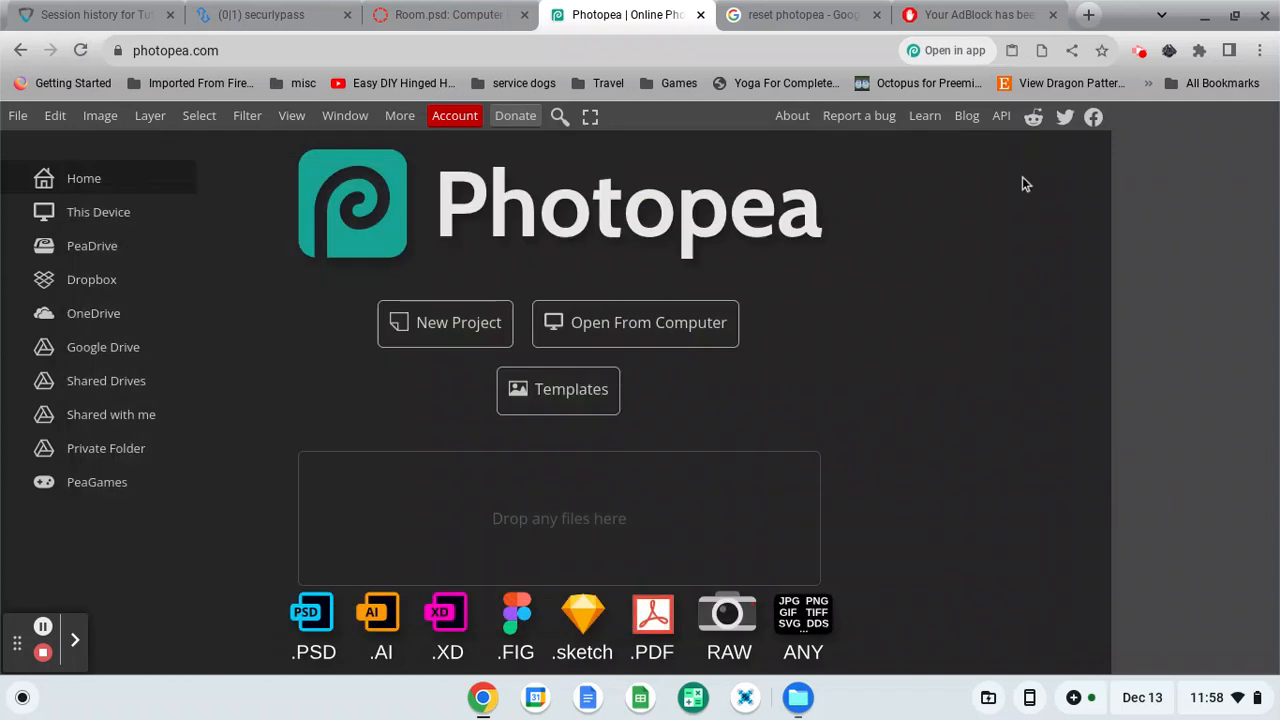
click(641, 314)
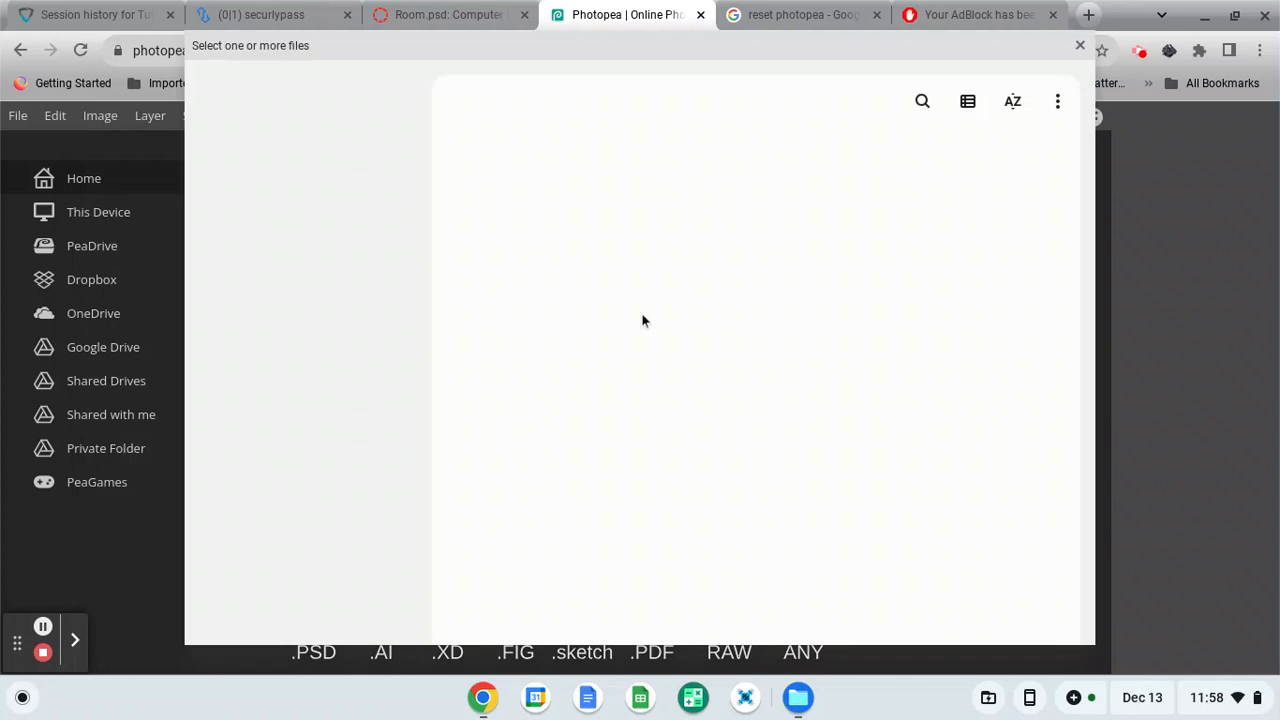
double_click(533, 196)
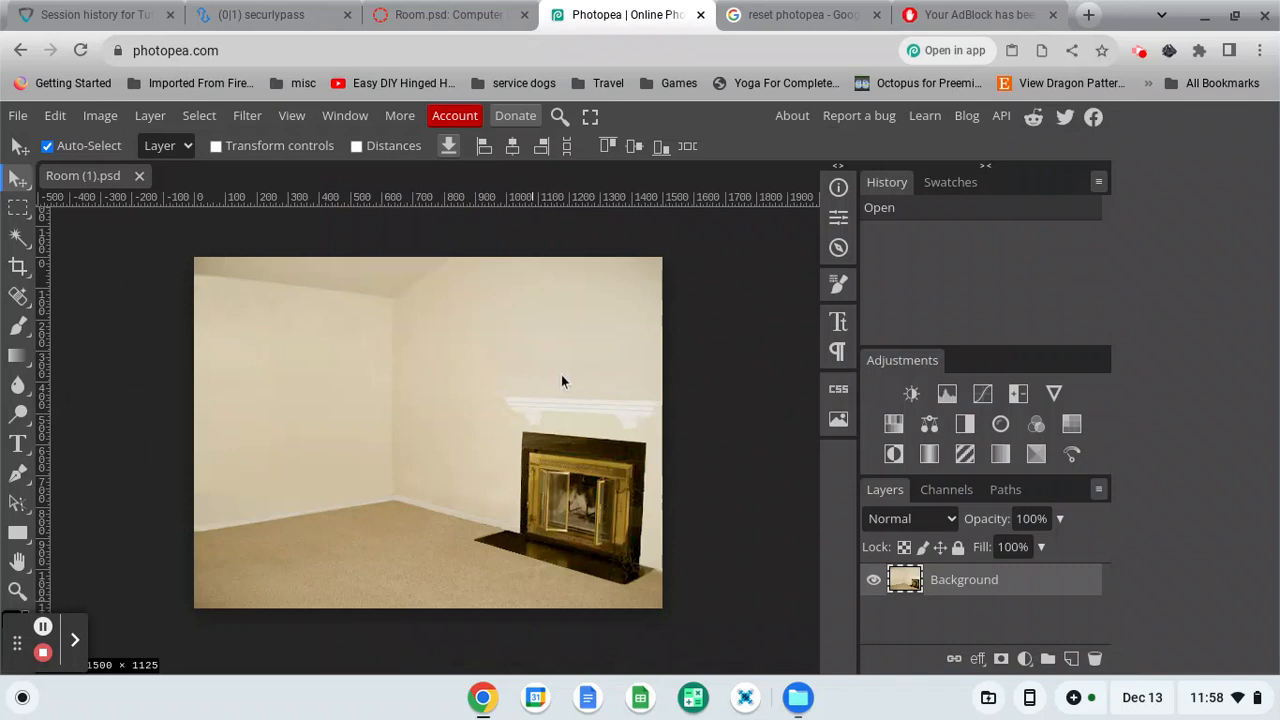
Select the carpeted floor with the Quick Selection tool and a 45 px brush, subtracting the fireplace and hearth from the selection.
key(ctrl+plus)
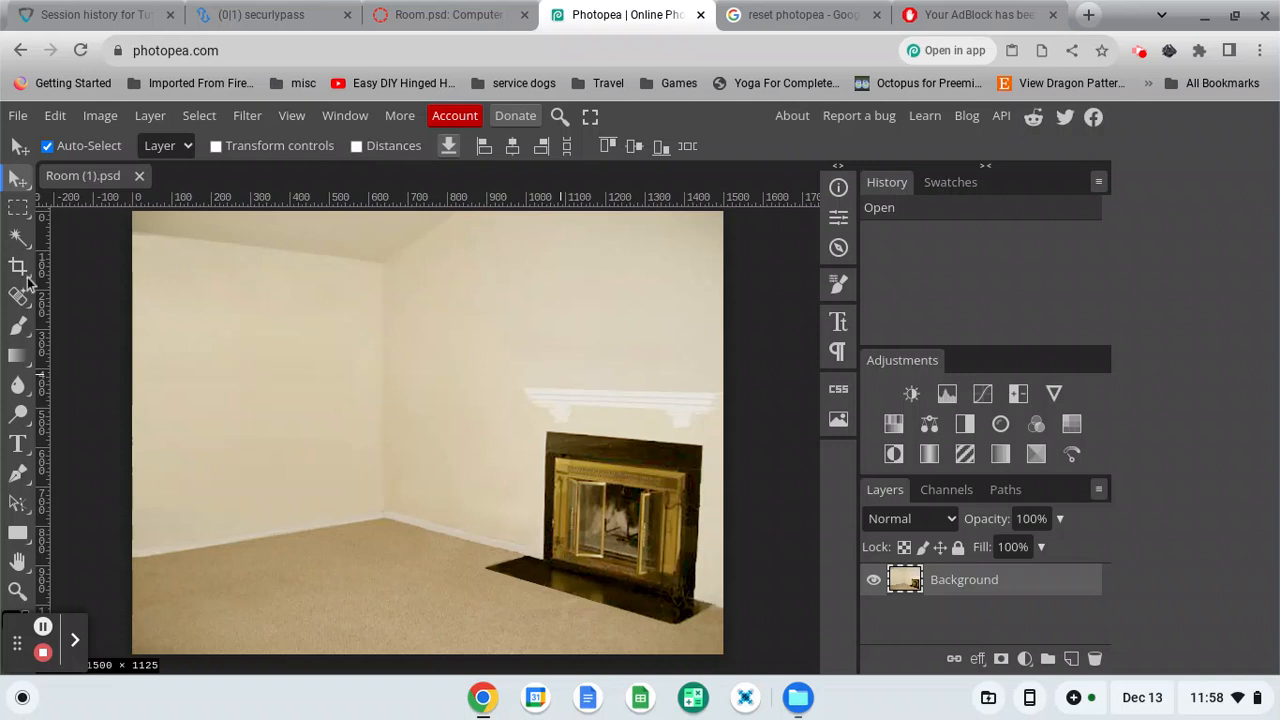
click(18, 238)
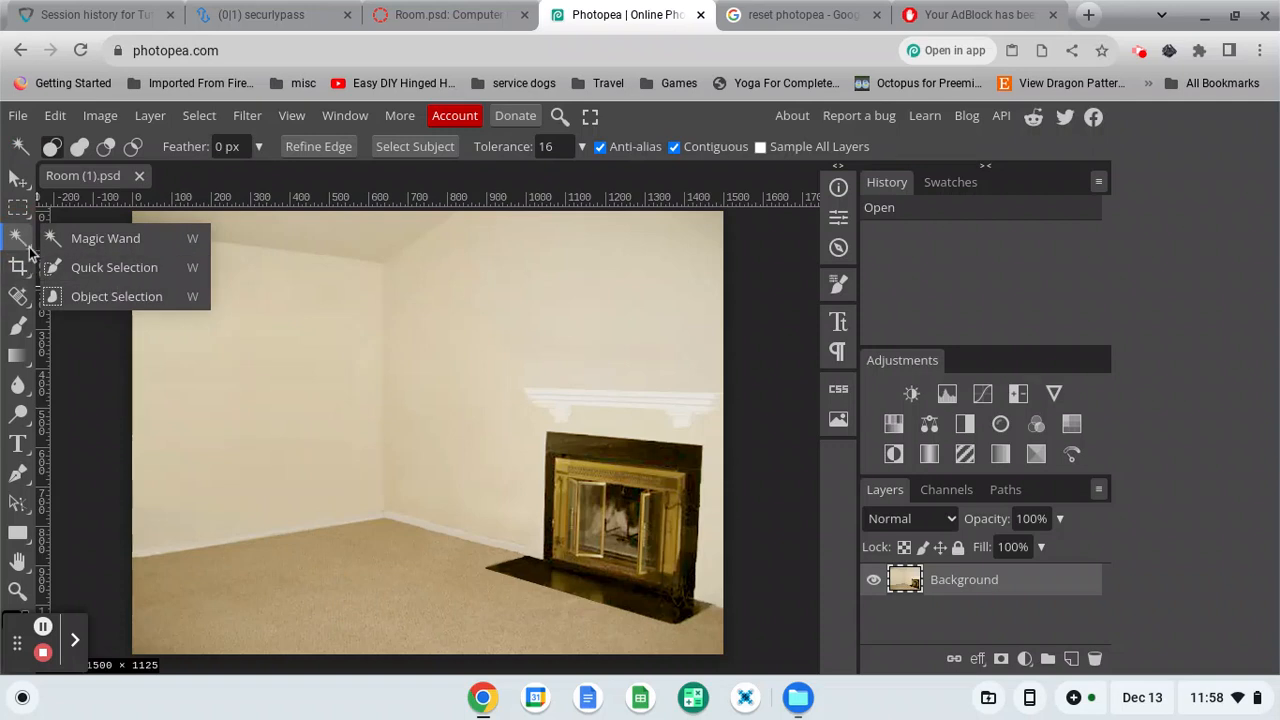
click(100, 297)
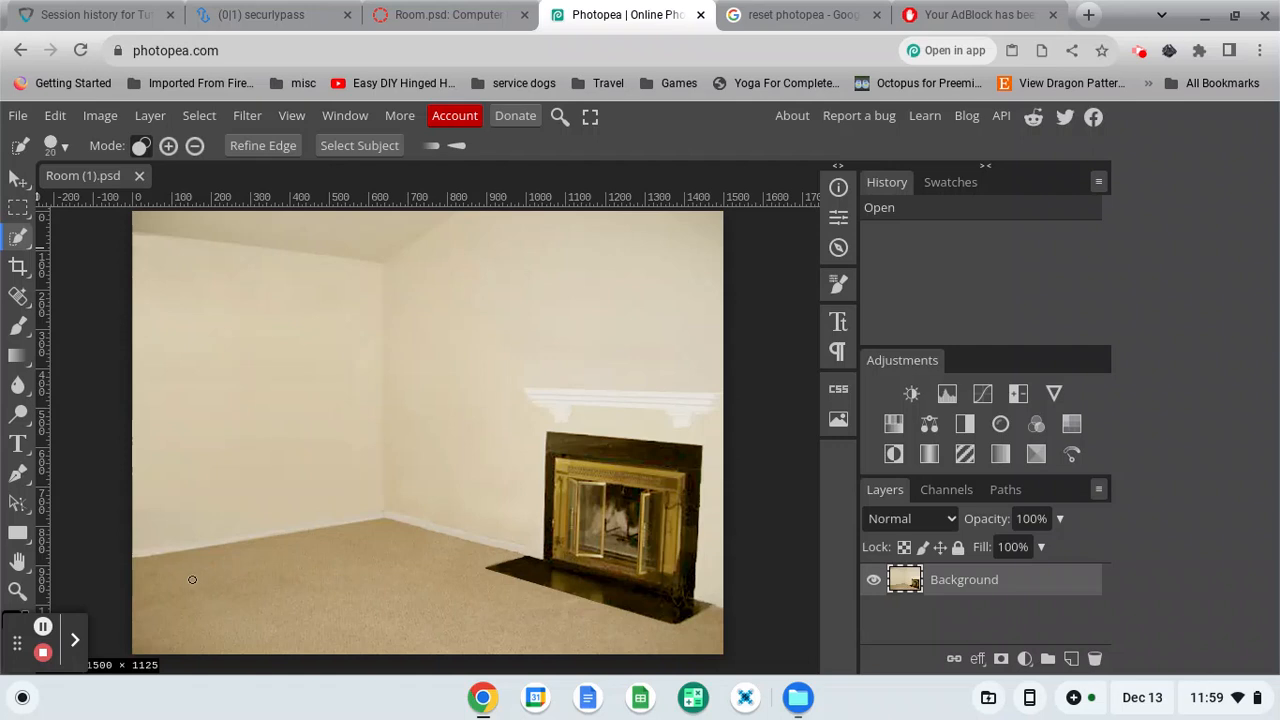
key(bracketright)
key(bracketright)
key(bracketright)
click(66, 148)
click(275, 180)
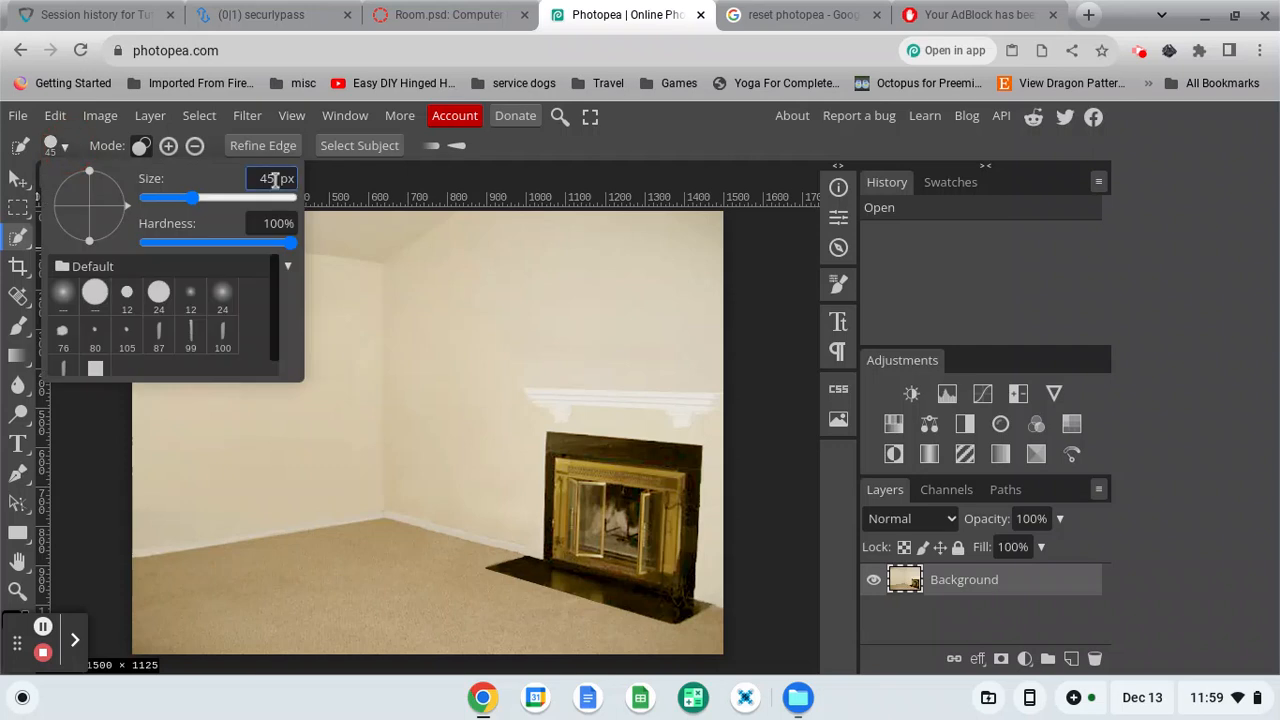
click(215, 592)
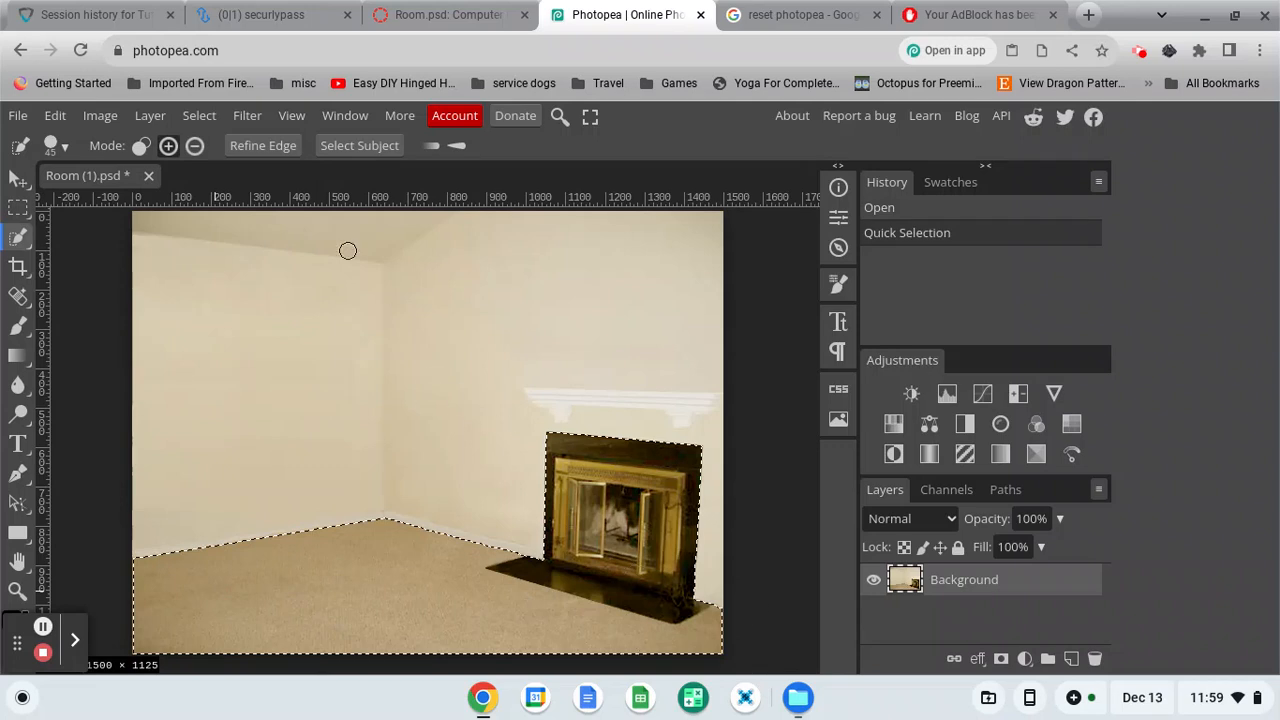
click(195, 146)
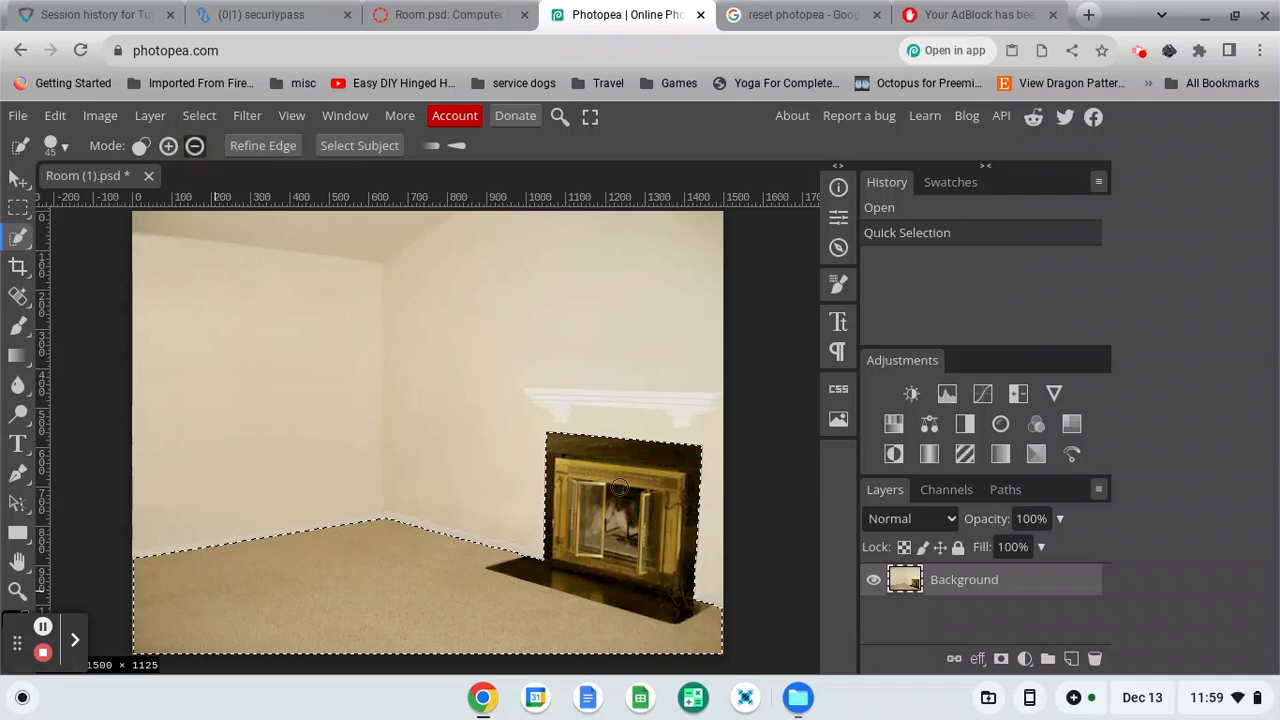
click(640, 452)
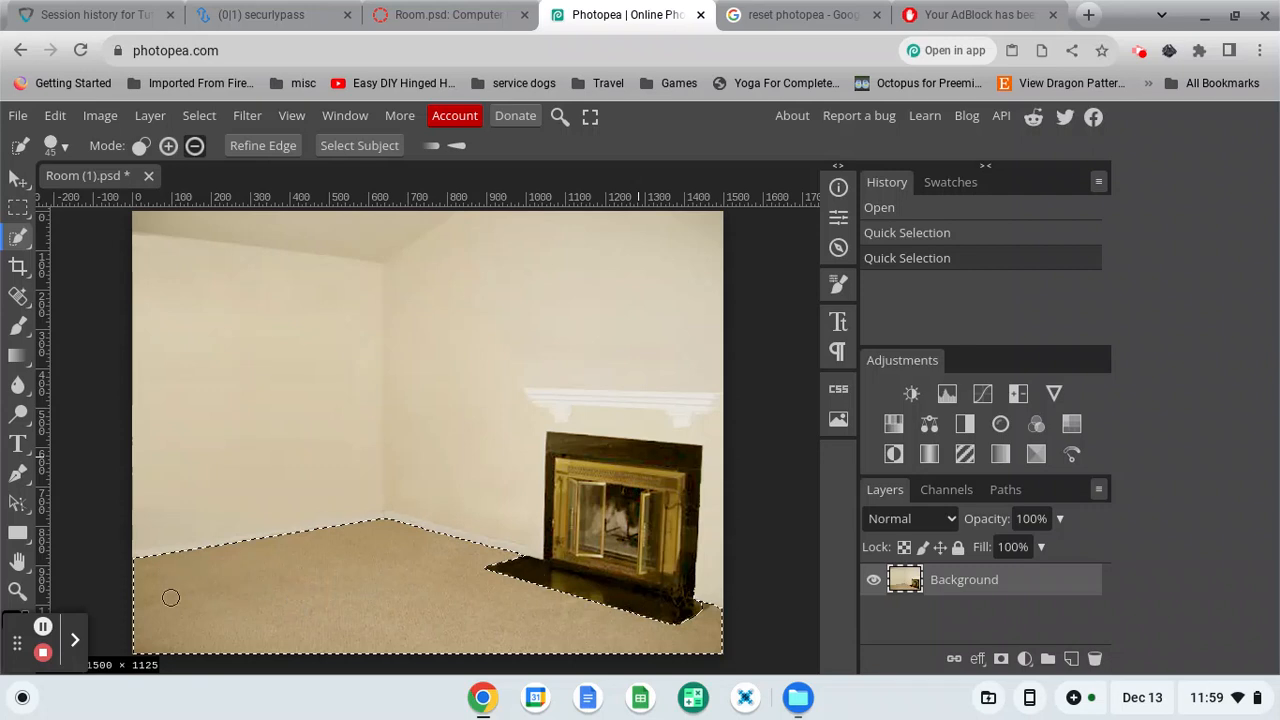
right_click(289, 597)
right_click(289, 597)
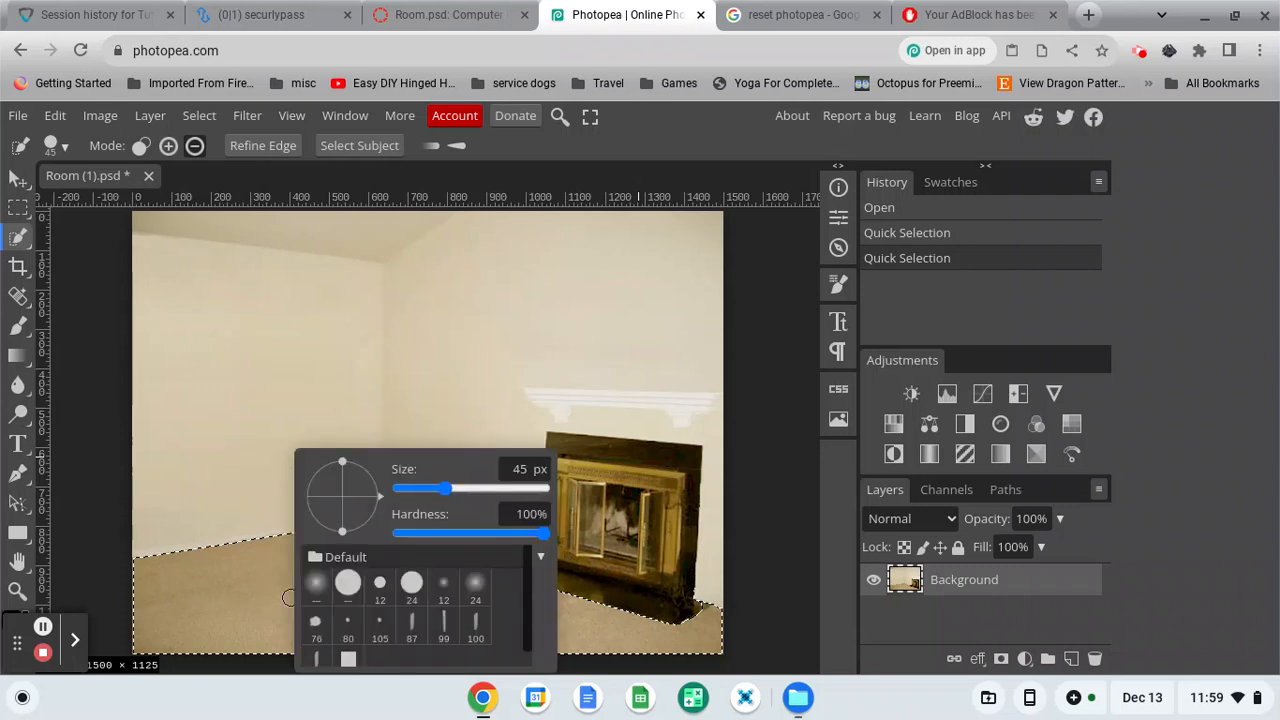
click(289, 597)
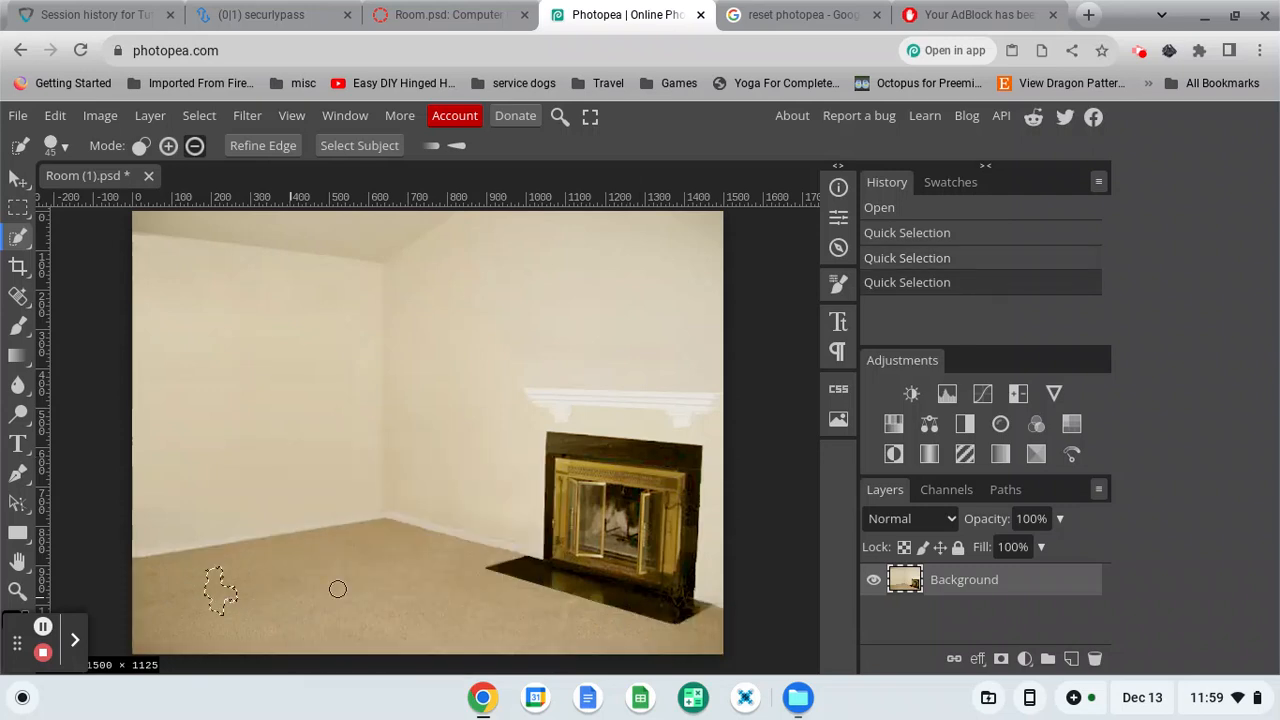
key(ctrl+z)
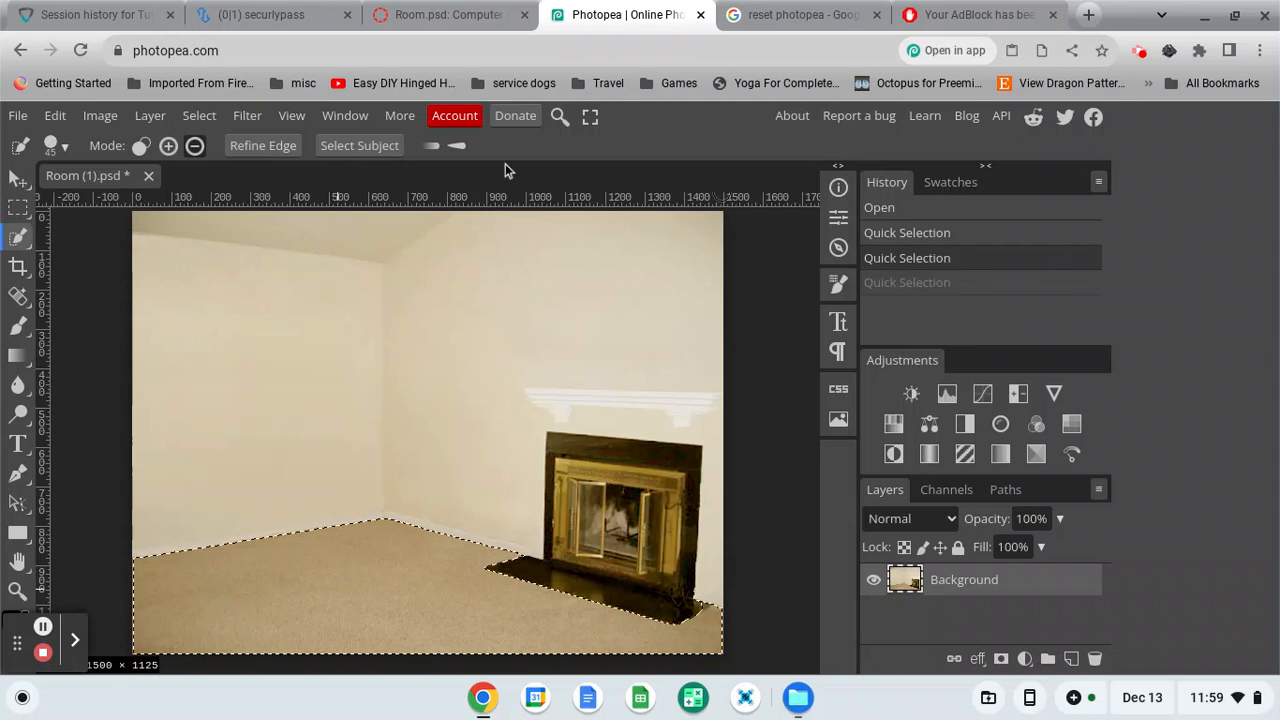
Cut the selected floor onto its own layer with Layer Via Cut and name the layer Carpet.
click(149, 121)
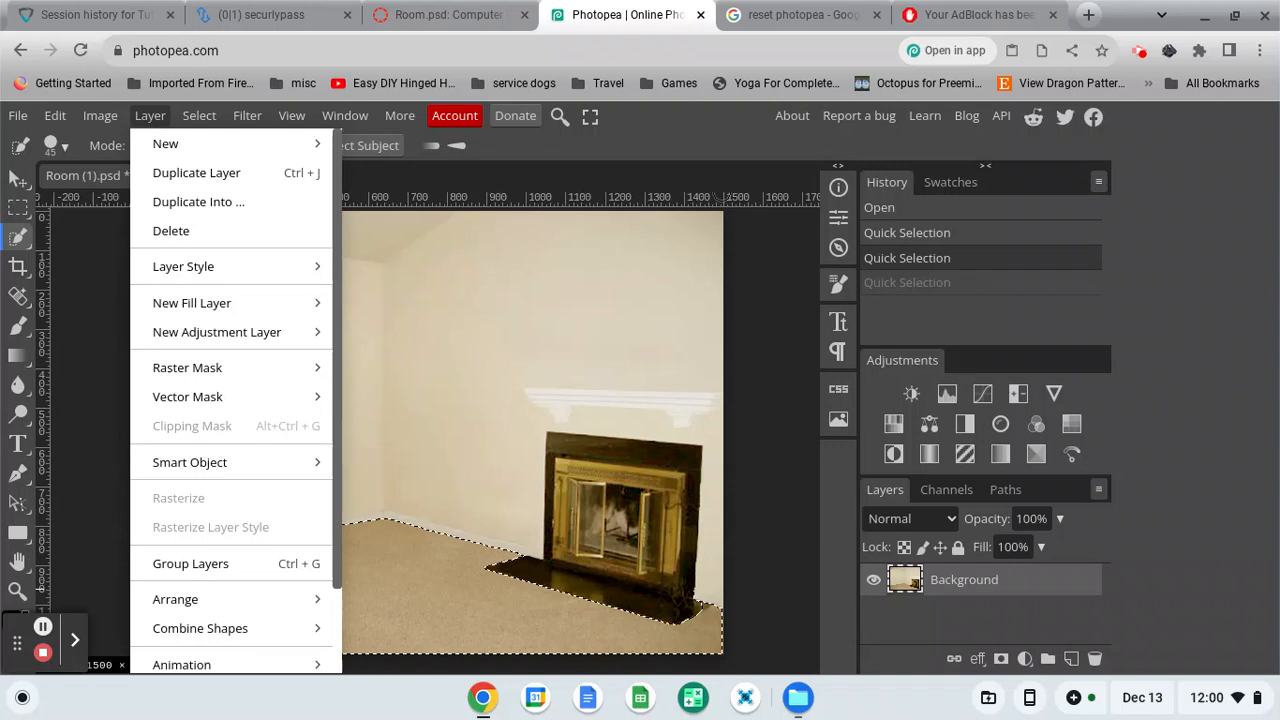
mouse_move(180, 143)
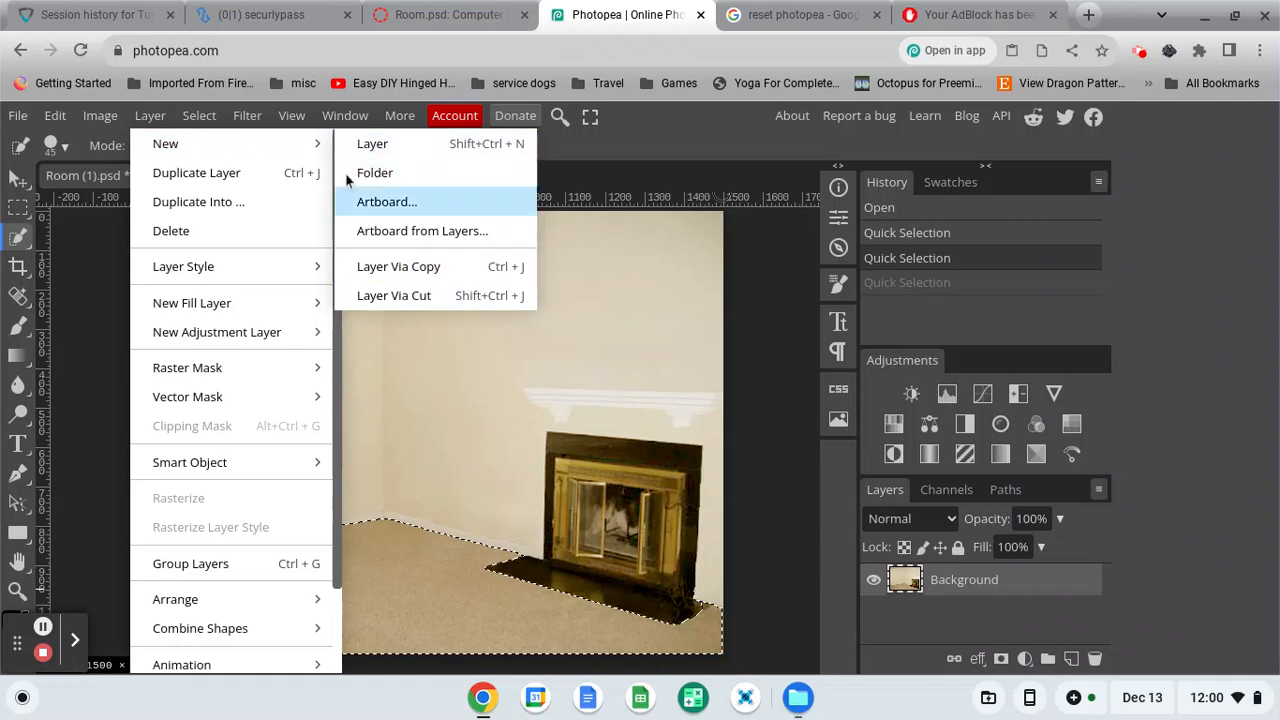
click(413, 298)
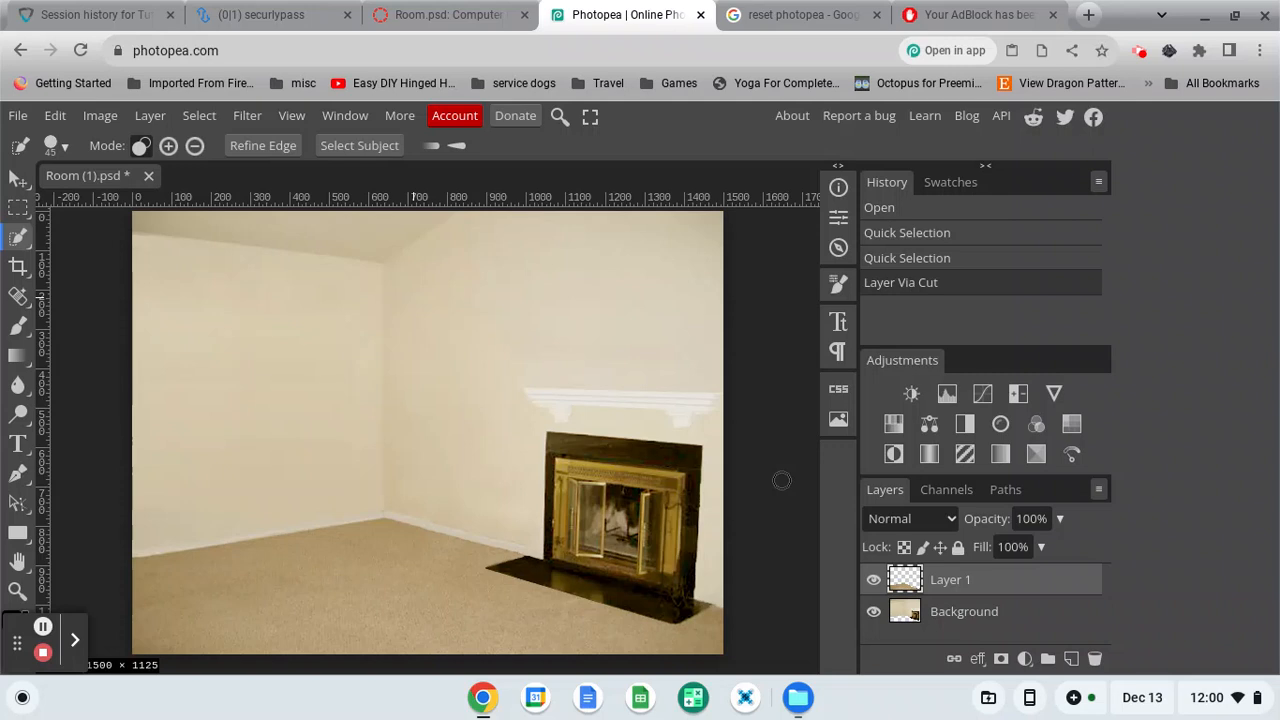
double_click(951, 582)
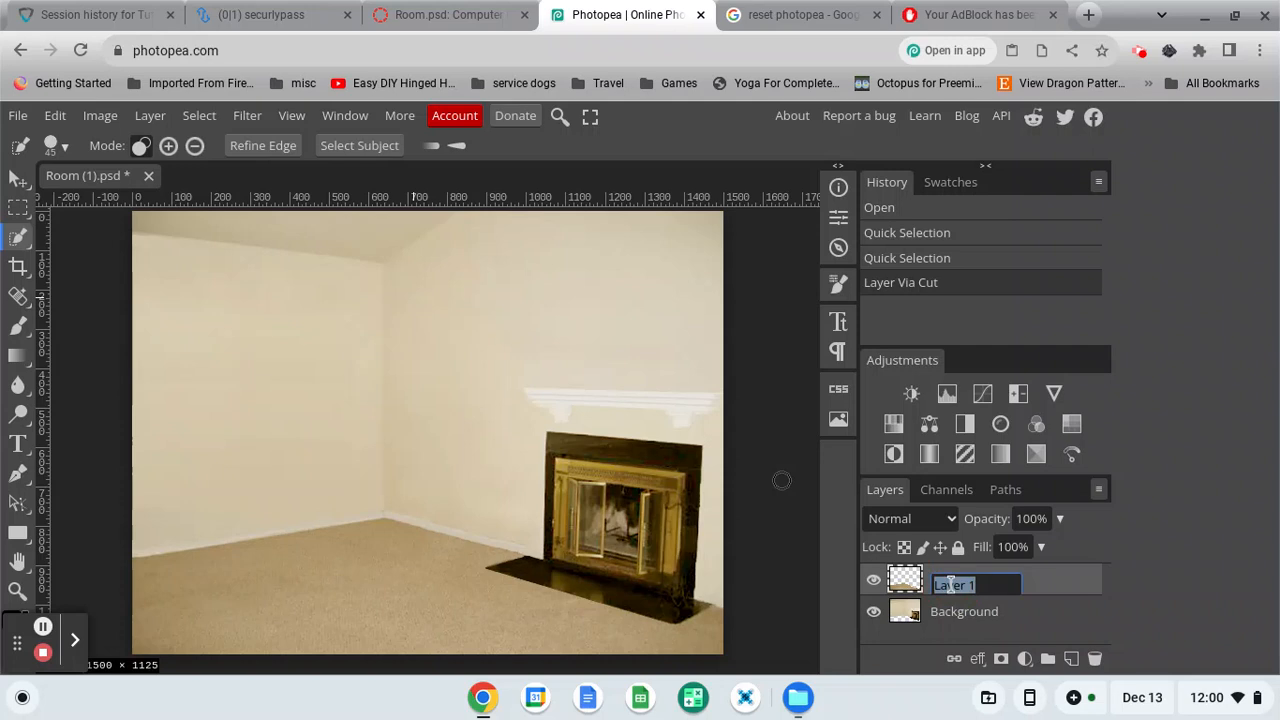
text(Carpet)
key(Return)
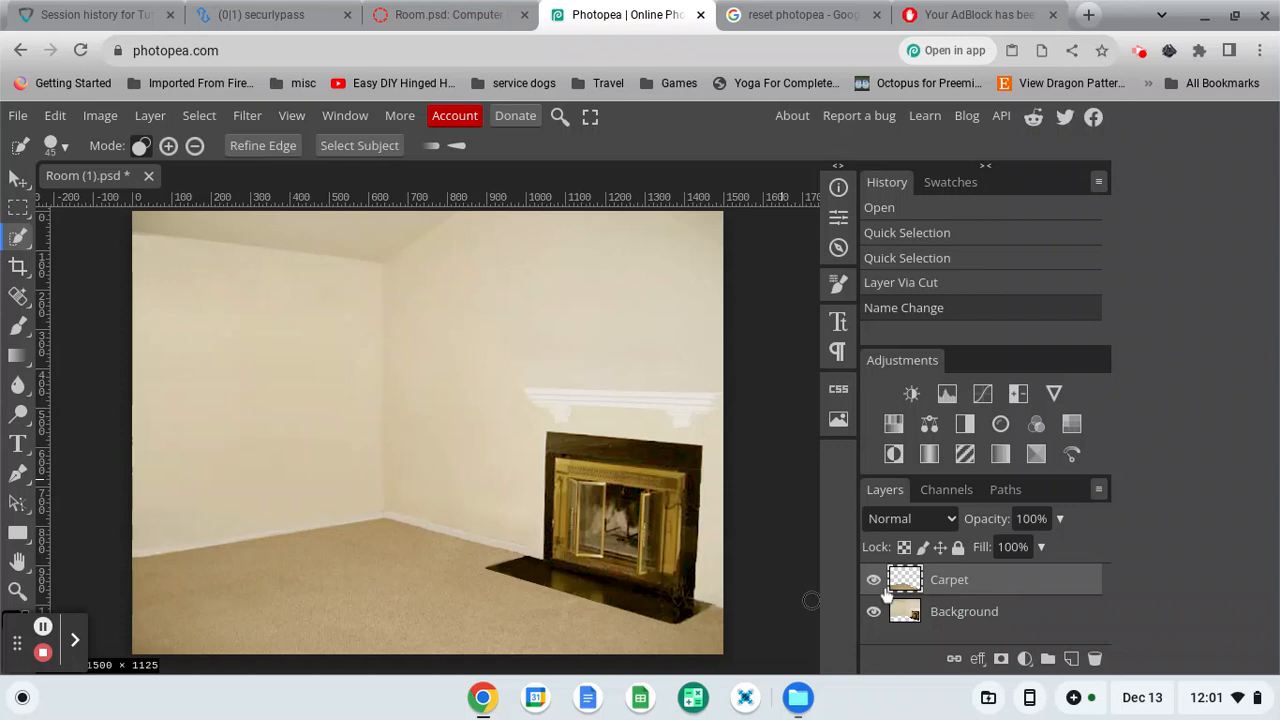
right_click(997, 588)
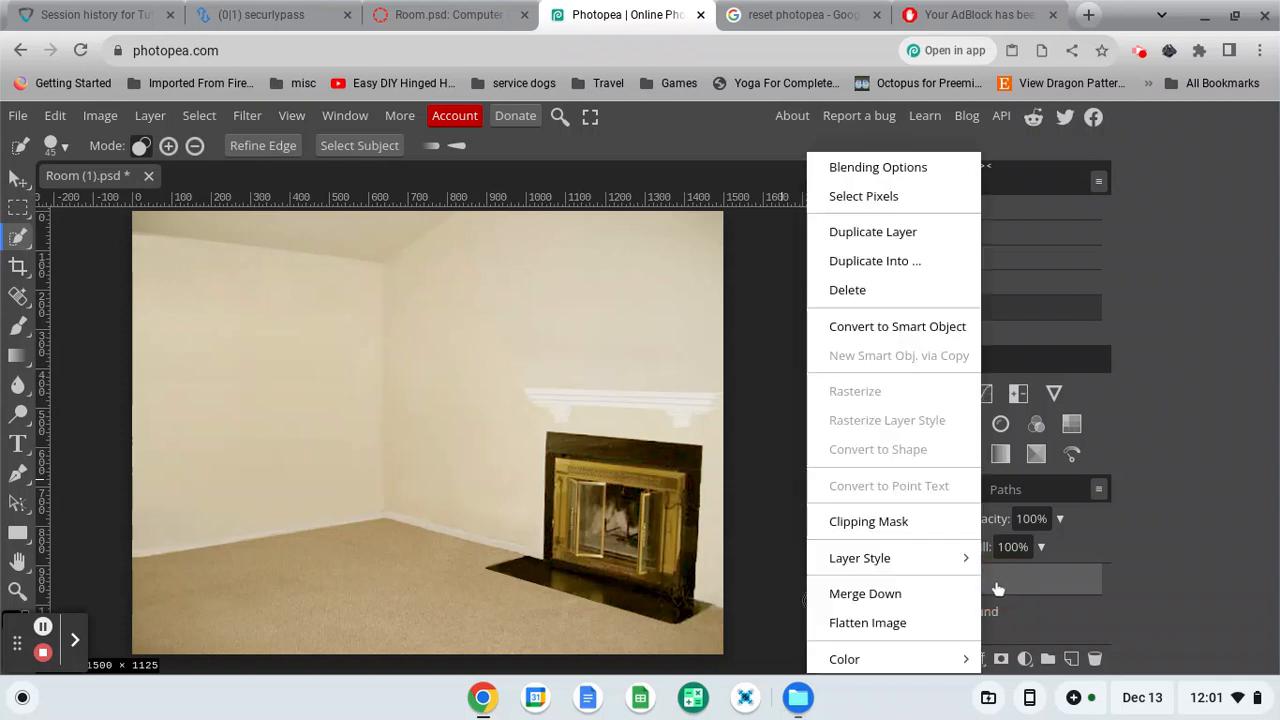
click(997, 588)
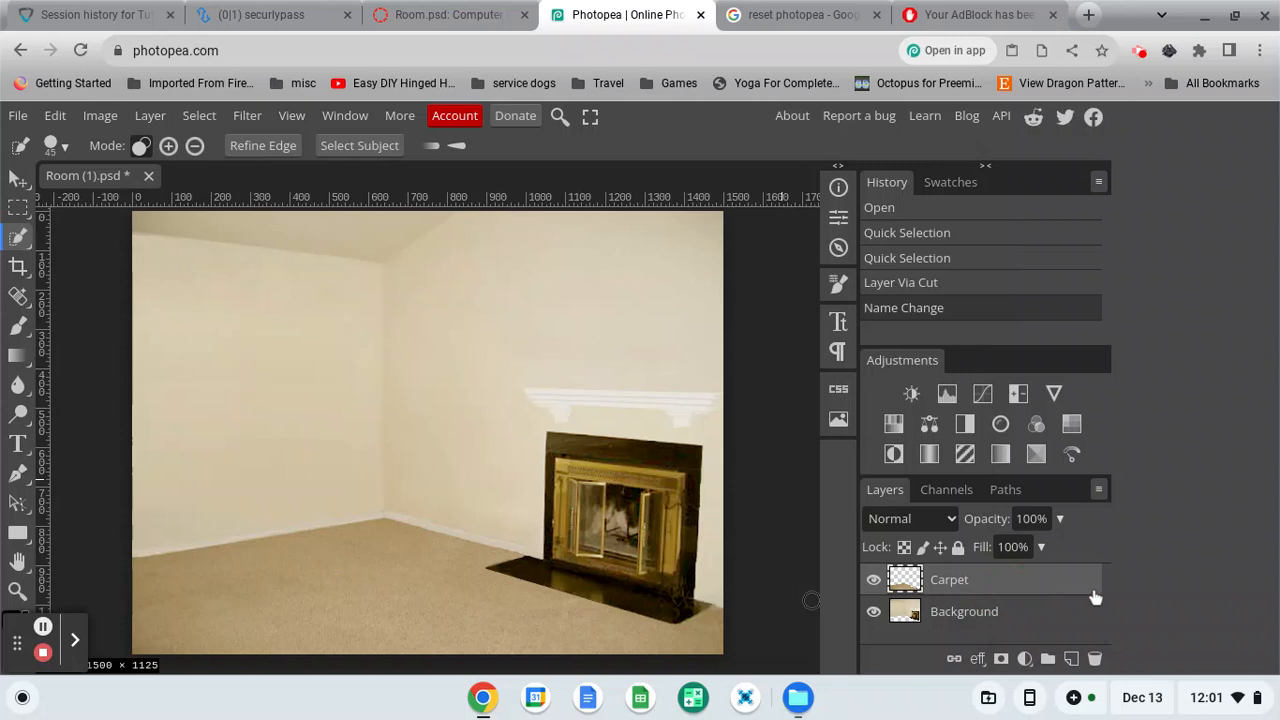
click(1014, 612)
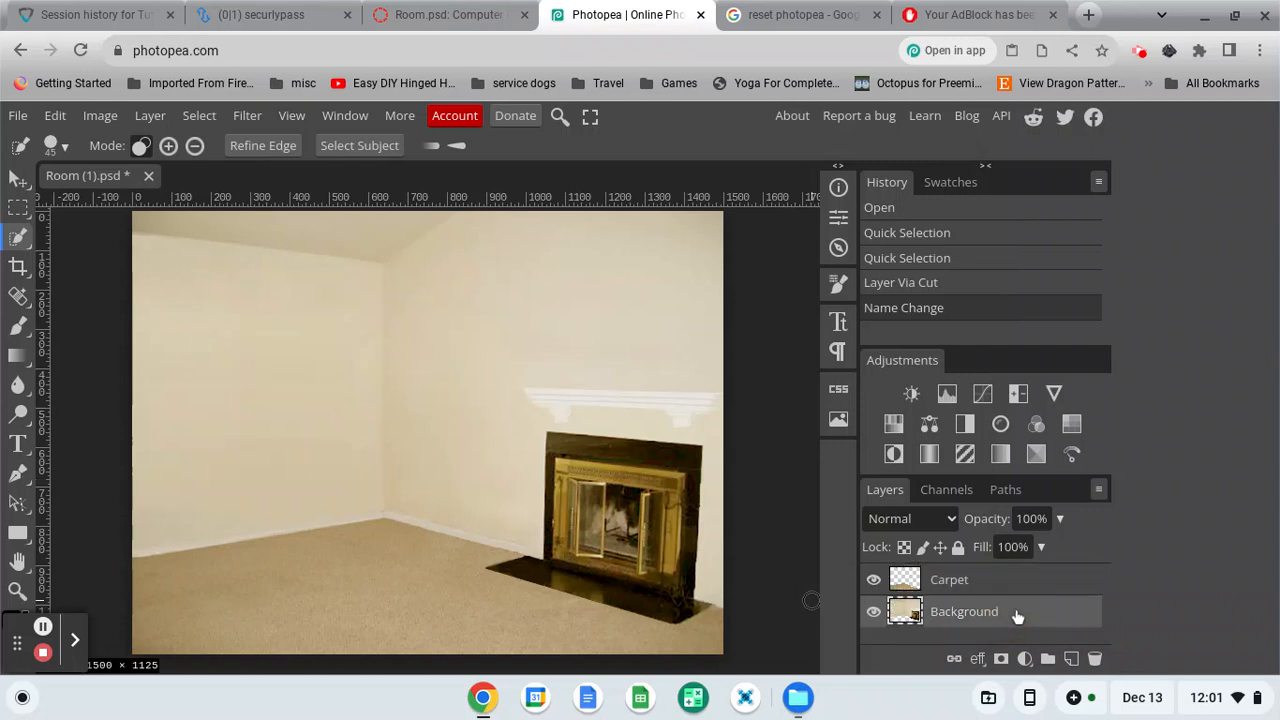
click(1012, 588)
click(1022, 612)
click(1014, 588)
click(1020, 618)
click(1008, 590)
click(1025, 614)
click(1006, 588)
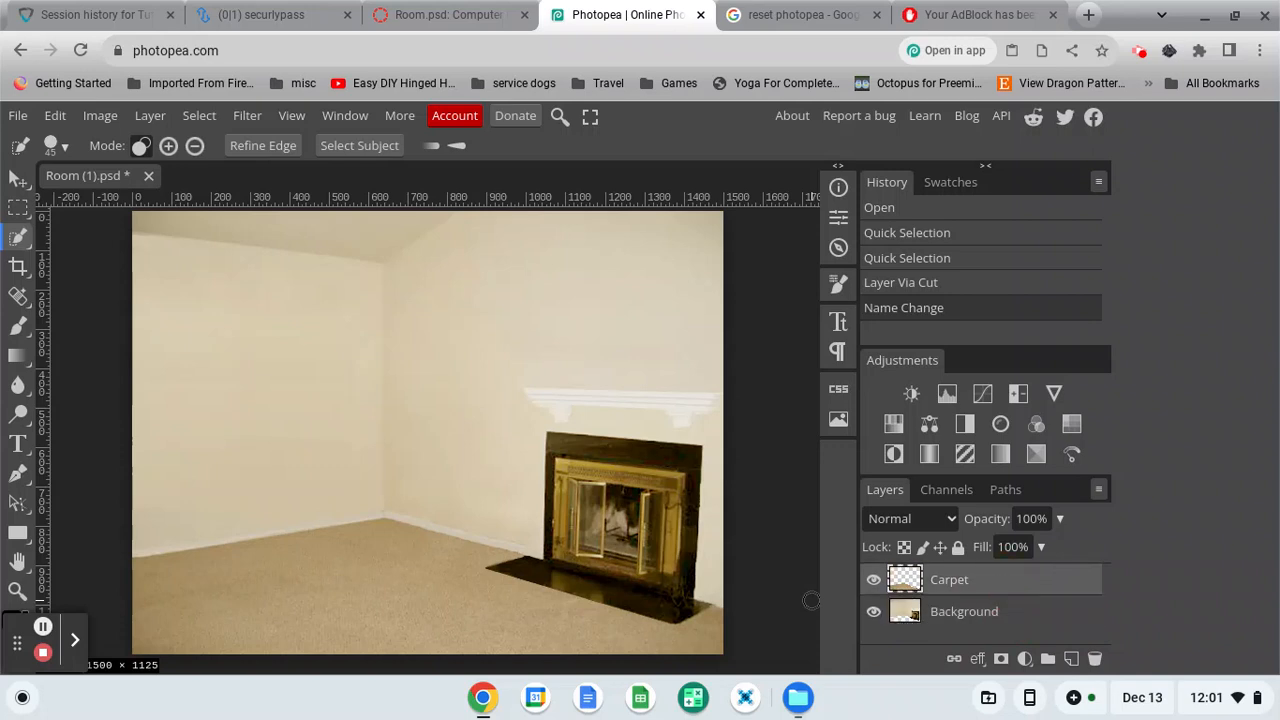
Assign the yellow colour label to the Carpet layer.
right_click(986, 580)
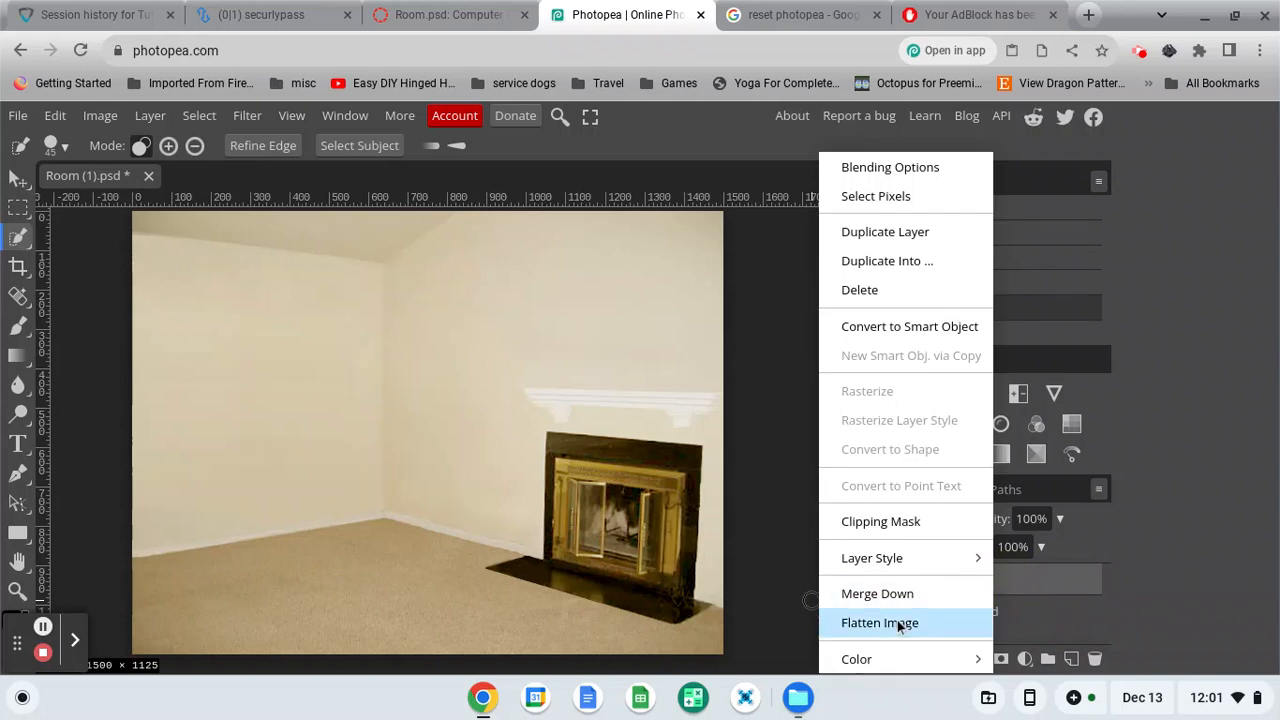
mouse_move(937, 670)
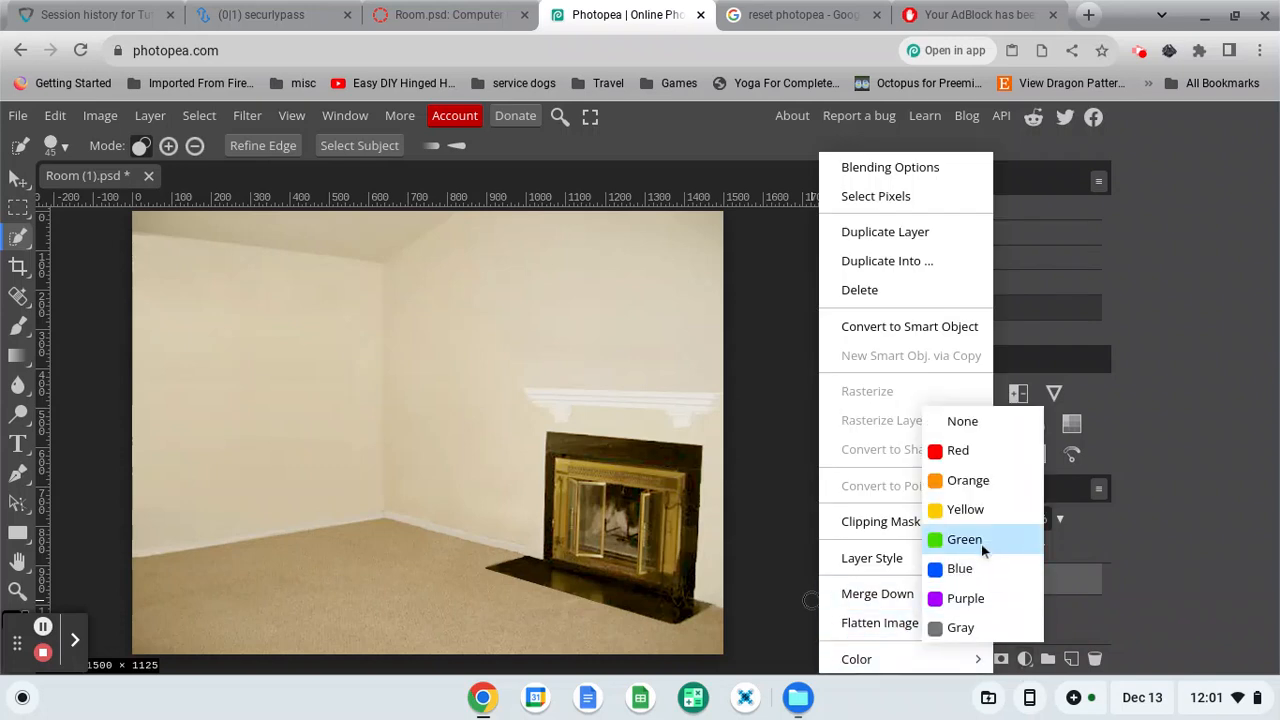
click(964, 511)
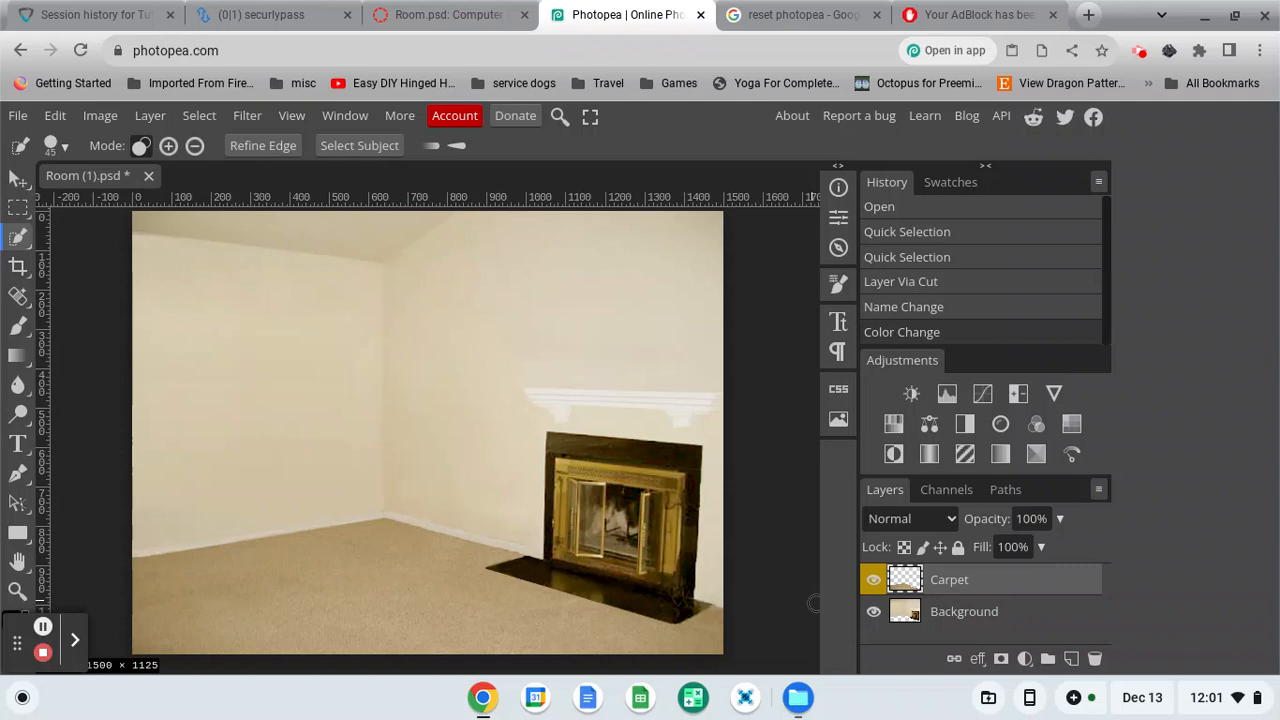
Toggle the visibility of the Background and Carpet layers off and on to inspect the separated floor.
click(873, 617)
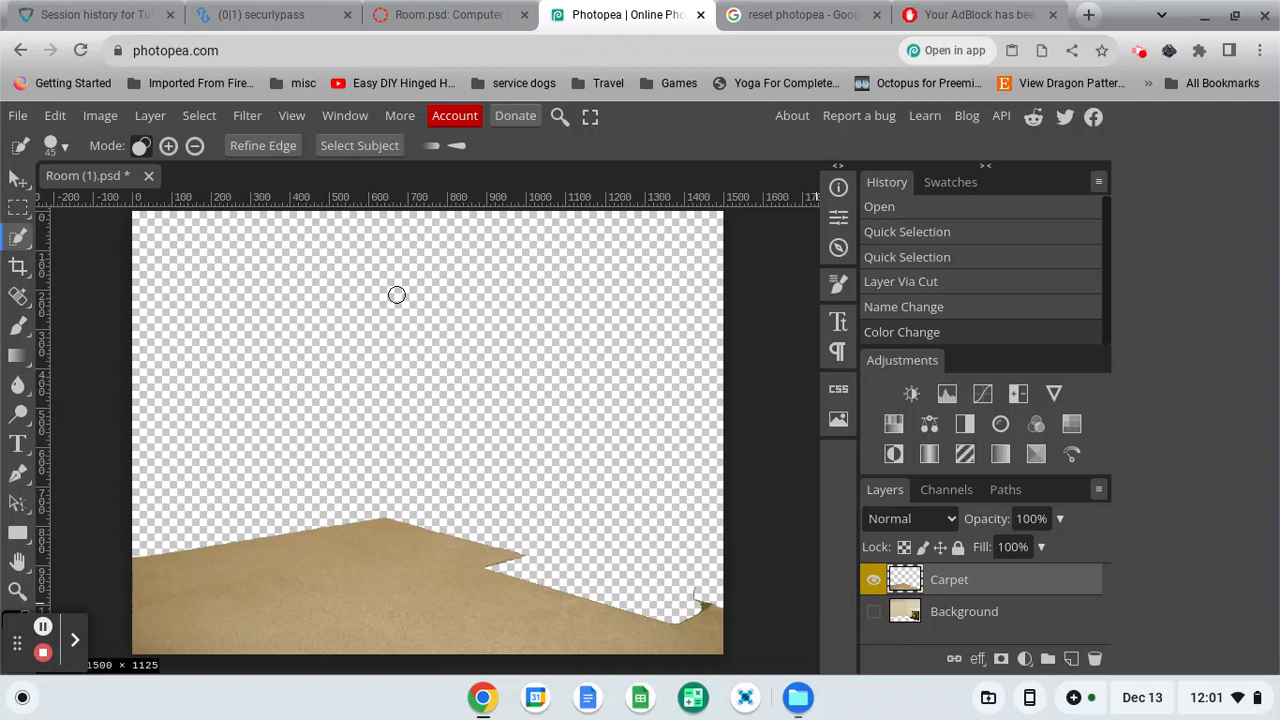
click(873, 612)
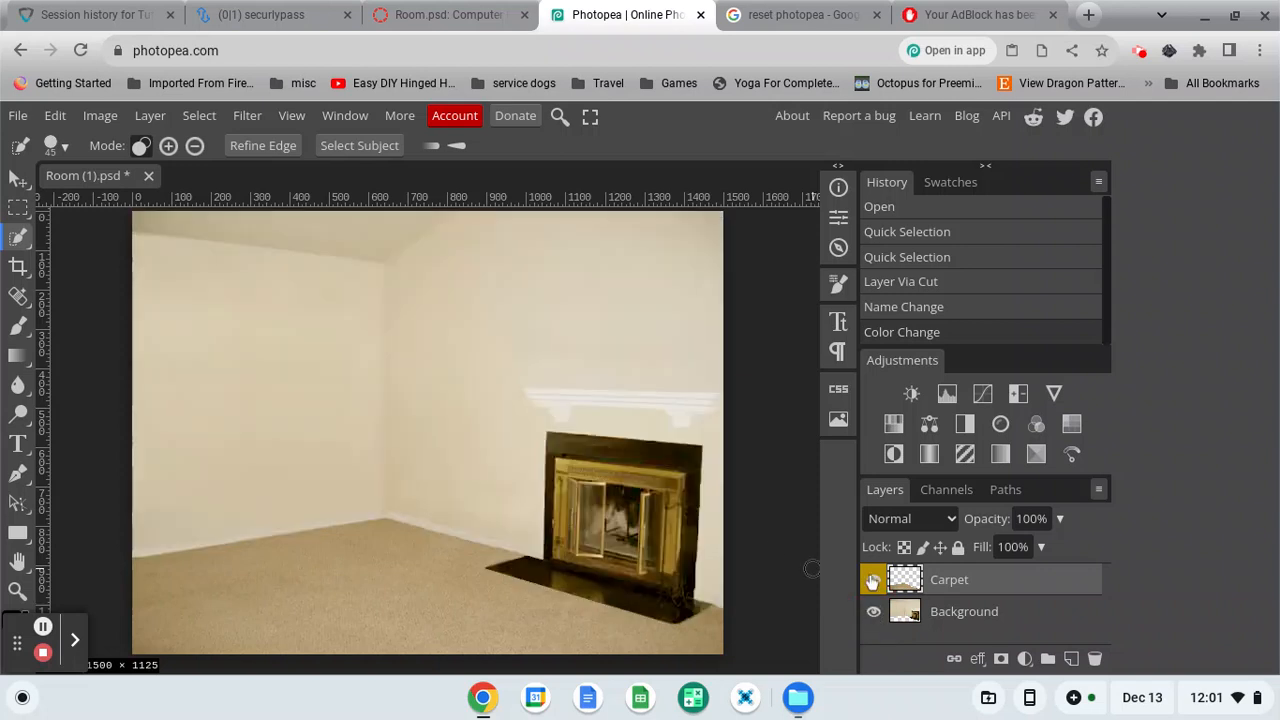
click(874, 582)
click(874, 582)
click(874, 582)
click(874, 582)
Switch to the course's file page and download Sofa.psd, the file following Room.psd.
click(460, 18)
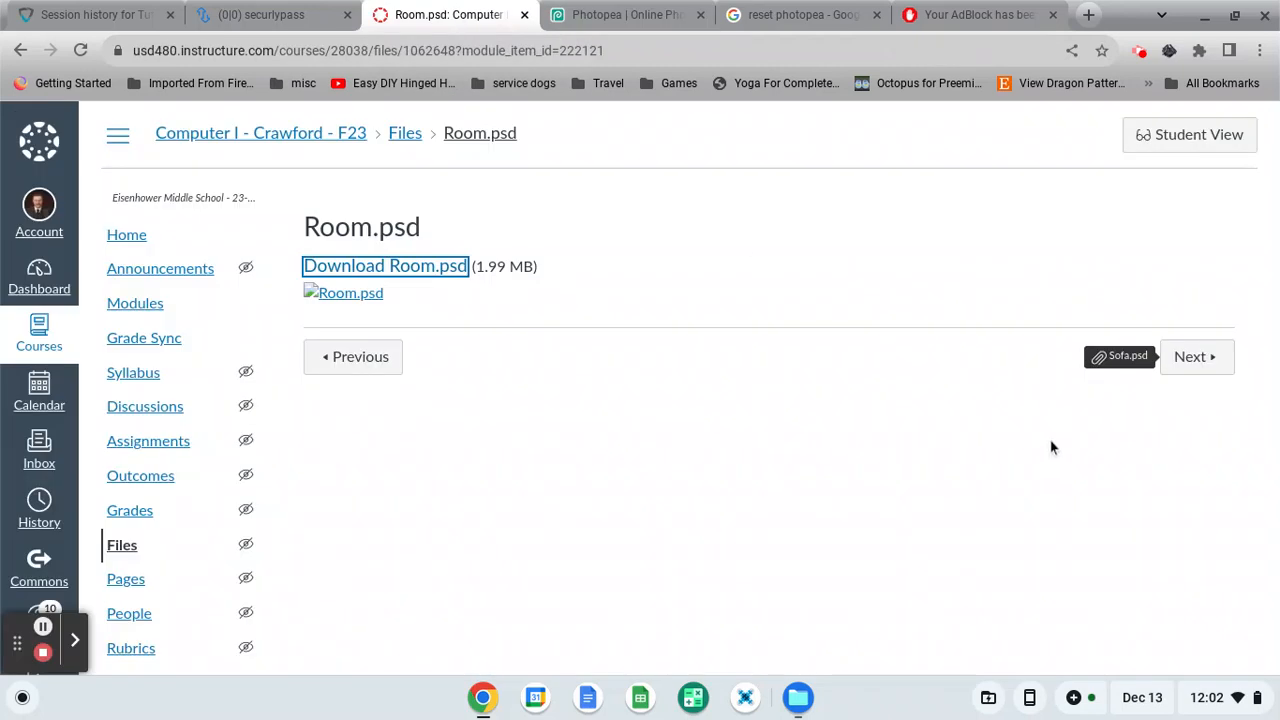
click(1188, 358)
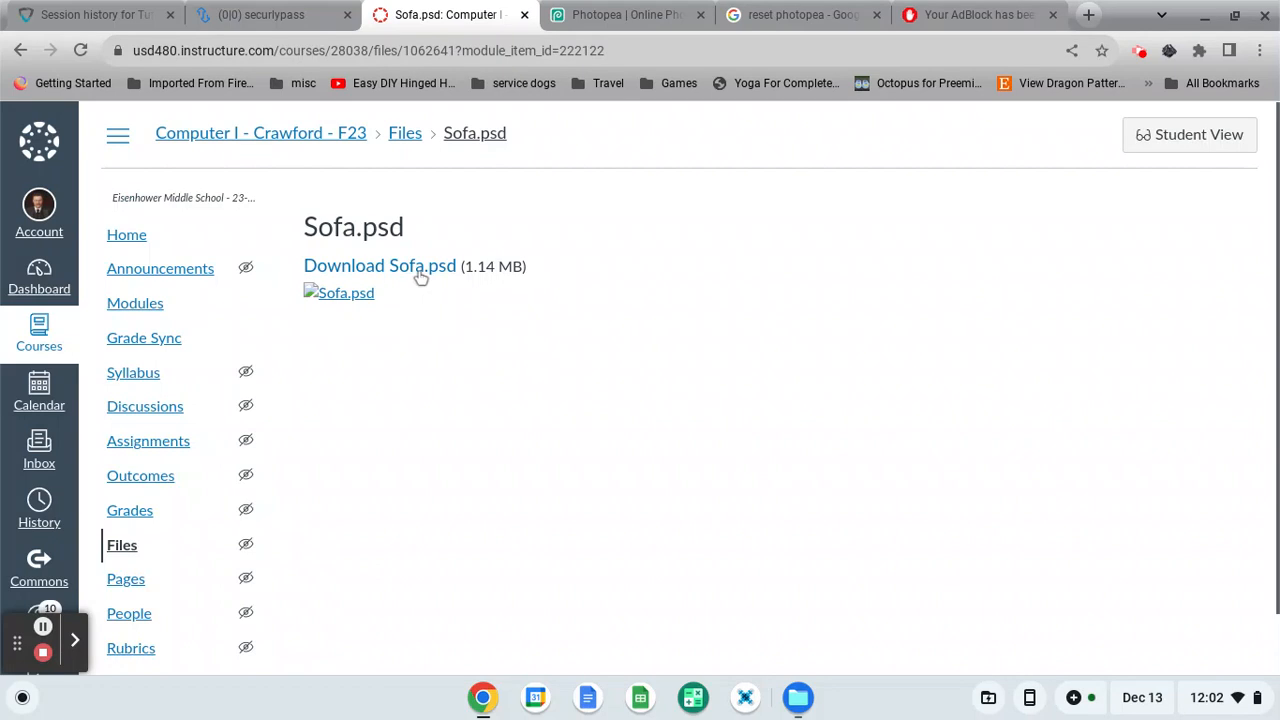
click(415, 268)
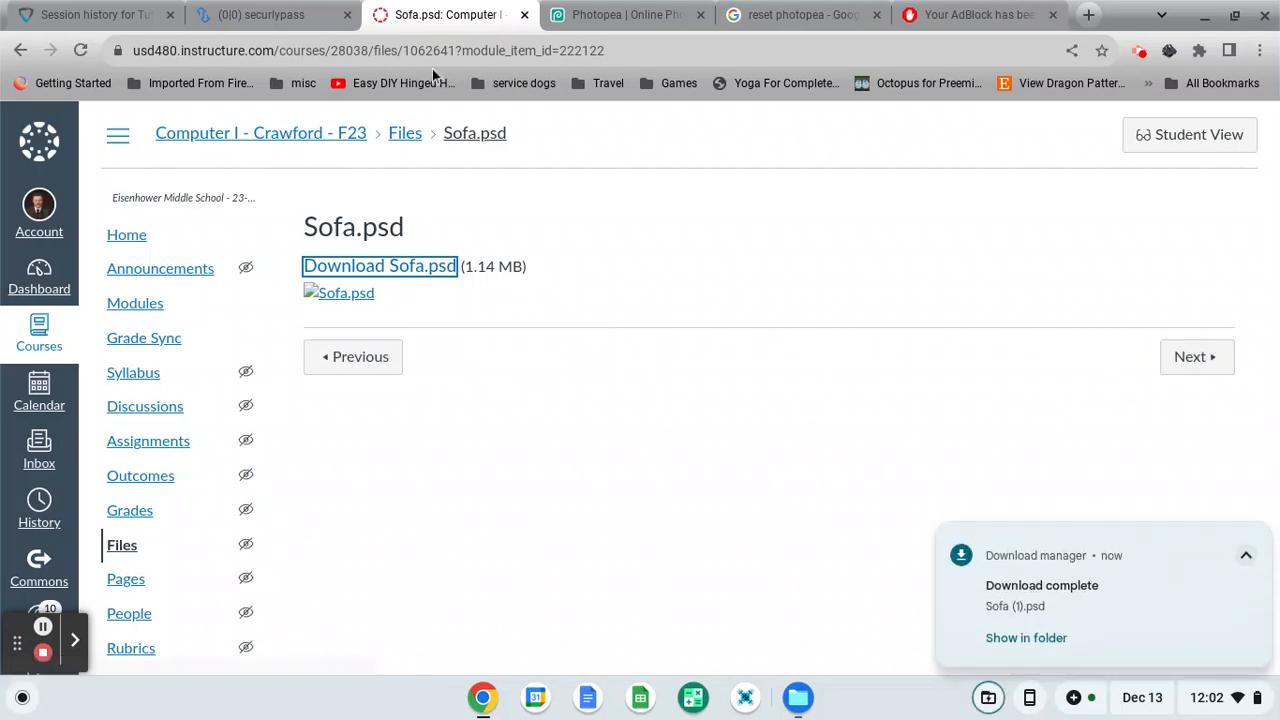
Switch back to Photopea and open the downloaded Sofa (1).psd from the Downloads folder.
click(639, 18)
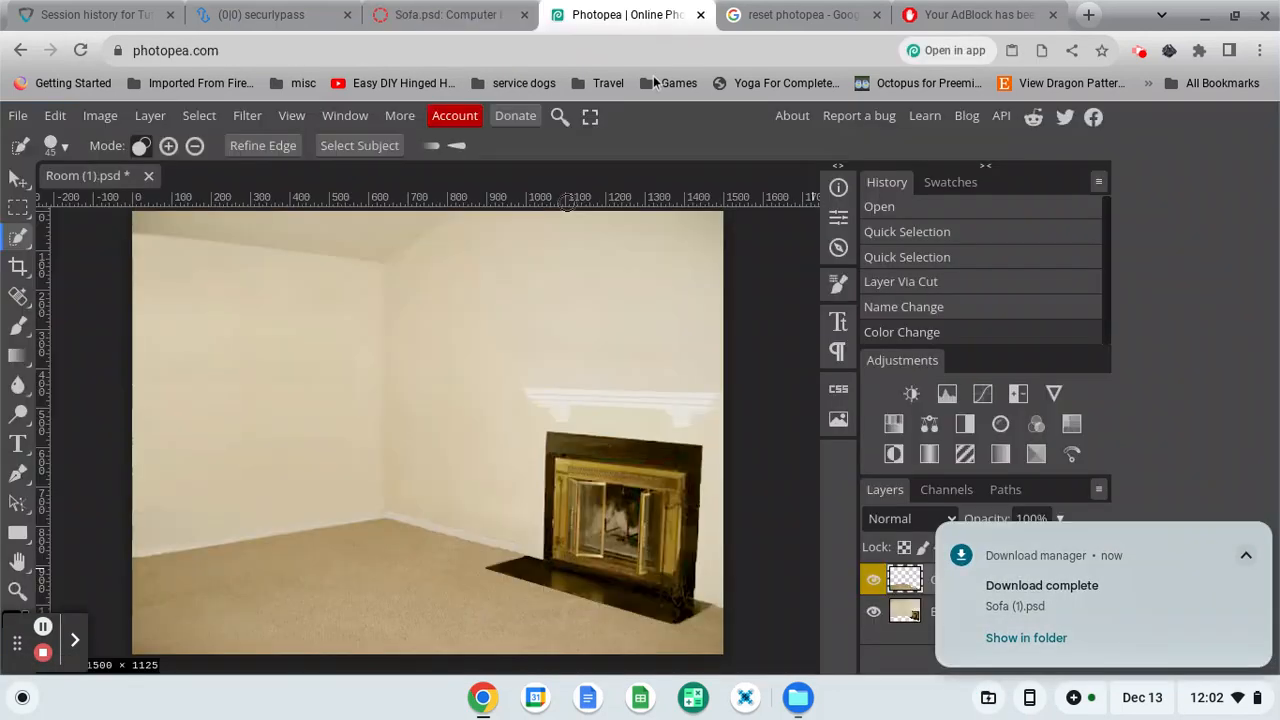
click(20, 117)
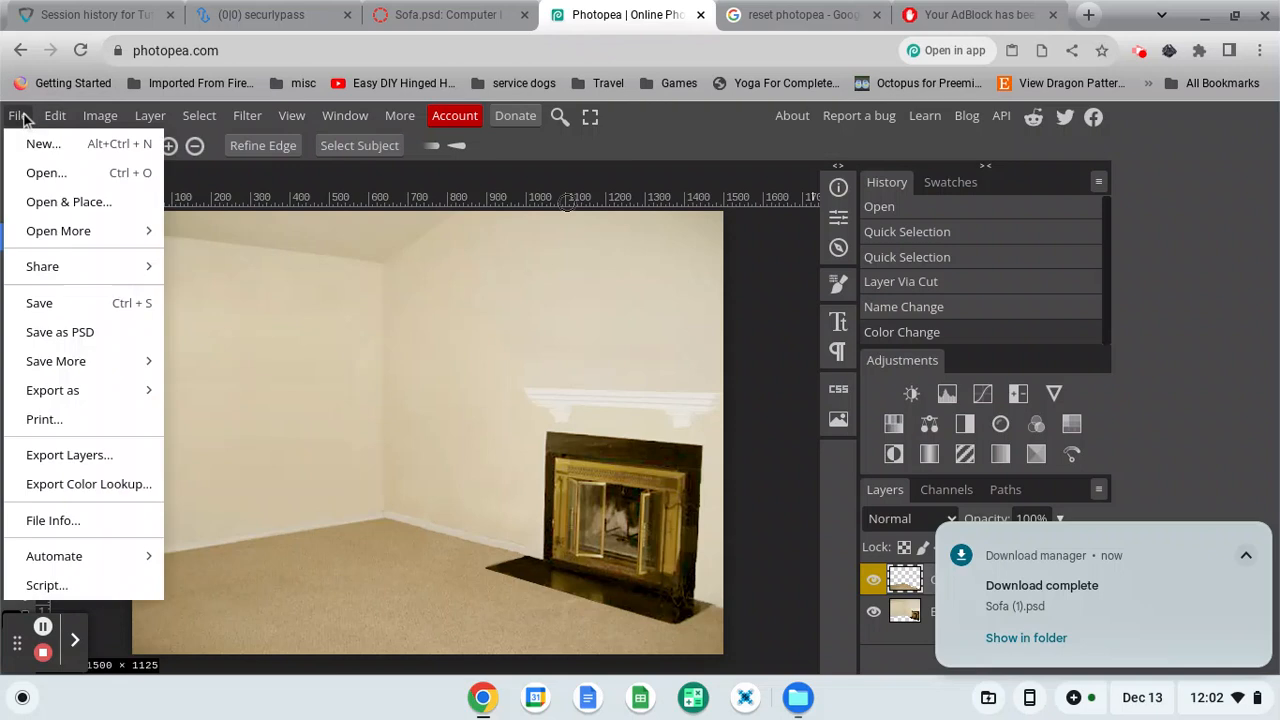
click(46, 174)
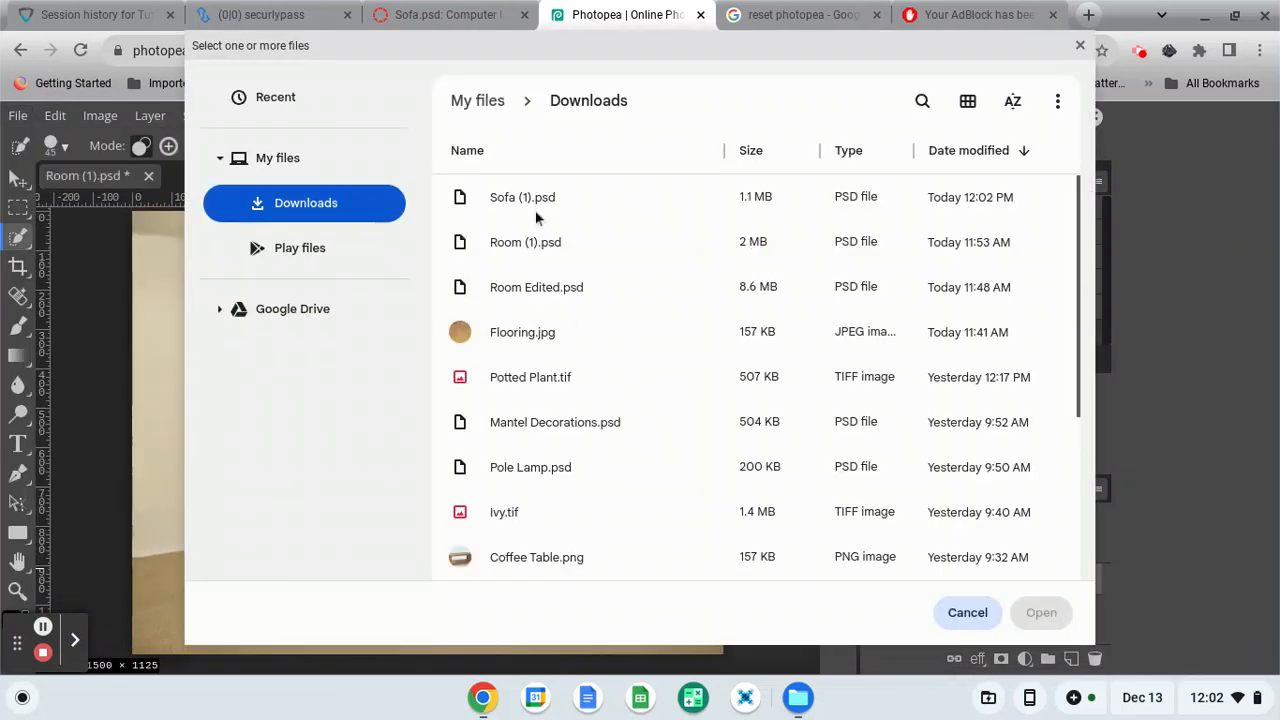
double_click(535, 197)
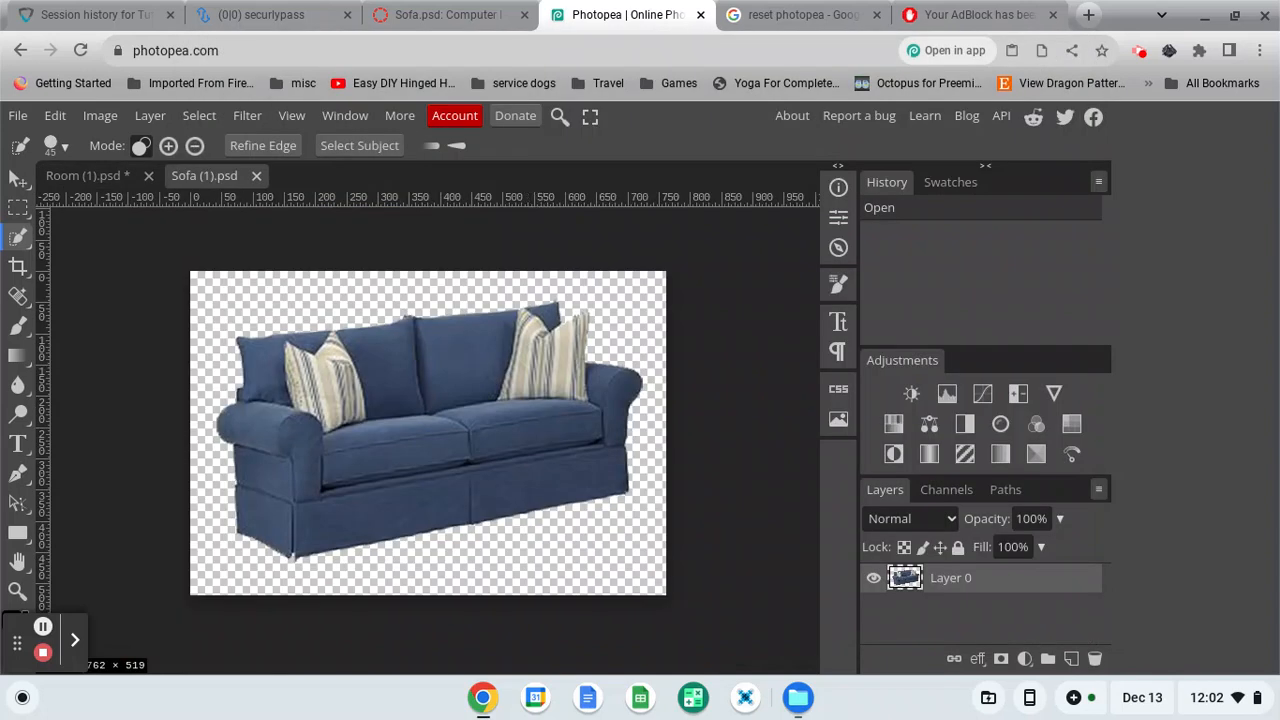
Copy the whole sofa image into Room (1).psd and move the sofa onto the floor along the room's left wall.
key(ctrl+a)
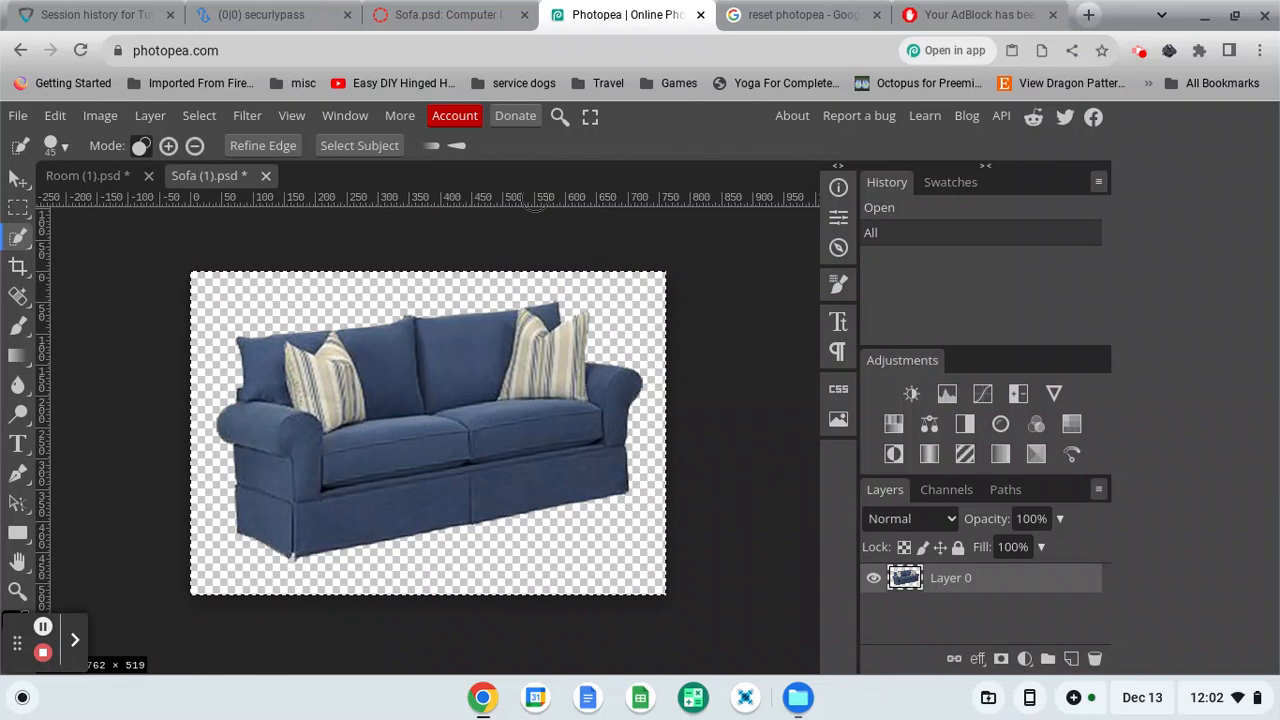
click(70, 180)
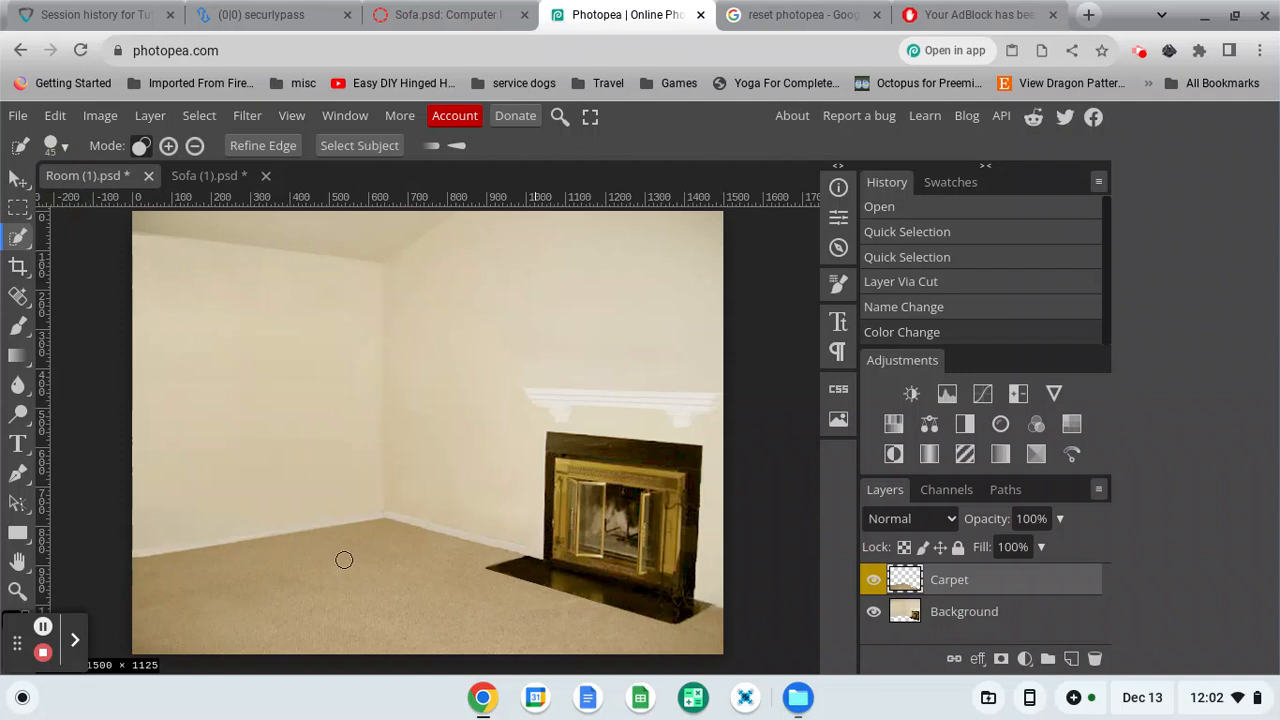
key(ctrl+v)
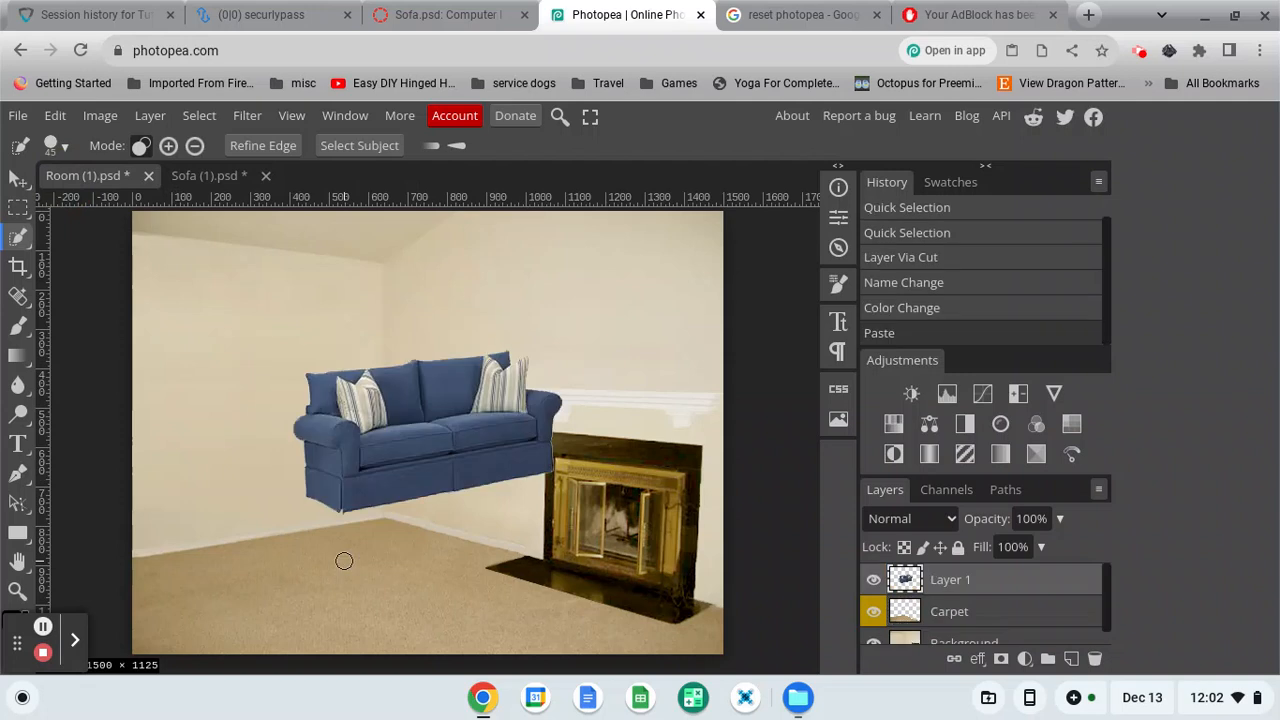
click(18, 178)
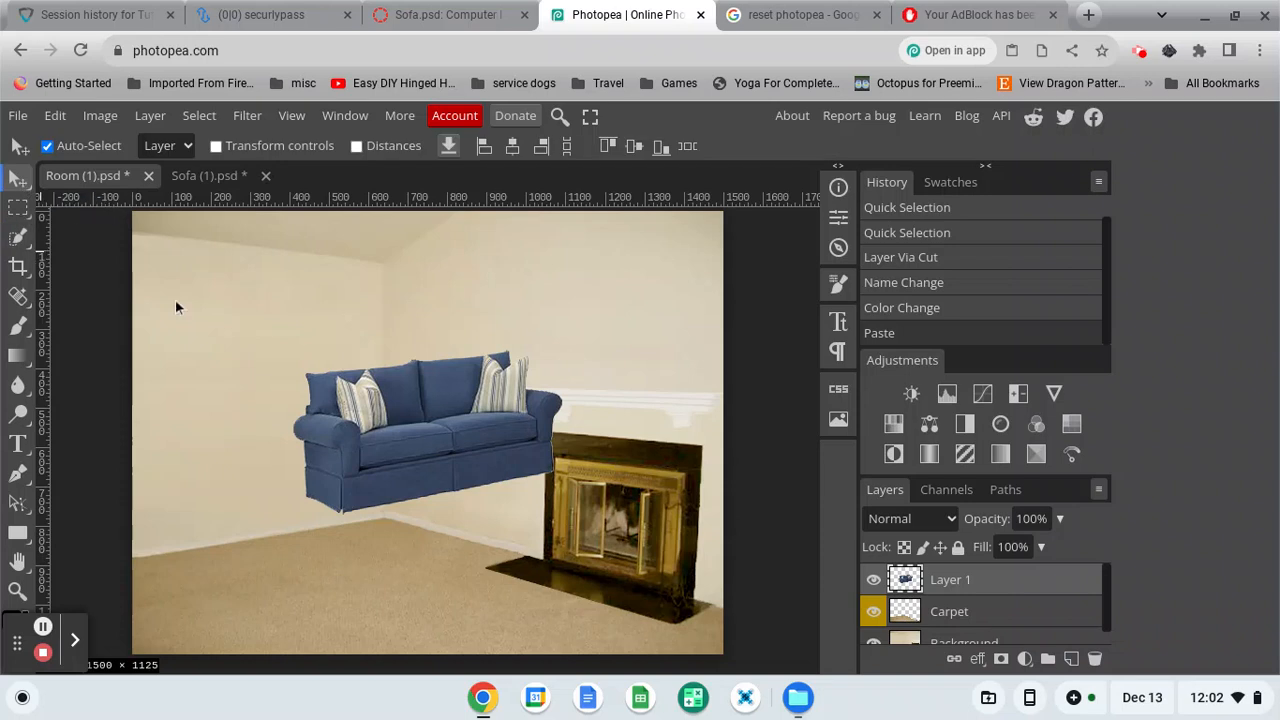
drag(410, 405, 250, 462)
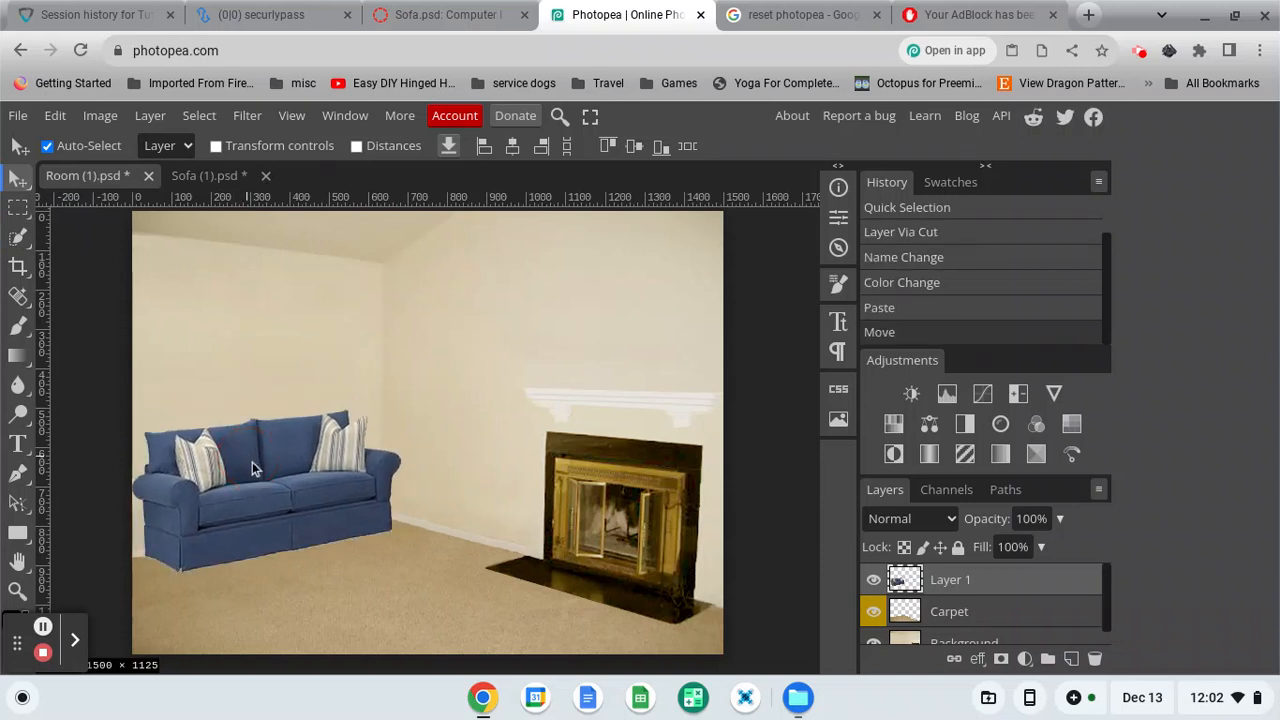
Rename the pasted sofa layer to Sofa and assign it the blue colour label.
double_click(946, 582)
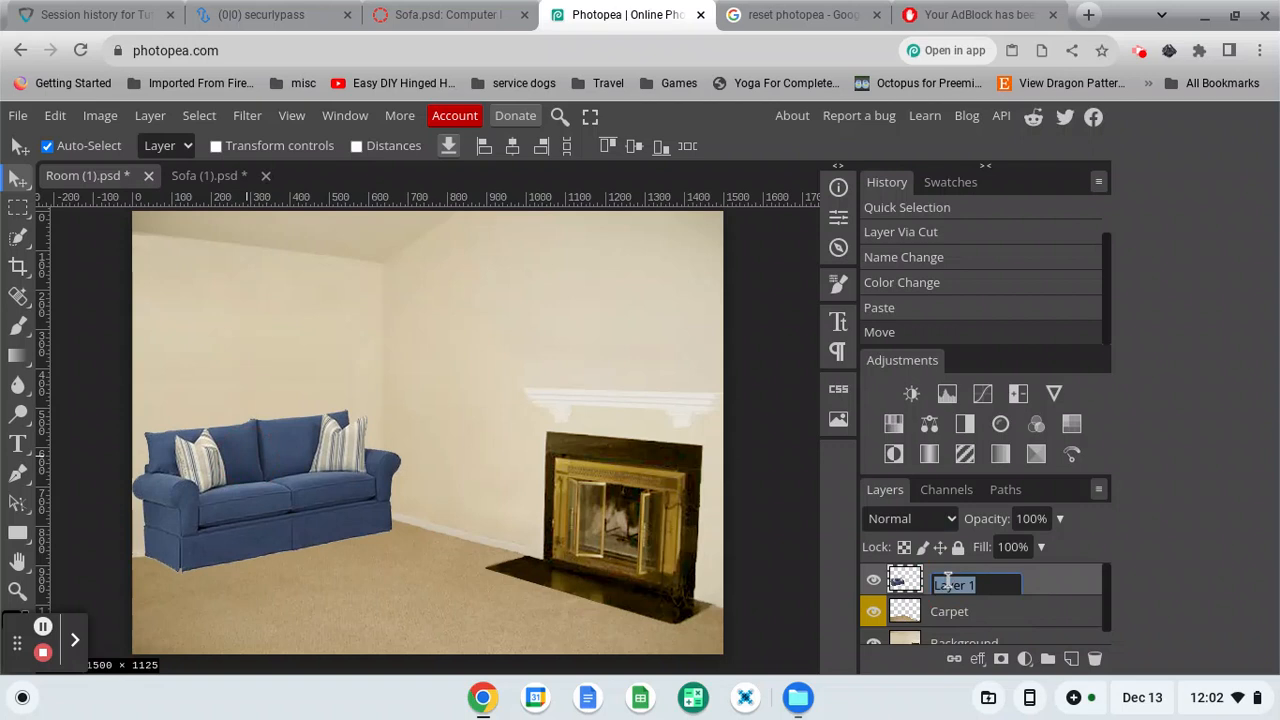
text(So)
text(fa)
key(Return)
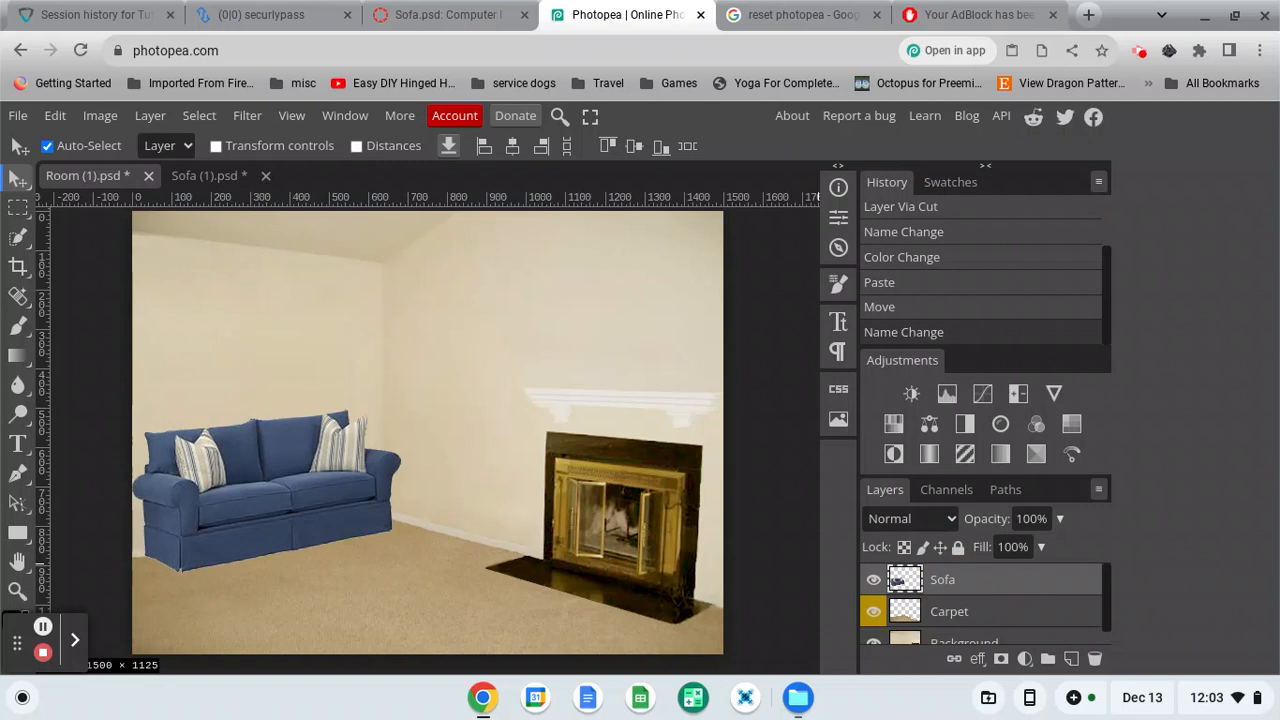
right_click(983, 583)
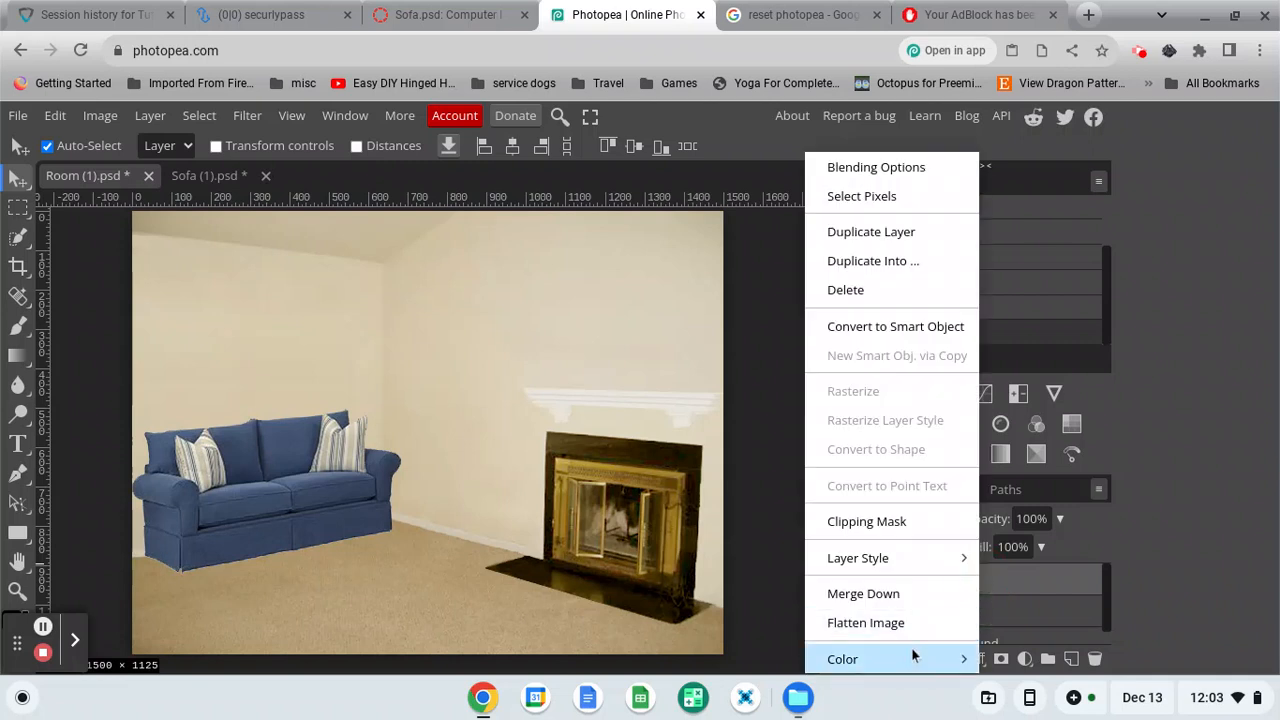
mouse_move(913, 652)
click(1037, 603)
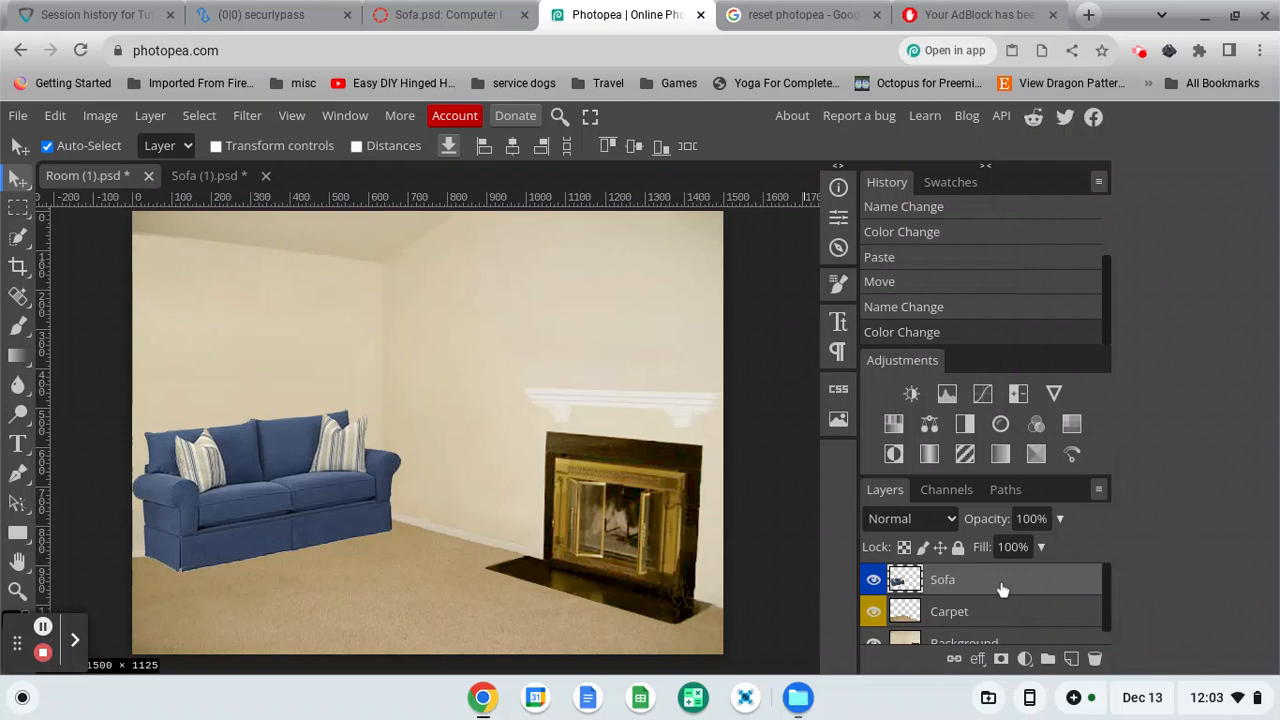
Place the Sofa layer beneath the Carpet layer and move the sofa slightly up and right along the left wall.
drag(1006, 585, 1010, 620)
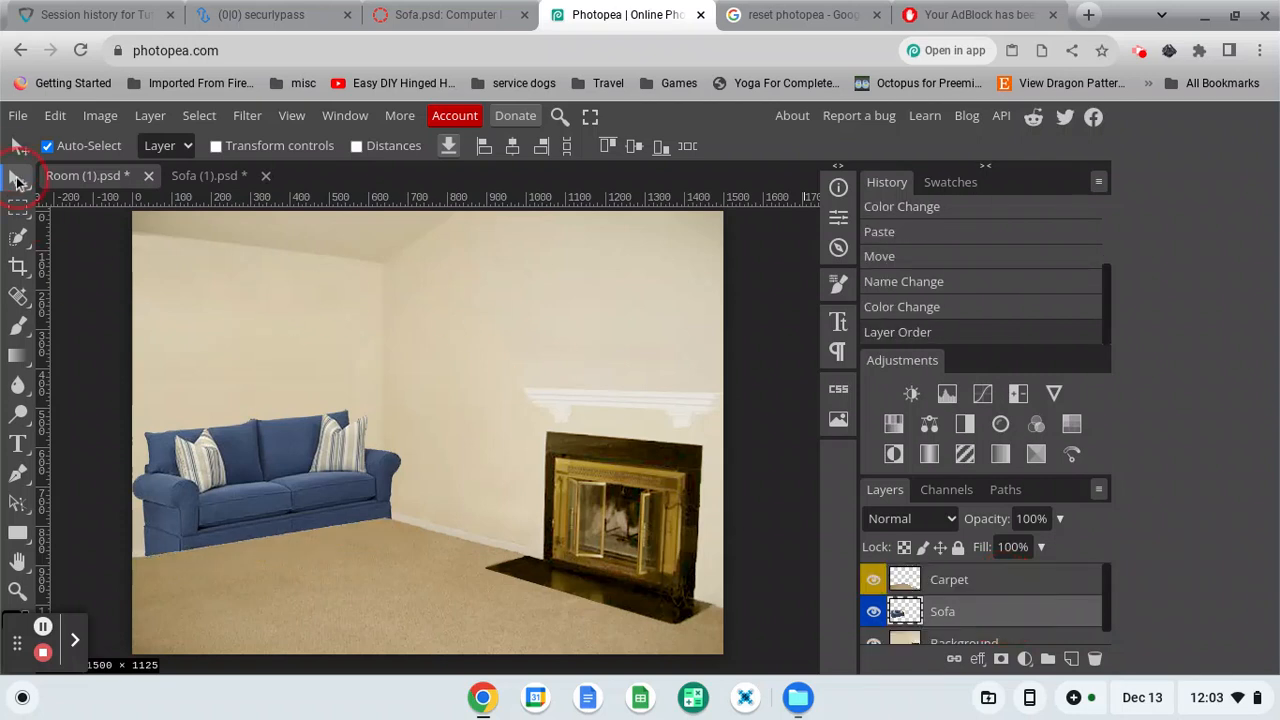
mouse_move(232, 452)
mouse_down()
mouse_move(272, 401)
mouse_move(257, 509)
mouse_move(217, 447)
mouse_move(251, 480)
mouse_move(240, 435)
mouse_up()
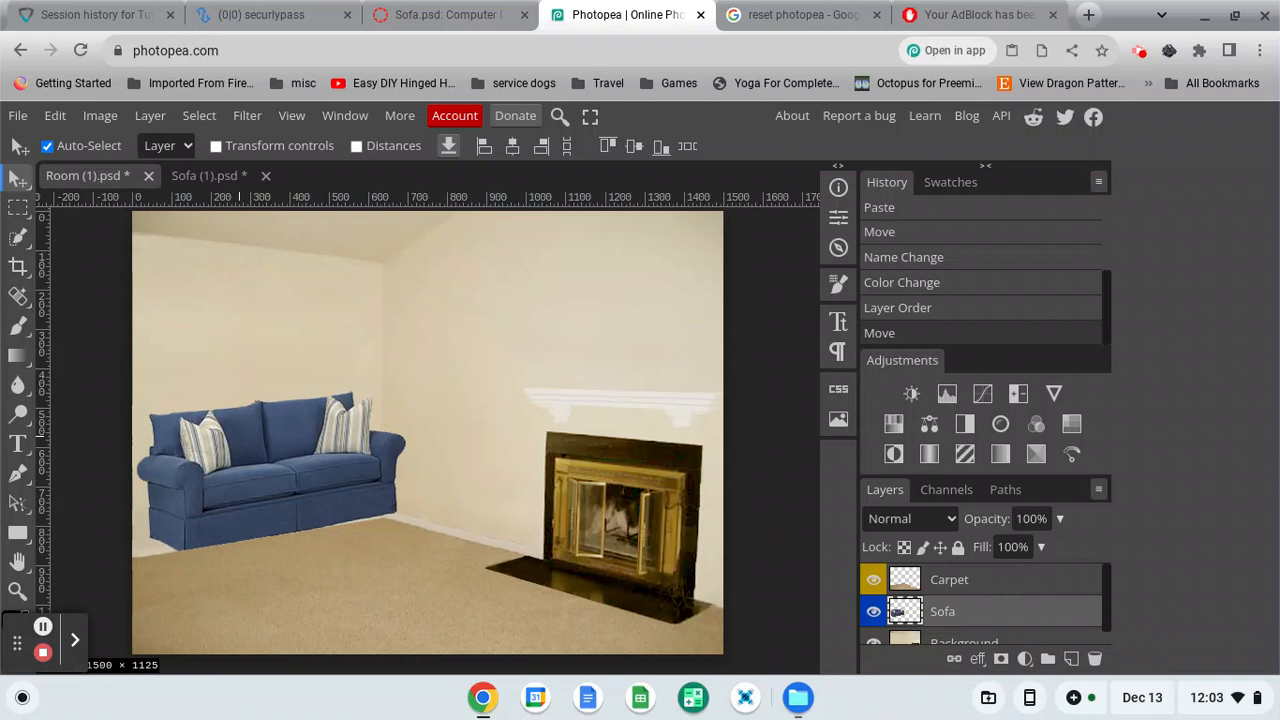
Shift the Sofa layer backward and forward in the layer order, ending with it directly above the Carpet layer.
key(ctrl+bracketleft)
key(ctrl+bracketright)
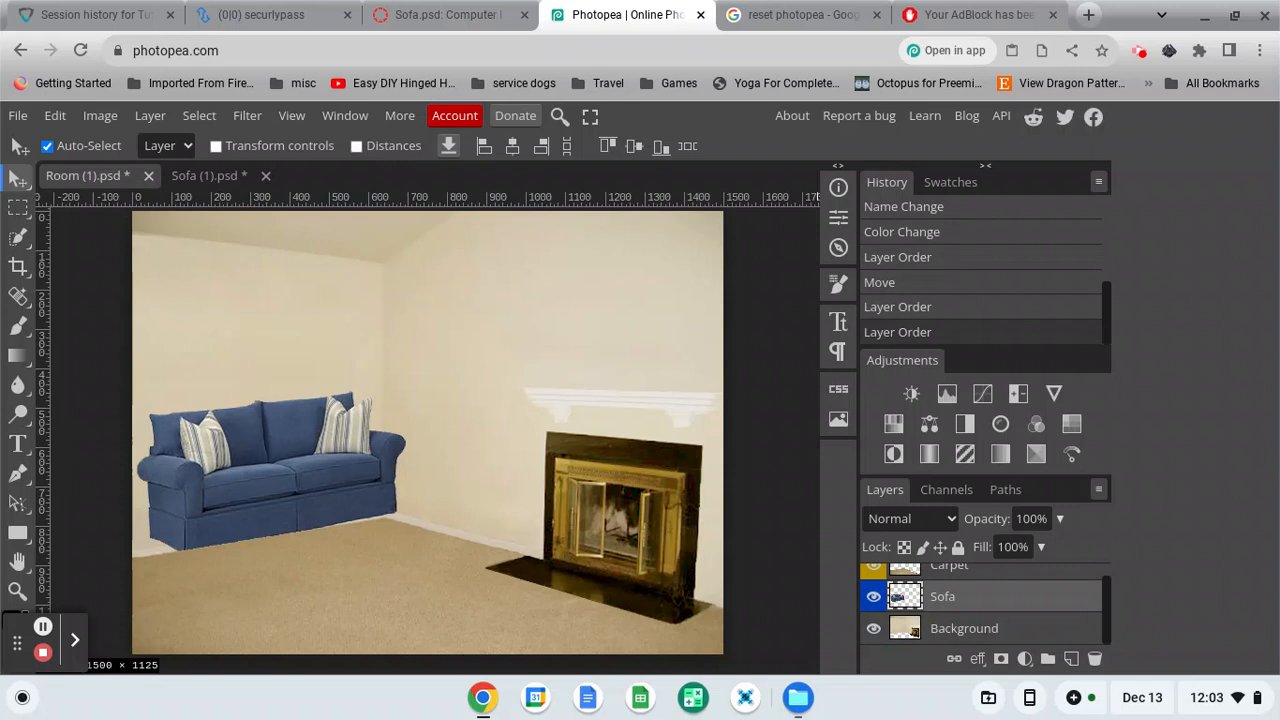
key(ctrl+bracketright)
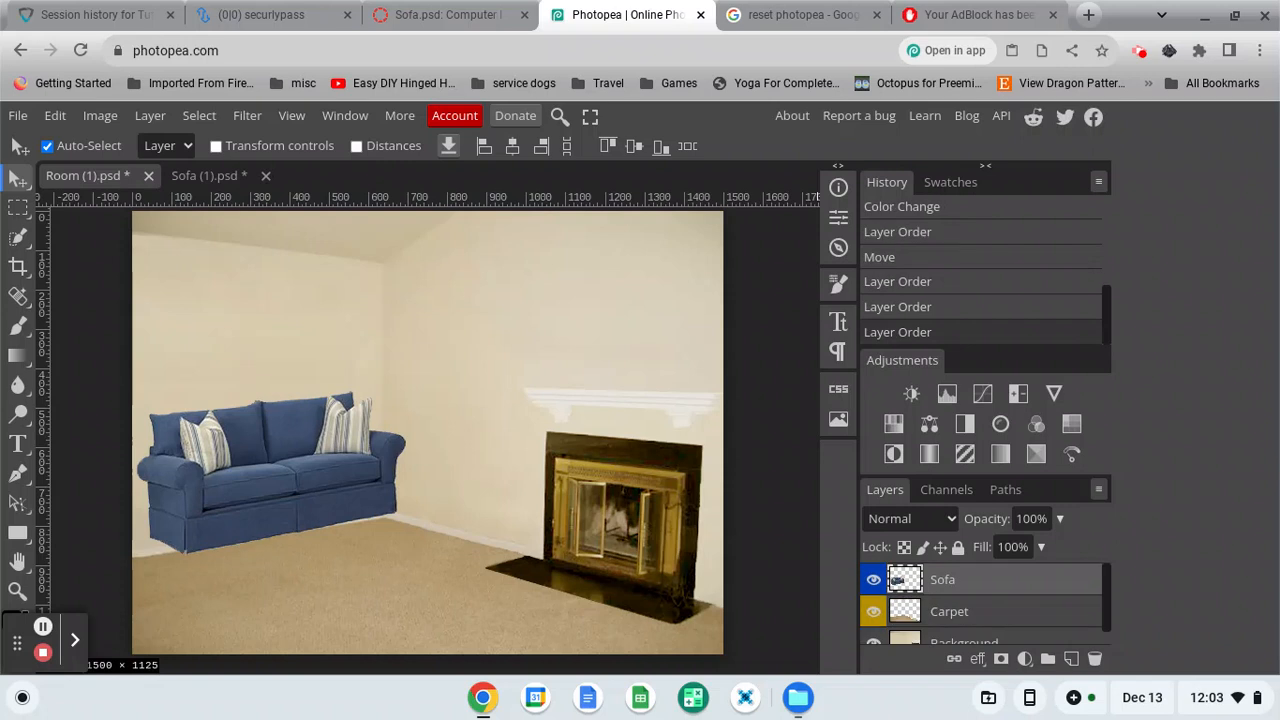
key(ctrl+bracketleft)
key(ctrl+bracketright)
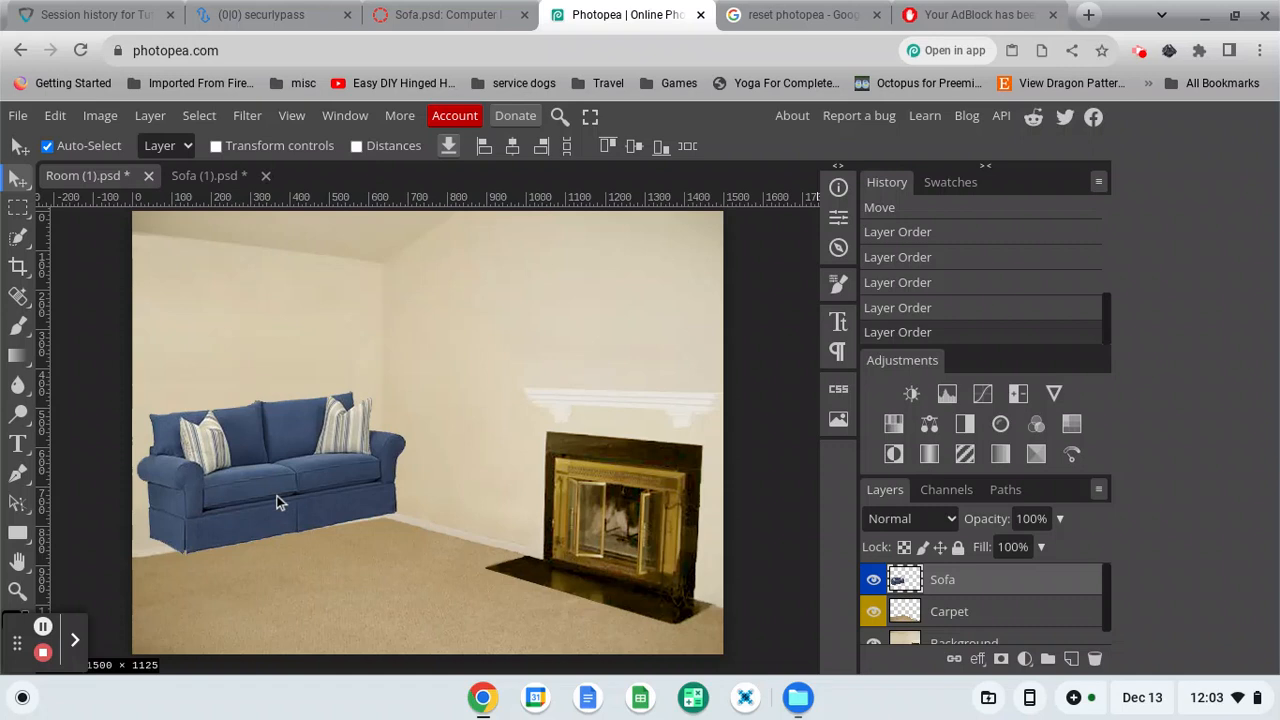
Move the sofa slightly down and left against the wall, and close the Sofa (1).psd document without saving.
mouse_move(277, 503)
mouse_down()
mouse_move(247, 498)
mouse_move(263, 515)
mouse_up()
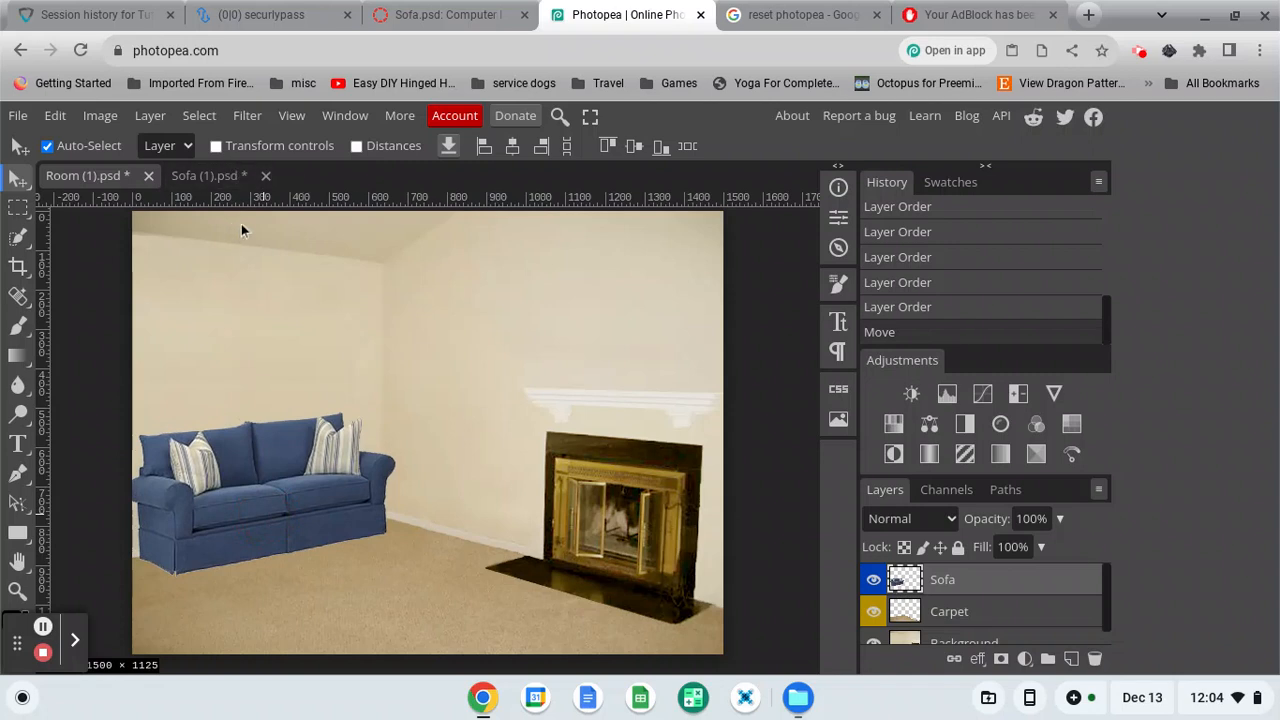
click(266, 177)
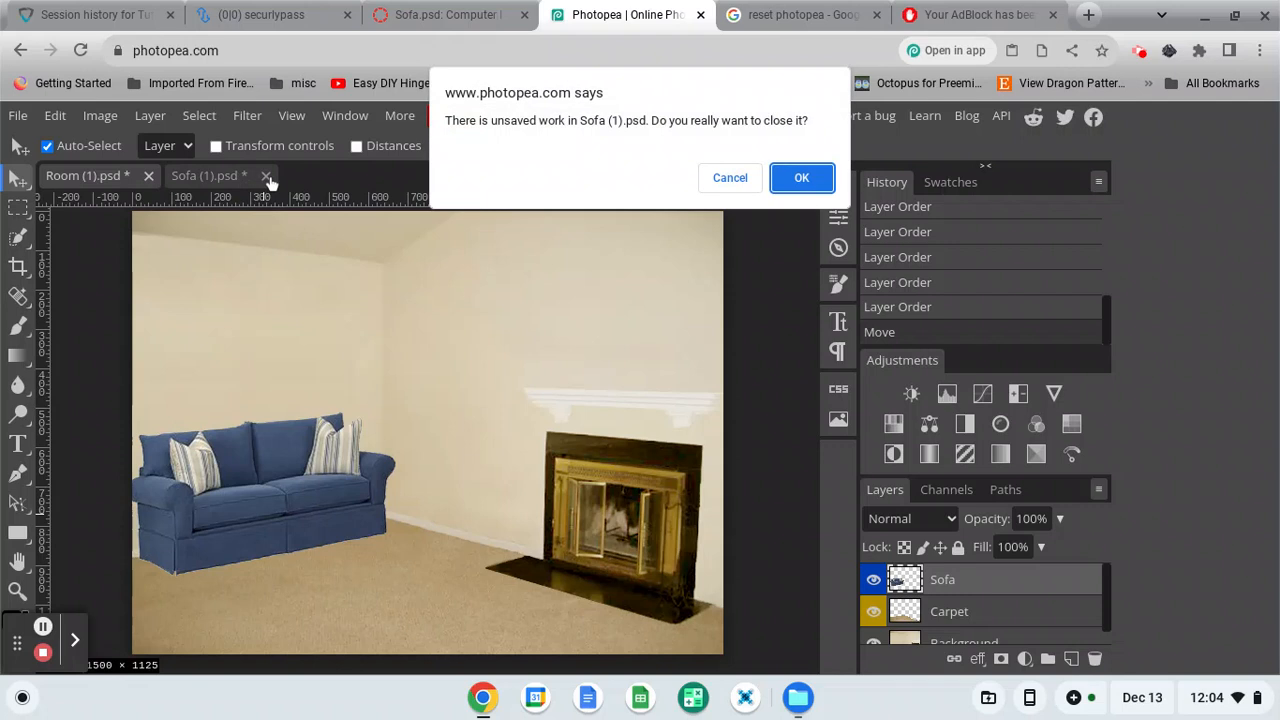
click(802, 178)
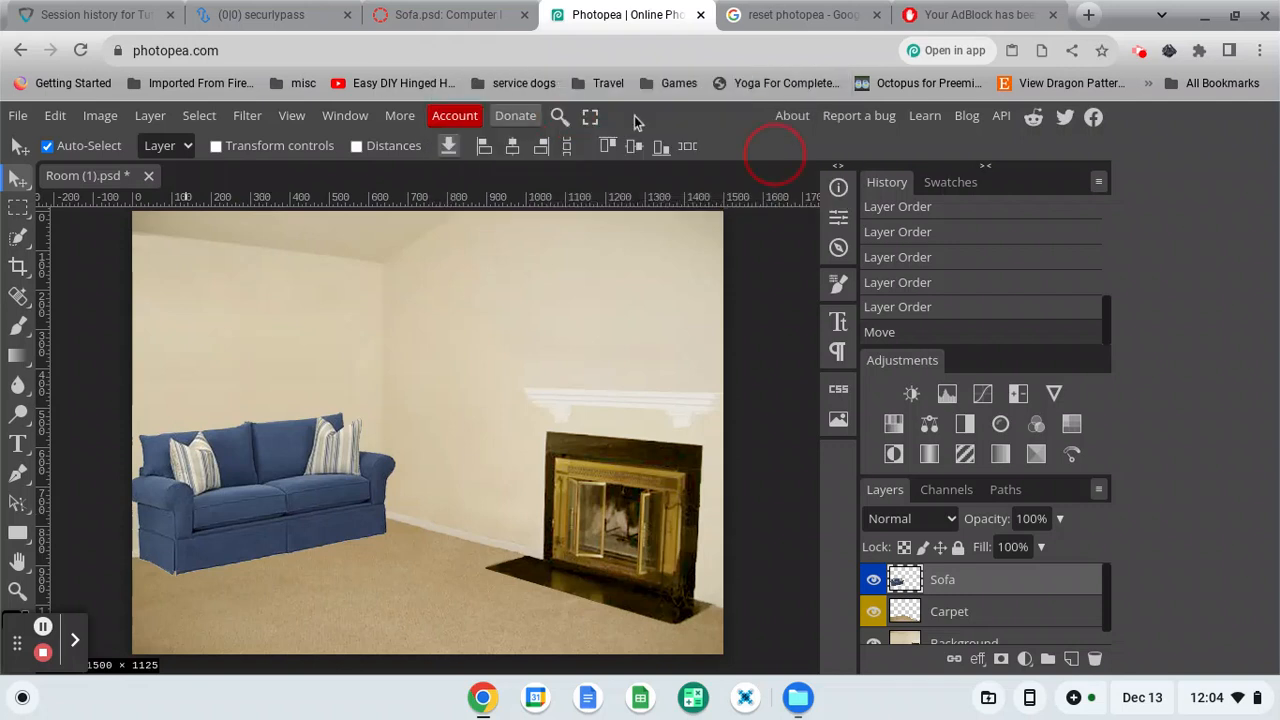
Save the room document as a PSD named Room photopea video.psd in the Downloads folder.
click(18, 116)
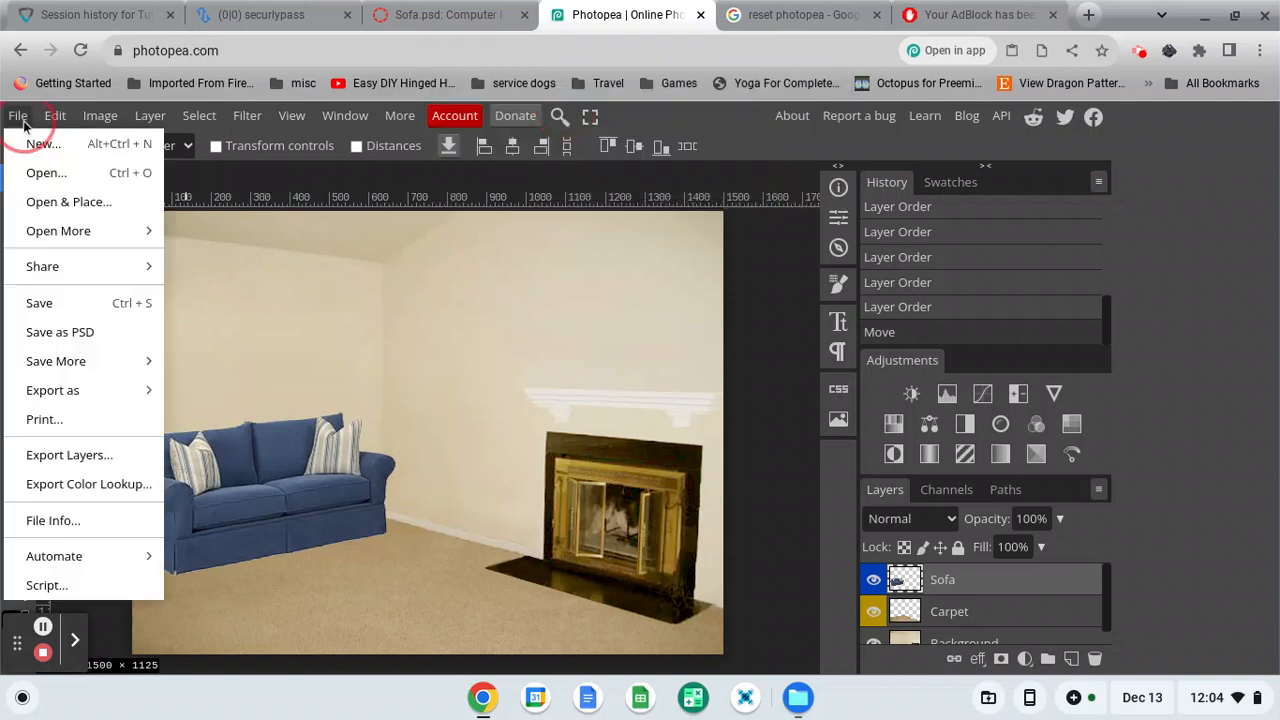
click(89, 334)
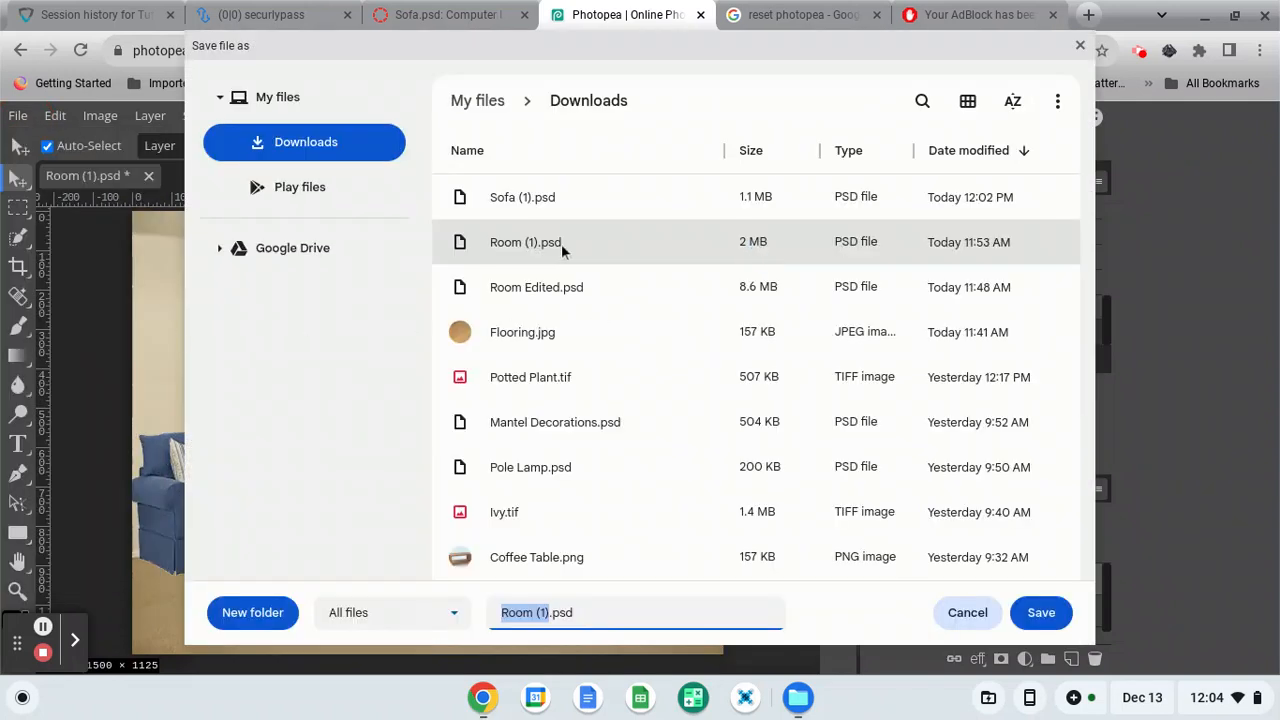
click(548, 612)
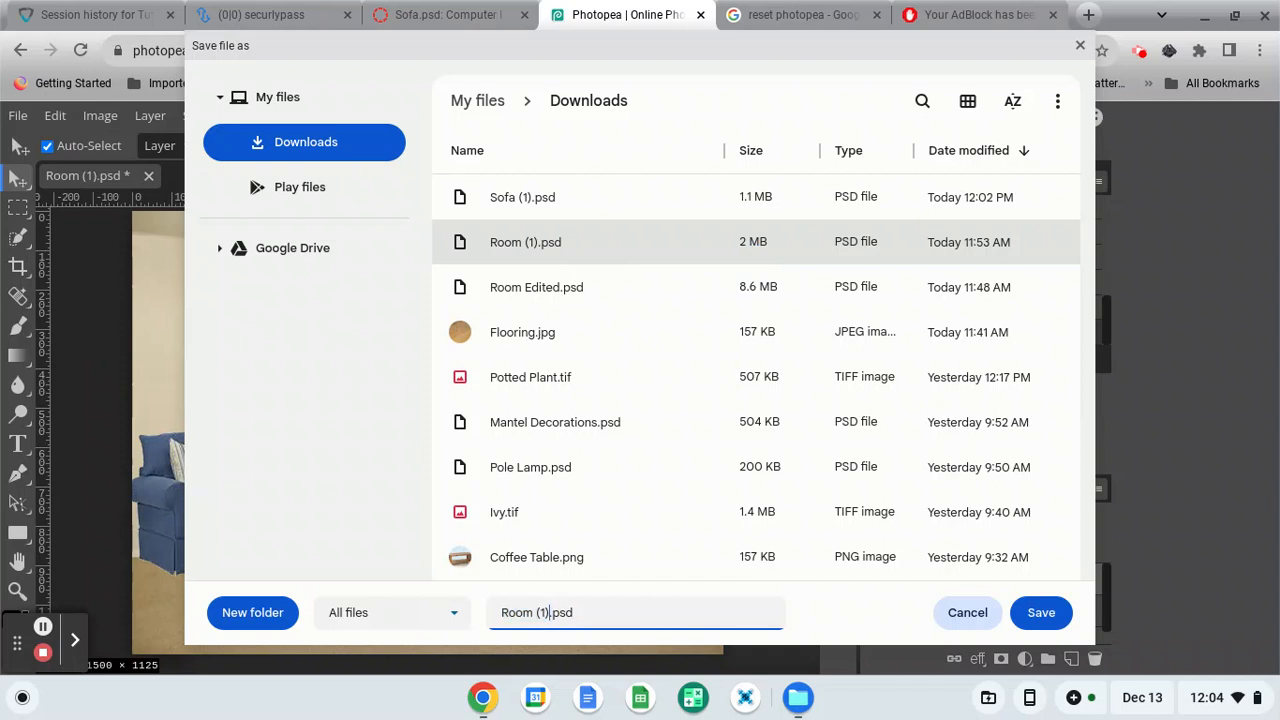
key(BackSpace)
key(BackSpace)
key(BackSpace)
text(photopea video)
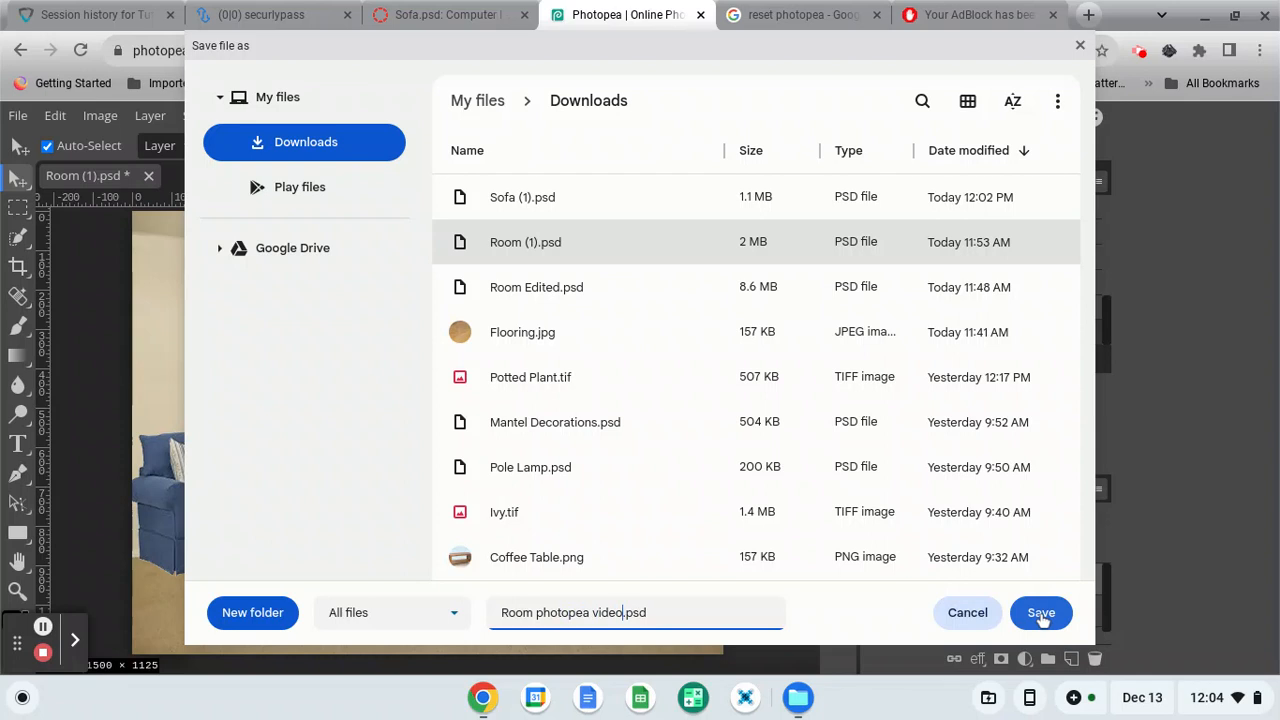
click(1041, 618)
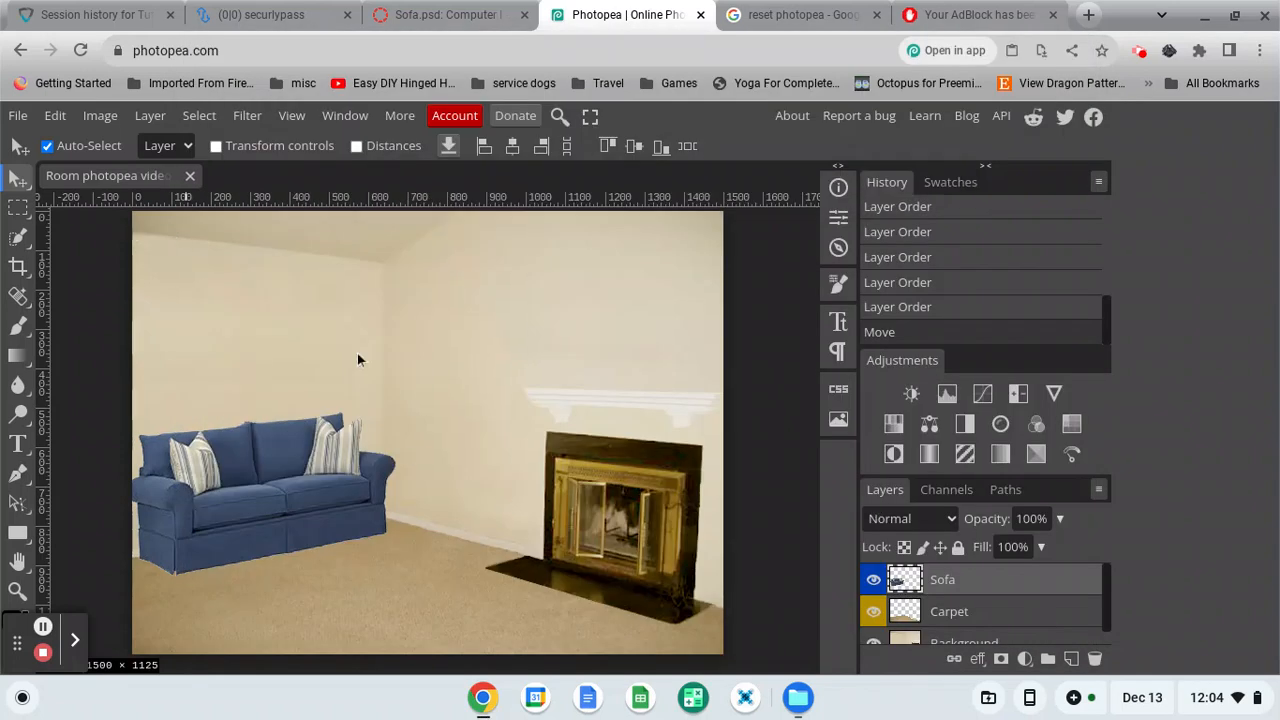
Switch to the Canvas course files and download Painting.psd, the file following Sofa.psd.
click(476, 24)
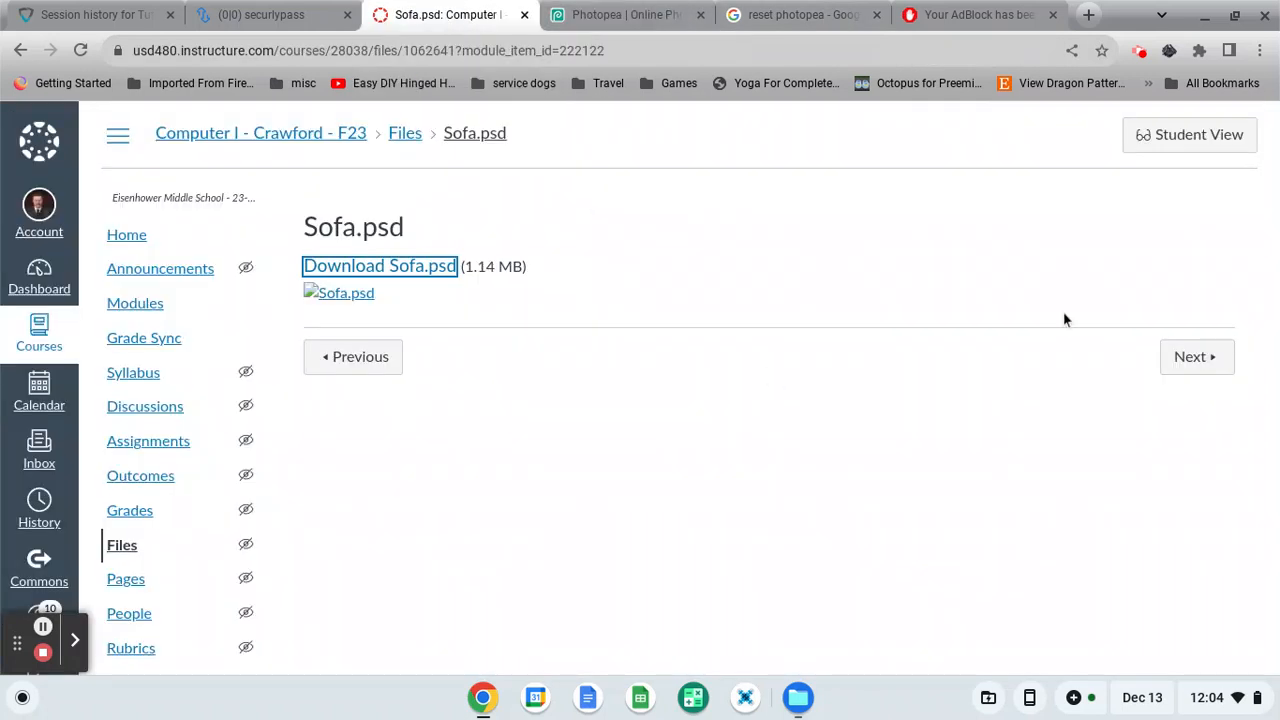
click(1193, 366)
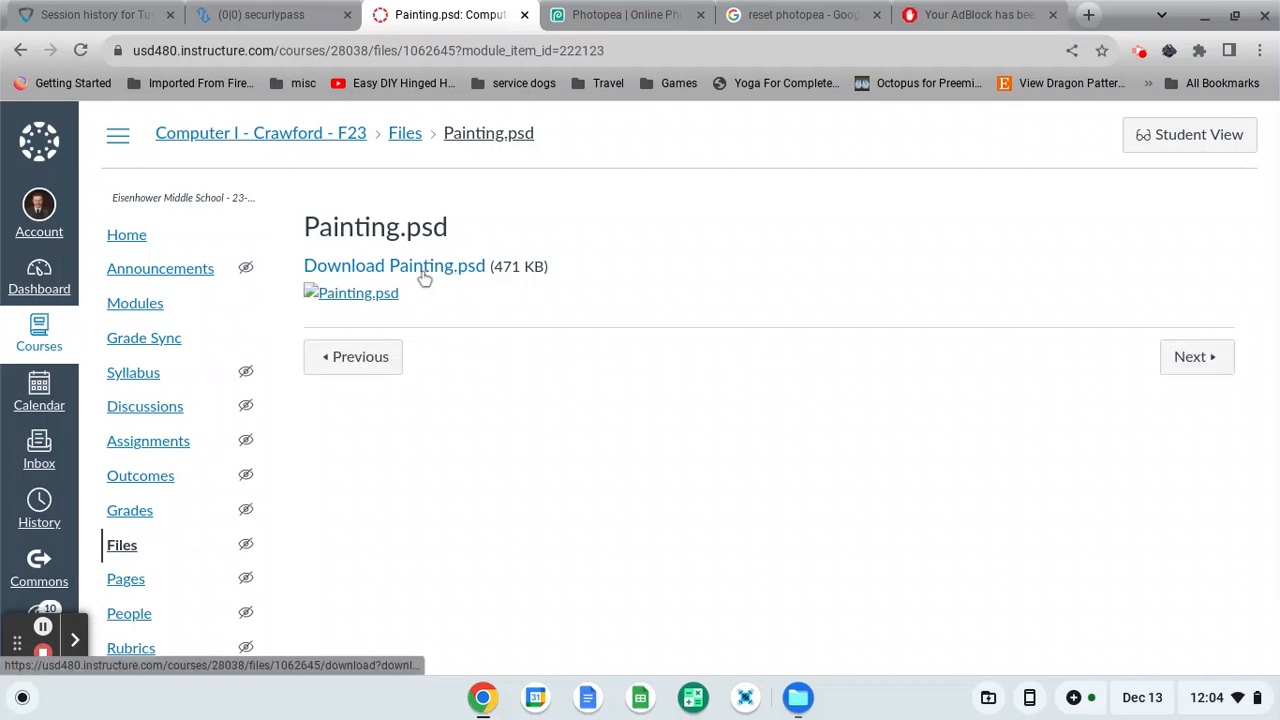
click(428, 270)
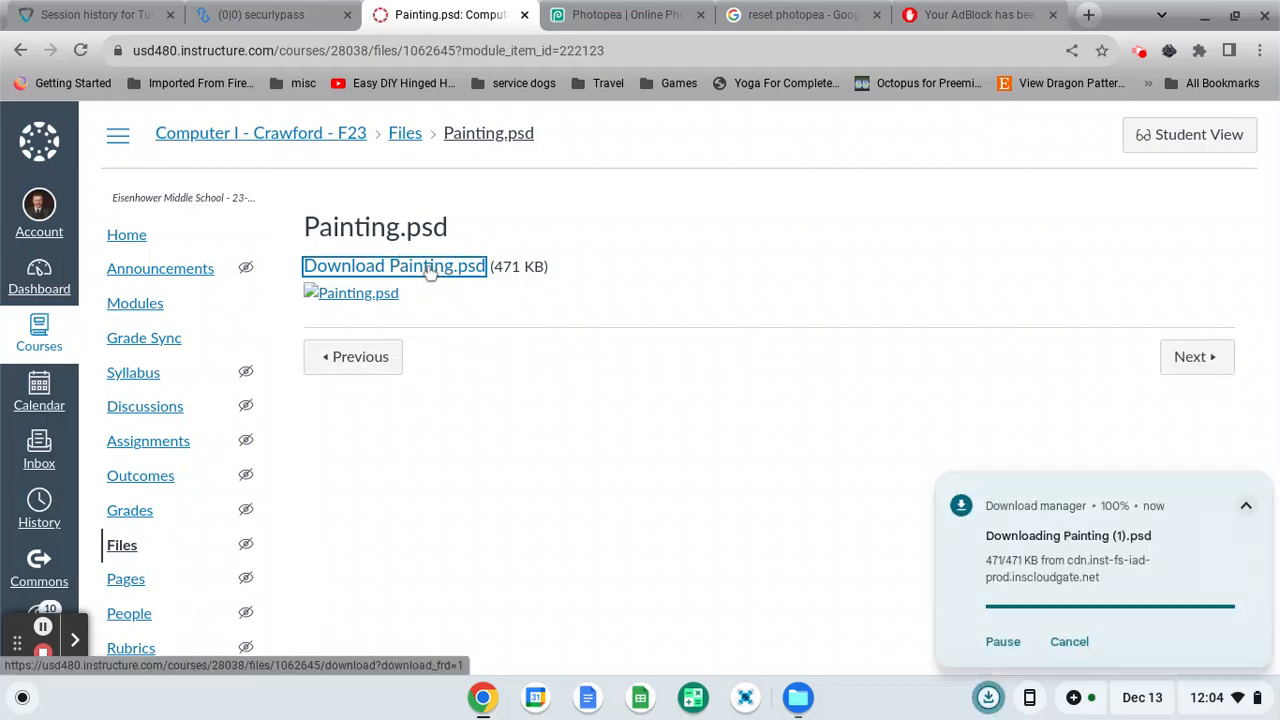
Switch back to Photopea and open Painting (1).psd from the Downloads folder.
click(632, 16)
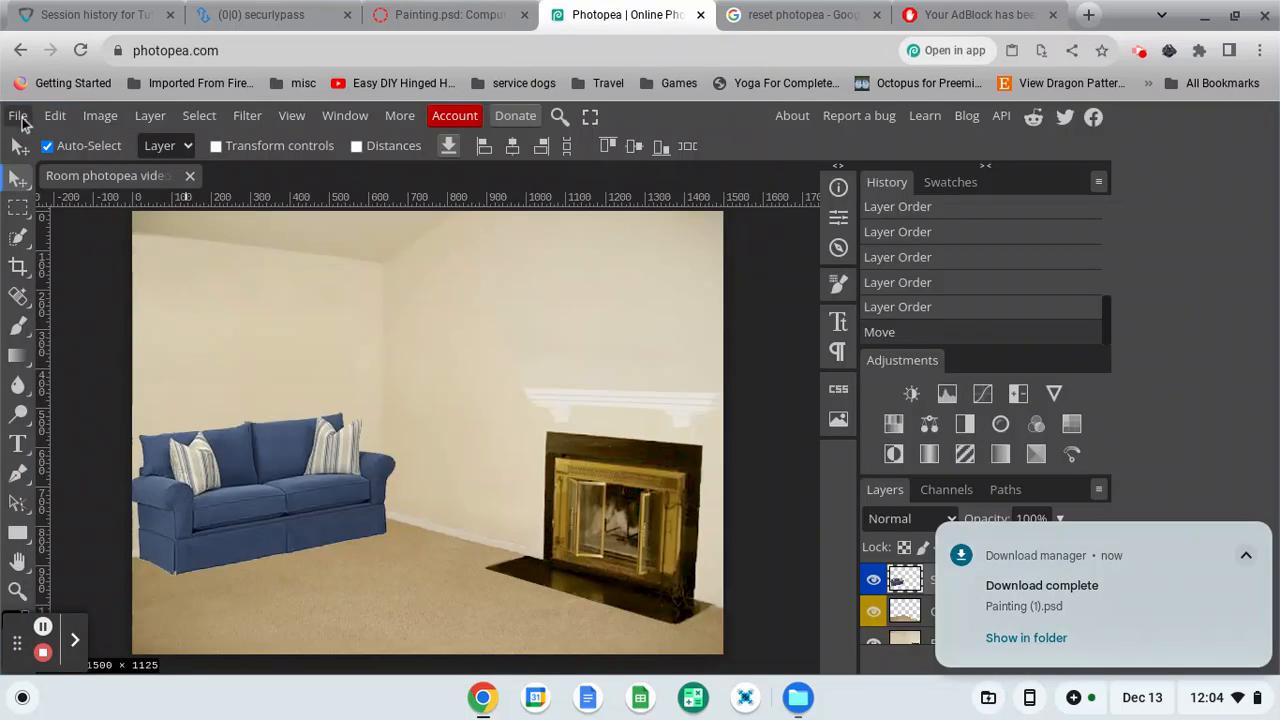
click(17, 116)
click(30, 175)
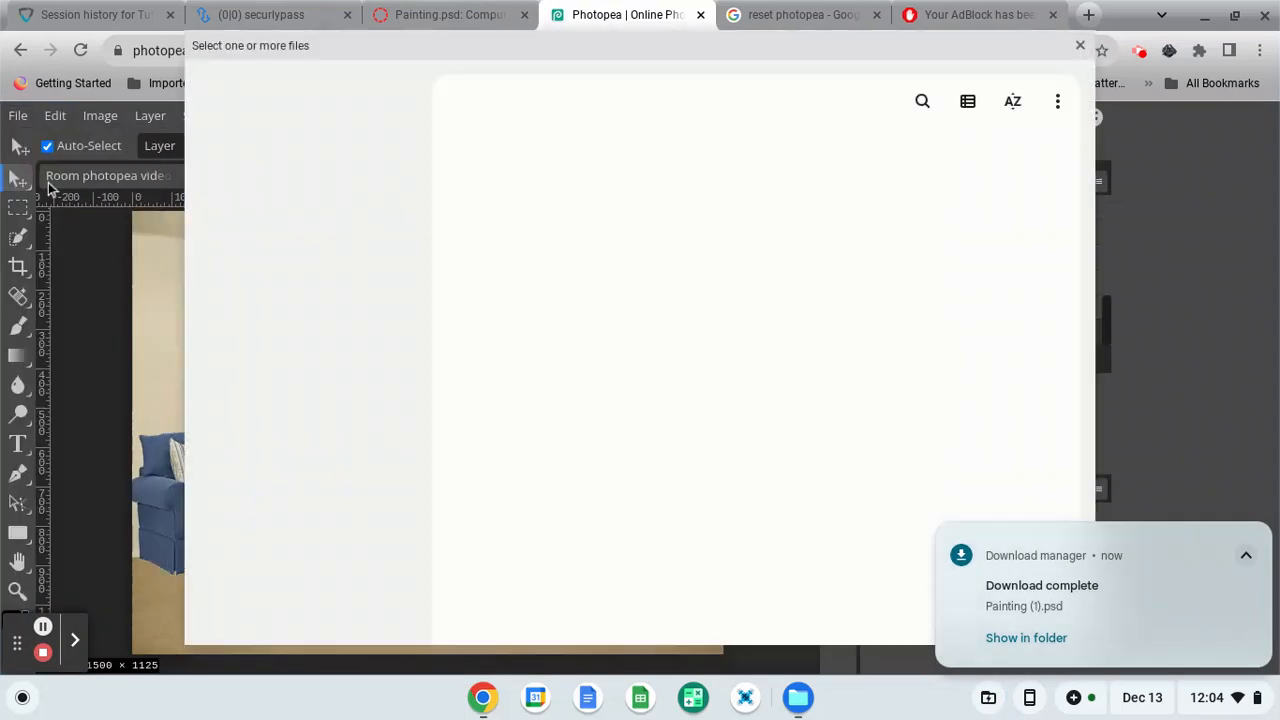
click(533, 199)
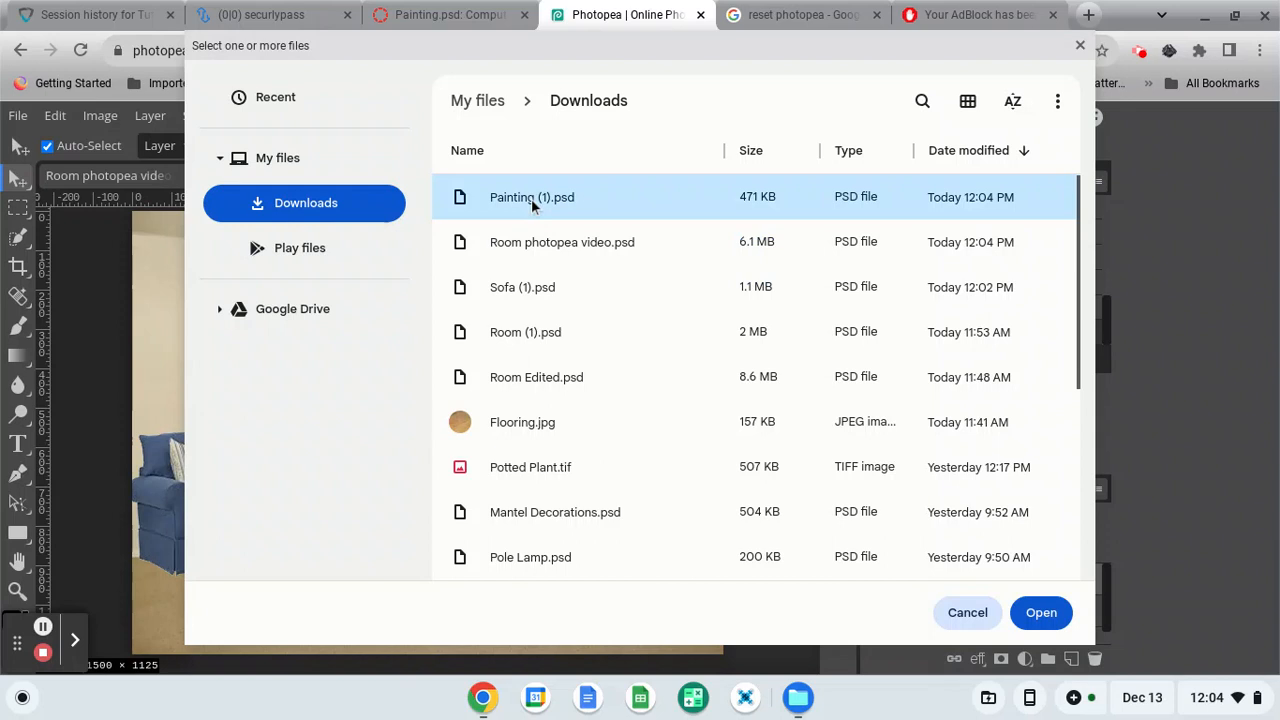
click(1041, 613)
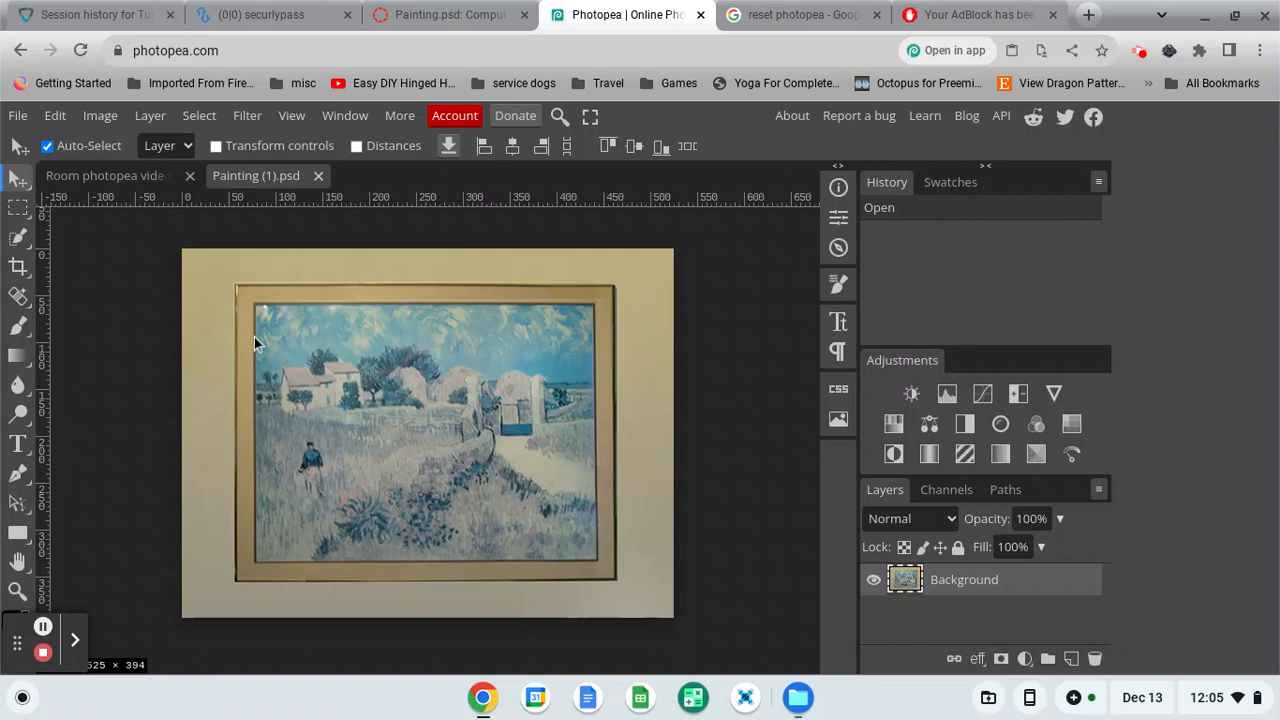
Copy the framed painting with a rectangular selection along its outer frame into the room document and place it on the wall above the sofa.
click(19, 207)
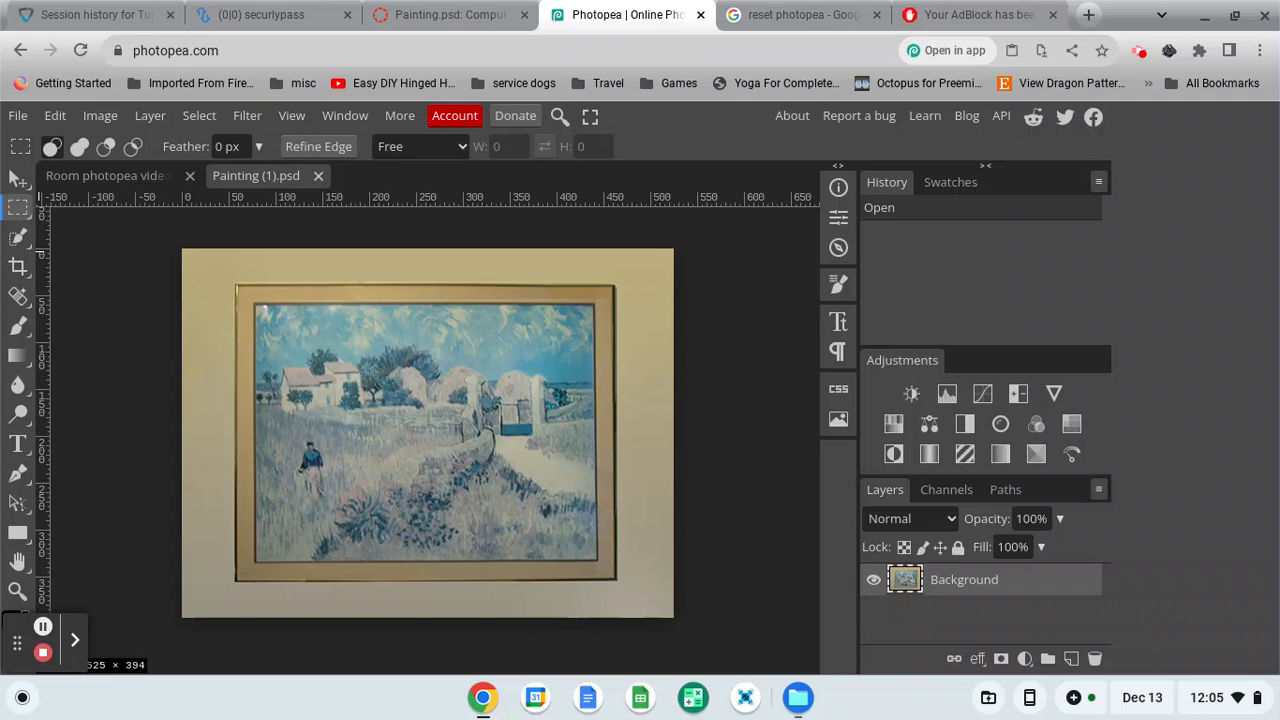
drag(236, 286, 612, 578)
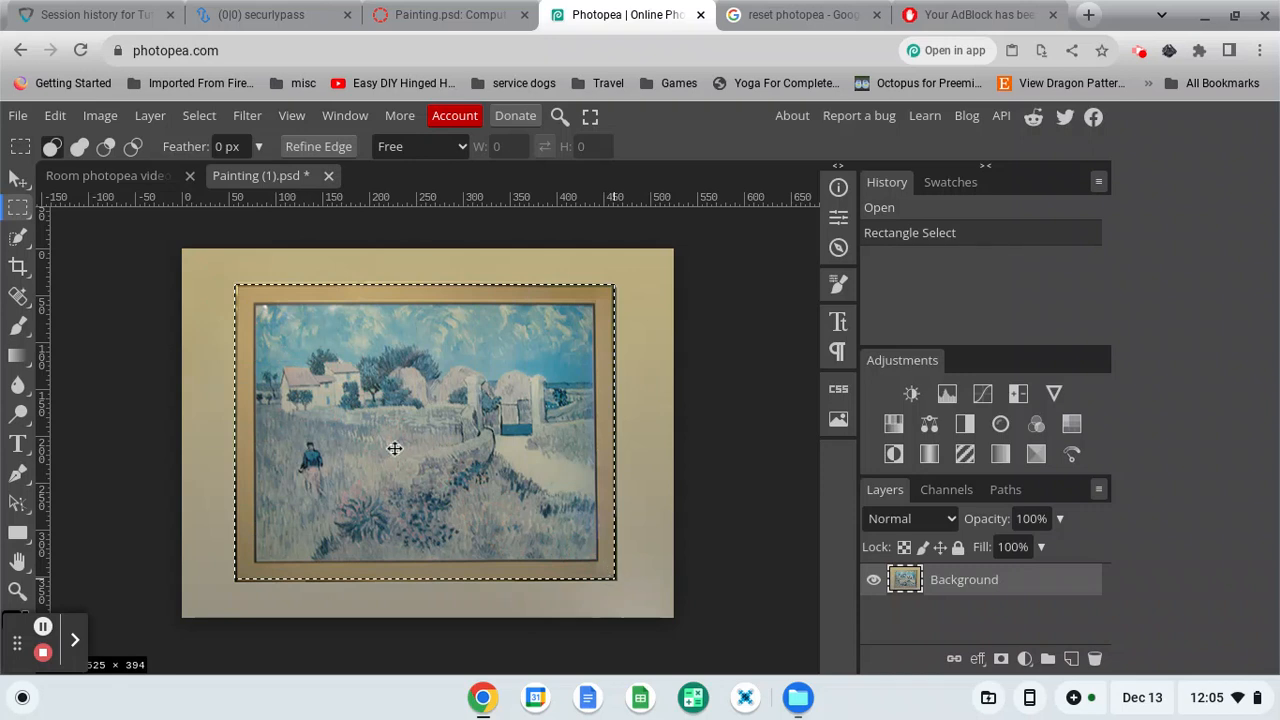
click(88, 177)
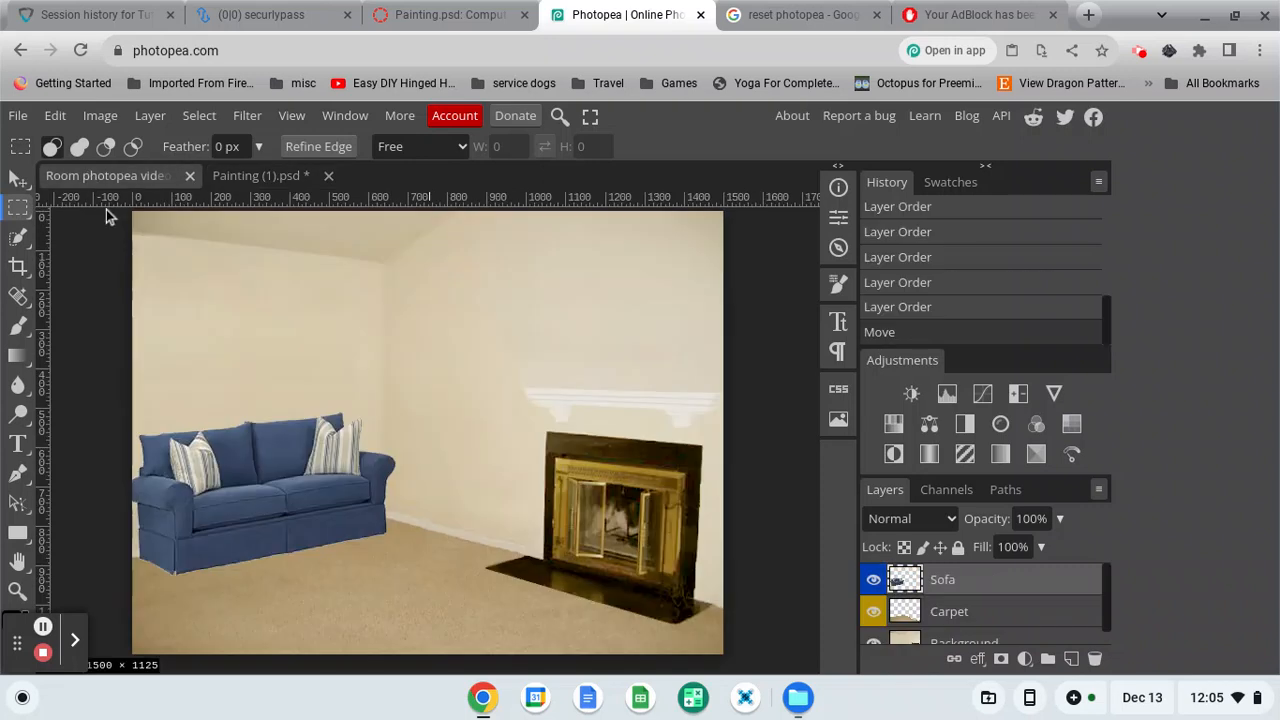
key(ctrl+v)
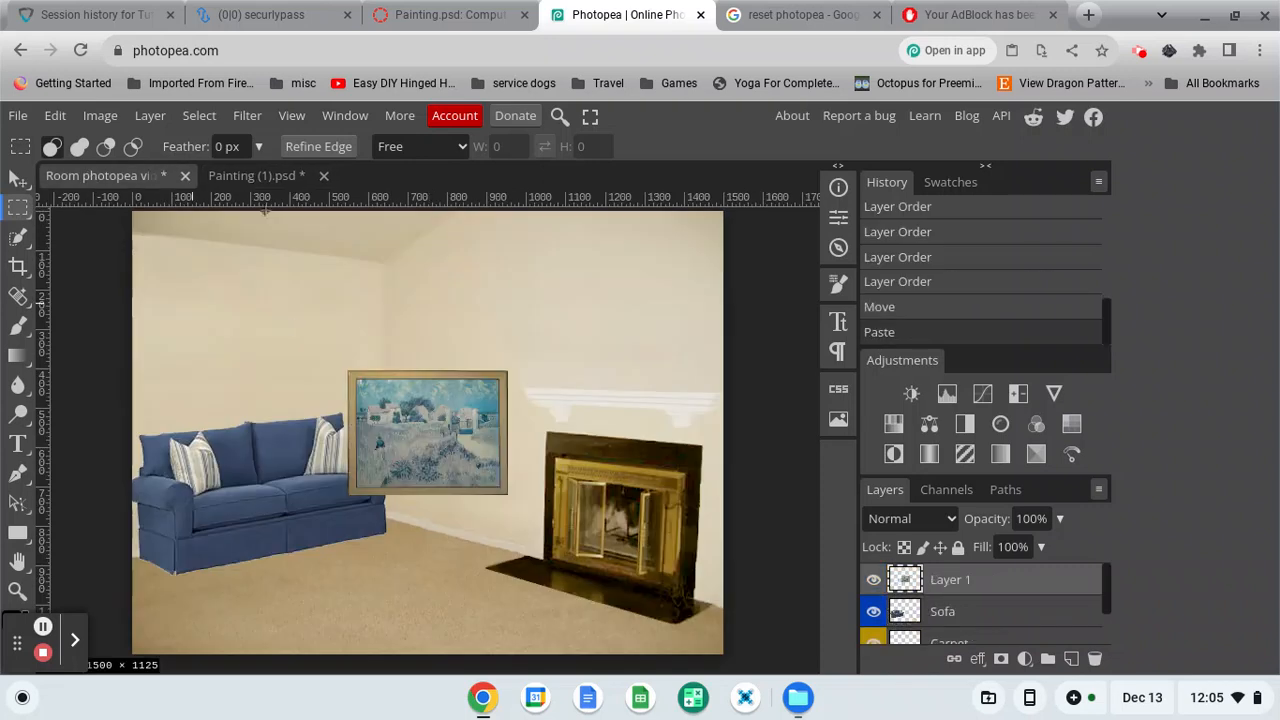
key(v)
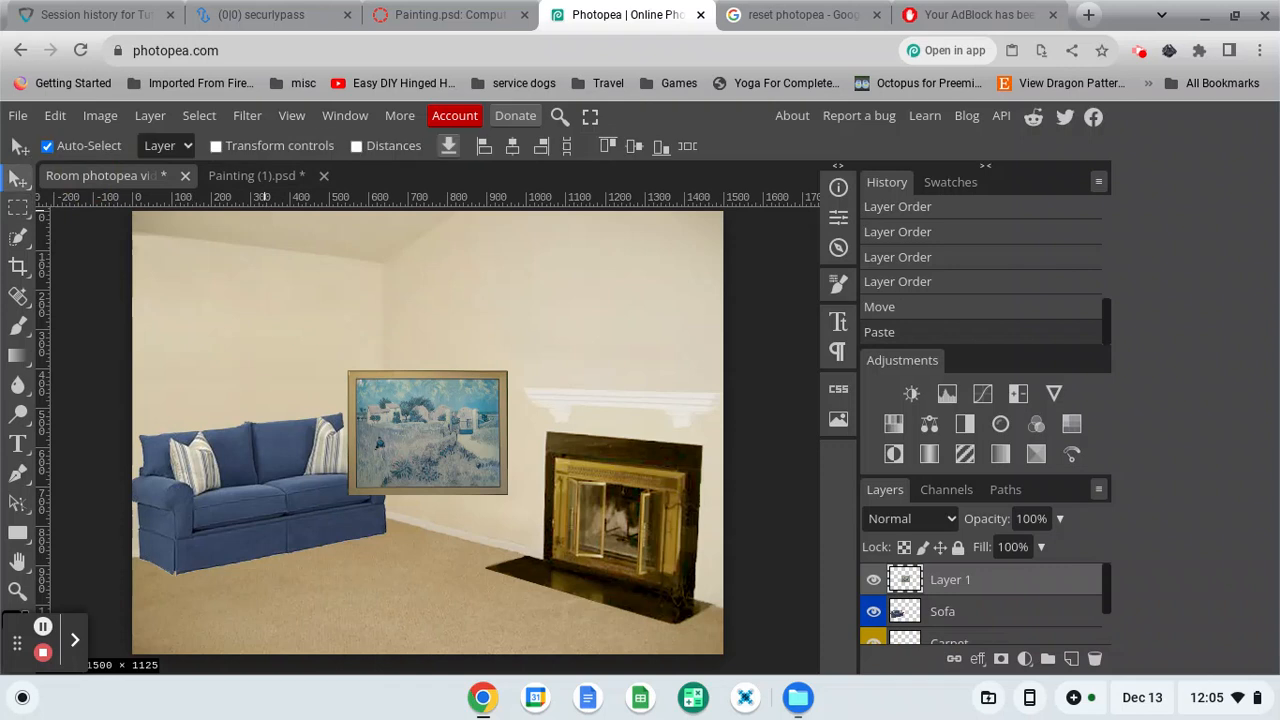
mouse_move(417, 430)
mouse_down()
mouse_move(312, 330)
mouse_move(237, 328)
mouse_up()
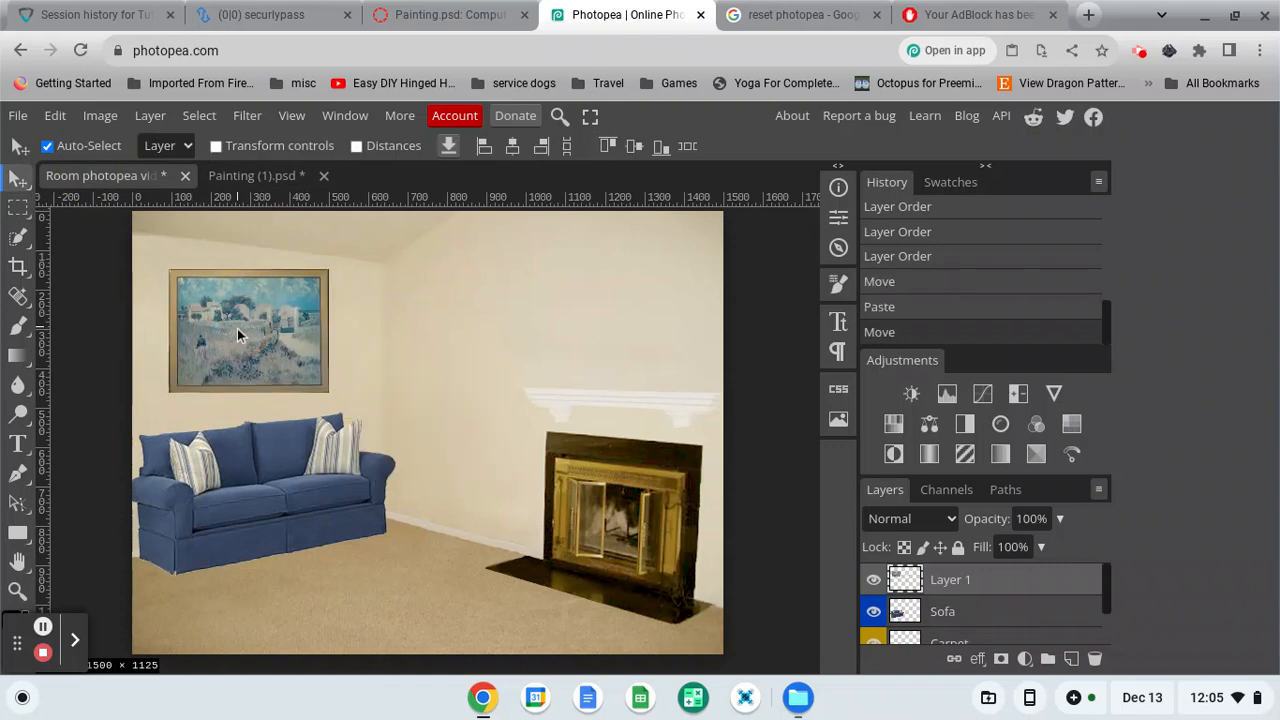
Rename the pasted painting layer to Painting and assign it the red colour label.
click(945, 585)
double_click(946, 584)
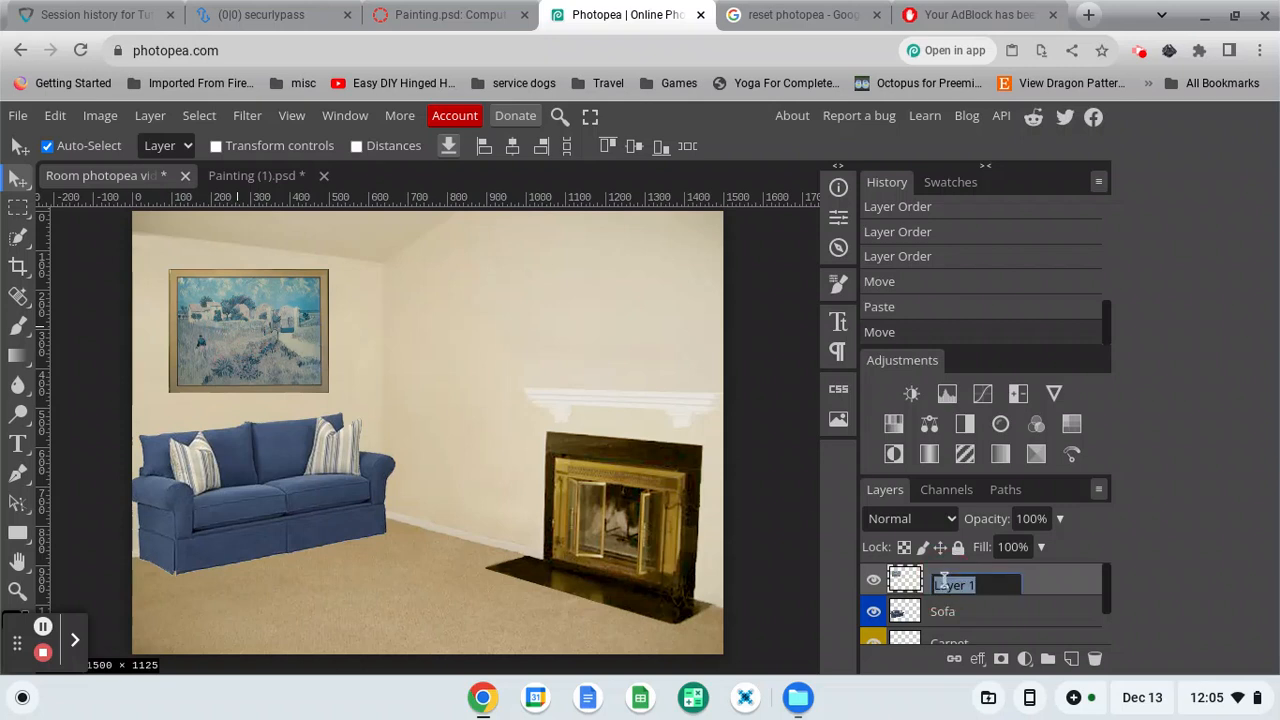
text(Painting)
key(Return)
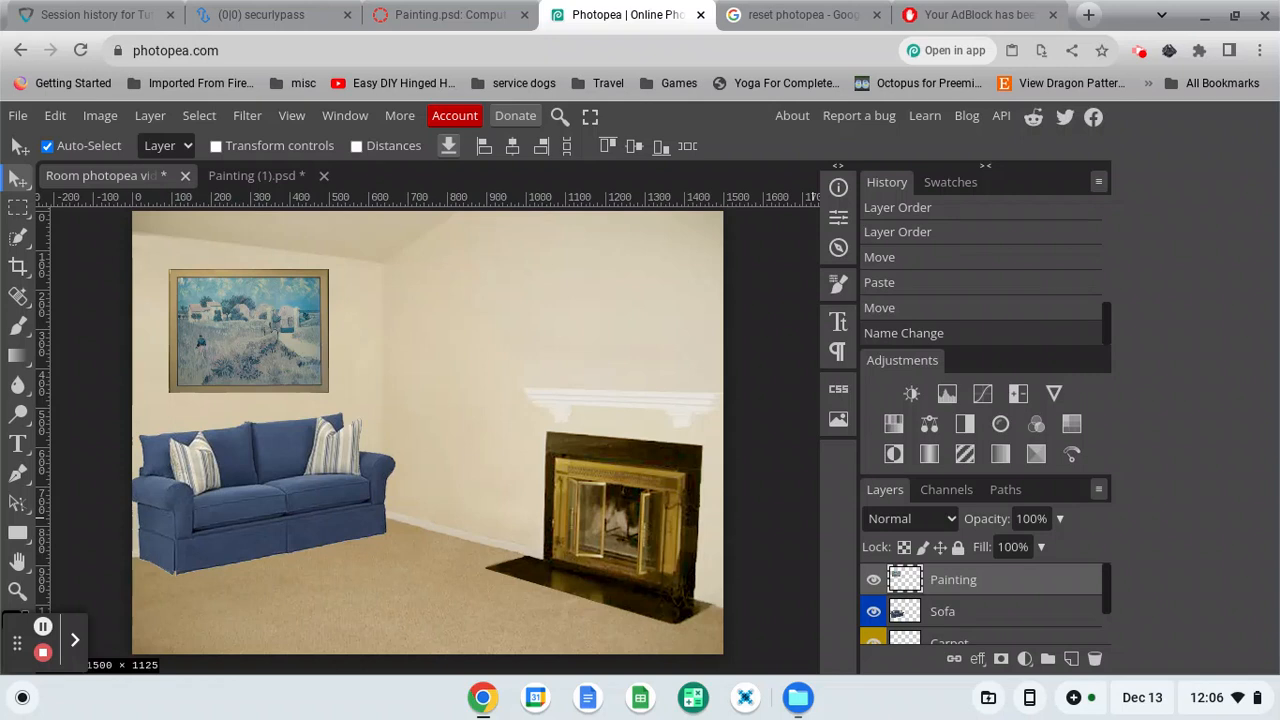
right_click(1020, 581)
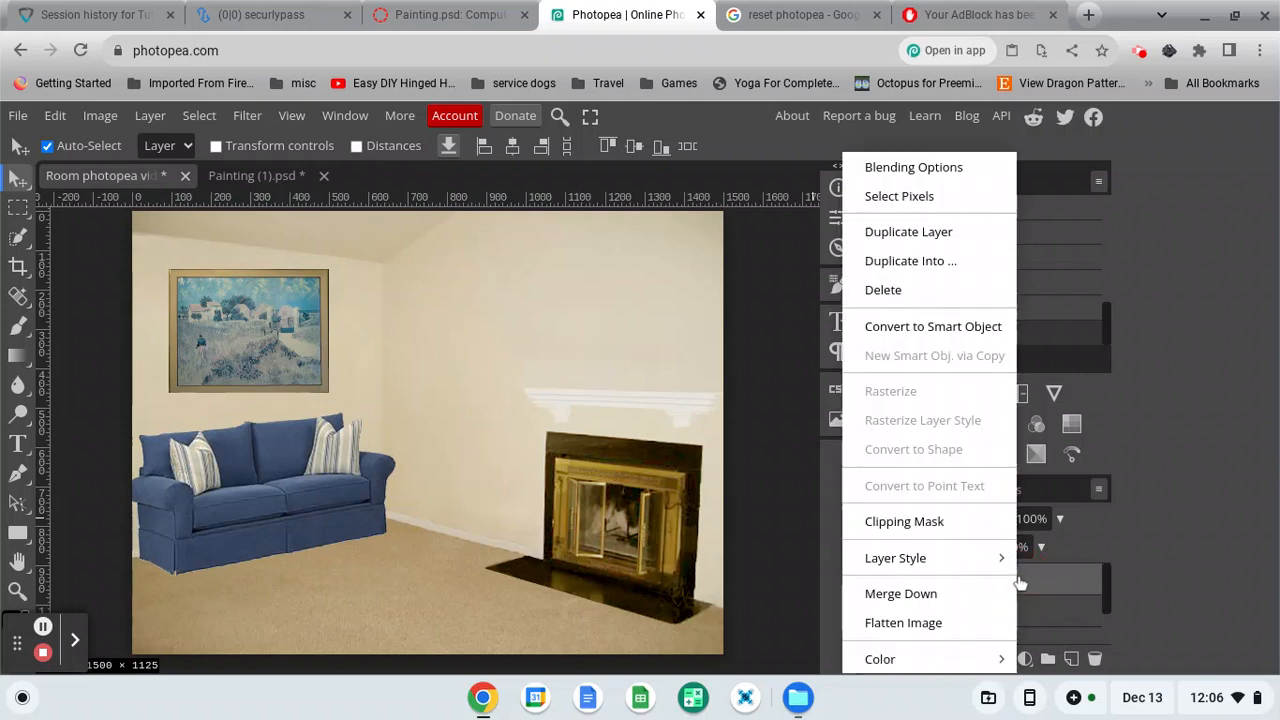
mouse_move(955, 660)
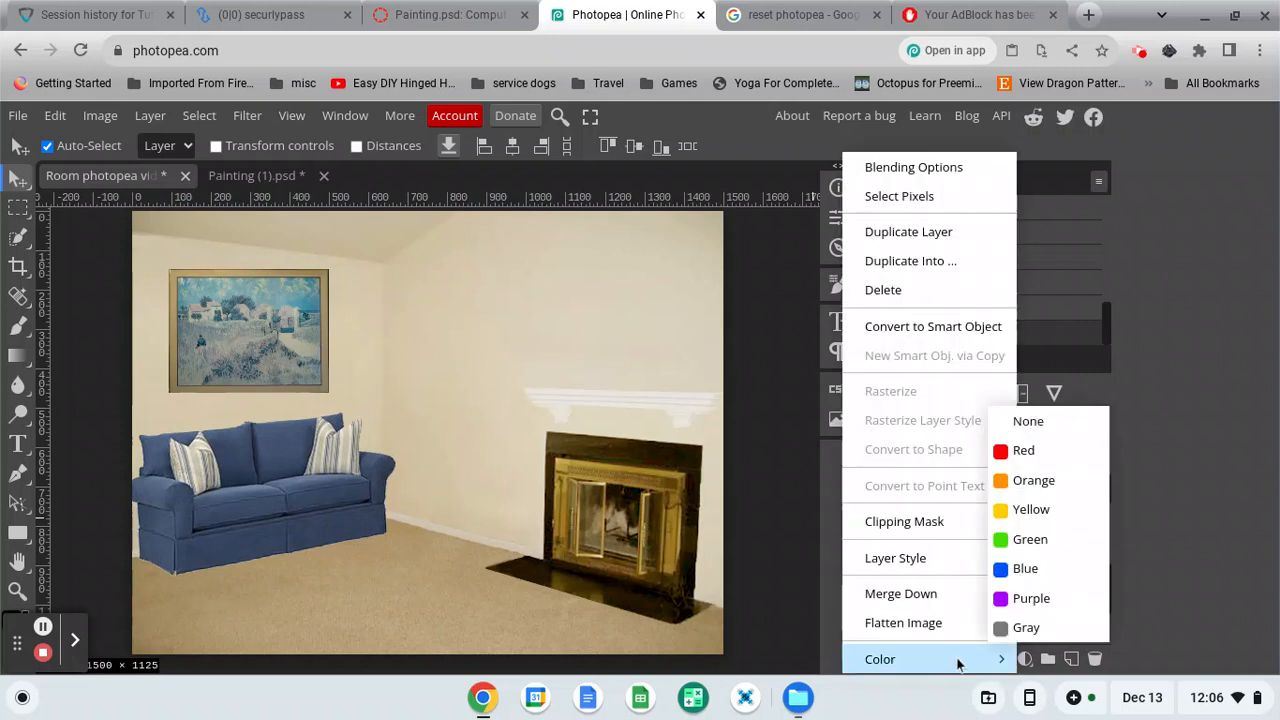
click(1020, 451)
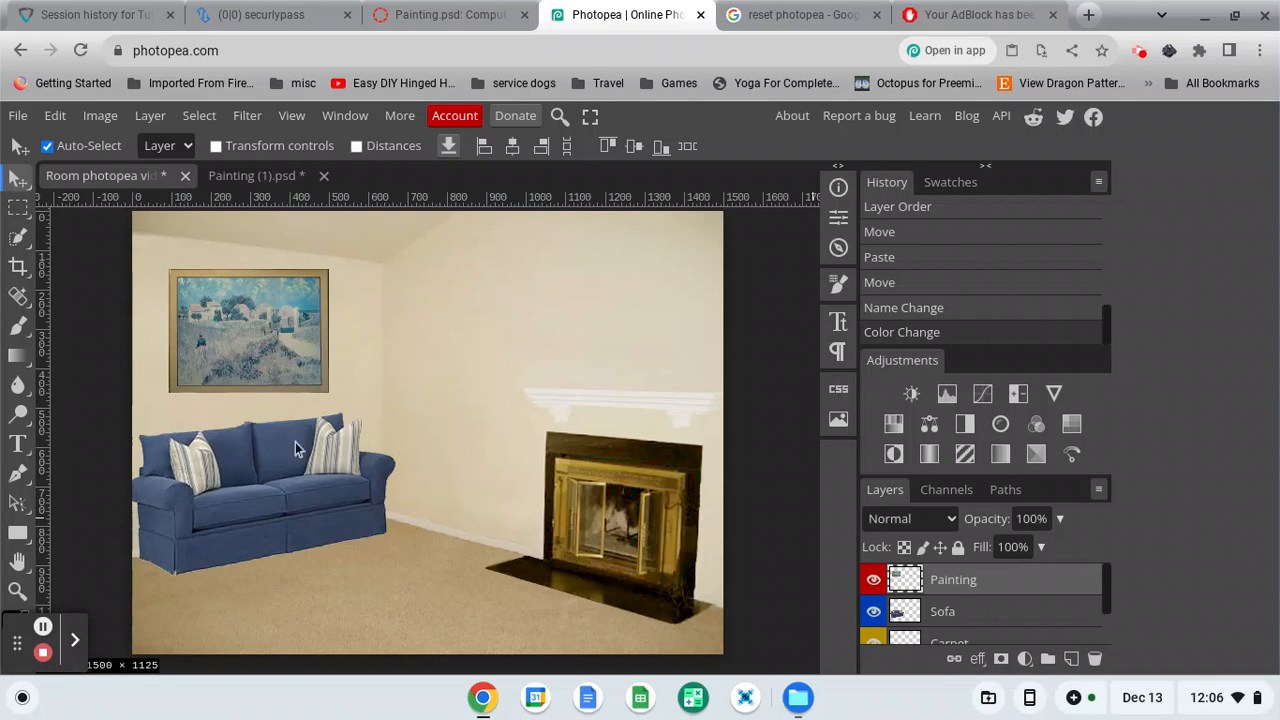
click(216, 147)
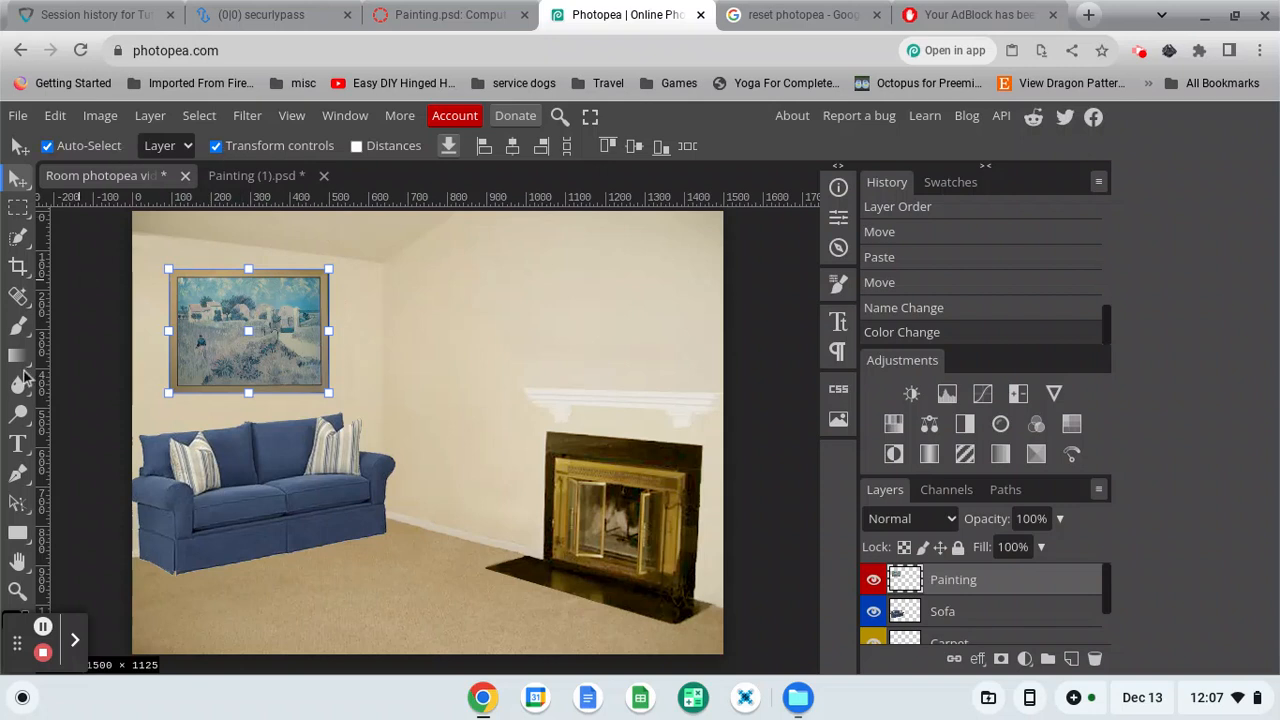
click(43, 627)
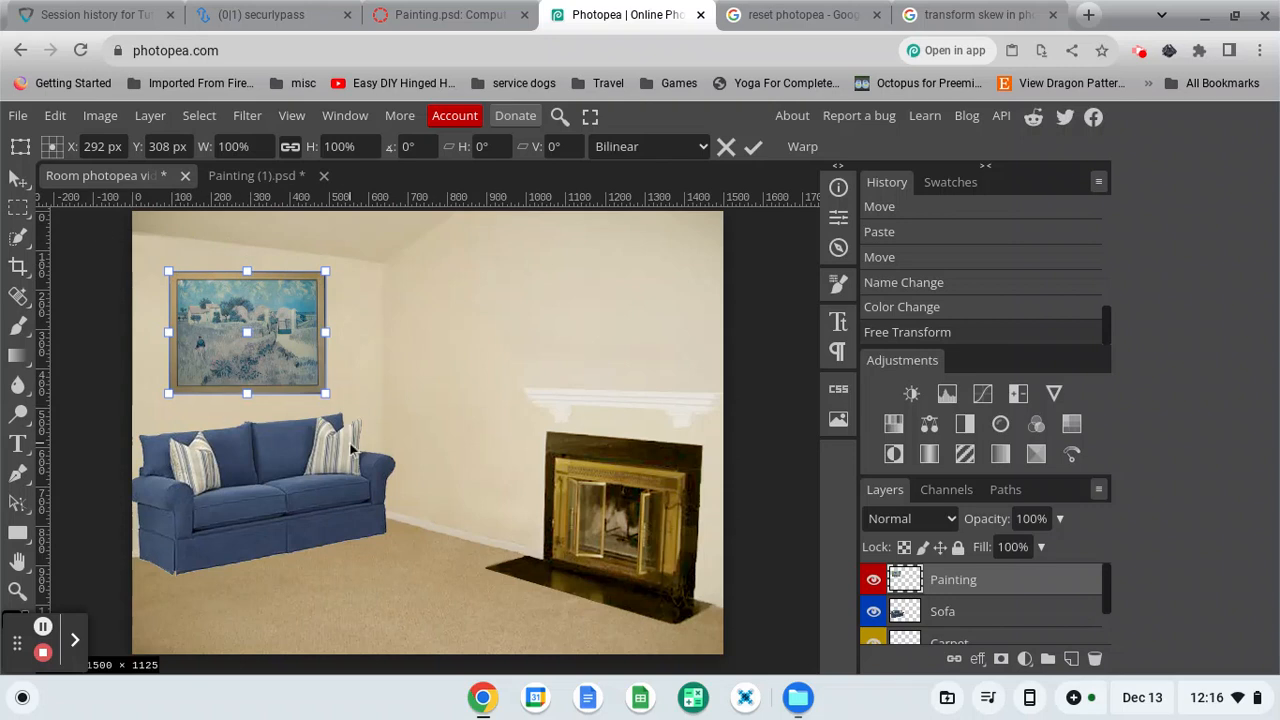
click(726, 147)
click(216, 146)
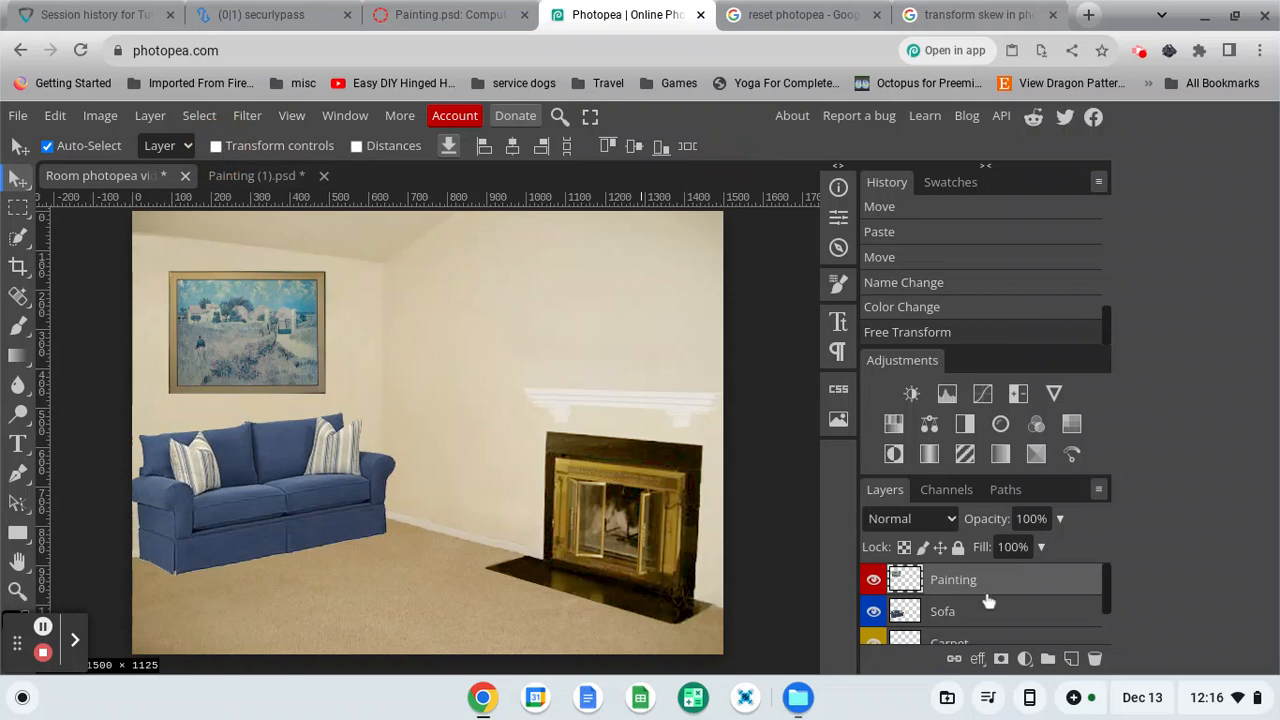
Skew the Painting layer to match the wall's perspective by lowering its upper-right corner and raising its lower-right corner slightly, and apply the transform.
click(56, 117)
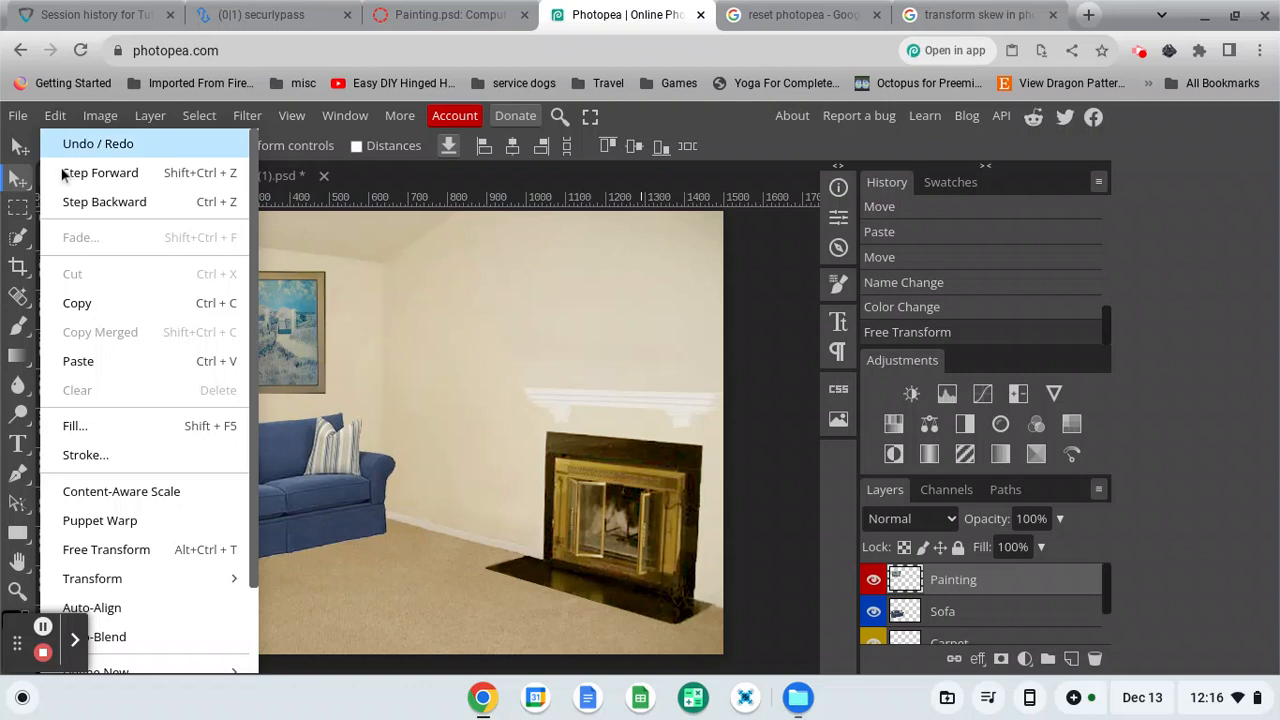
click(130, 550)
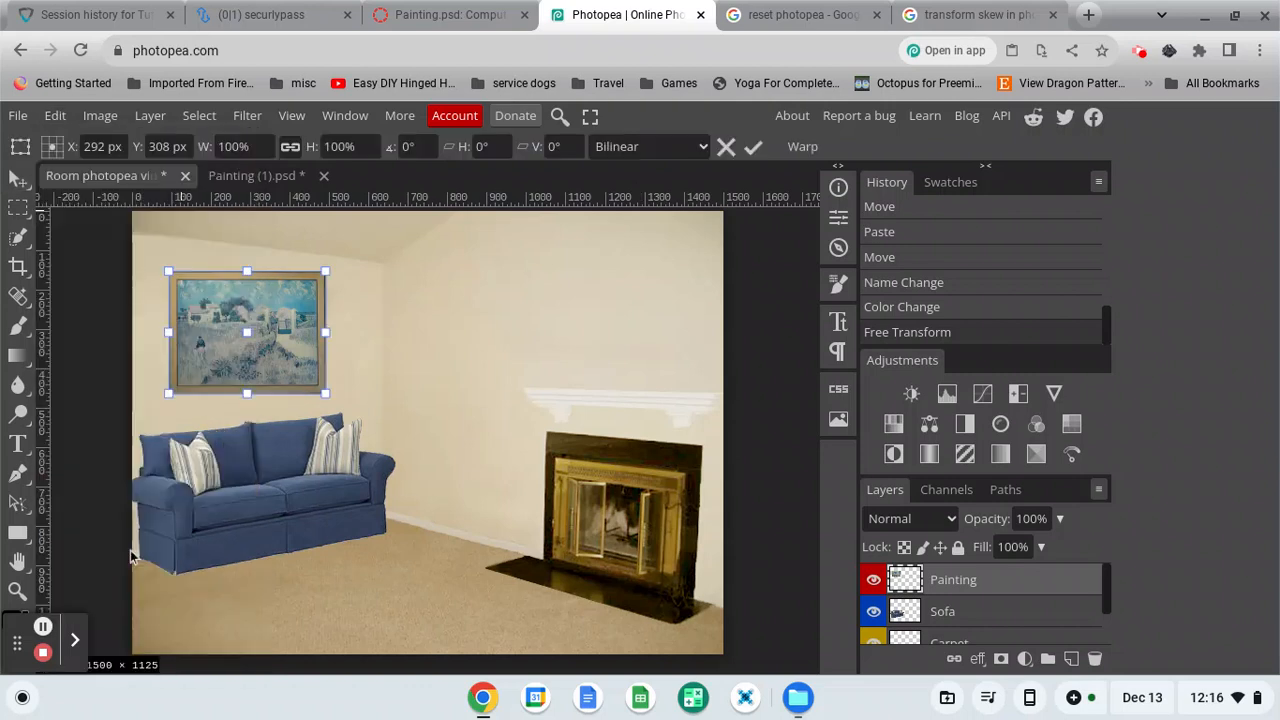
click(60, 117)
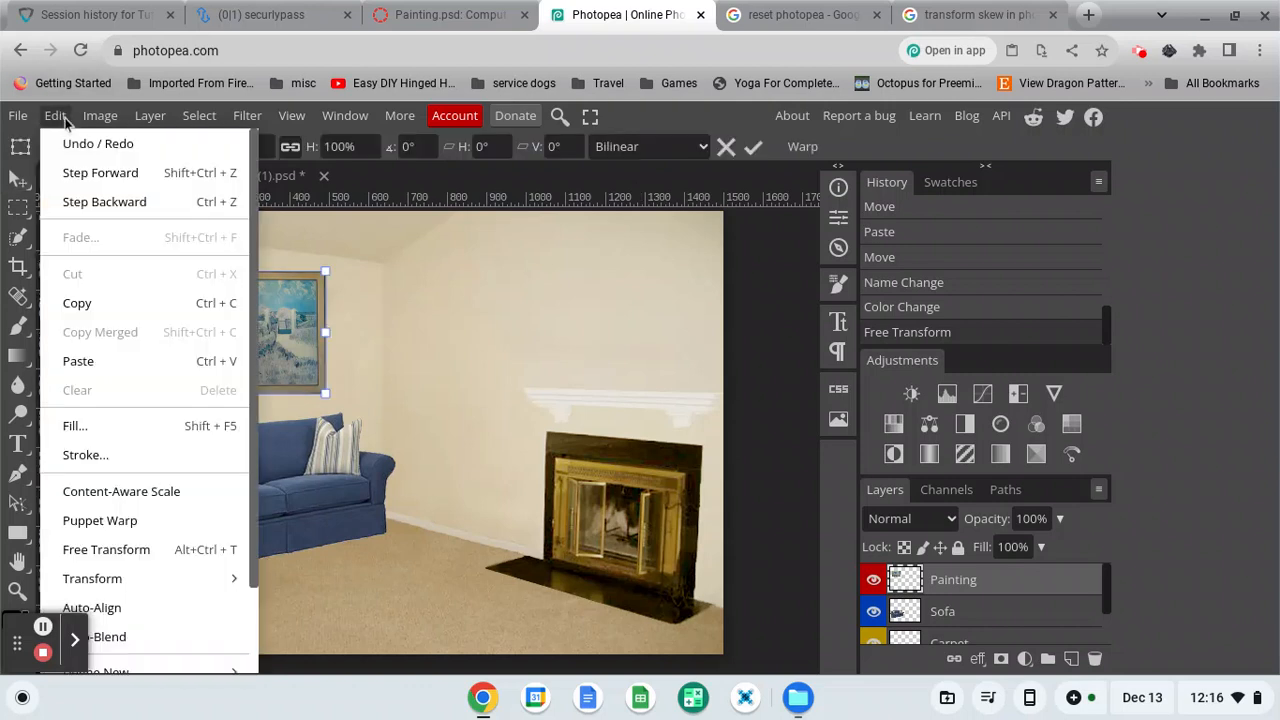
click(60, 117)
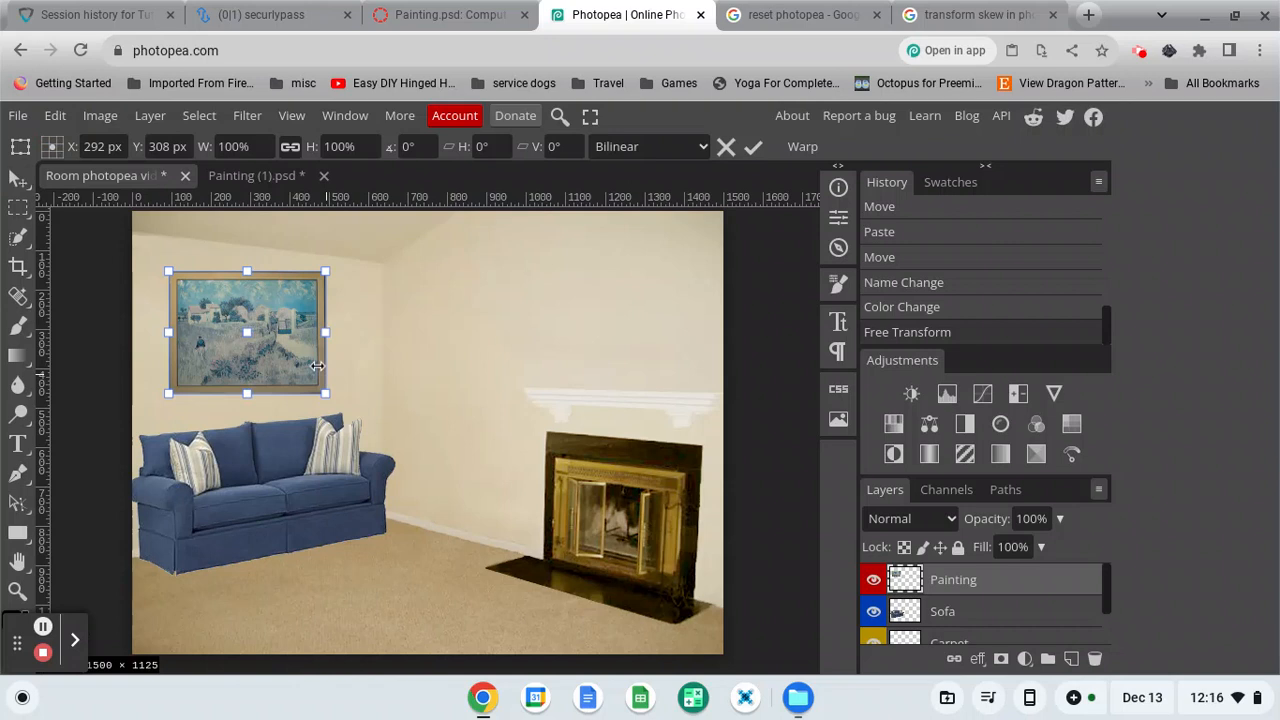
right_click(285, 335)
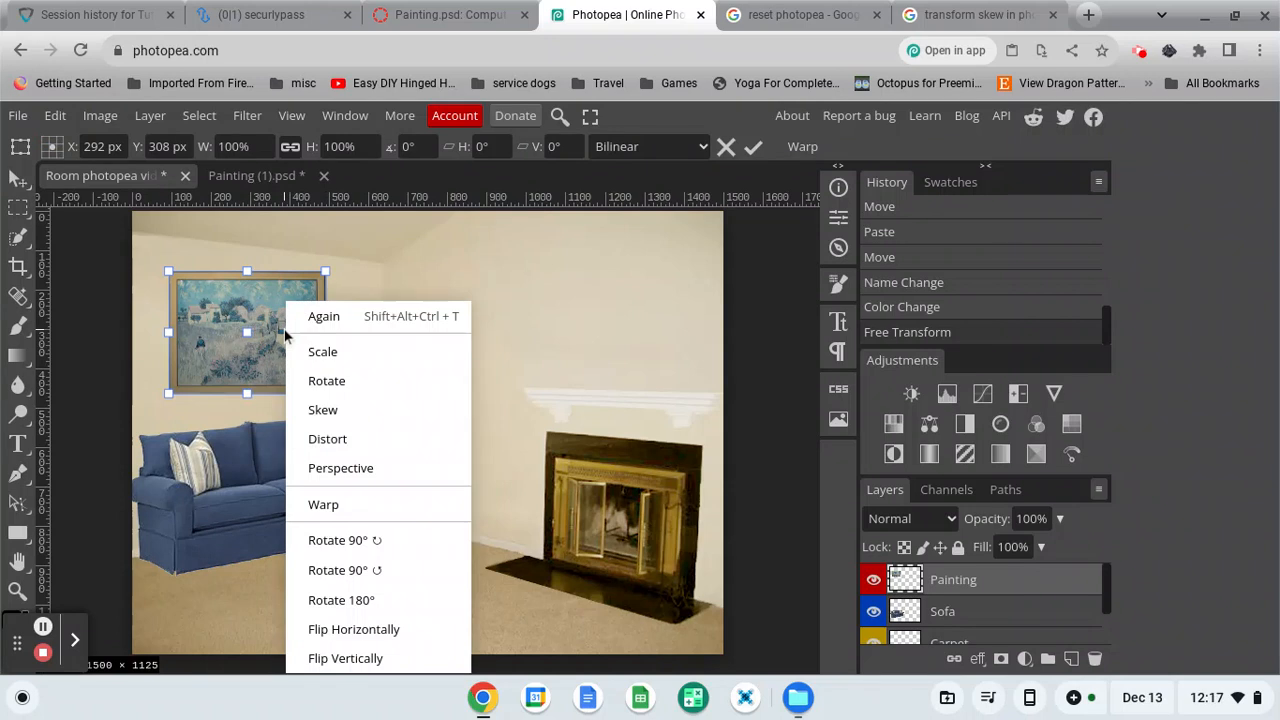
click(343, 413)
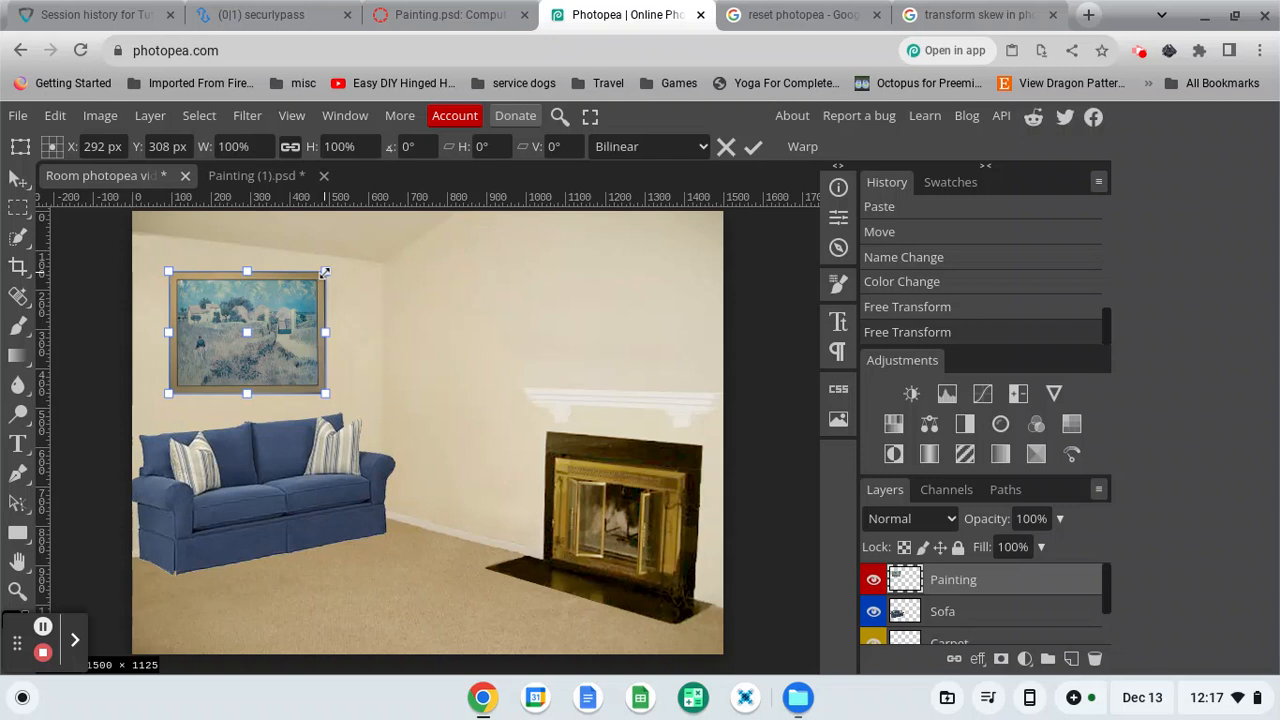
drag(324, 271, 323, 288)
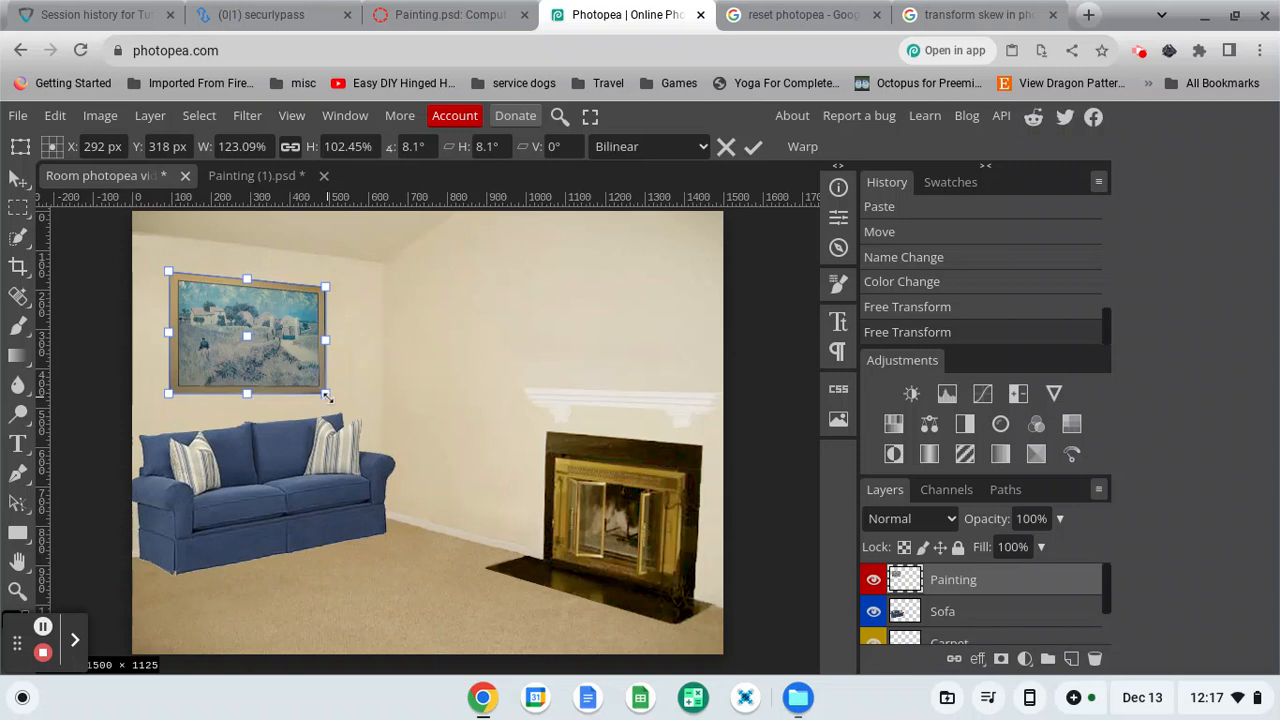
drag(325, 394, 324, 386)
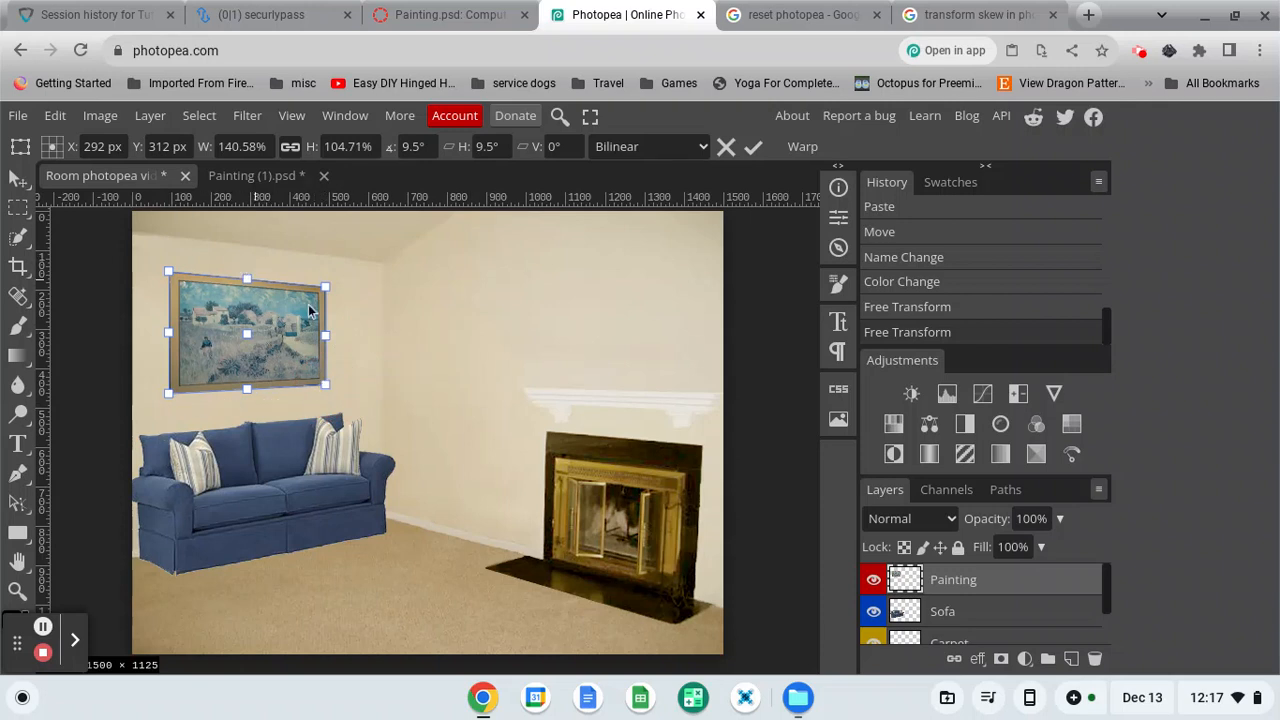
click(755, 148)
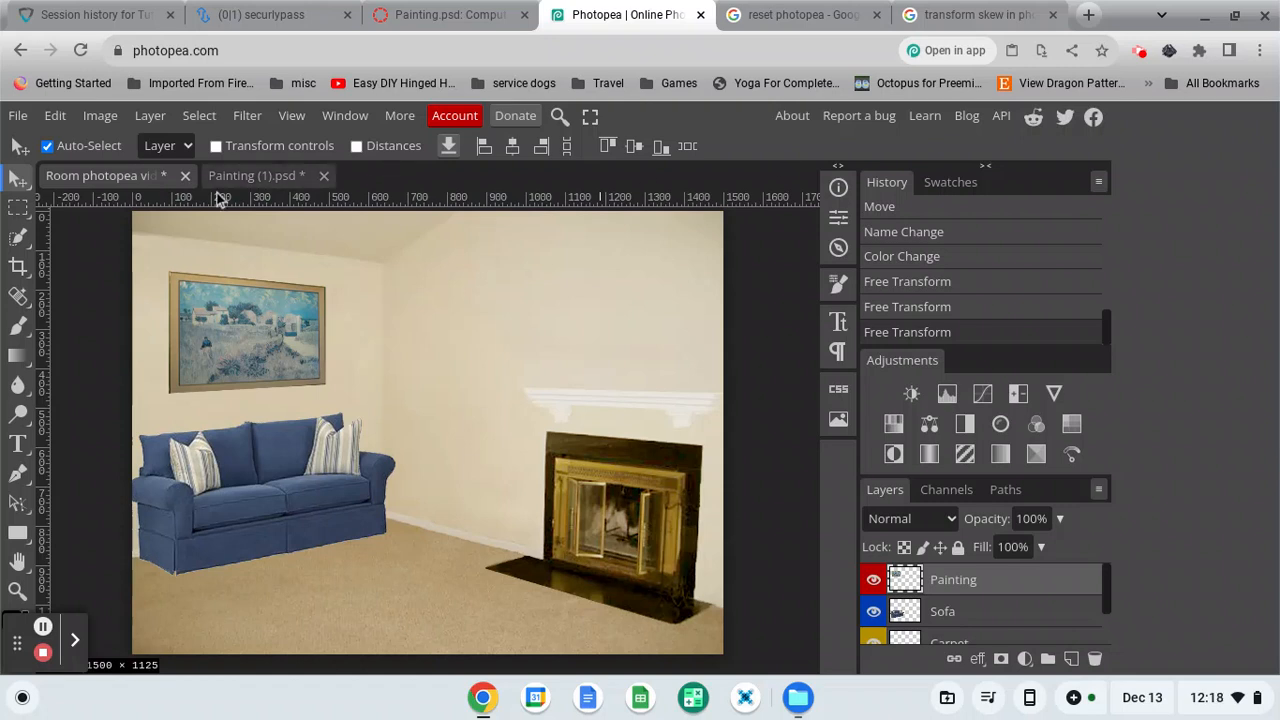
Close Painting (1).psd without saving it and save the room document.
click(323, 177)
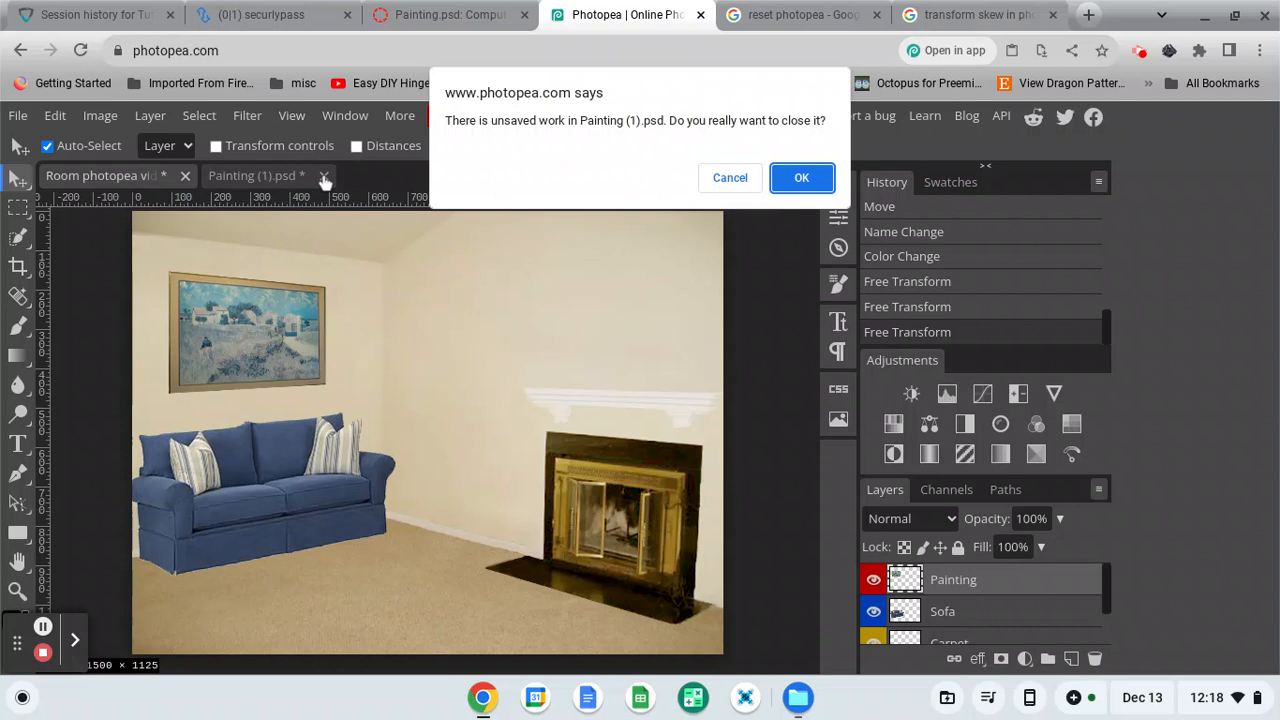
click(805, 178)
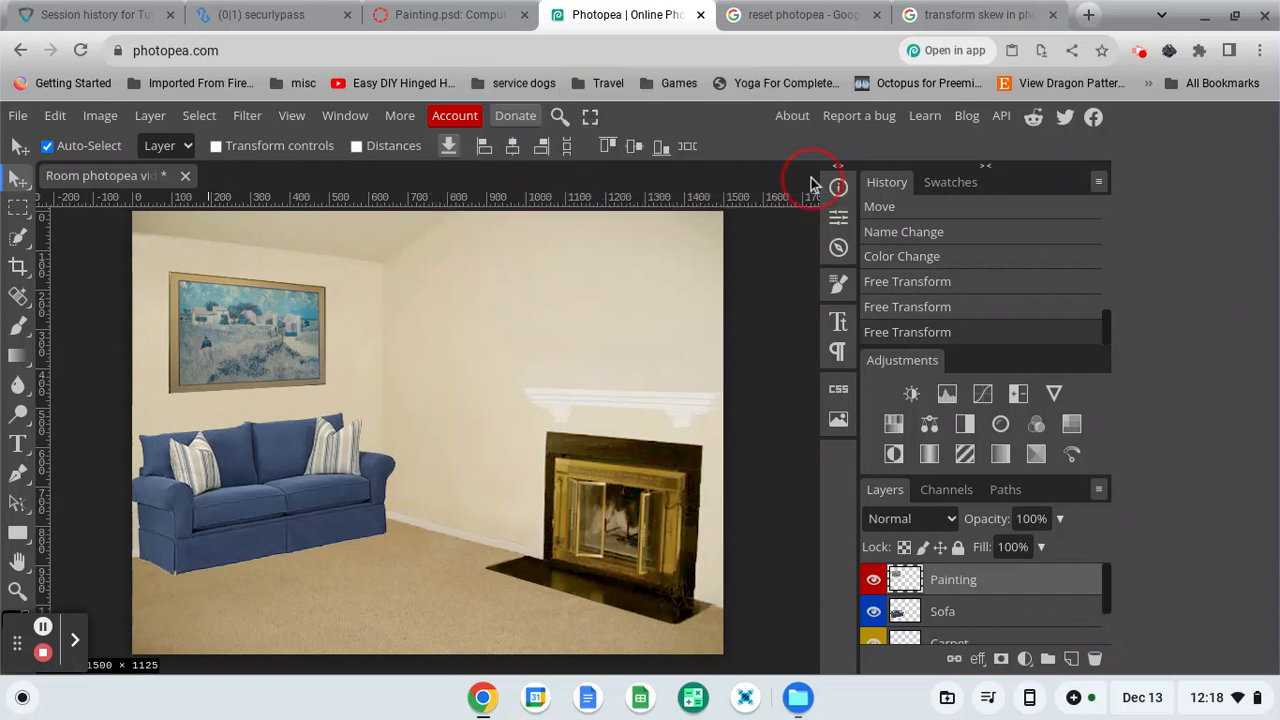
click(18, 115)
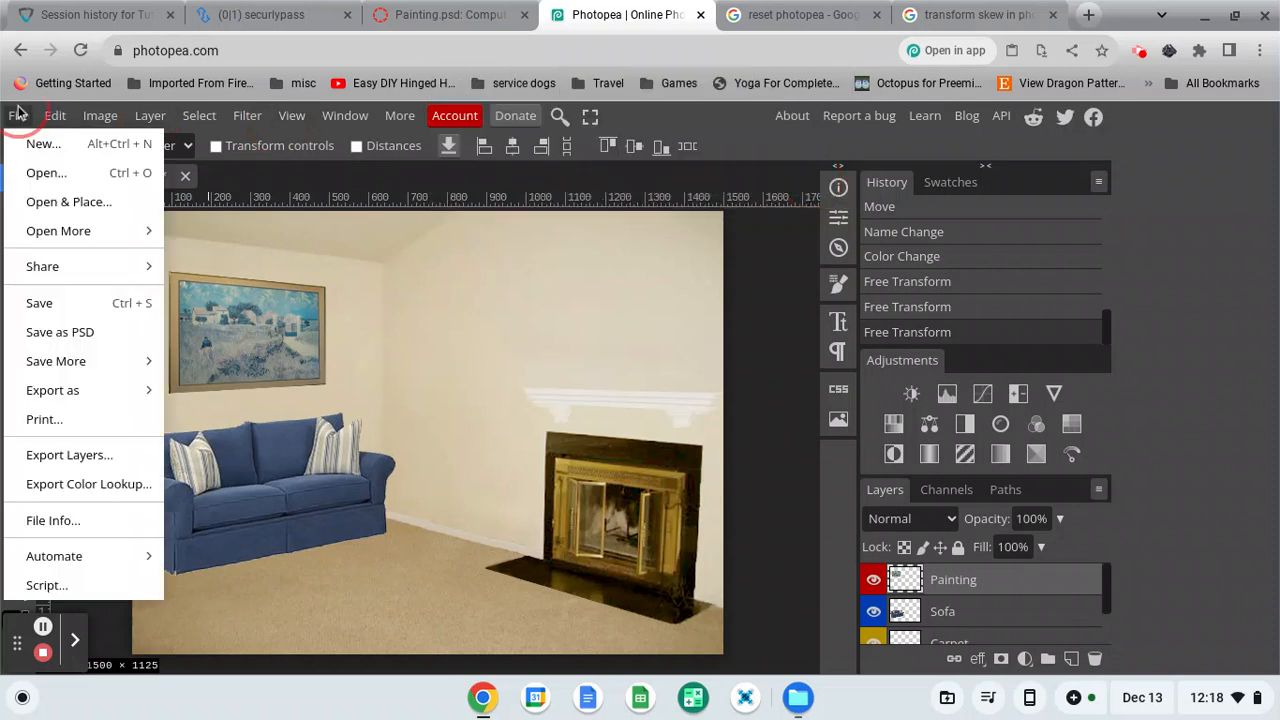
click(40, 303)
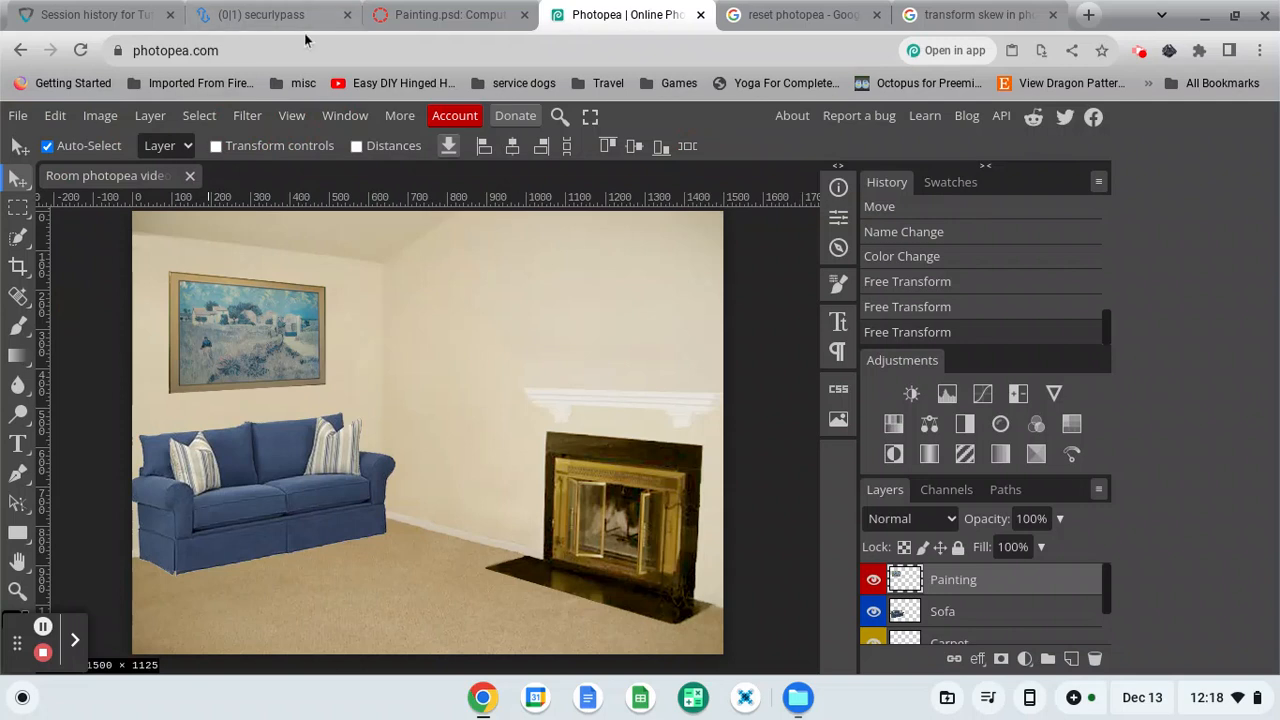
Switch to the Canvas course files and download Coffee Table.png, the file following Painting.psd.
click(452, 20)
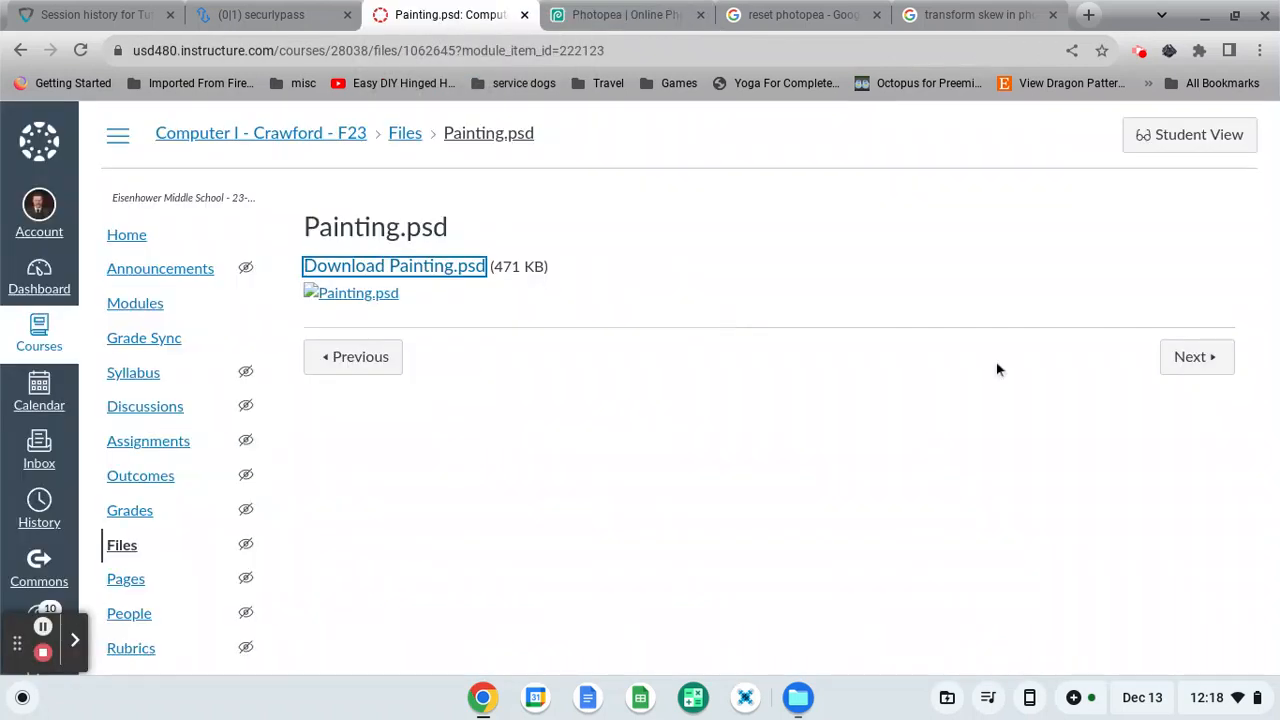
click(1188, 366)
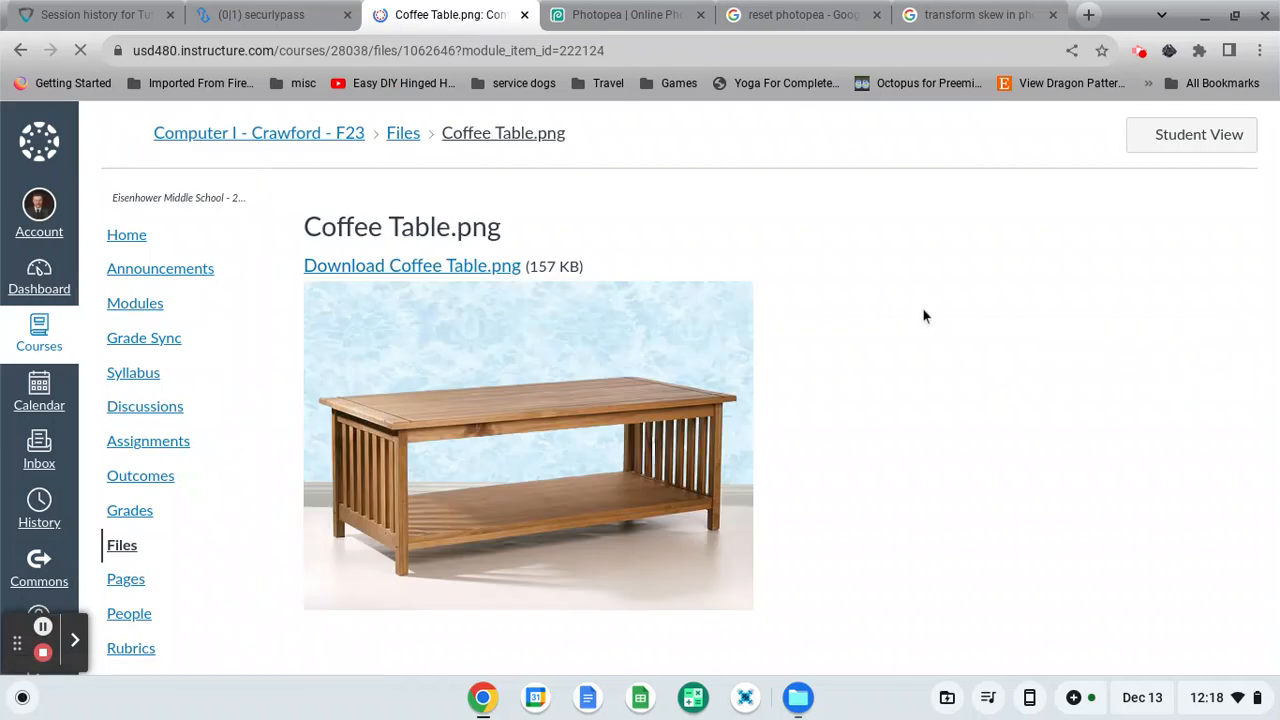
click(423, 266)
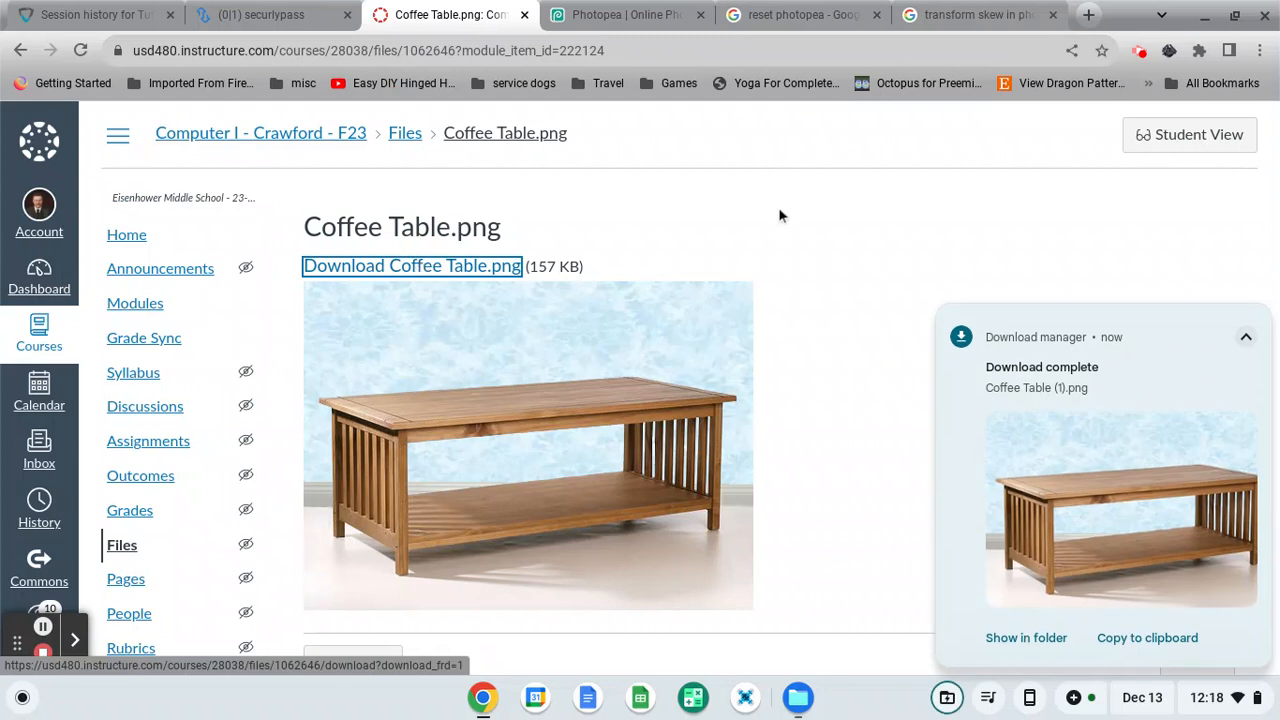
Switch back to Photopea and open Coffee Table (1).png from the Downloads folder.
click(620, 20)
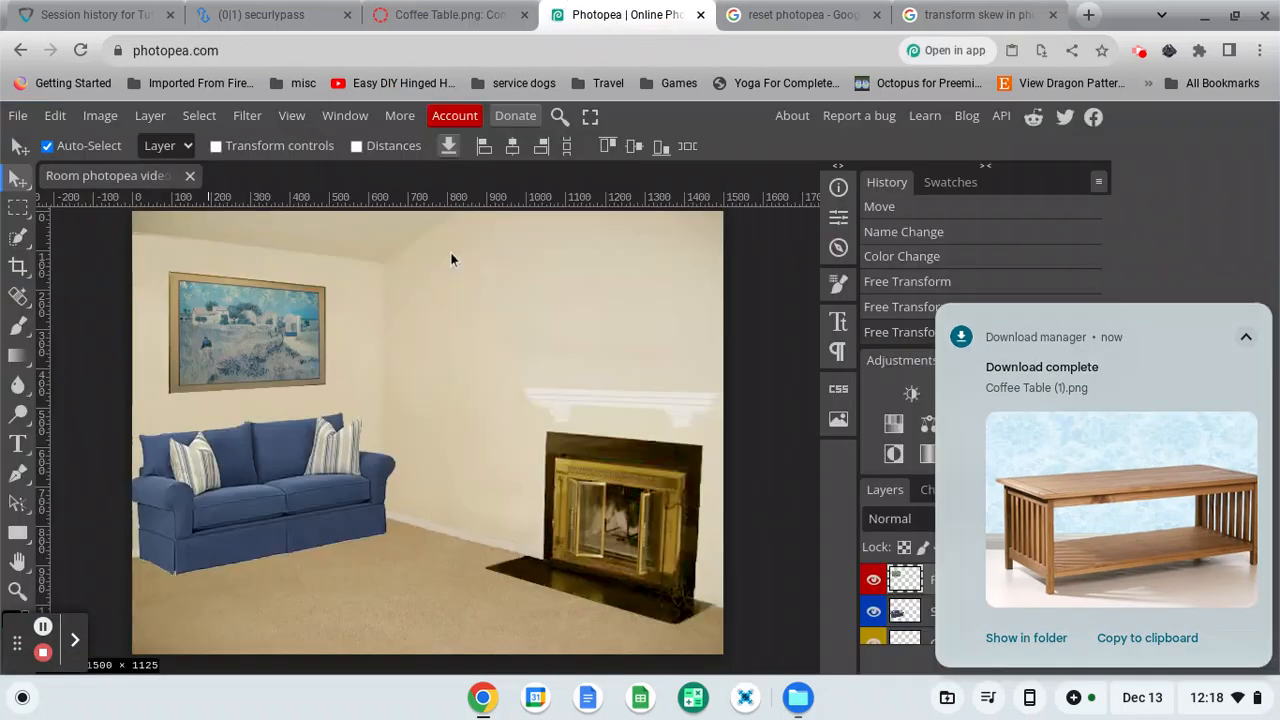
click(18, 116)
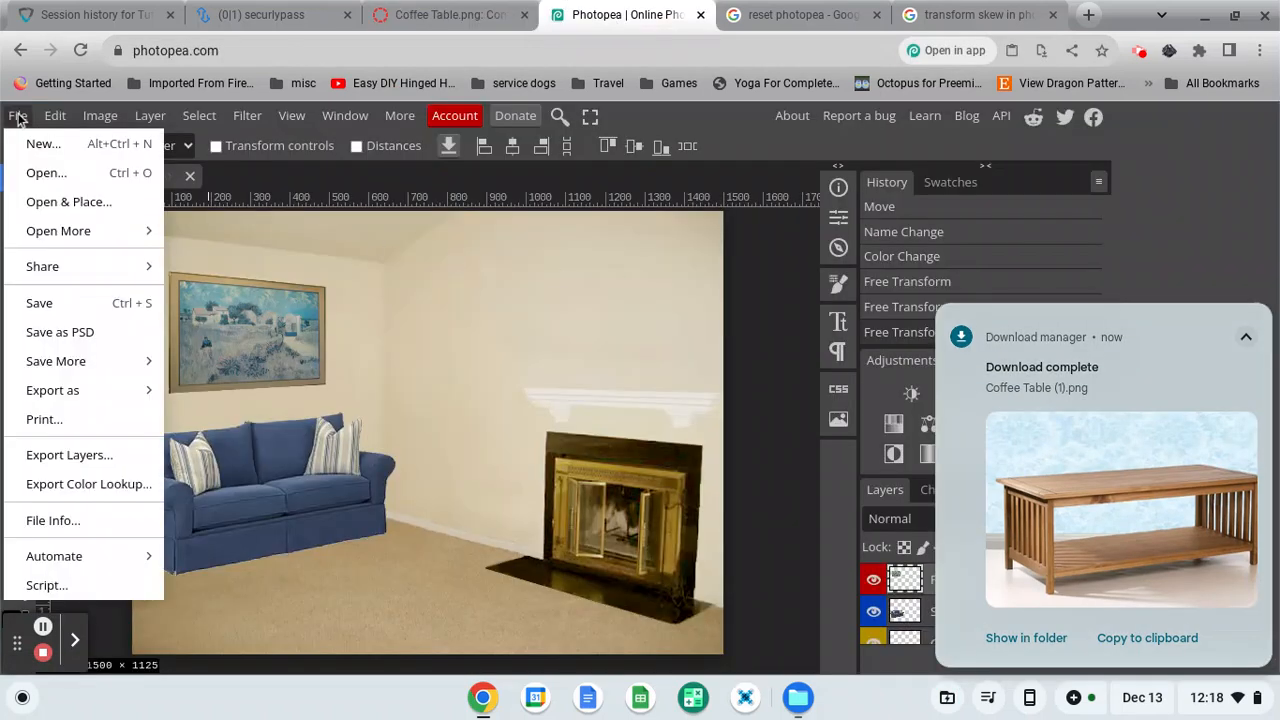
click(40, 172)
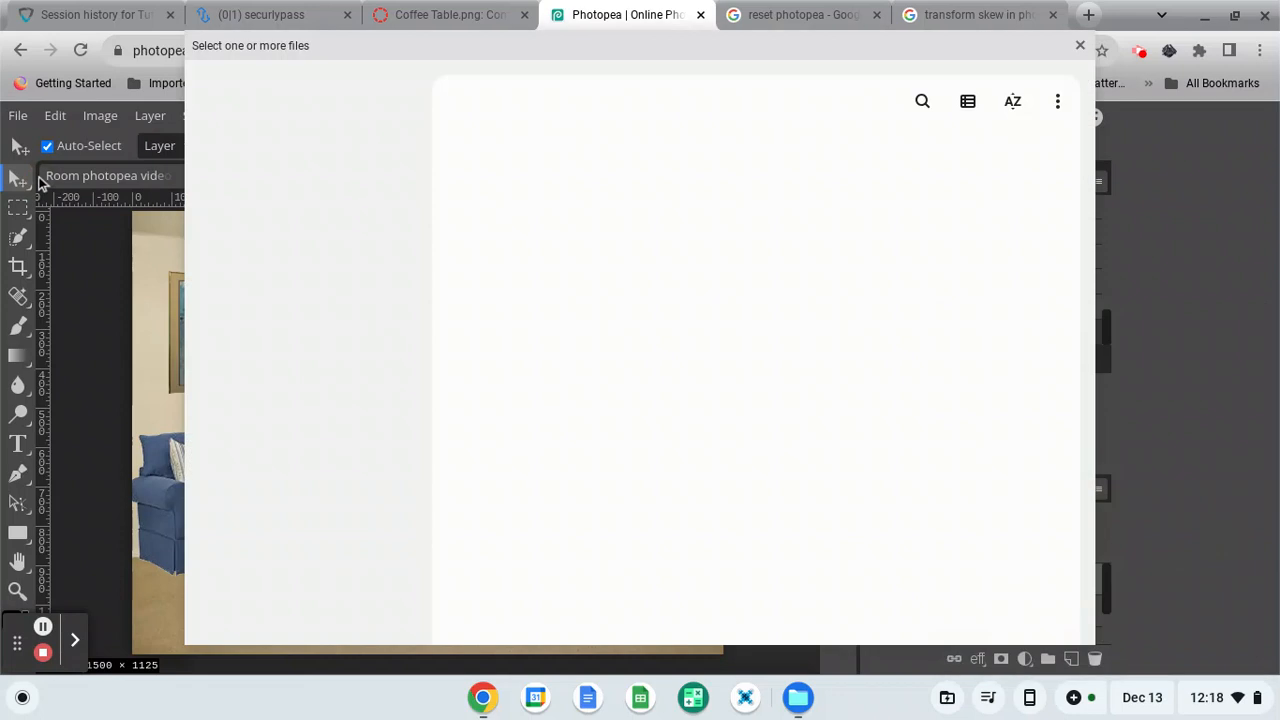
click(546, 196)
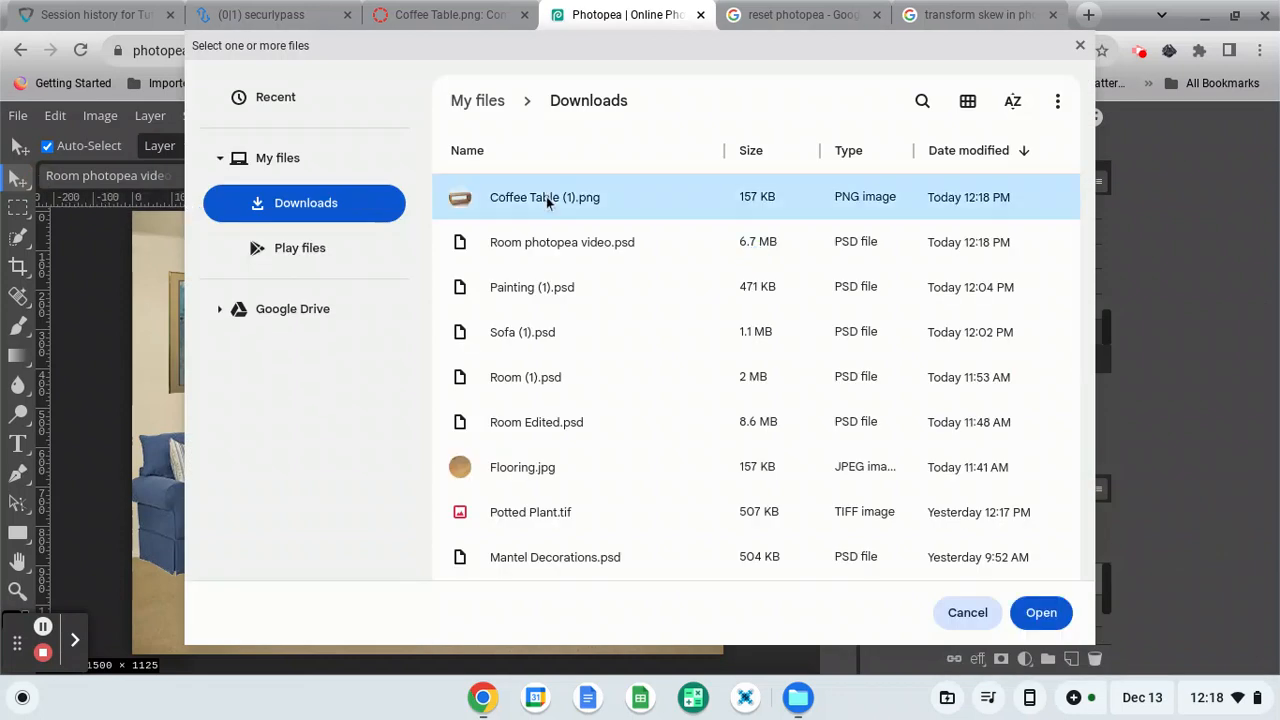
double_click(546, 196)
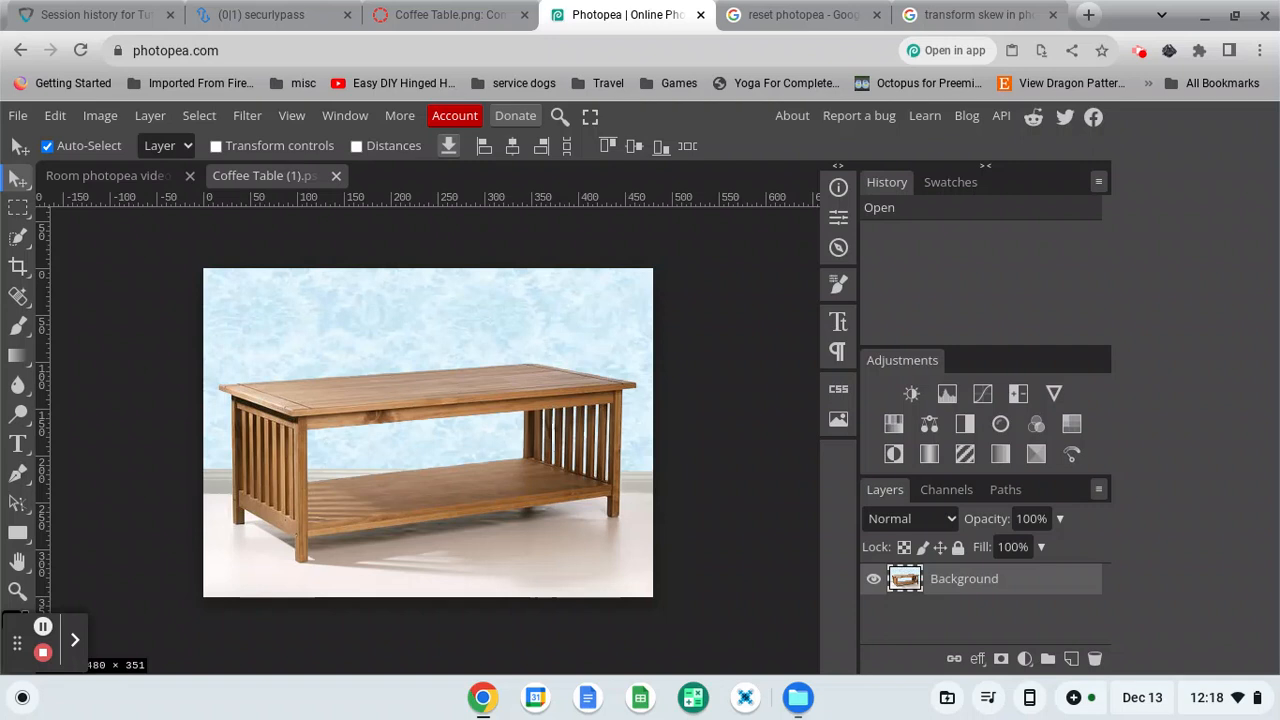
Erase the blue wall behind the coffee table using the Magic Eraser with tolerance 40 and Contiguous off.
key(ctrl+0)
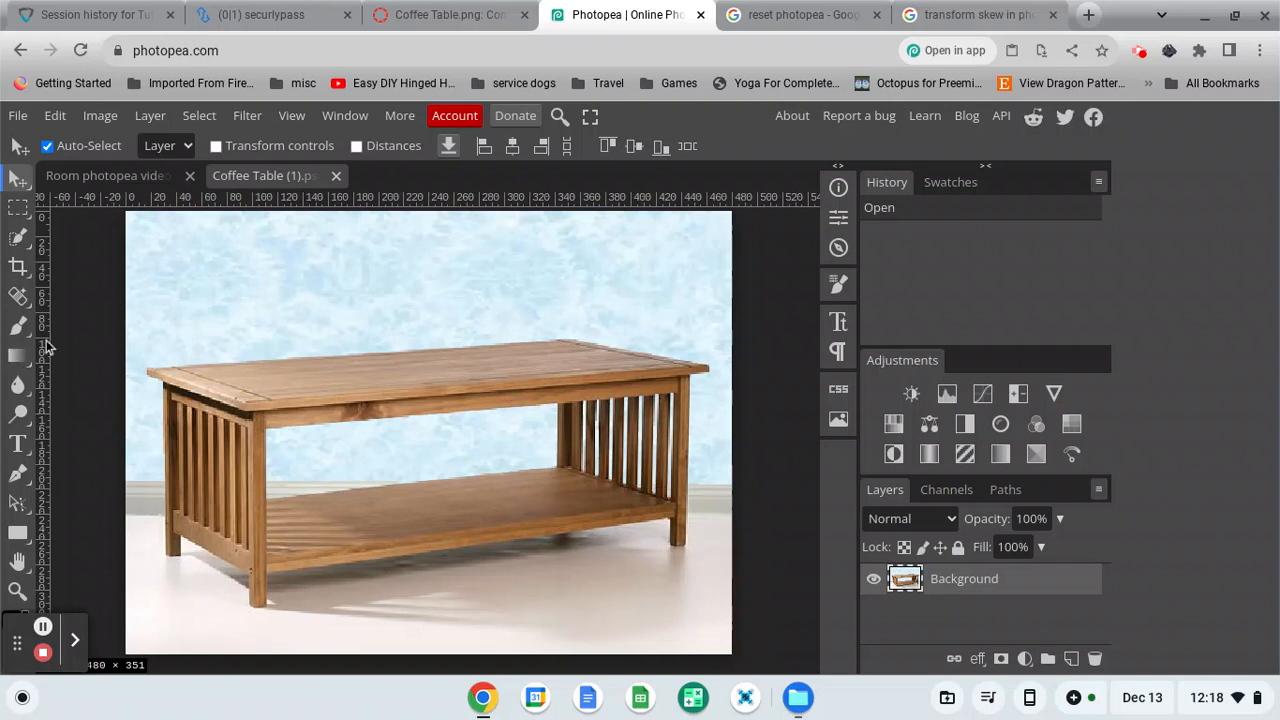
key(b)
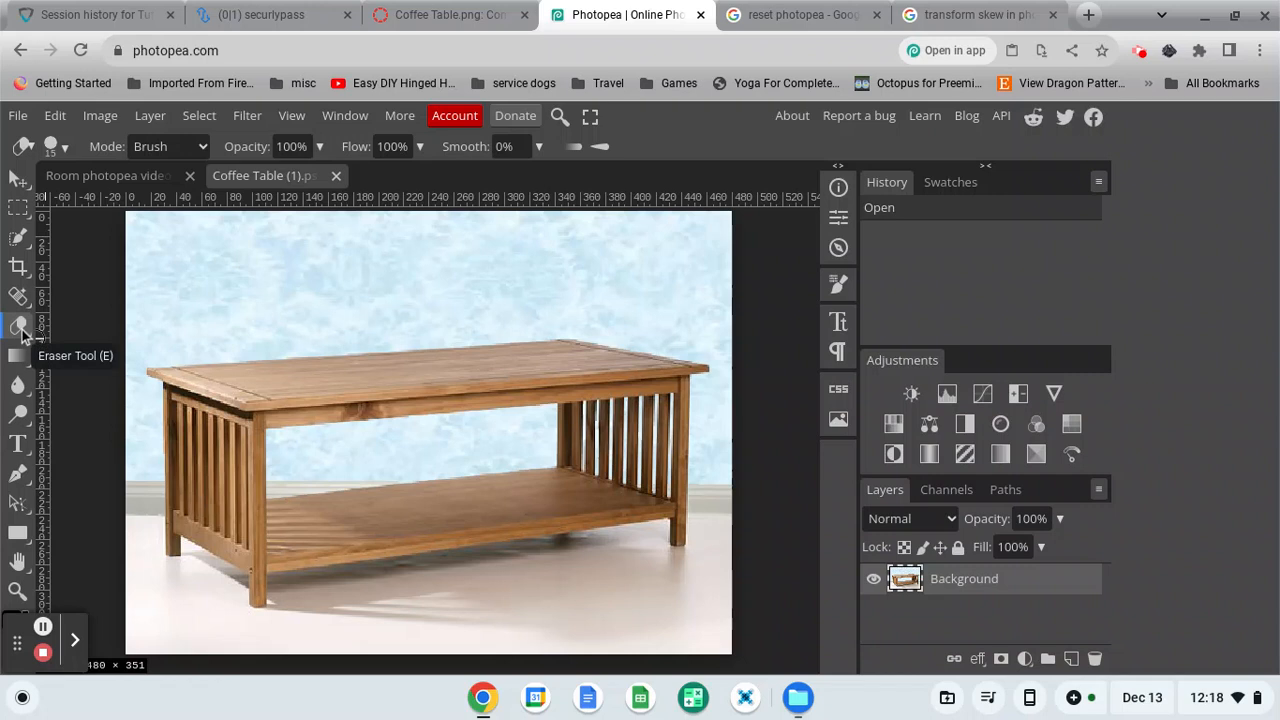
right_click(22, 334)
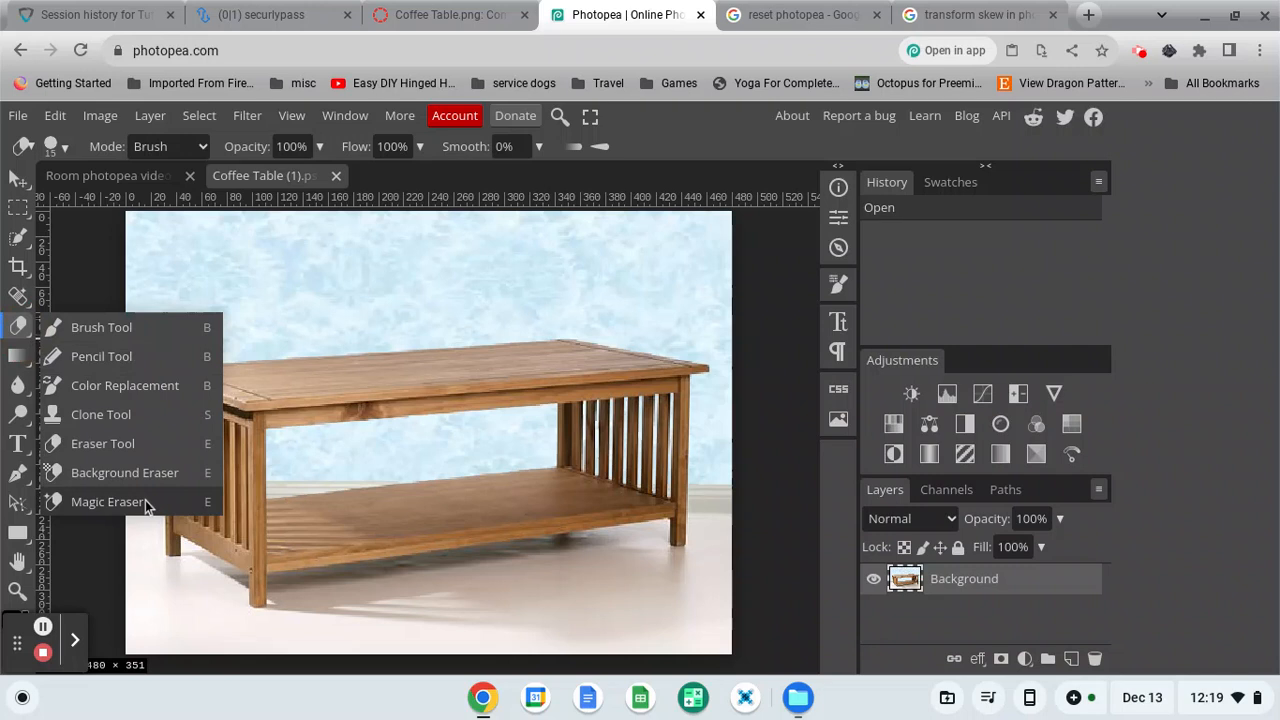
click(108, 502)
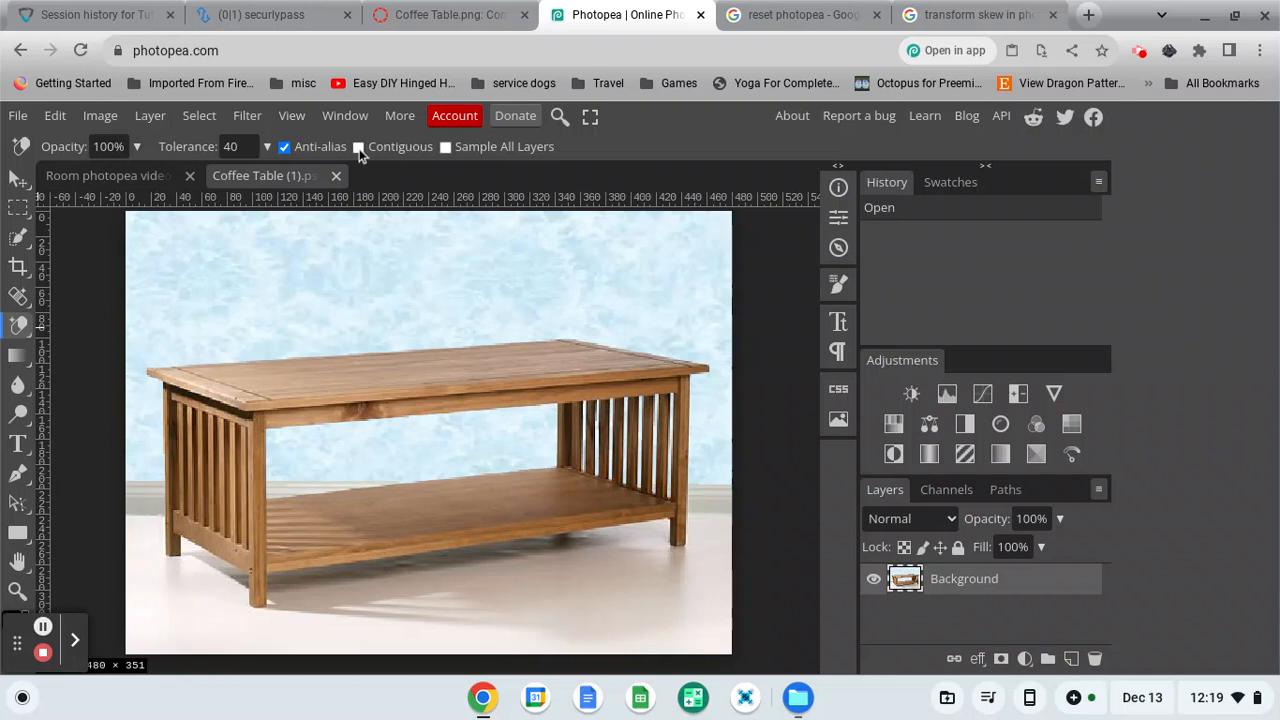
click(267, 273)
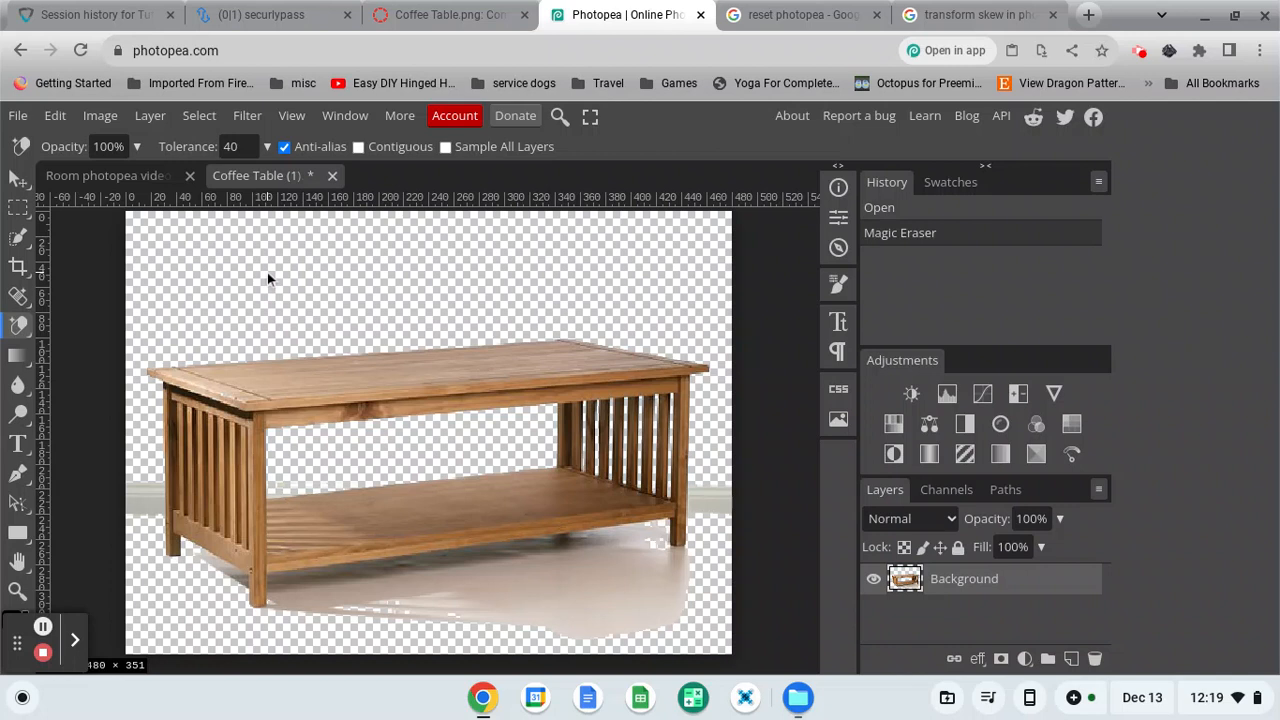
Set the Magic Eraser to tolerance 10 with Contiguous on and erase the baseboard remnants outside the table's left side.
double_click(232, 146)
text(1)
click(358, 147)
click(144, 516)
click(146, 492)
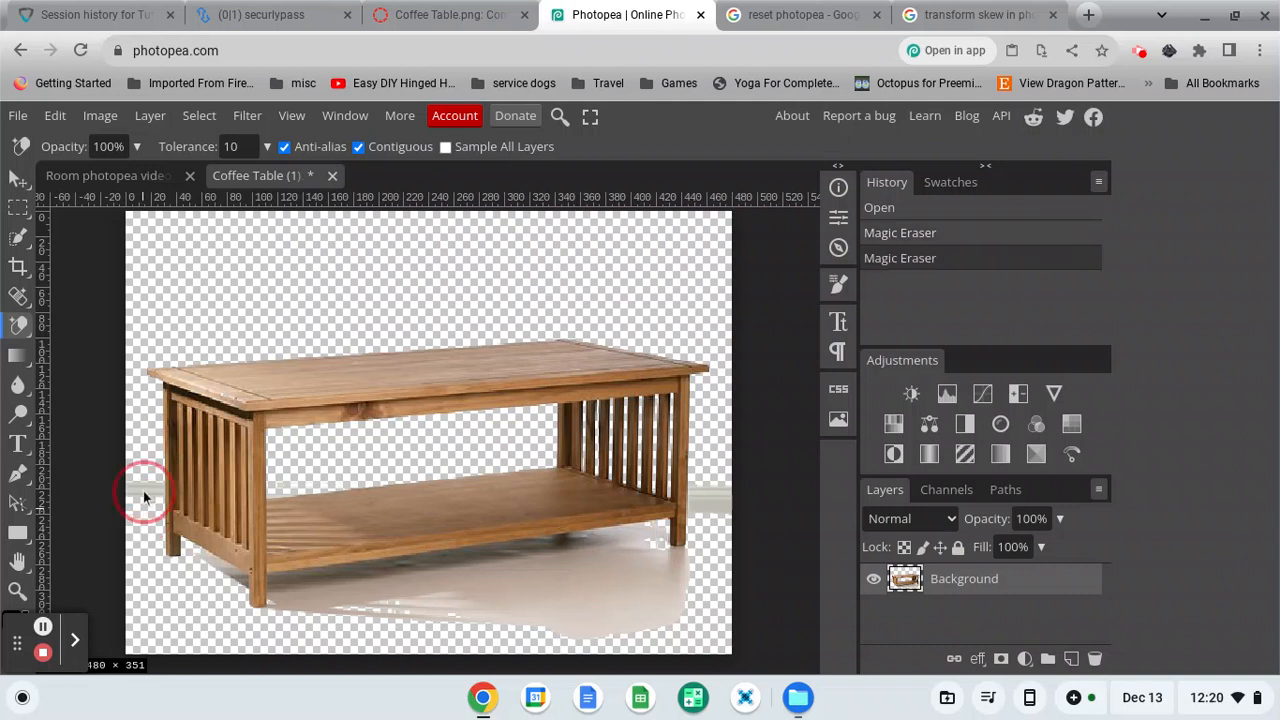
click(148, 500)
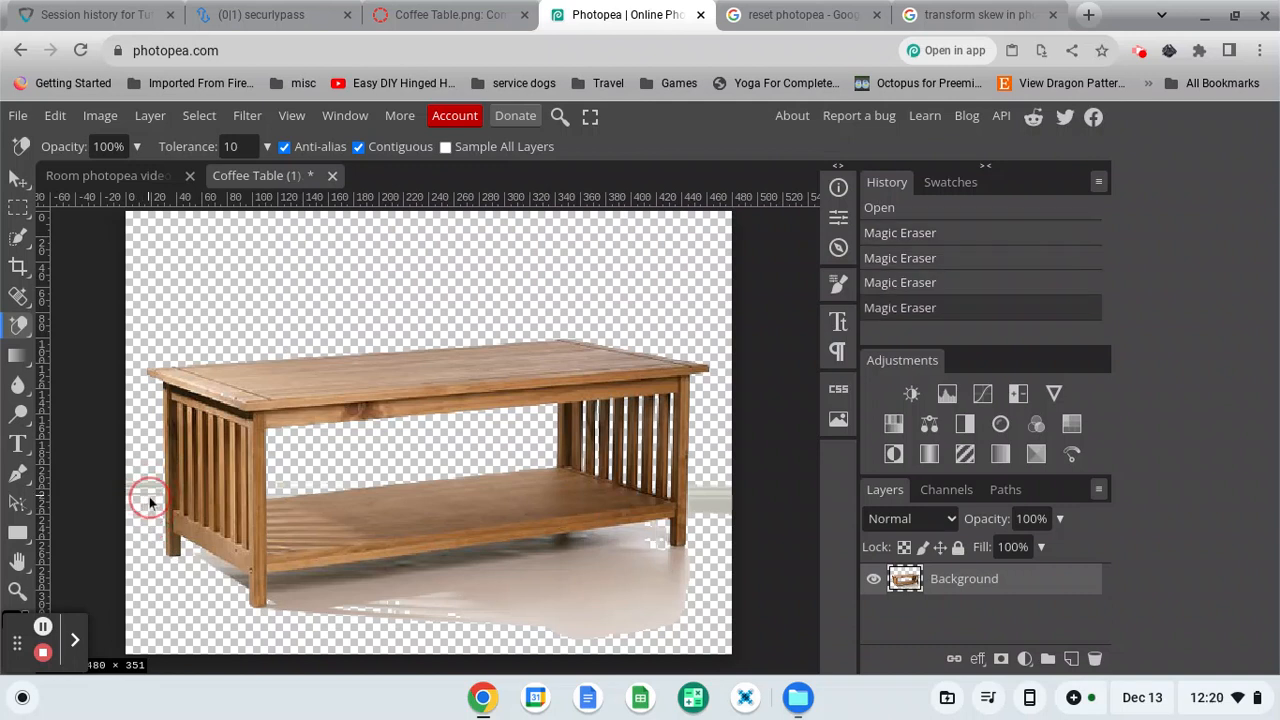
click(140, 511)
click(143, 502)
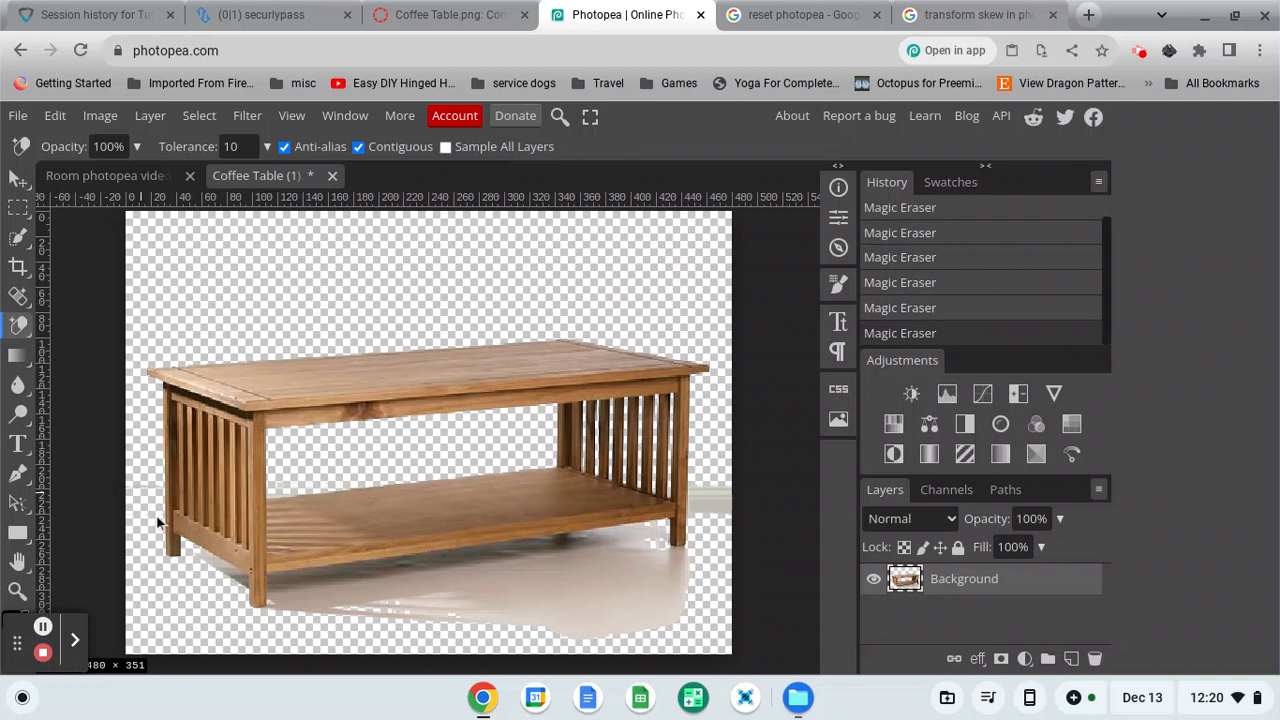
click(148, 495)
click(151, 486)
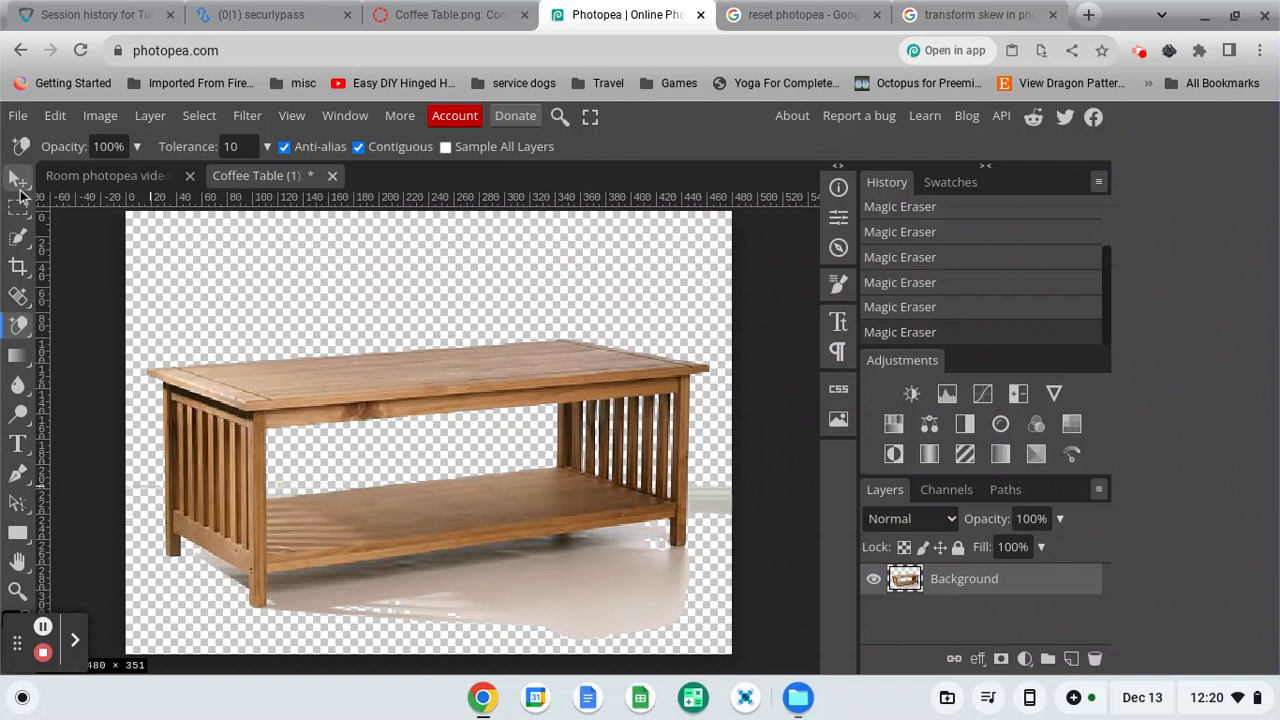
Select the leftover baseboard strip outside the table's left side with the Polygonal Lasso.
key(l)
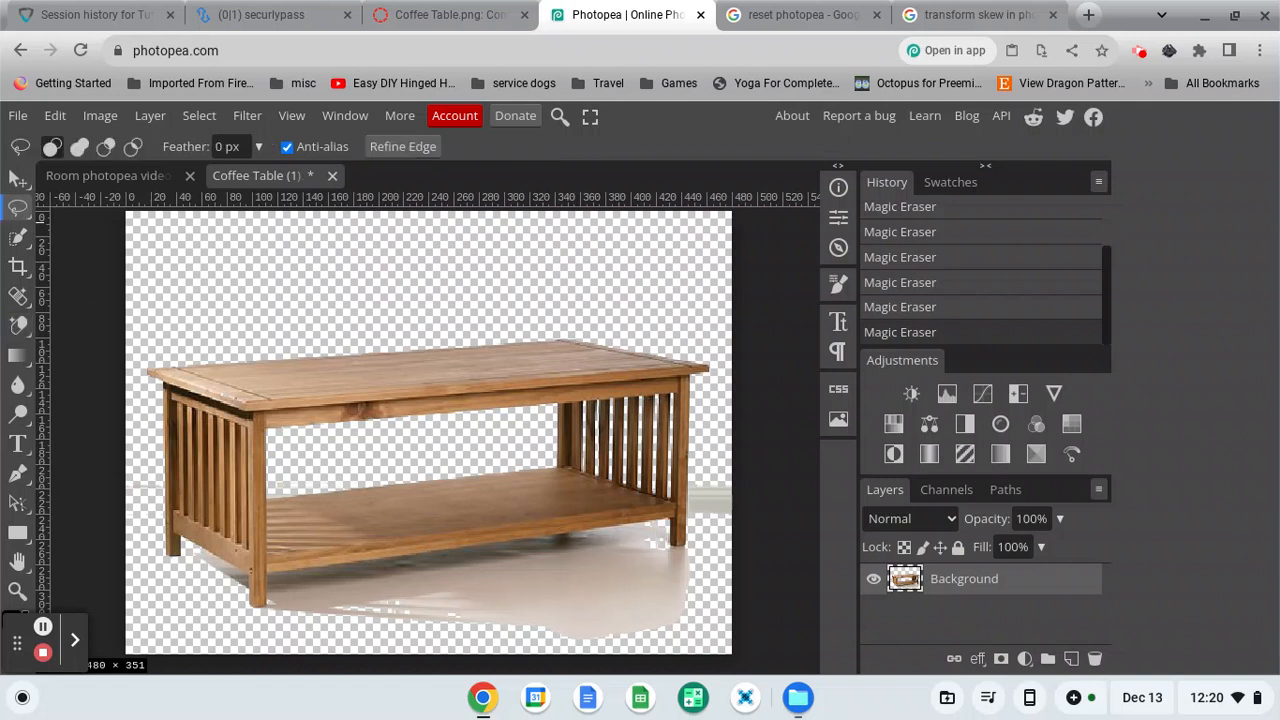
click(22, 210)
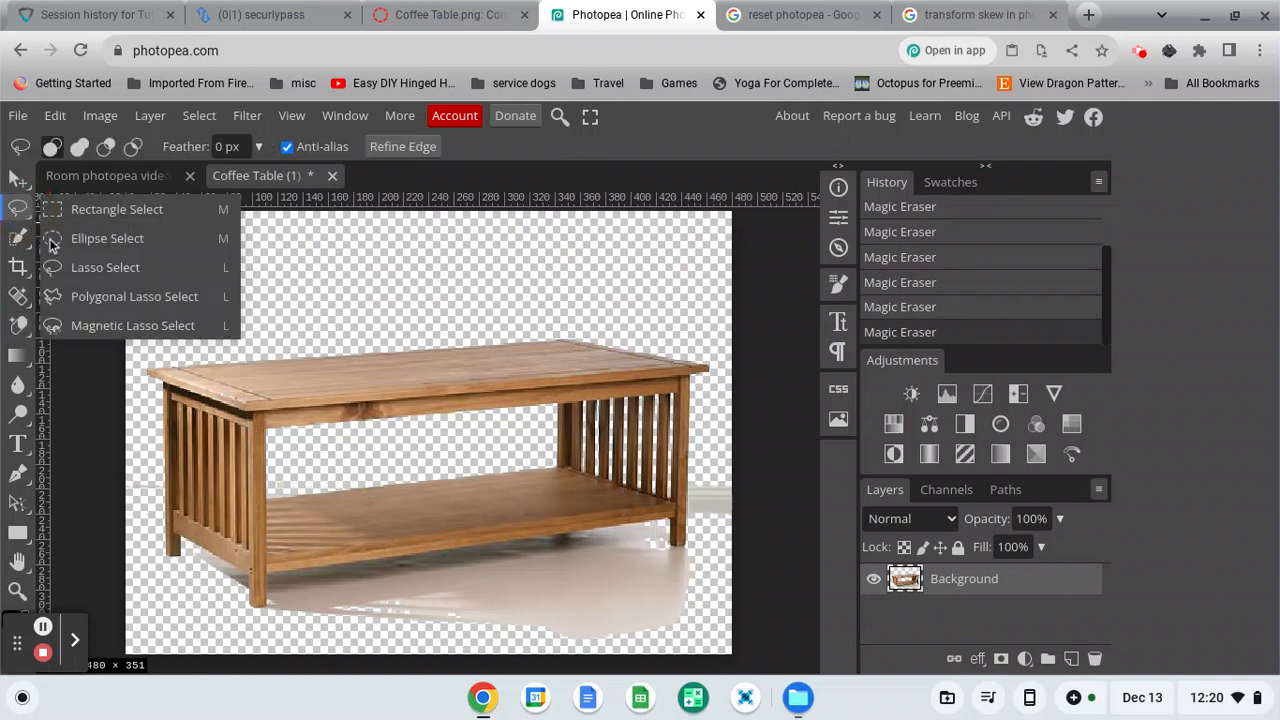
click(108, 297)
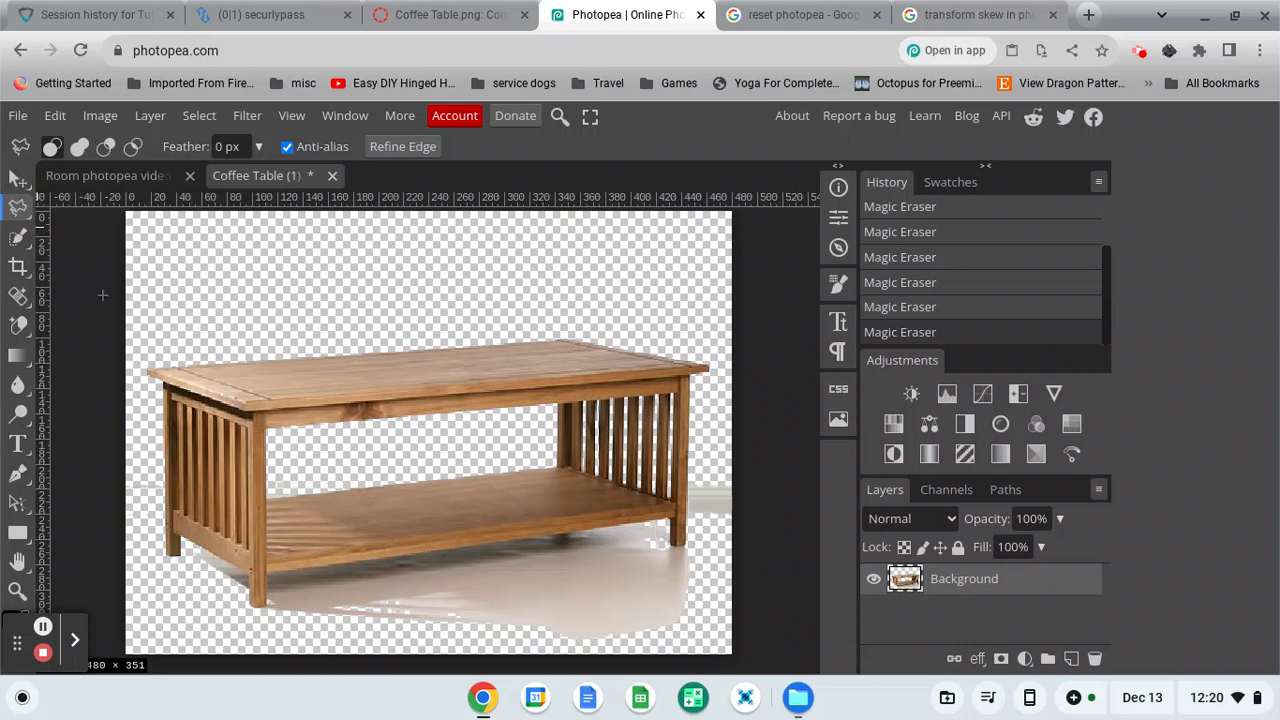
click(164, 466)
click(164, 585)
click(122, 588)
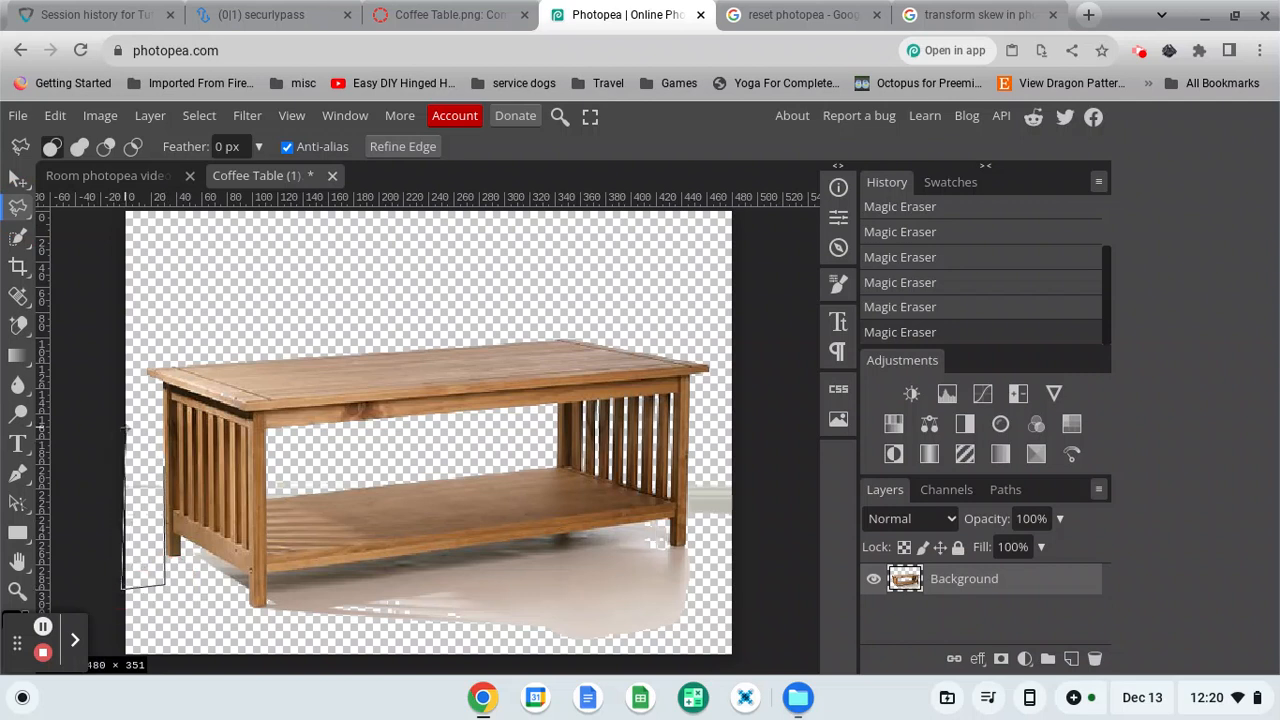
click(161, 465)
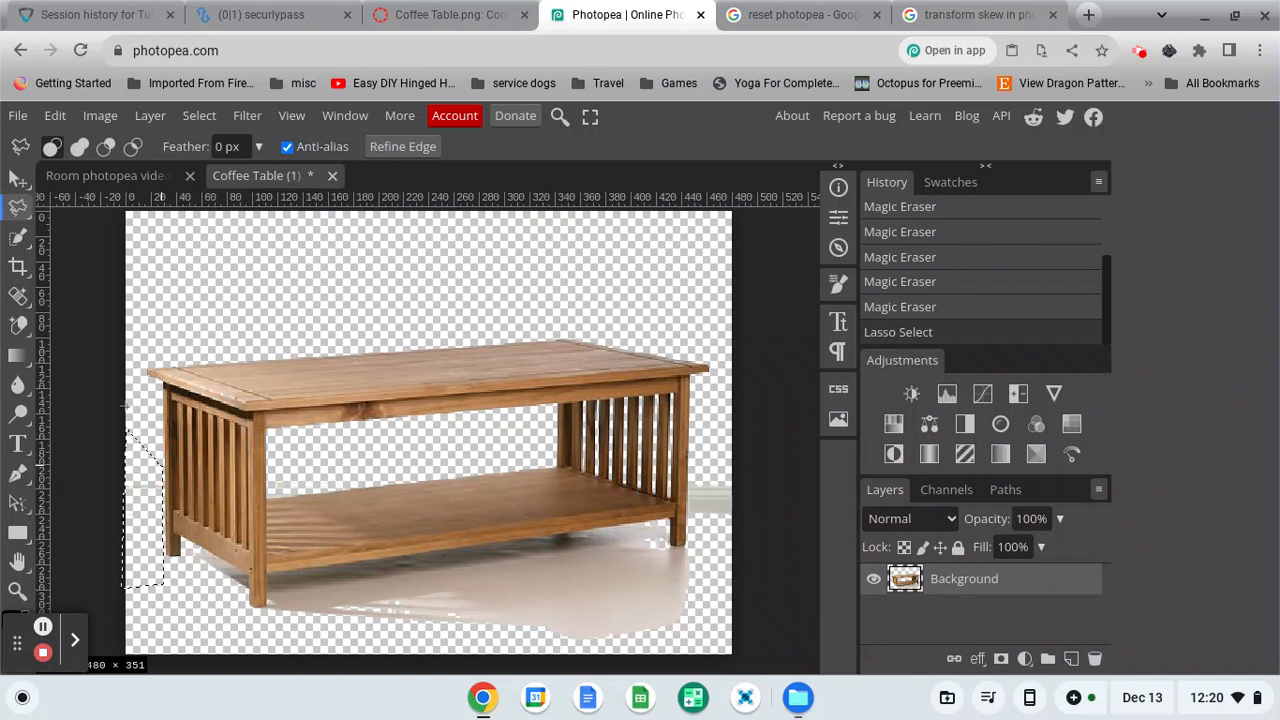
Erase the selected strip beside the table's left side using the regular Eraser at brush size 25, and deselect.
key(e)
right_click(19, 330)
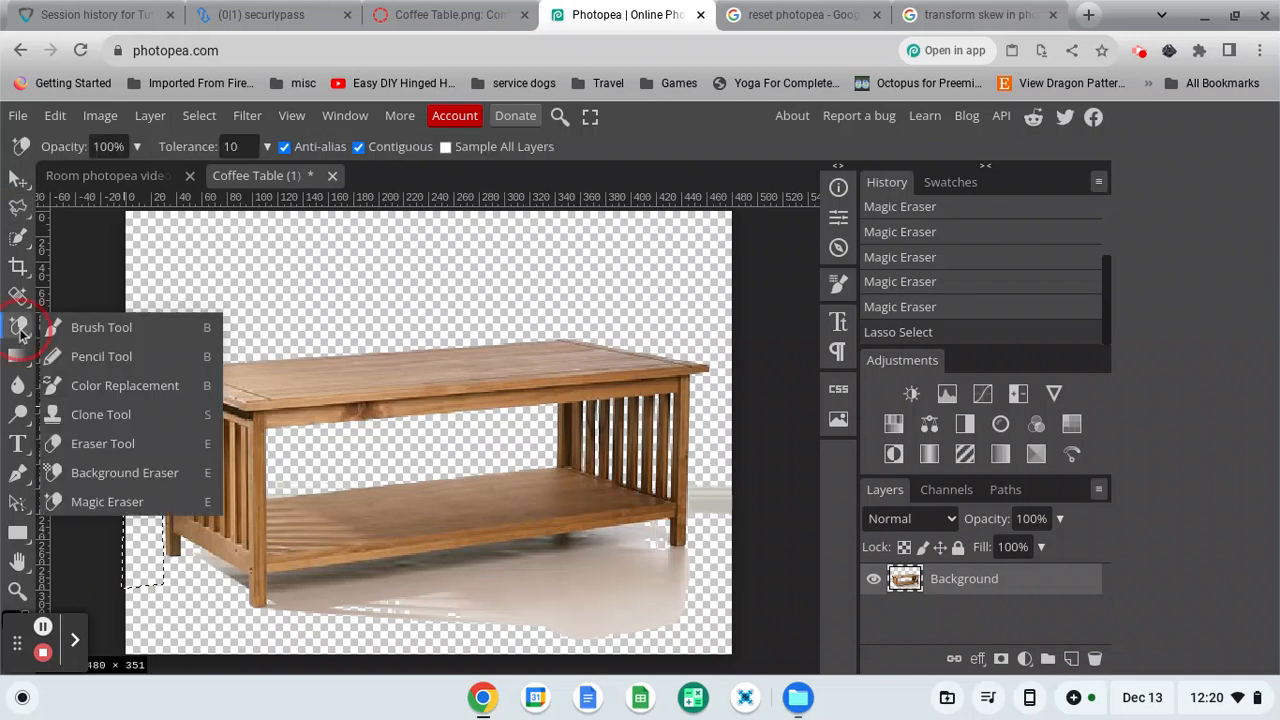
click(126, 446)
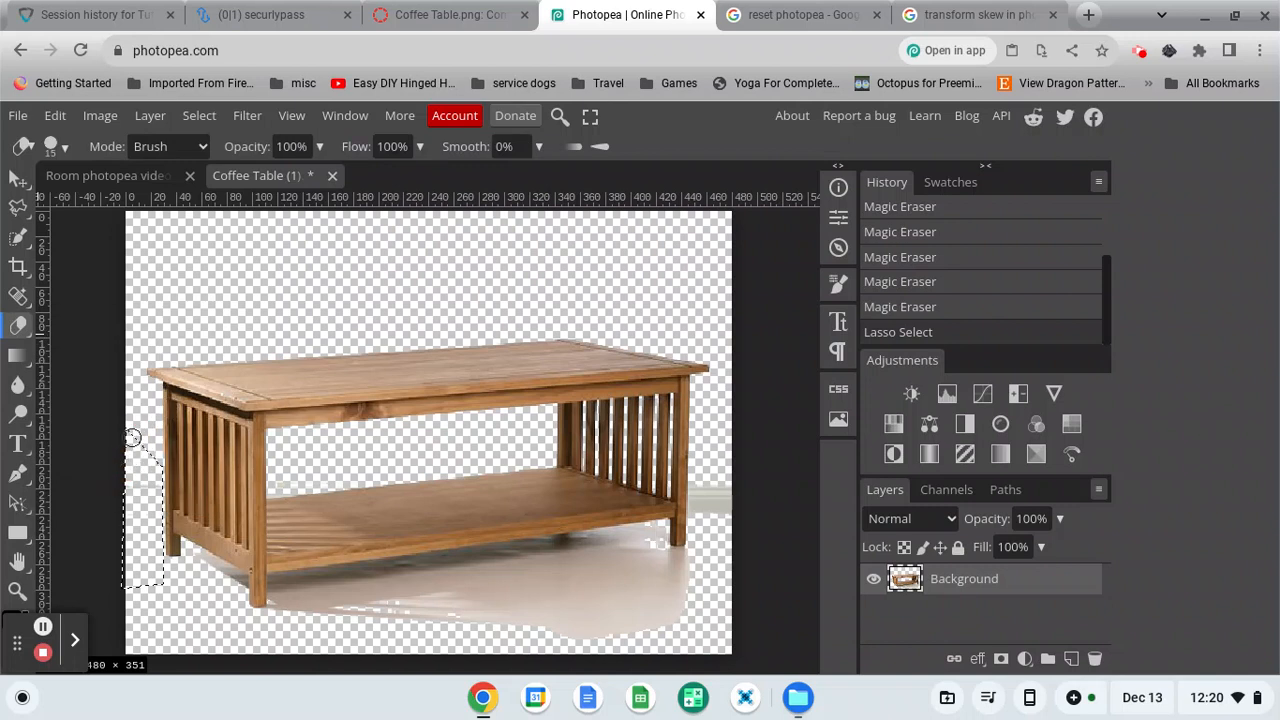
key(bracketright)
key(bracketright)
mouse_move(134, 461)
mouse_down()
mouse_move(161, 533)
mouse_move(157, 475)
mouse_move(138, 517)
mouse_move(123, 472)
mouse_move(139, 569)
mouse_move(160, 526)
mouse_move(150, 426)
mouse_move(143, 509)
mouse_up()
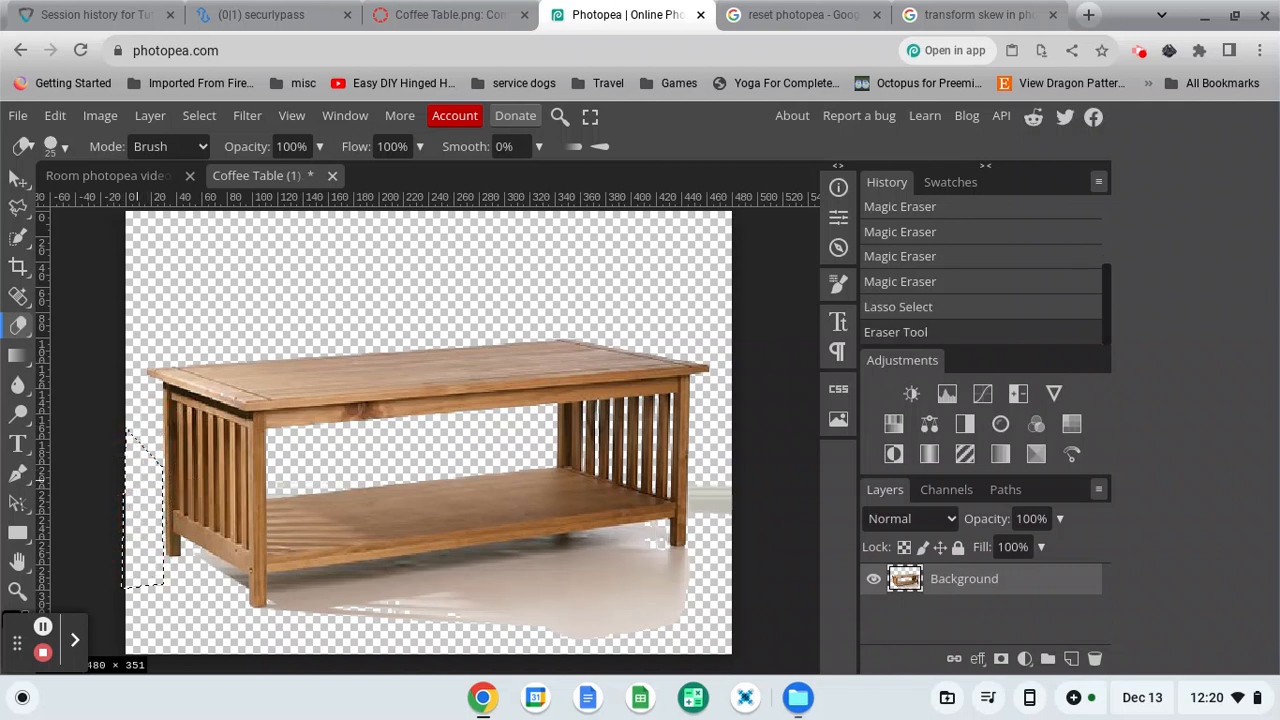
key(ctrl+d)
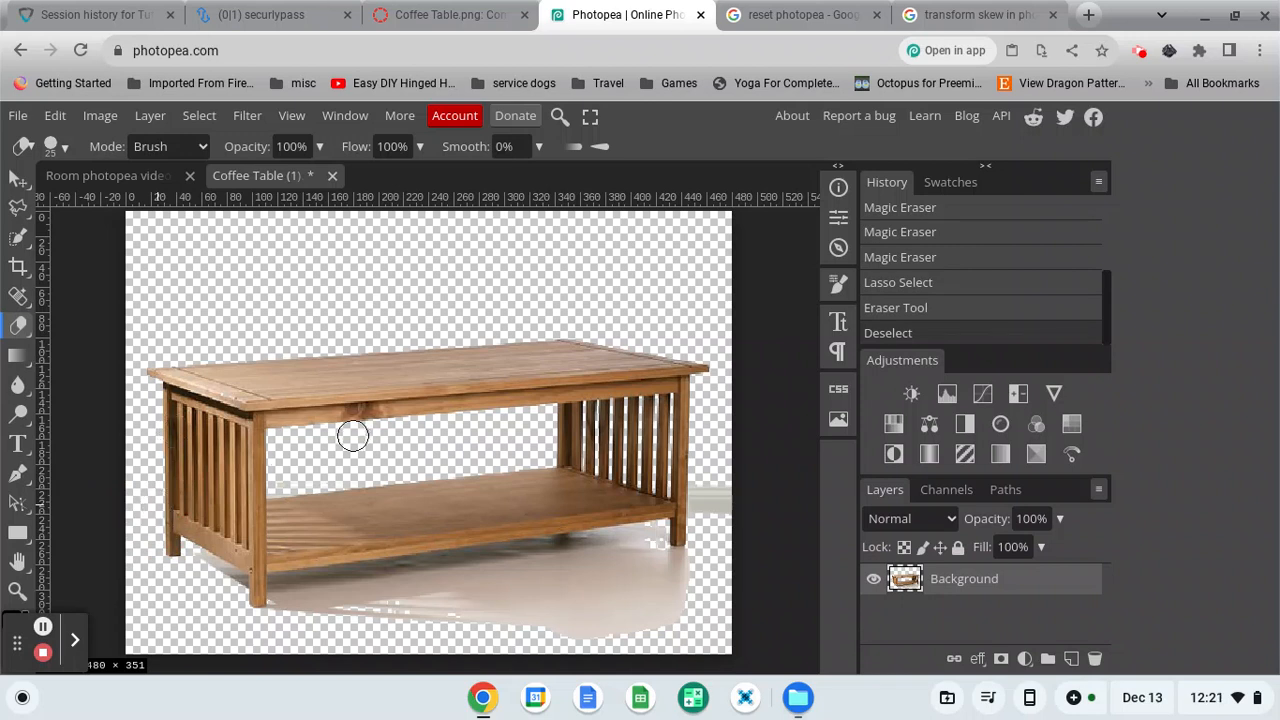
Outline the floor shadow between the two left legs, below the slatted side panel's lower rail, with the Polygonal Lasso.
click(20, 208)
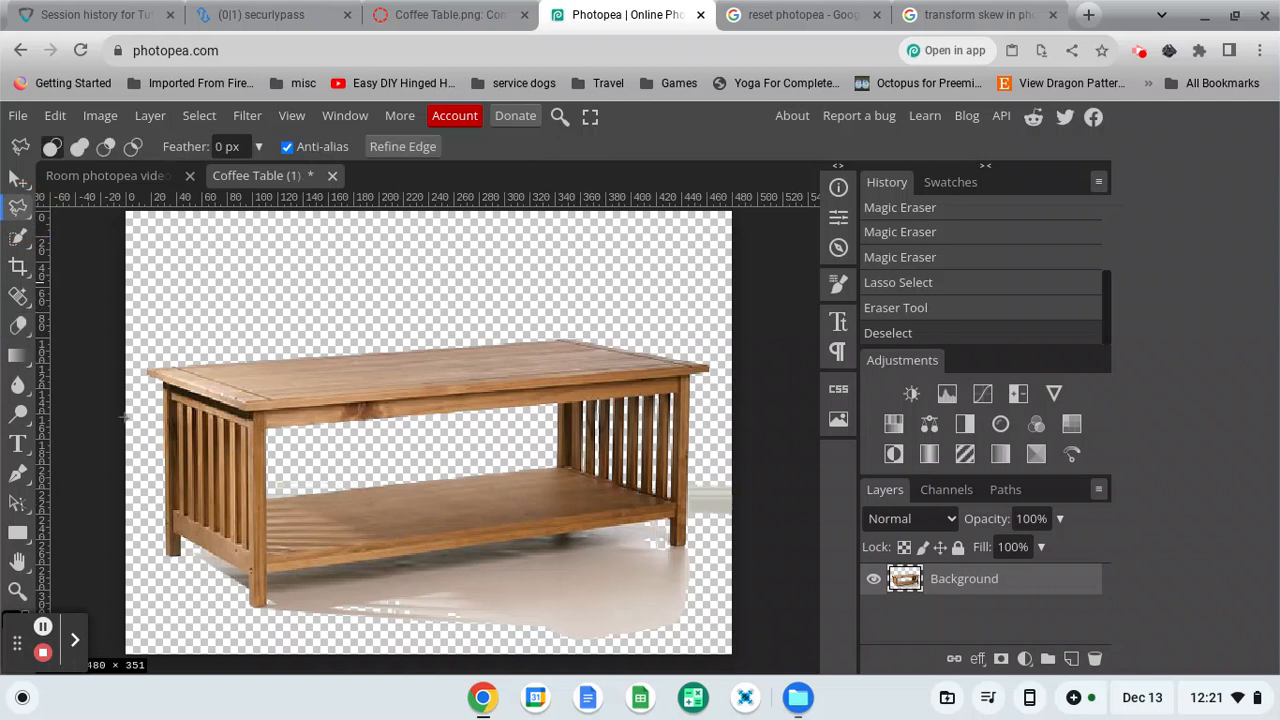
click(17, 590)
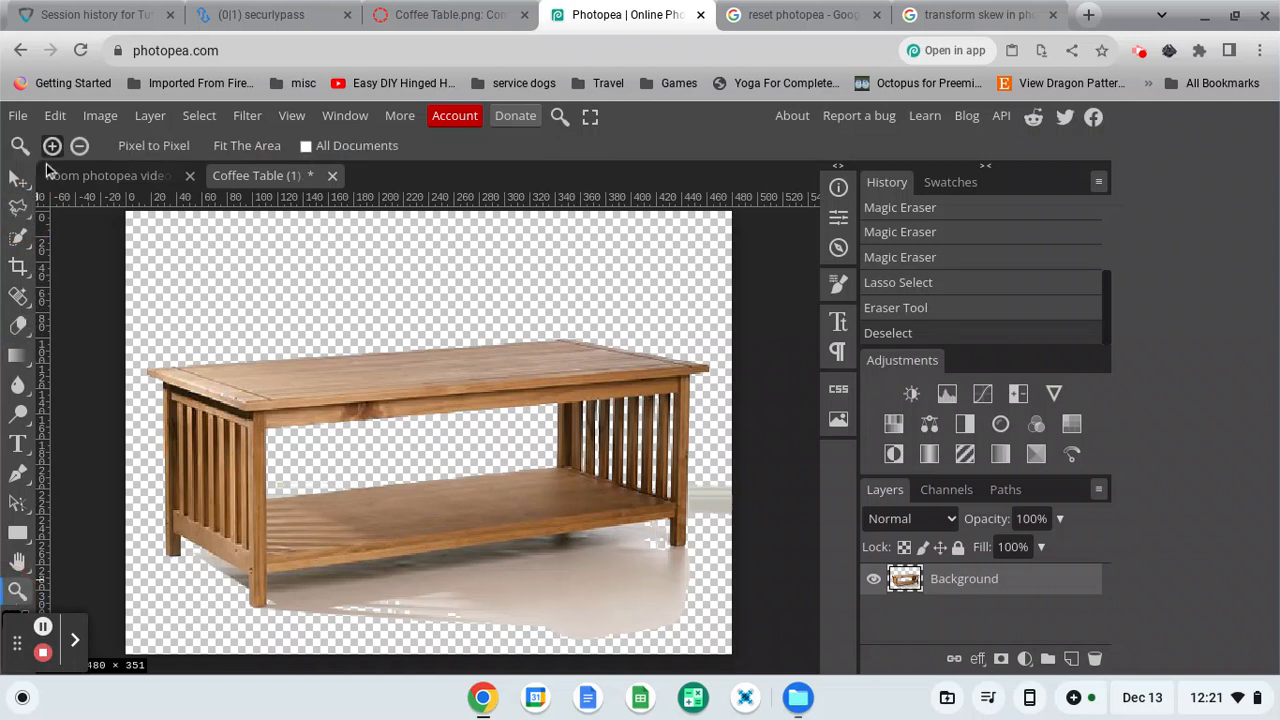
click(195, 562)
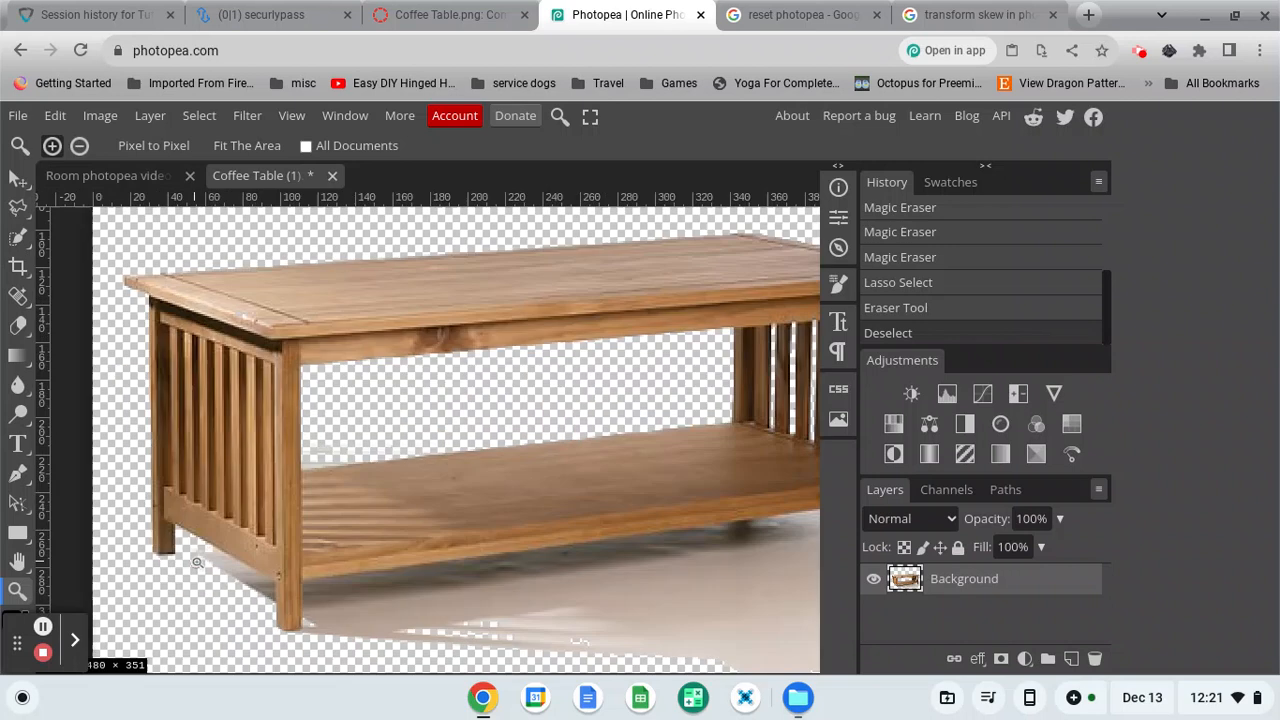
click(195, 562)
click(195, 562)
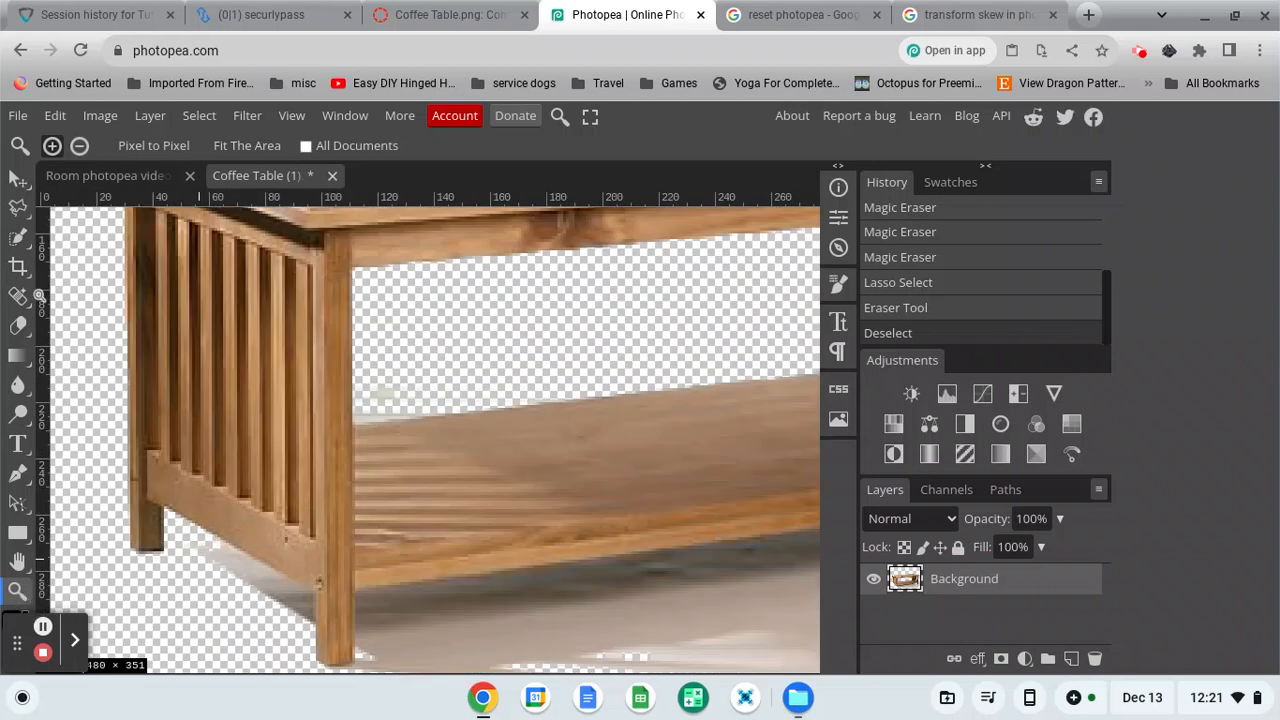
scroll(259, 604, down, 1)
click(240, 581)
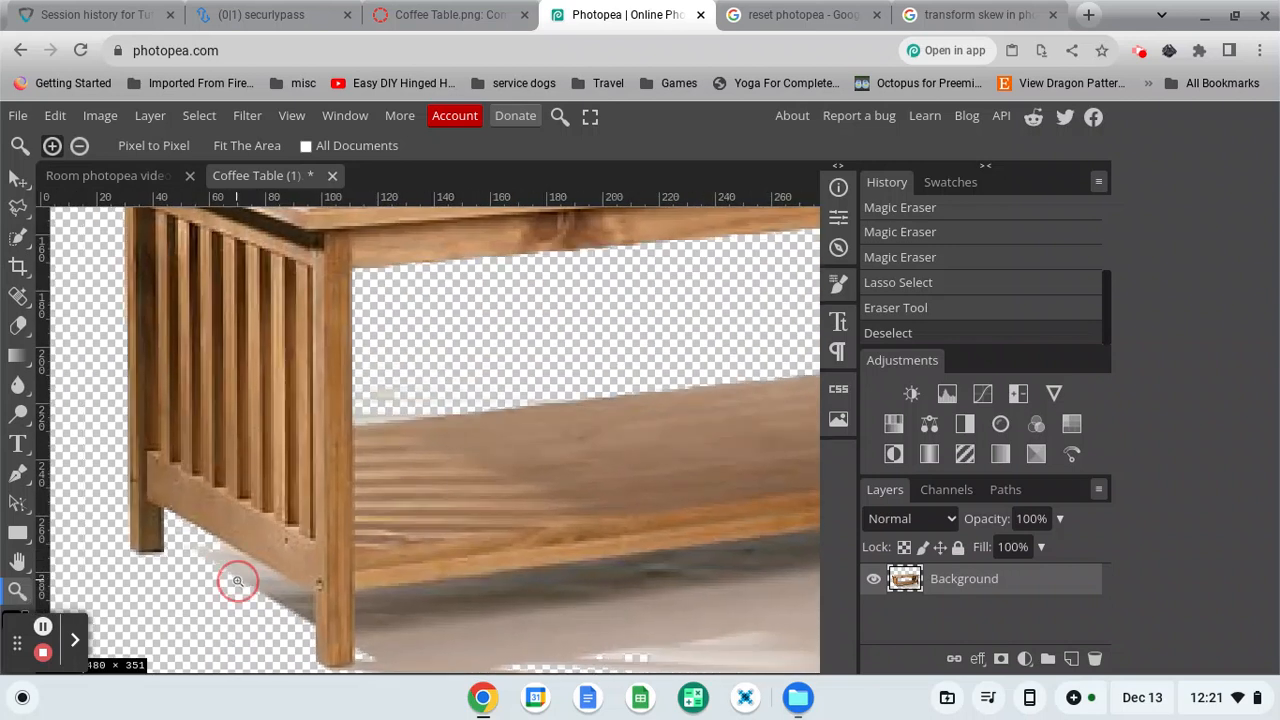
click(240, 581)
scroll(566, 603, down, 3)
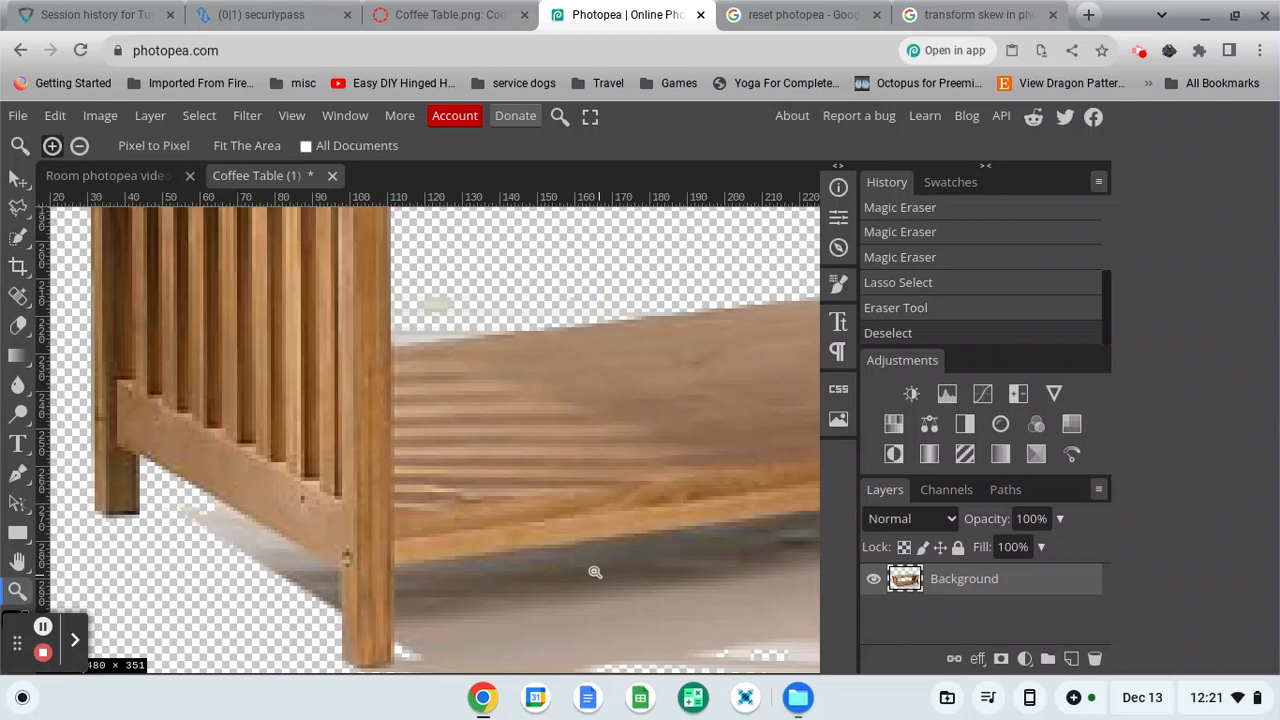
scroll(587, 556, down, 1)
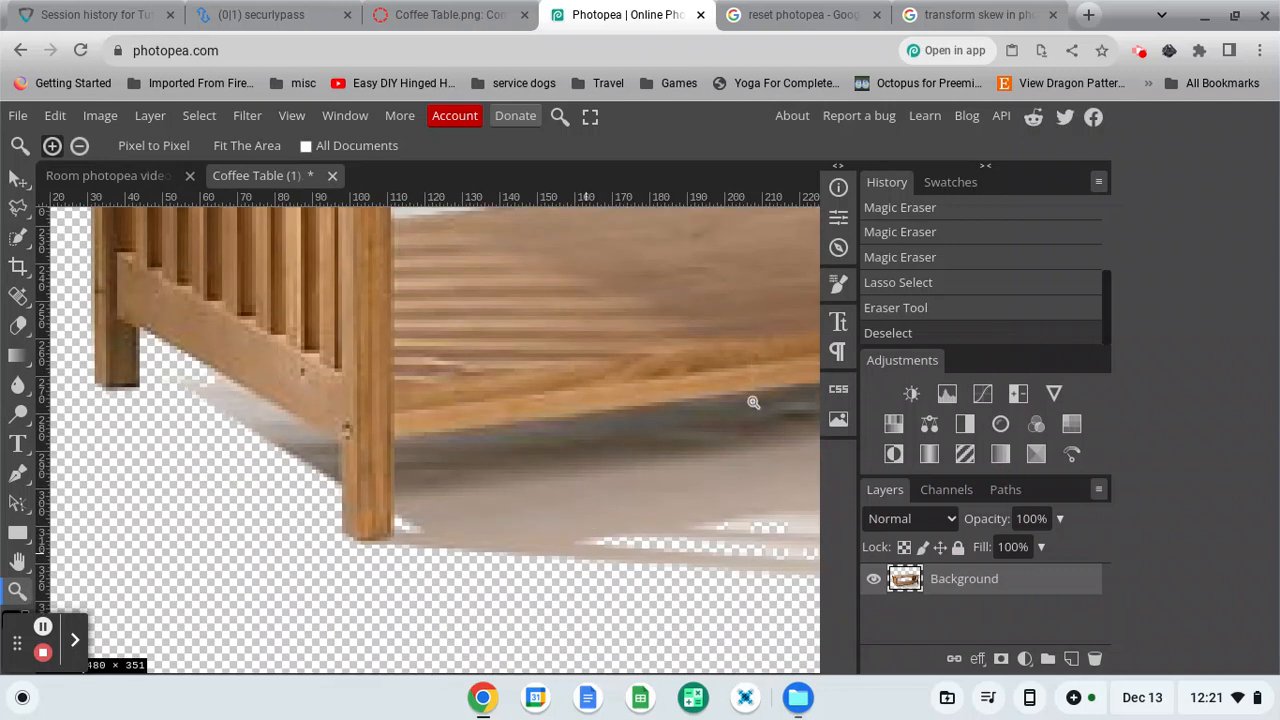
click(18, 562)
drag(392, 507, 446, 519)
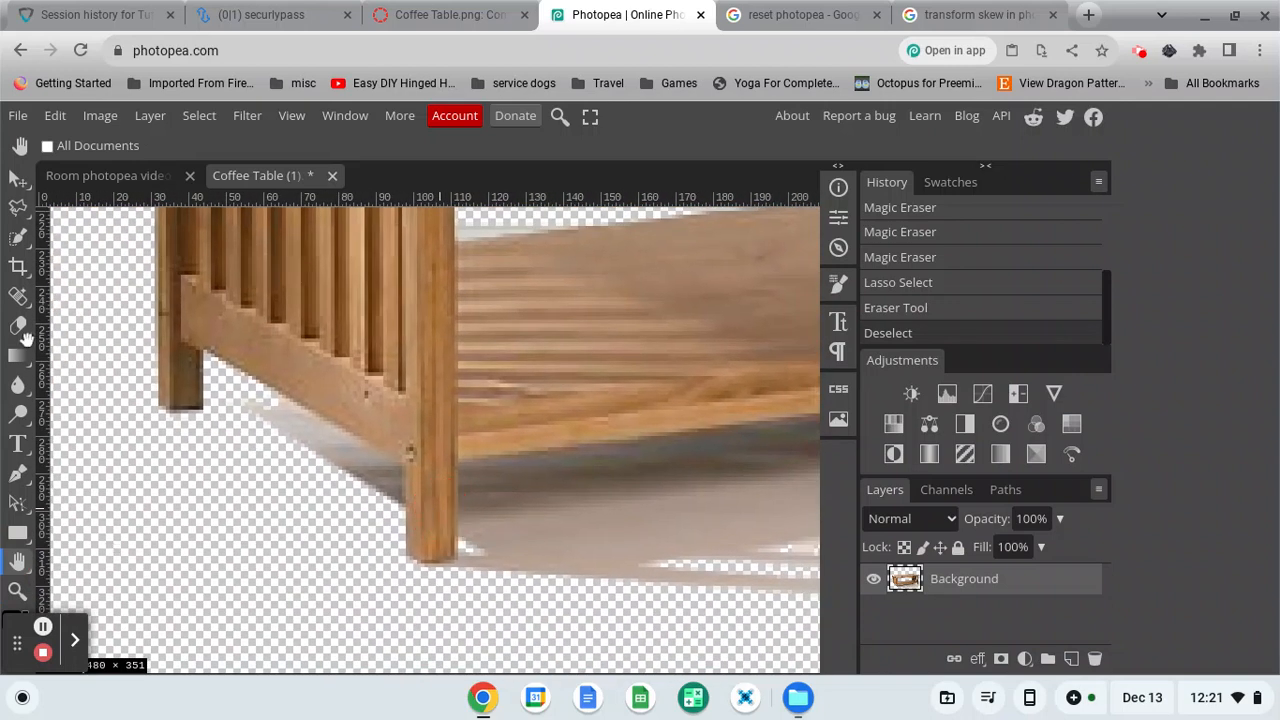
click(18, 207)
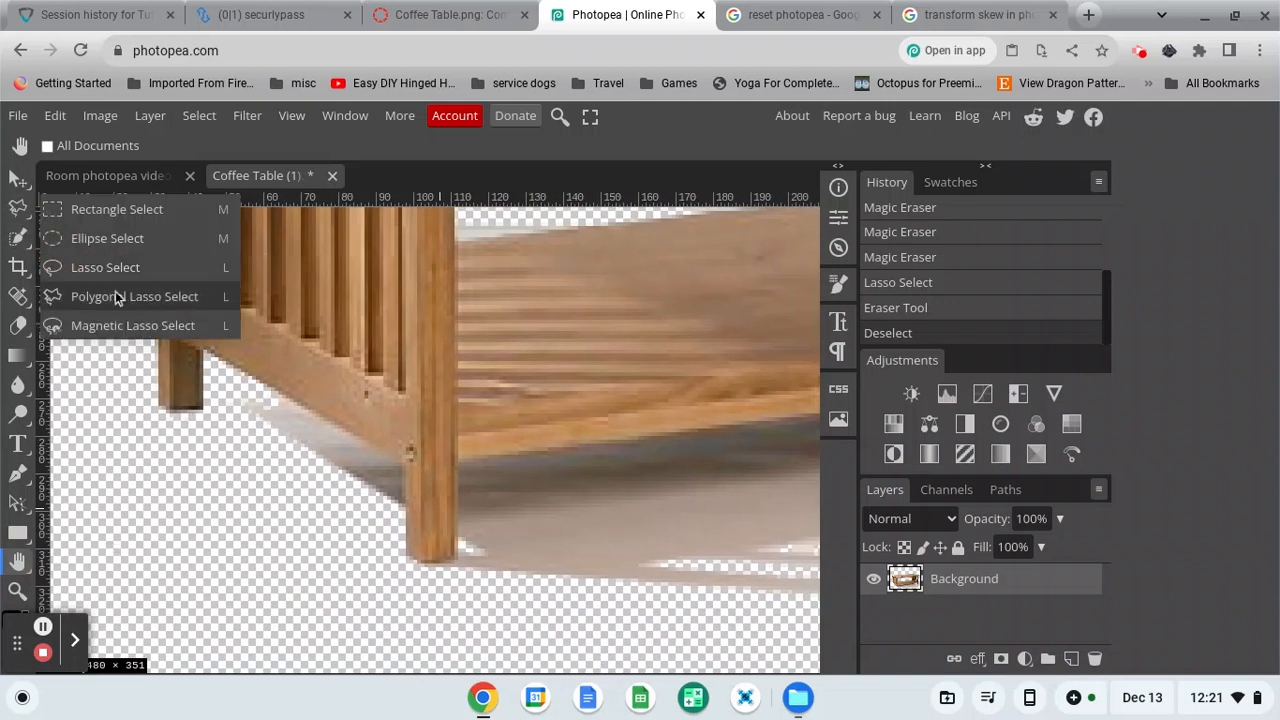
click(134, 297)
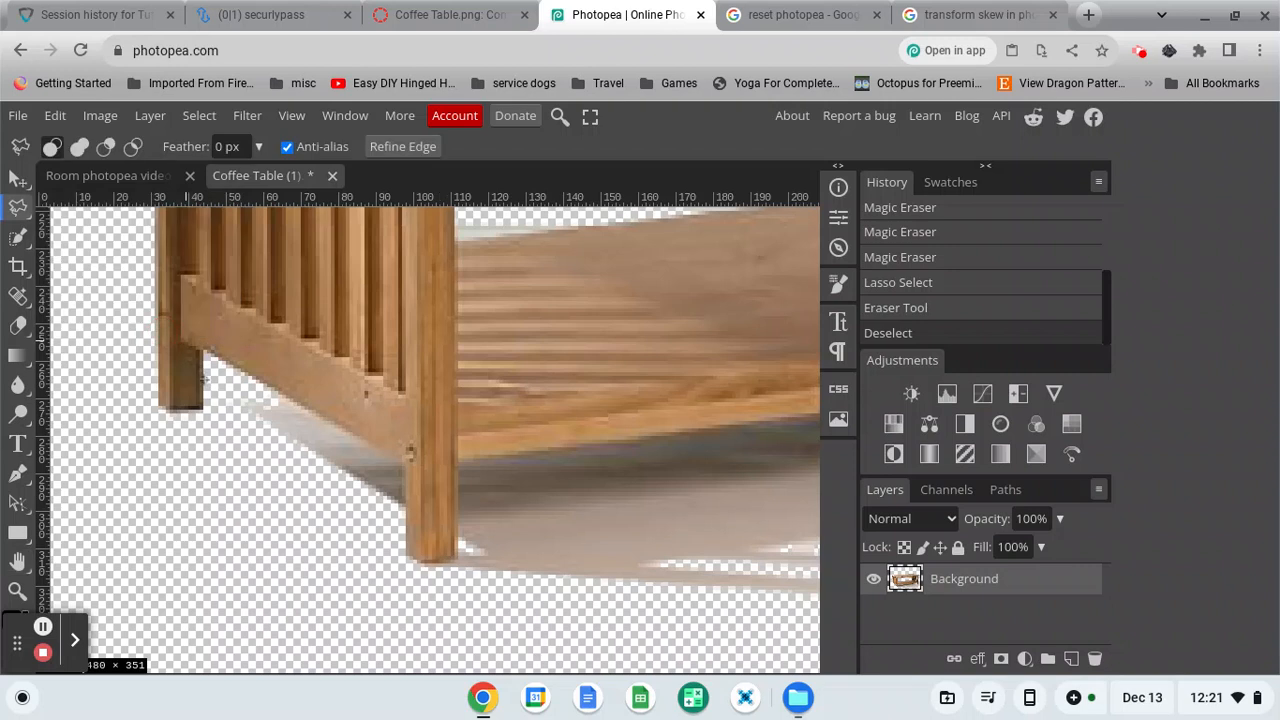
click(201, 350)
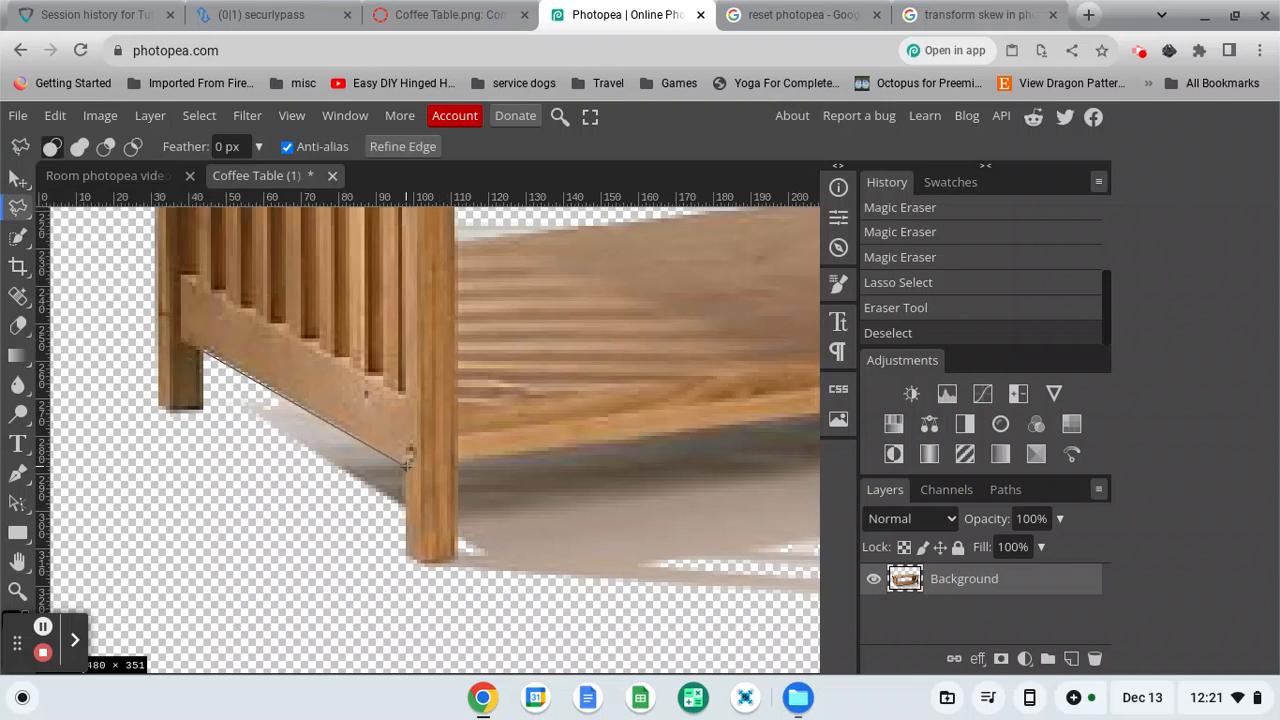
click(408, 453)
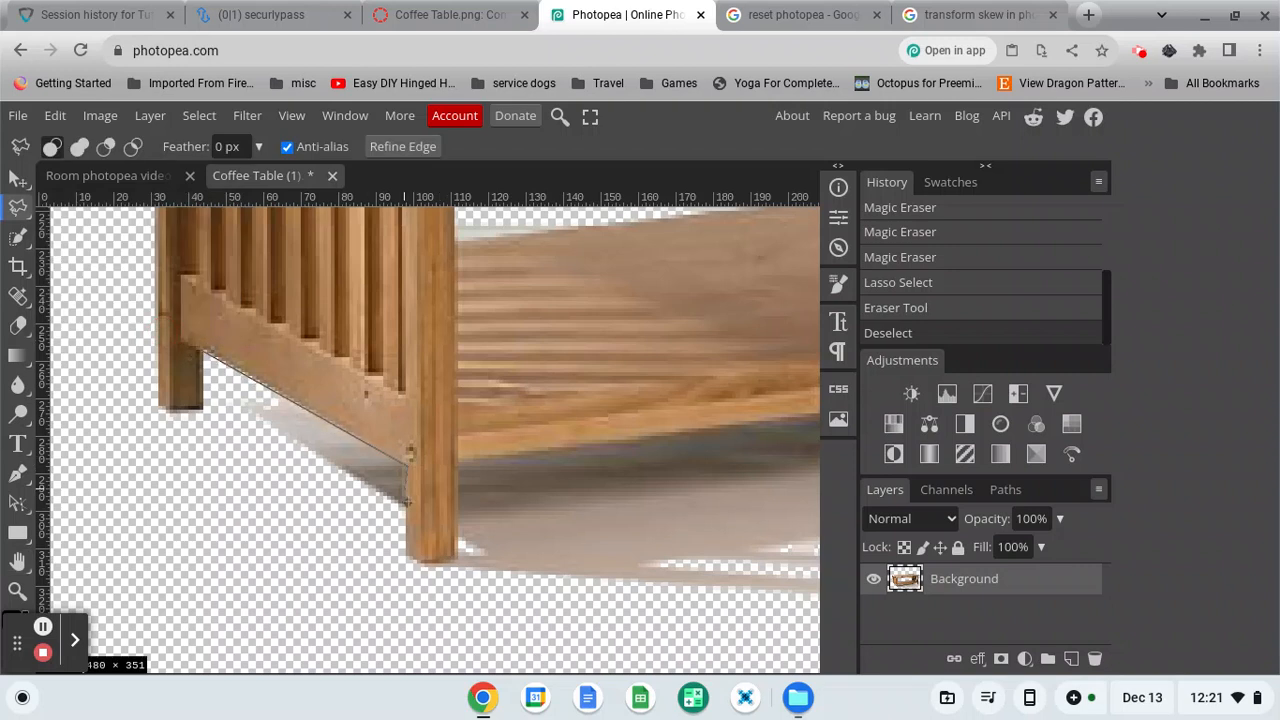
click(401, 575)
click(200, 465)
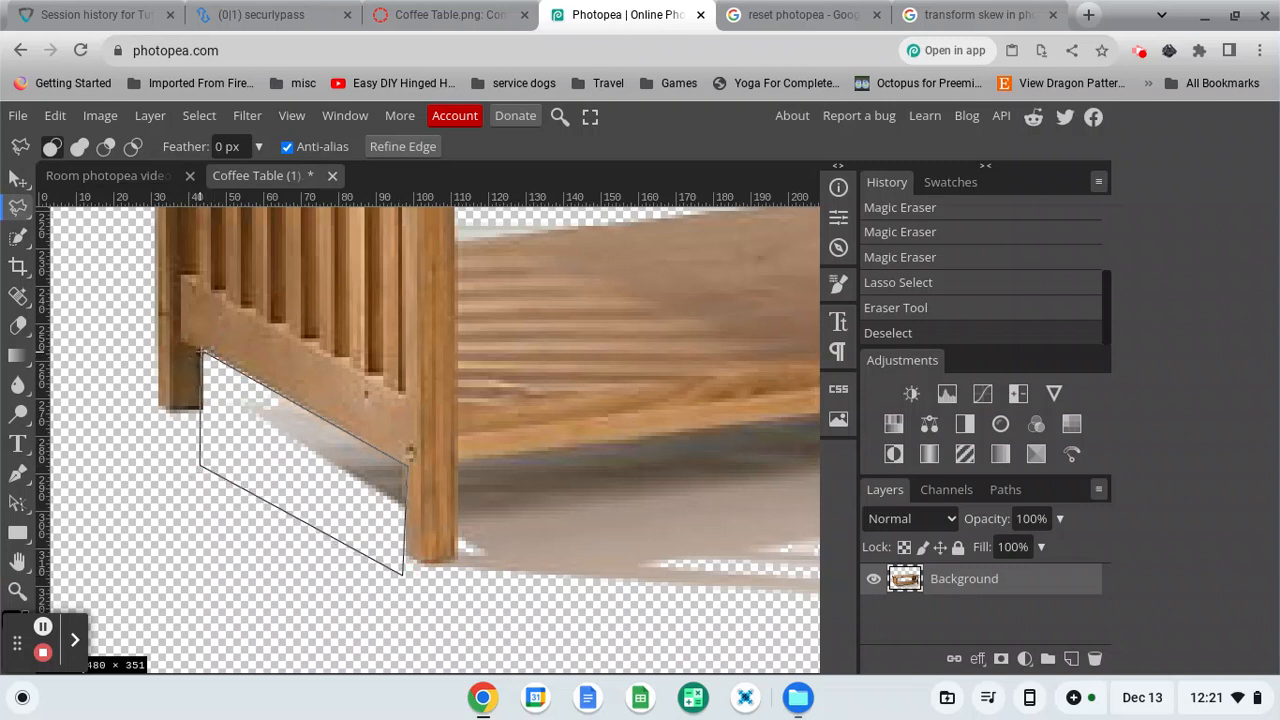
click(201, 353)
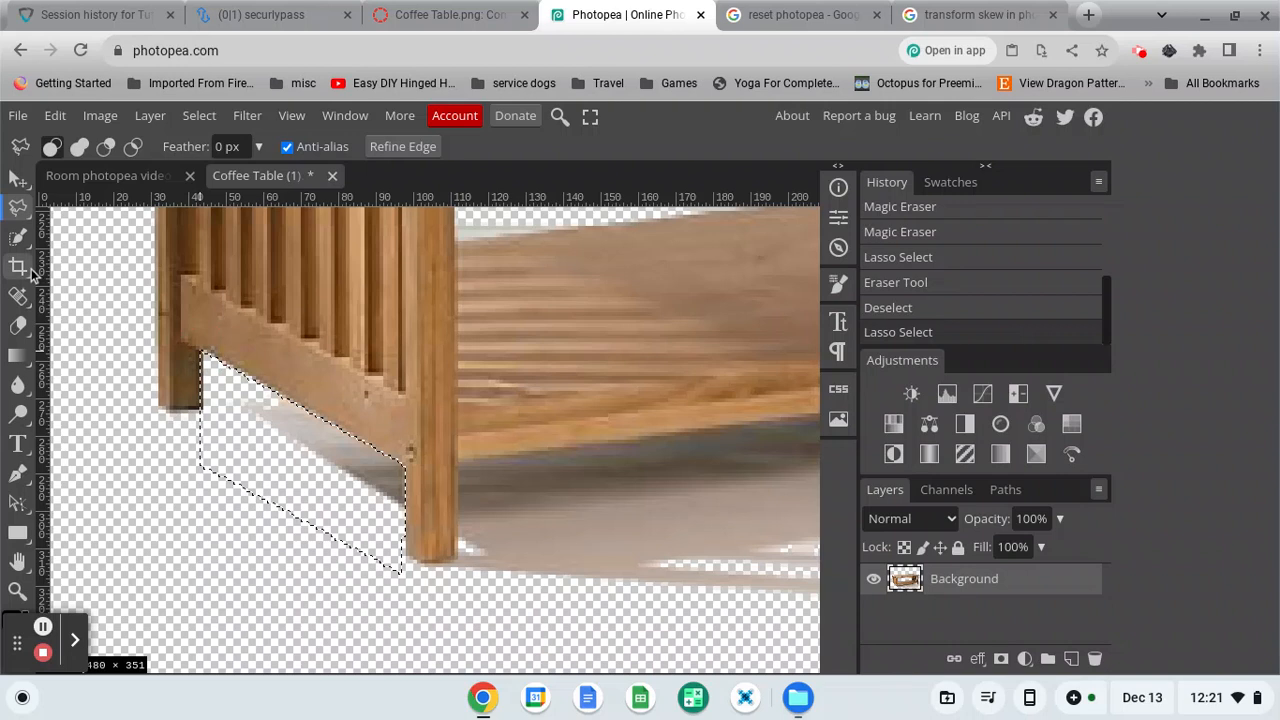
Erase the shadow inside the selection between the left legs with the Eraser tool and clear the selection.
click(18, 325)
mouse_move(190, 400)
mouse_down()
mouse_move(269, 423)
mouse_move(489, 534)
mouse_move(552, 630)
mouse_up()
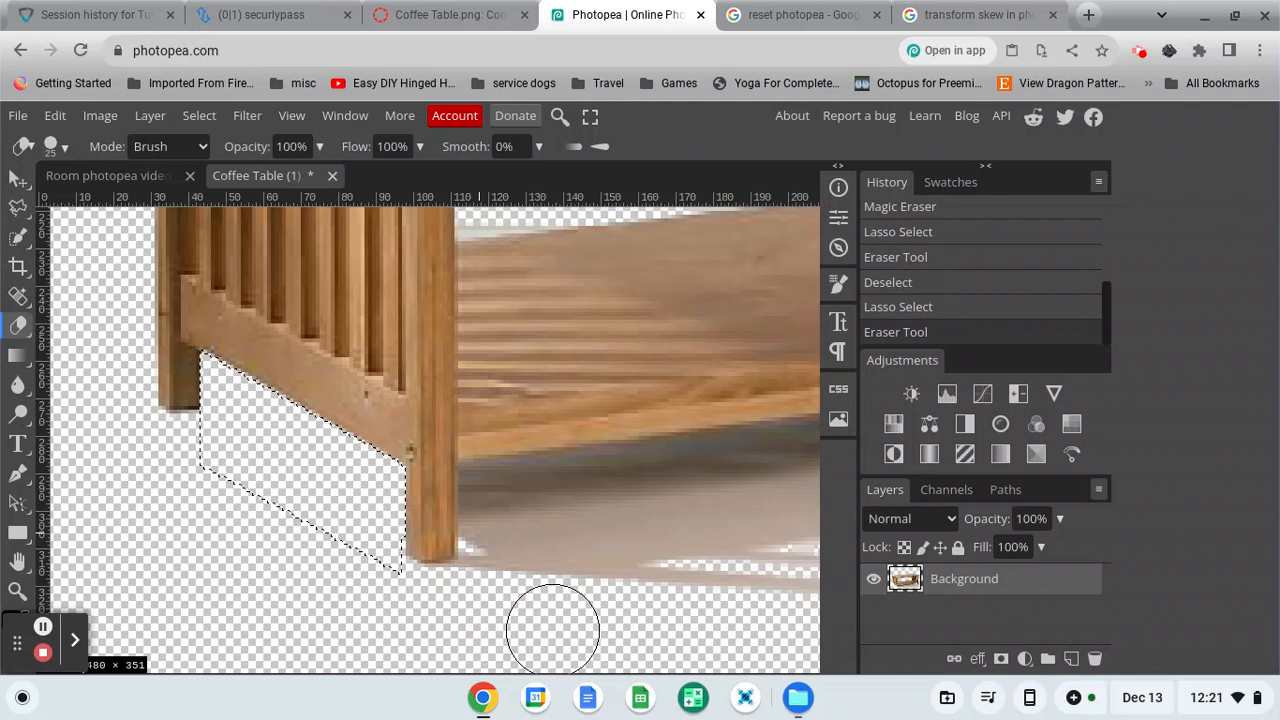
key(ctrl+d)
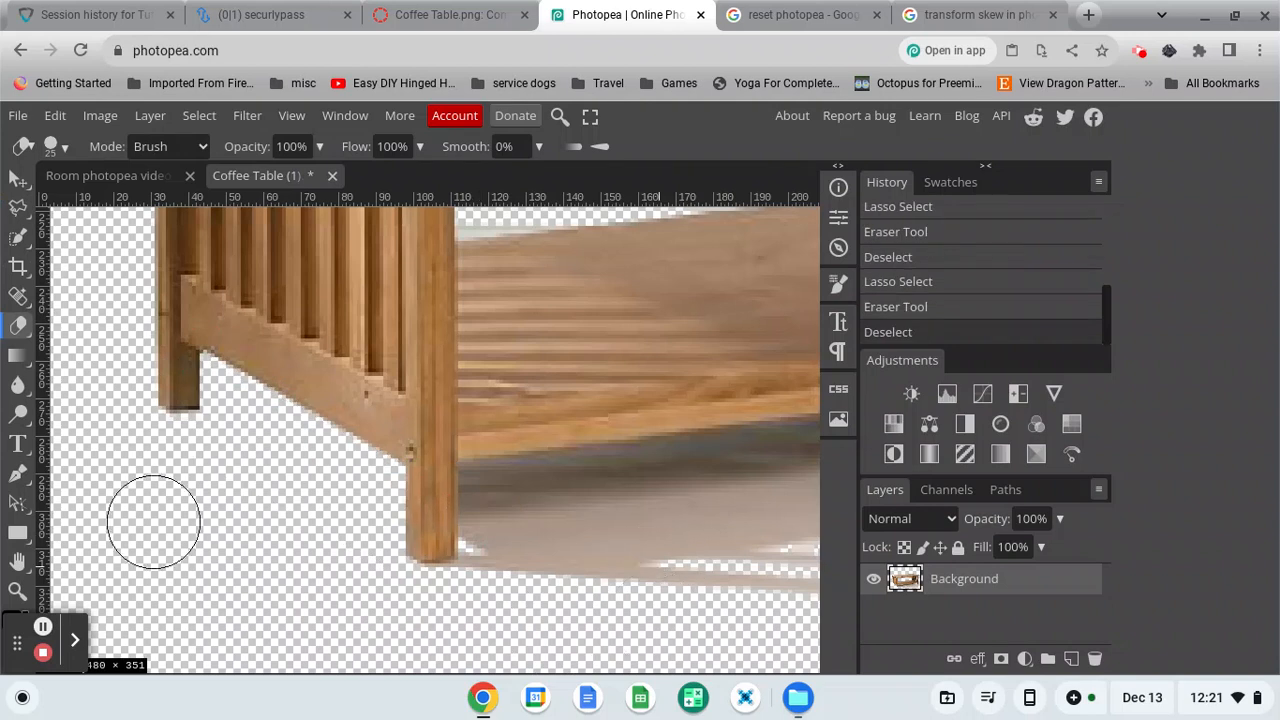
Outline the floor shadow beneath the table's lower shelf, from the front left leg to past the right leg, with the Polygonal Lasso.
click(18, 562)
drag(569, 541, 214, 499)
click(18, 590)
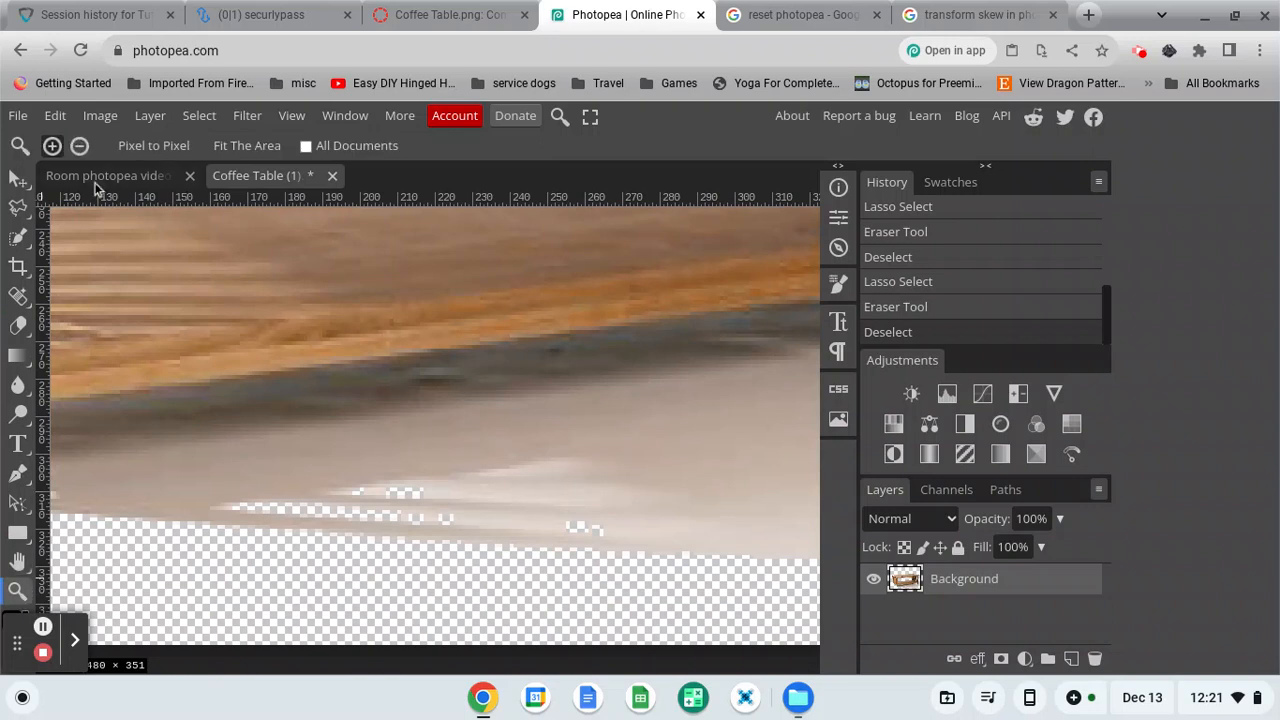
click(329, 449)
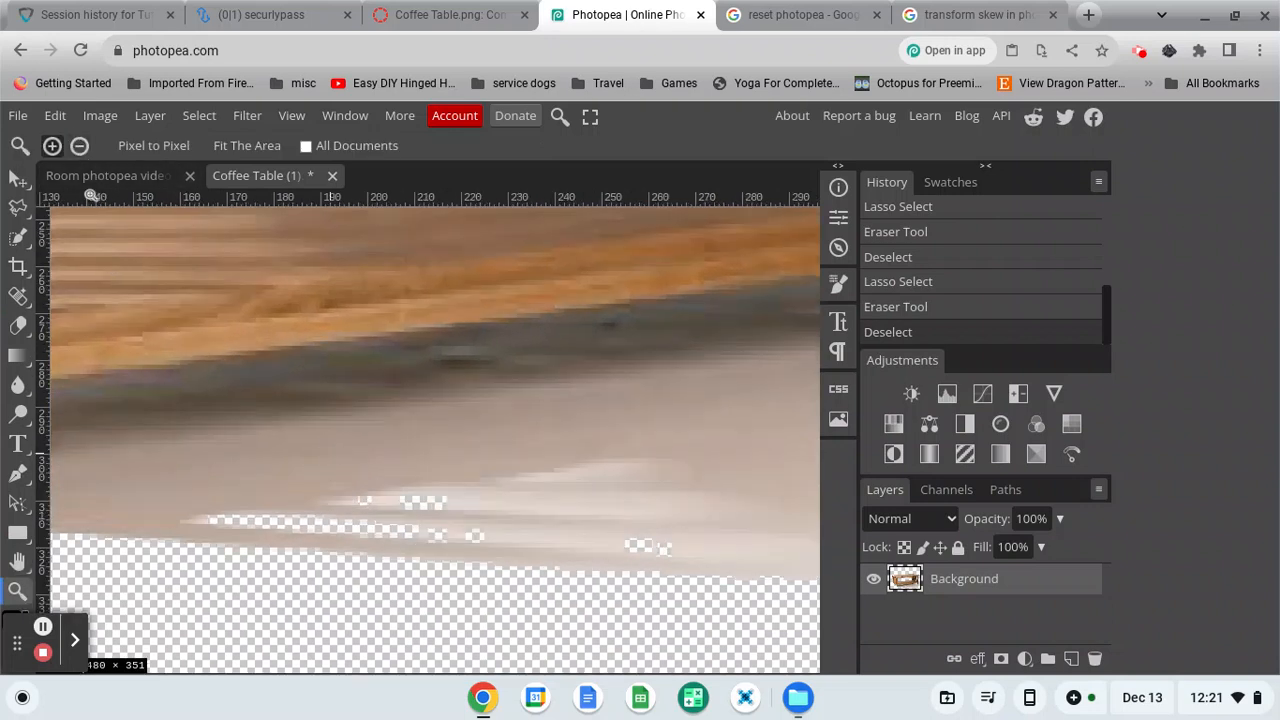
click(79, 145)
click(458, 492)
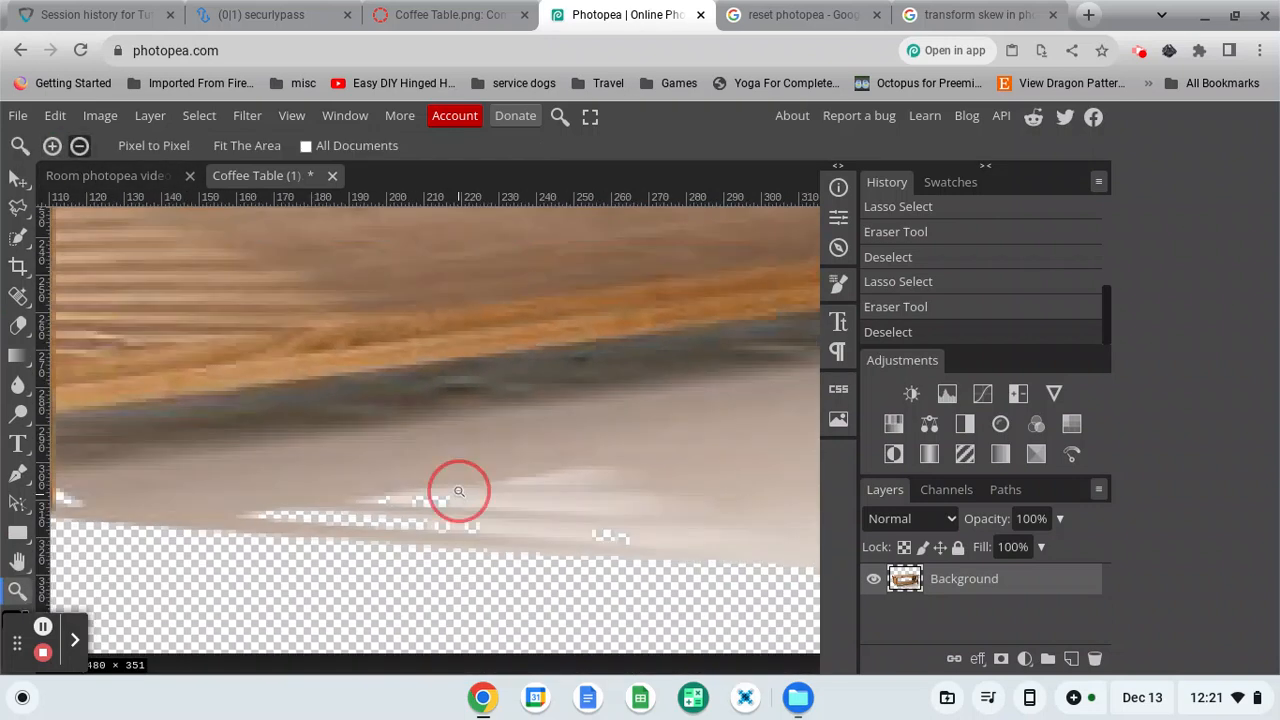
click(458, 492)
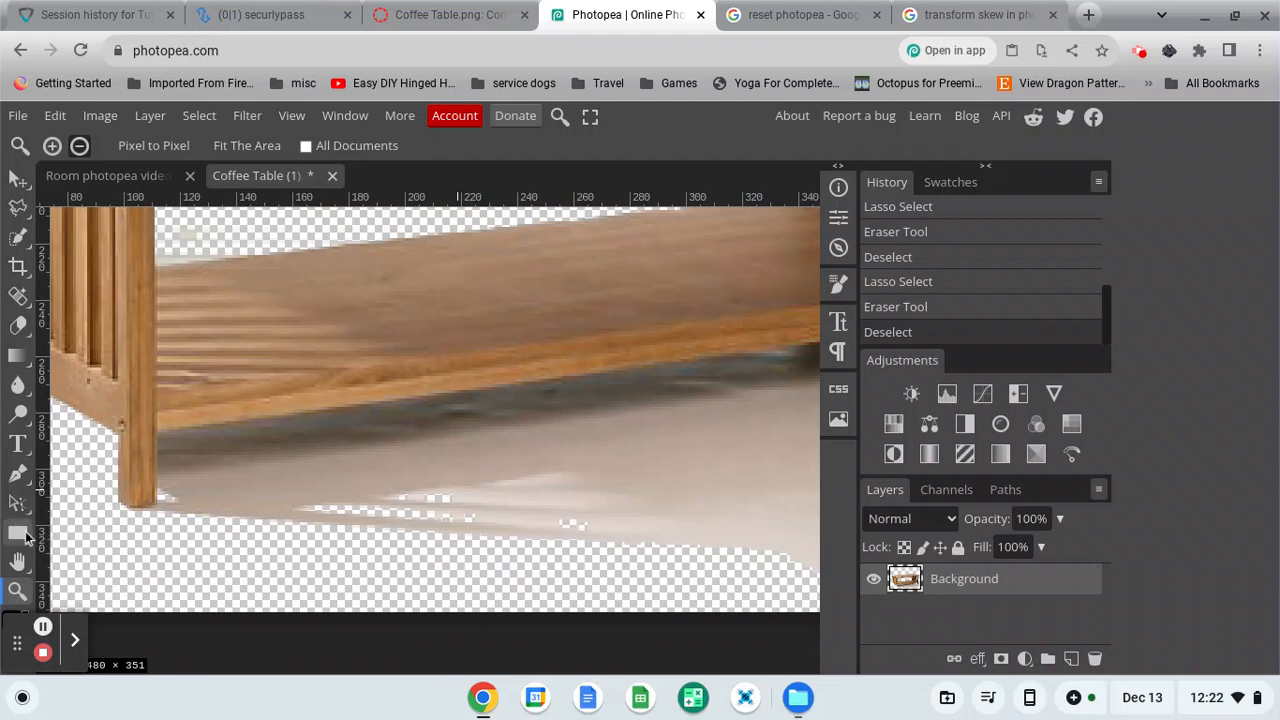
click(17, 561)
drag(451, 516, 371, 527)
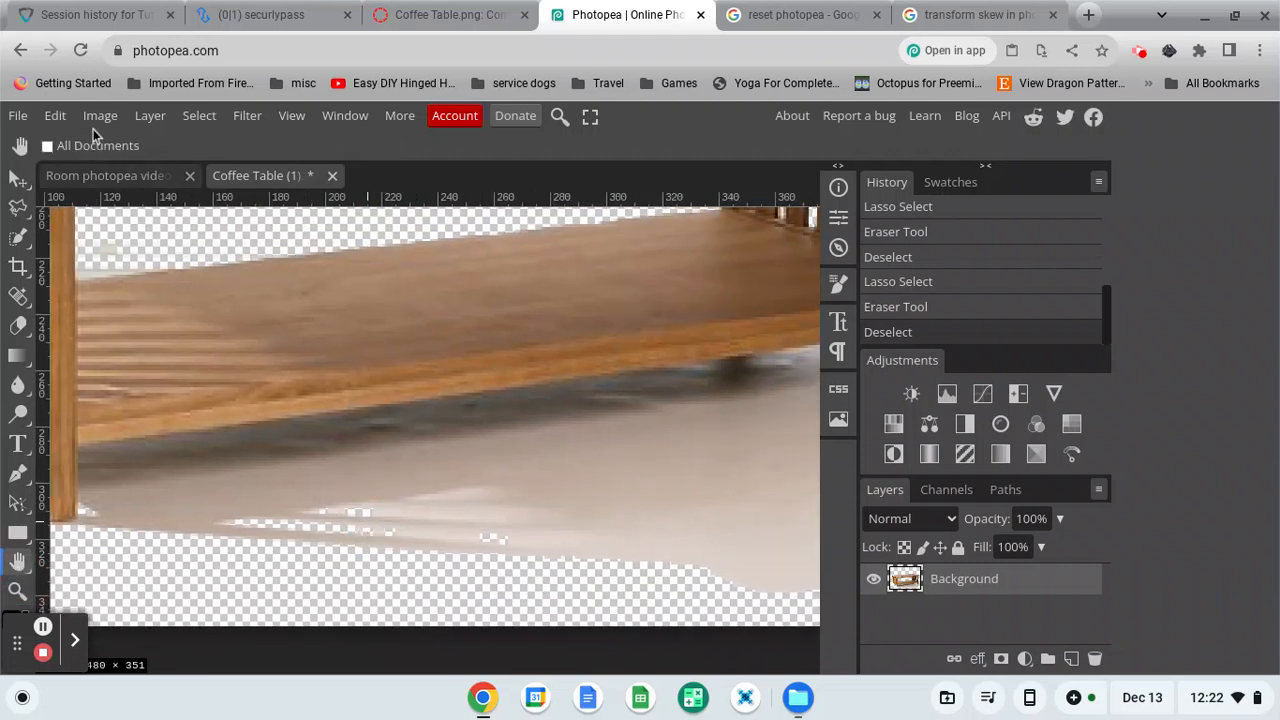
click(16, 591)
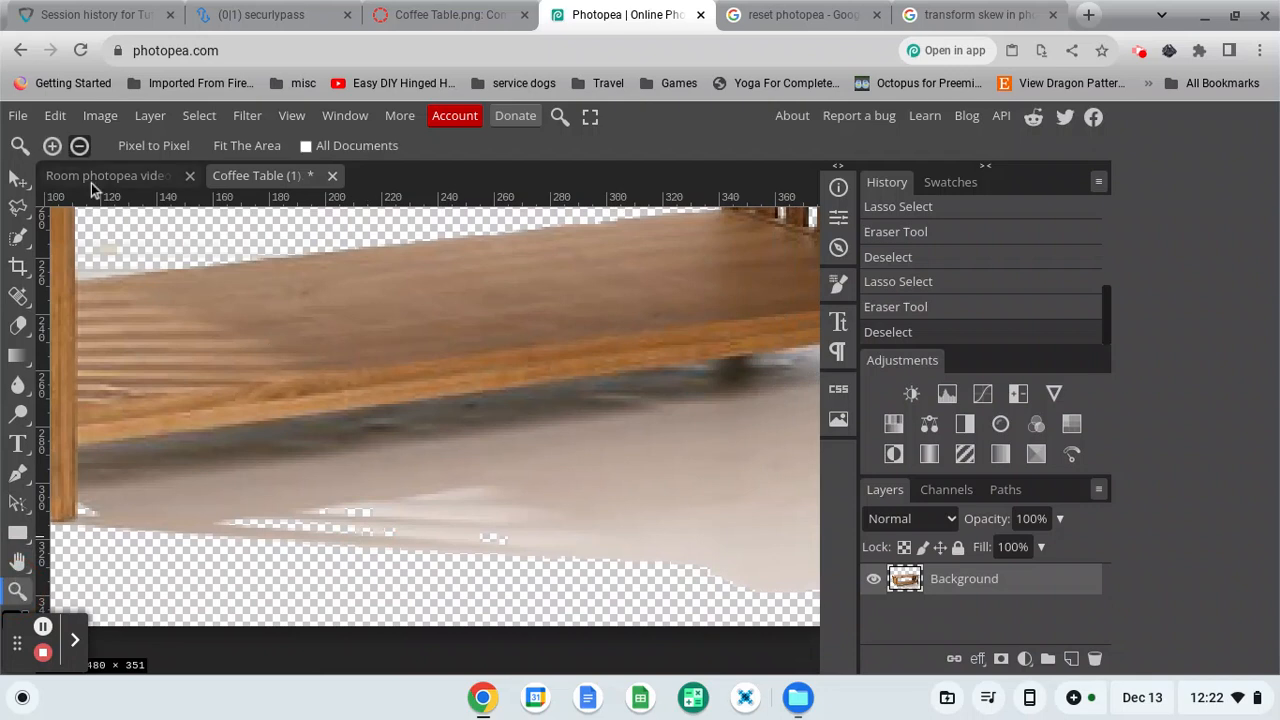
alt+click(514, 422)
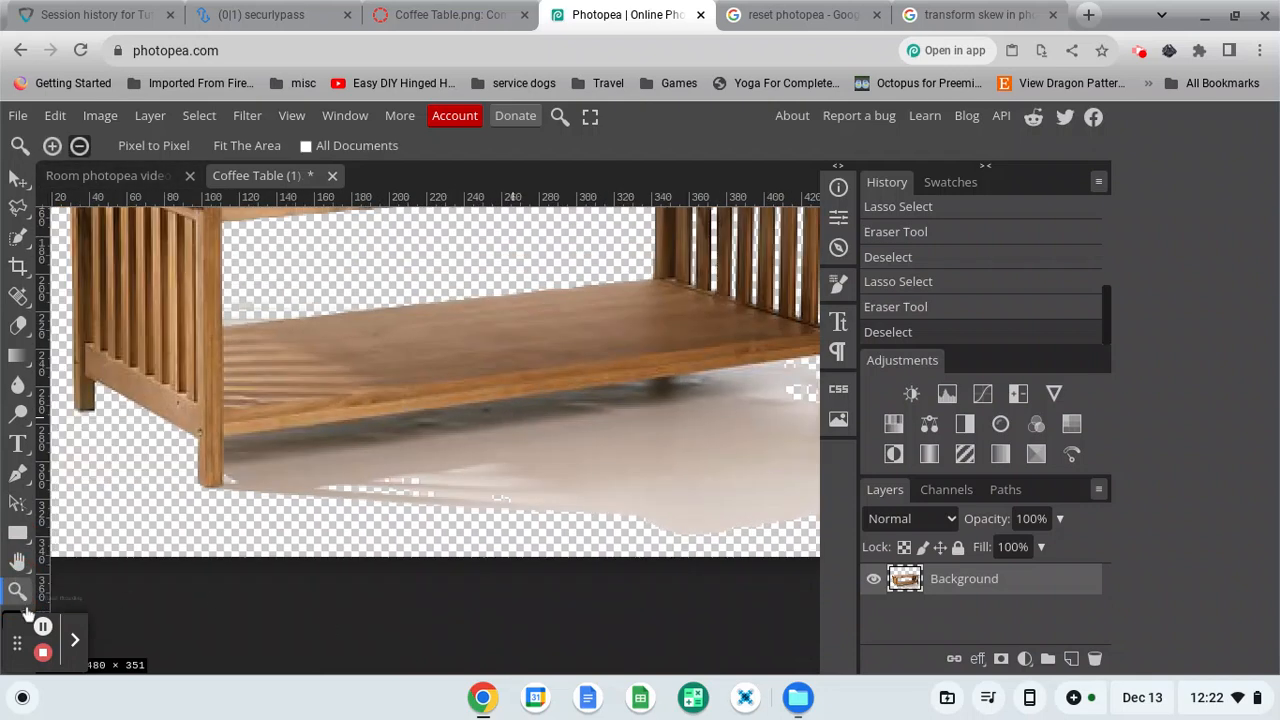
click(18, 562)
drag(501, 494, 440, 490)
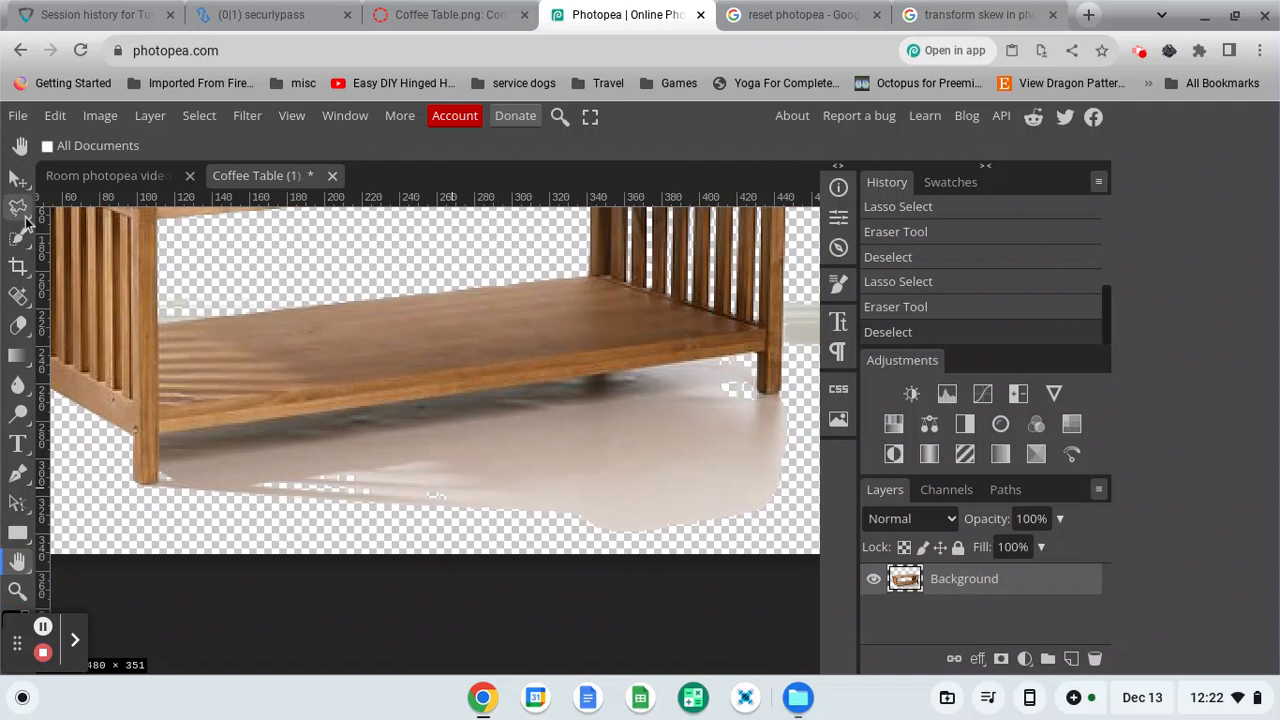
click(19, 210)
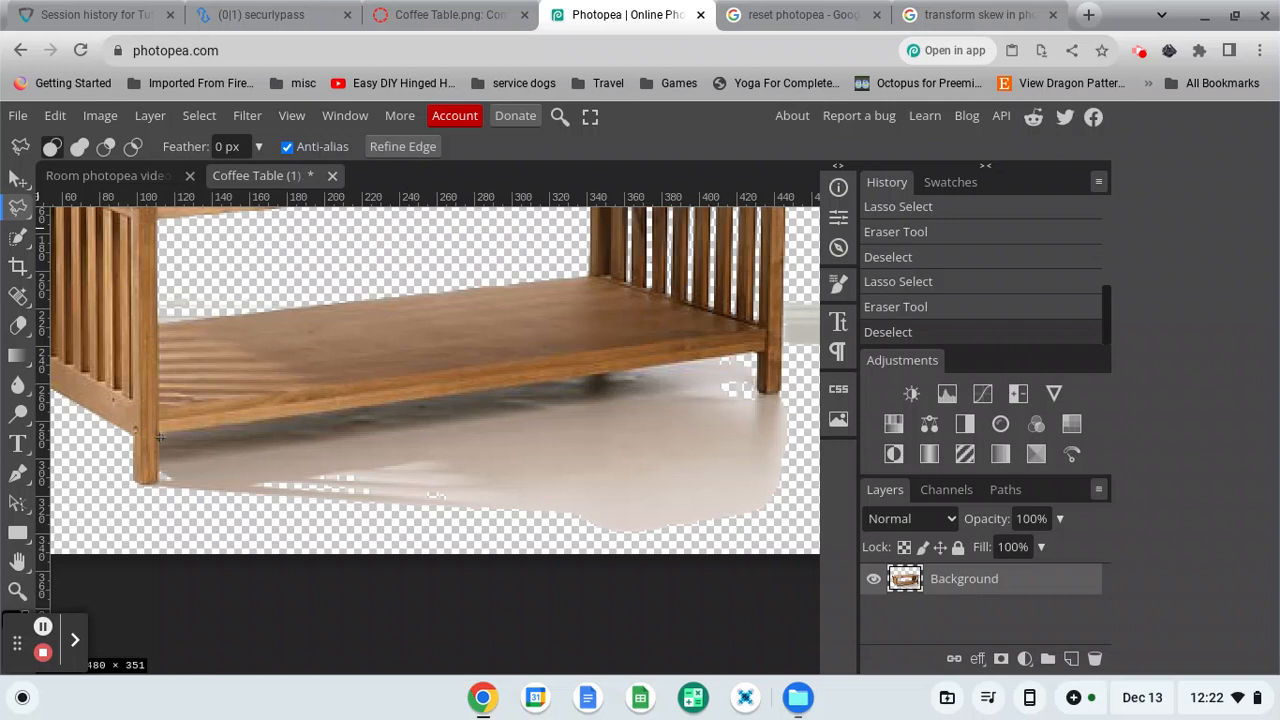
click(159, 433)
click(159, 533)
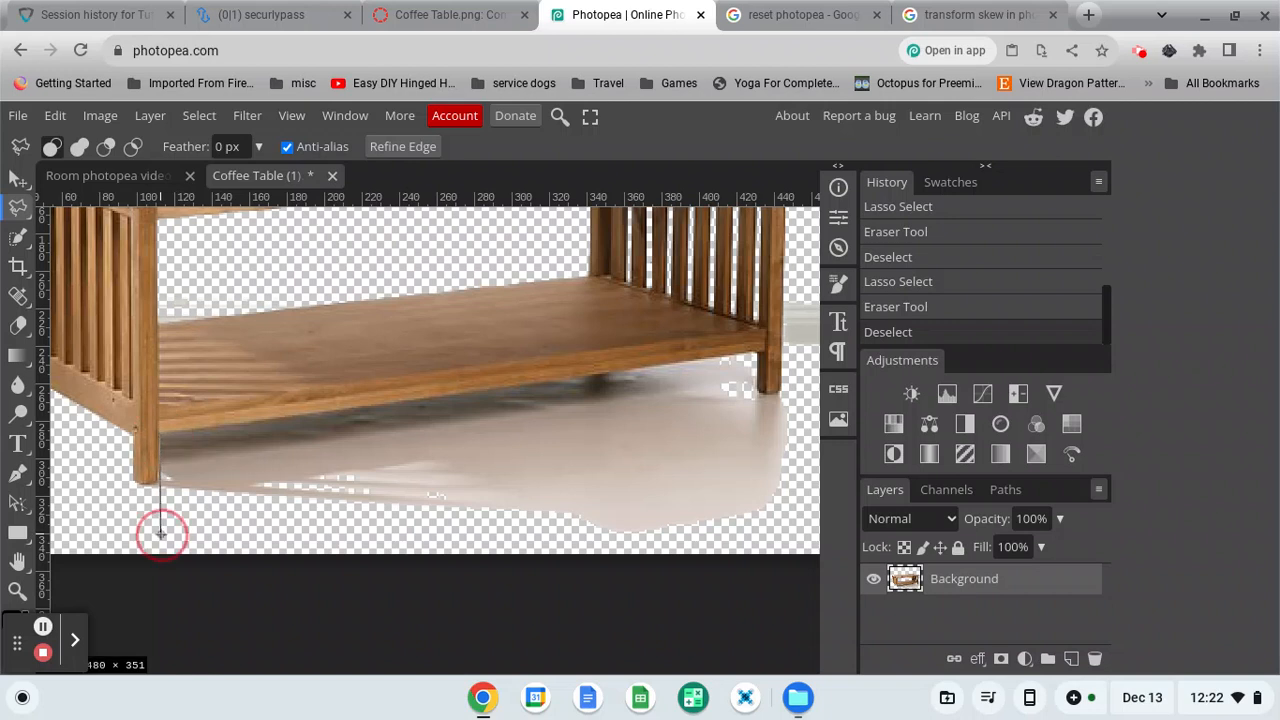
click(803, 541)
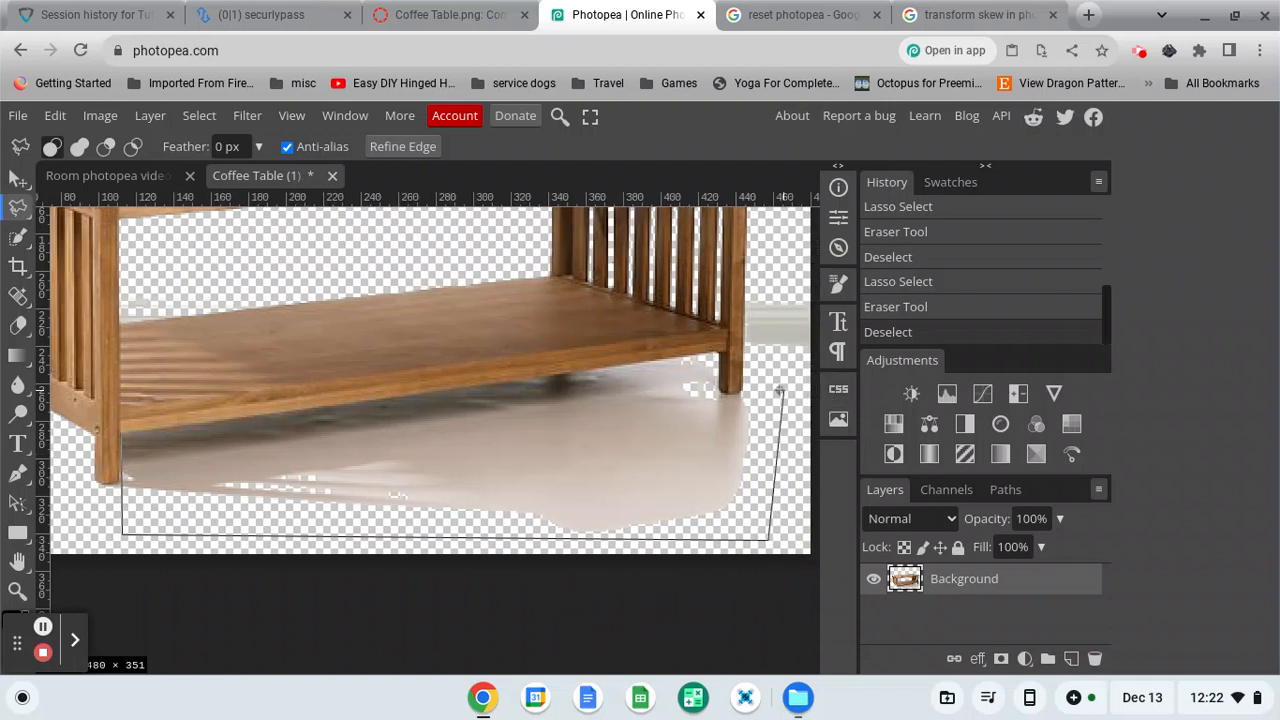
click(765, 391)
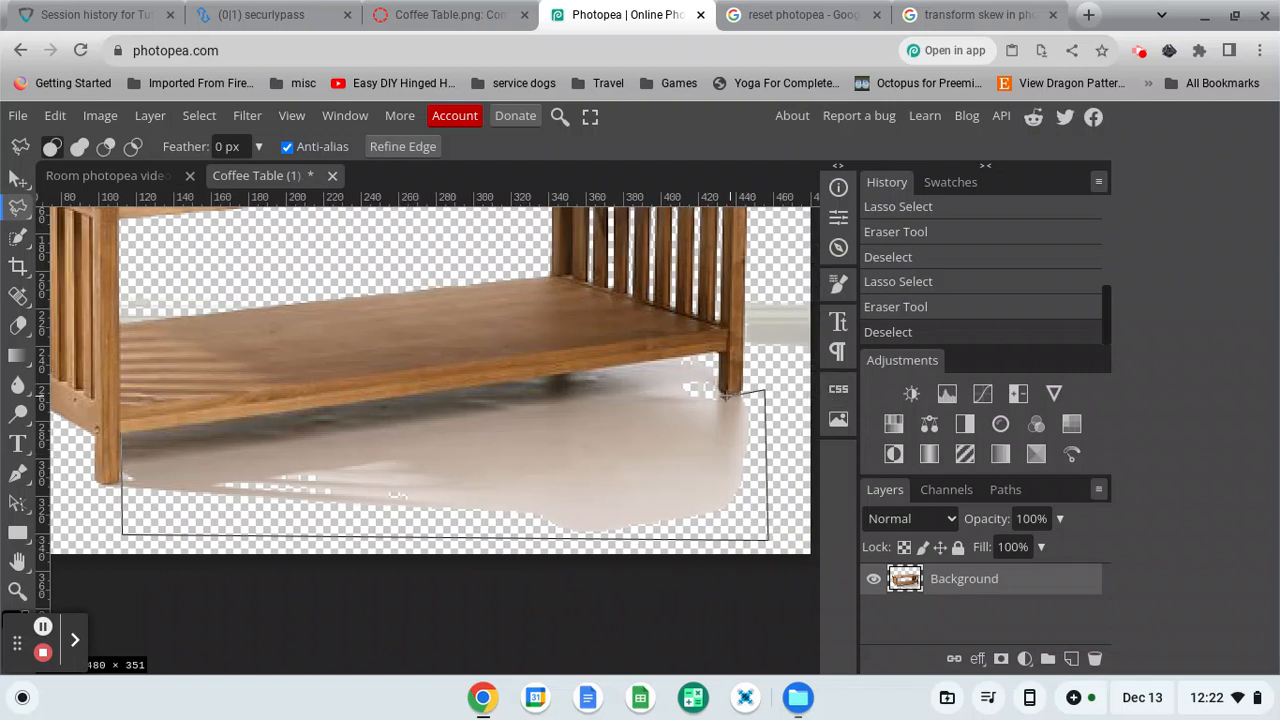
click(726, 390)
click(720, 354)
click(122, 435)
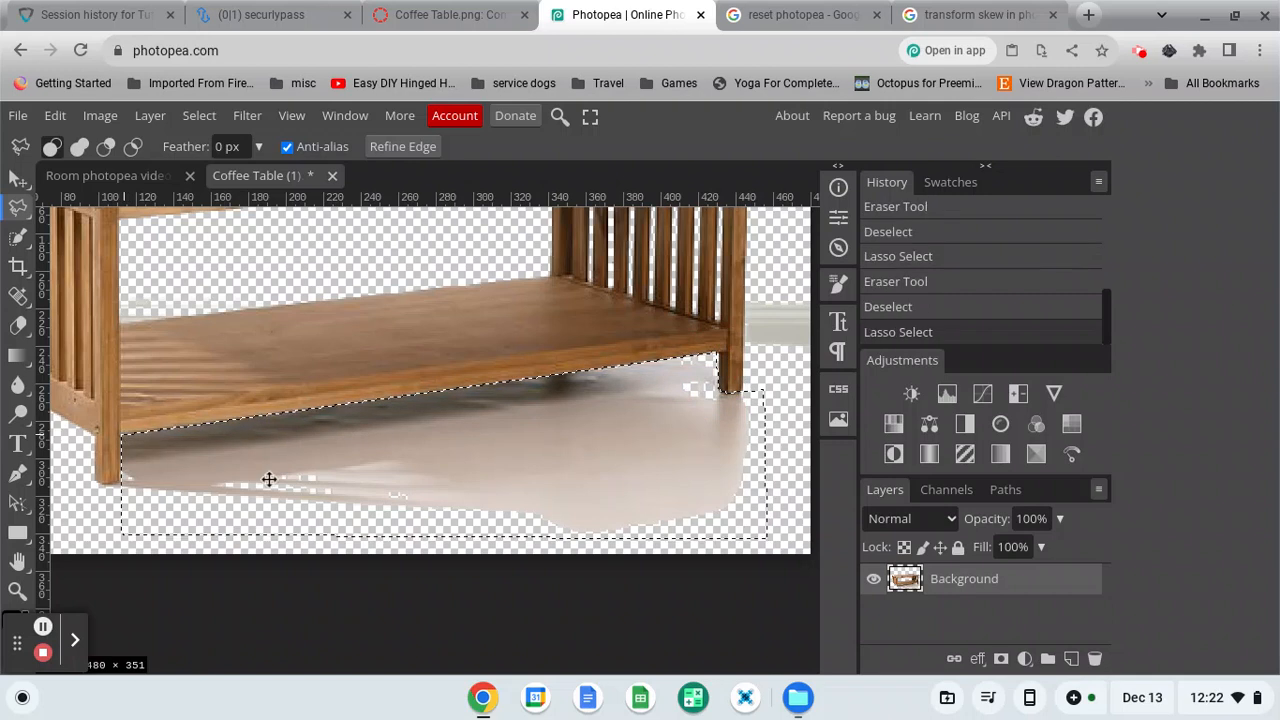
Erase the floor shadow inside the selection under the lower shelf with the Eraser at brush size 25, and deselect.
key(e)
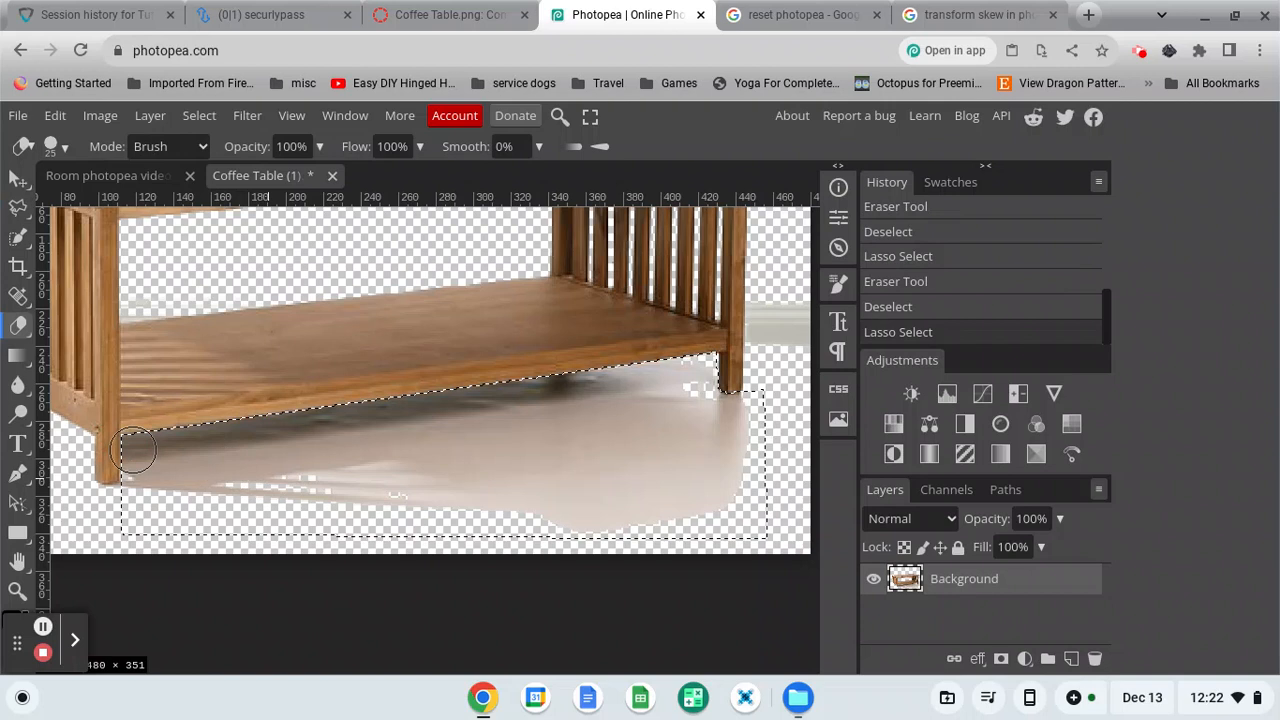
mouse_move(125, 448)
mouse_down()
mouse_move(113, 528)
mouse_move(121, 489)
mouse_move(156, 444)
mouse_move(312, 388)
mouse_move(431, 365)
mouse_move(684, 368)
mouse_move(93, 481)
mouse_move(480, 391)
mouse_move(795, 386)
mouse_move(752, 431)
mouse_move(739, 412)
mouse_move(720, 433)
mouse_move(698, 395)
mouse_move(119, 467)
mouse_move(119, 510)
mouse_move(818, 441)
mouse_move(458, 458)
mouse_up()
mouse_move(623, 478)
mouse_down()
mouse_move(760, 499)
mouse_move(525, 512)
mouse_move(705, 510)
mouse_move(637, 528)
mouse_move(670, 535)
mouse_up()
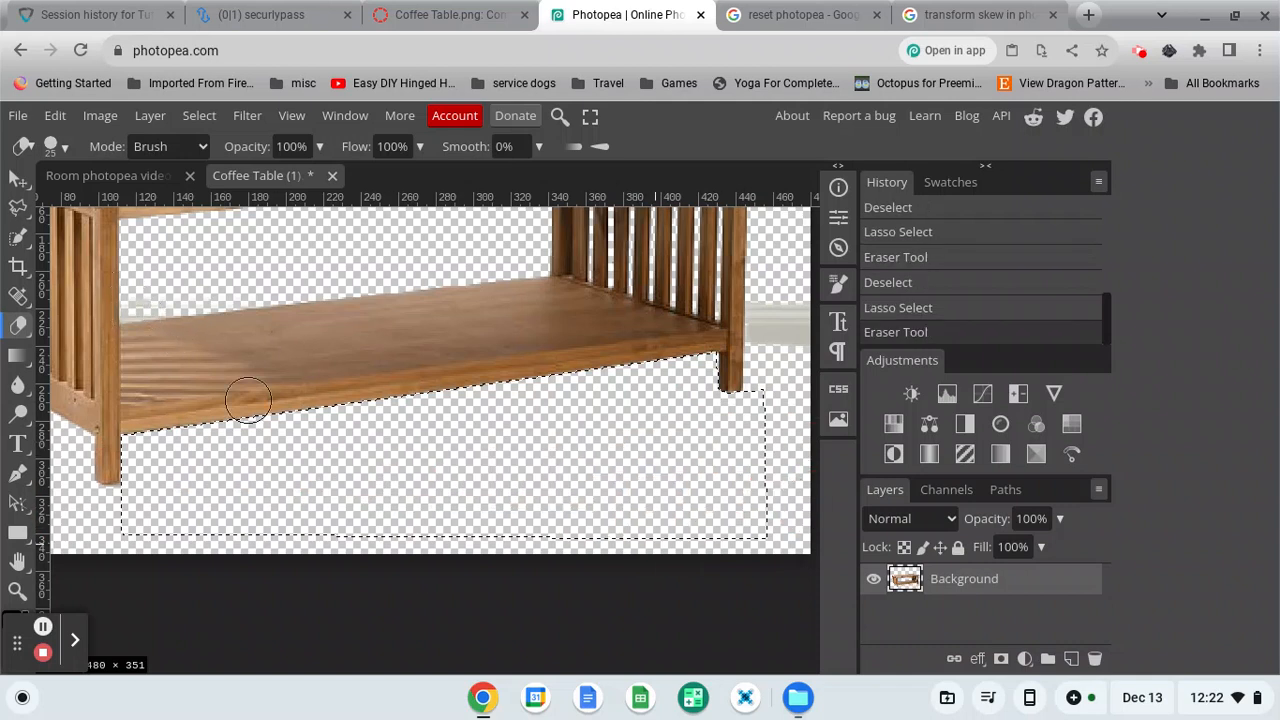
key(ctrl+d)
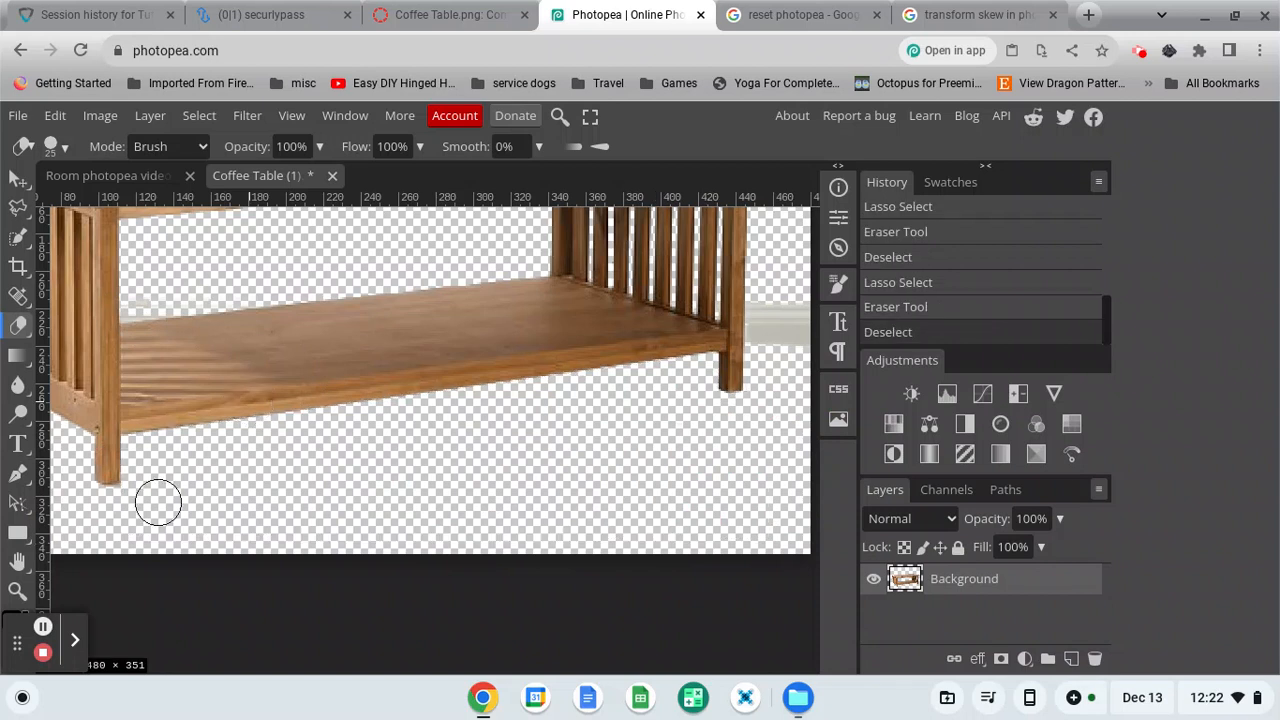
Select the leftover background scraps above the lower shelf's back edge, beside the front left leg, with the Polygonal Lasso.
click(17, 591)
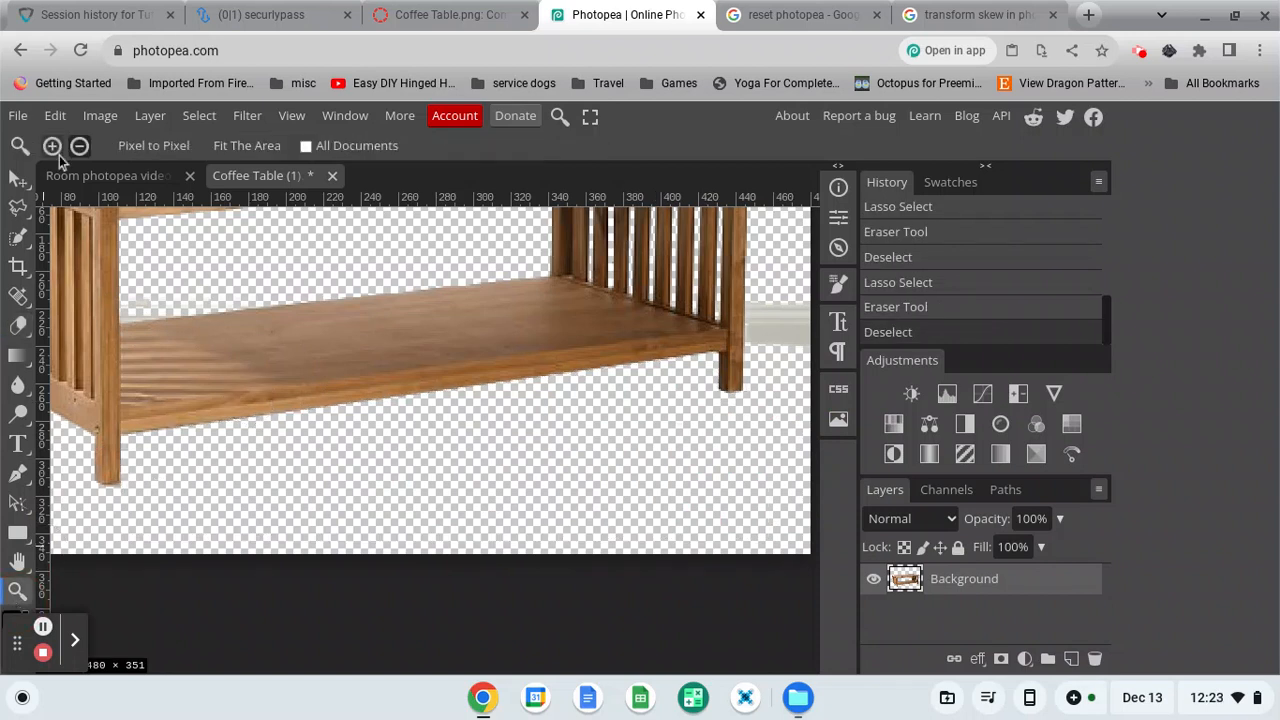
click(52, 147)
click(126, 314)
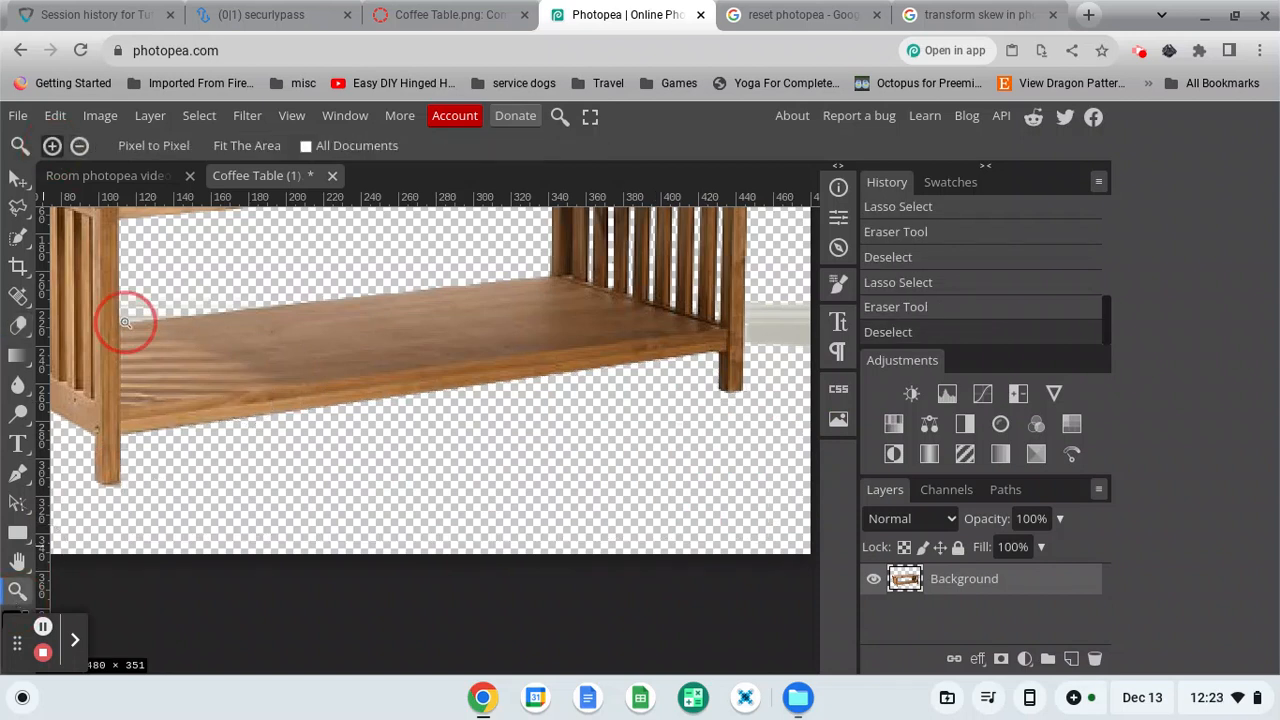
click(130, 322)
click(130, 322)
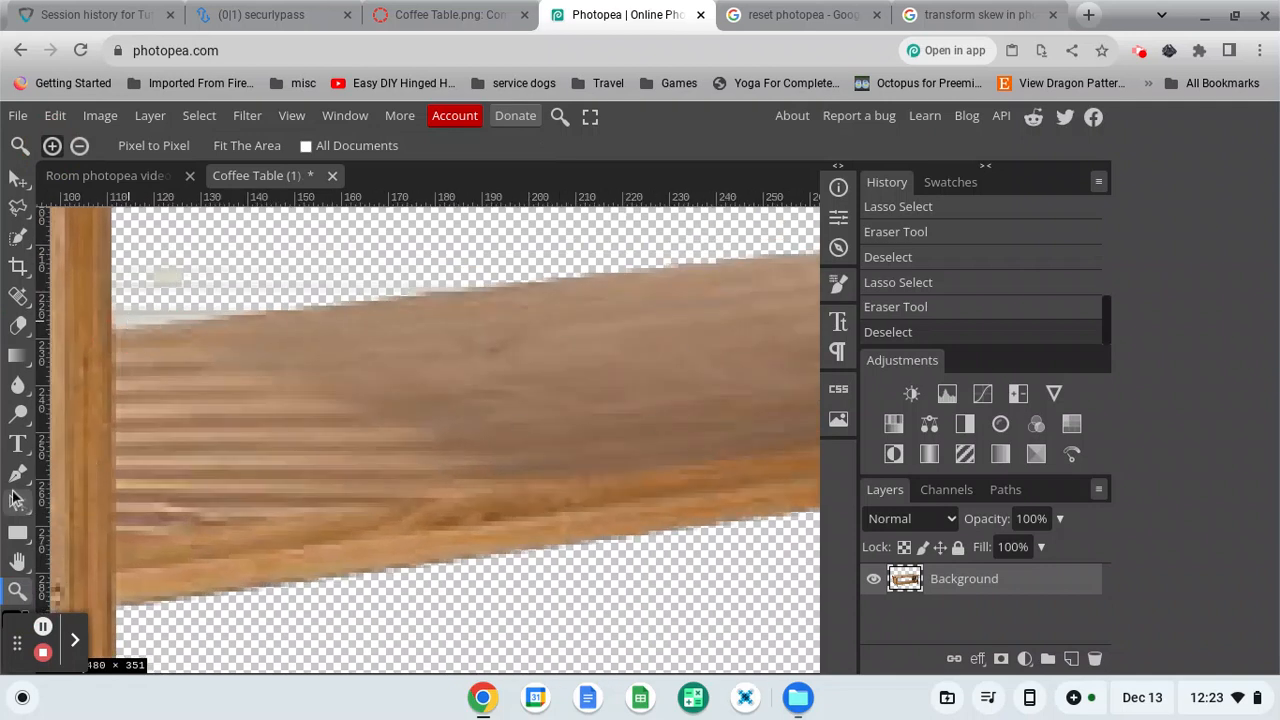
click(18, 562)
drag(176, 428, 260, 558)
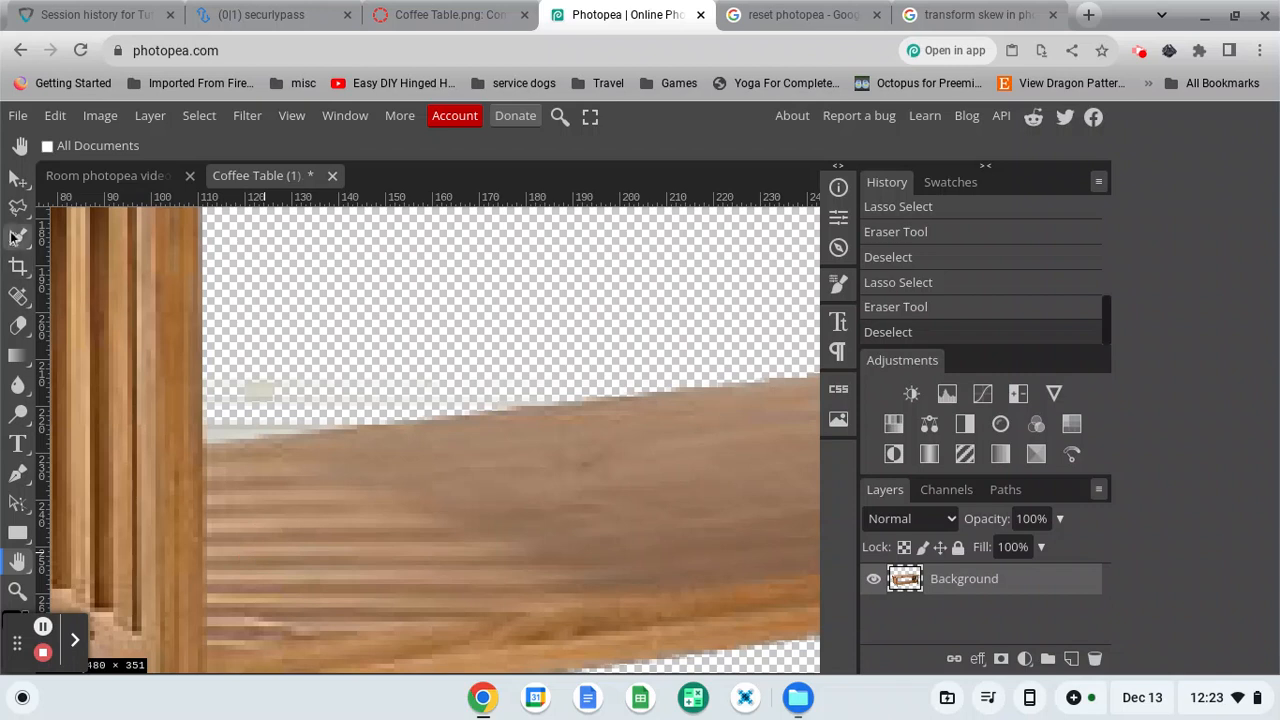
click(18, 206)
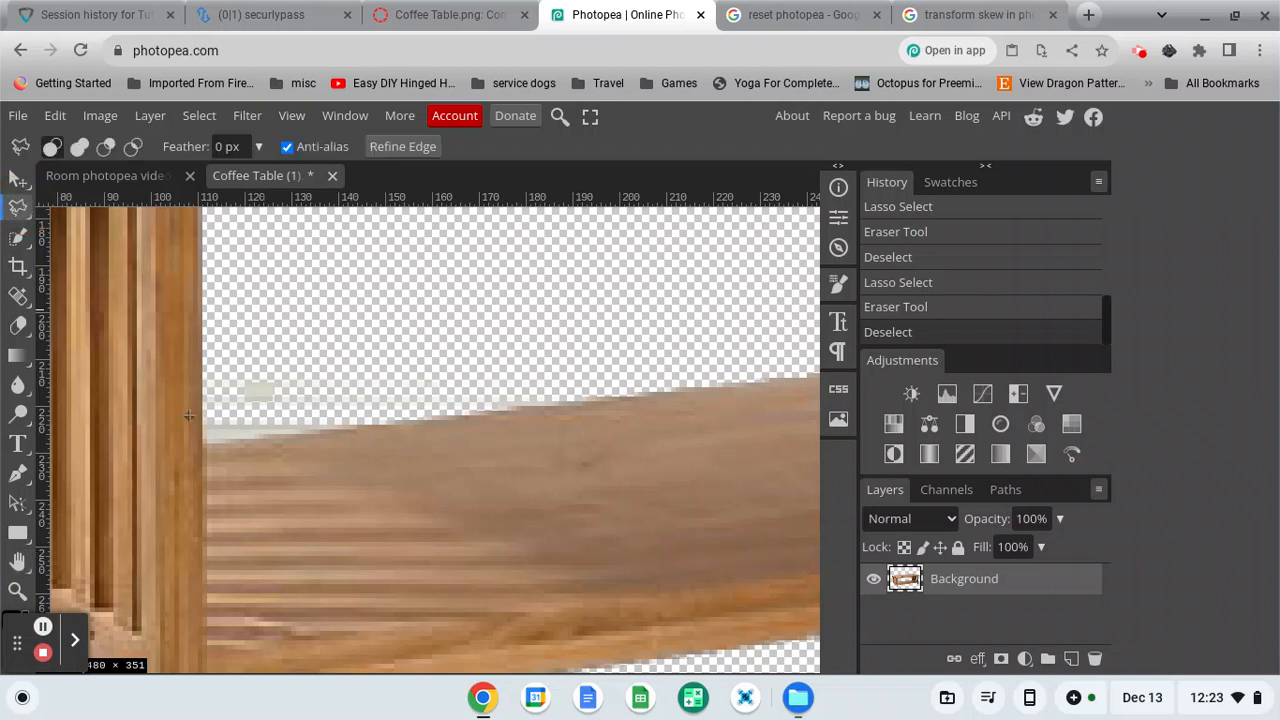
click(203, 316)
click(206, 445)
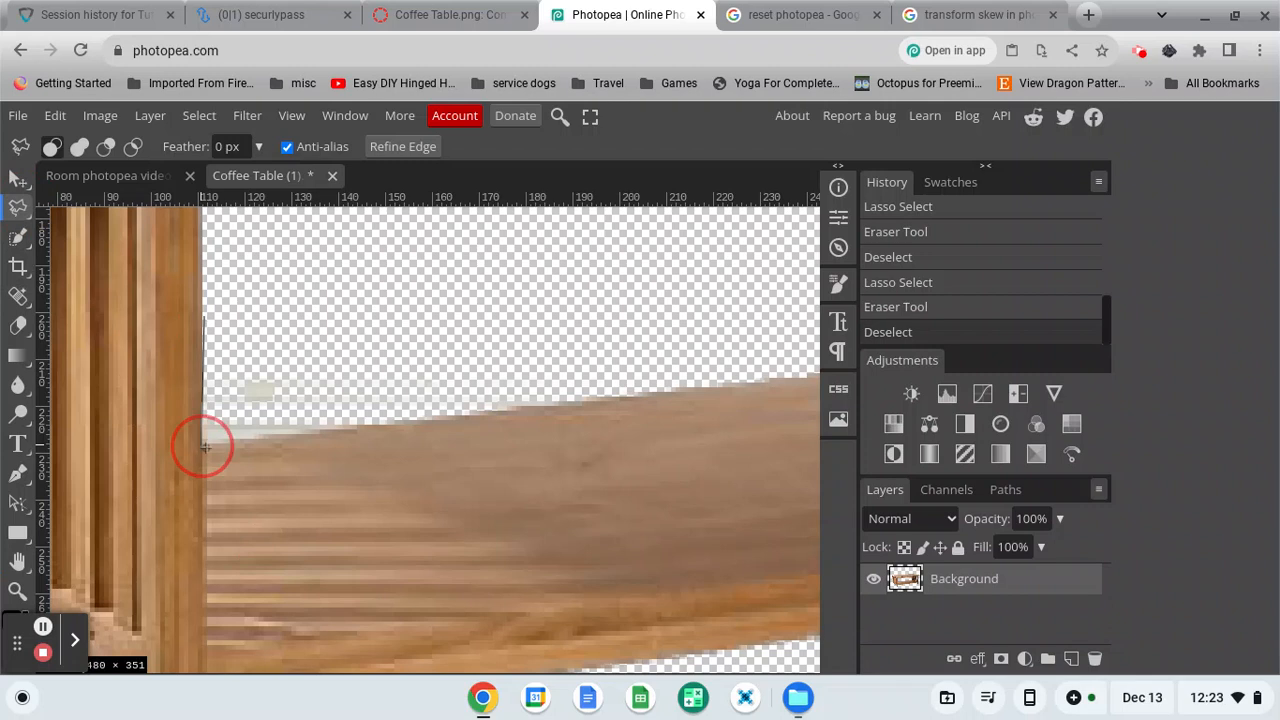
click(563, 402)
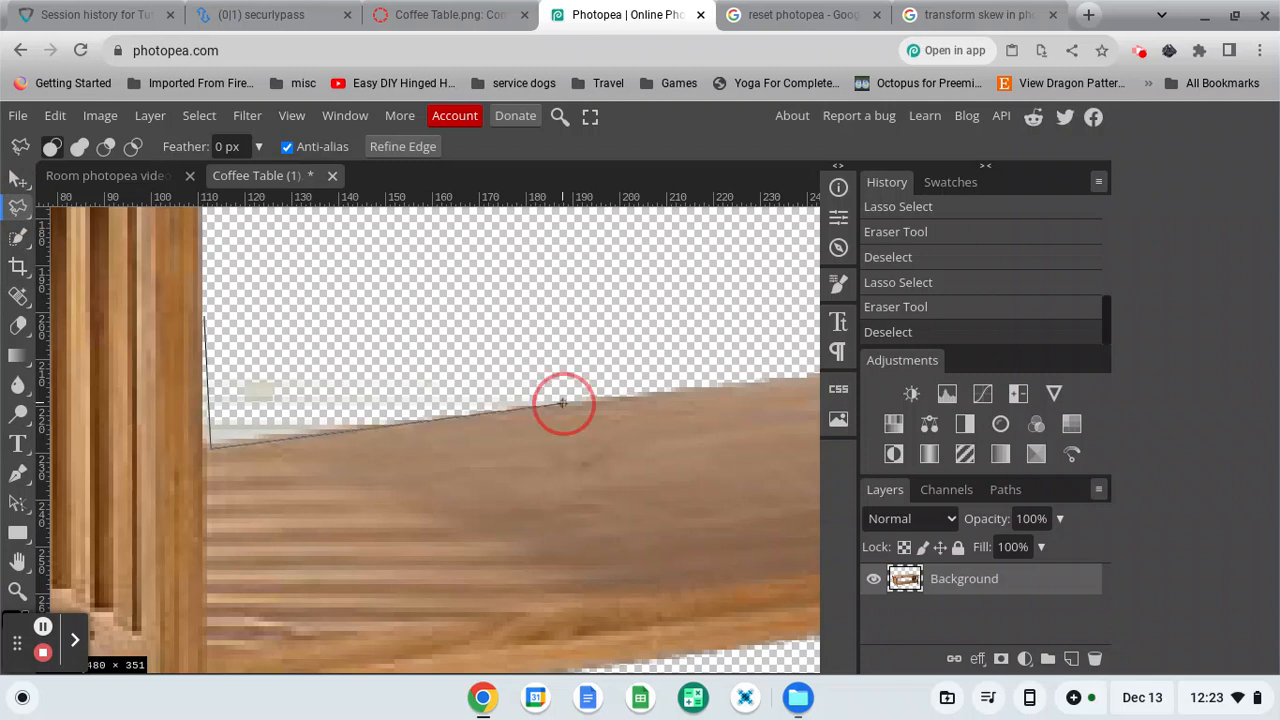
click(207, 316)
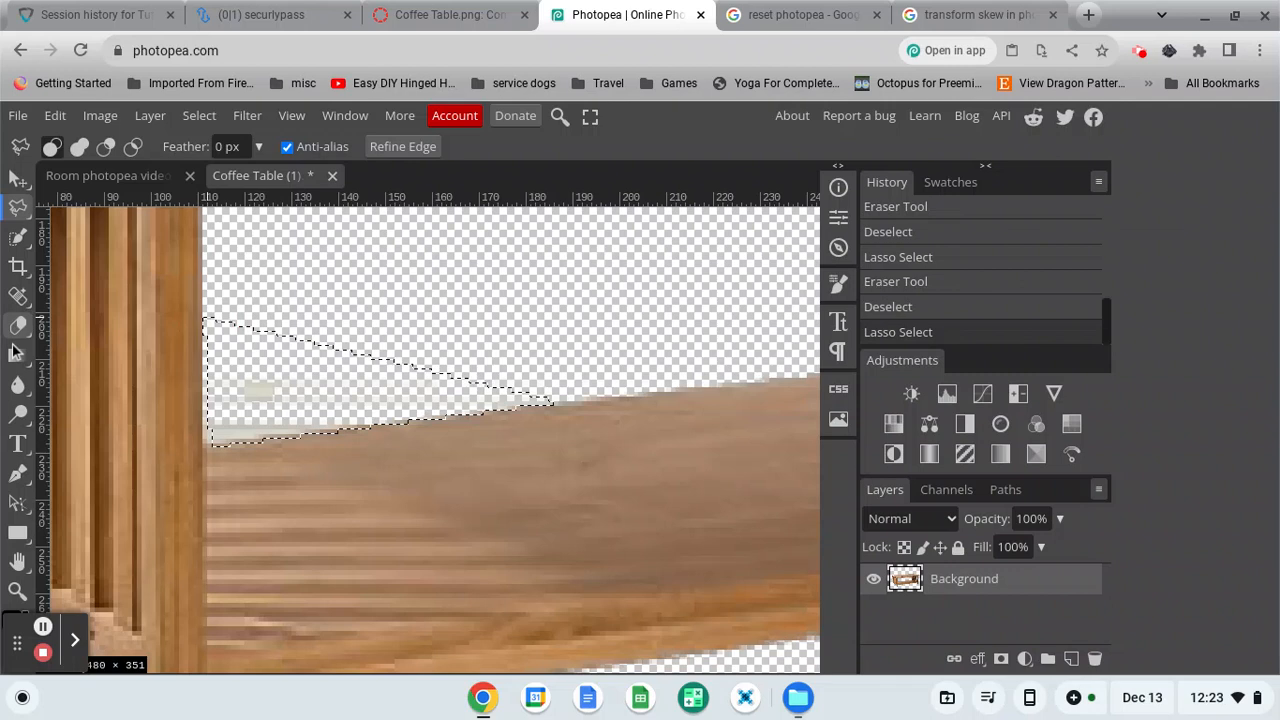
Erase the selected scraps above the lower shelf with the Eraser and clear the selection.
key(e)
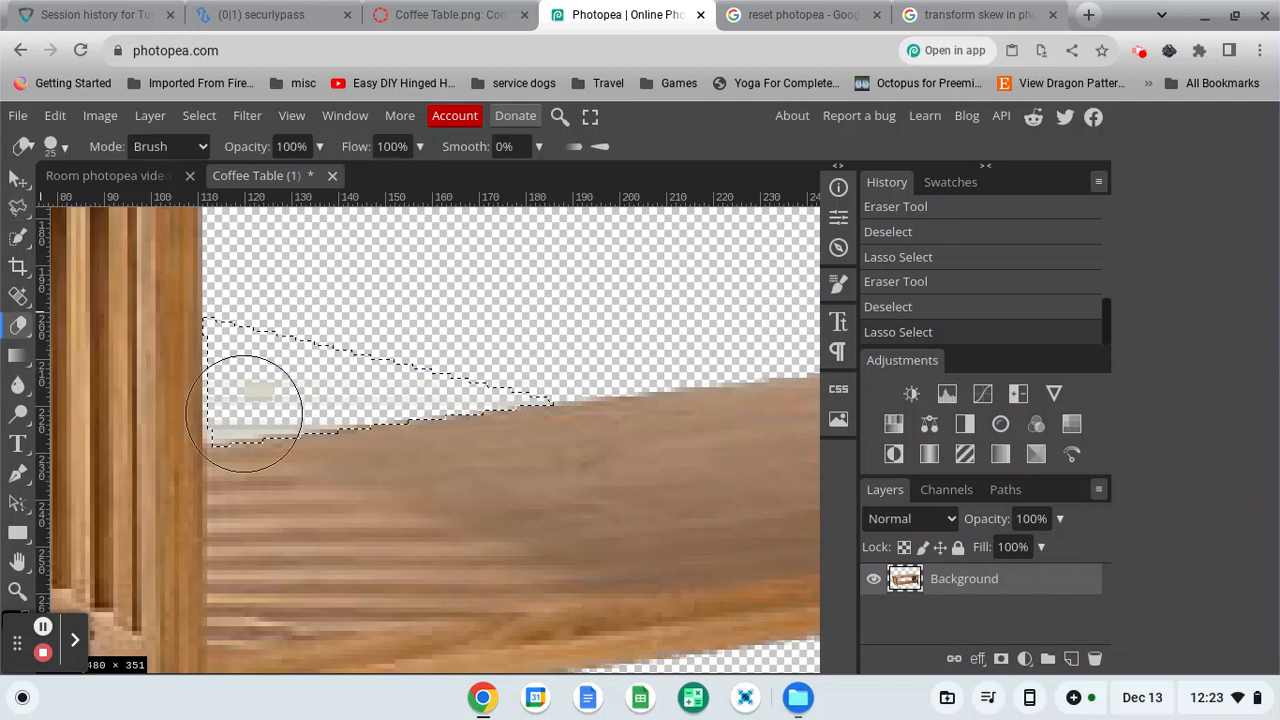
mouse_move(251, 400)
mouse_down()
mouse_move(249, 366)
mouse_move(365, 410)
mouse_move(404, 397)
mouse_up()
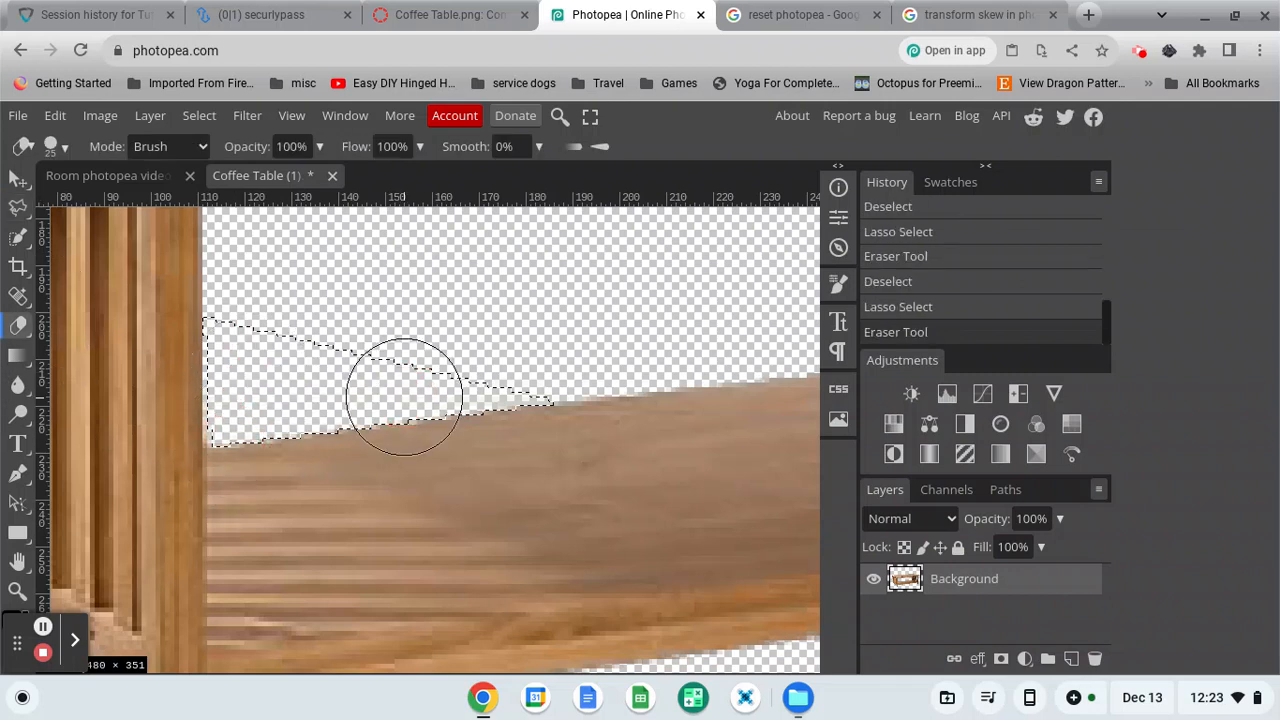
key(ctrl+d)
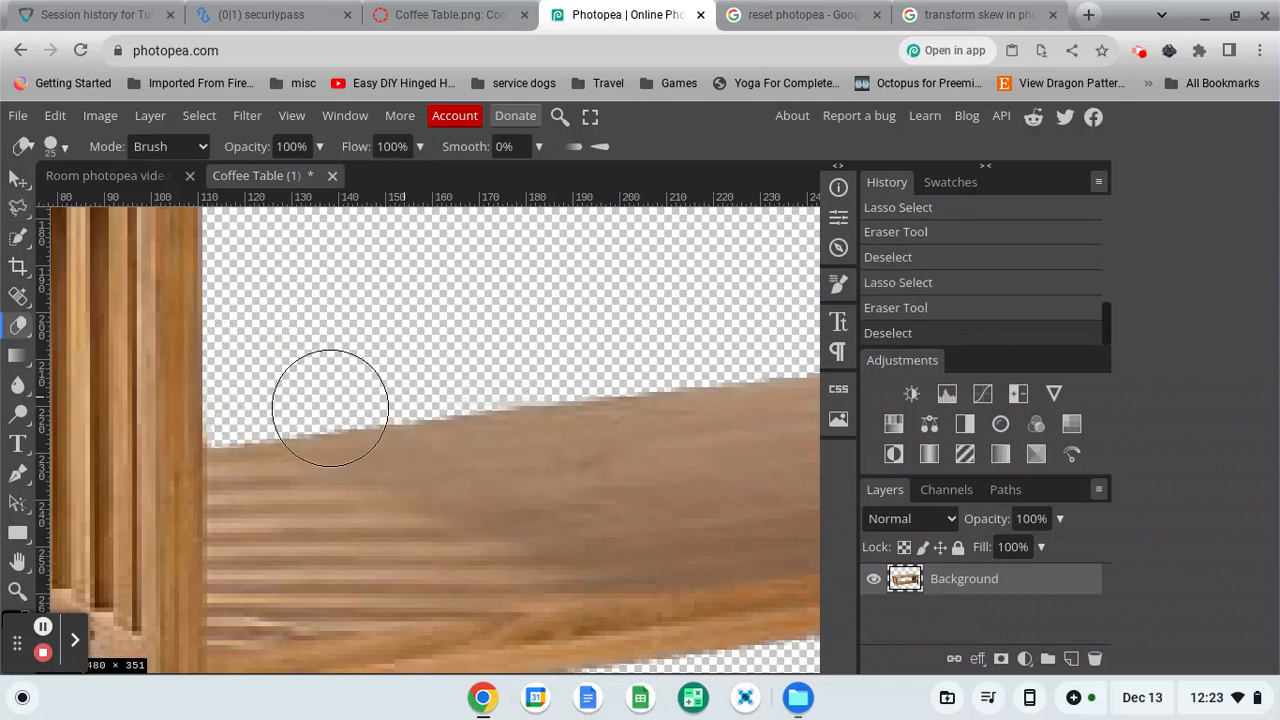
Select the leftover baseboard strip between the table's right leg and the image edge with a free Rectangle Select.
click(18, 562)
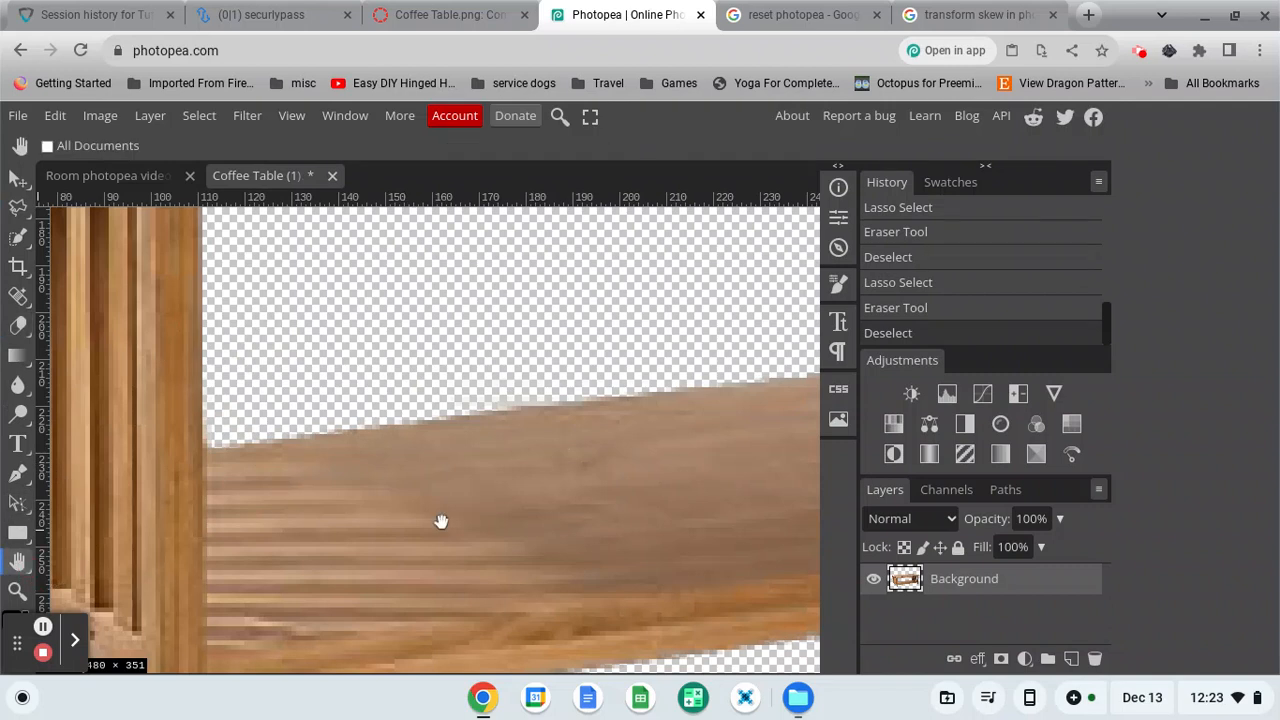
drag(550, 518, 62, 560)
drag(616, 473, 70, 508)
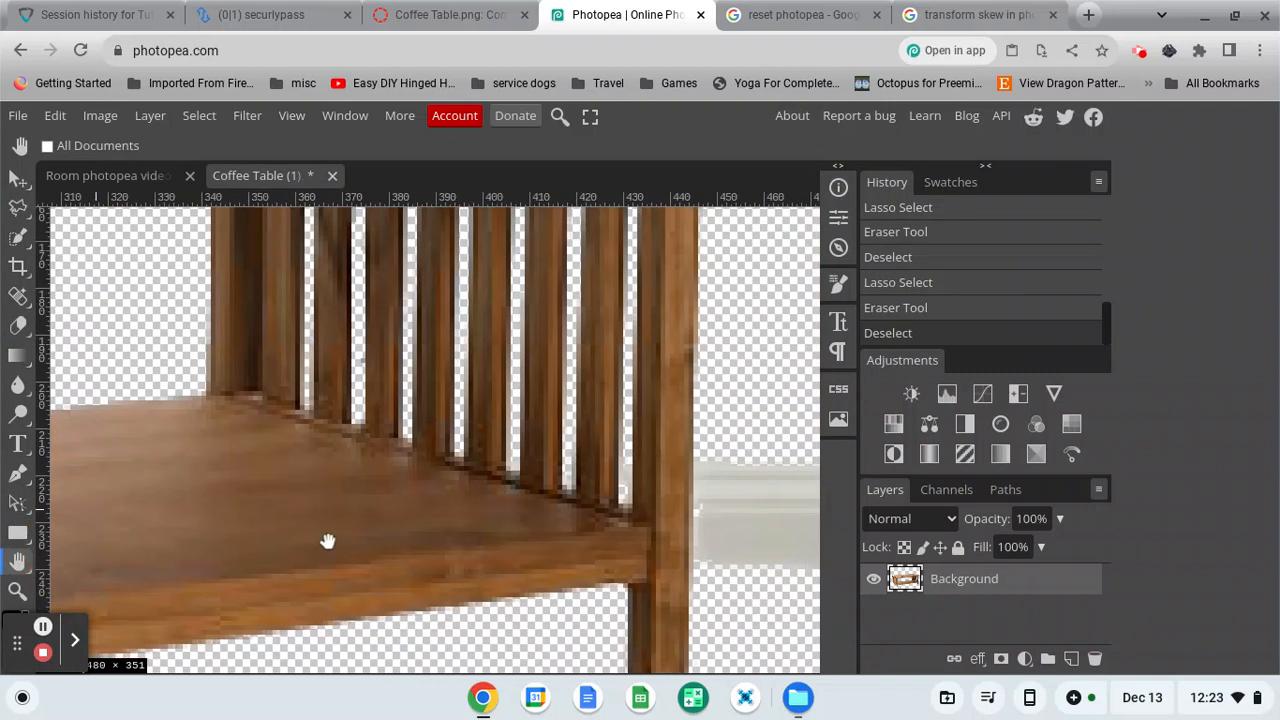
drag(551, 527, 303, 381)
drag(347, 432, 285, 357)
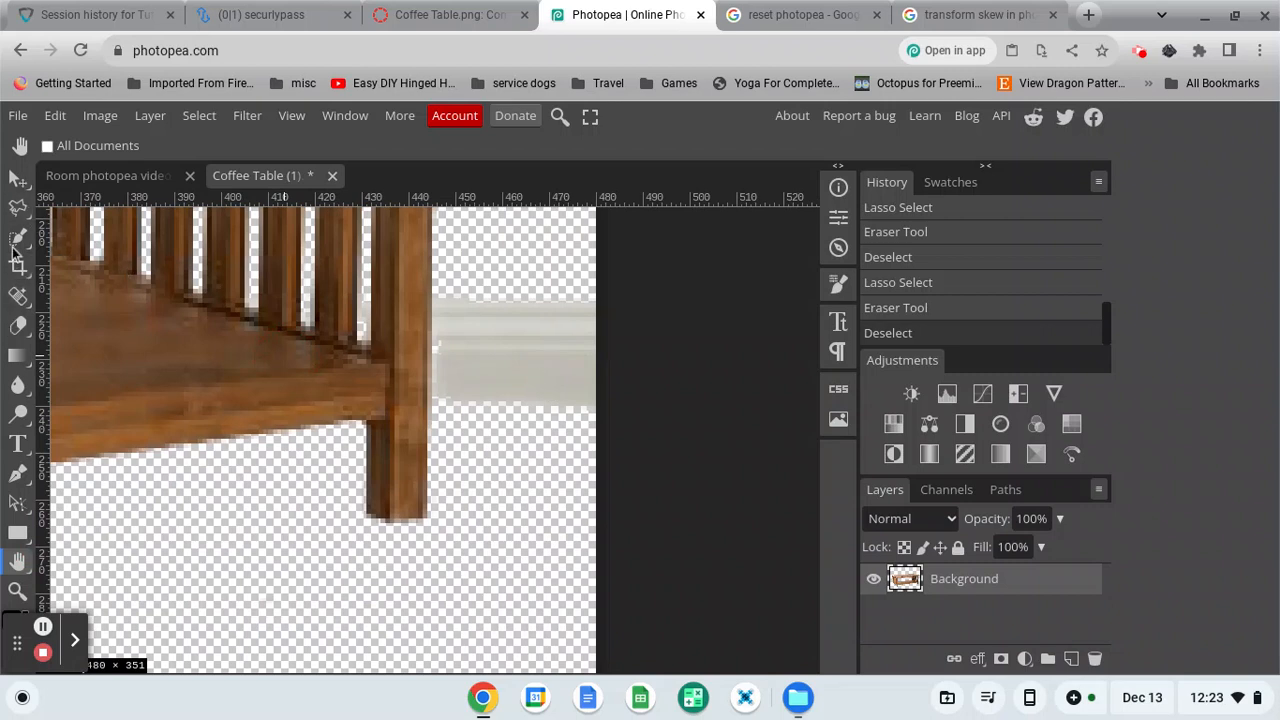
click(19, 209)
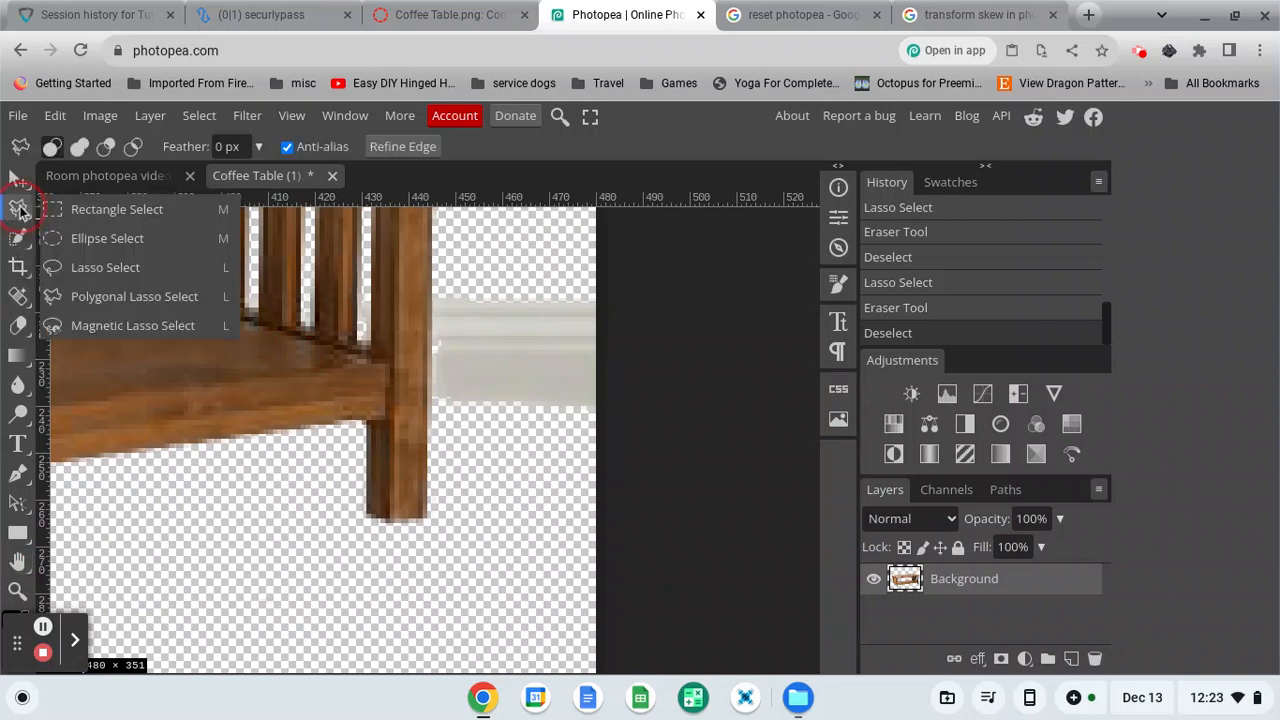
click(108, 212)
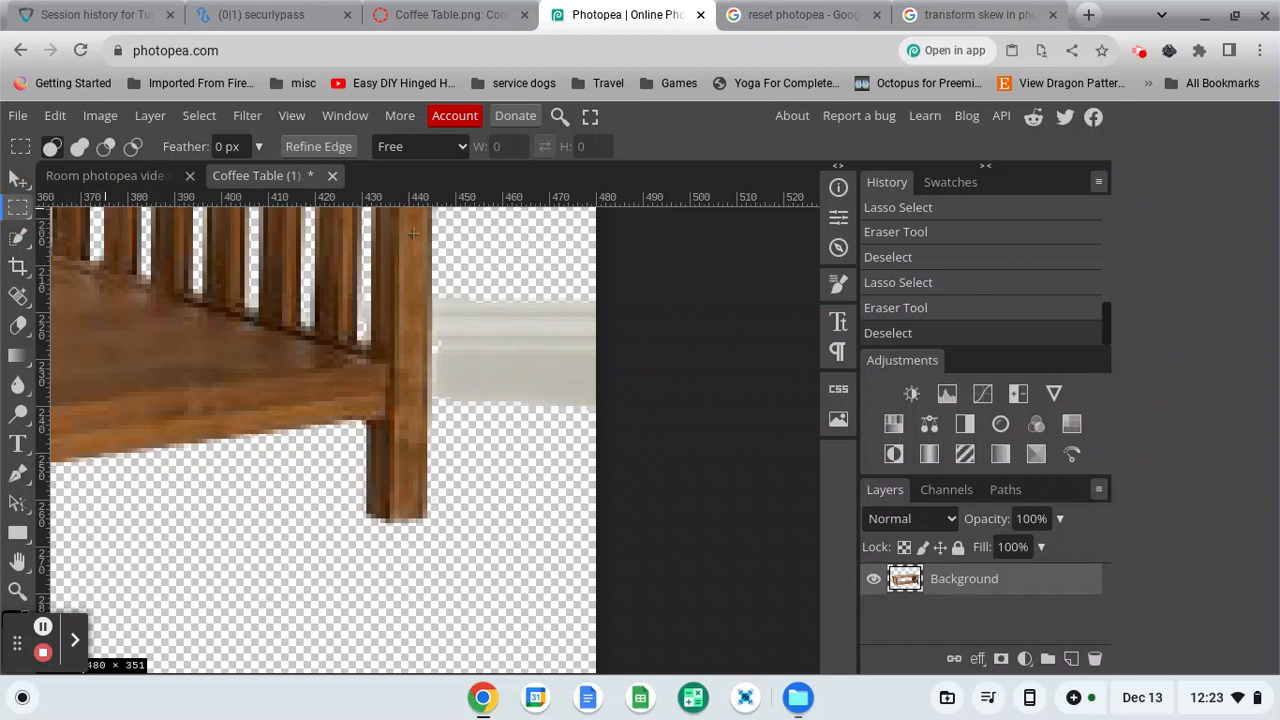
click(454, 370)
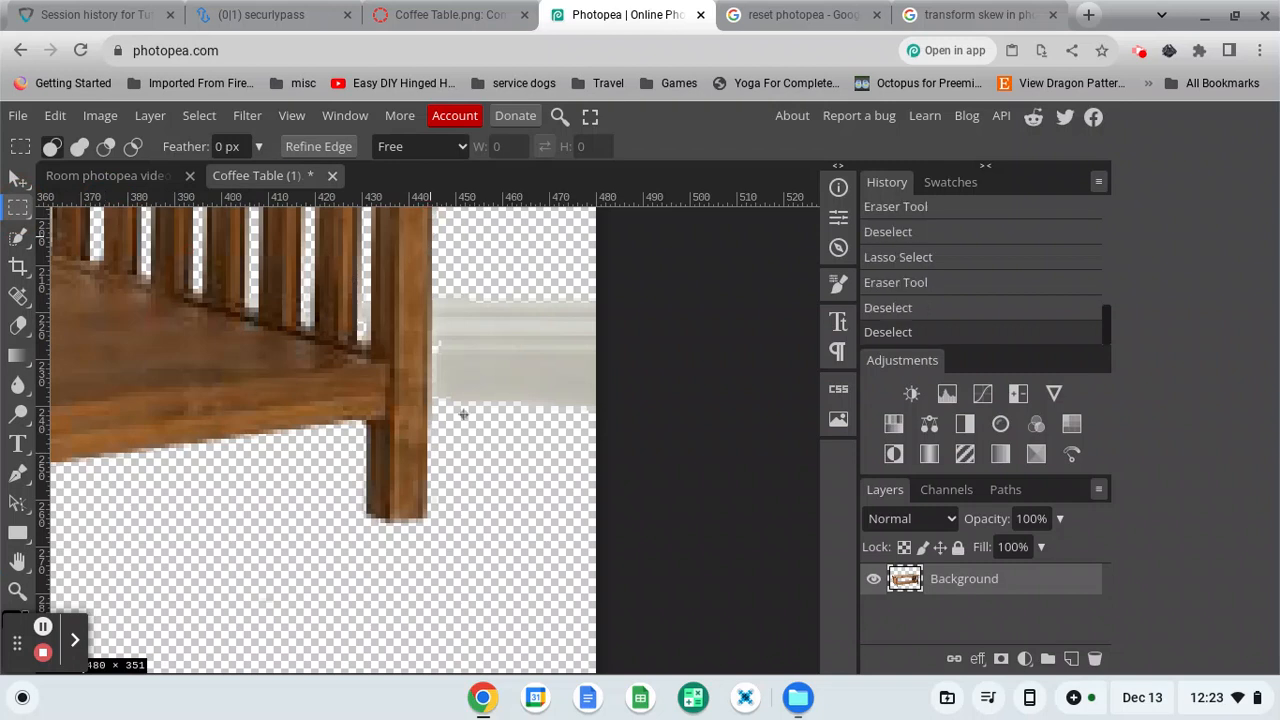
drag(430, 238, 607, 489)
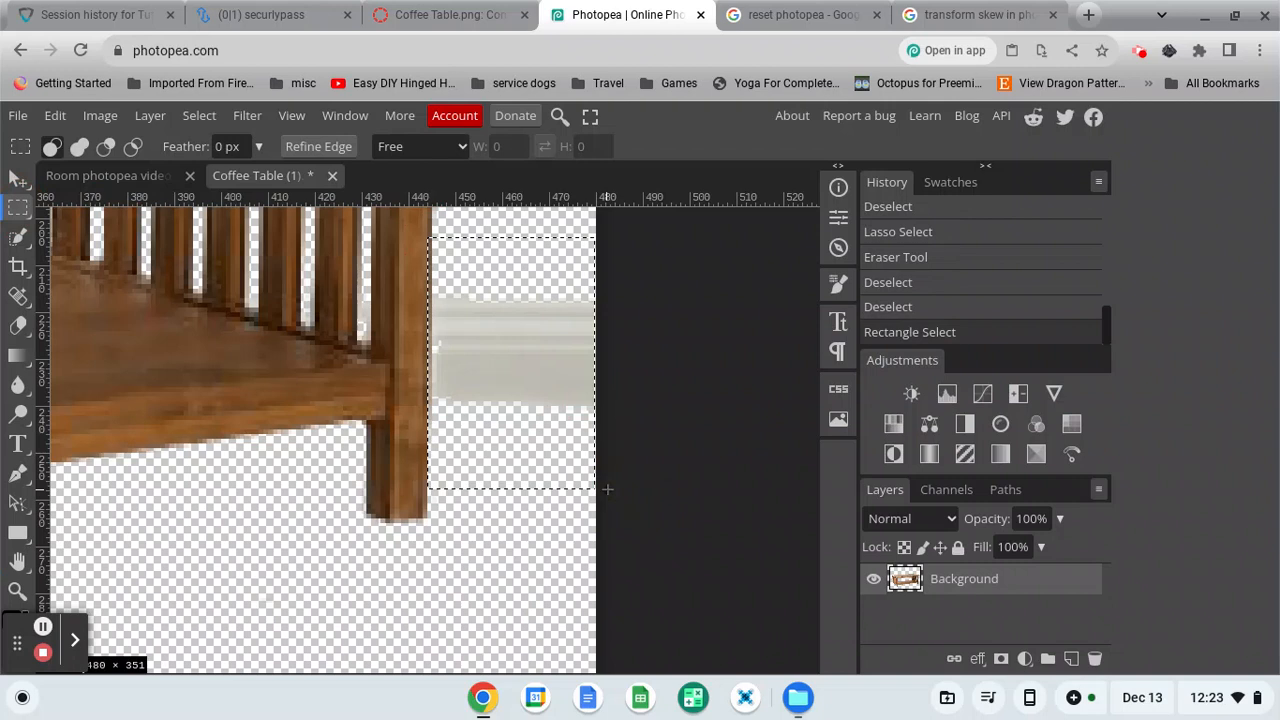
Erase the selected baseboard strip beside the table's right leg with the Eraser and clear the selection.
key(e)
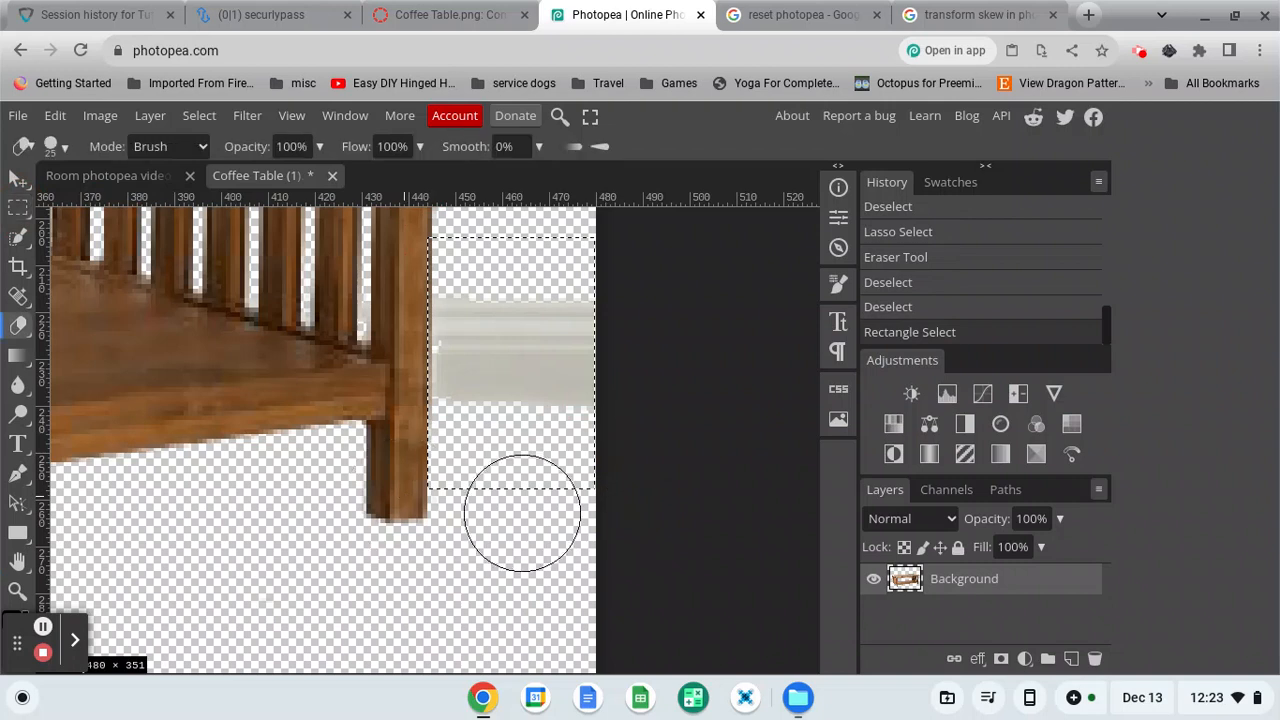
mouse_move(449, 457)
mouse_down()
mouse_move(442, 265)
mouse_move(500, 268)
mouse_move(608, 308)
mouse_move(493, 394)
mouse_move(584, 421)
mouse_move(596, 328)
mouse_move(490, 462)
mouse_up()
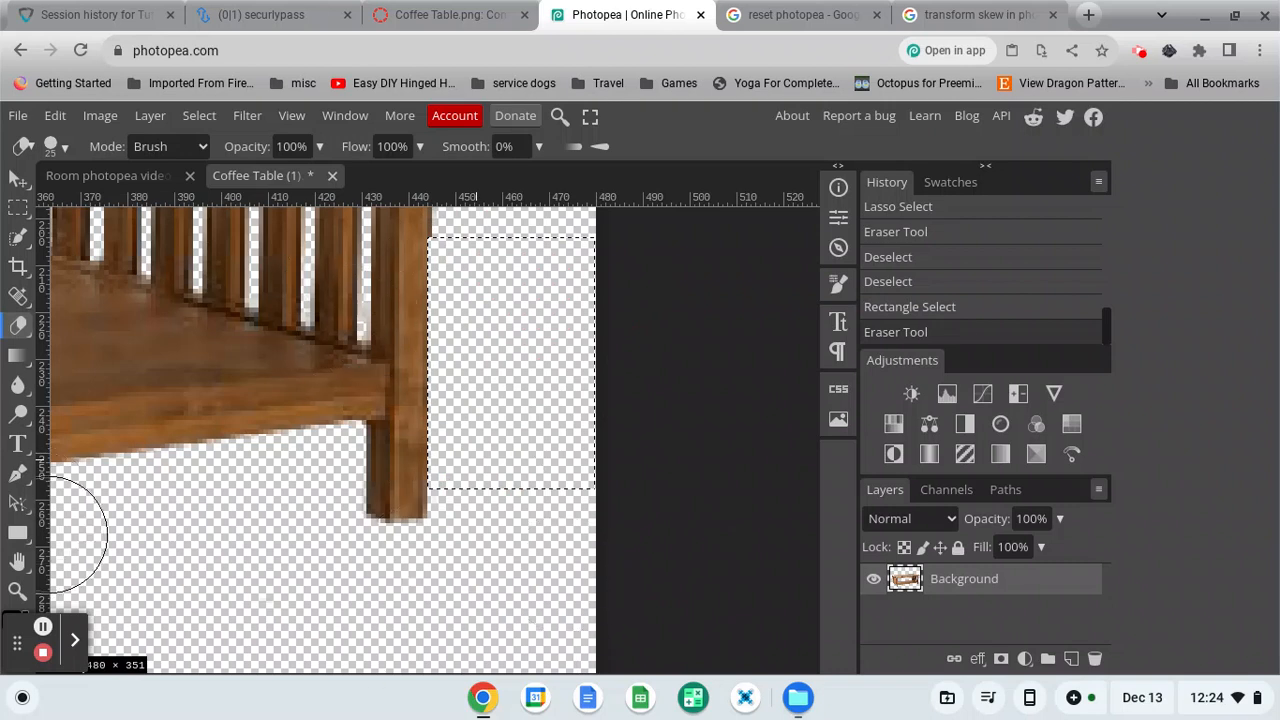
key(ctrl+d)
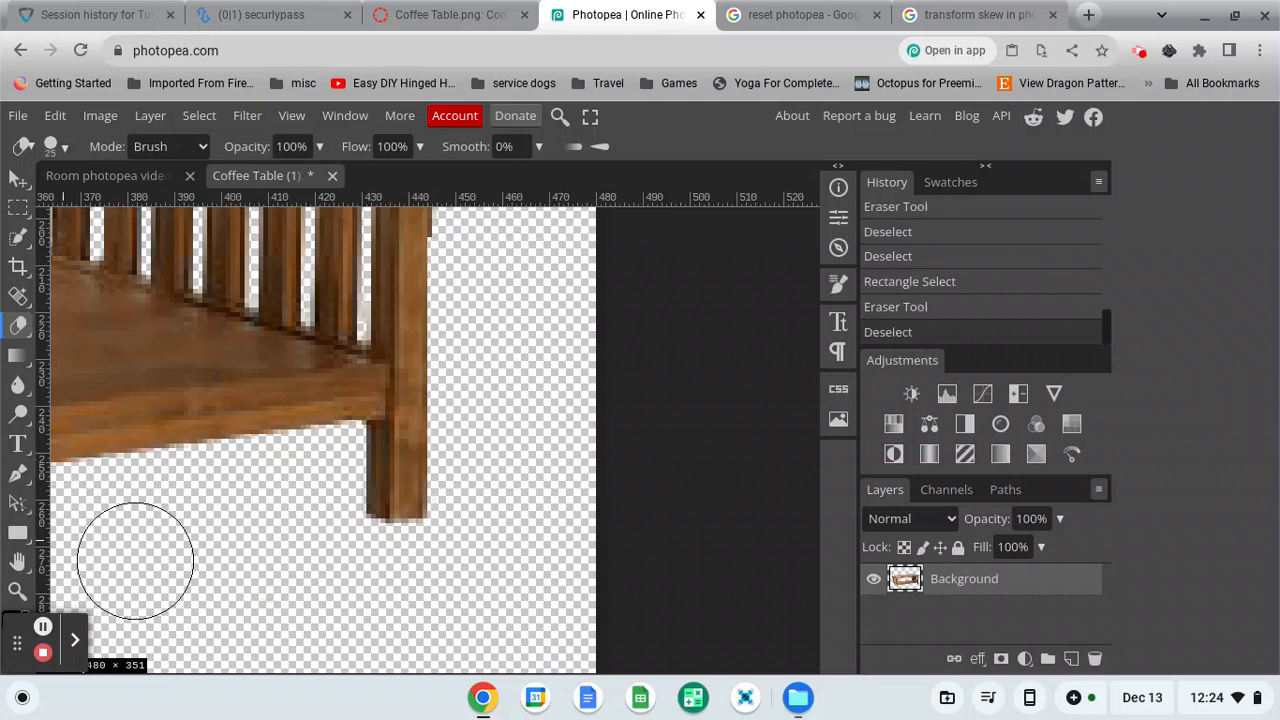
Erase the leftover background in the gap between the last slat and the front right leg with the Eraser at brush size 1.
click(18, 562)
click(273, 467)
drag(273, 467, 534, 529)
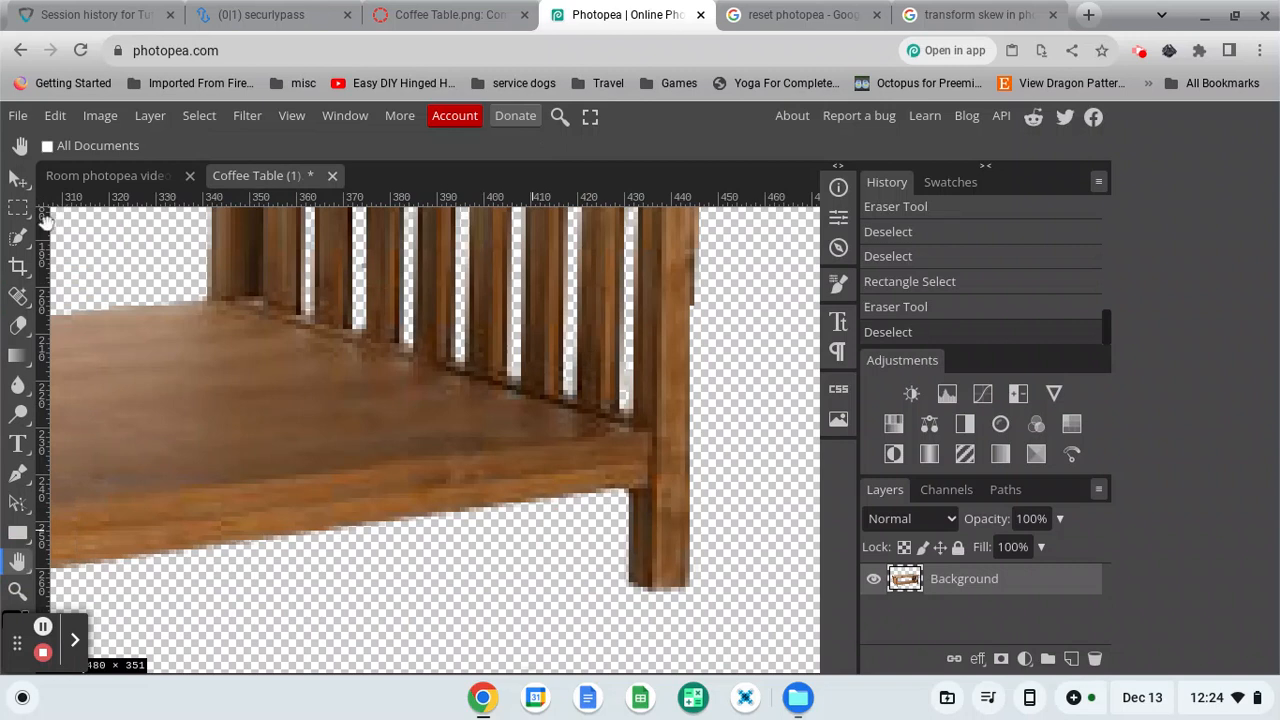
click(18, 325)
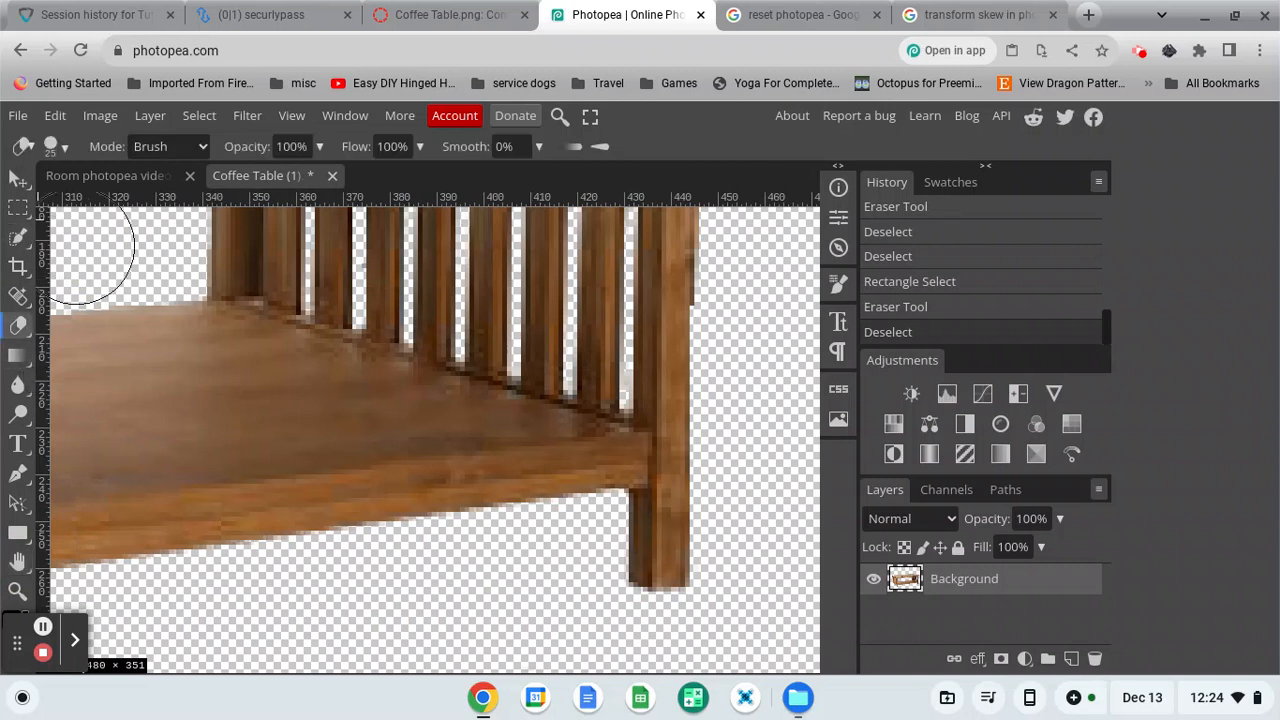
click(205, 147)
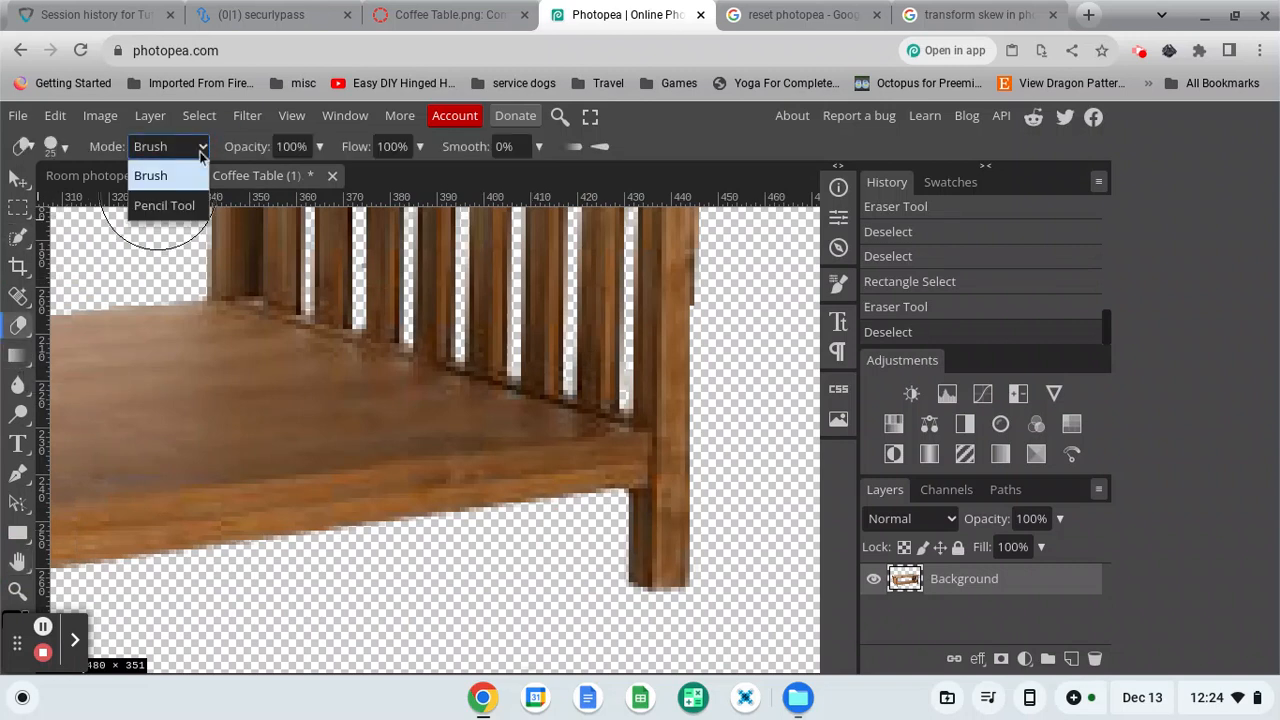
click(155, 186)
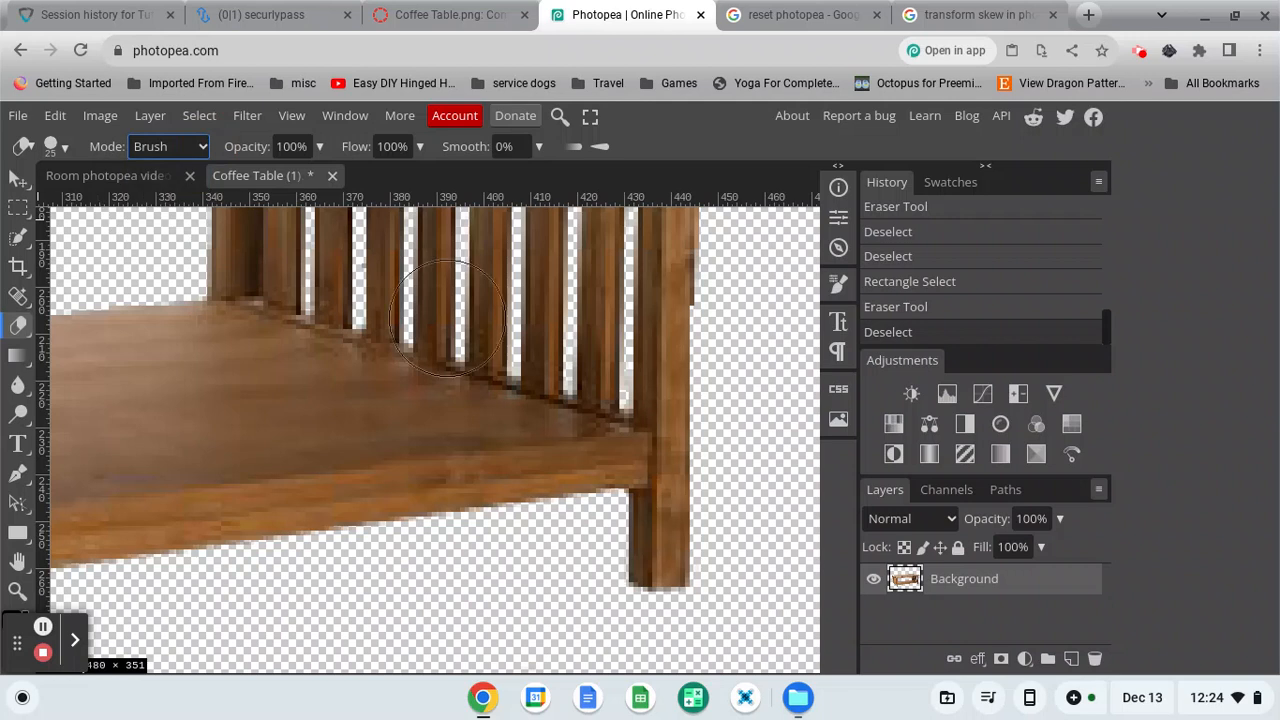
key(bracketleft)
key(bracketleft)
key(bracketleft)
key(bracketleft)
key(bracketleft)
click(17, 590)
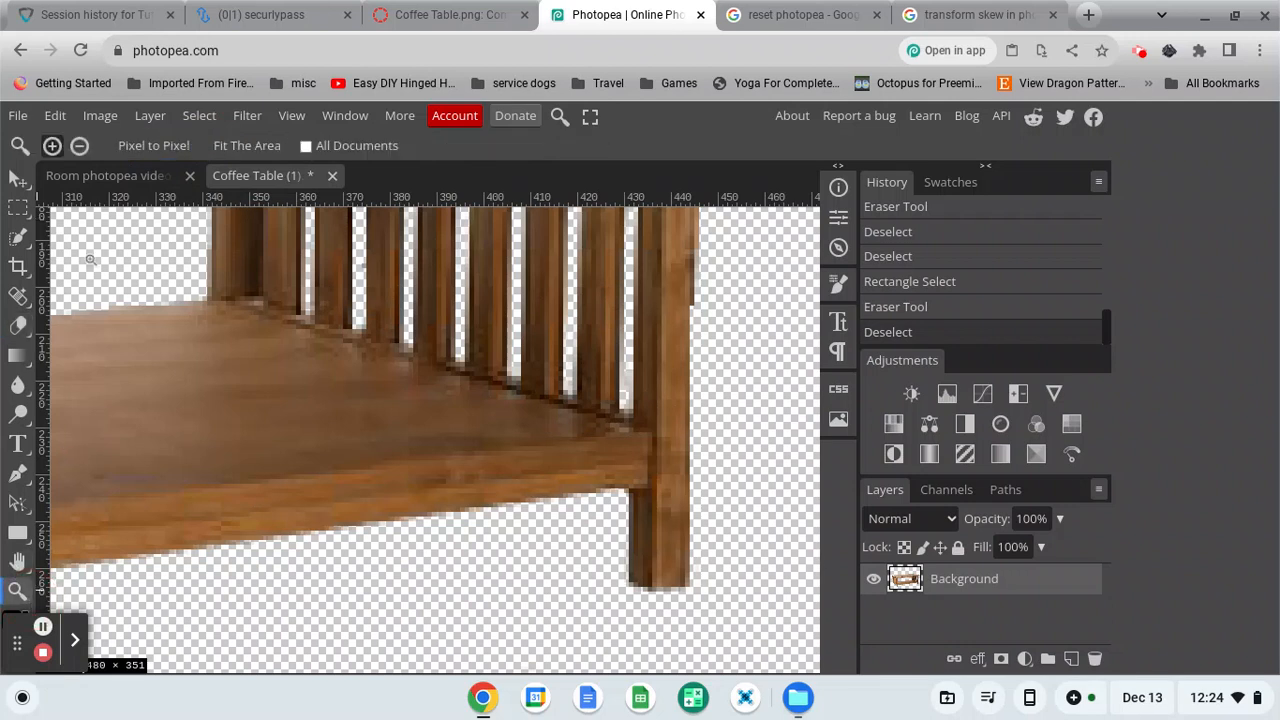
click(614, 389)
click(611, 390)
click(611, 390)
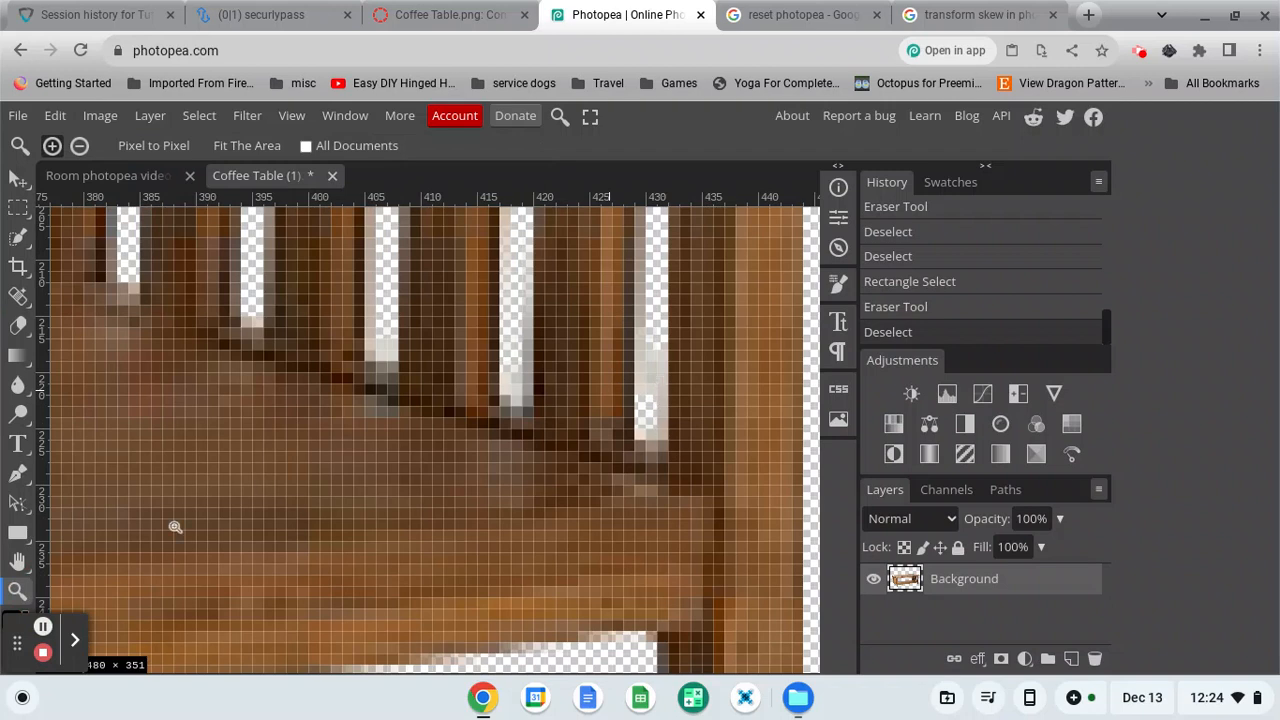
click(17, 325)
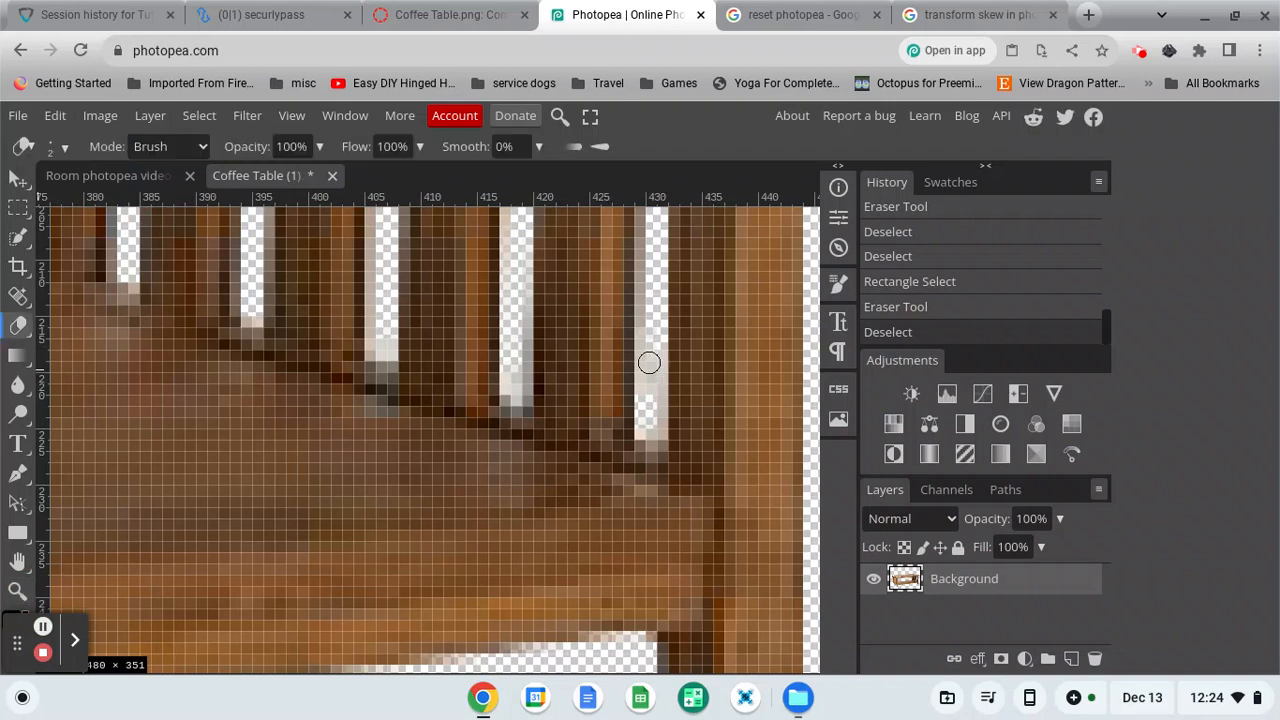
key(bracketleft)
mouse_move(649, 347)
mouse_down()
mouse_move(654, 417)
mouse_move(638, 373)
mouse_move(655, 323)
mouse_move(651, 421)
mouse_up()
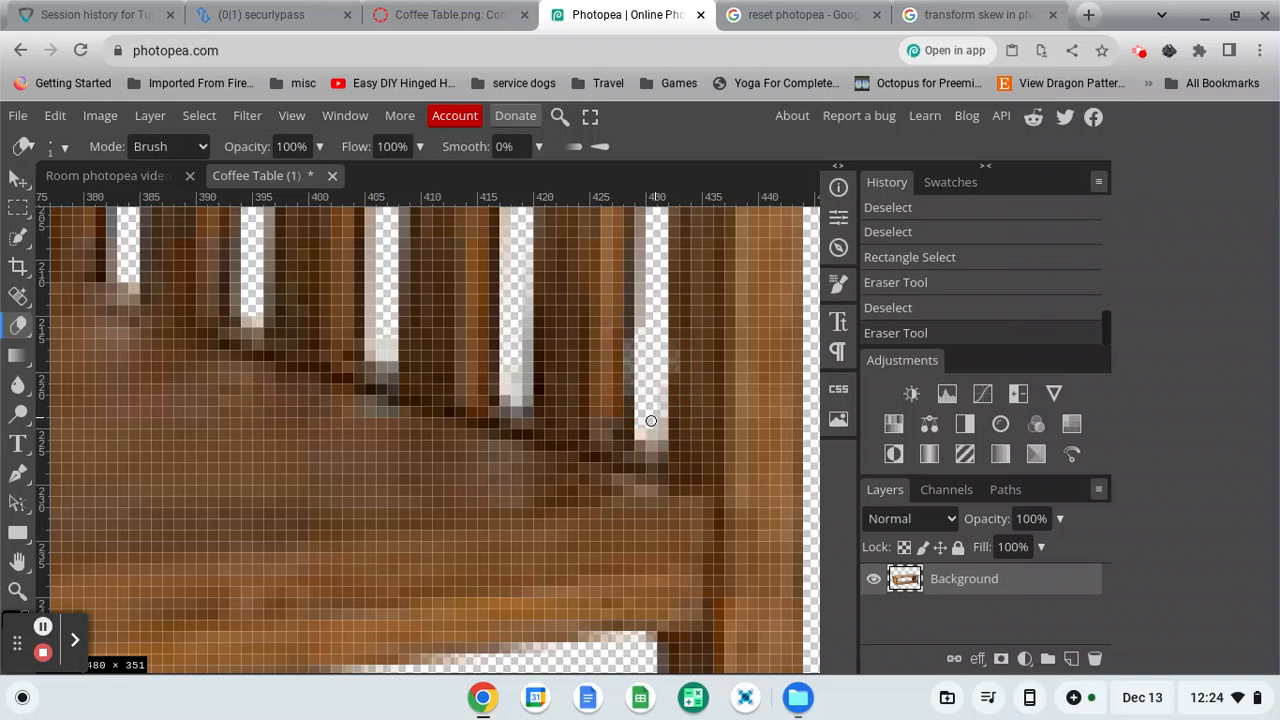
key(ctrl+0)
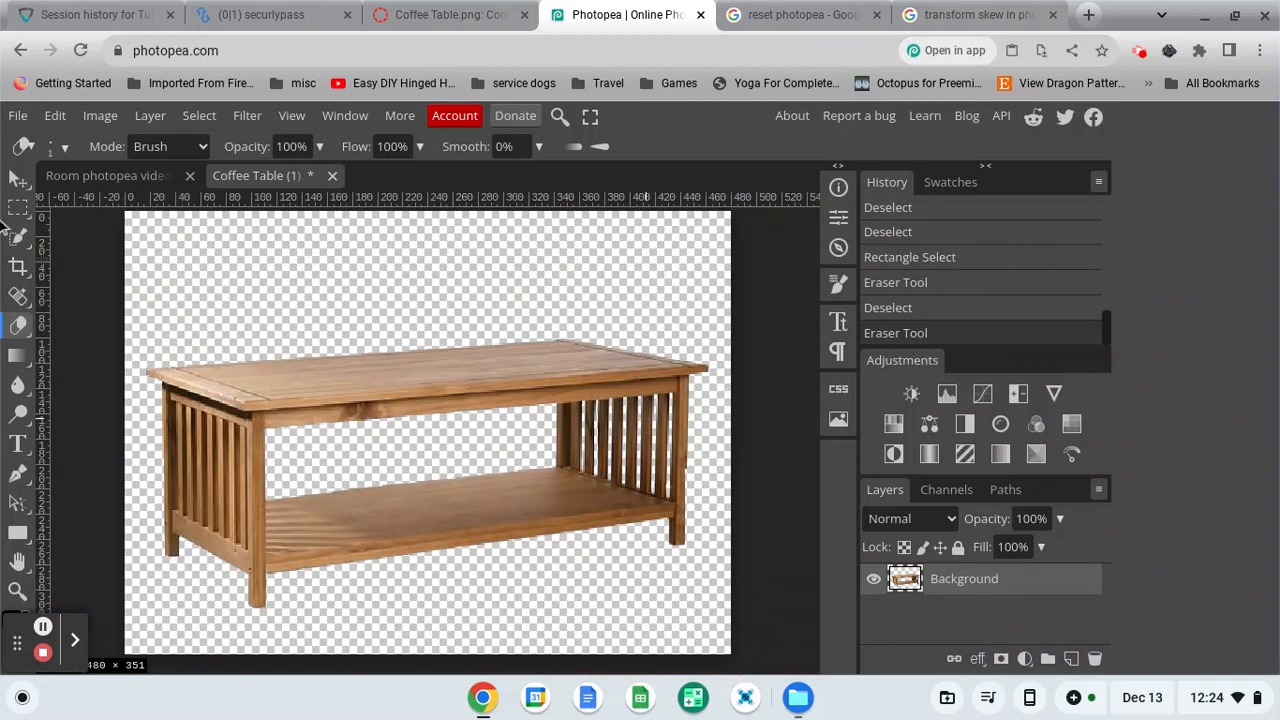
Copy the whole cut-out coffee table image into the room document and place it on the carpet in front of the sofa.
click(20, 182)
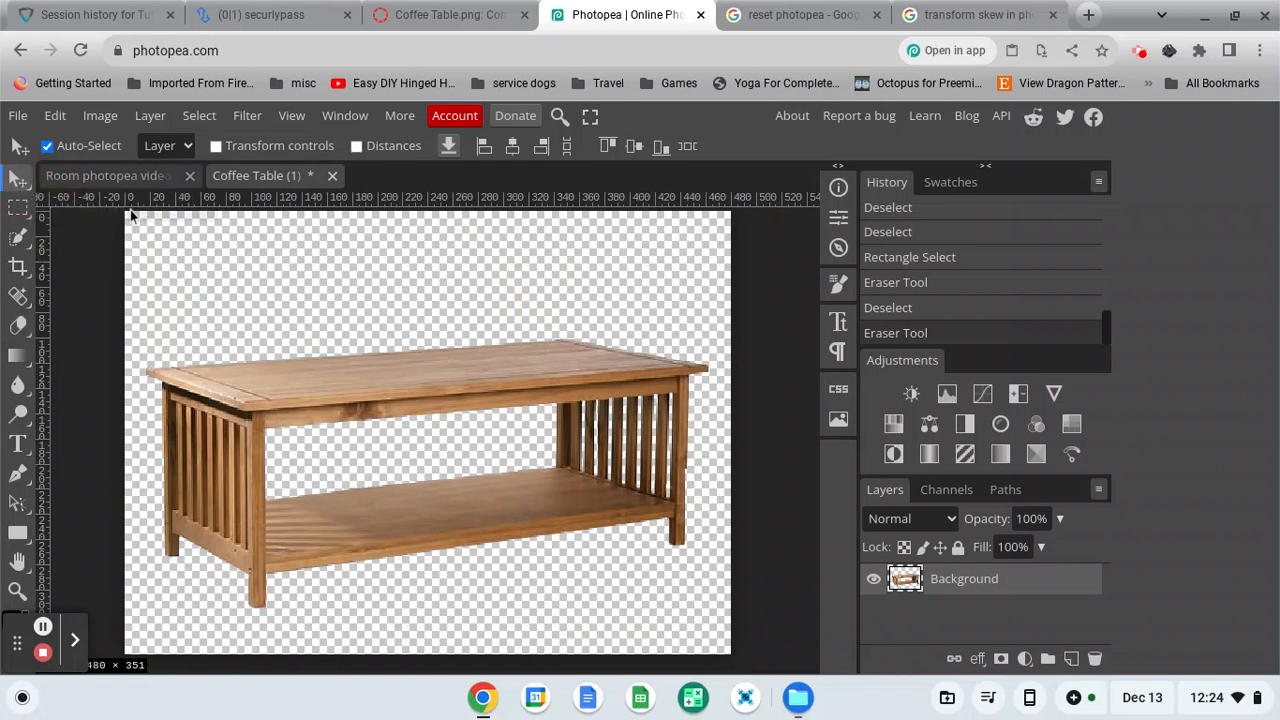
key(ctrl+a)
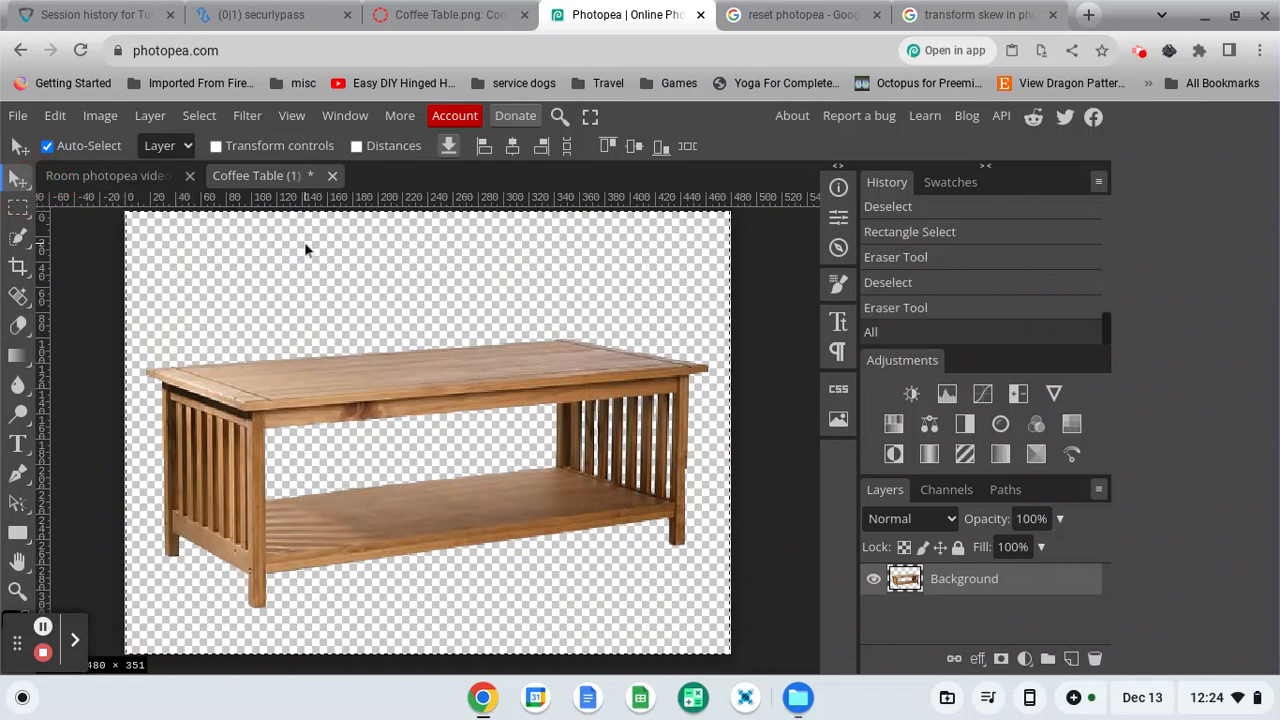
click(139, 180)
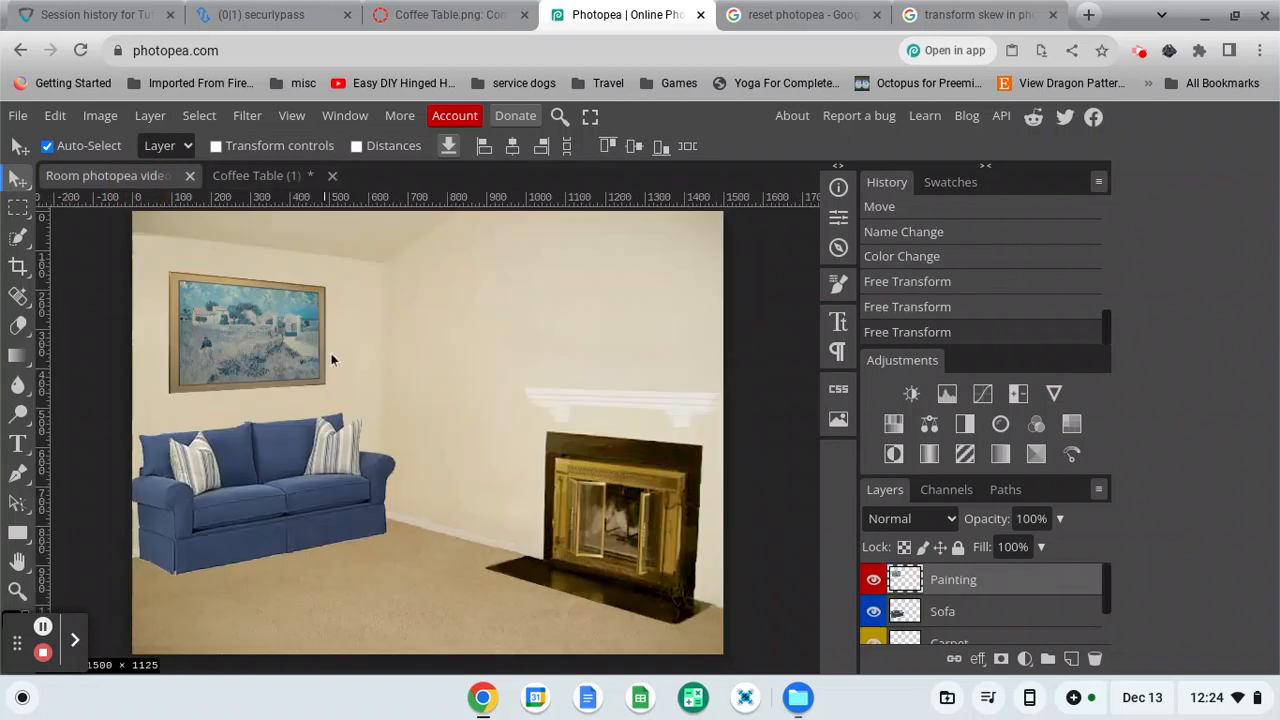
key(ctrl+v)
drag(422, 403, 302, 538)
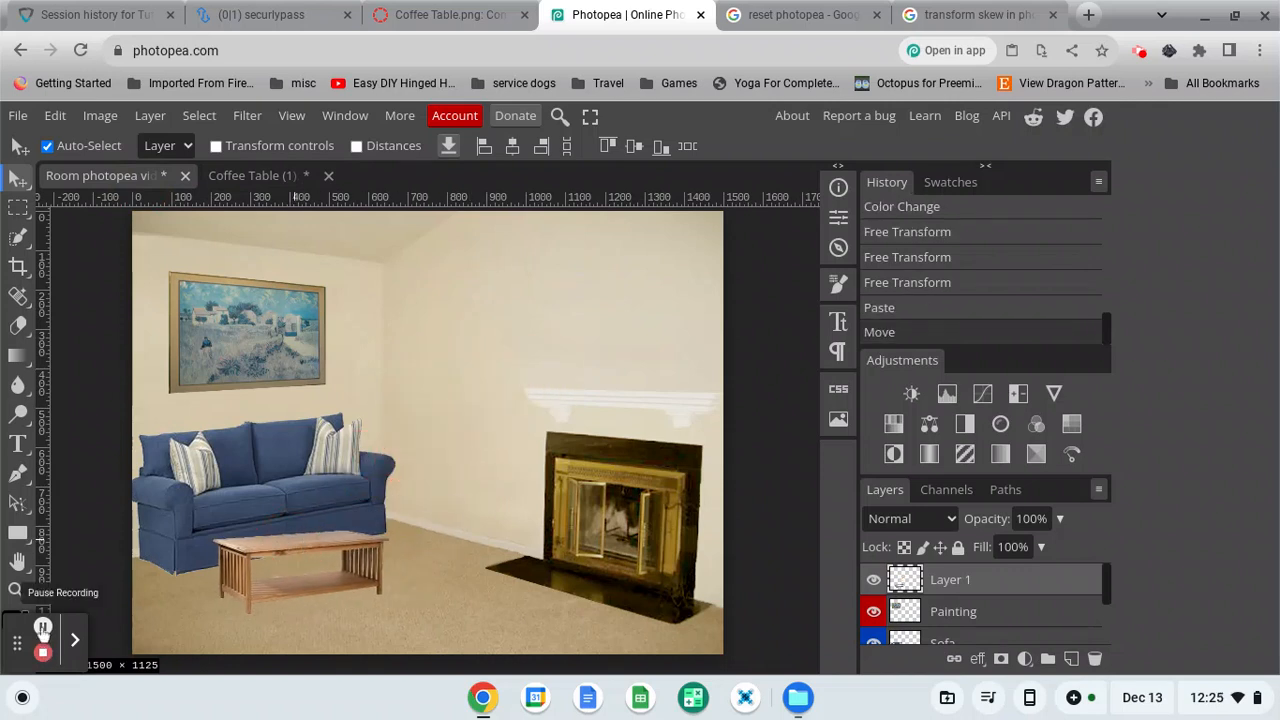
click(43, 627)
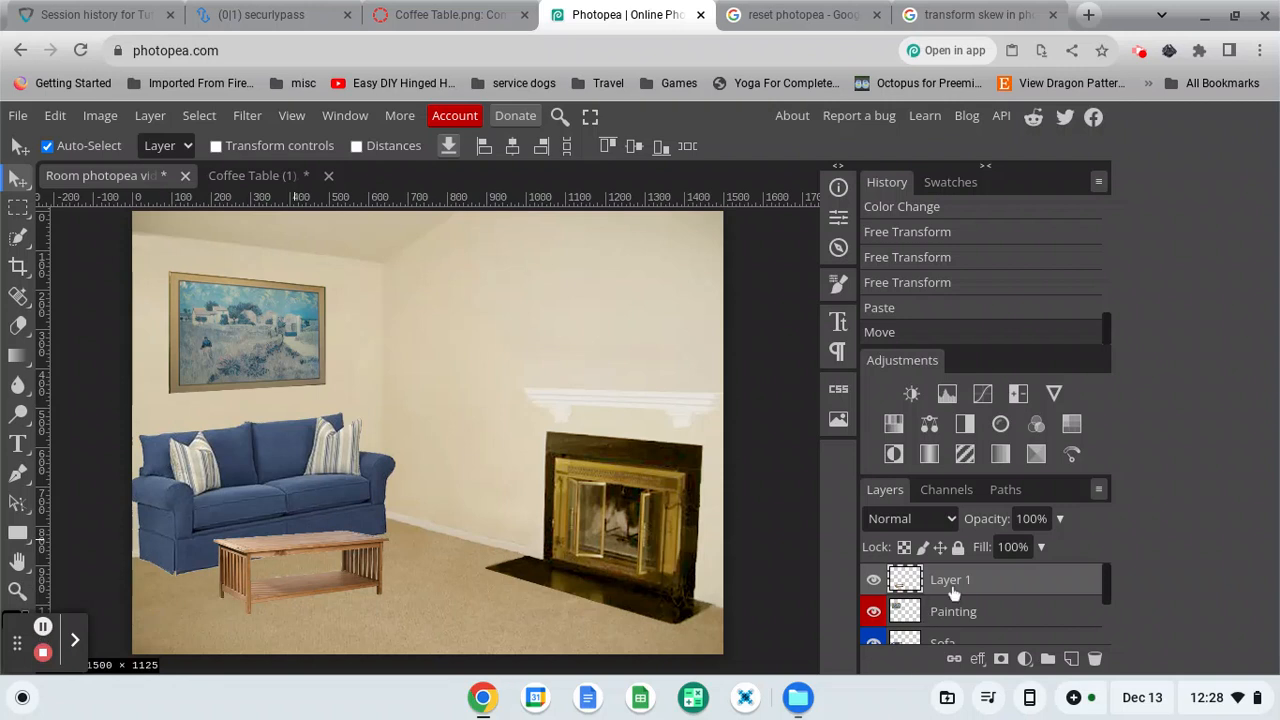
Rename the pasted table layer as Coffee Table and give it the Gray colour label.
double_click(954, 582)
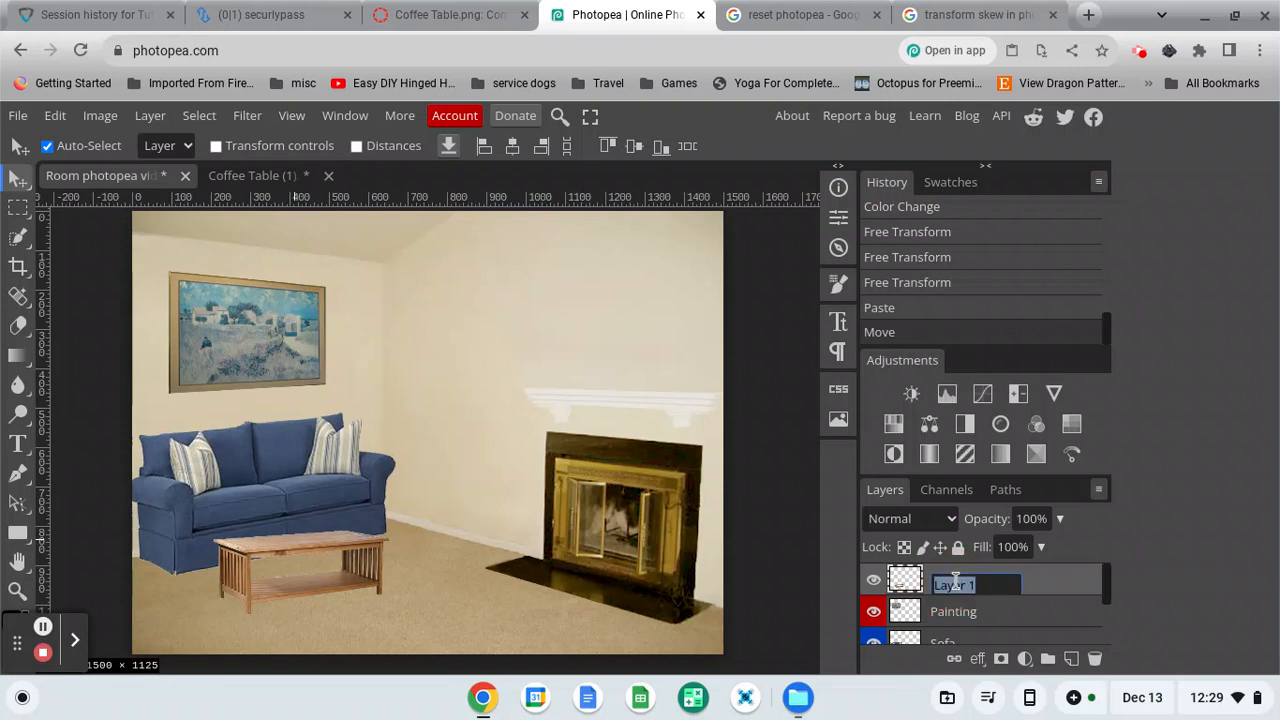
text(Coffee Table)
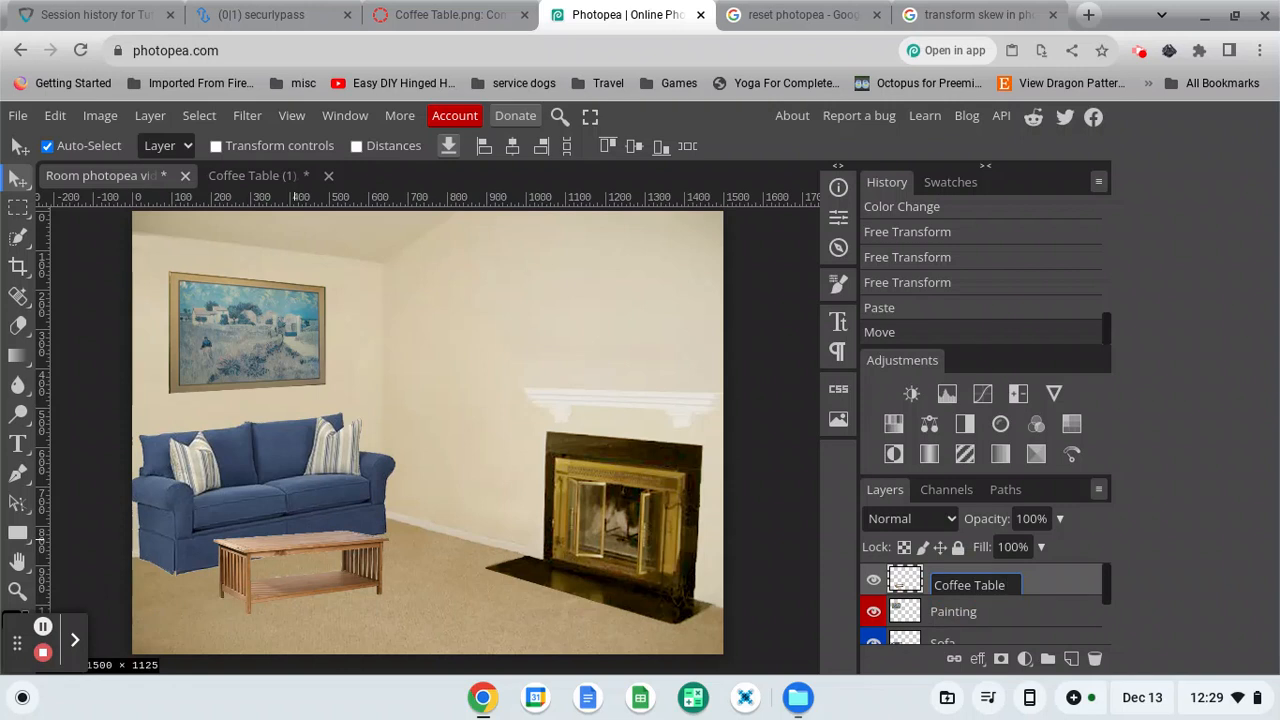
key(Return)
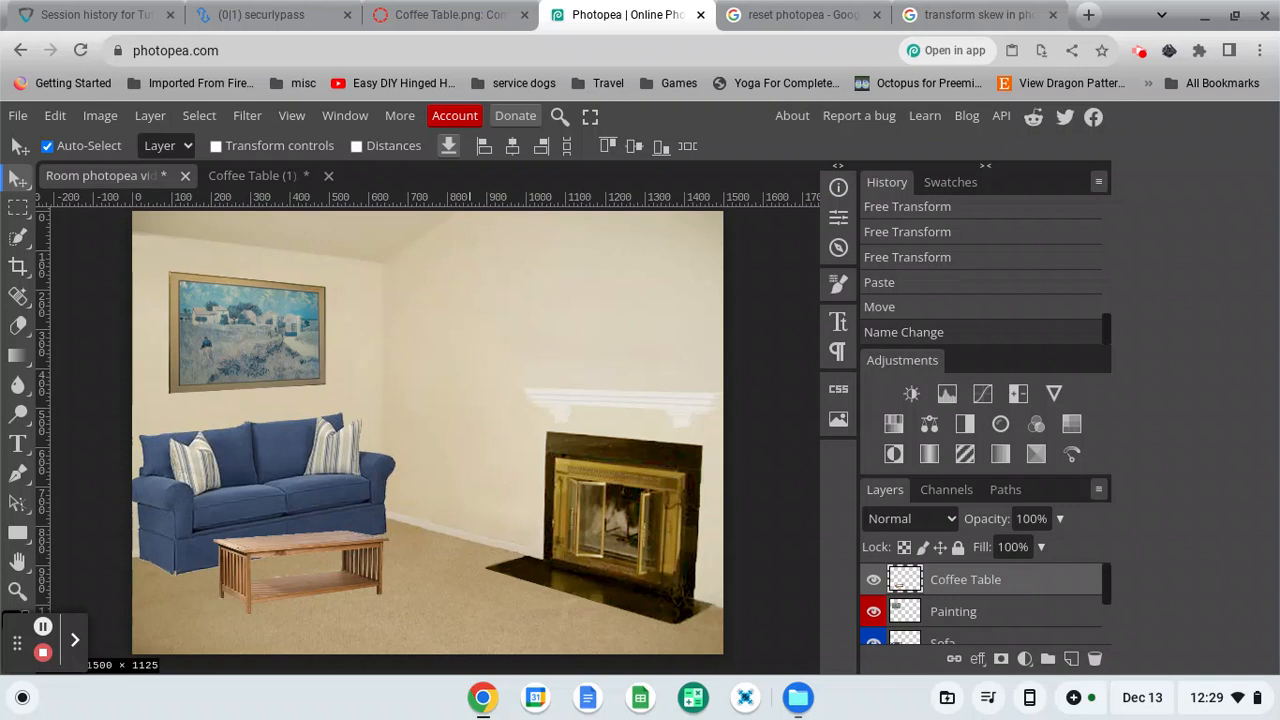
right_click(1031, 585)
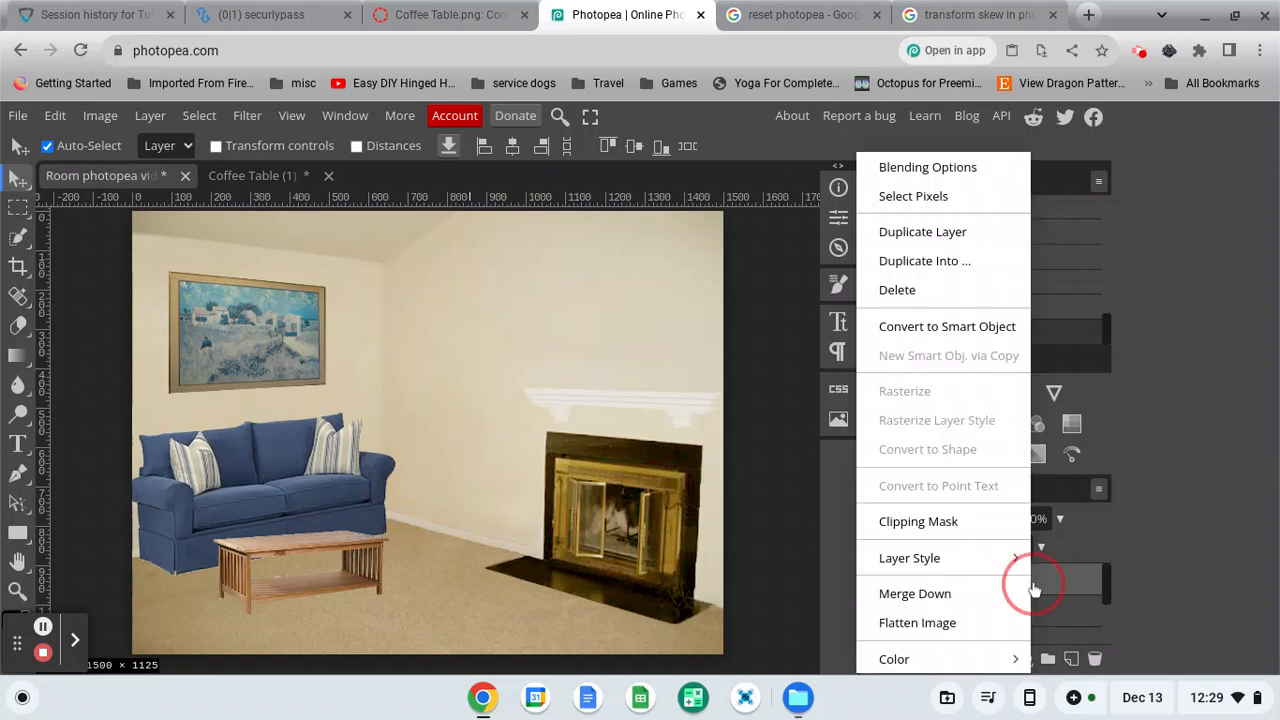
mouse_move(974, 664)
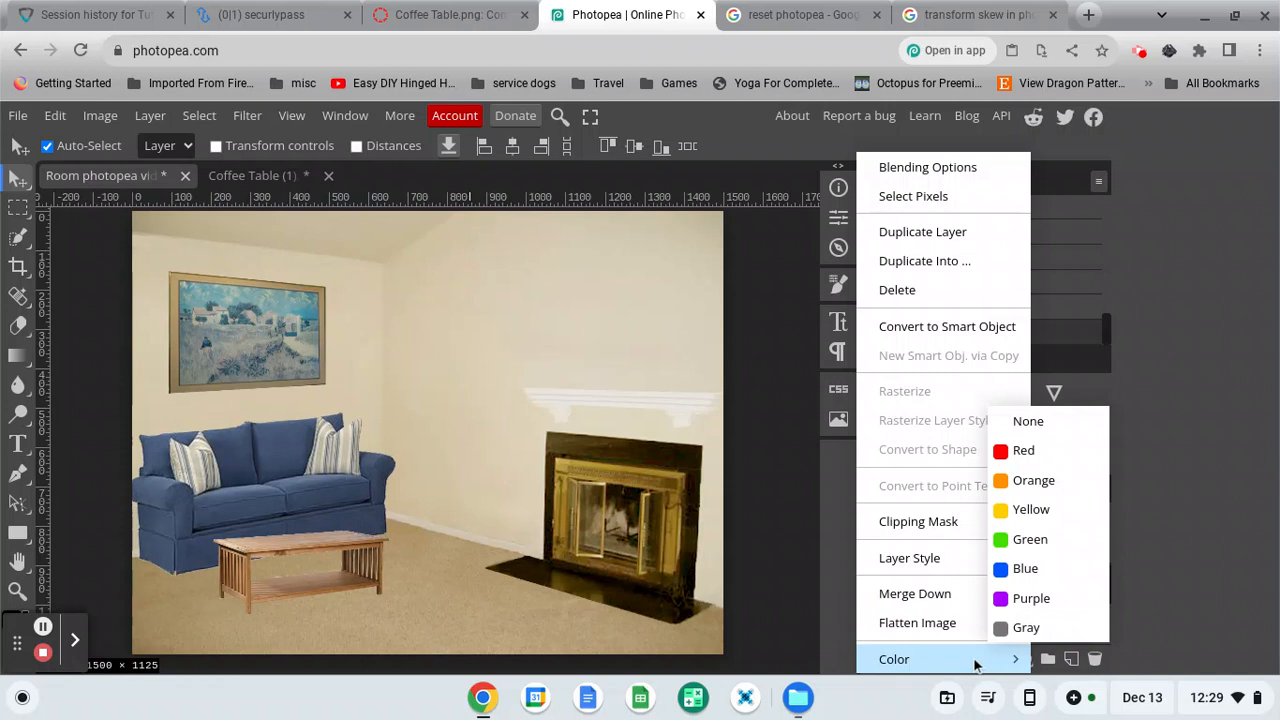
click(1030, 640)
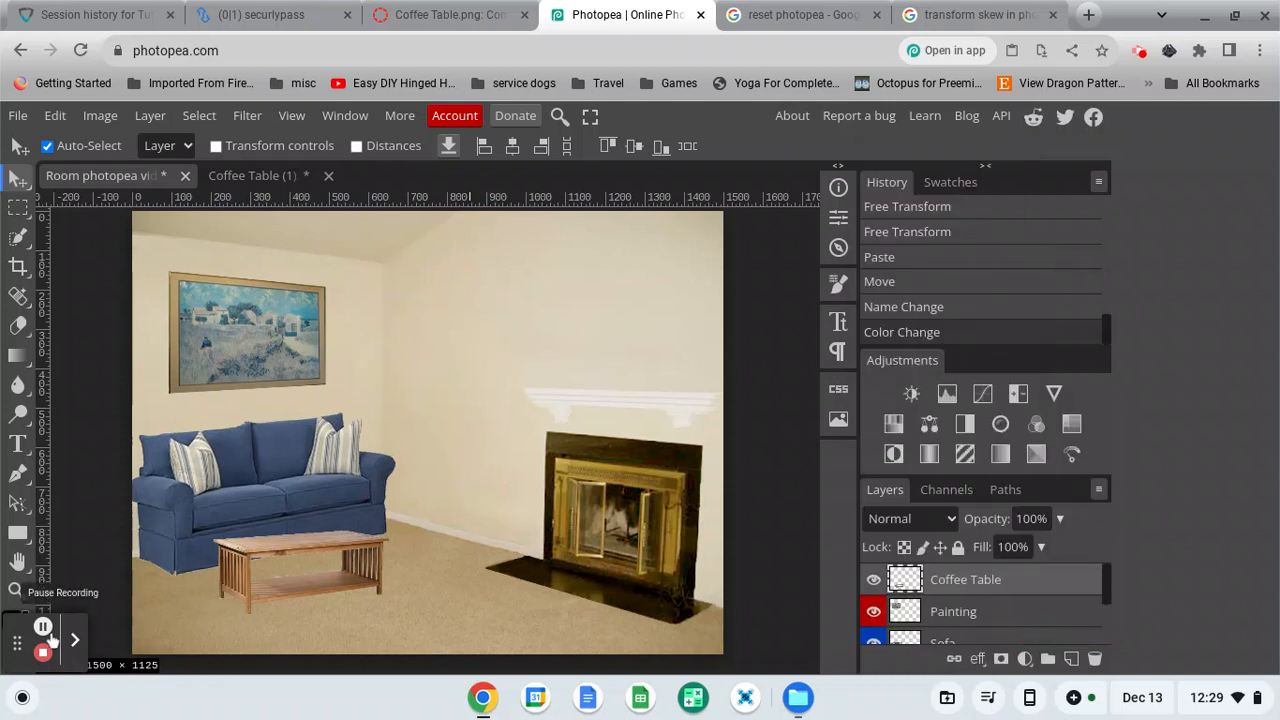
click(42, 625)
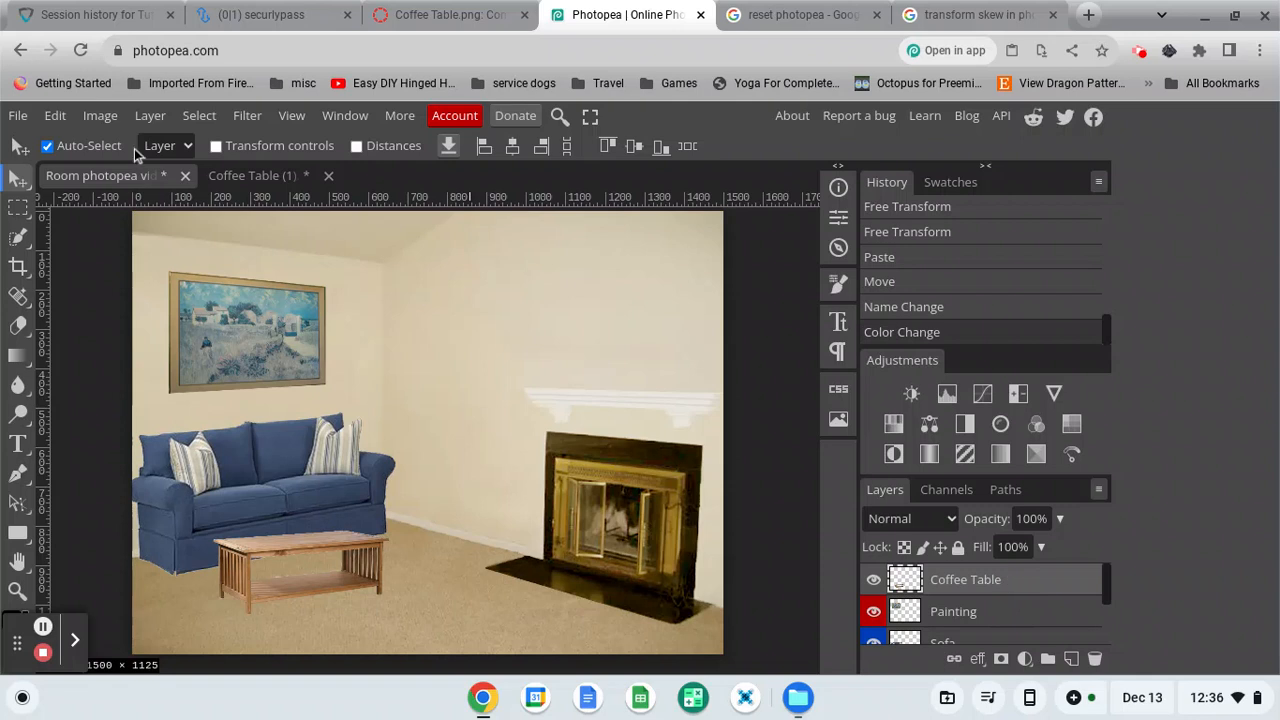
Skew the Coffee Table layer with Free Transform, raising its right side to an angle of about -4.8°, and apply it.
click(63, 118)
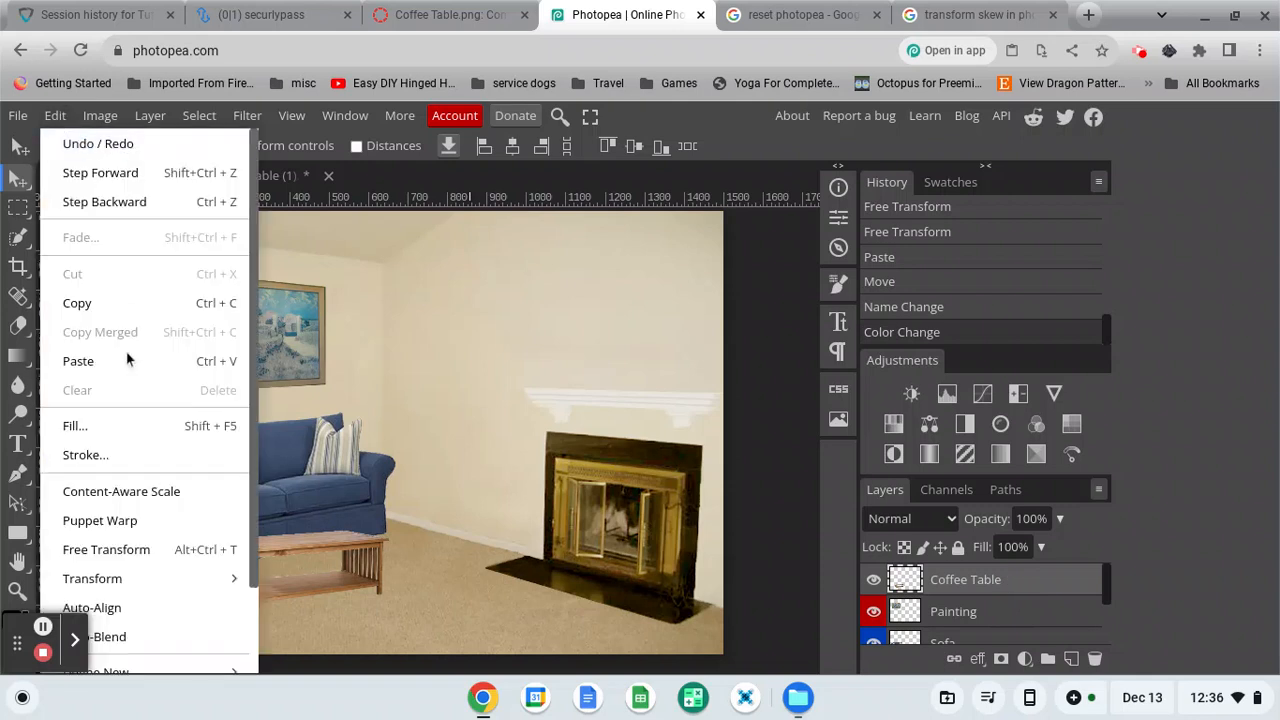
click(162, 550)
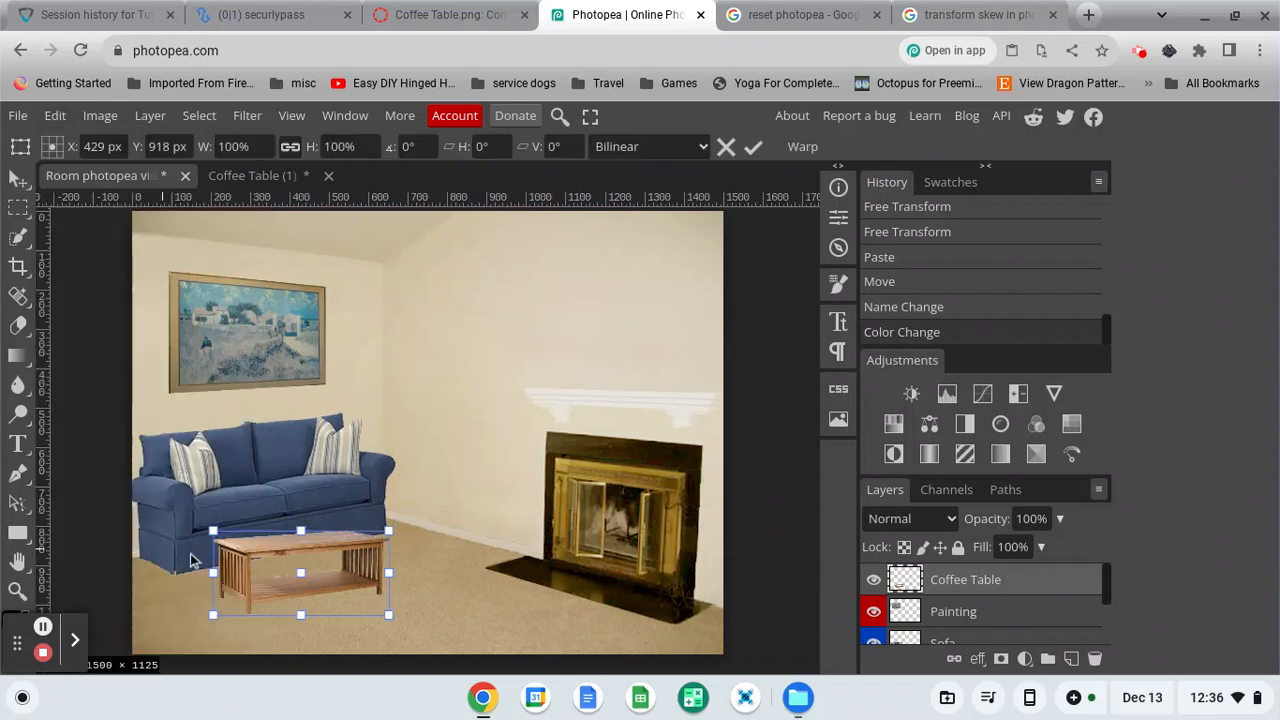
right_click(323, 562)
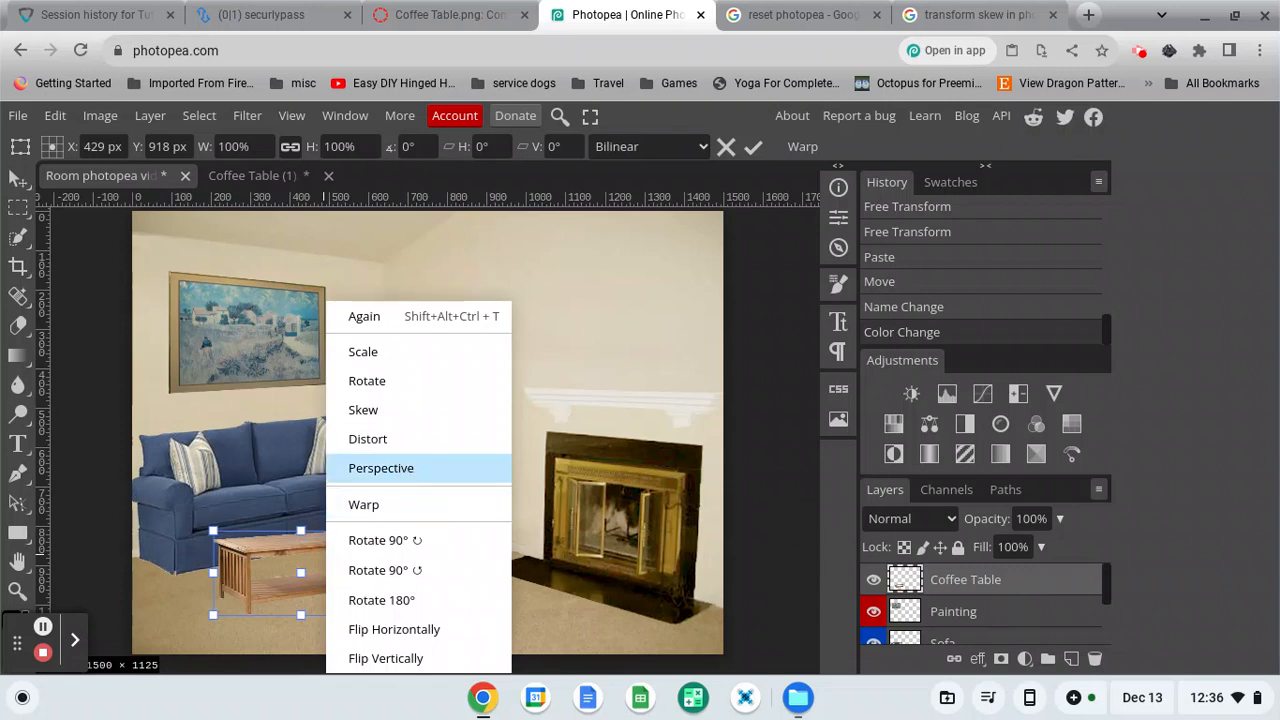
click(402, 467)
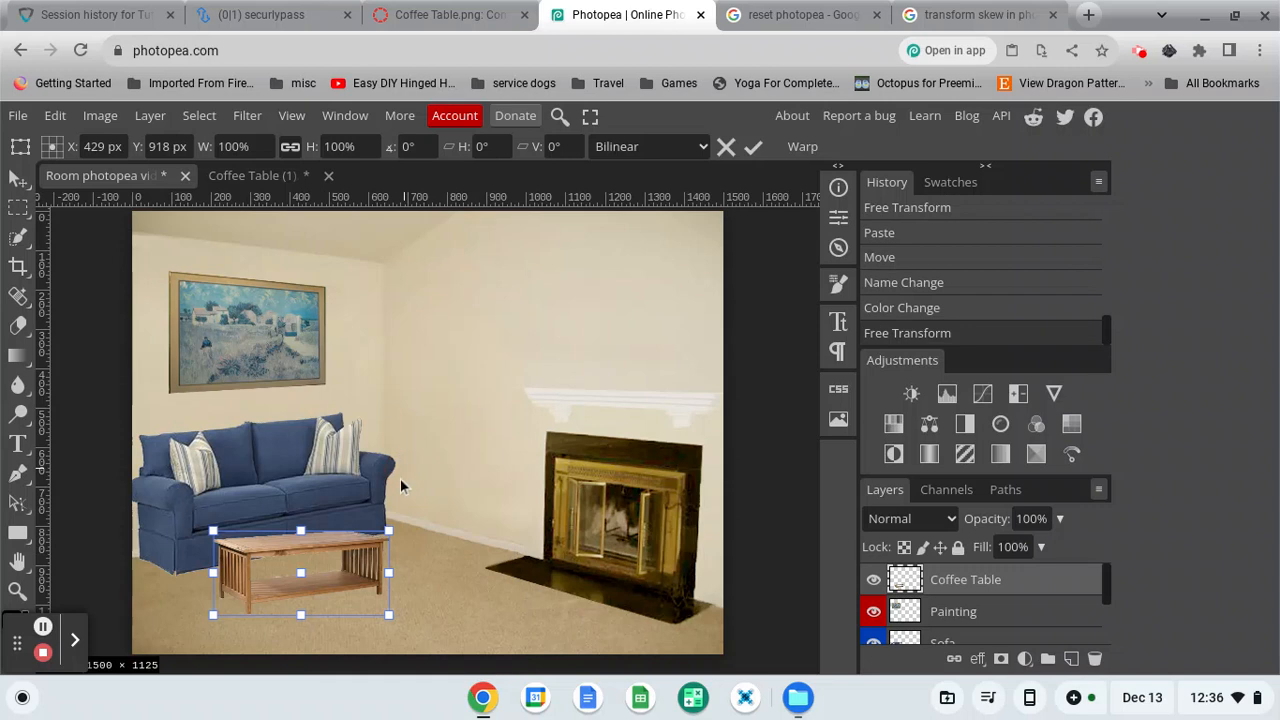
mouse_move(389, 574)
mouse_down()
mouse_move(392, 562)
mouse_move(389, 574)
mouse_up()
right_click(286, 550)
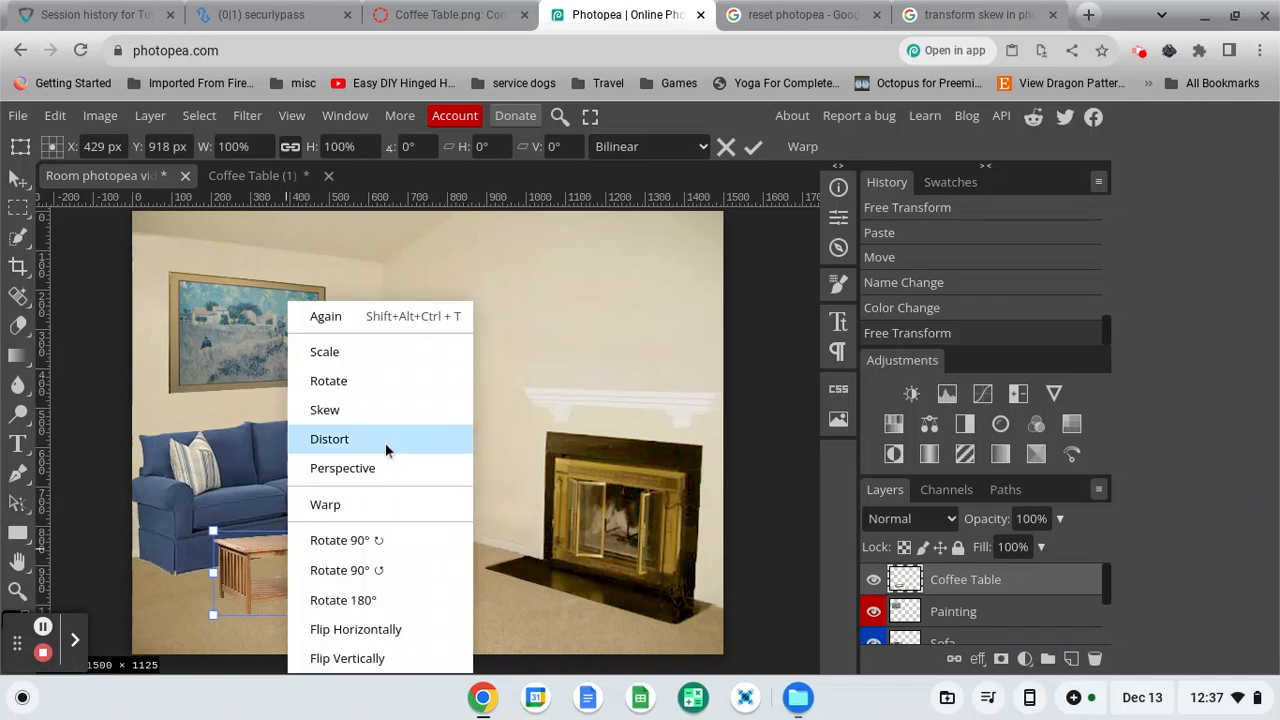
click(398, 408)
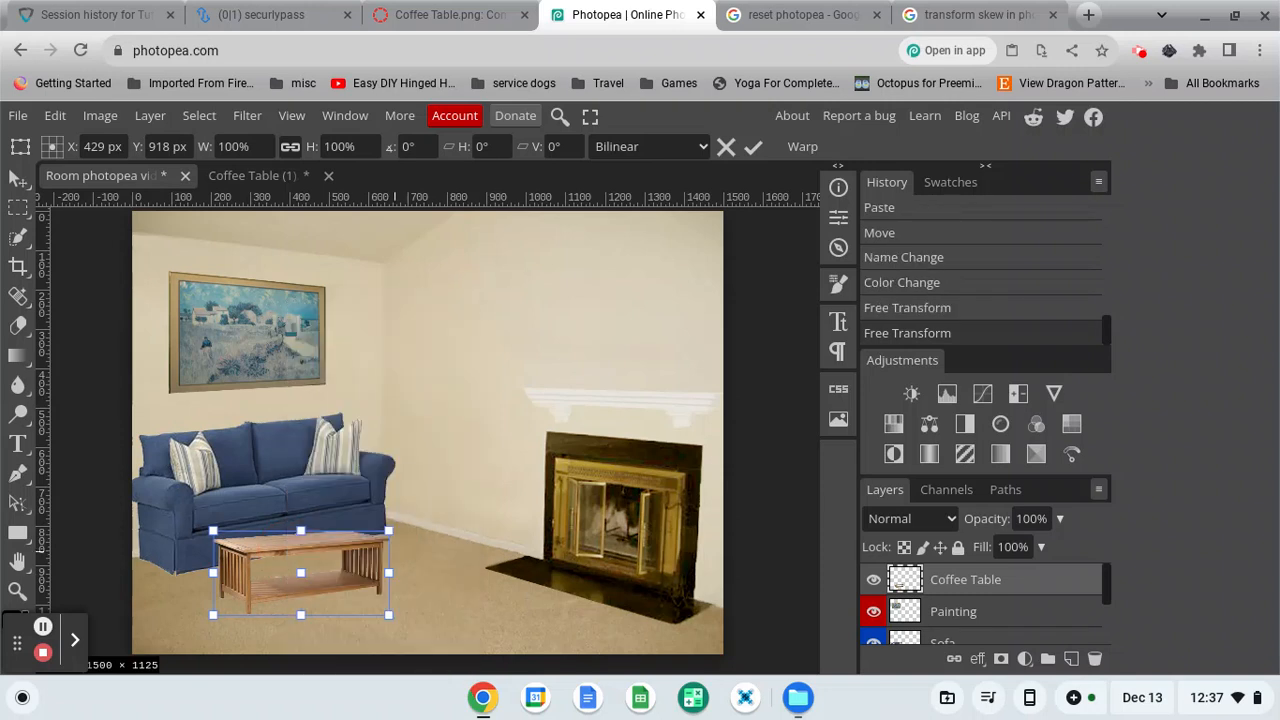
drag(392, 575, 390, 558)
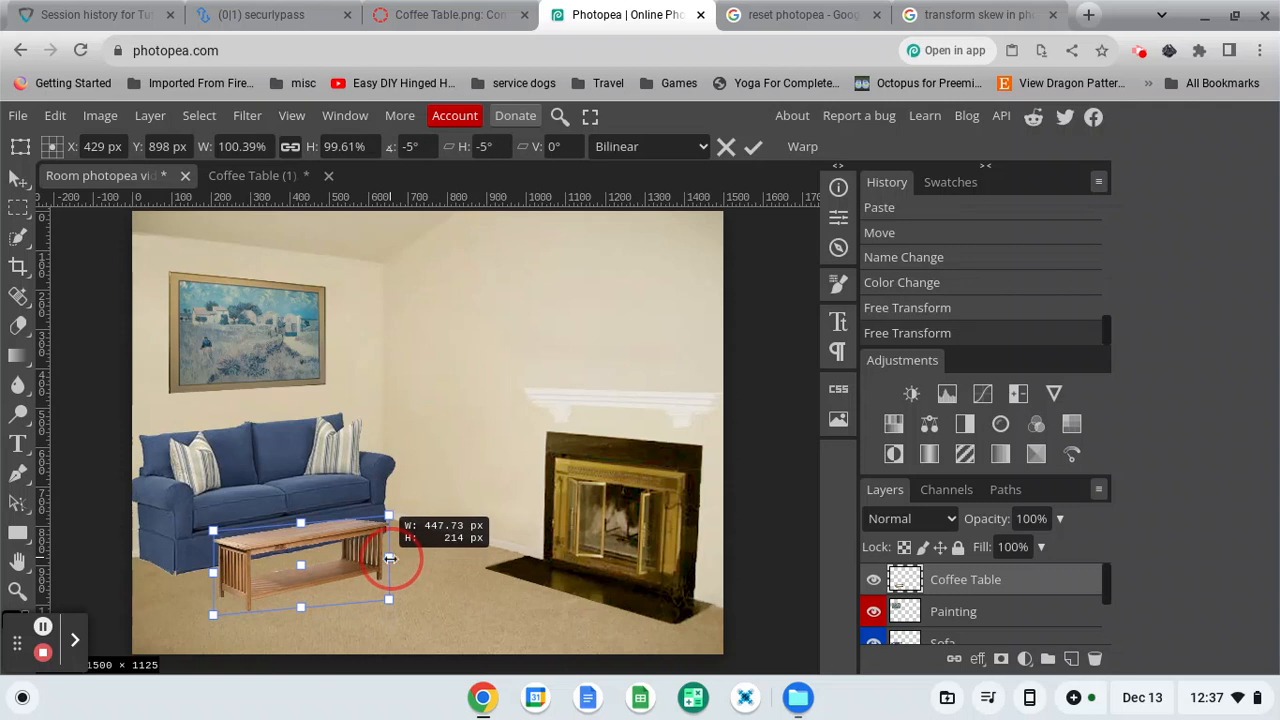
drag(390, 558, 388, 557)
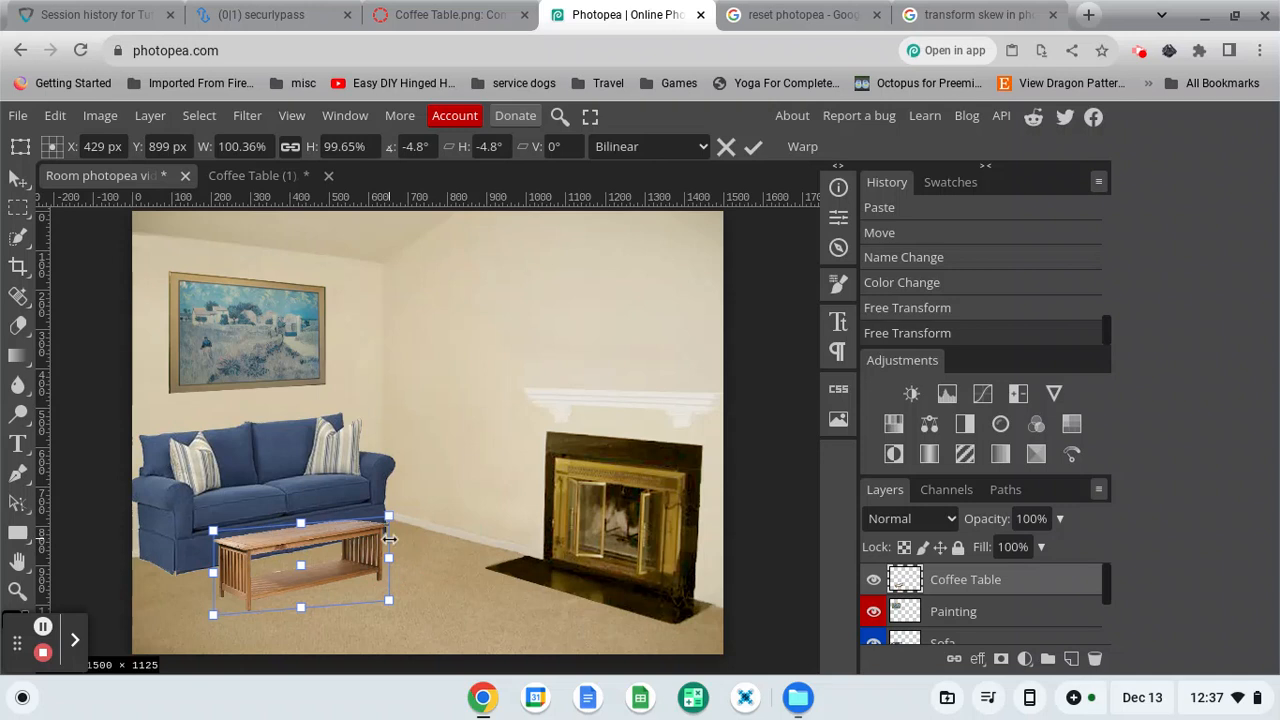
click(754, 148)
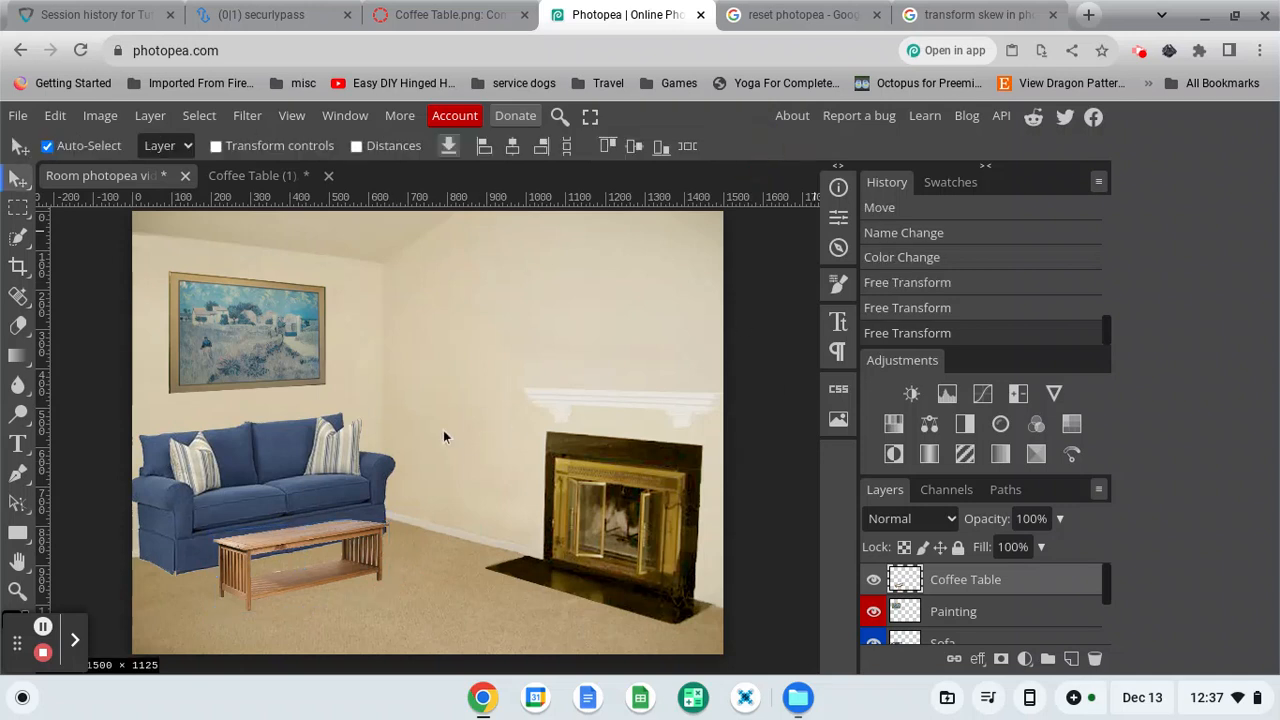
Download Ivy.tif from the next file page of the course site and return to Photopea.
click(476, 22)
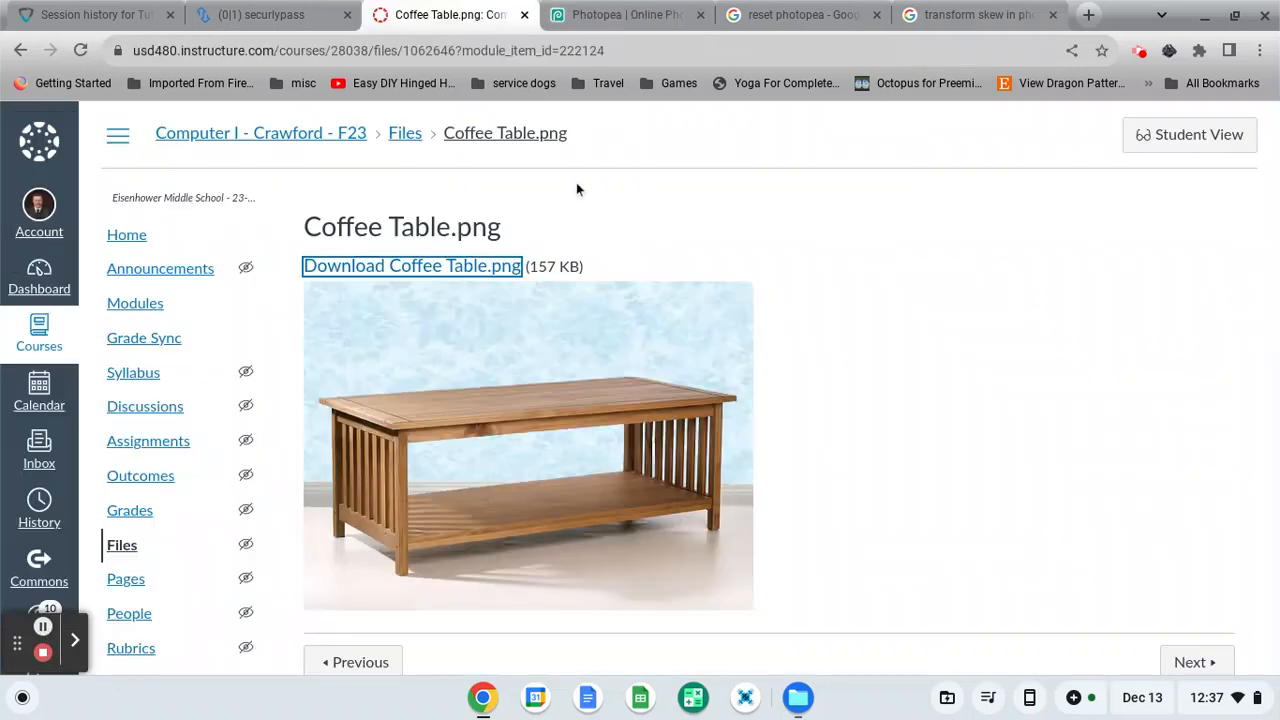
click(1190, 660)
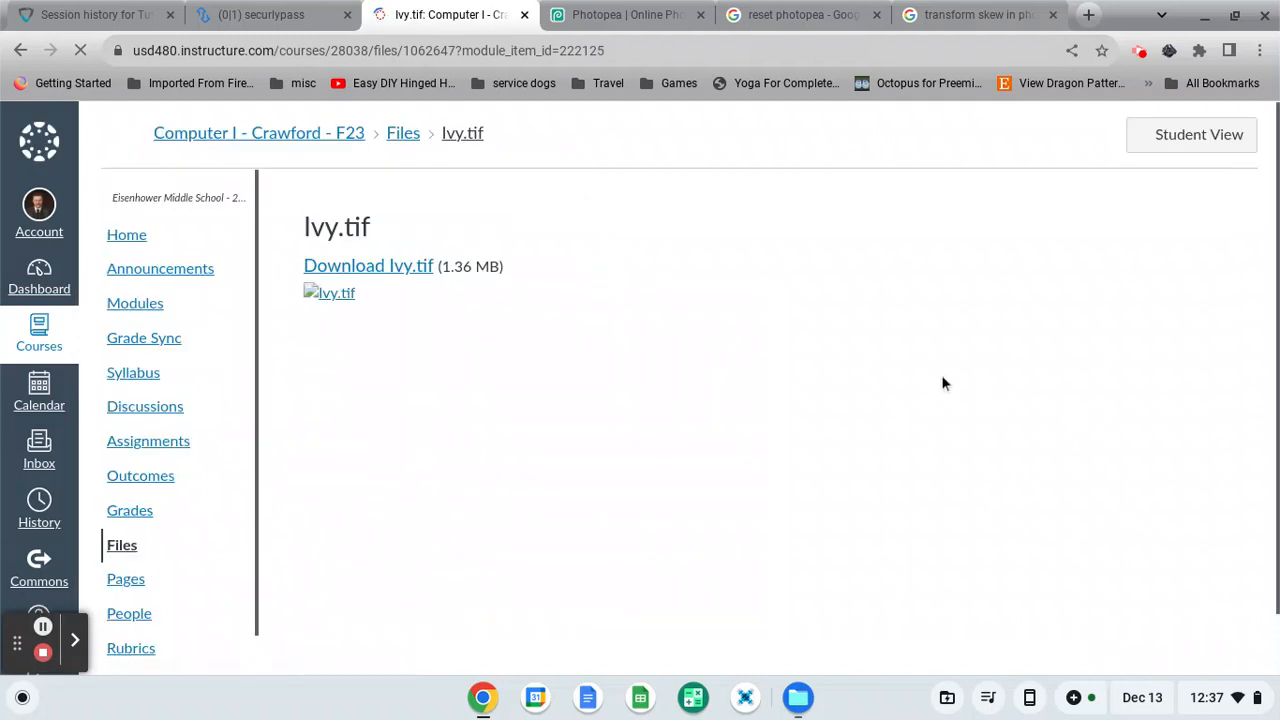
click(384, 268)
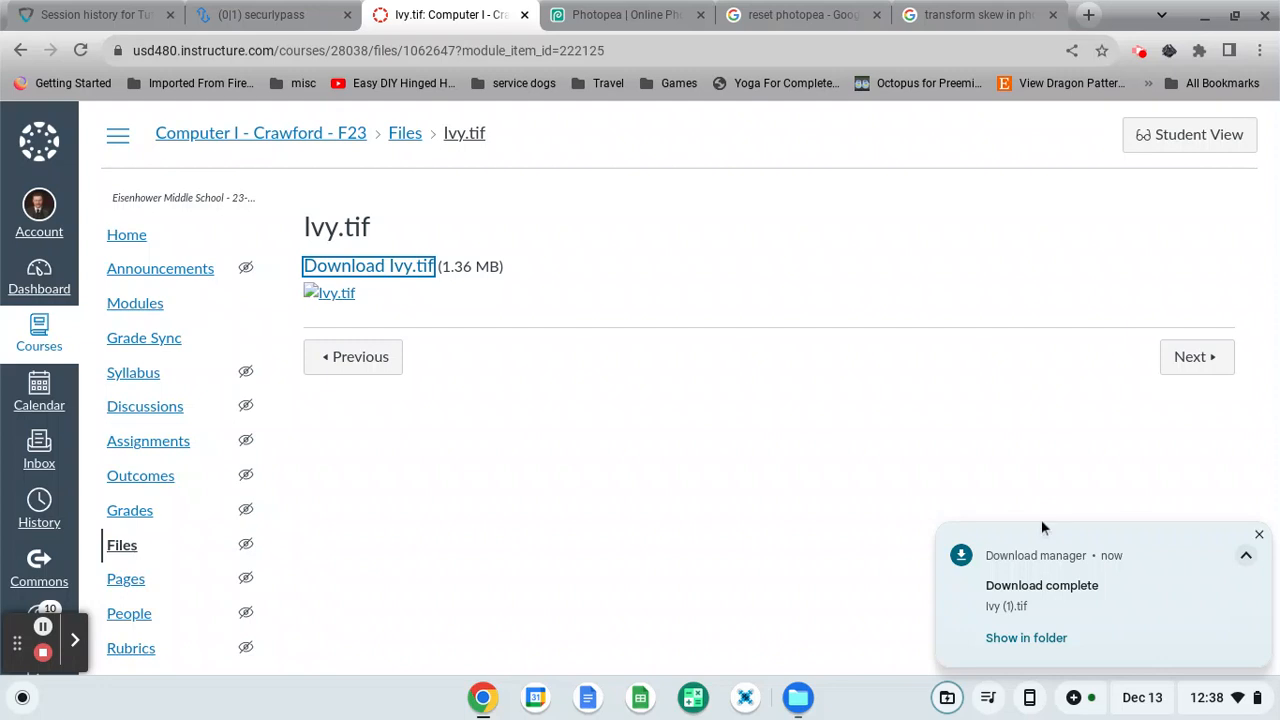
click(627, 15)
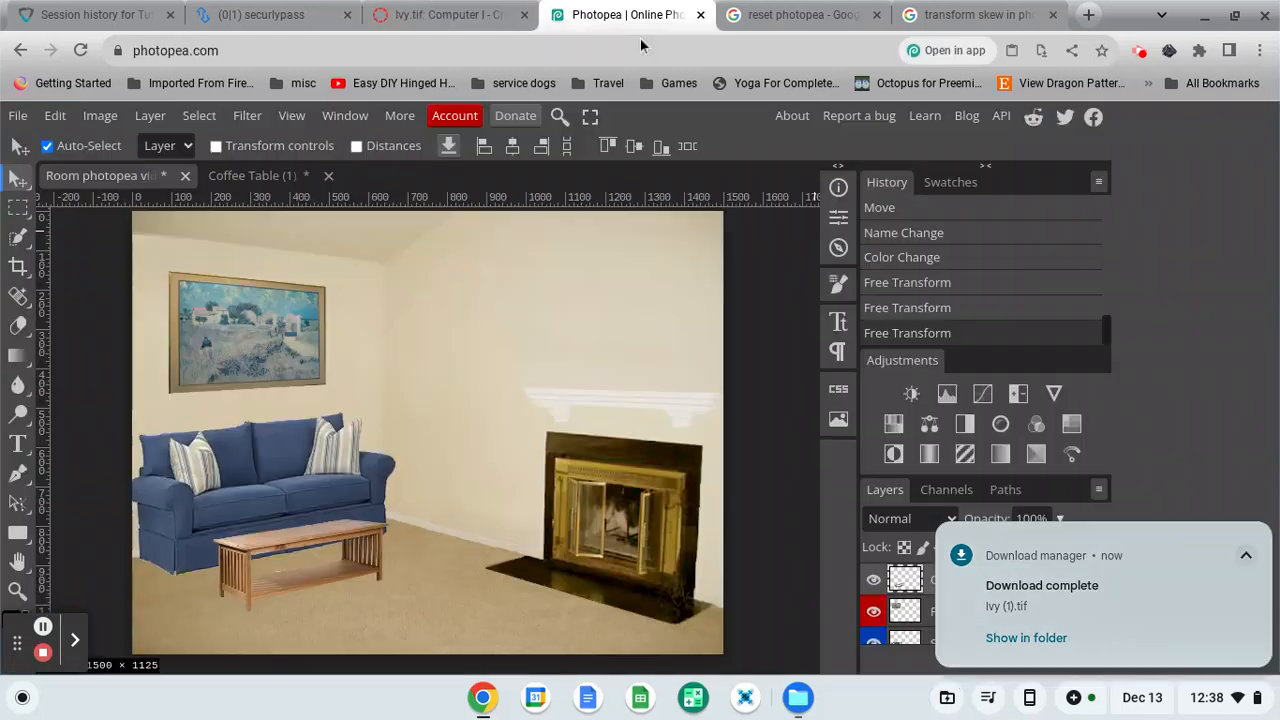
click(42, 627)
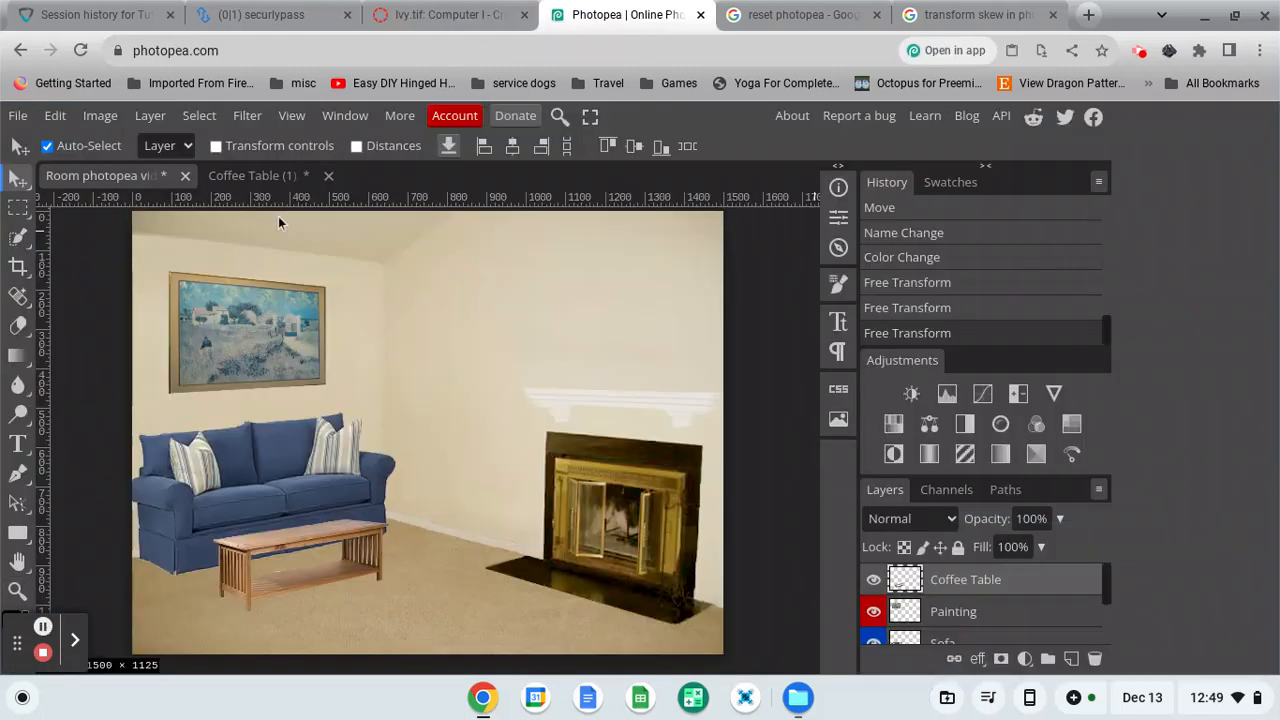
Close the Coffee Table document without saving it and save the room document.
click(329, 176)
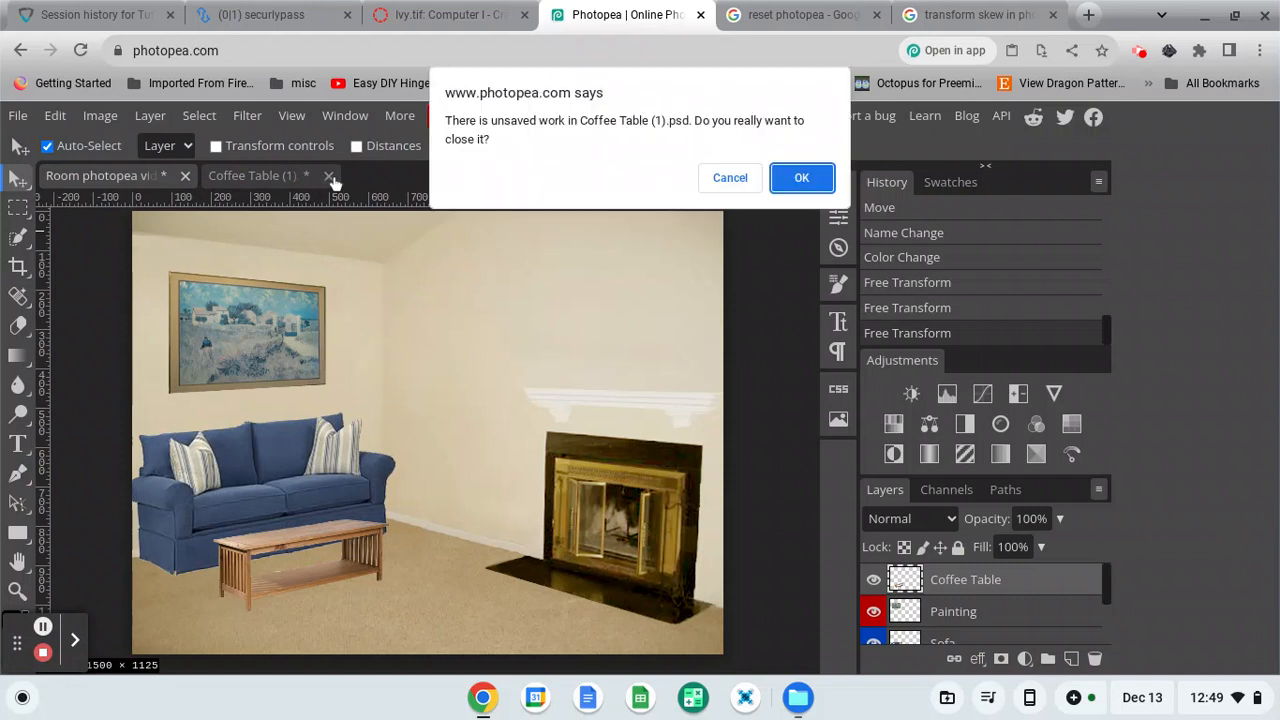
click(800, 178)
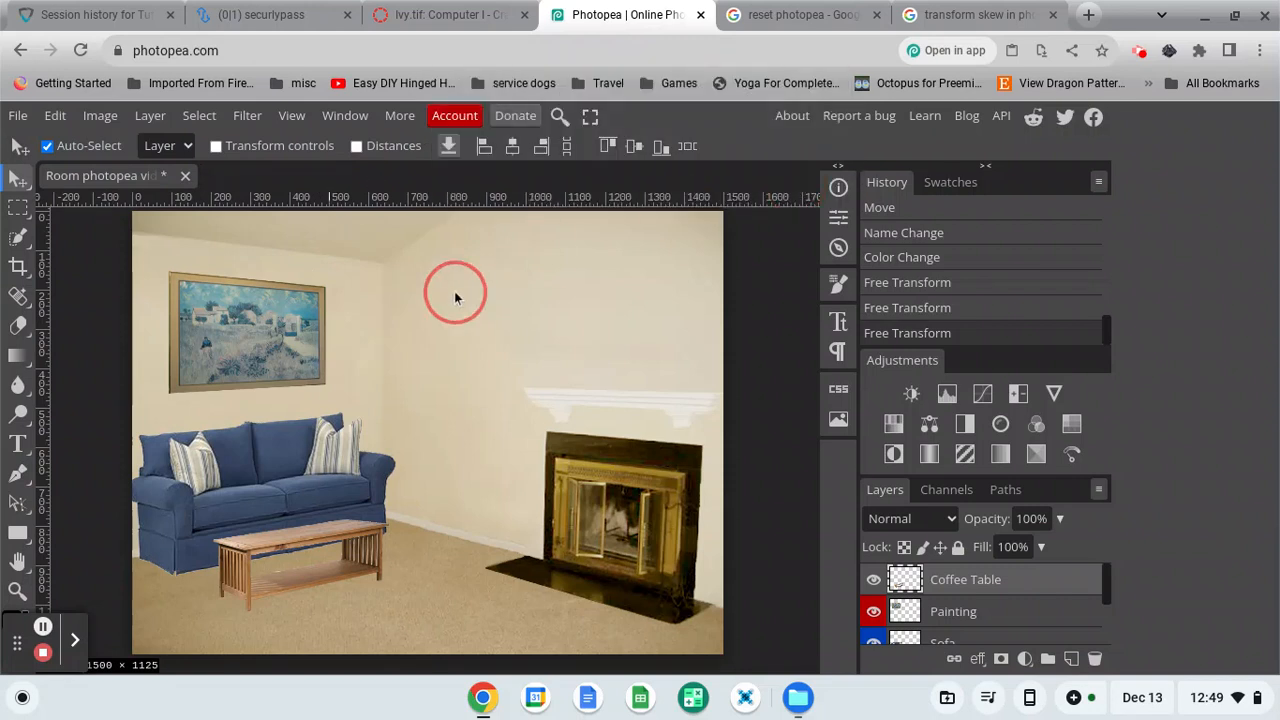
key(ctrl+s)
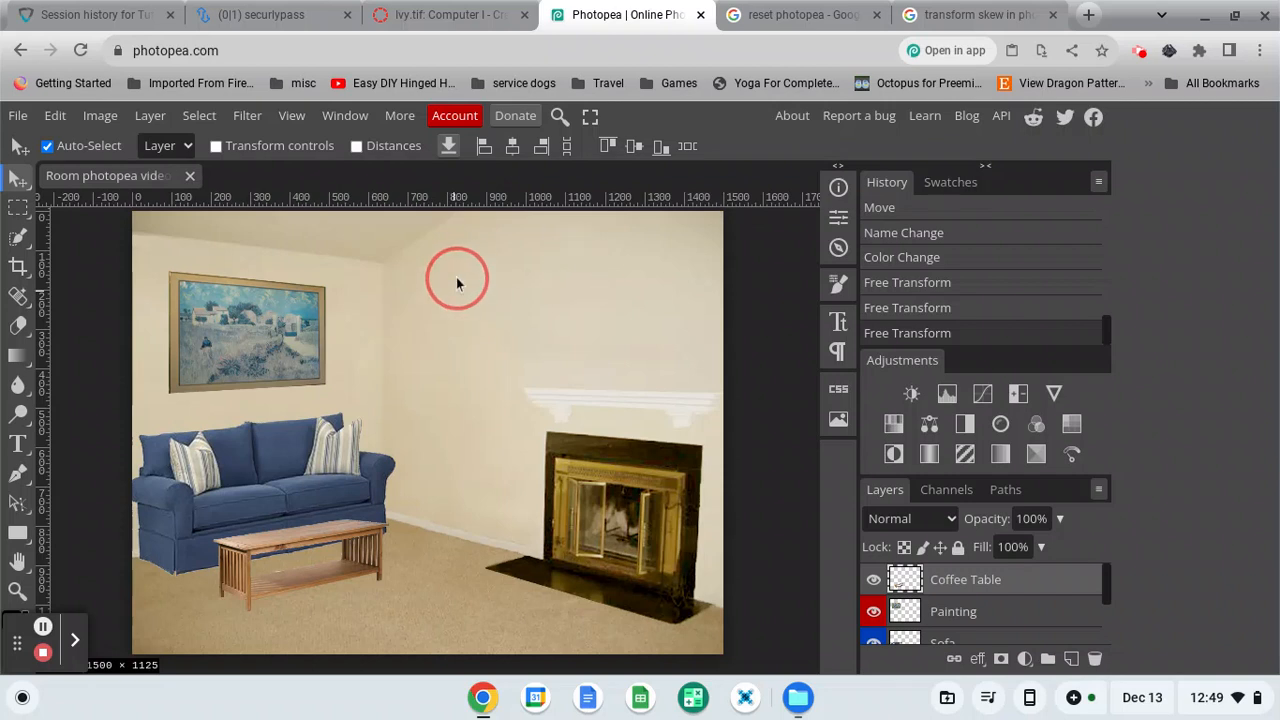
Open the downloaded Ivy (1).tif from the Downloads folder as its own document.
click(452, 18)
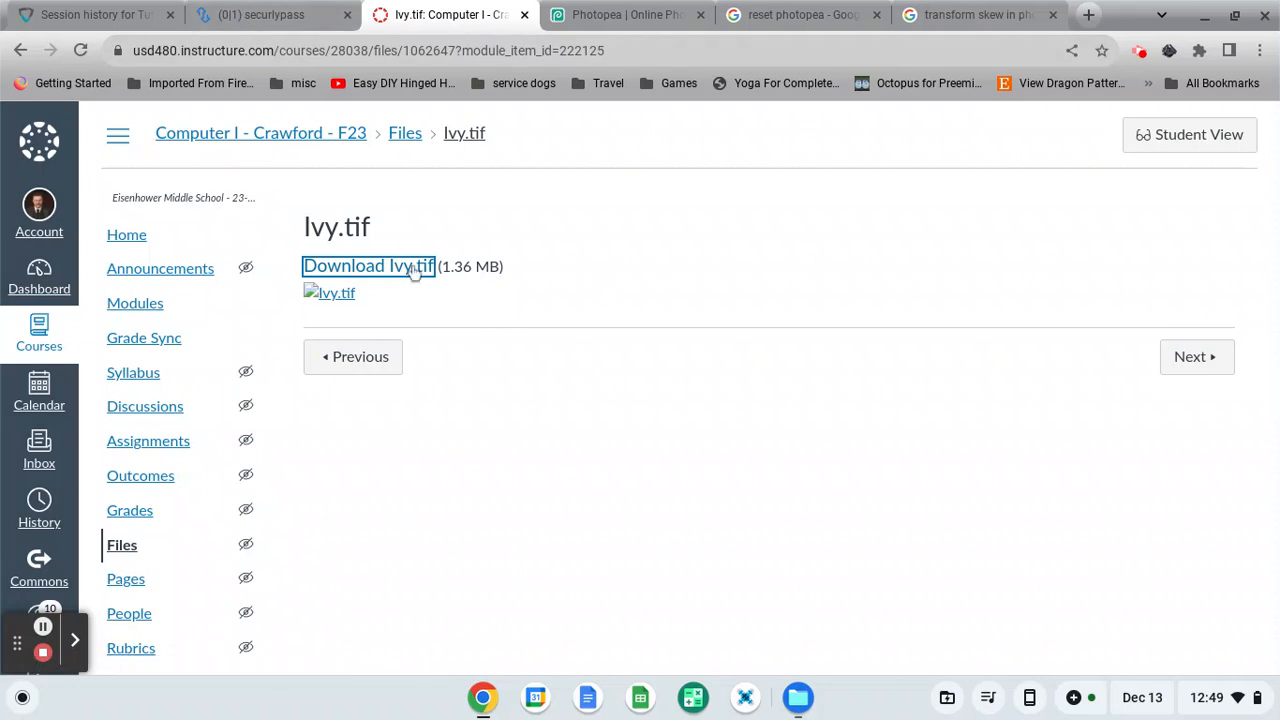
click(628, 17)
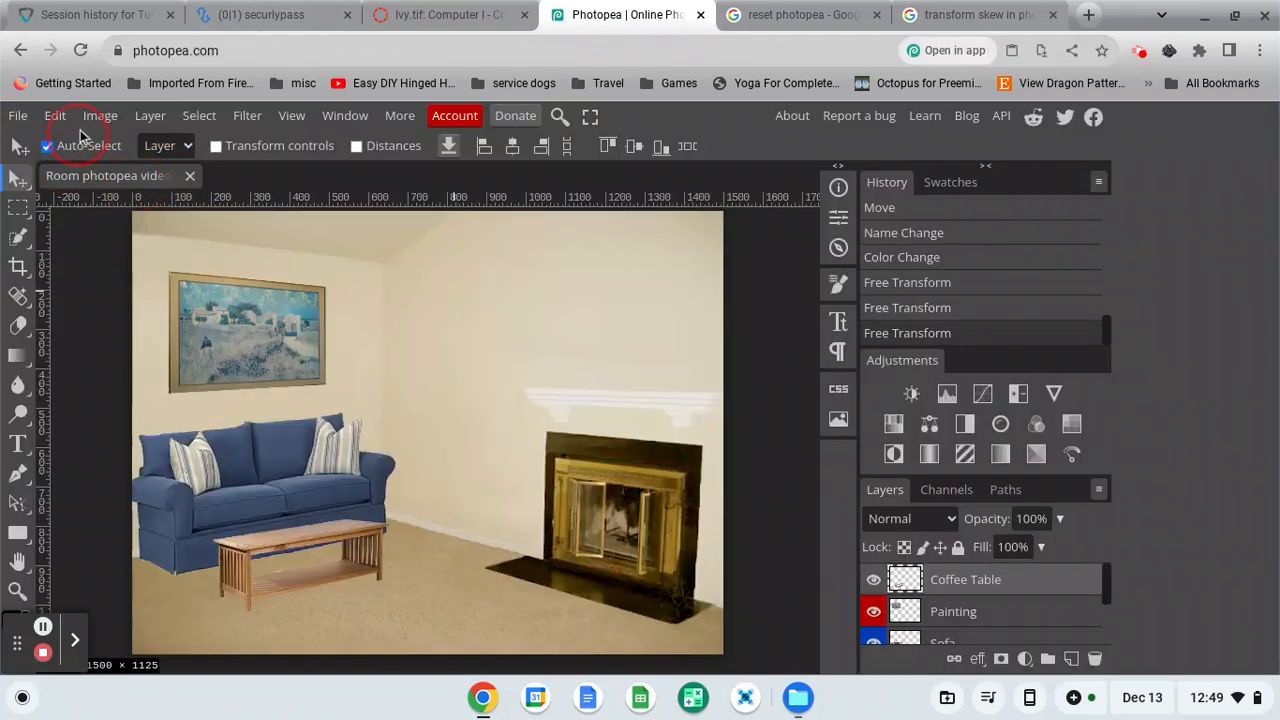
click(18, 117)
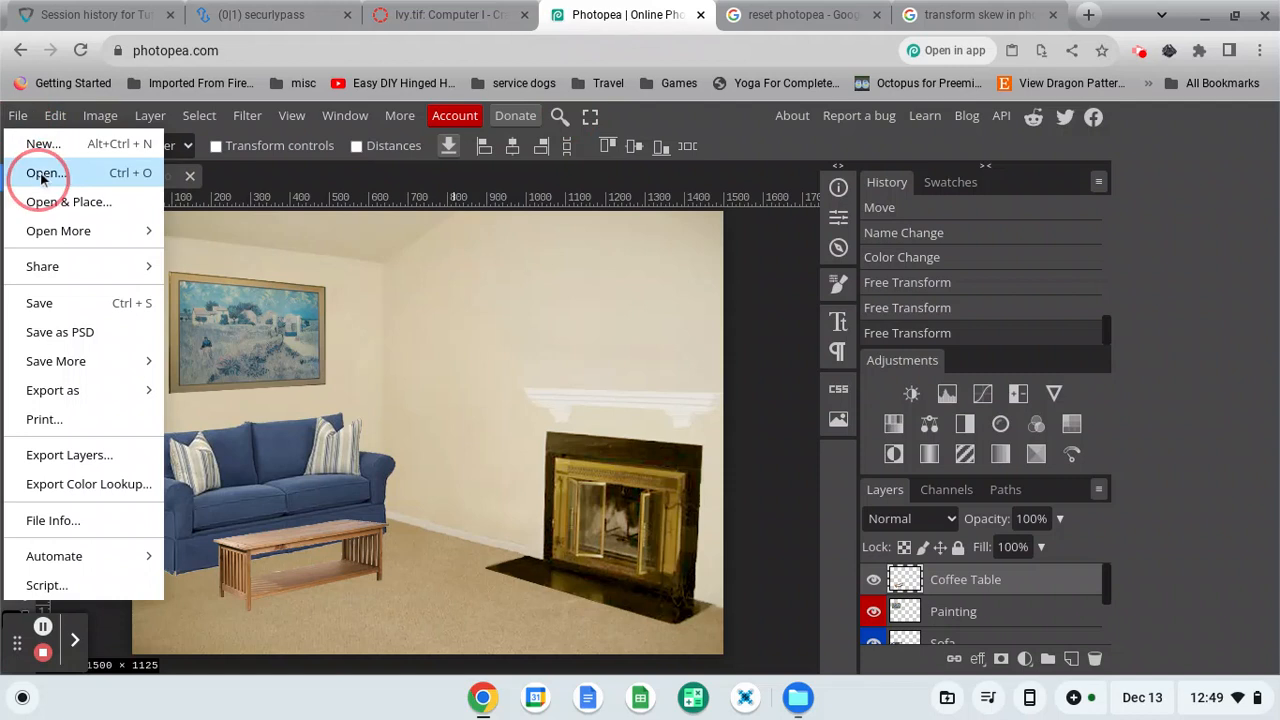
click(44, 172)
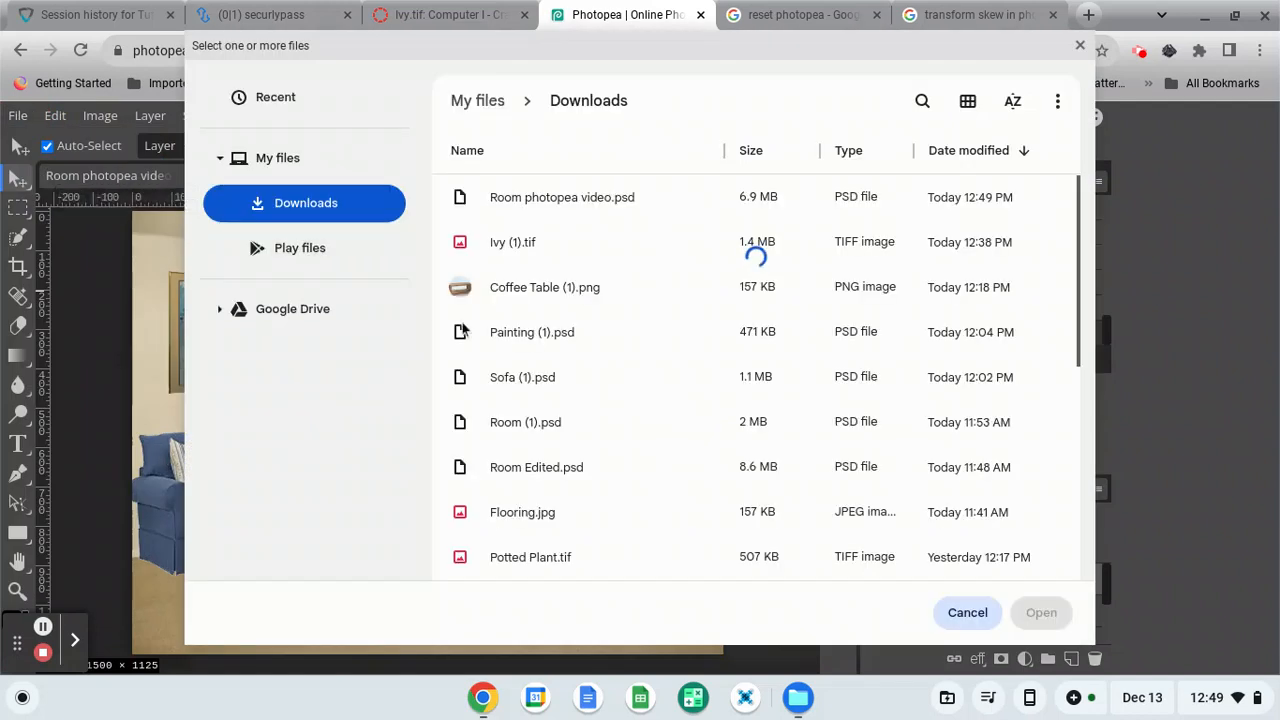
click(520, 244)
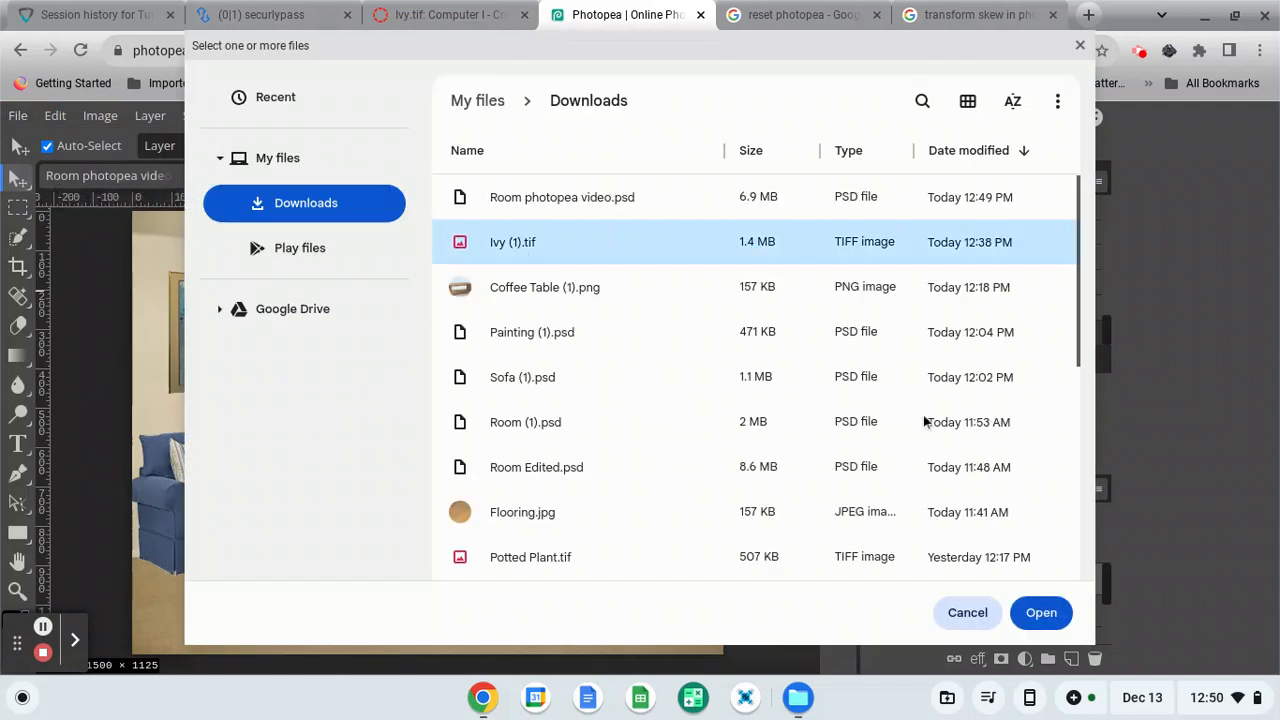
click(1043, 613)
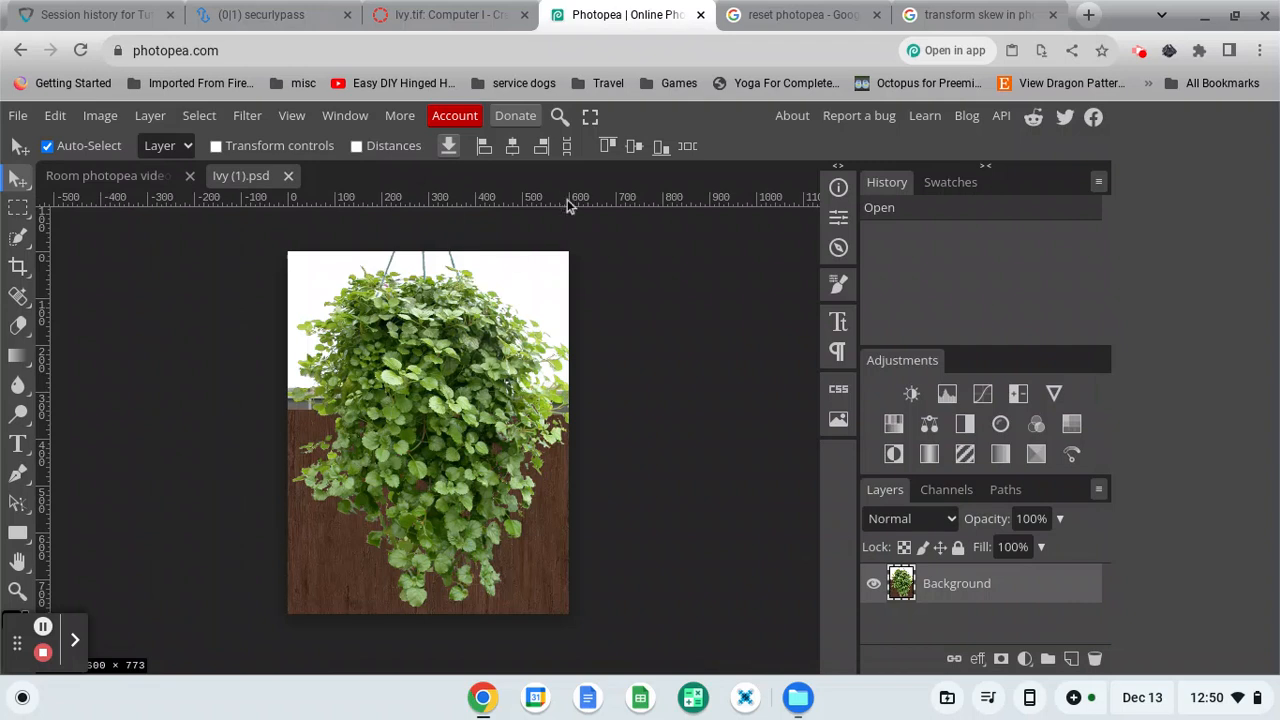
Set up the Background Eraser for the ivy image with brush size 400 and Contiguous turned off.
click(19, 591)
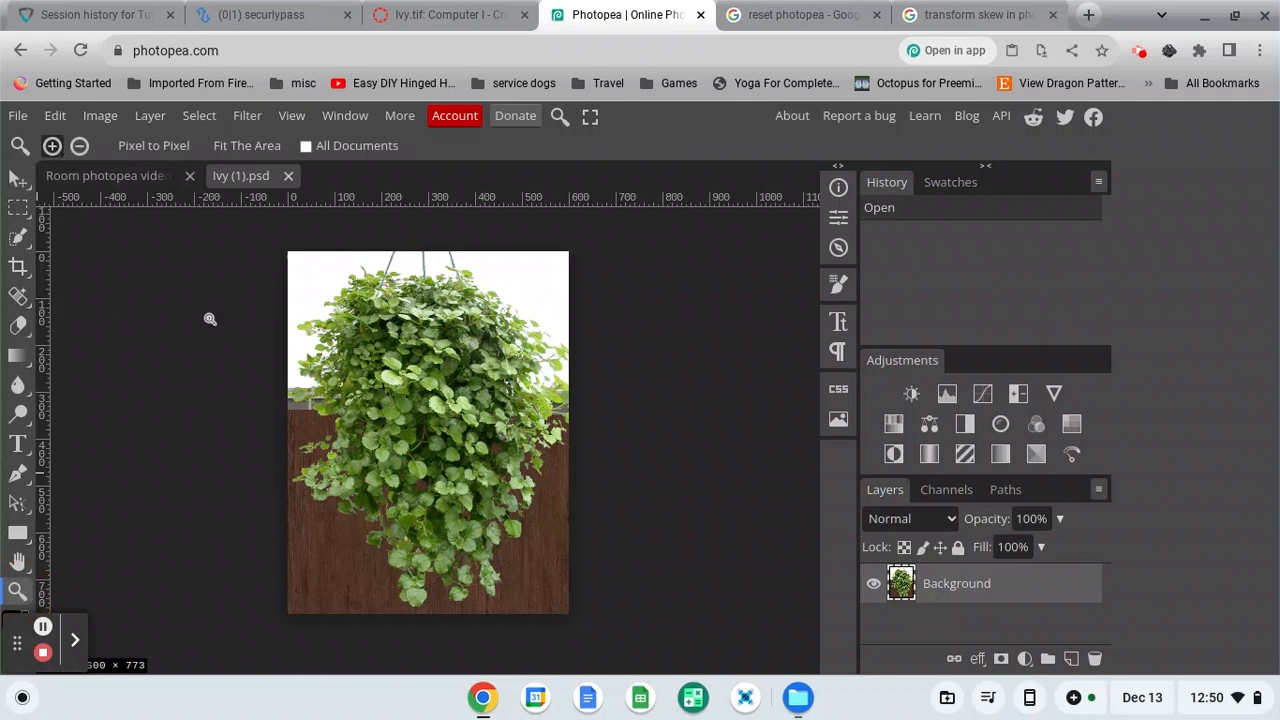
drag(450, 265, 450, 265)
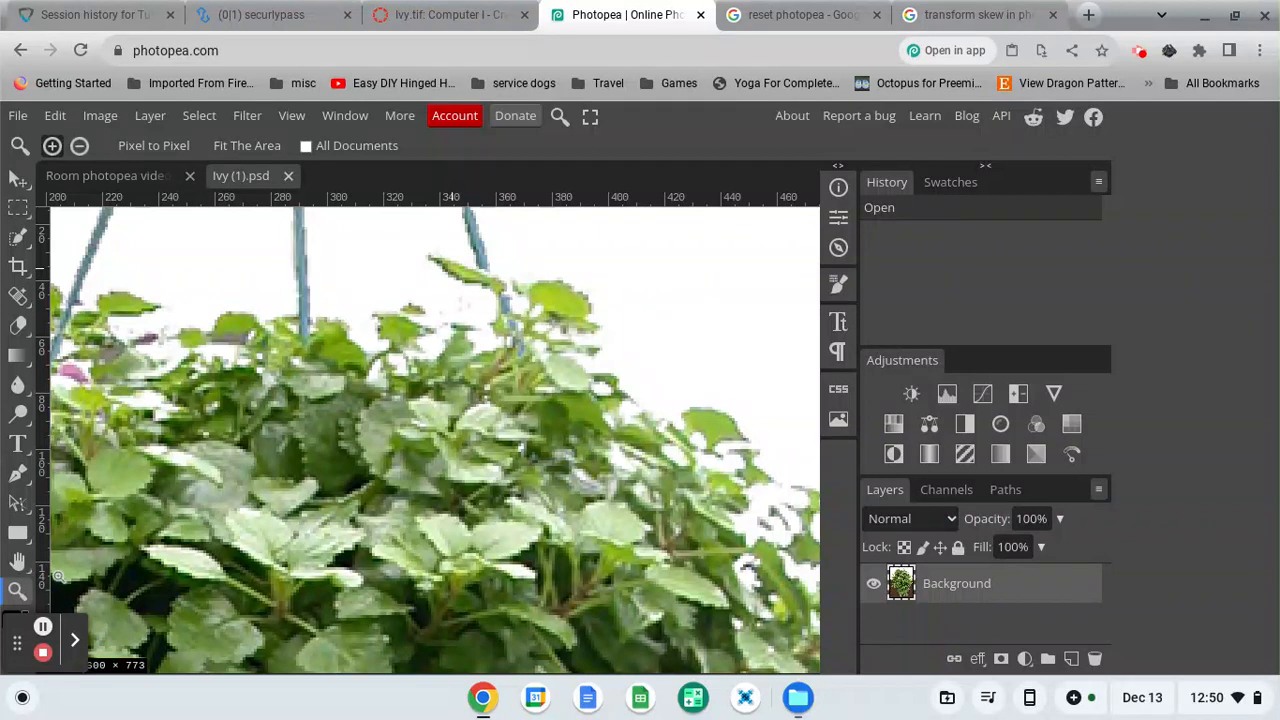
click(79, 145)
click(320, 421)
click(349, 414)
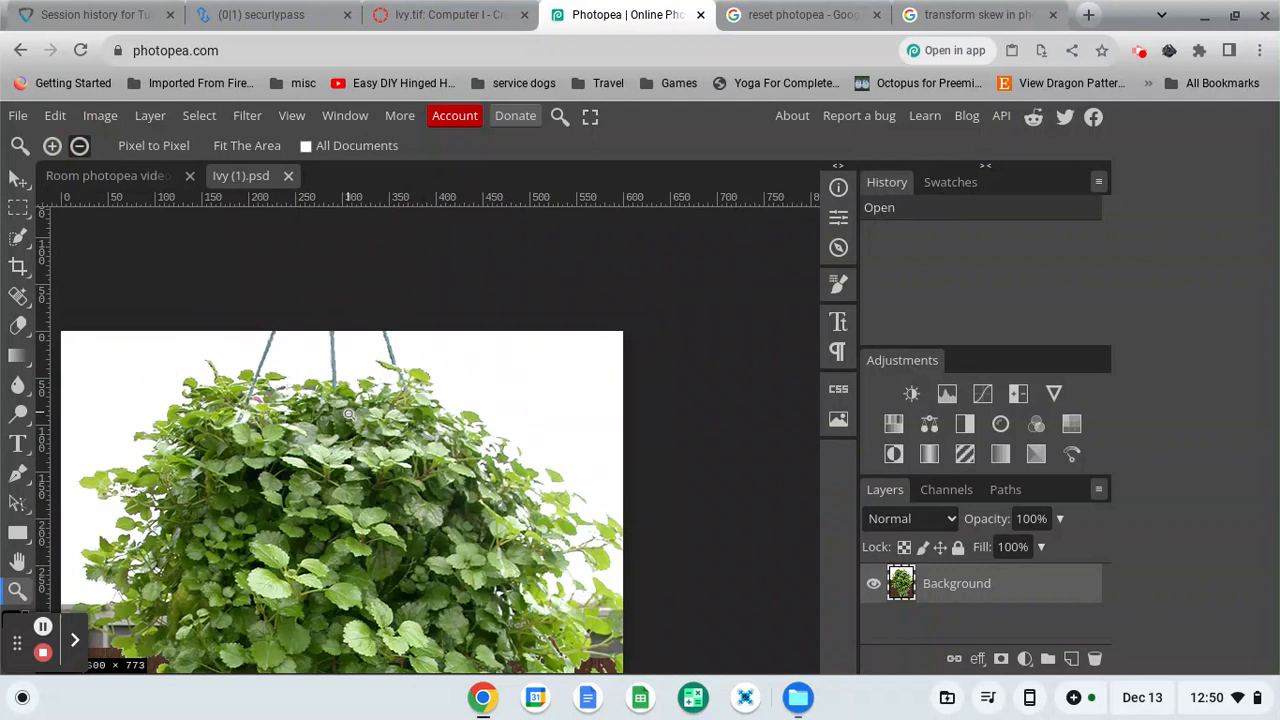
click(18, 560)
drag(206, 497, 288, 477)
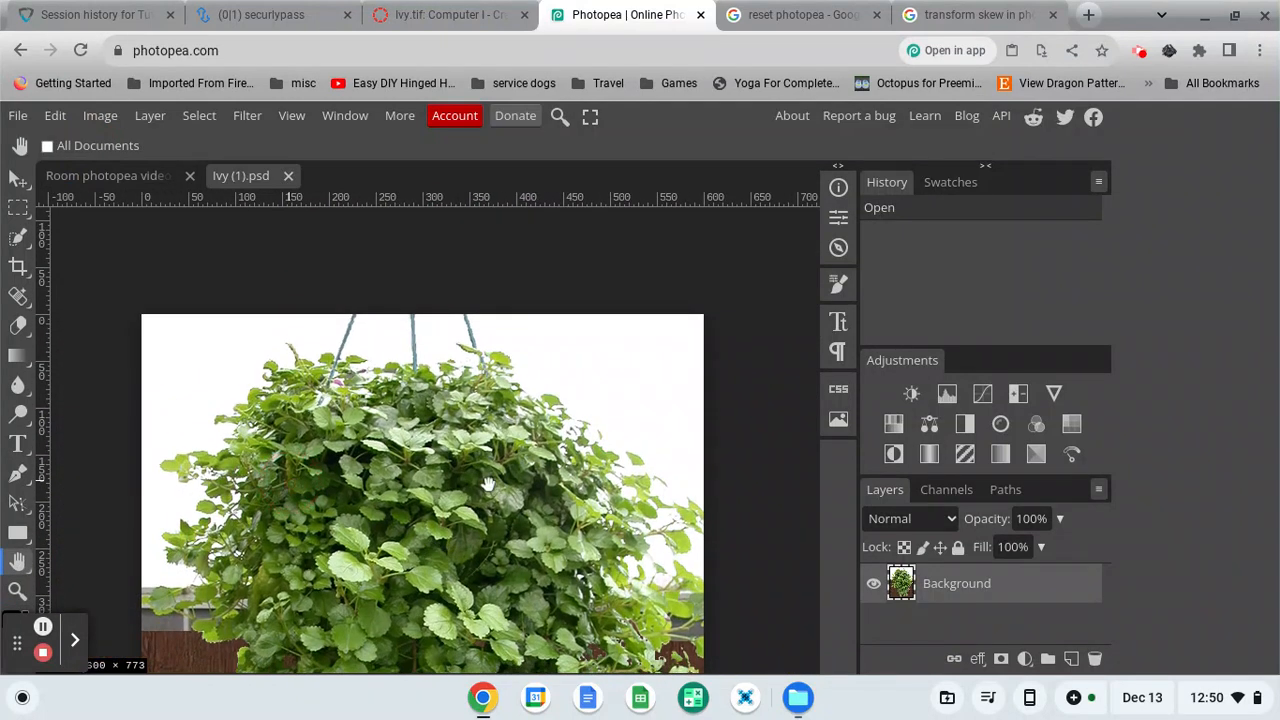
click(19, 335)
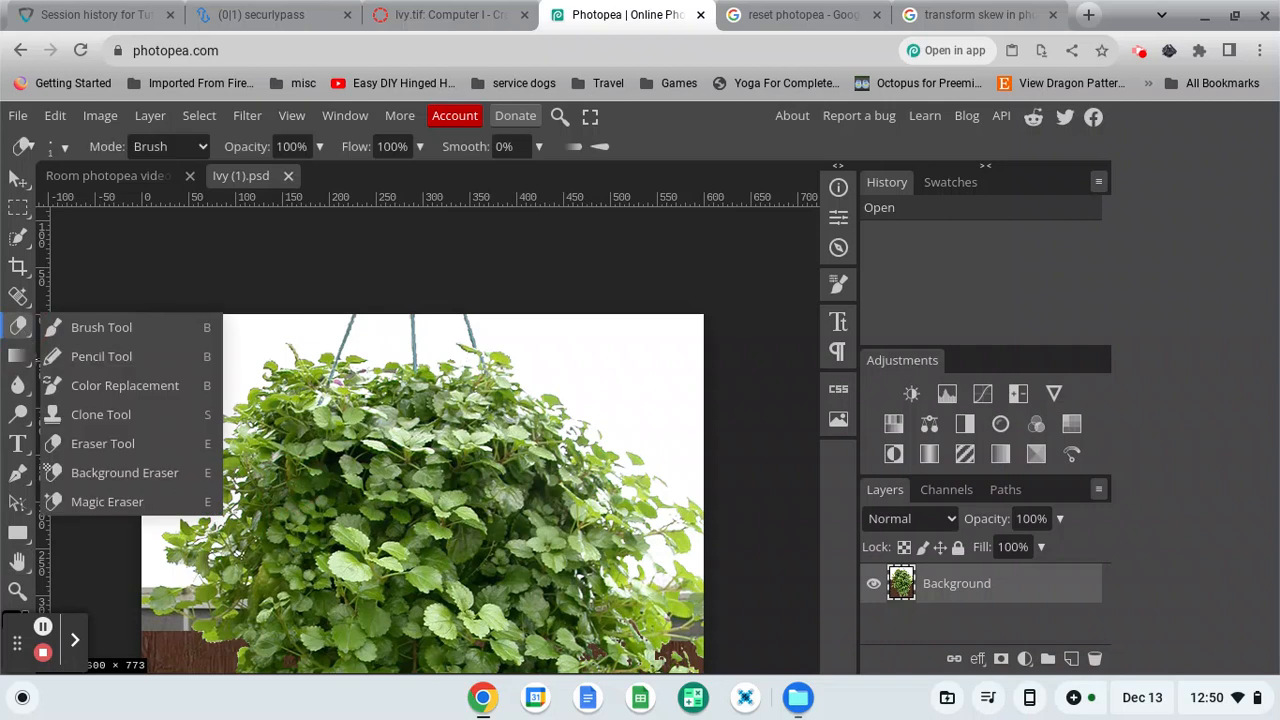
click(117, 479)
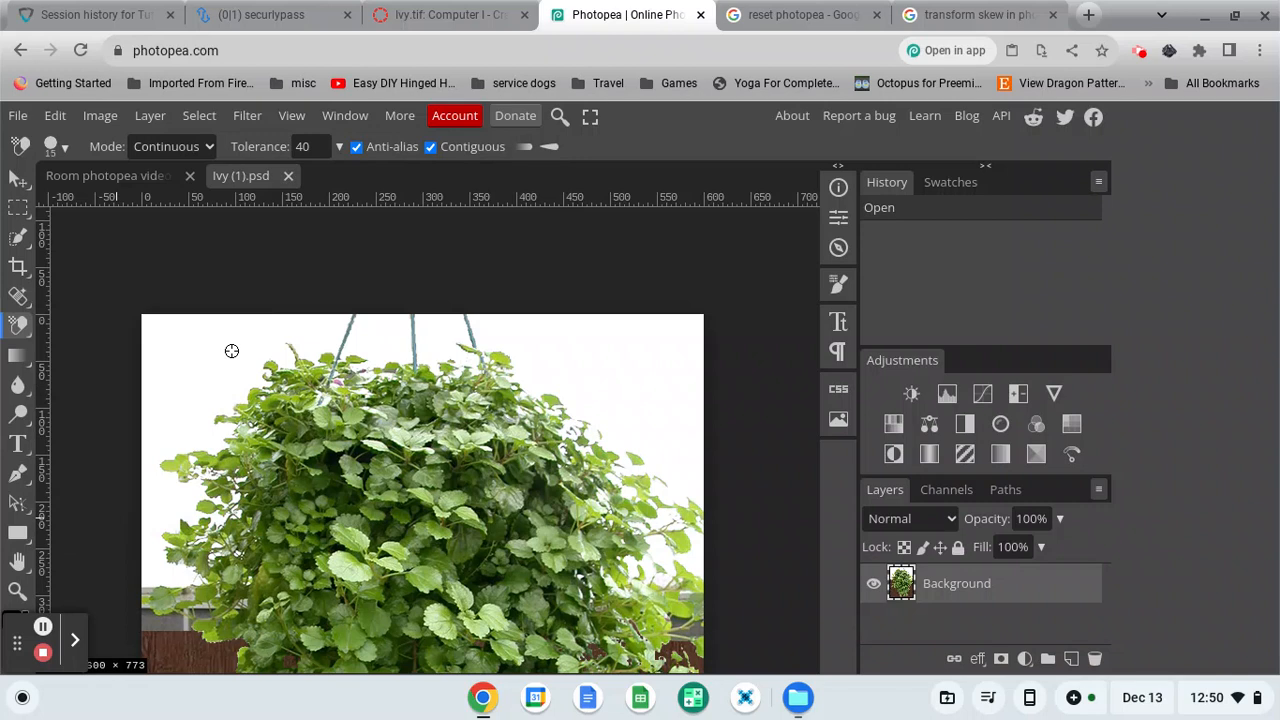
key(bracketright)
key(bracketright)
key(bracketright)
key(bracketright)
key(bracketright)
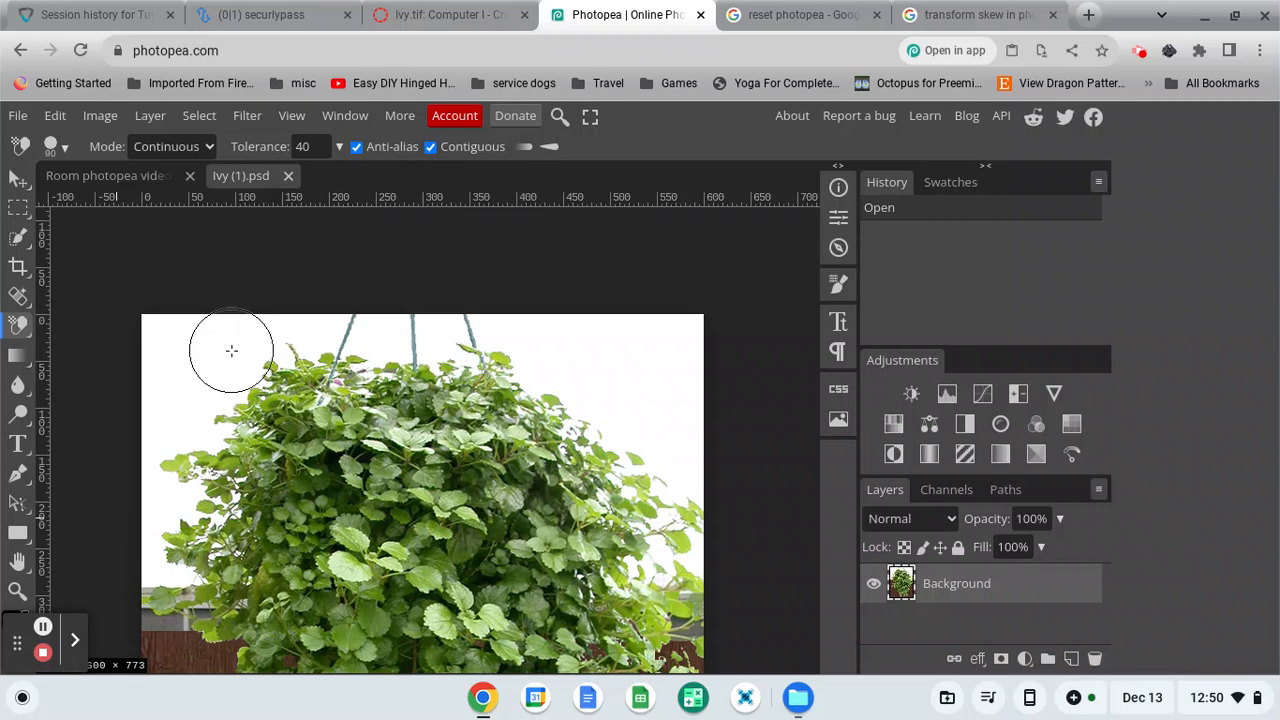
key(bracketright)
key(bracketright)
key(bracketright)
key(bracketright)
key(bracketright)
key(bracketright)
key(bracketright)
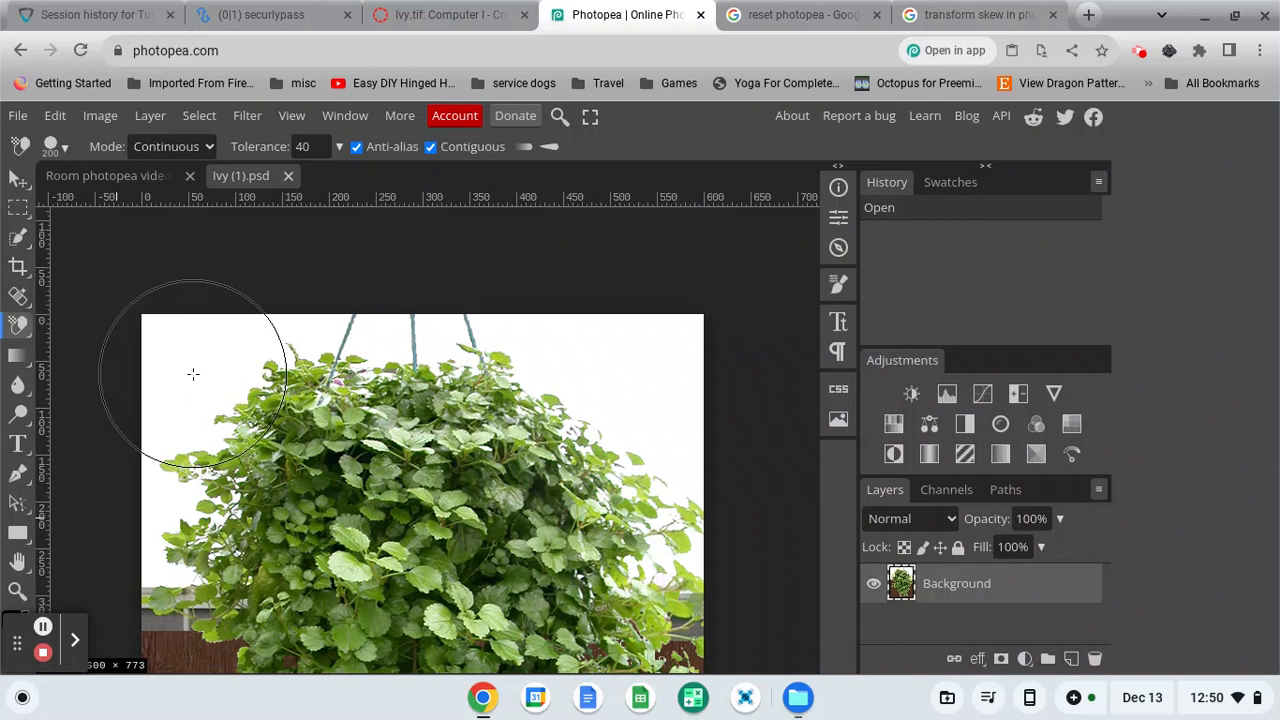
click(430, 147)
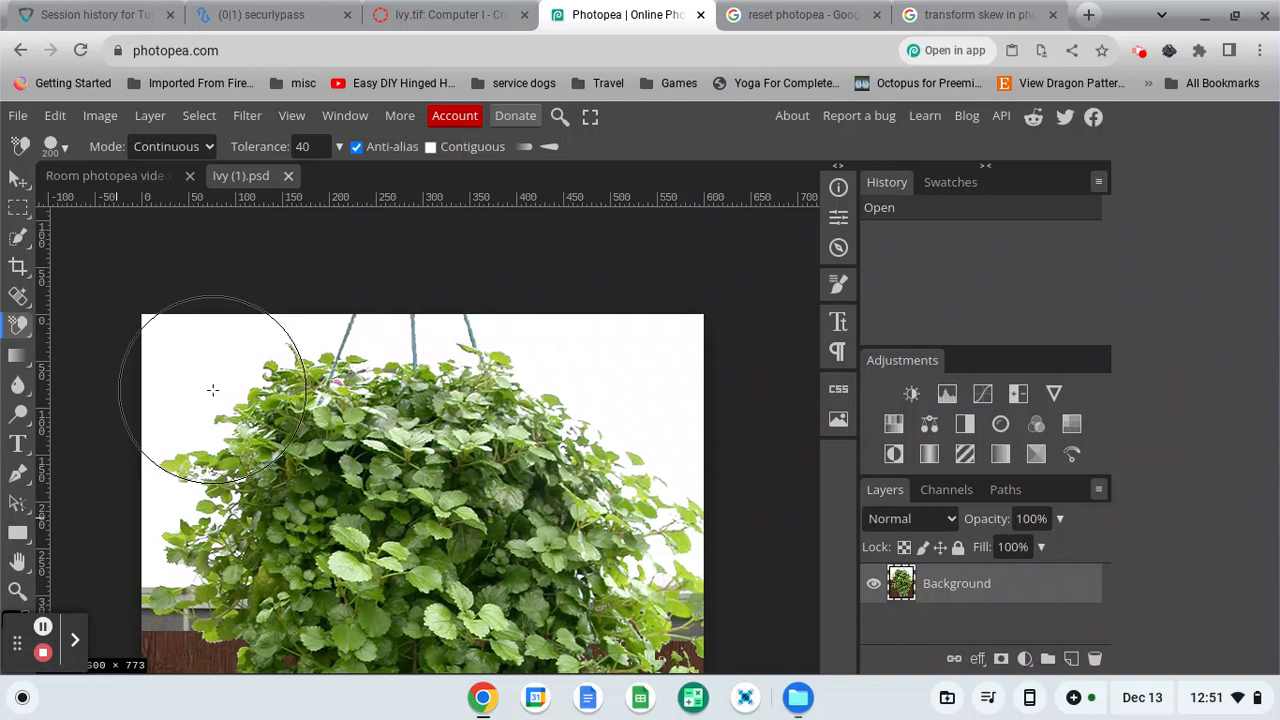
key(bracketright)
key(bracketright)
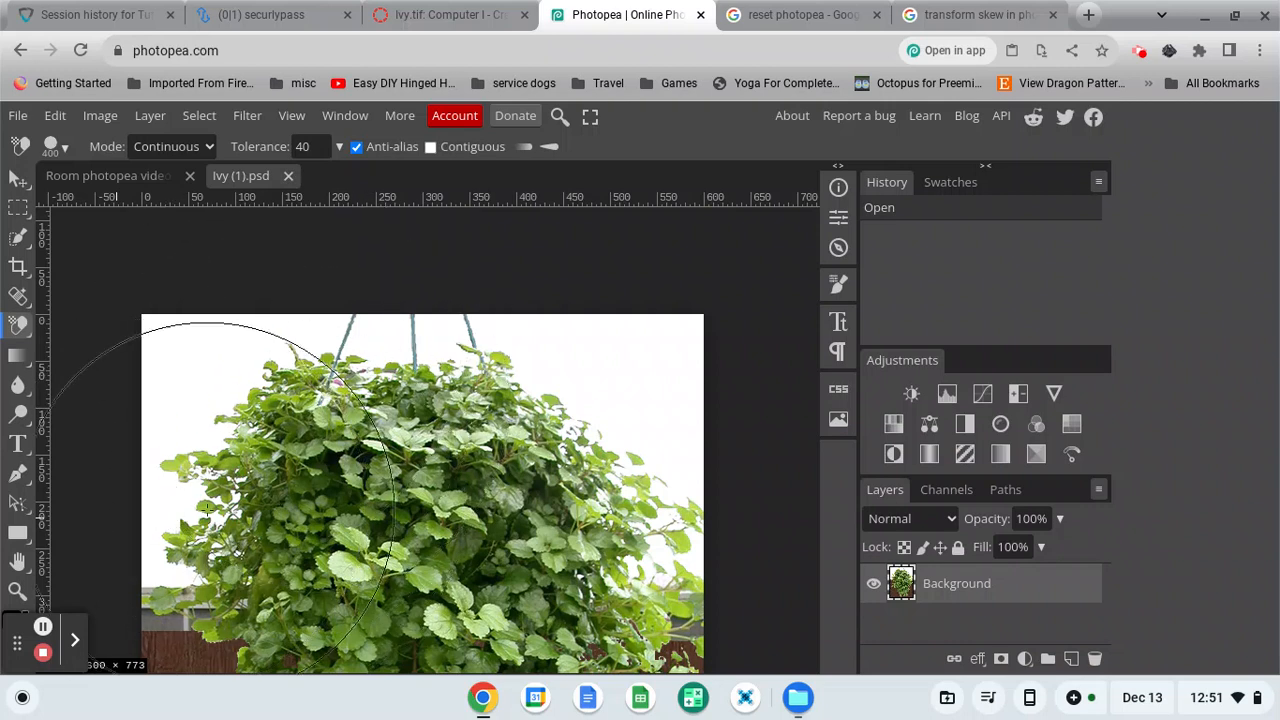
Erase the white background around the upper part of the ivy, from its left side across to the right edge.
click(172, 500)
click(161, 493)
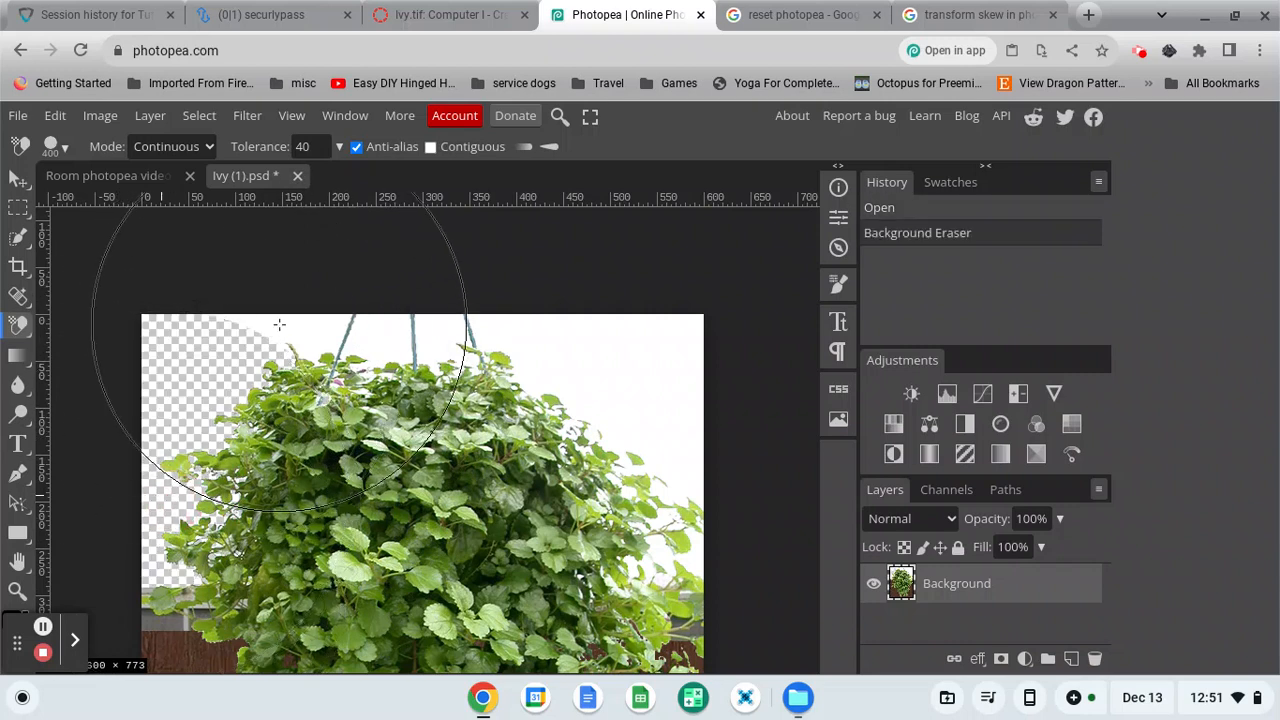
mouse_move(284, 328)
mouse_down()
mouse_move(449, 326)
mouse_move(634, 354)
mouse_move(674, 391)
mouse_move(691, 432)
mouse_up()
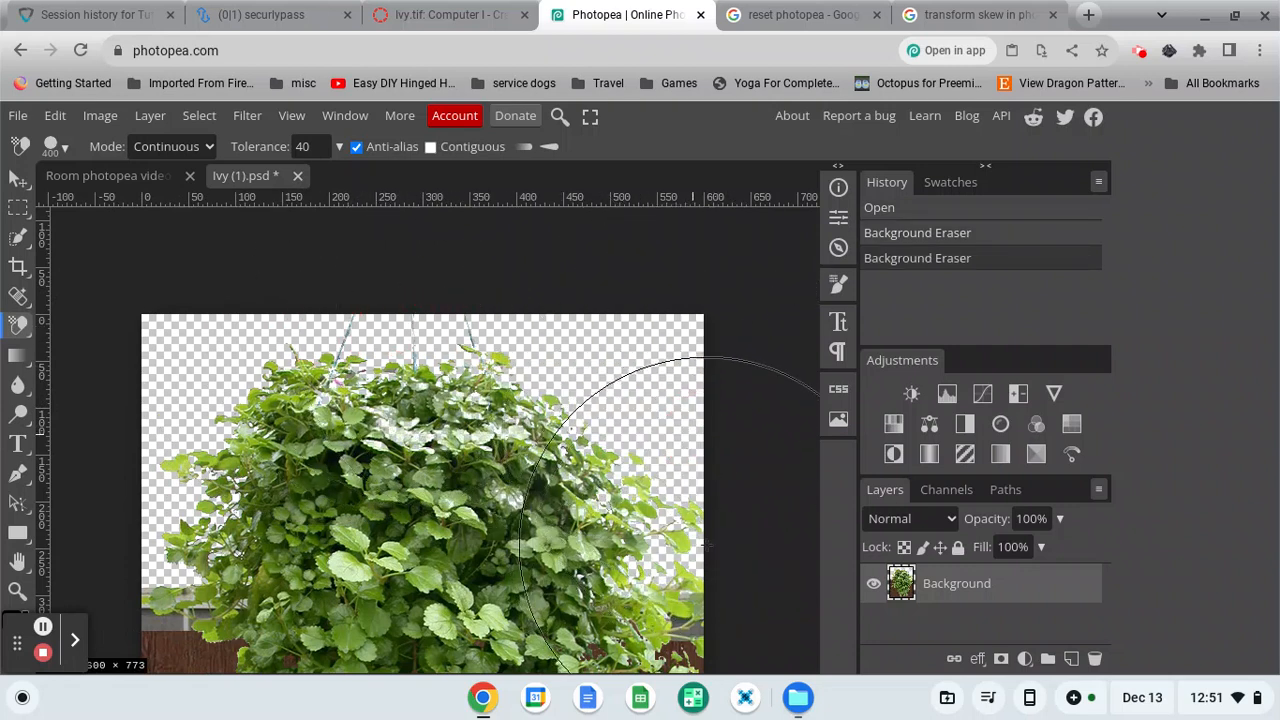
drag(703, 542, 703, 537)
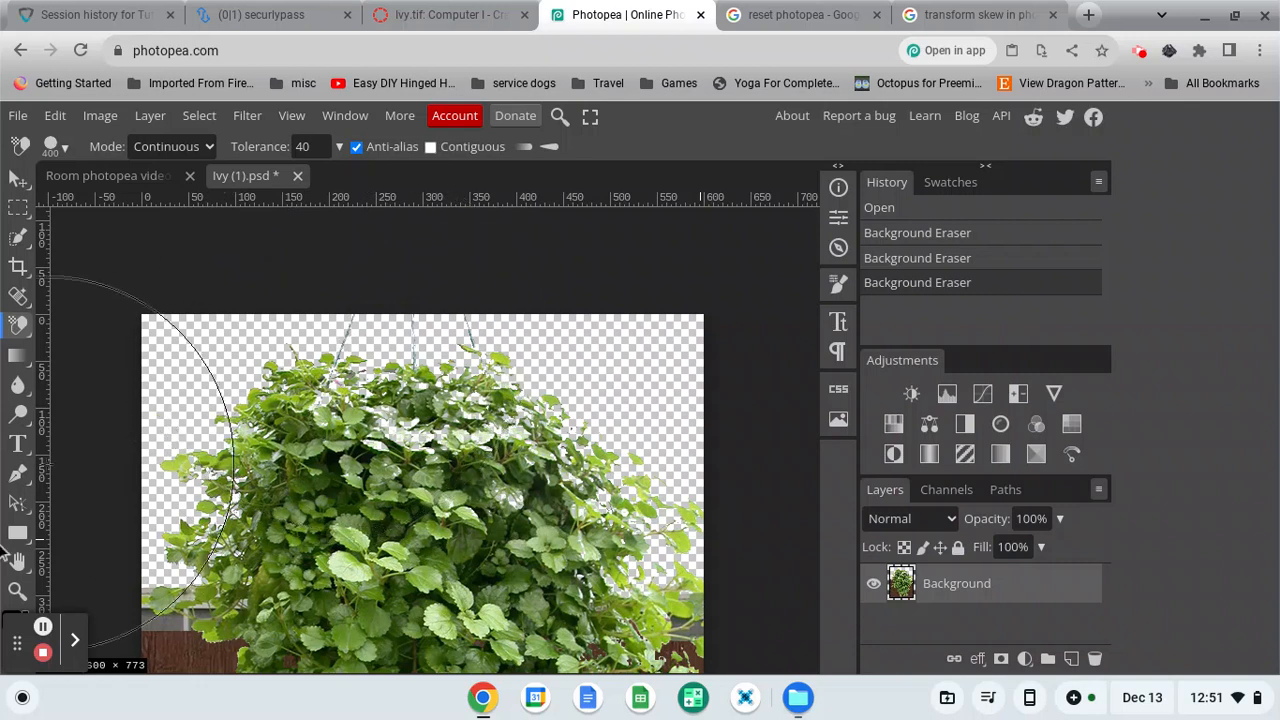
Set the Background Eraser's brush size to 40 for cleaning up the hanger wires above the ivy.
click(17, 590)
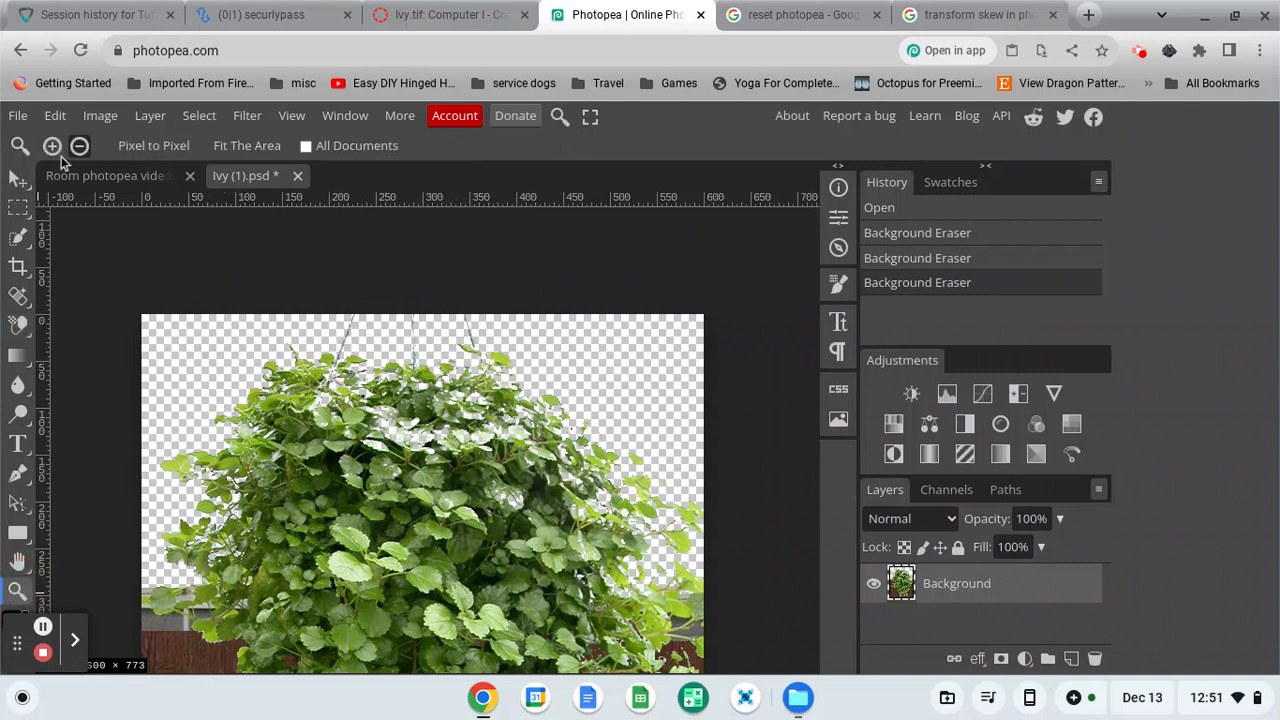
click(339, 345)
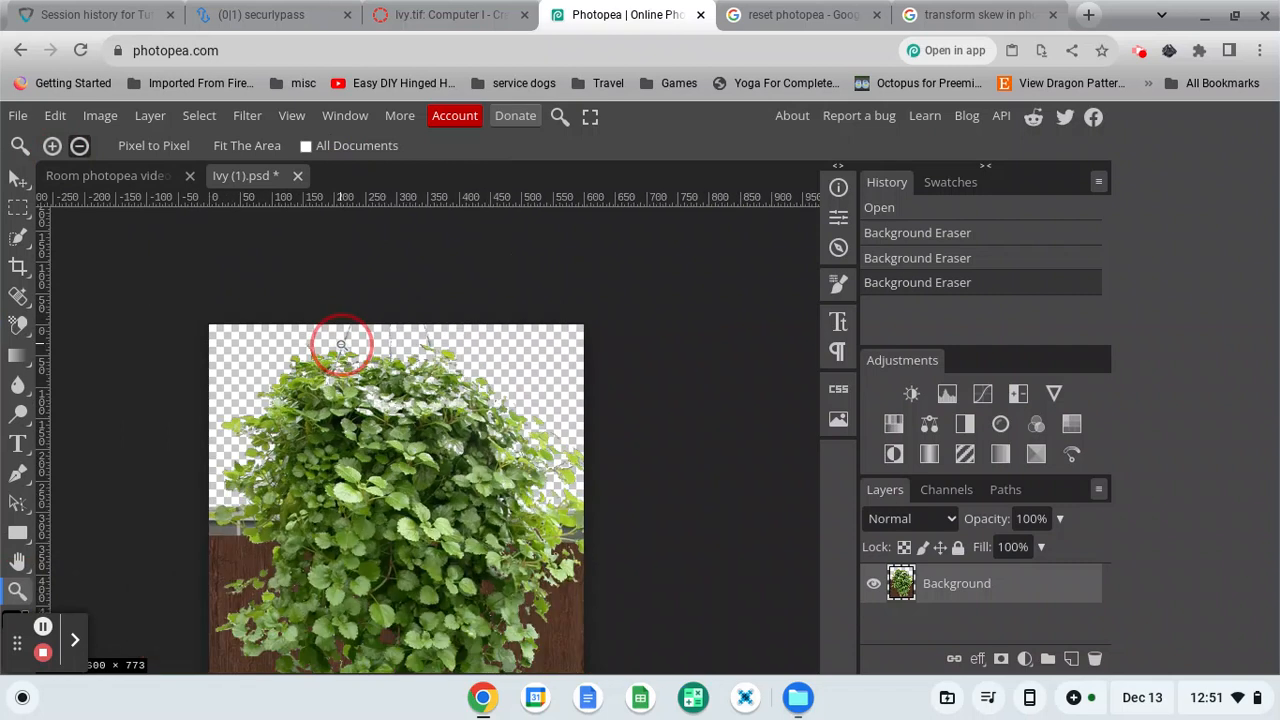
click(52, 146)
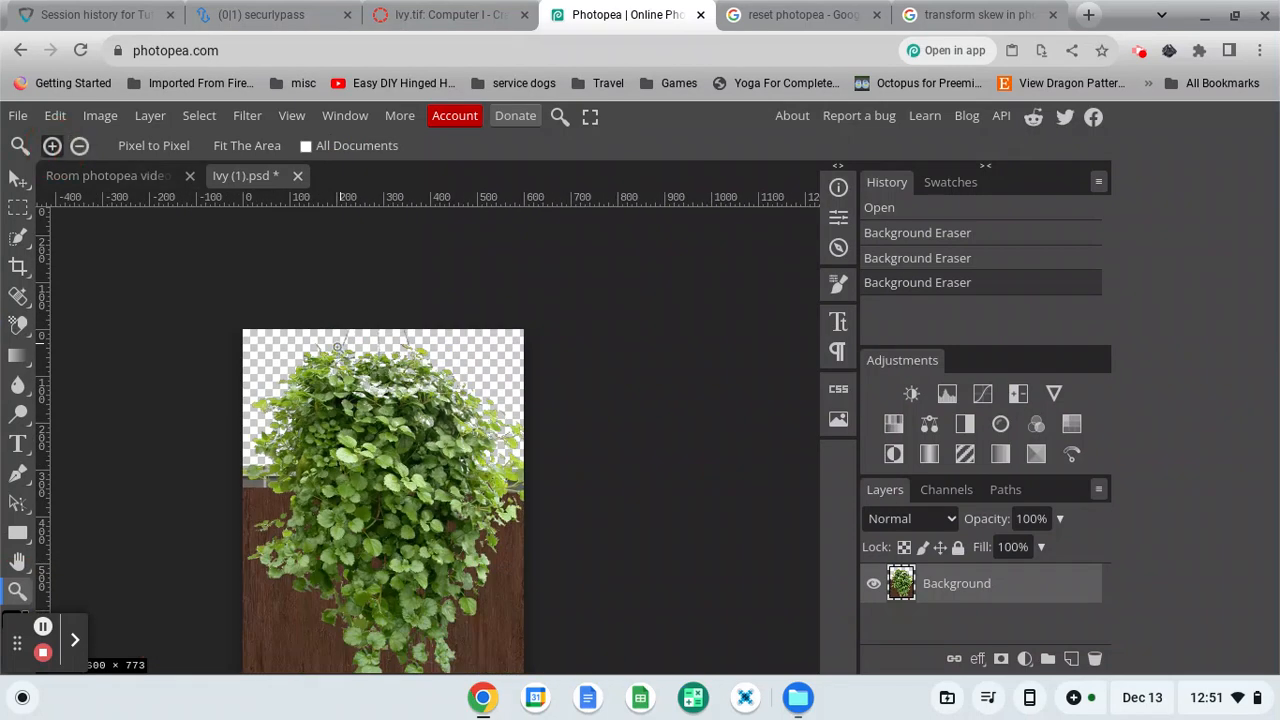
drag(343, 347, 345, 347)
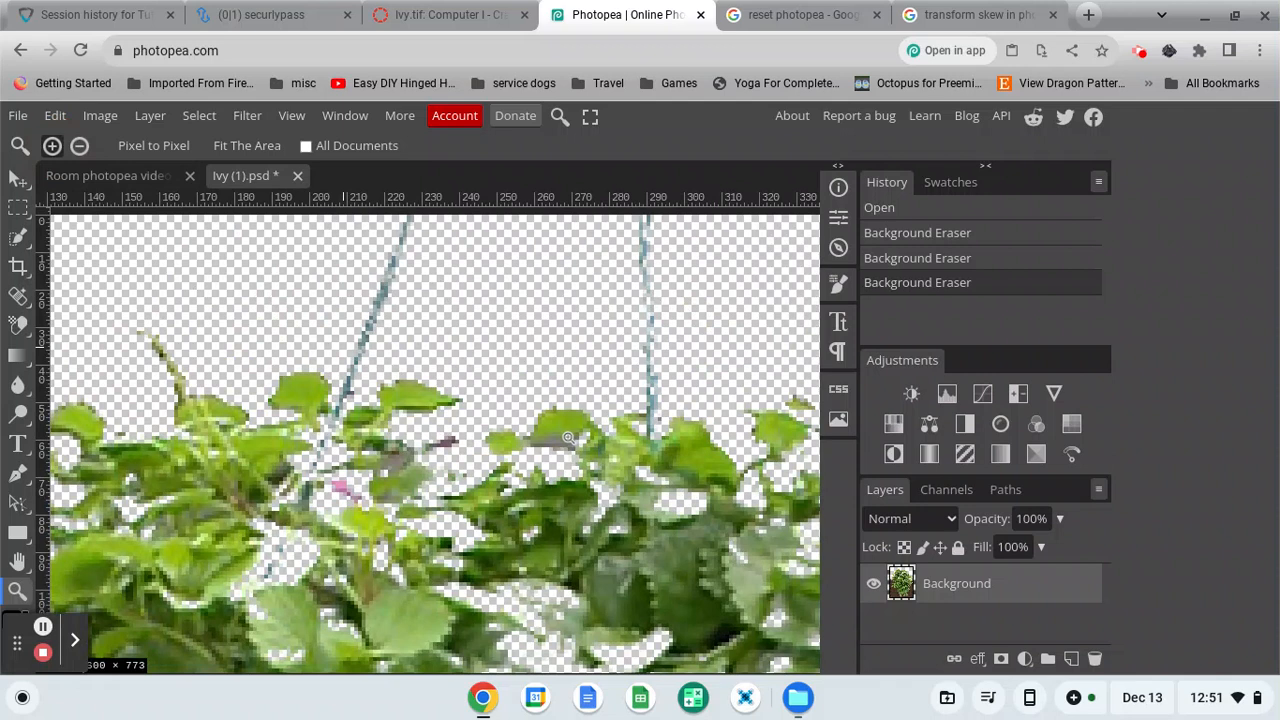
scroll(558, 500, up, 2)
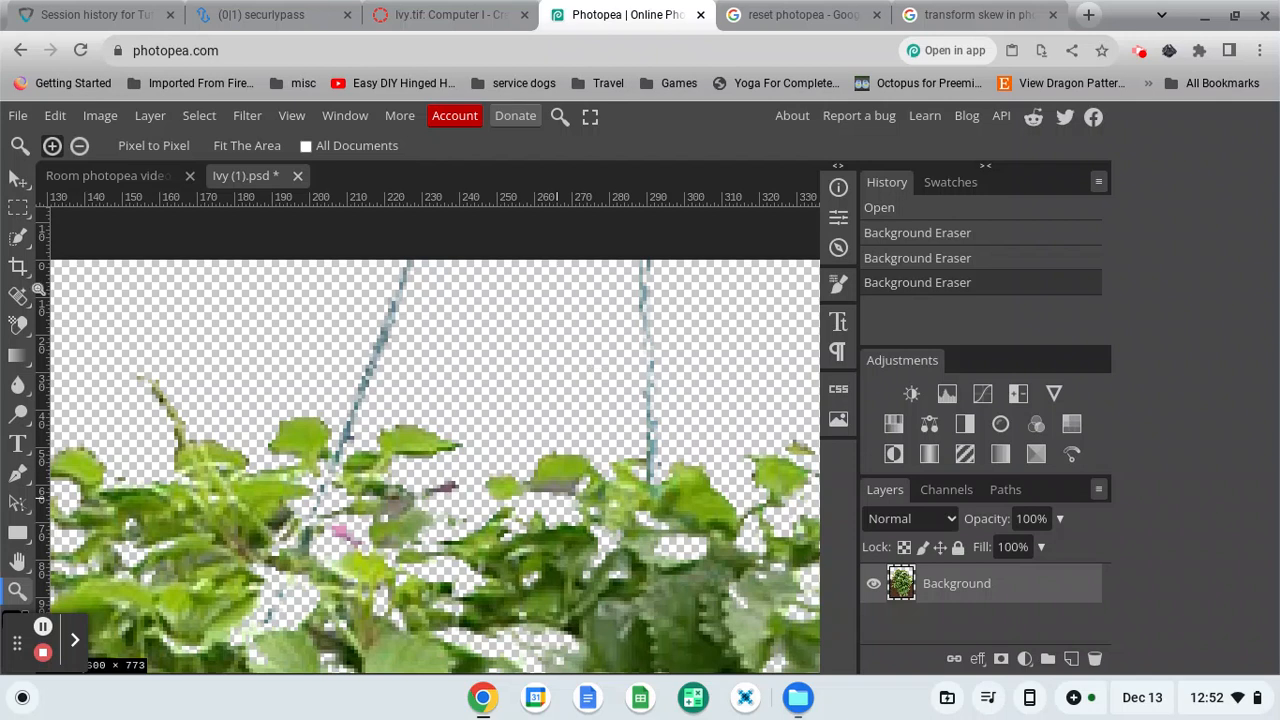
click(18, 325)
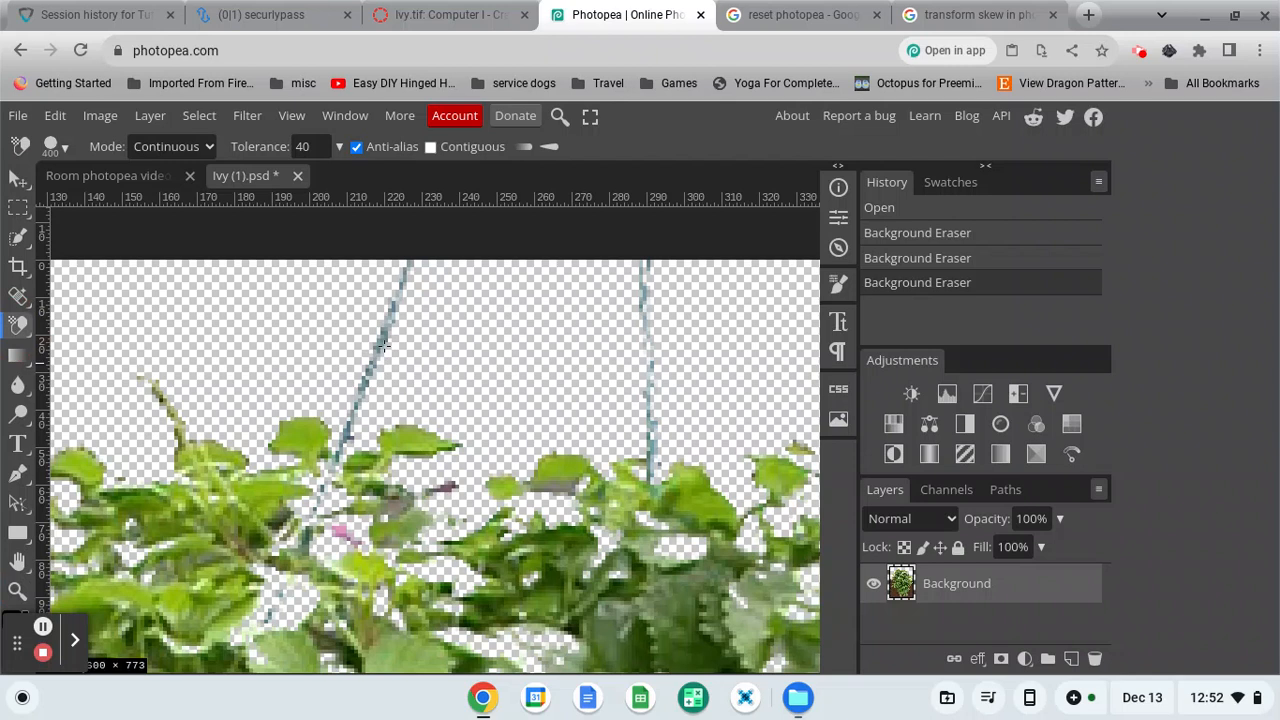
key(bracketleft)
key(bracketleft)
key(bracketleft)
key(bracketleft)
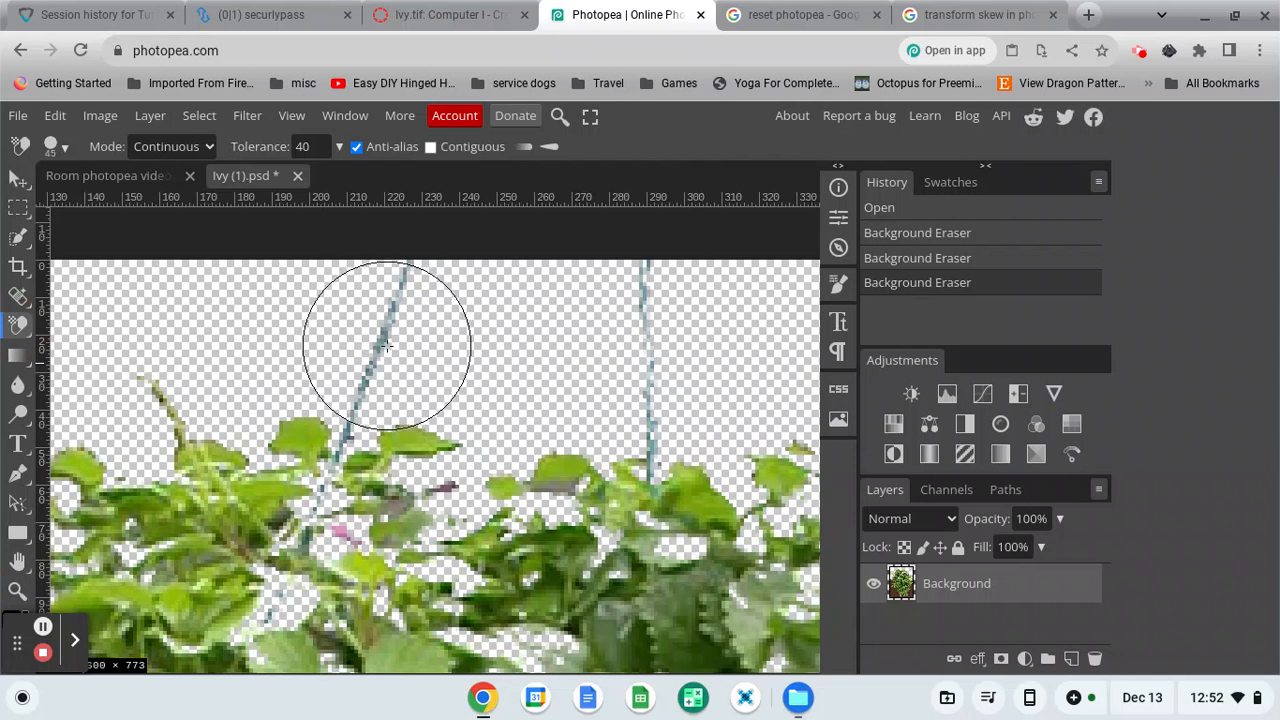
key(bracketleft)
key(bracketleft)
key(bracketleft)
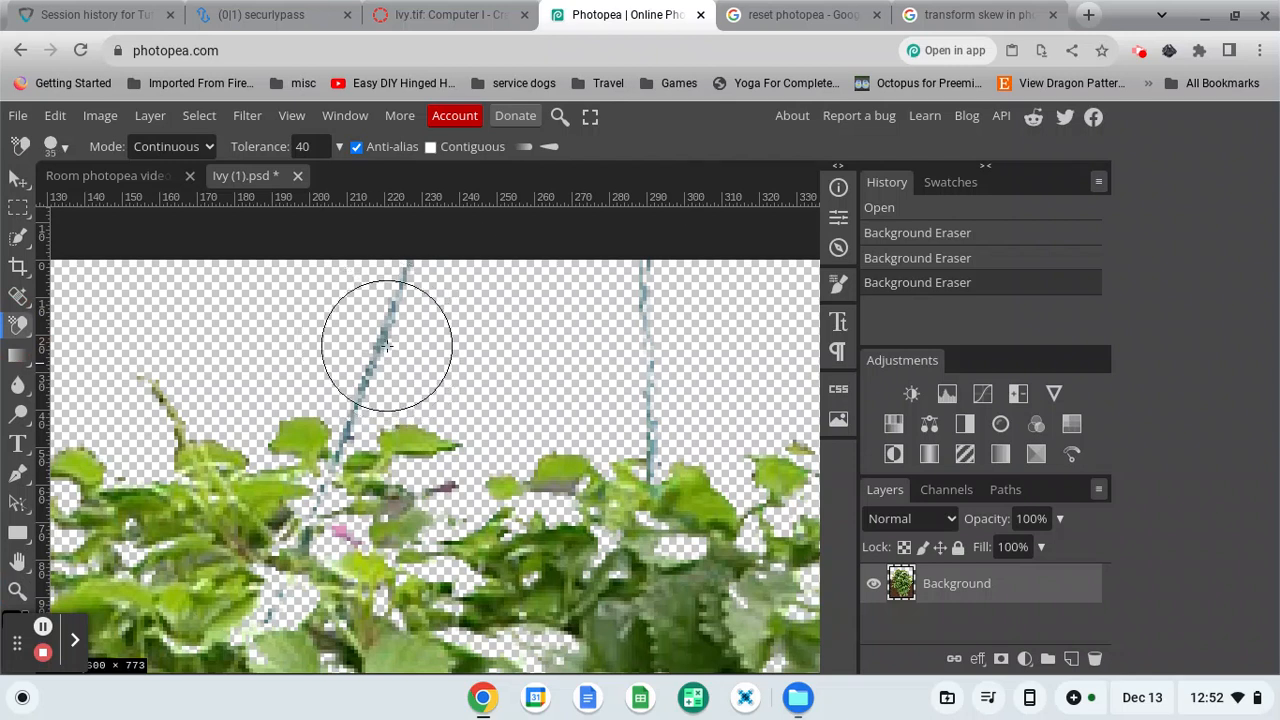
key(bracketright)
key(bracketright)
key(bracketright)
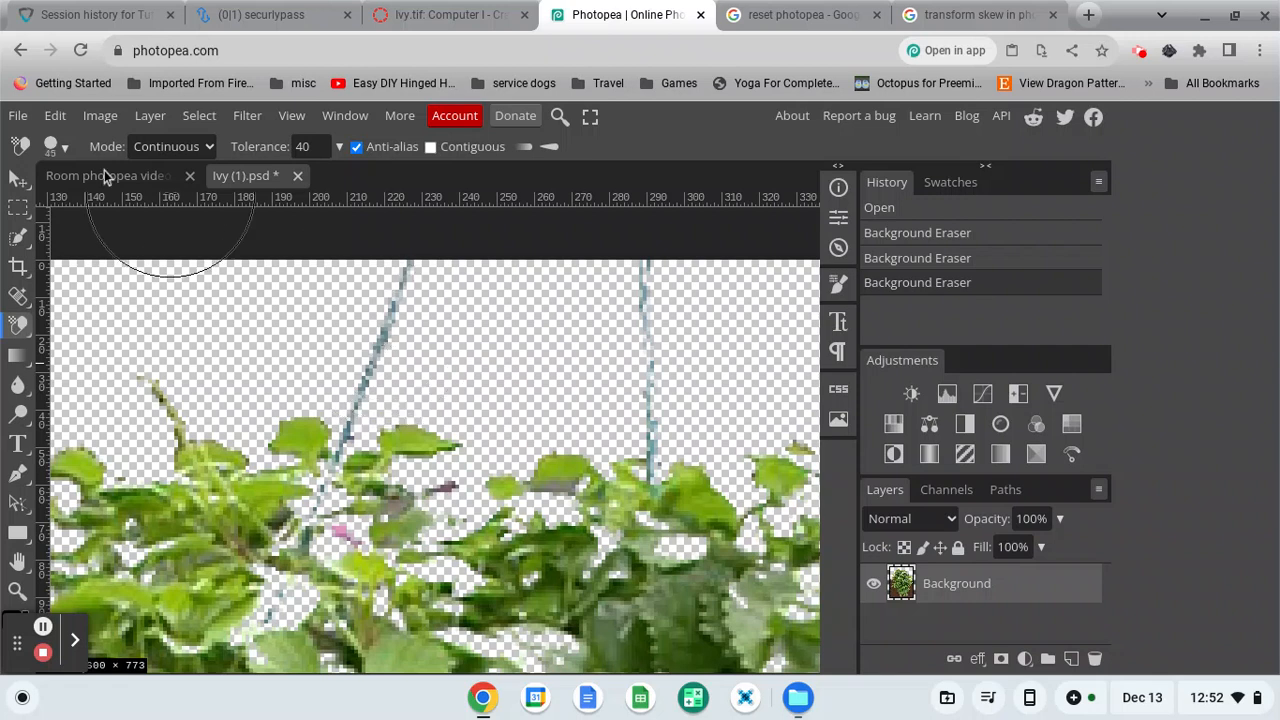
key(bracketleft)
key(bracketleft)
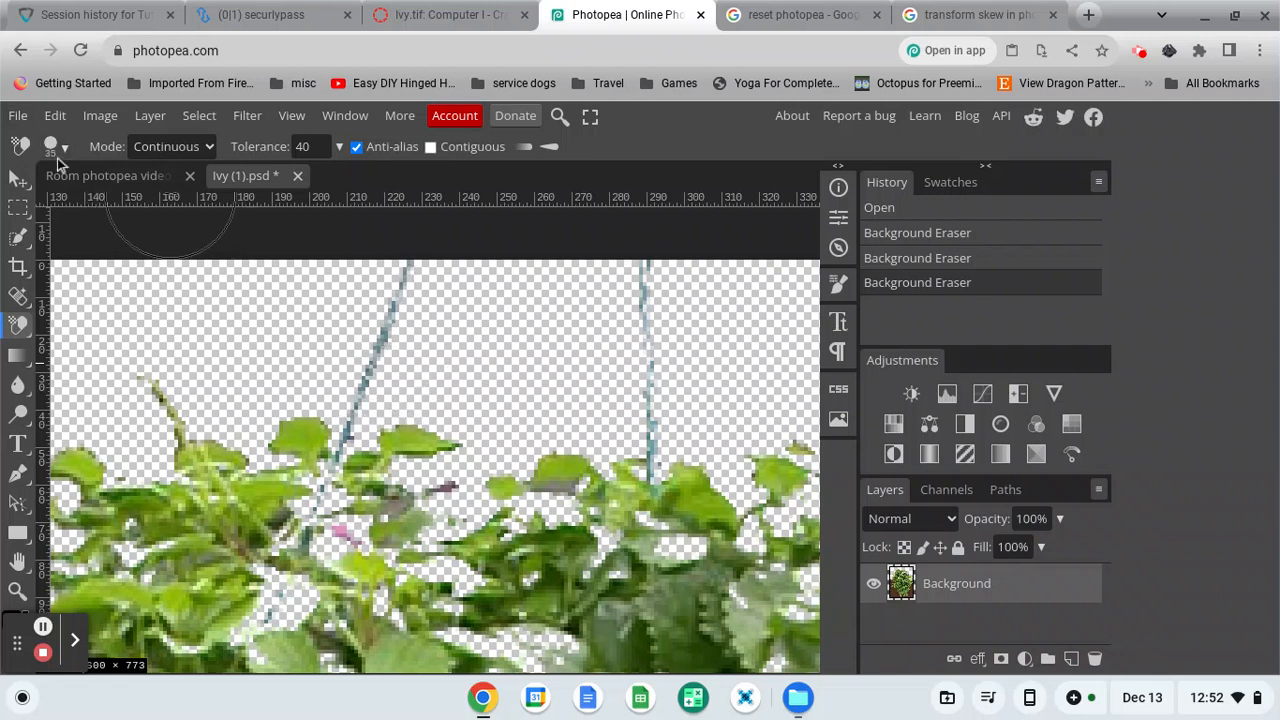
key(bracketright)
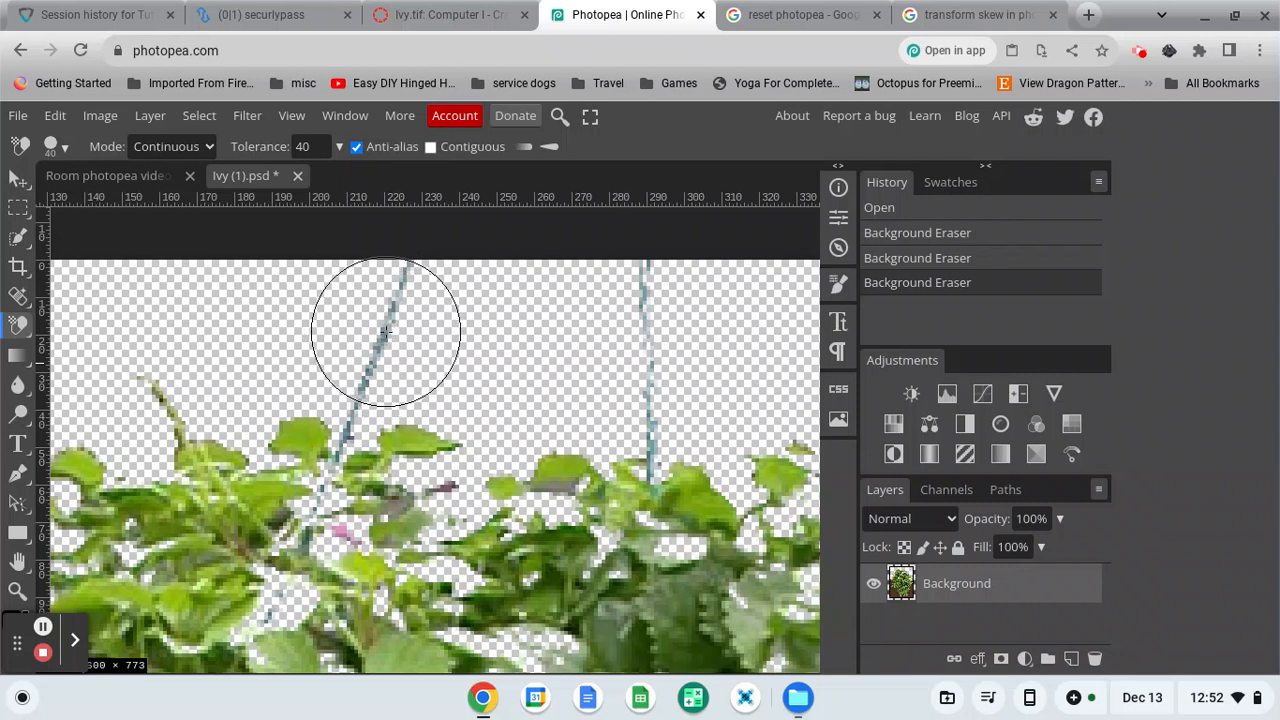
Erase the three hanger wires above the ivy with the Background Eraser.
drag(385, 330, 386, 322)
drag(354, 398, 322, 446)
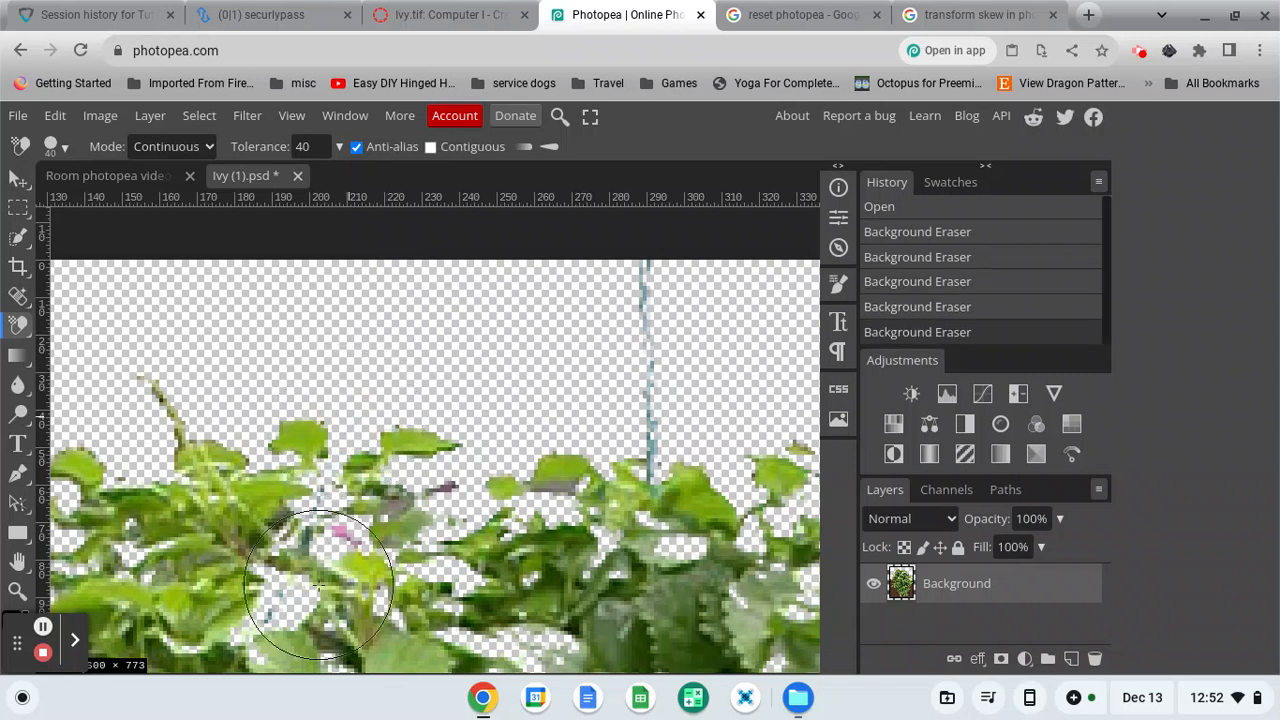
drag(642, 293, 643, 296)
drag(650, 400, 646, 374)
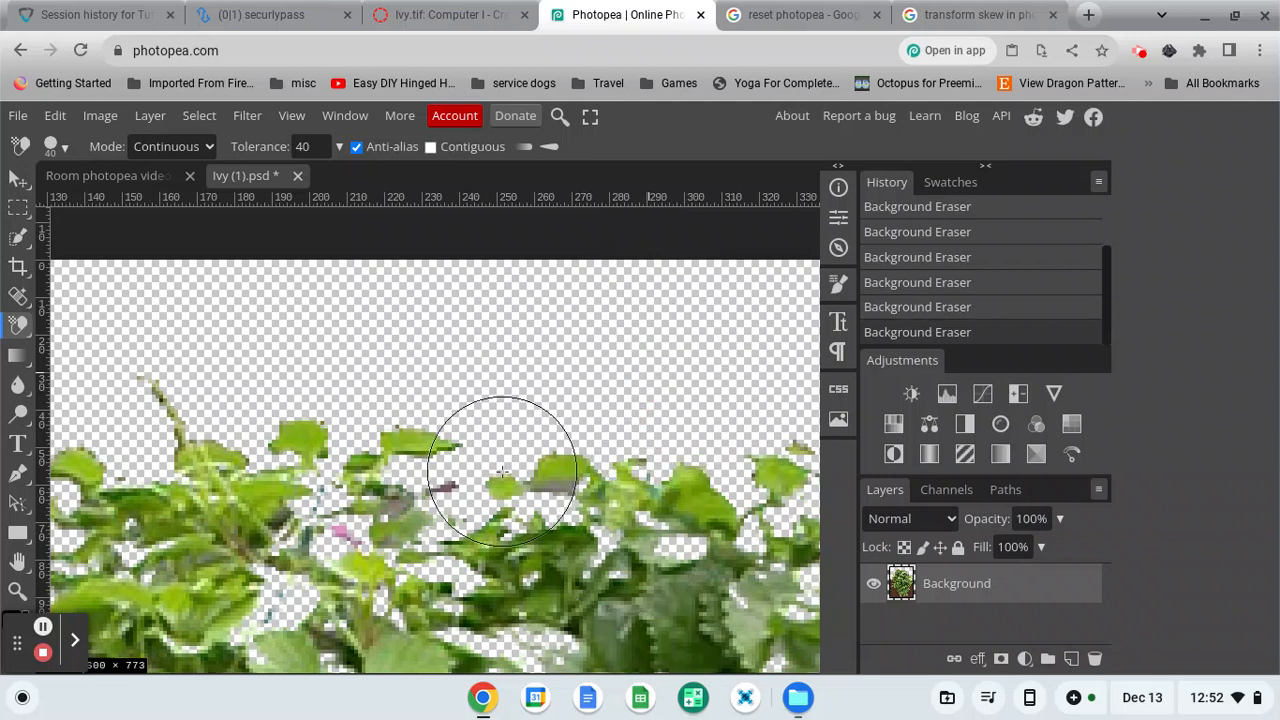
click(20, 565)
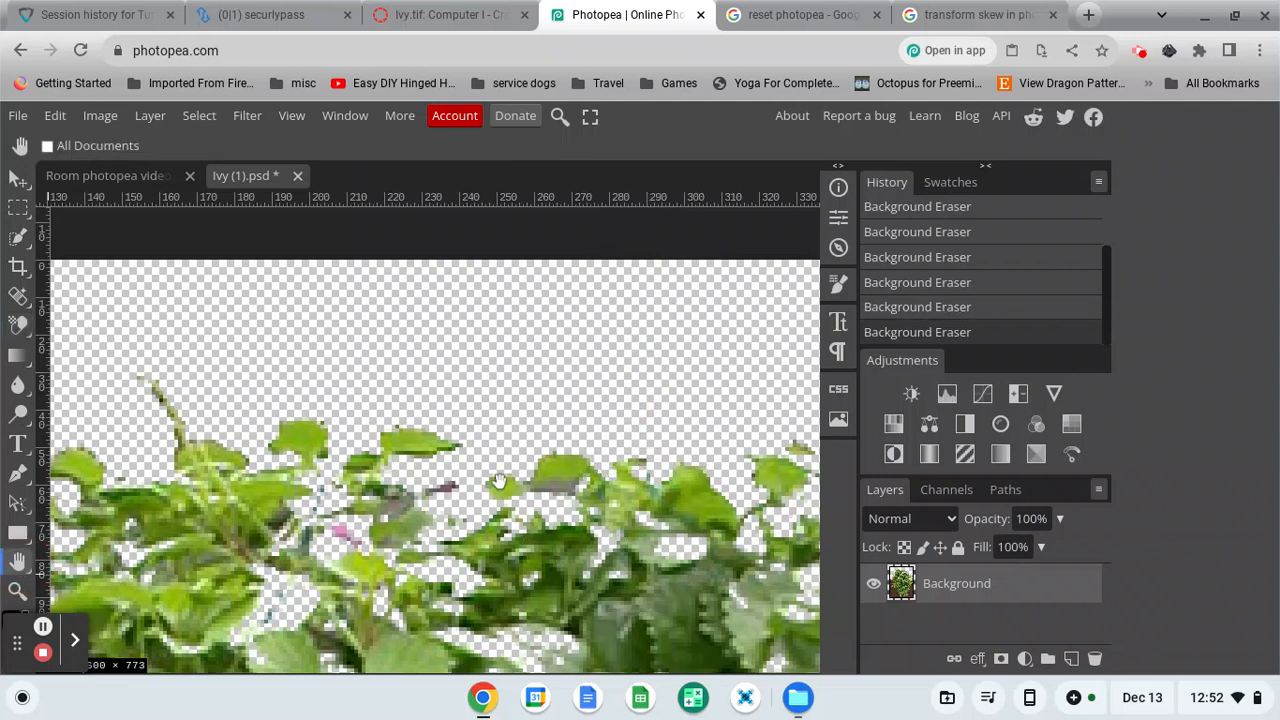
drag(571, 478, 182, 492)
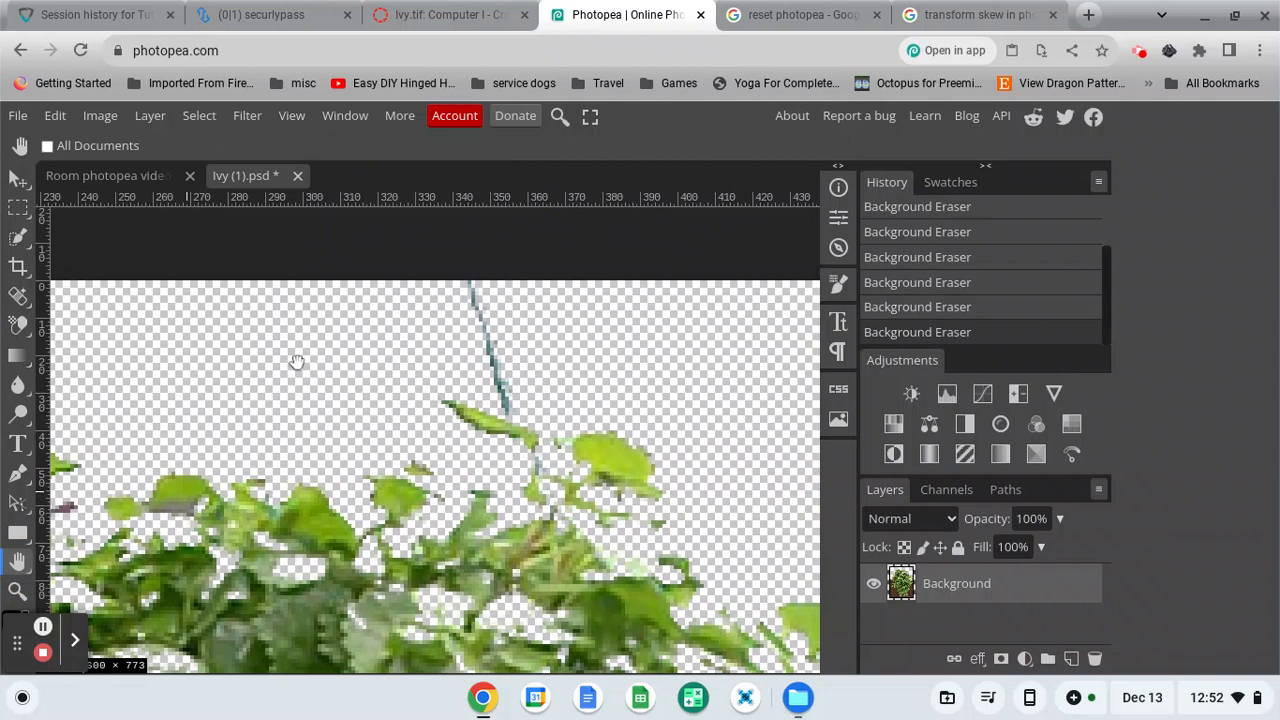
click(22, 326)
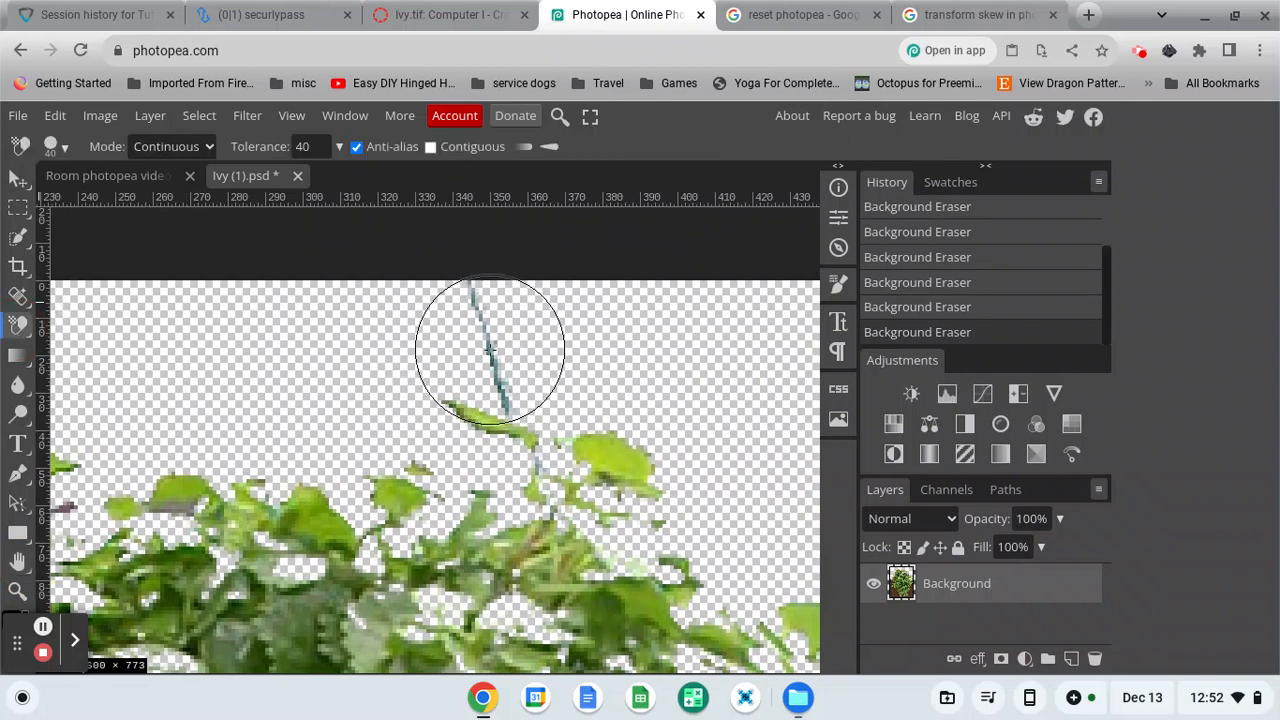
click(491, 346)
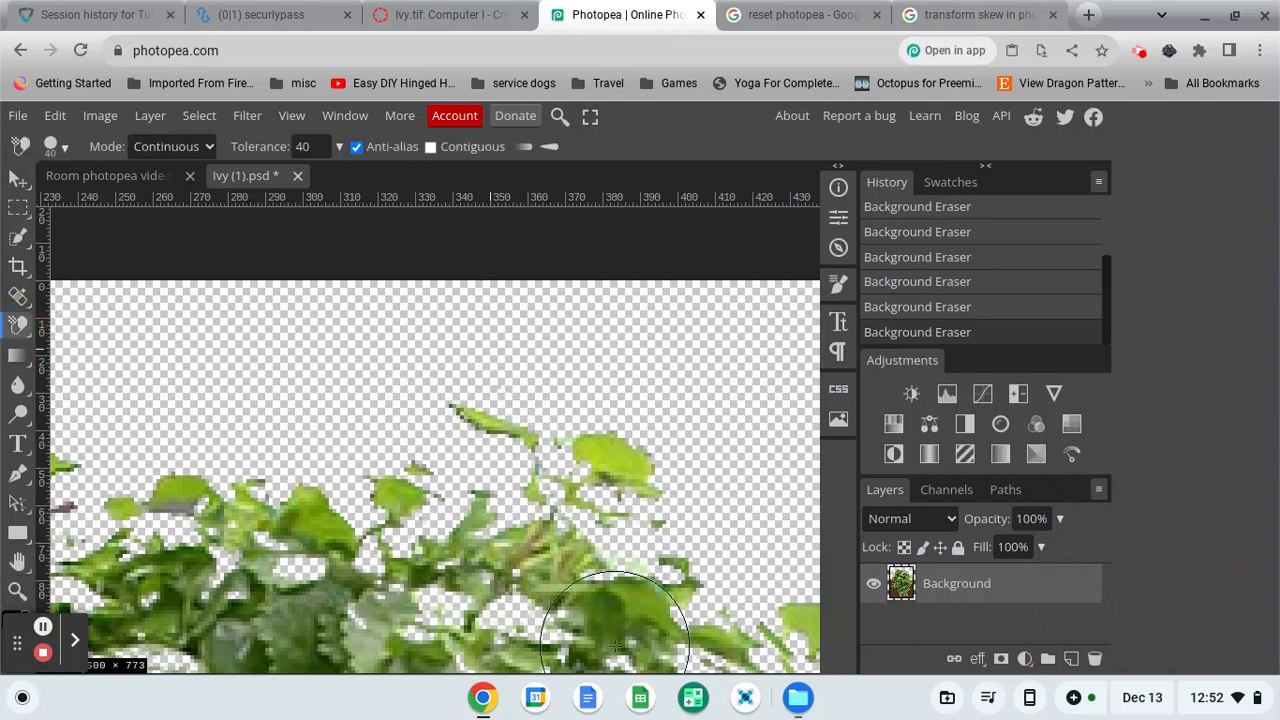
Try to erase the brown patch between the leaves on the ivy's lower right side at tolerance 40, and undo it.
click(18, 563)
drag(668, 600, 478, 405)
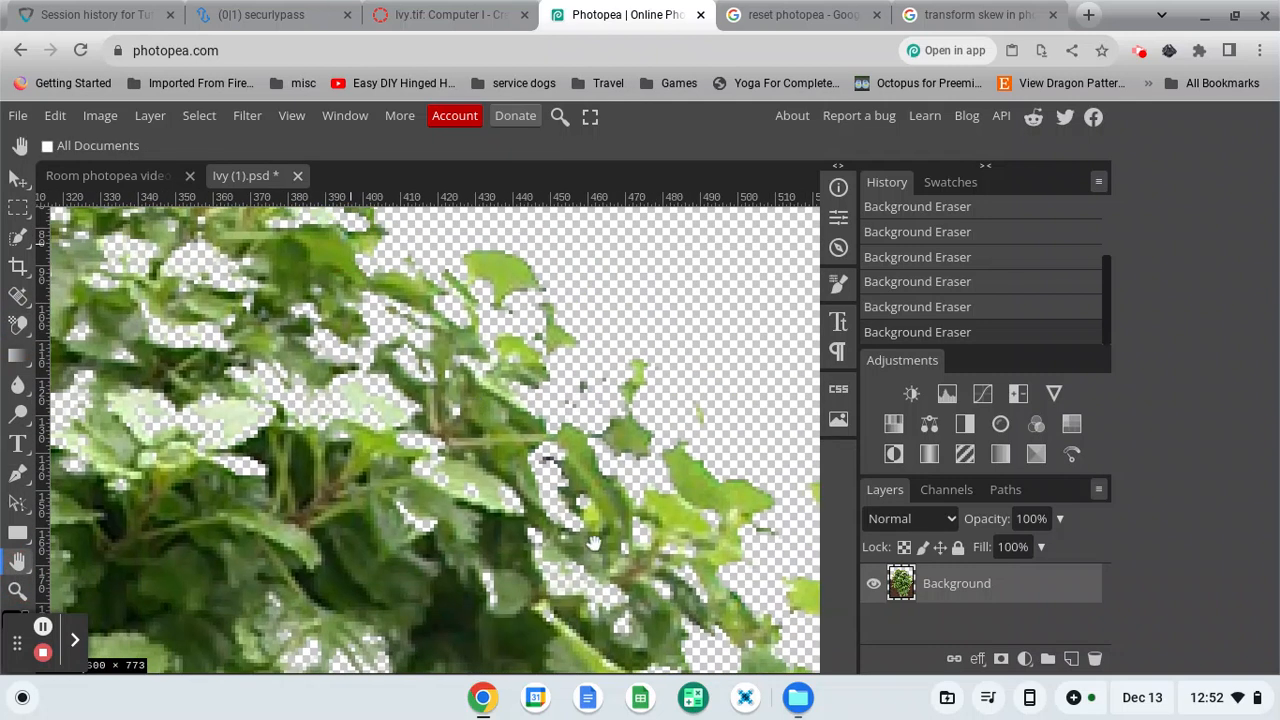
drag(594, 543, 388, 215)
drag(553, 556, 355, 263)
drag(390, 468, 460, 243)
drag(440, 511, 475, 323)
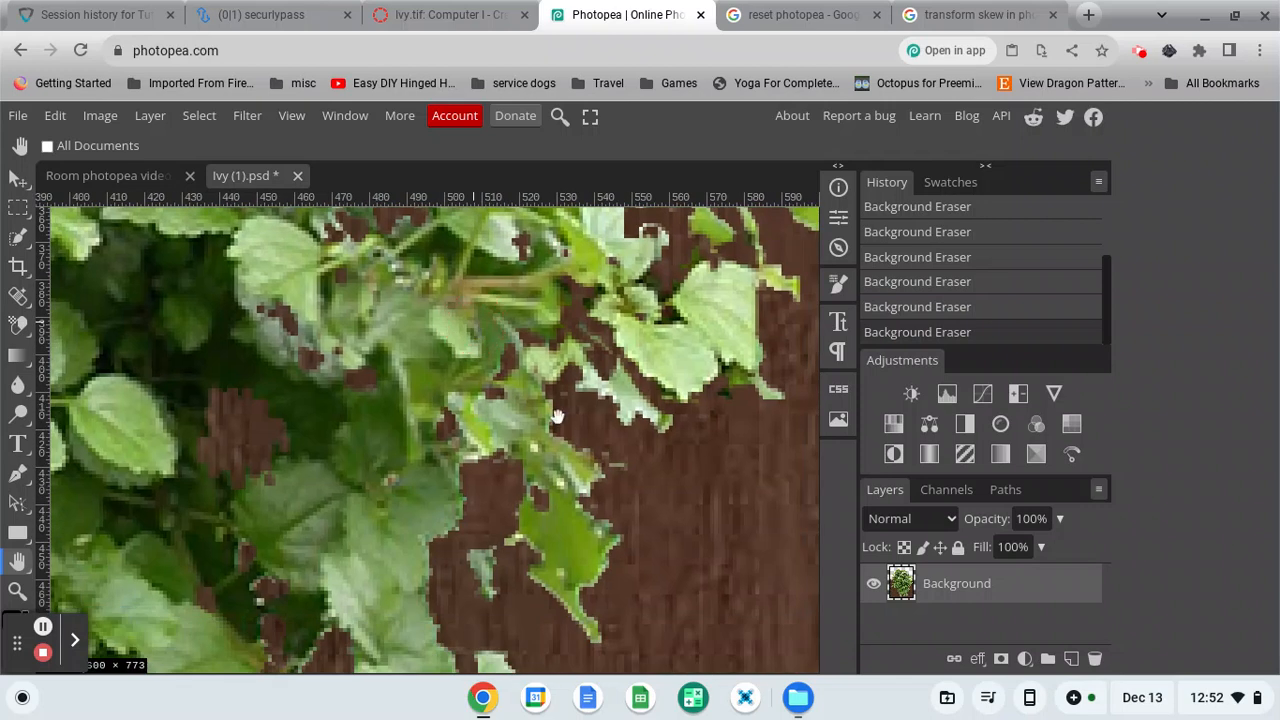
drag(512, 440, 520, 426)
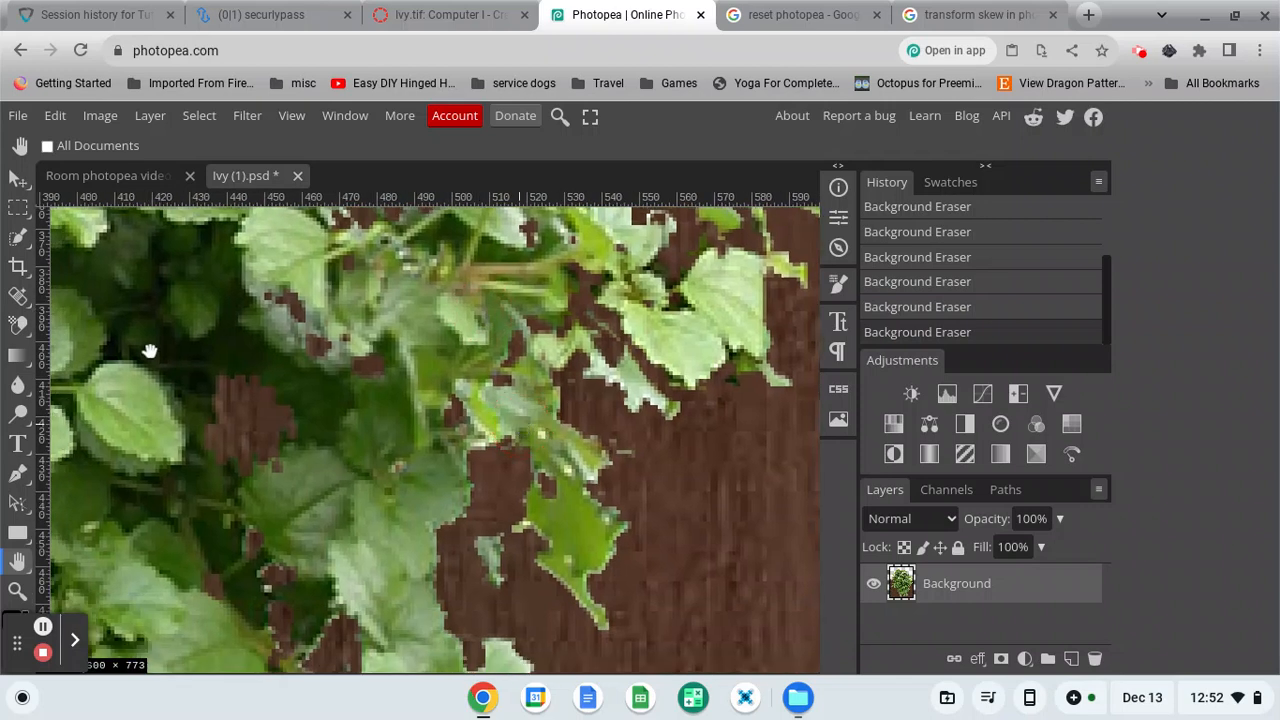
click(18, 325)
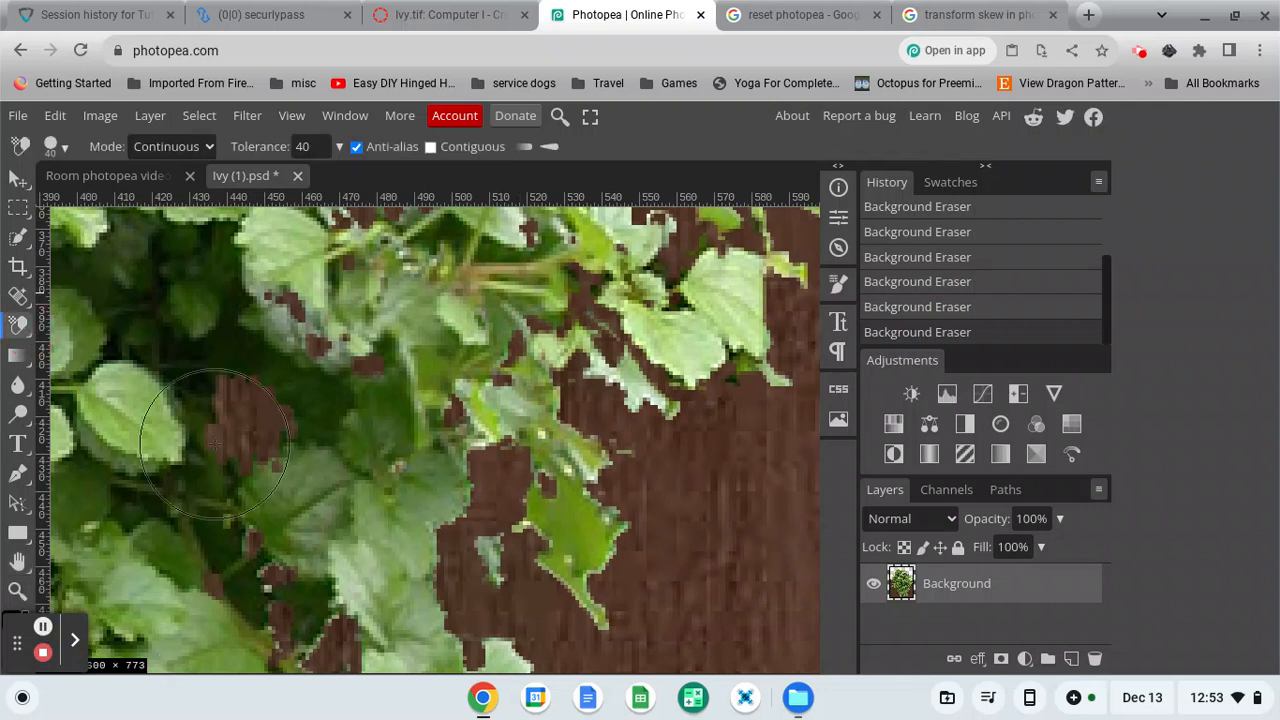
drag(247, 413, 278, 432)
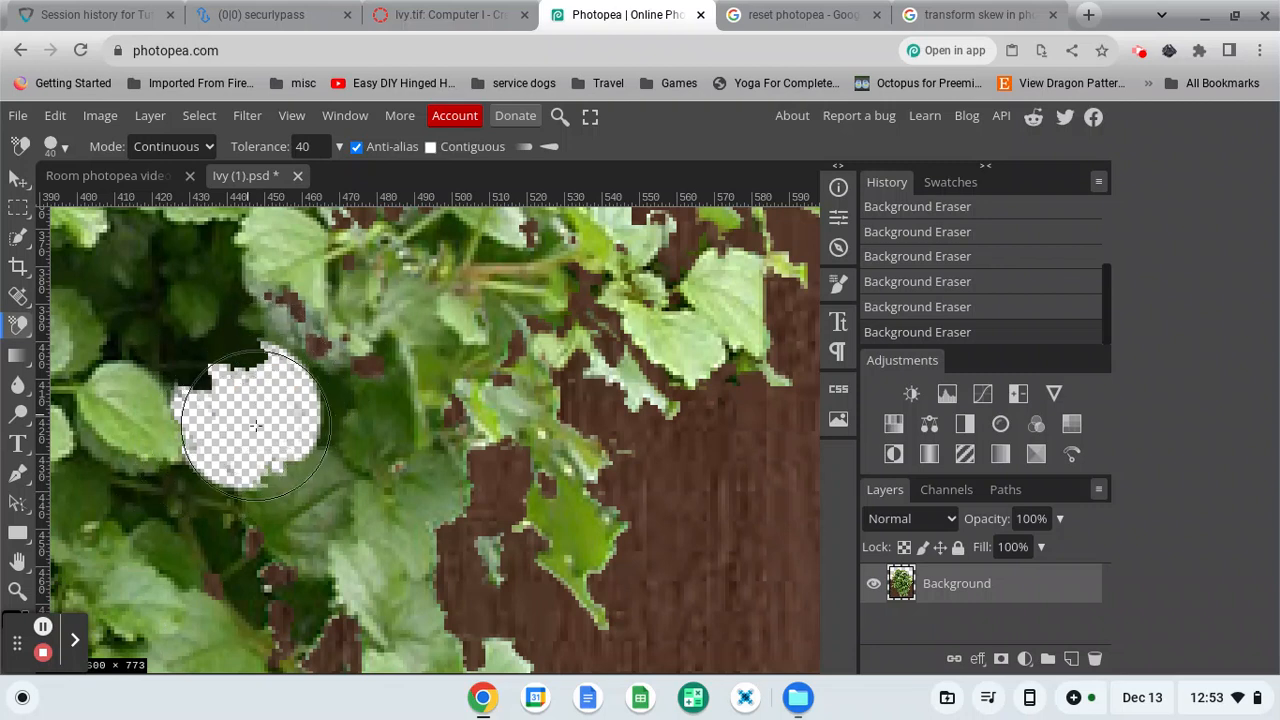
key(ctrl+z)
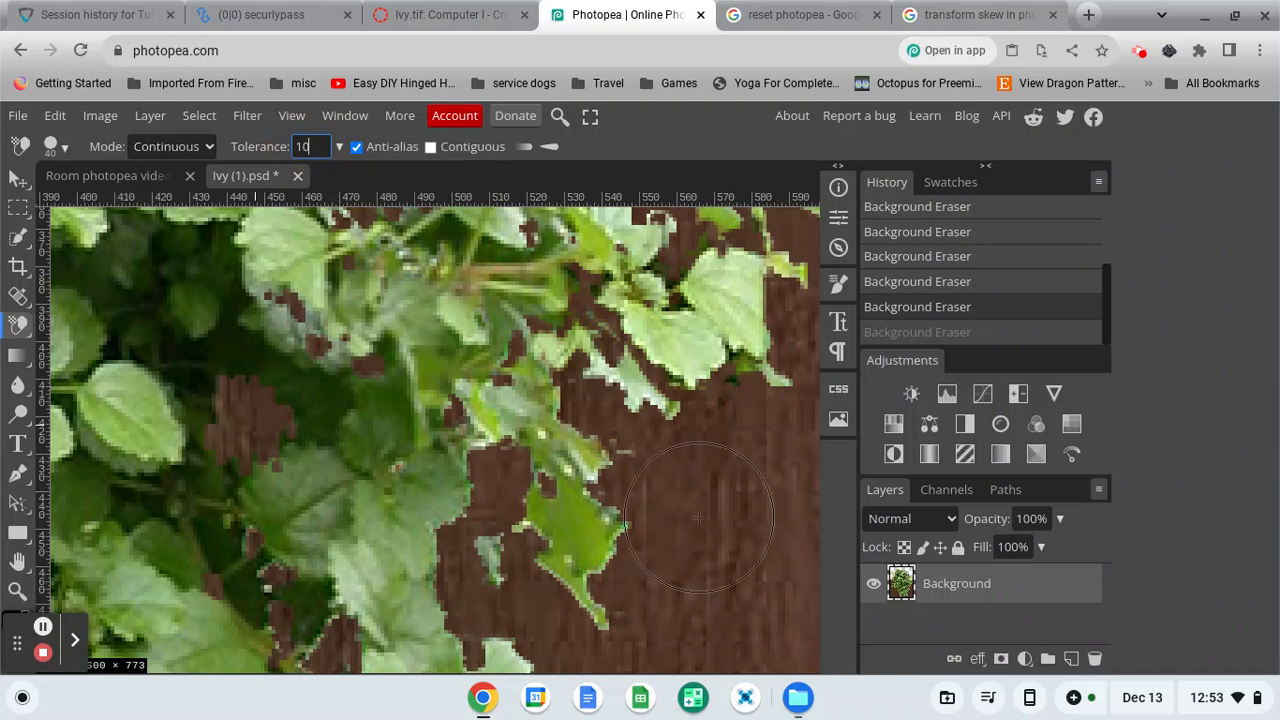
Set the Background Eraser's tolerance to 10 and its brush size to 200.
text(]]]]]]])
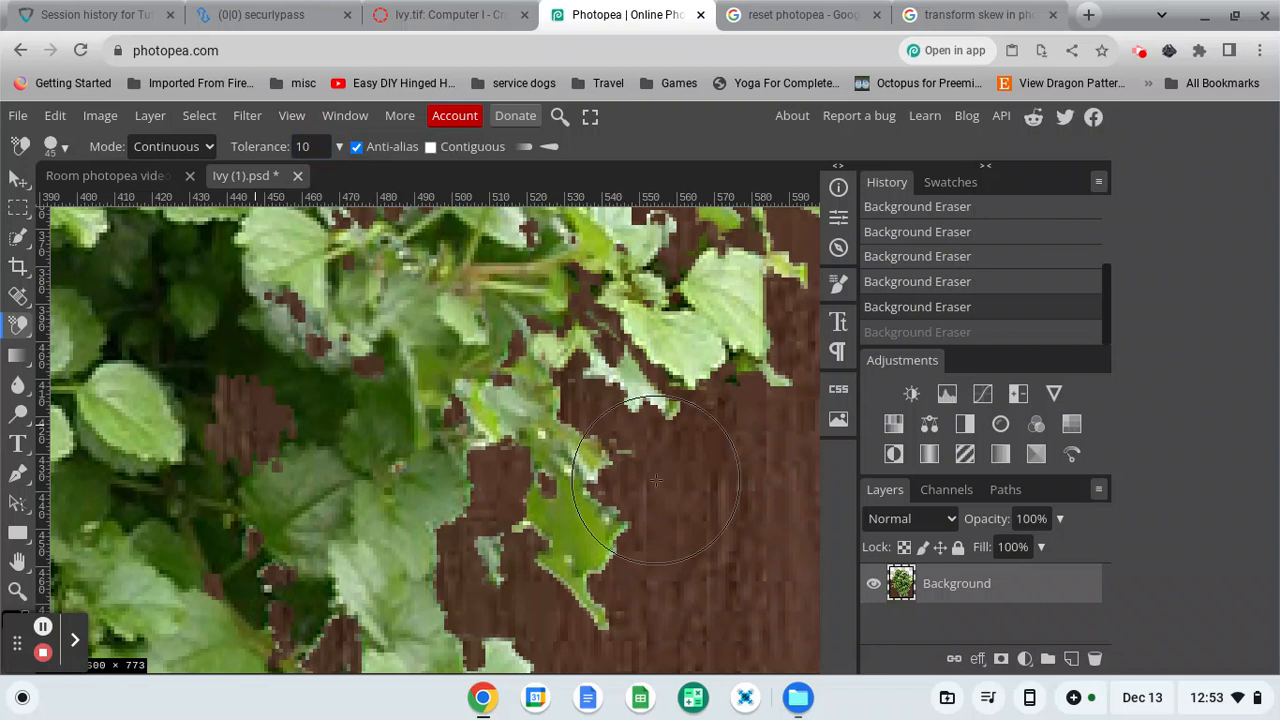
key(bracketright)
key(bracketright)
key(bracketright)
key(bracketright)
key(bracketright)
key(bracketright)
key(bracketright)
key(bracketright)
key(bracketright)
key(bracketright)
key(bracketright)
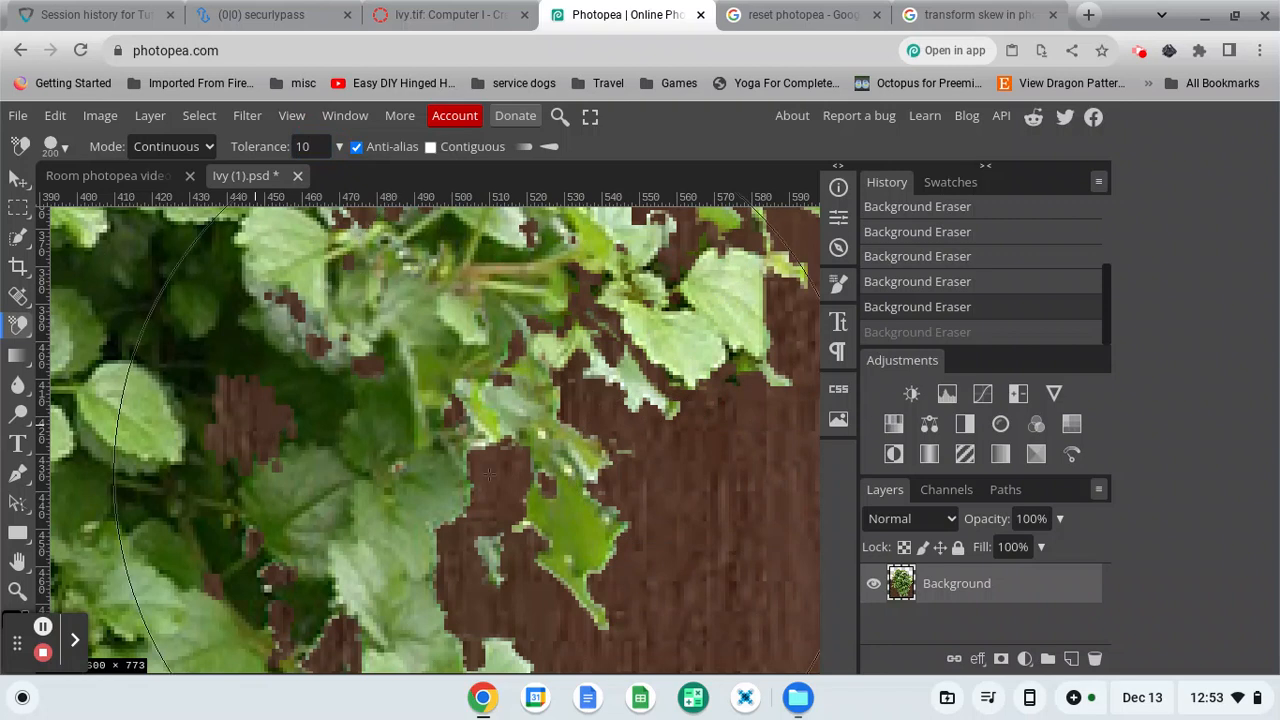
Try to erase the brown wooden background beside the ivy's lower right leaves at tolerance 10.
click(640, 462)
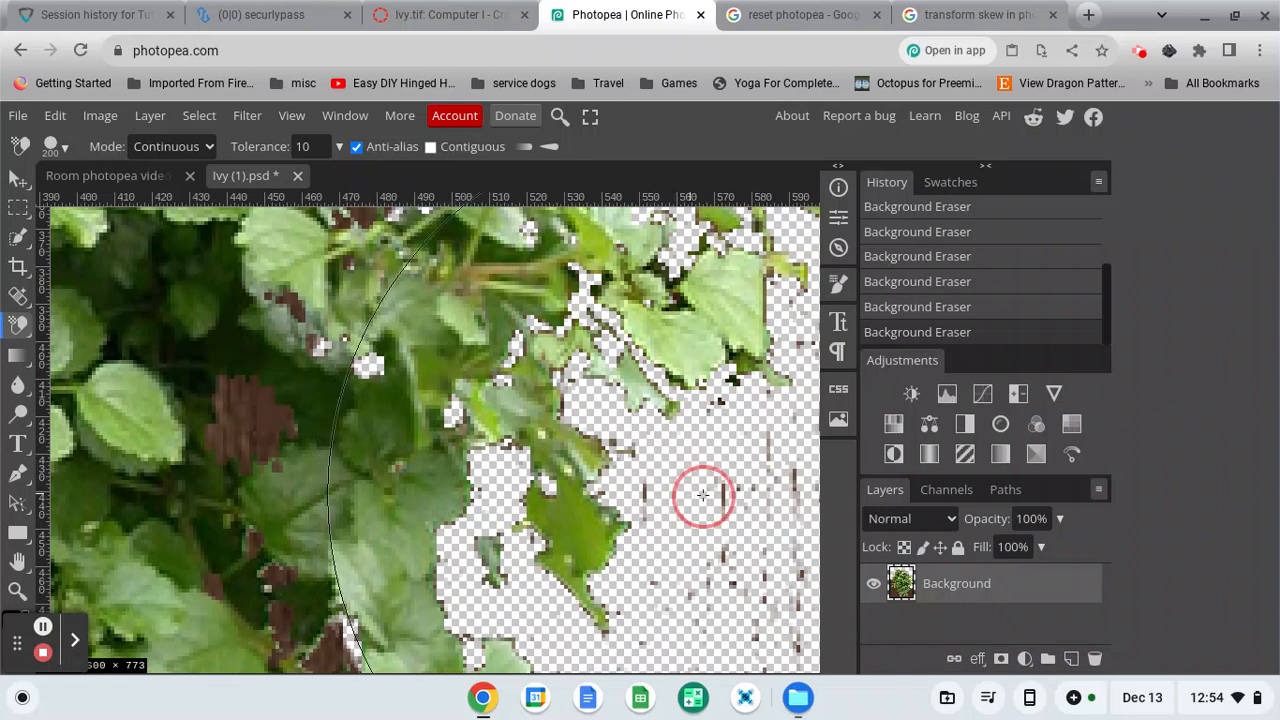
drag(707, 488, 723, 493)
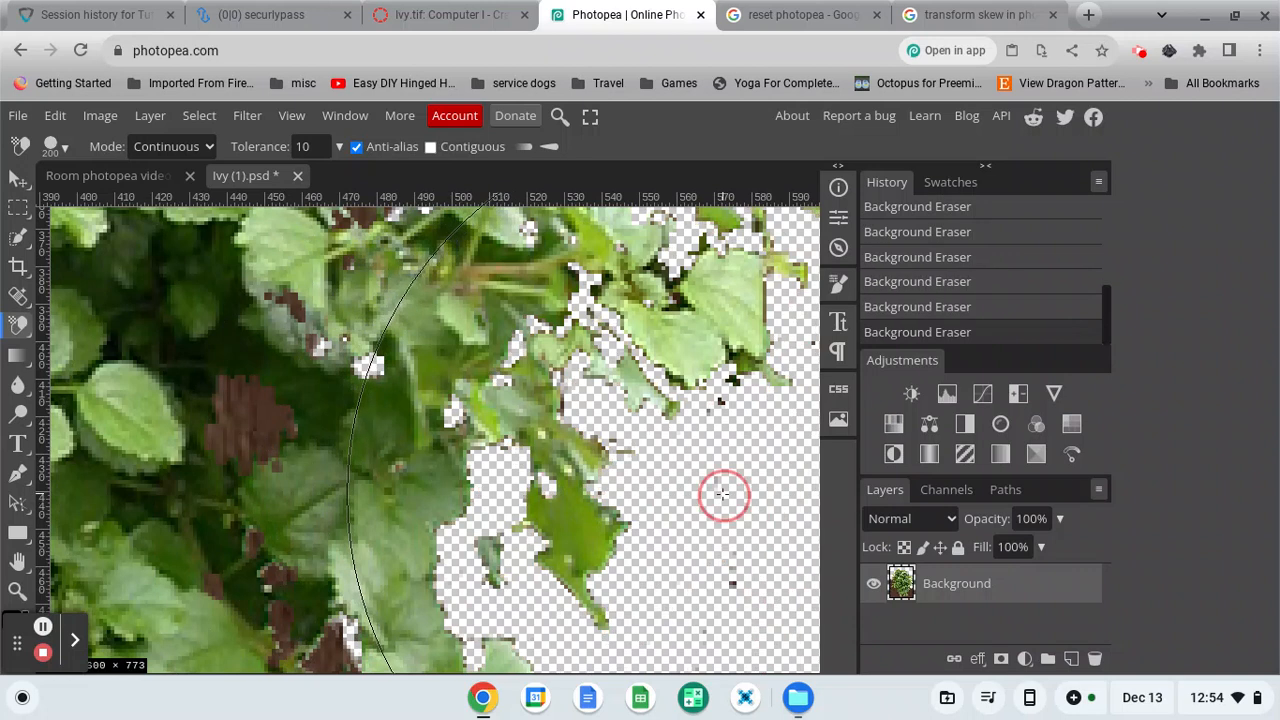
click(729, 579)
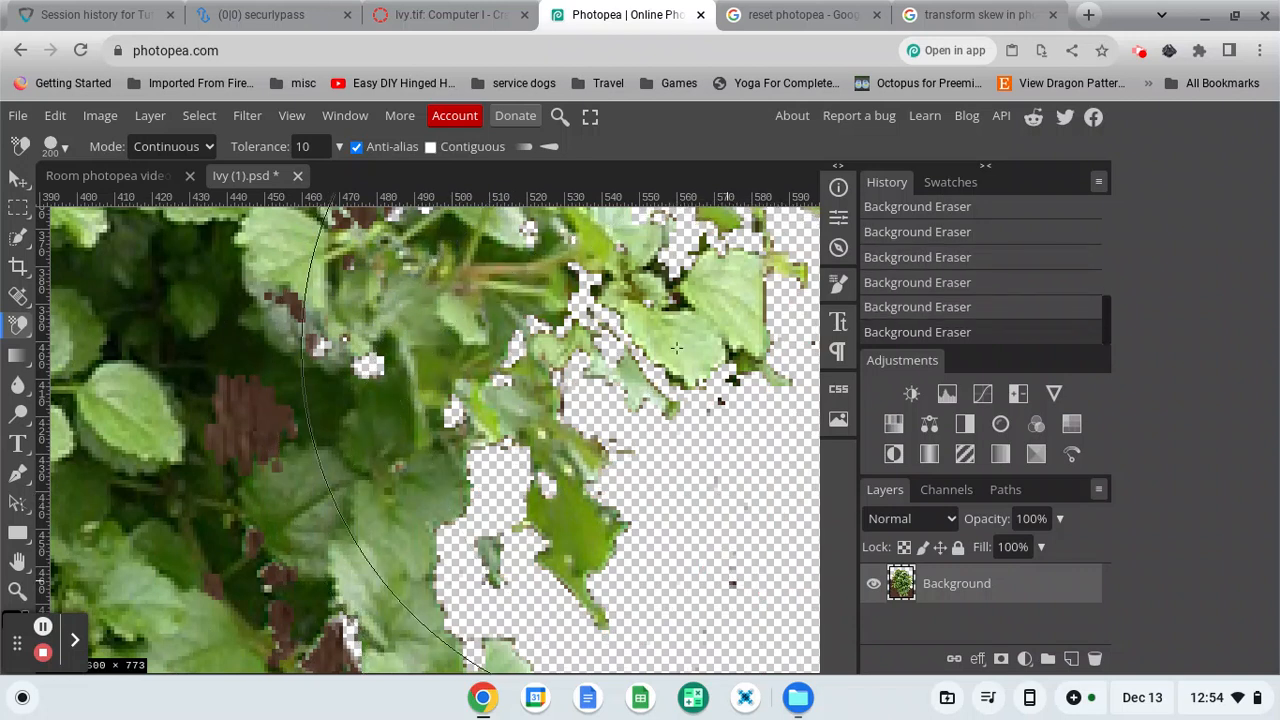
Revert the ivy image to the history state before the brown background was erased, and set the Background Eraser's tolerance to 5.
click(927, 311)
click(920, 287)
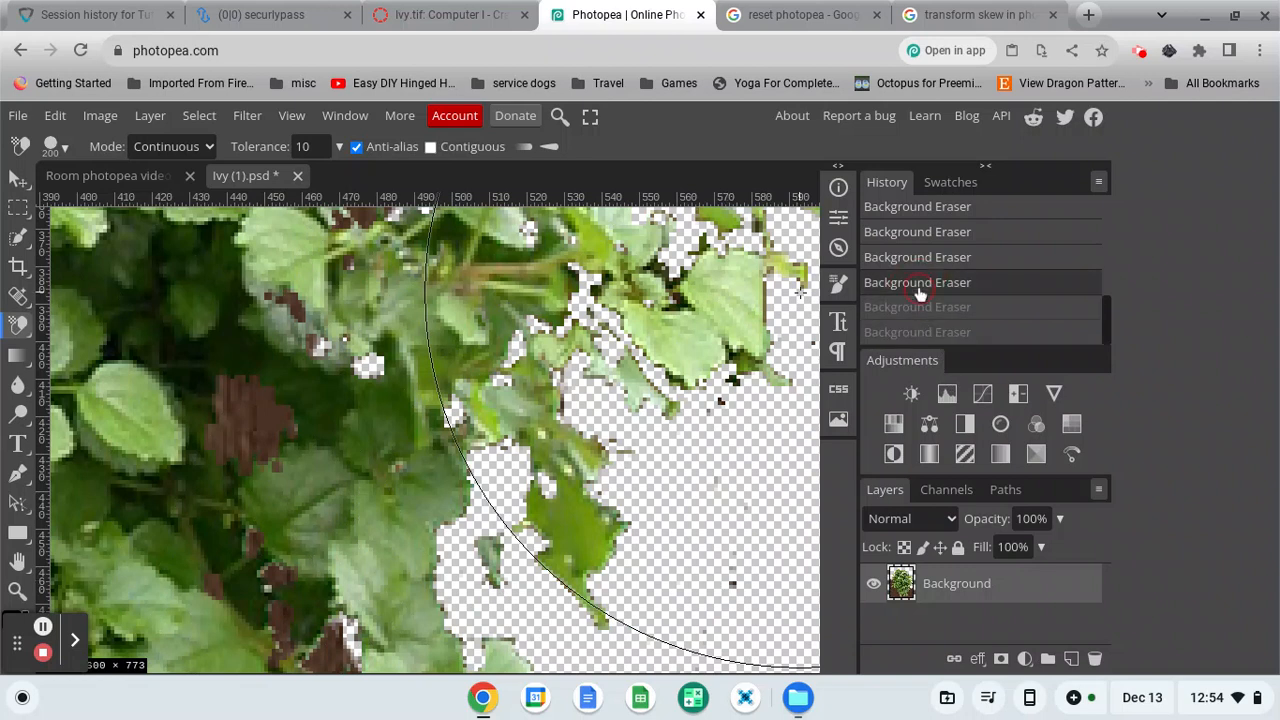
click(917, 260)
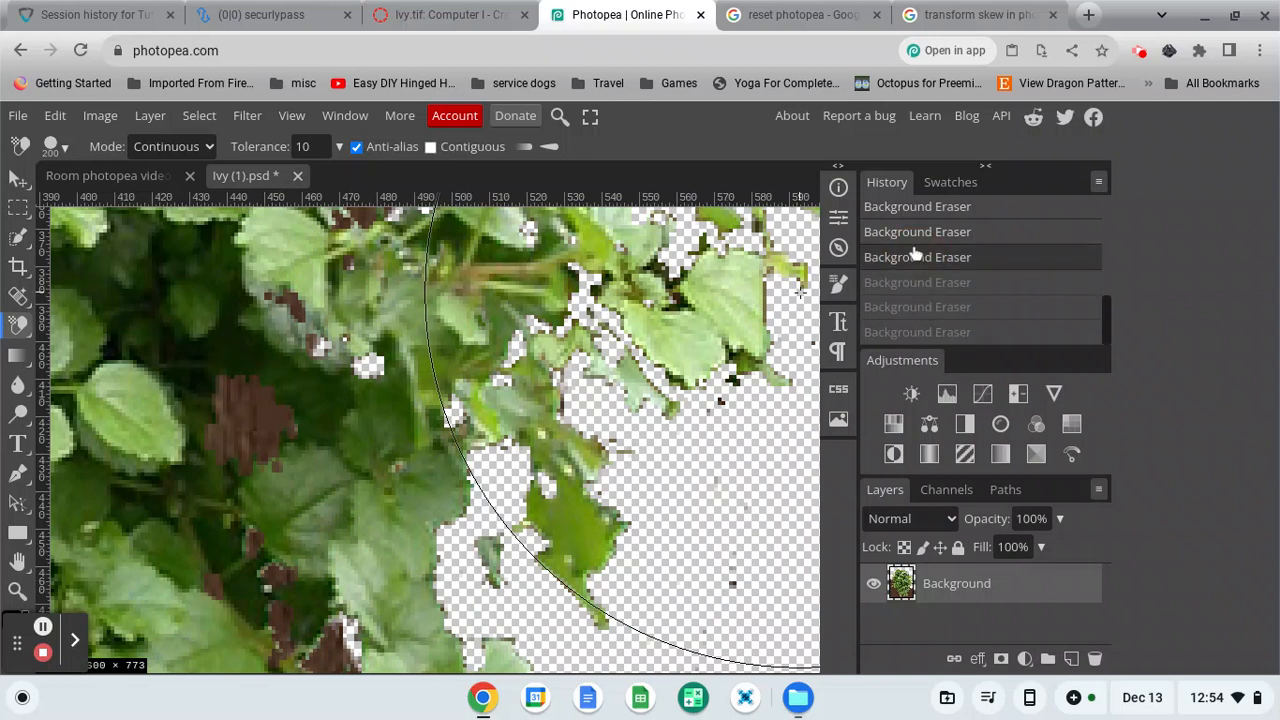
click(917, 234)
click(921, 210)
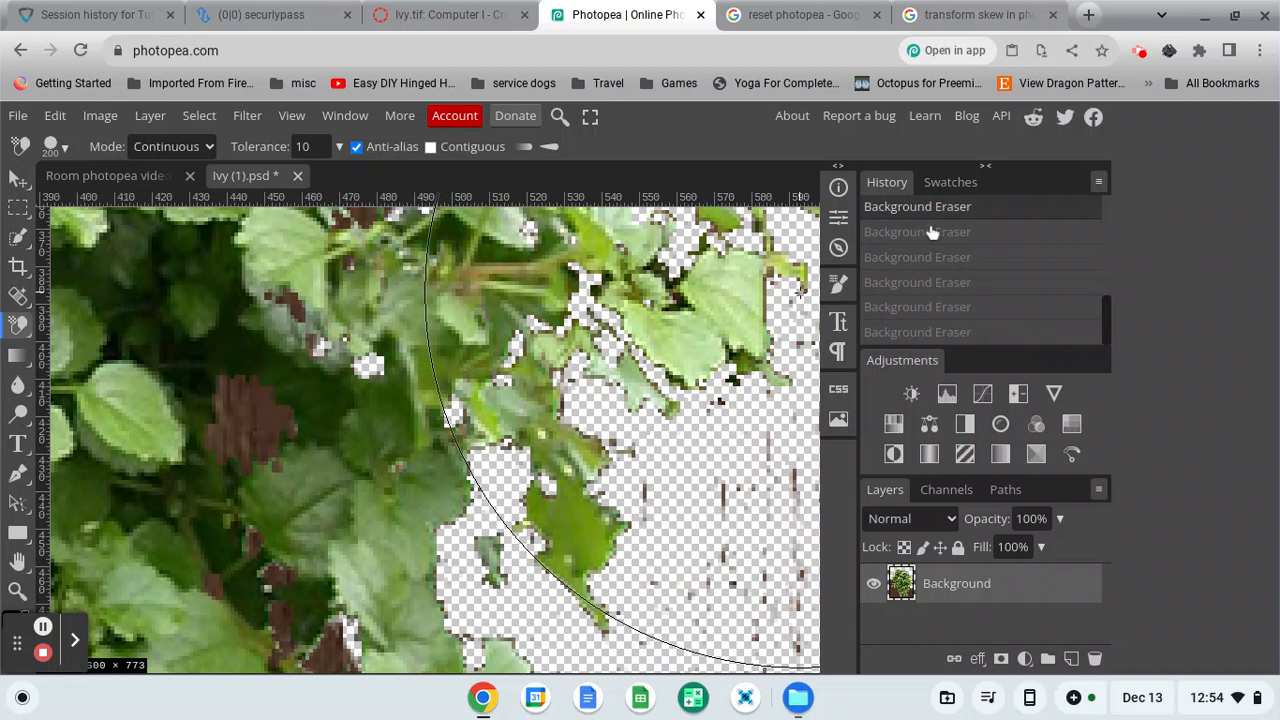
scroll(1005, 280, up, 2)
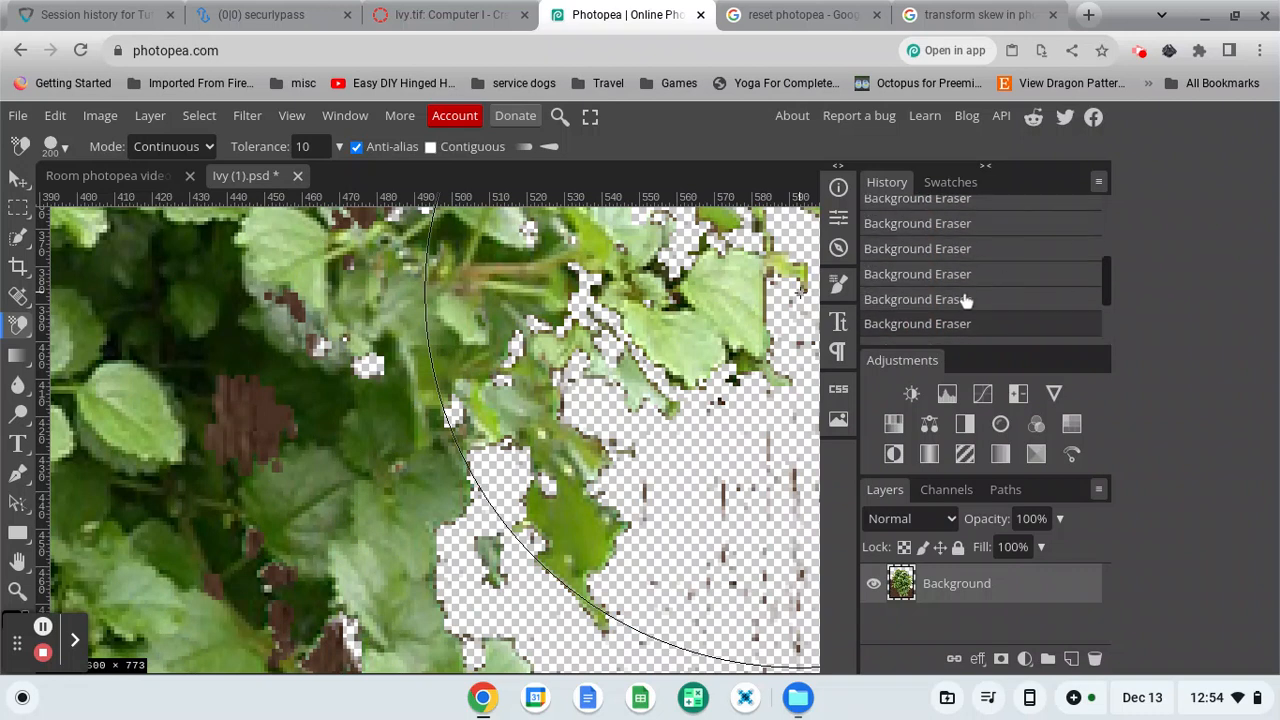
click(965, 301)
click(950, 252)
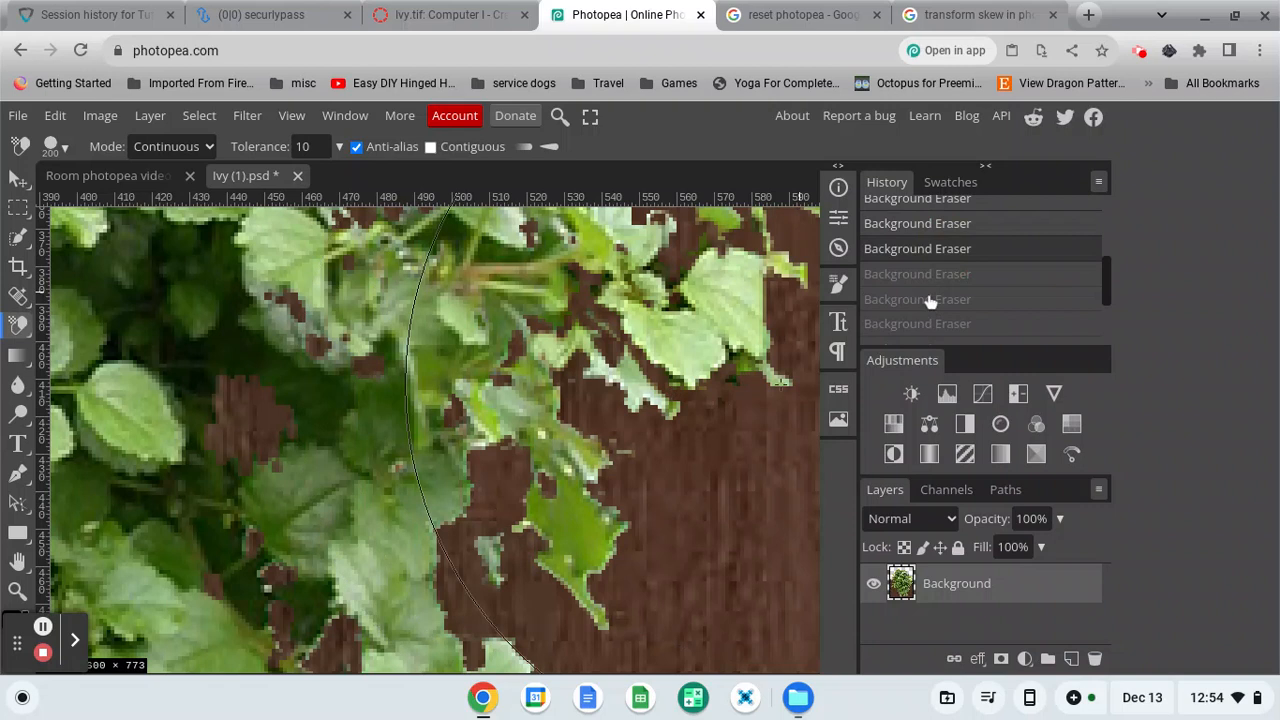
click(940, 284)
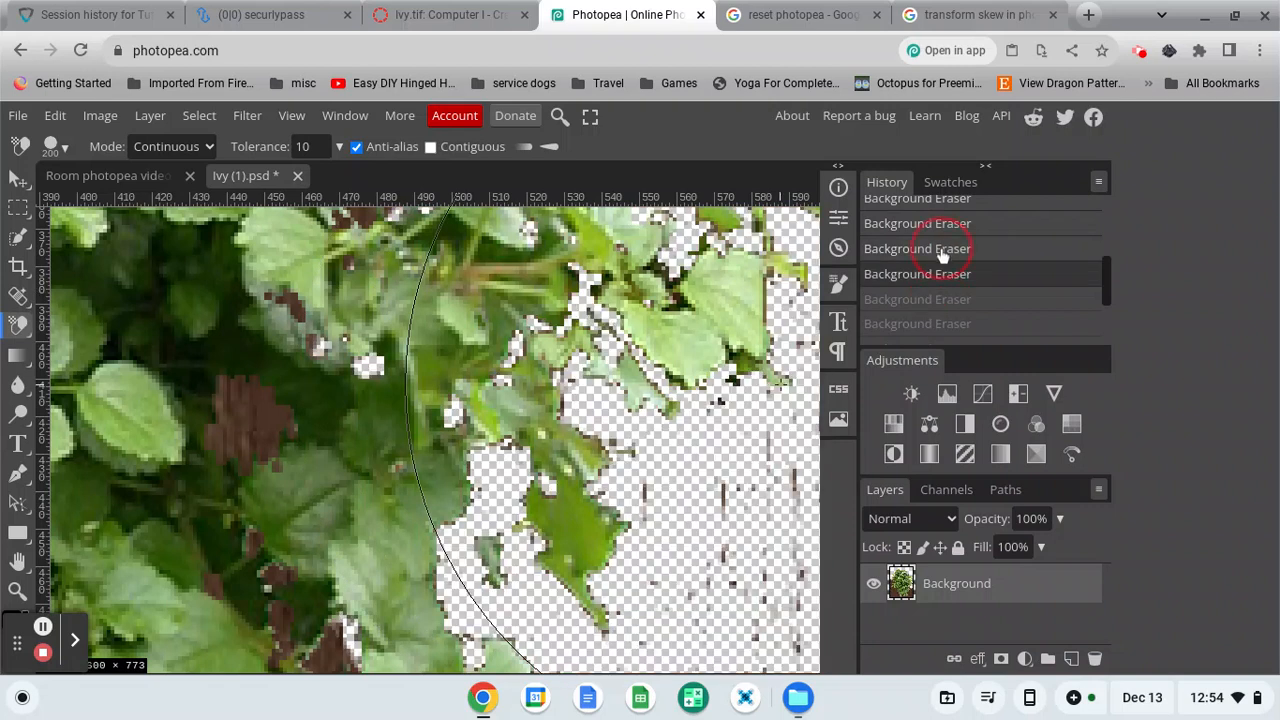
click(942, 257)
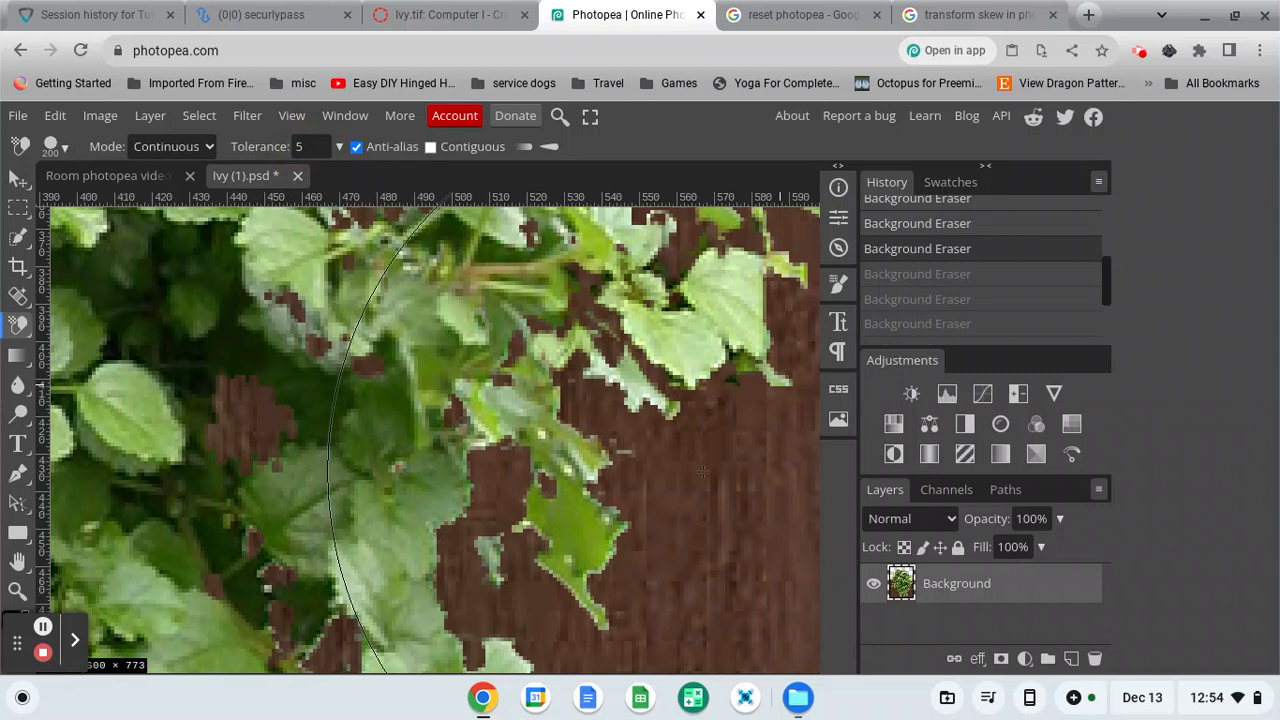
Erase the brown wooden background beside the ivy's lower right leaves with the Background Eraser at tolerance 5.
click(647, 500)
click(686, 511)
click(713, 493)
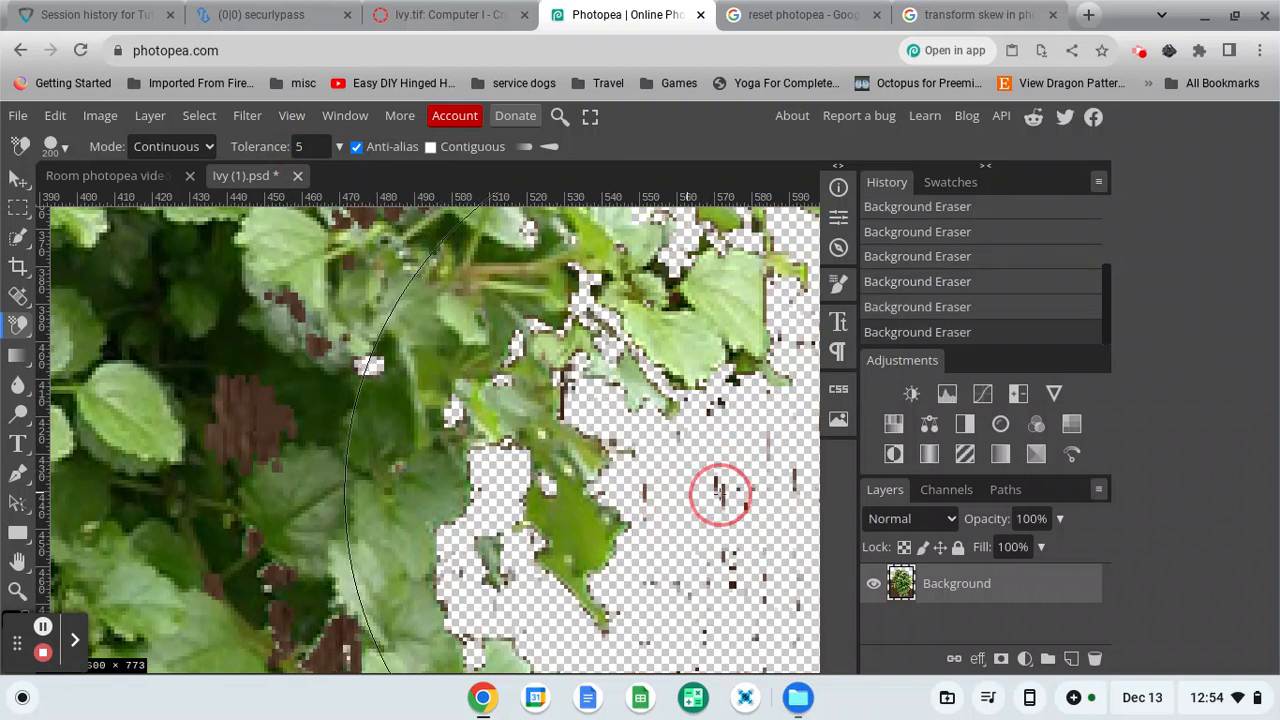
click(722, 497)
click(716, 478)
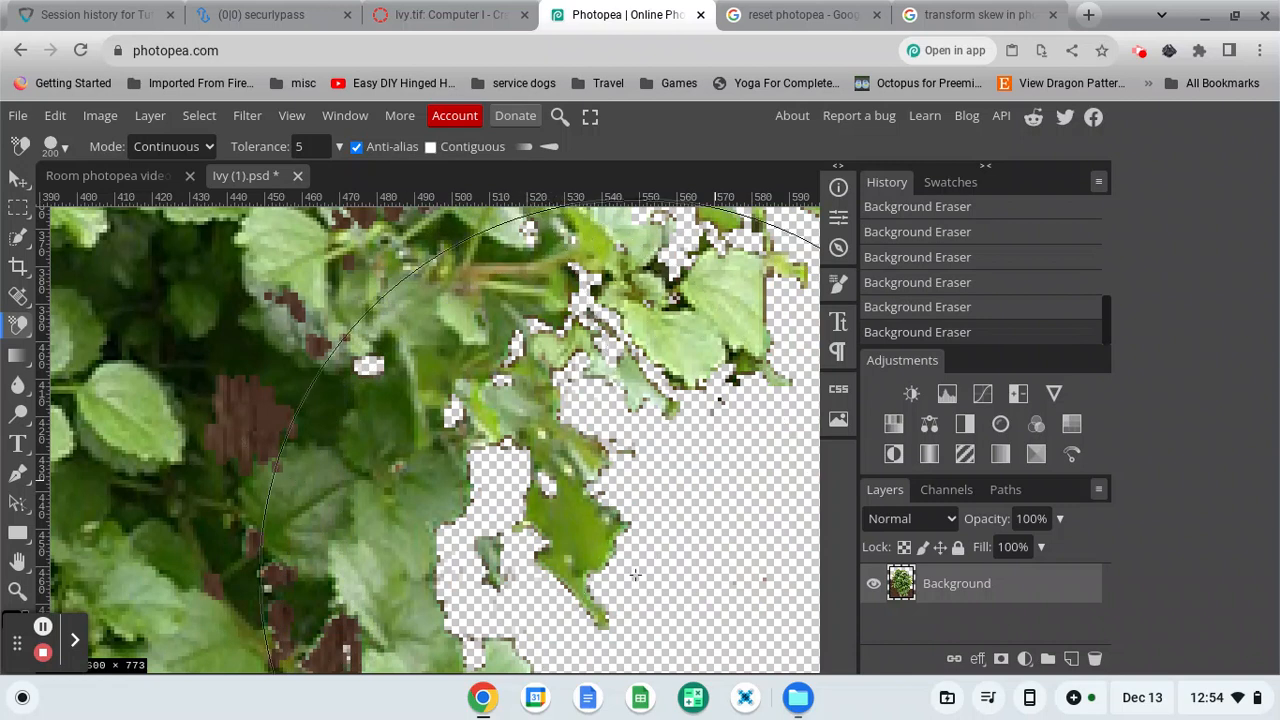
Enlarge the Background Eraser's brush to 1000 and erase the brown background below and to the right of the ivy.
key(ctrl+0)
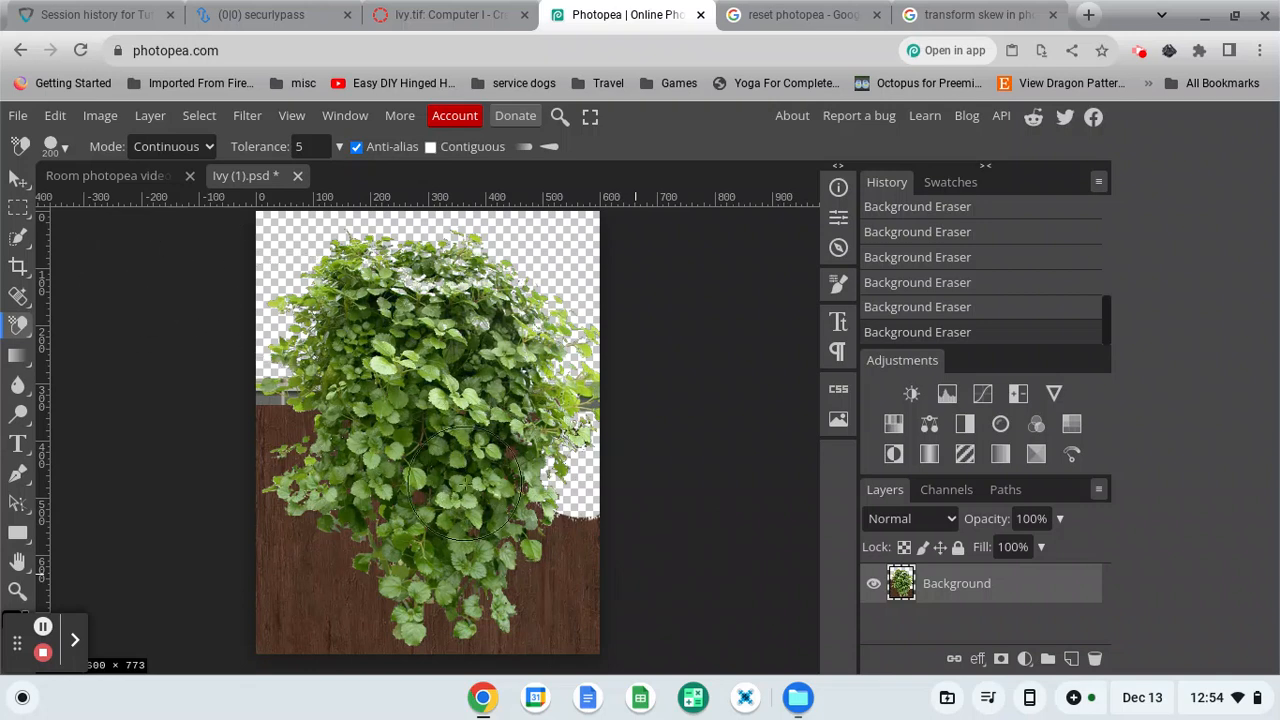
key(bracketright)
key(bracketright)
key(bracketright)
key(bracketright)
key(bracketright)
key(bracketright)
key(bracketright)
key(bracketright)
key(bracketright)
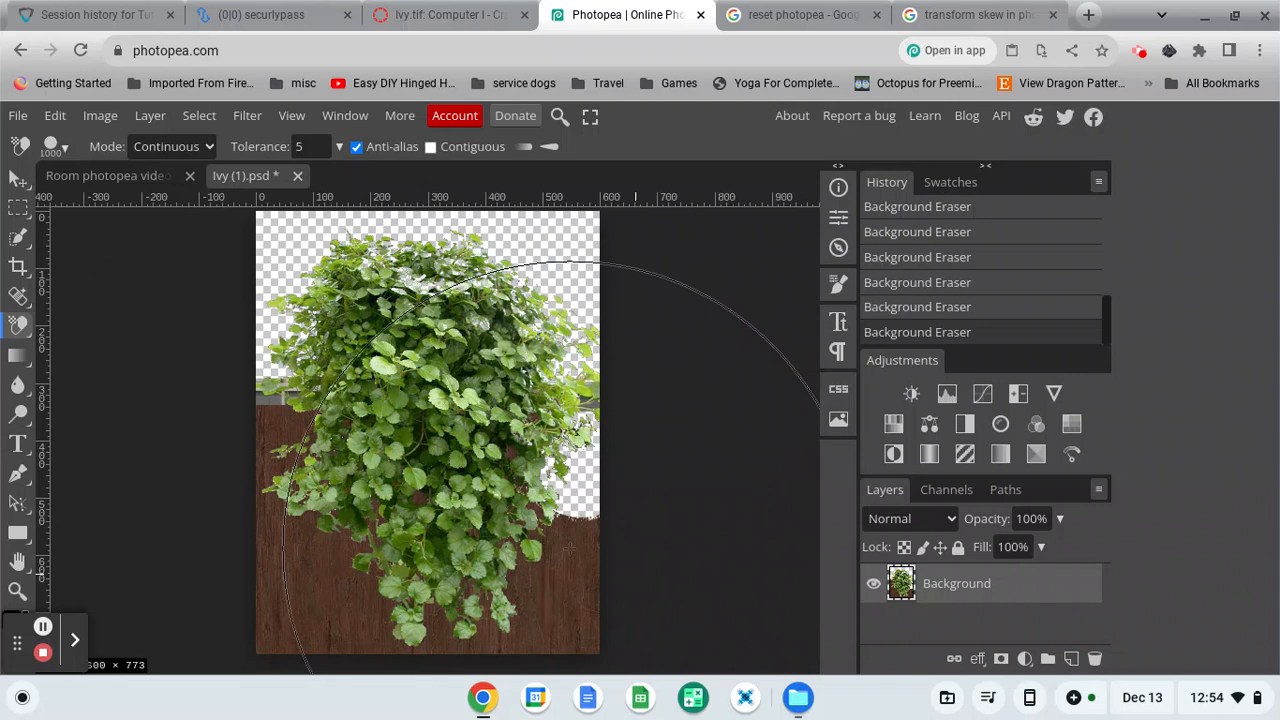
click(572, 546)
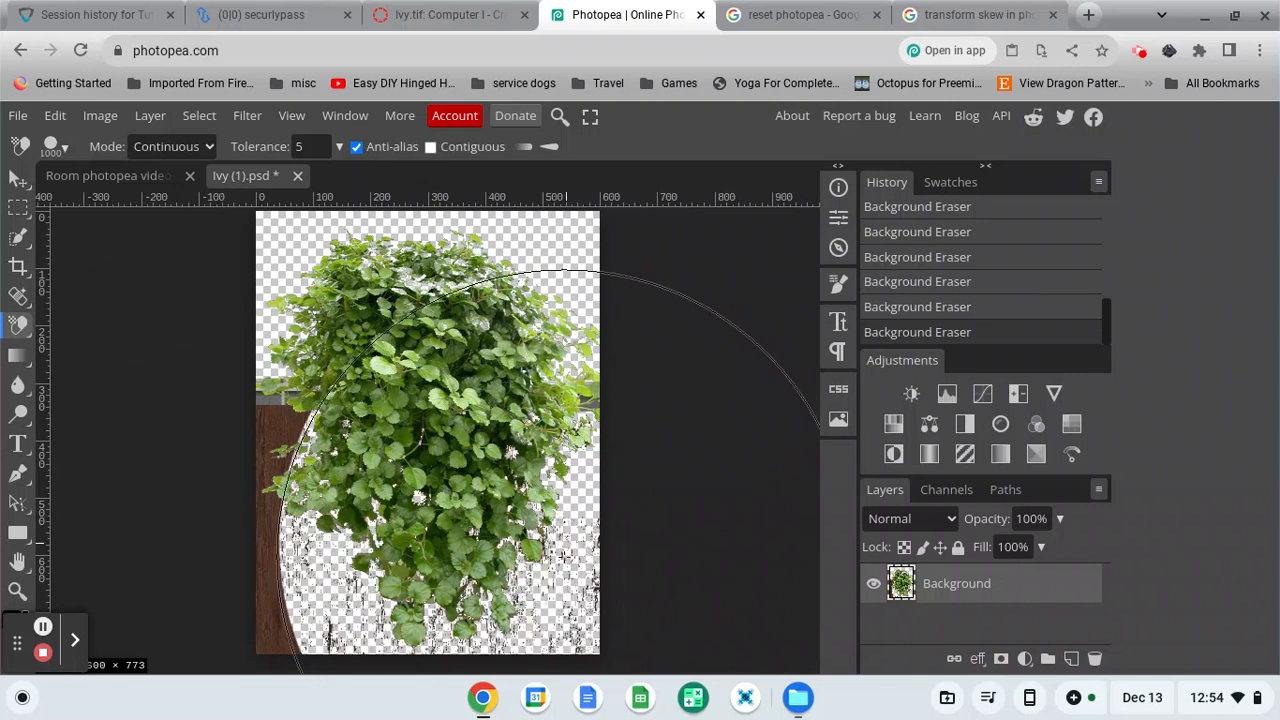
click(571, 551)
click(594, 586)
click(603, 603)
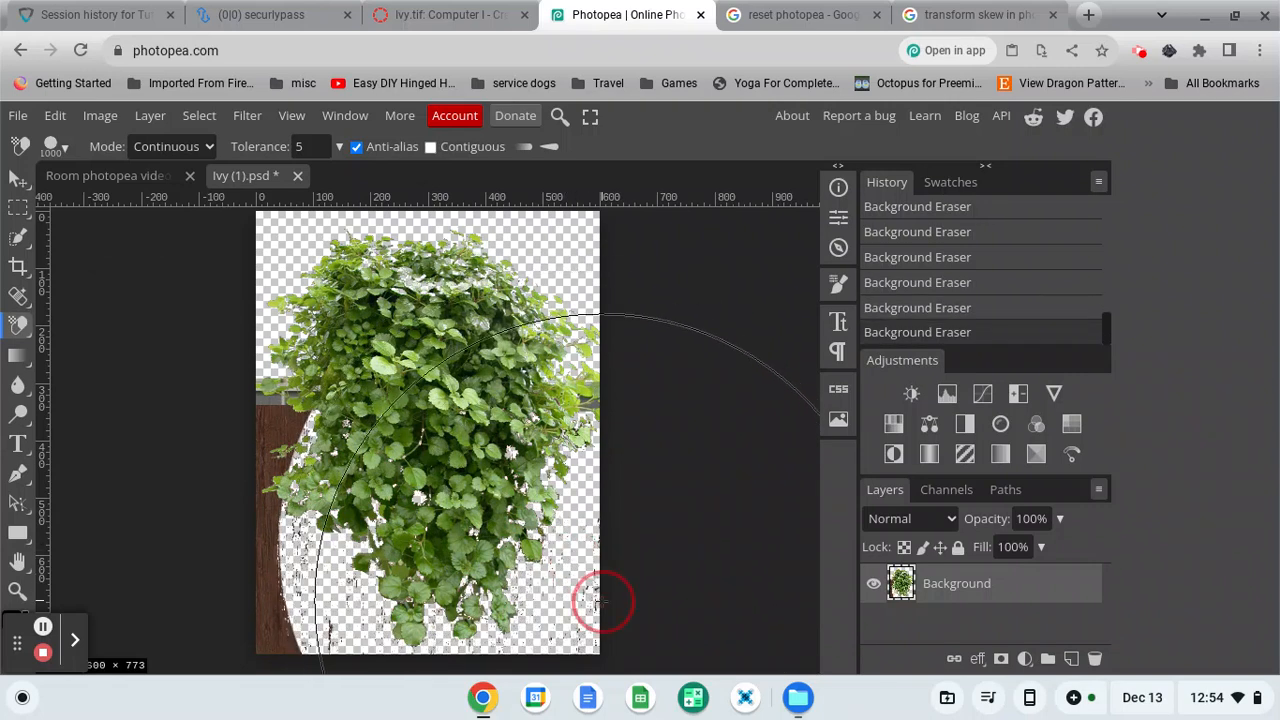
click(583, 560)
click(551, 586)
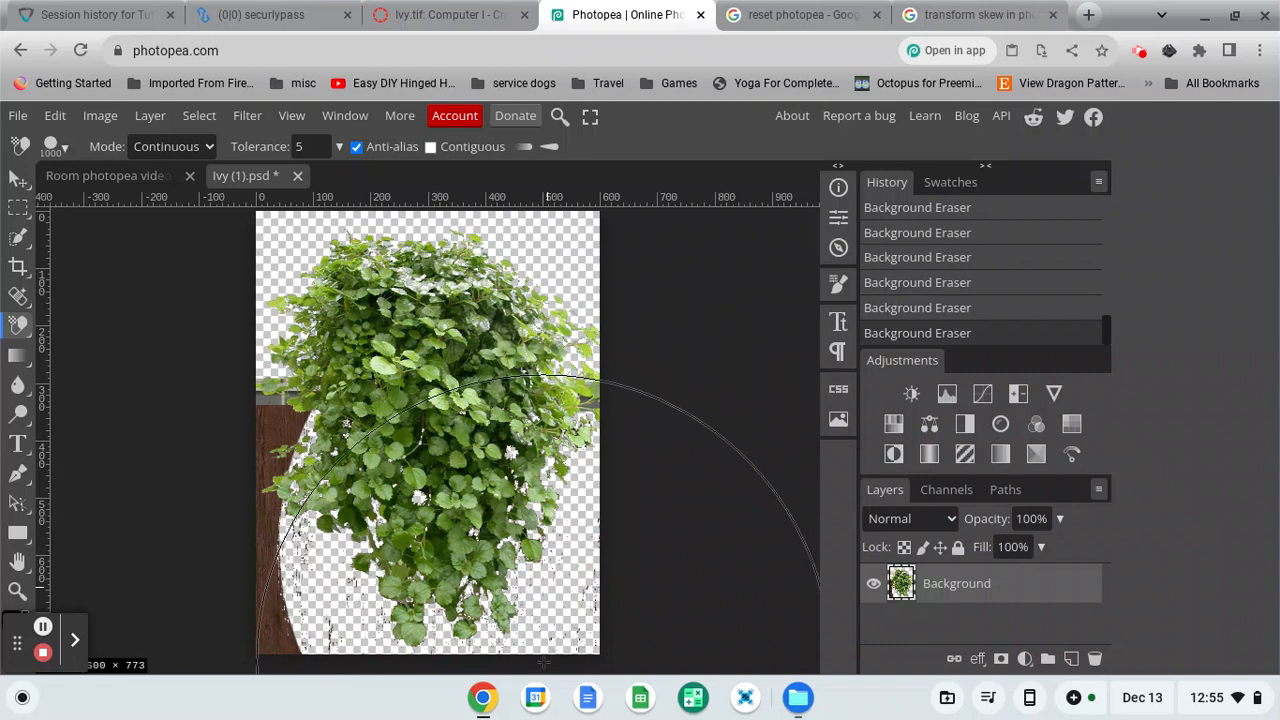
Erase the remaining brown strip along the ivy image's left edge with the size 1000 Background Eraser.
click(309, 651)
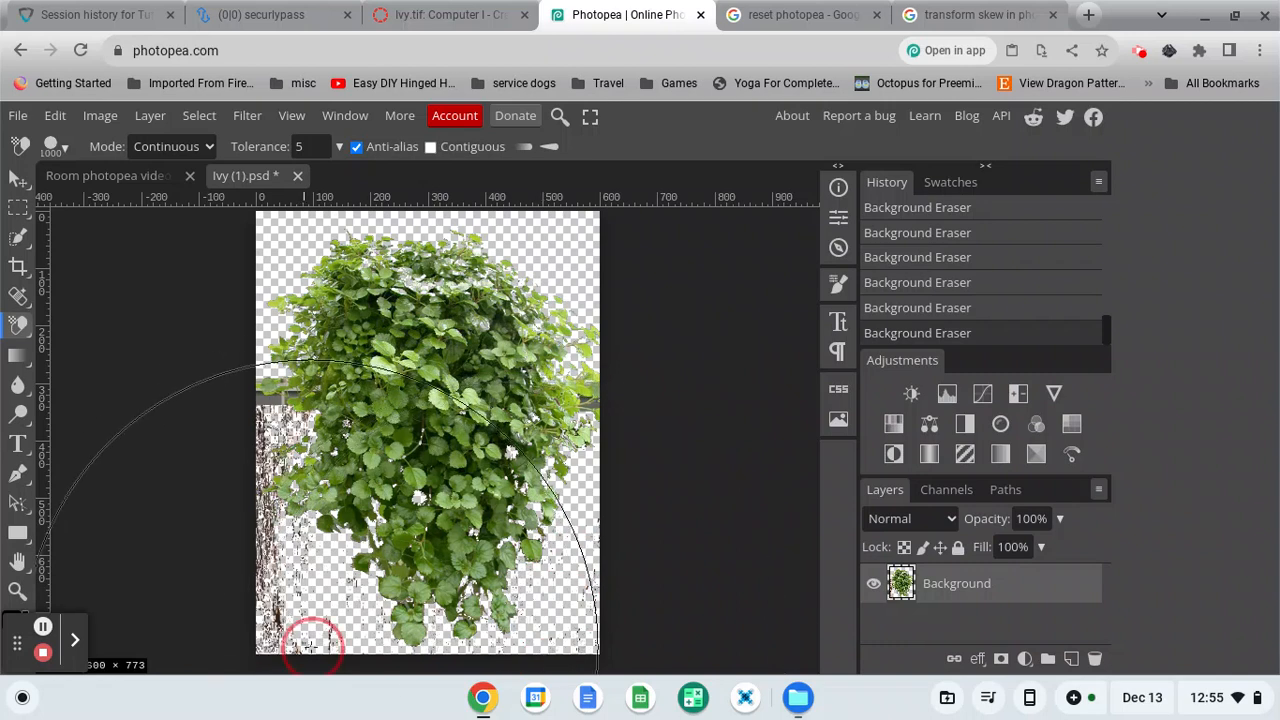
click(326, 643)
click(318, 628)
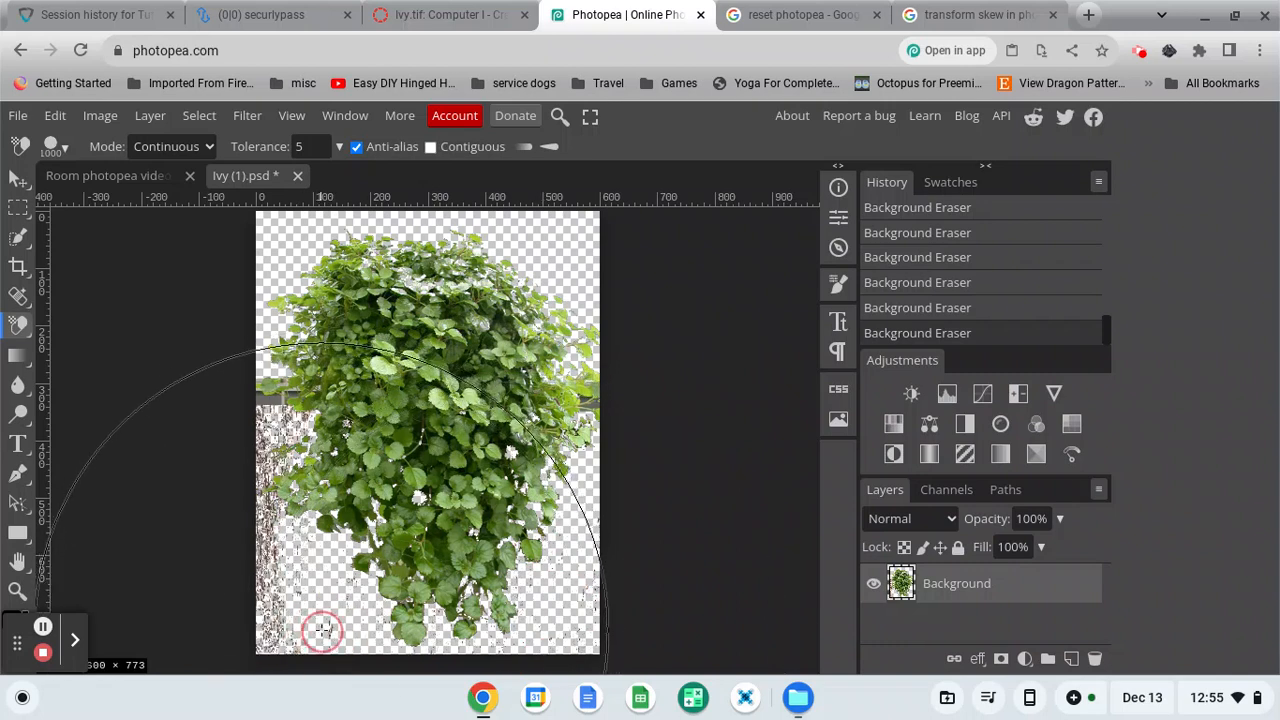
click(323, 623)
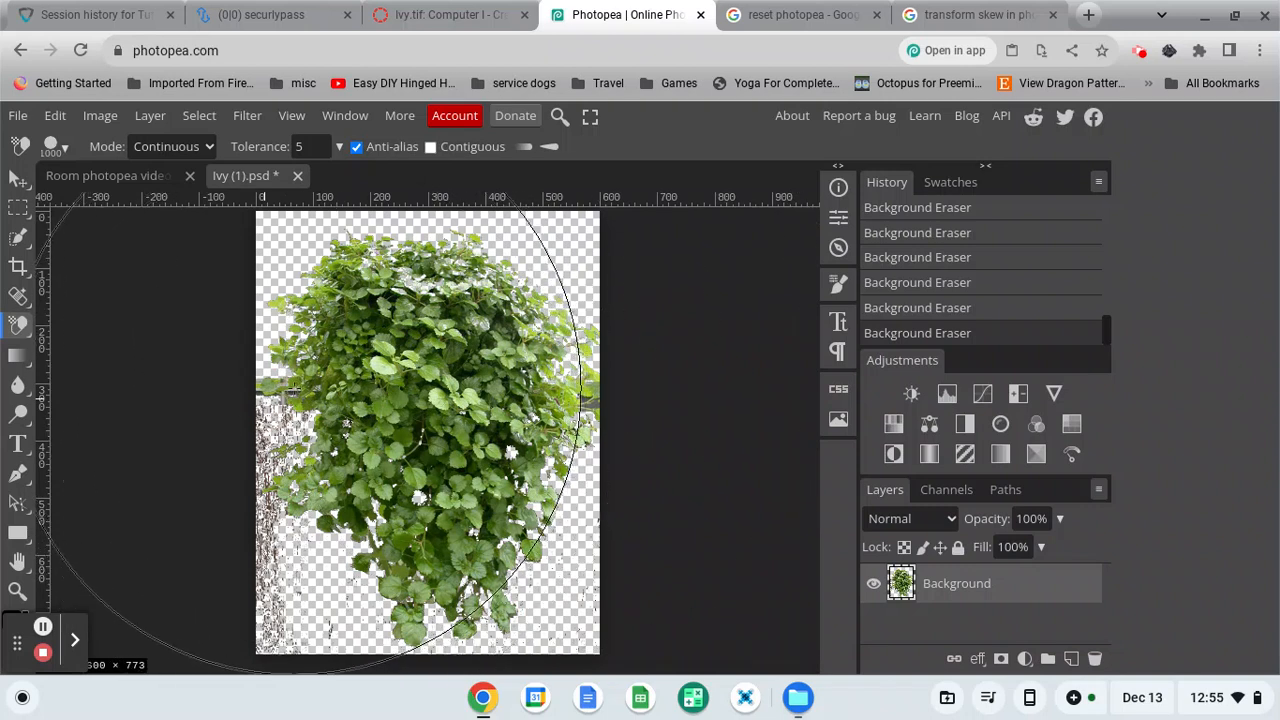
Erase the grey fence post, dark rail and brown streaks beside the ivy's left leaves with the Background Eraser.
click(17, 591)
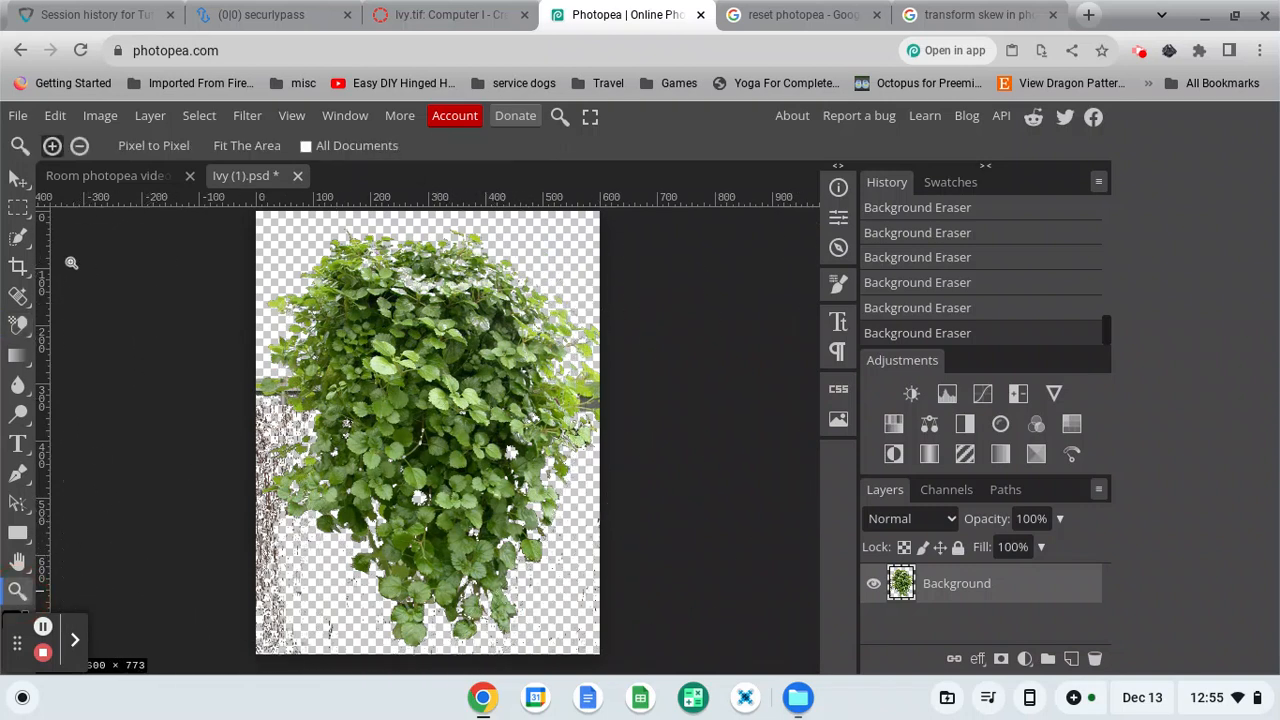
click(287, 396)
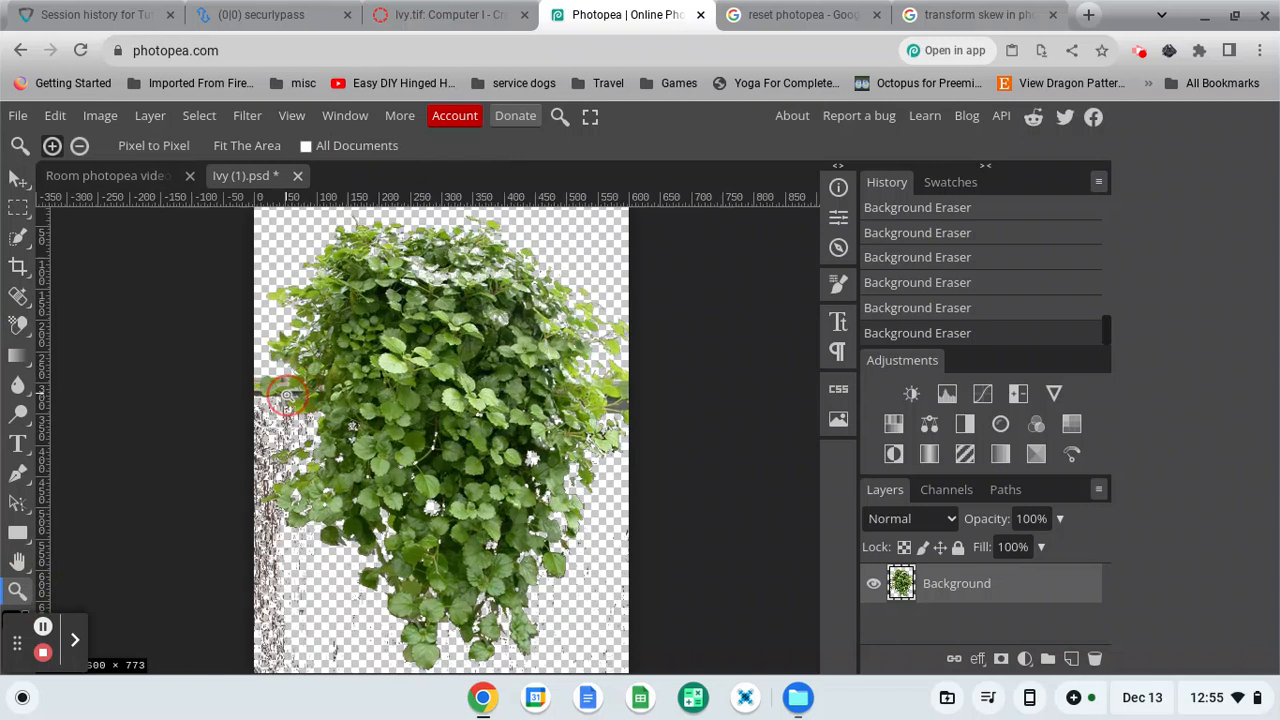
click(287, 396)
click(287, 396)
click(287, 396)
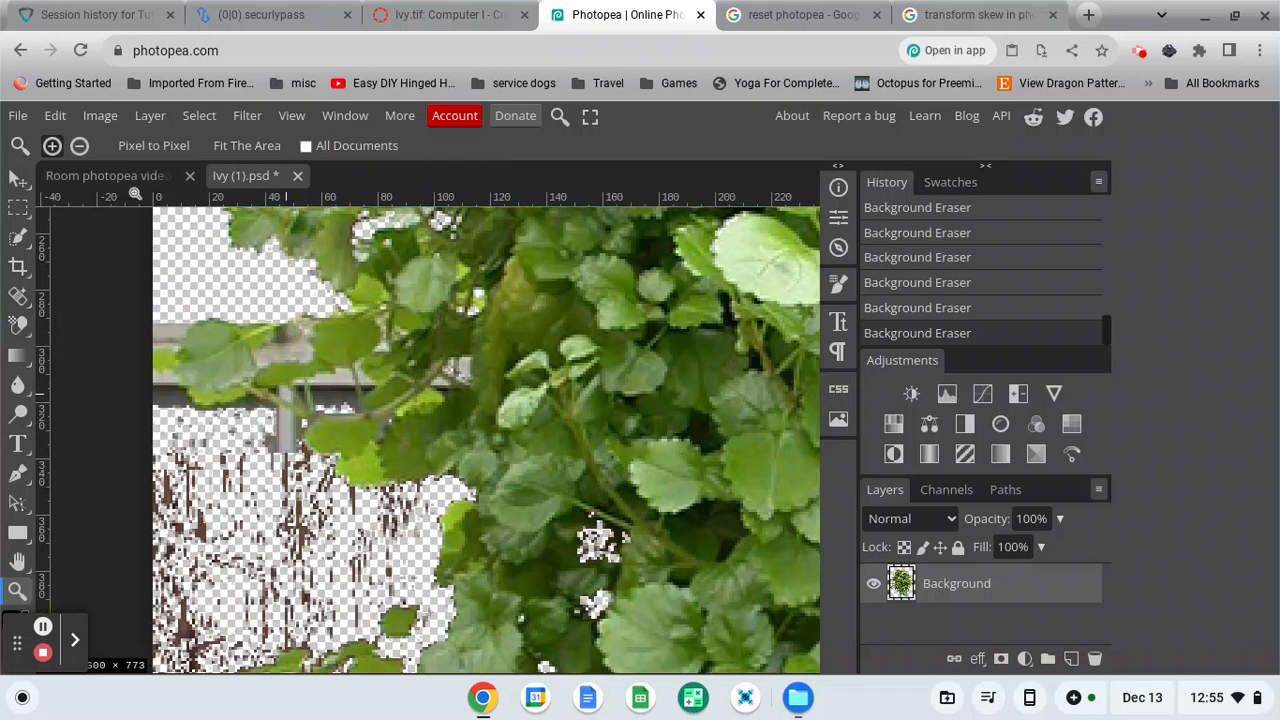
click(20, 324)
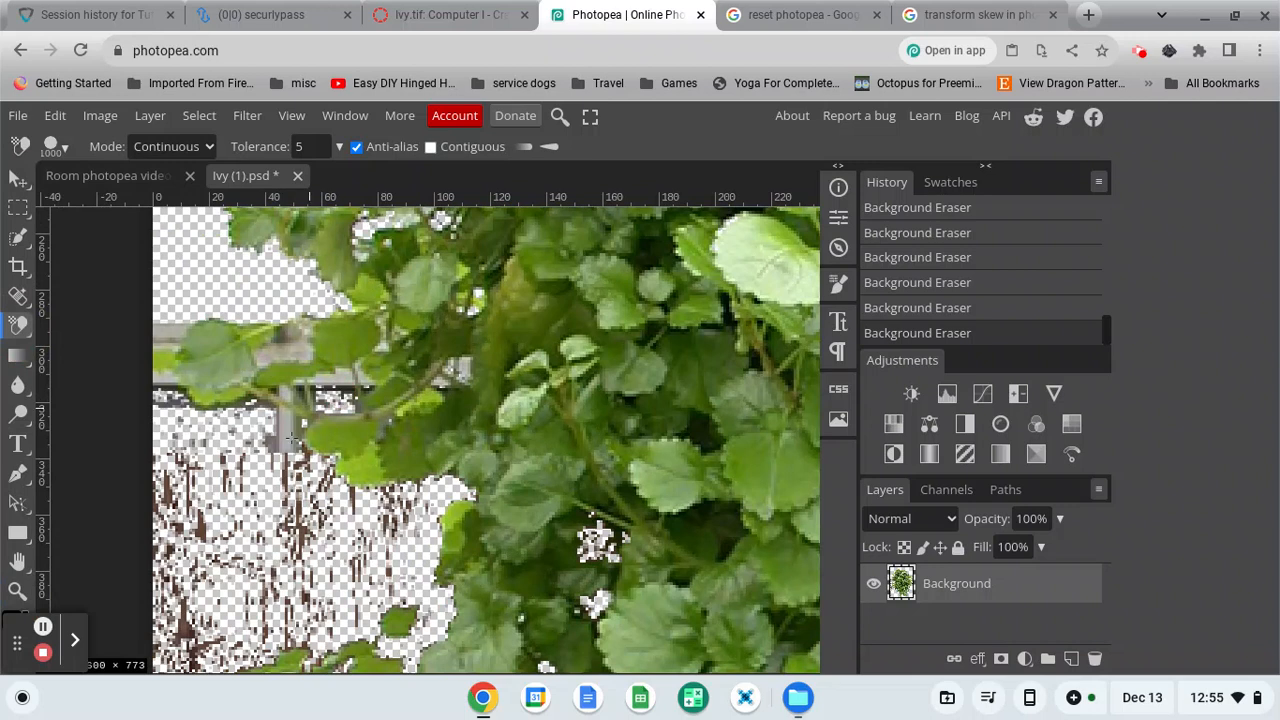
click(285, 440)
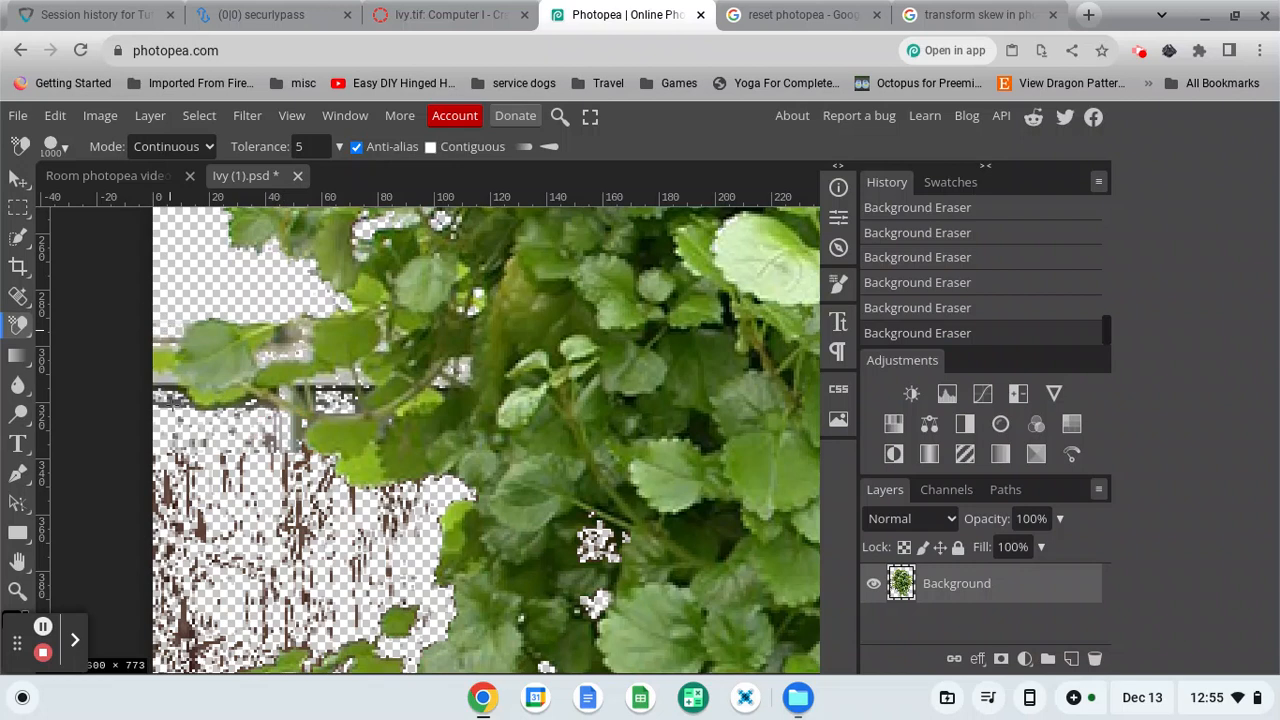
click(175, 402)
click(287, 460)
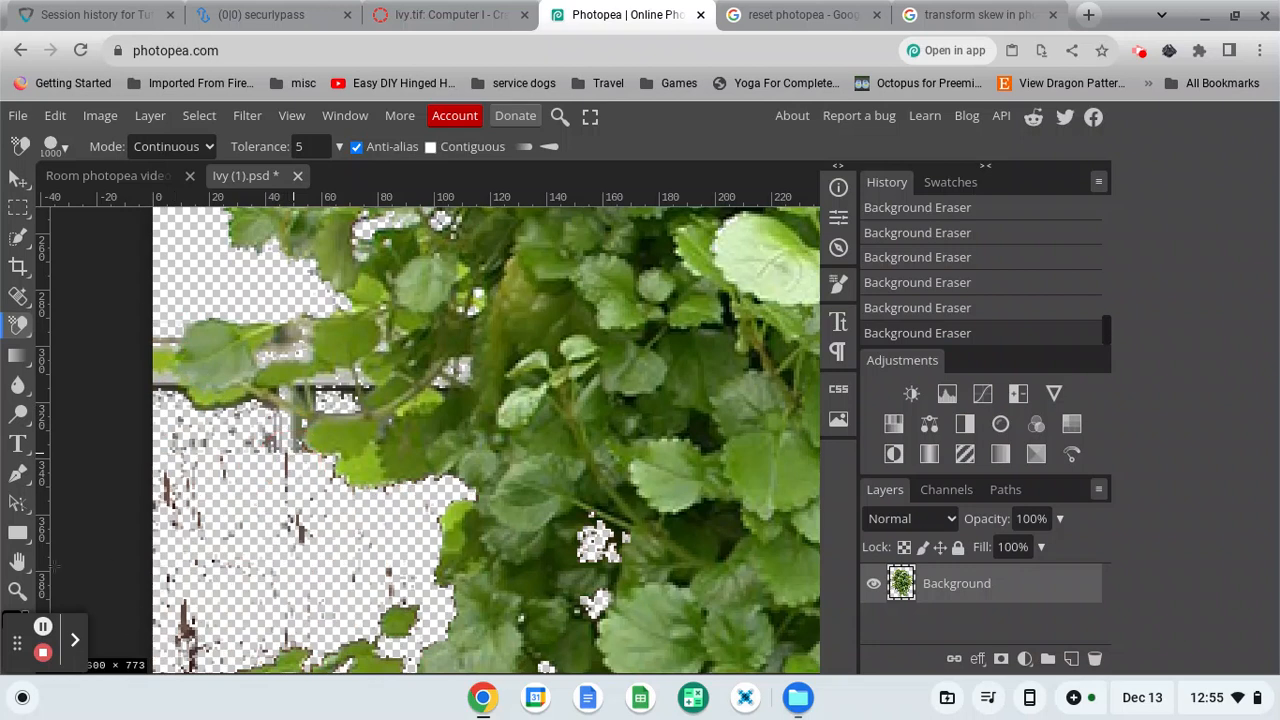
Erase the dark grey fence patches between the leaves at the ivy's right edge with the Background Eraser.
click(19, 562)
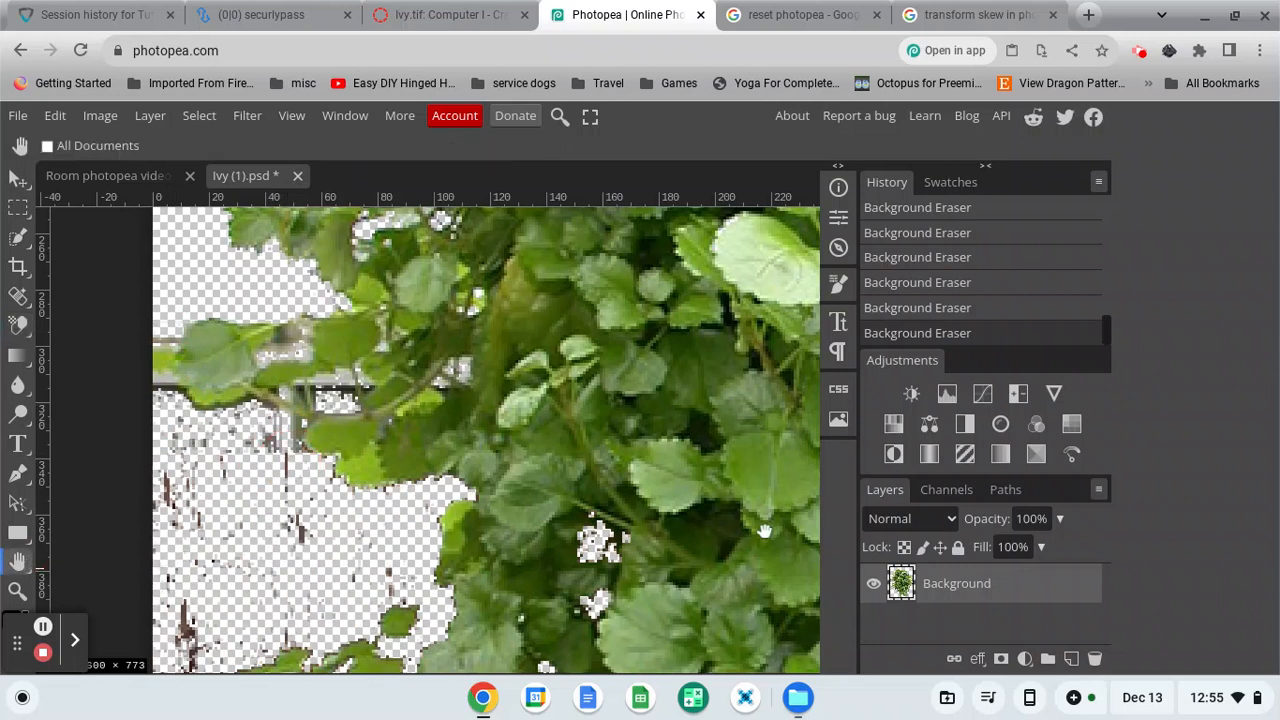
drag(764, 530, 128, 494)
drag(530, 375, 94, 478)
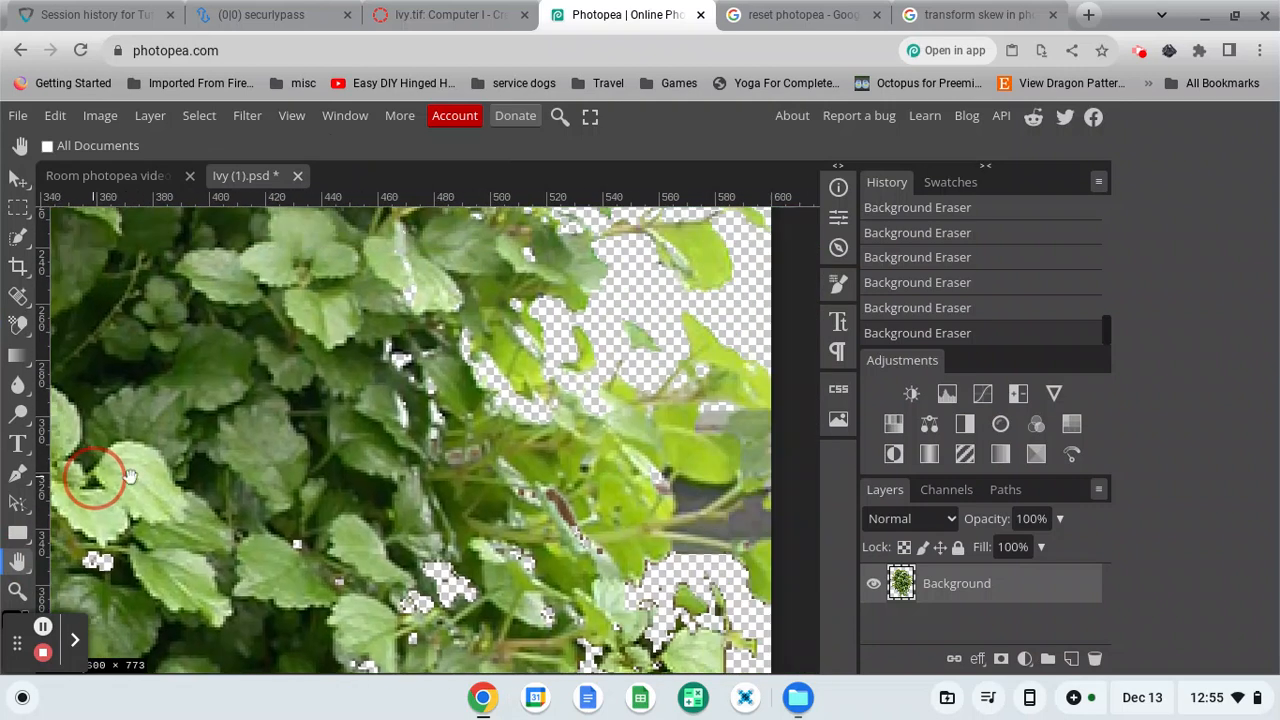
drag(539, 407, 309, 380)
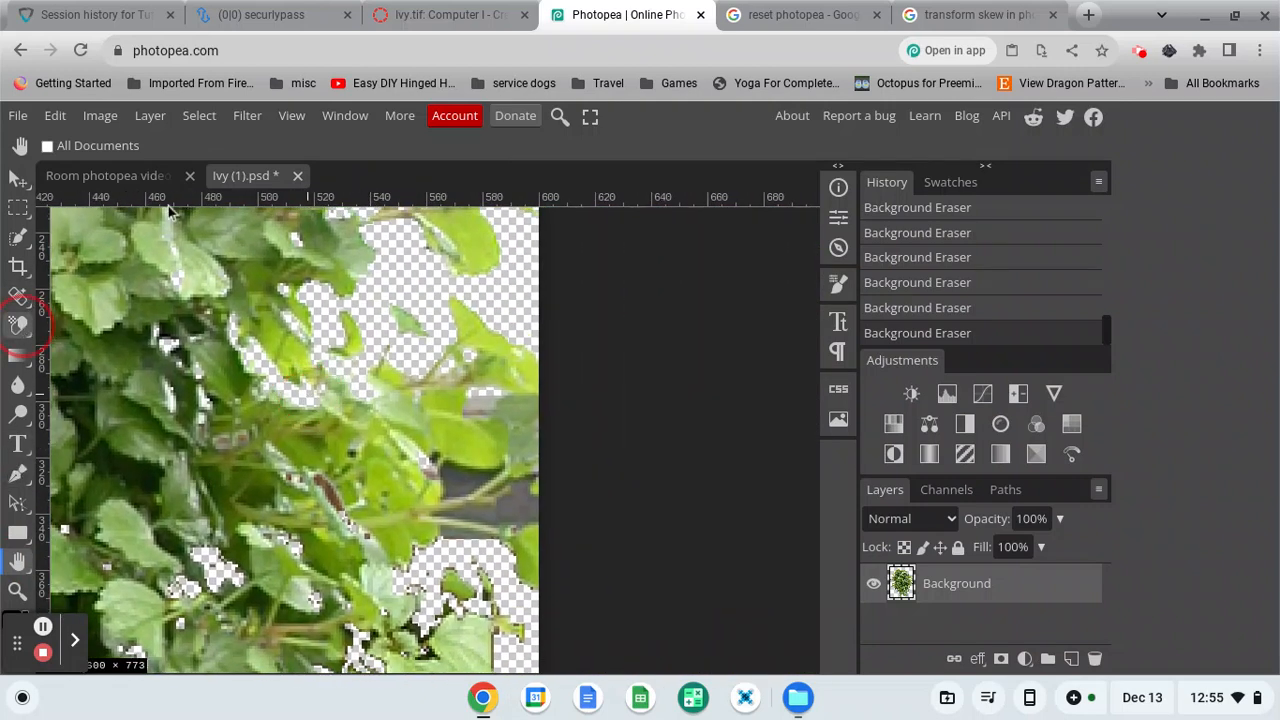
click(19, 324)
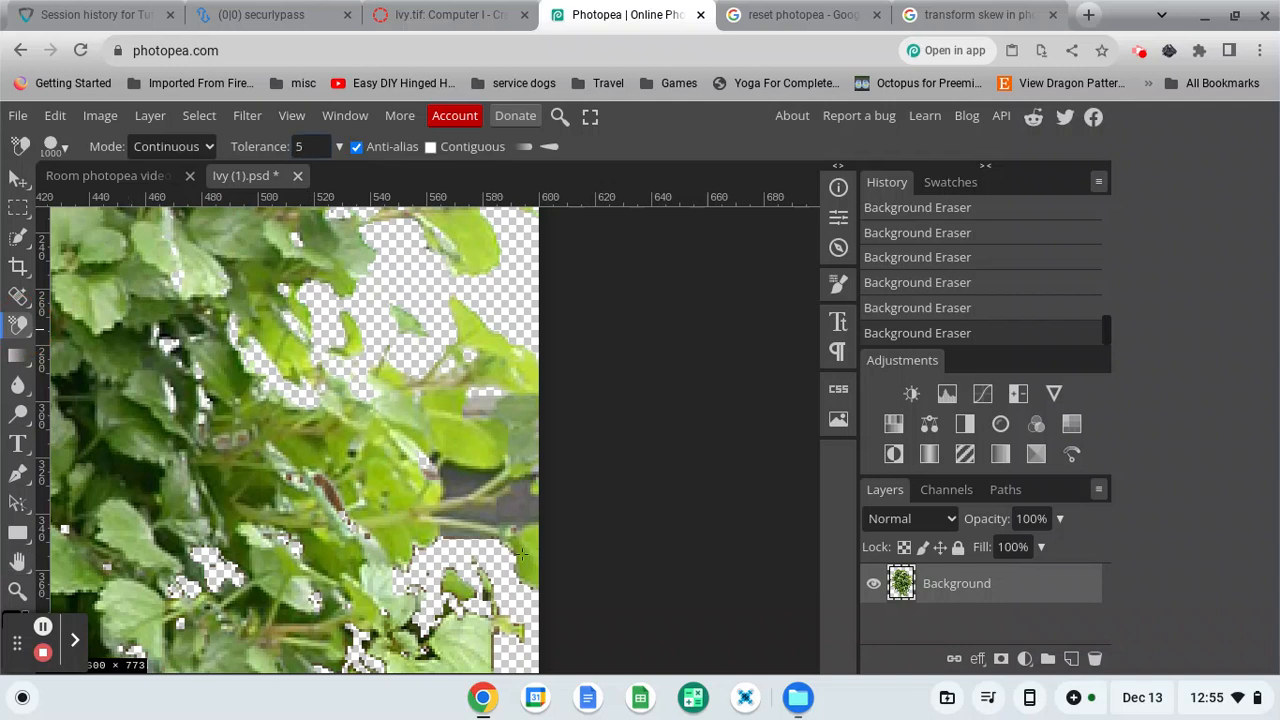
drag(470, 505, 511, 510)
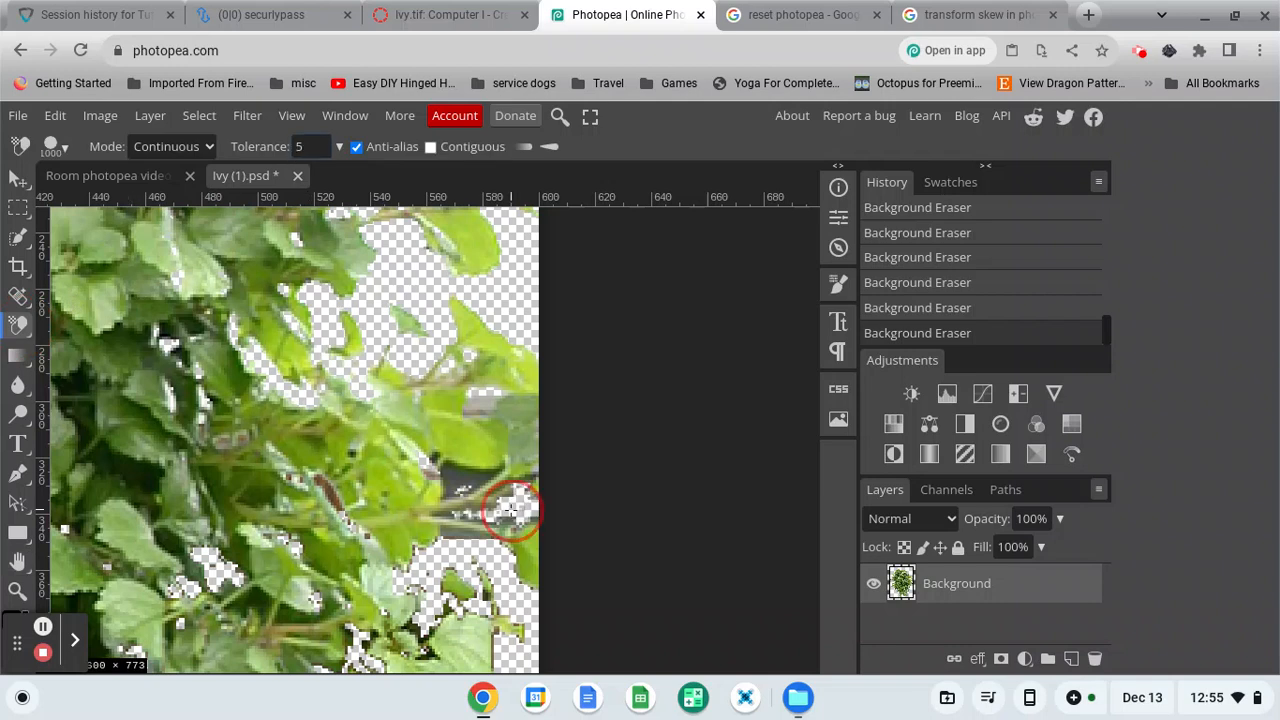
click(452, 478)
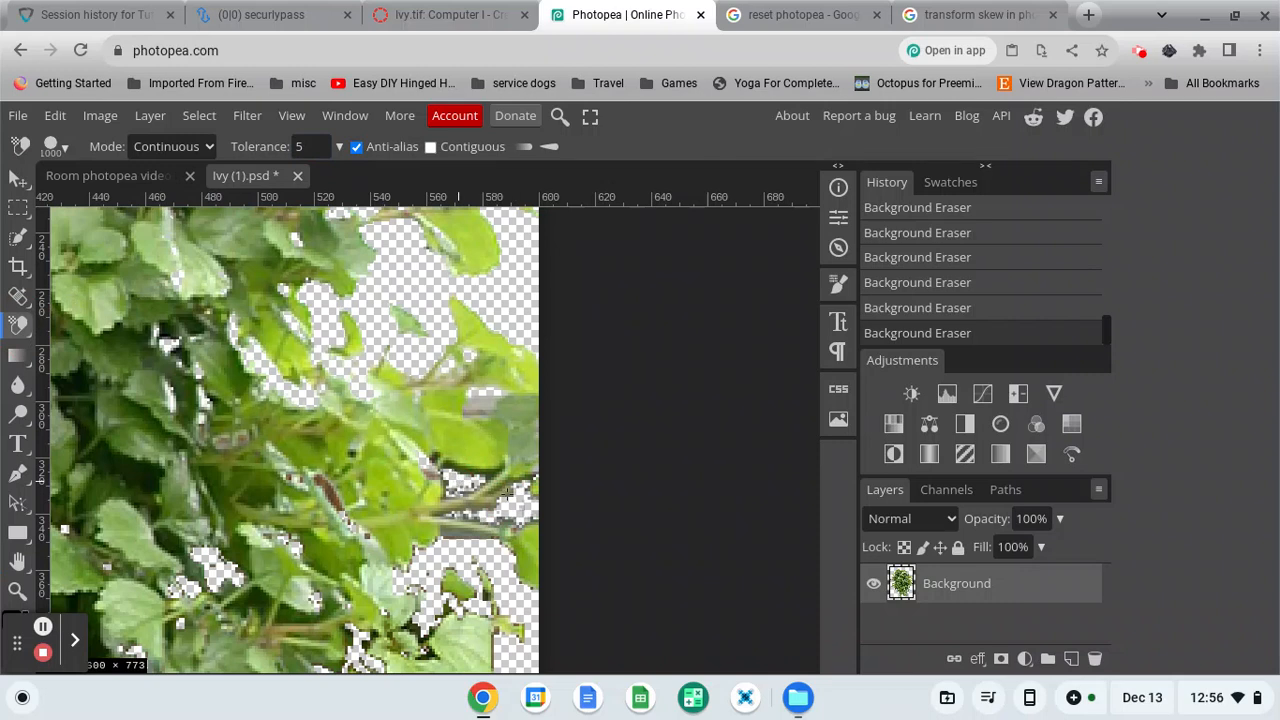
Switch to the regular Eraser, enlarge its brush to 175, and erase the leftover brown specks in the ivy image's lower left corner.
key(ctrl+0)
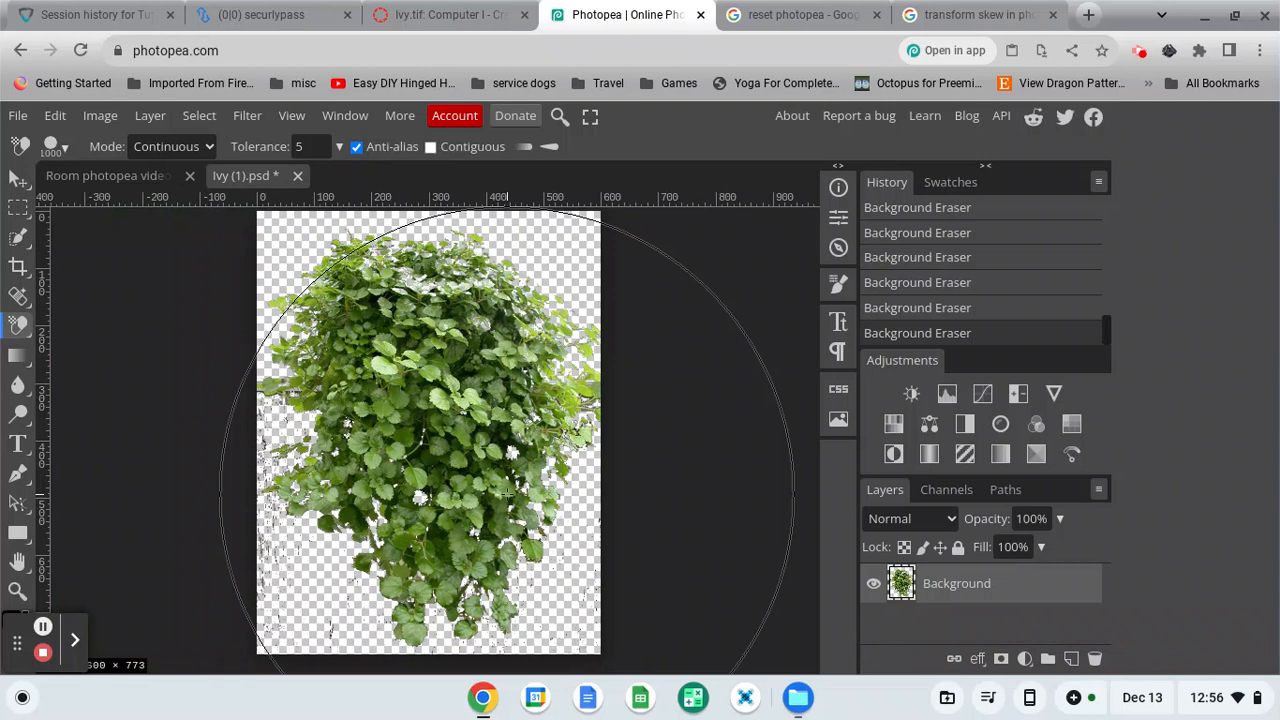
right_click(22, 330)
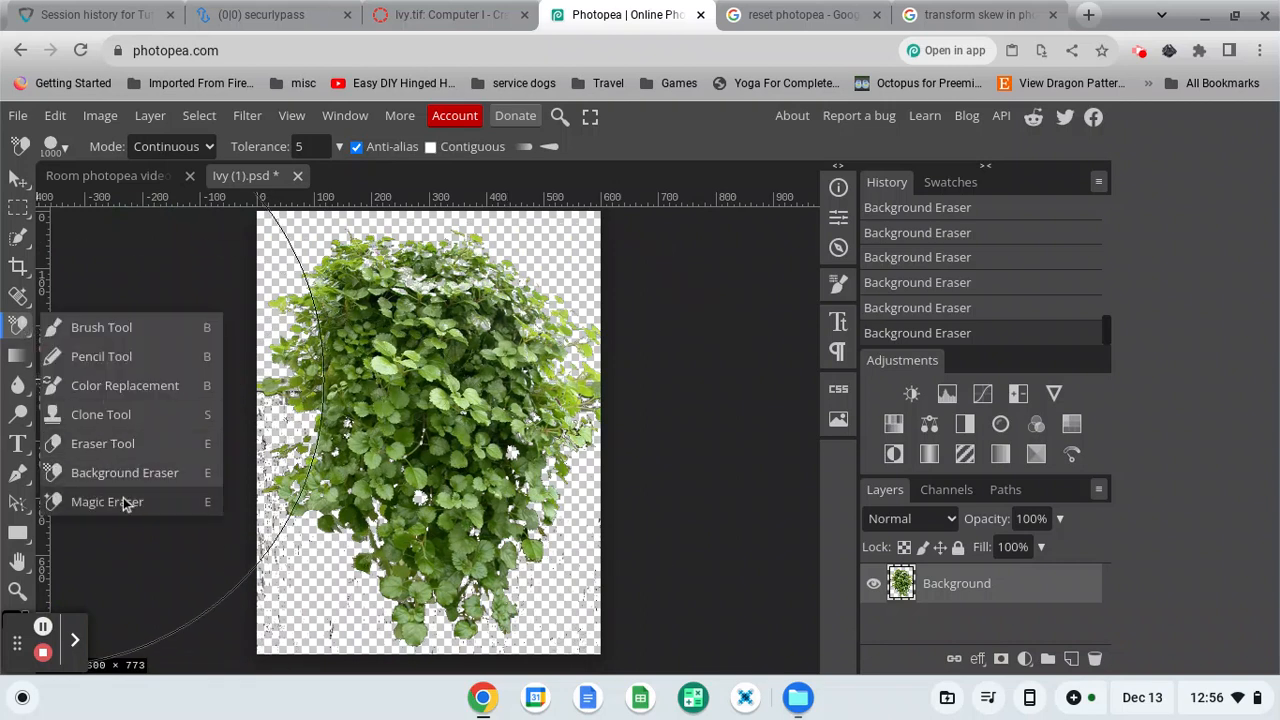
click(124, 445)
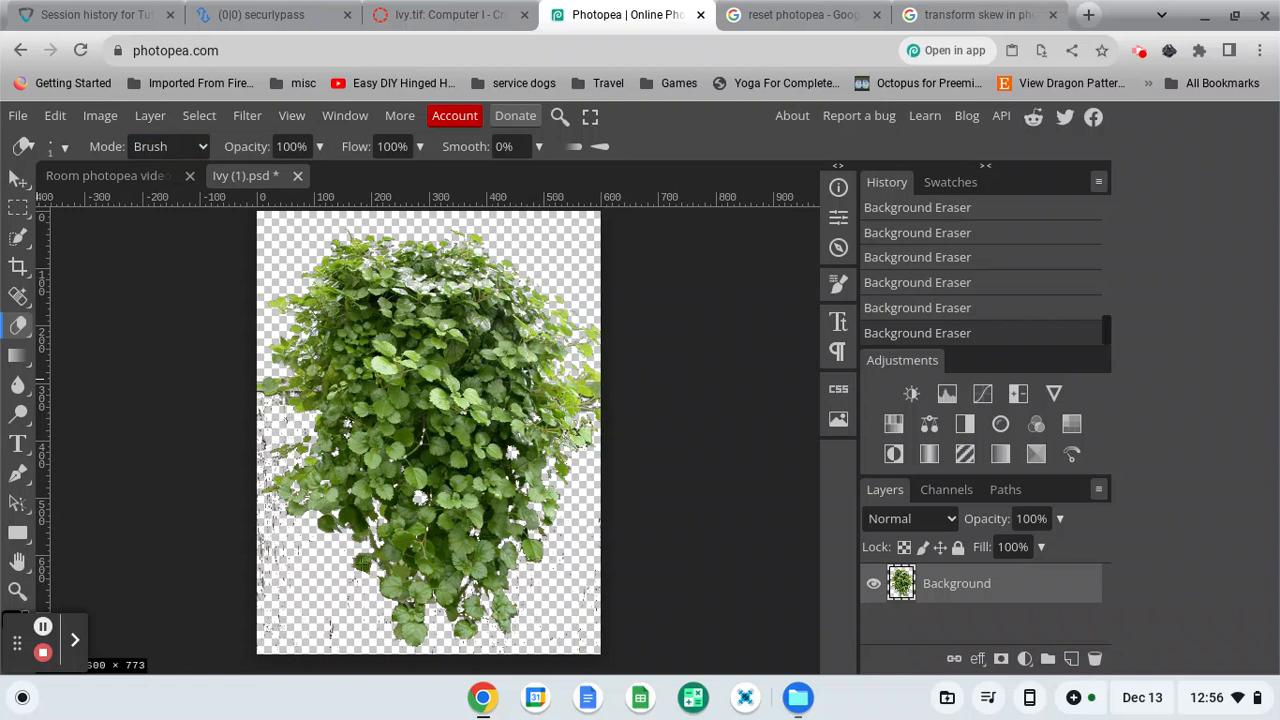
click(312, 571)
click(312, 571)
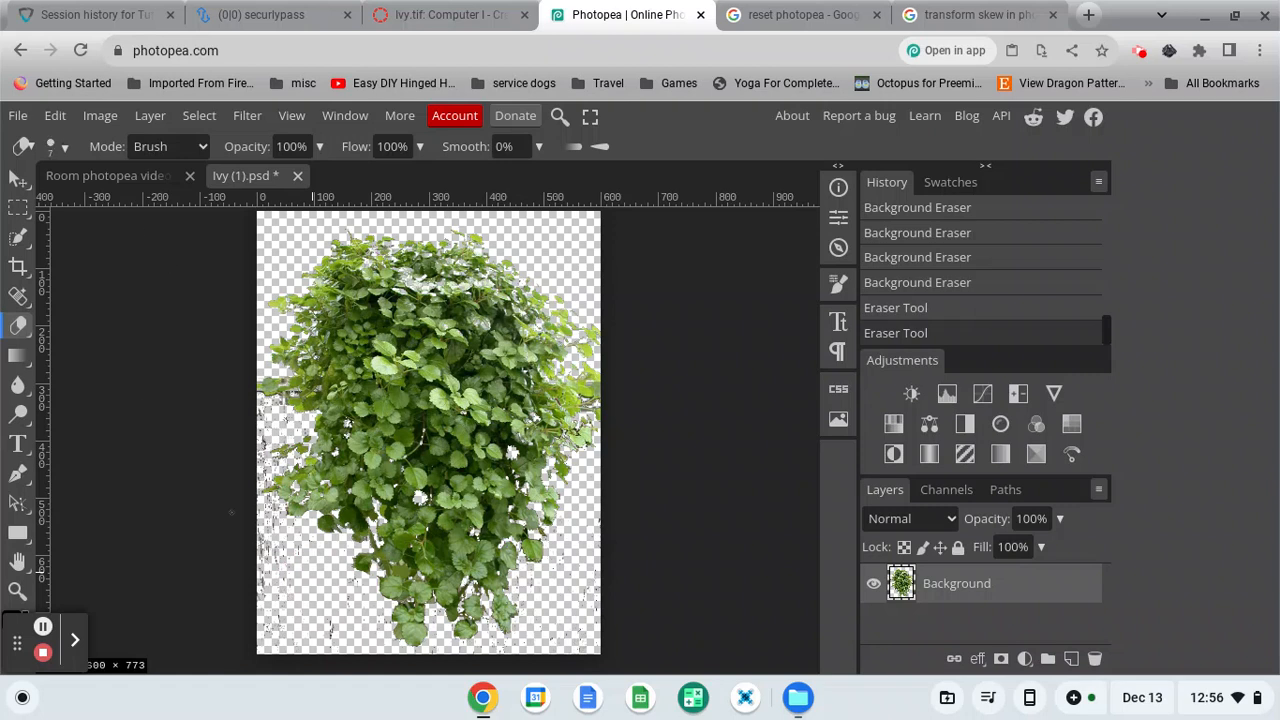
key(bracketright)
key(bracketright)
key(bracketright)
key(bracketright)
key(bracketright)
key(bracketright)
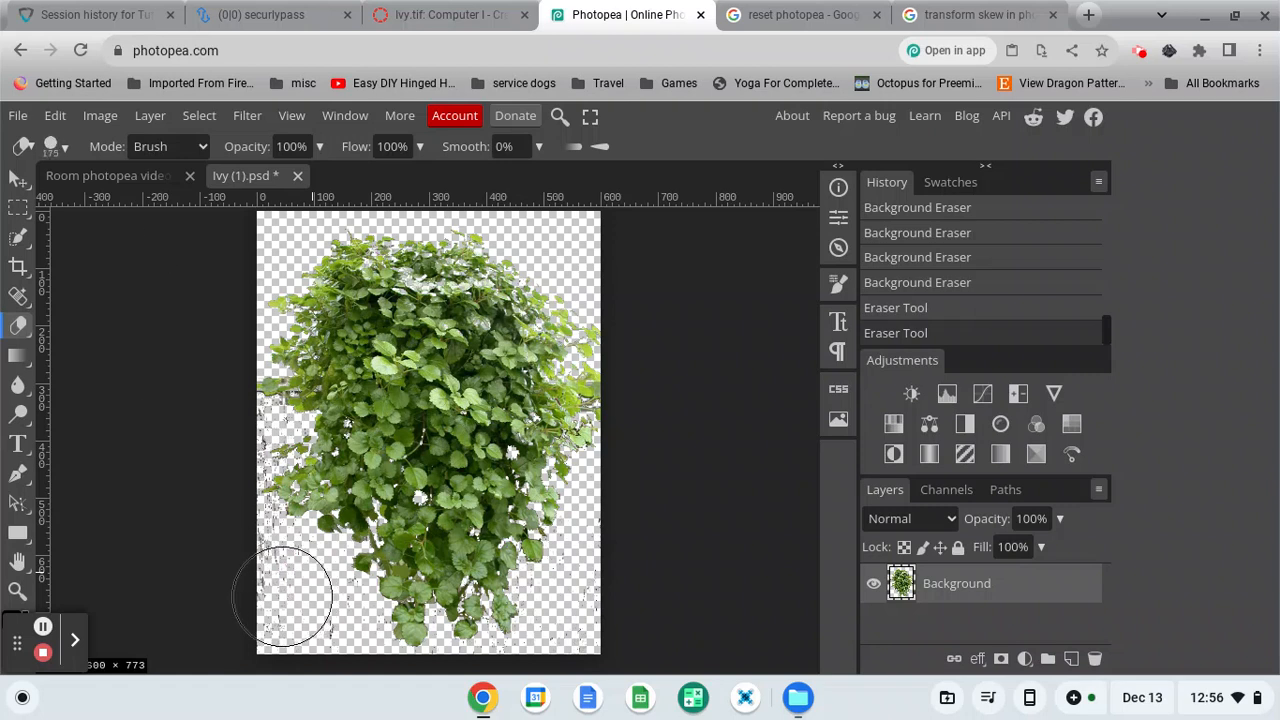
mouse_move(268, 566)
mouse_down()
mouse_move(312, 649)
mouse_move(325, 634)
mouse_move(285, 596)
mouse_up()
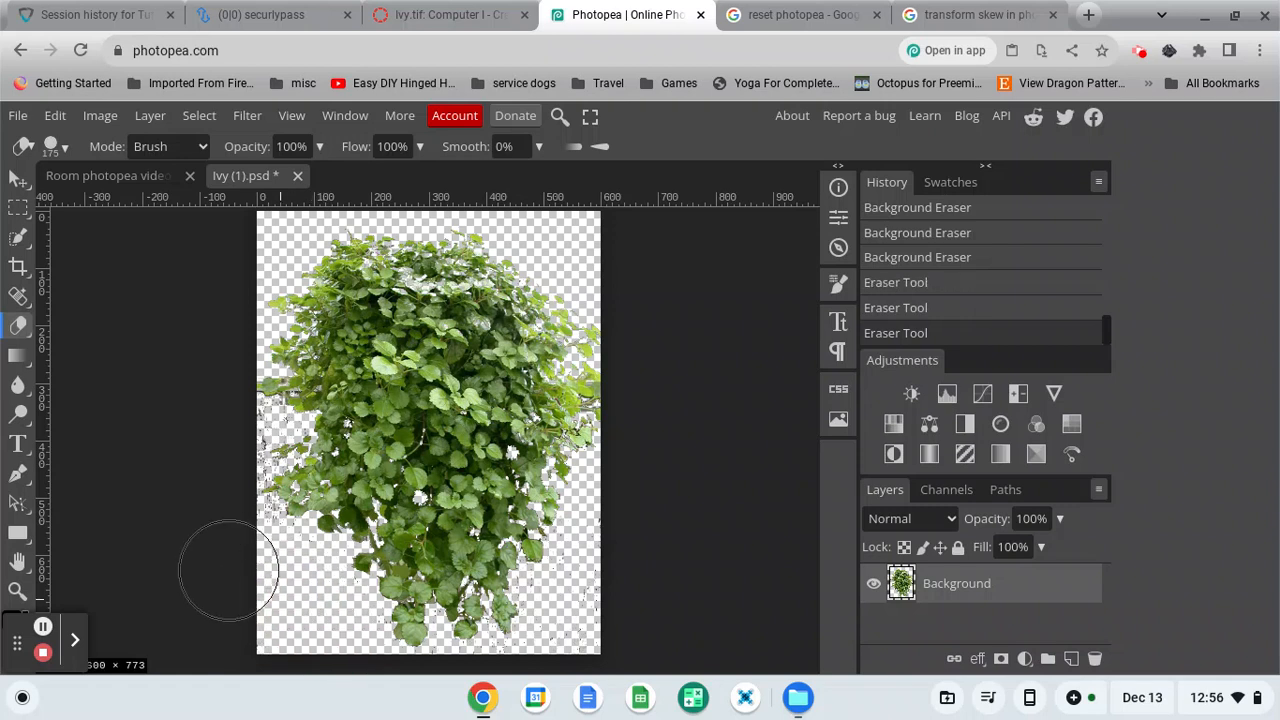
Reduce the Eraser's brush size to 70 and erase the leftover specks around the ivy's left leaves along the image edge.
key(bracketleft)
key(bracketleft)
key(bracketleft)
key(bracketleft)
key(bracketleft)
key(bracketleft)
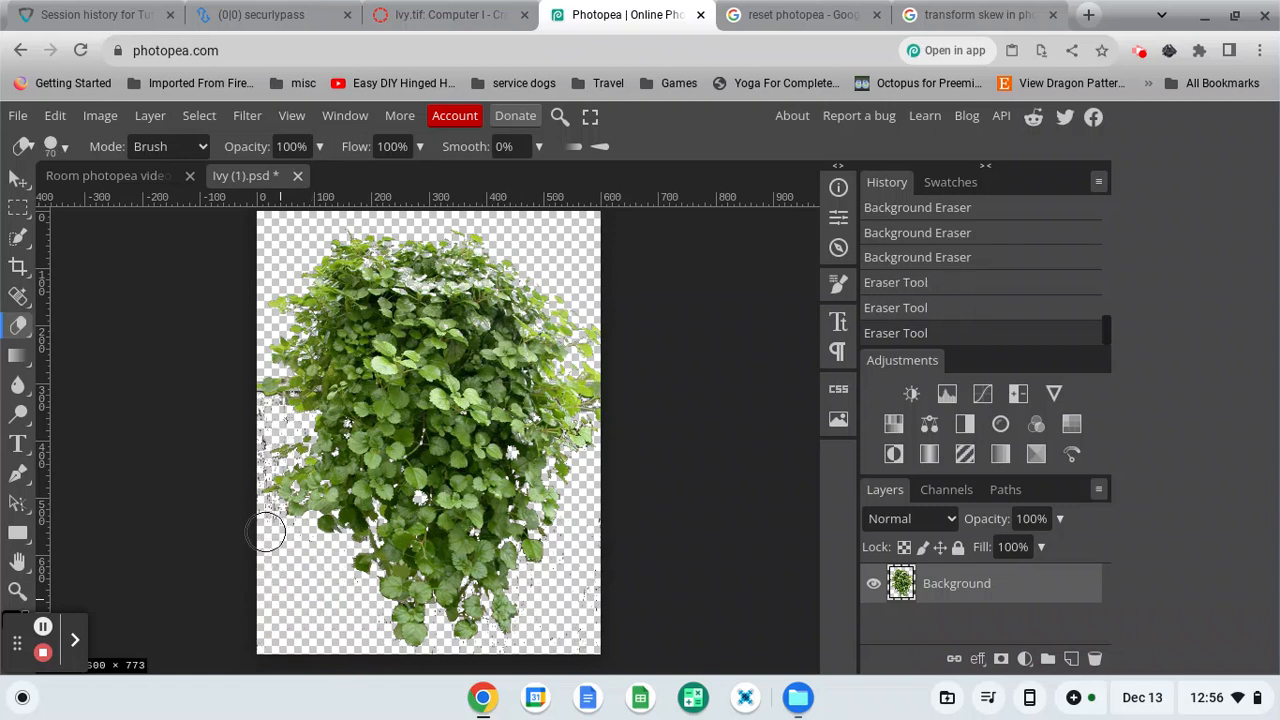
click(259, 508)
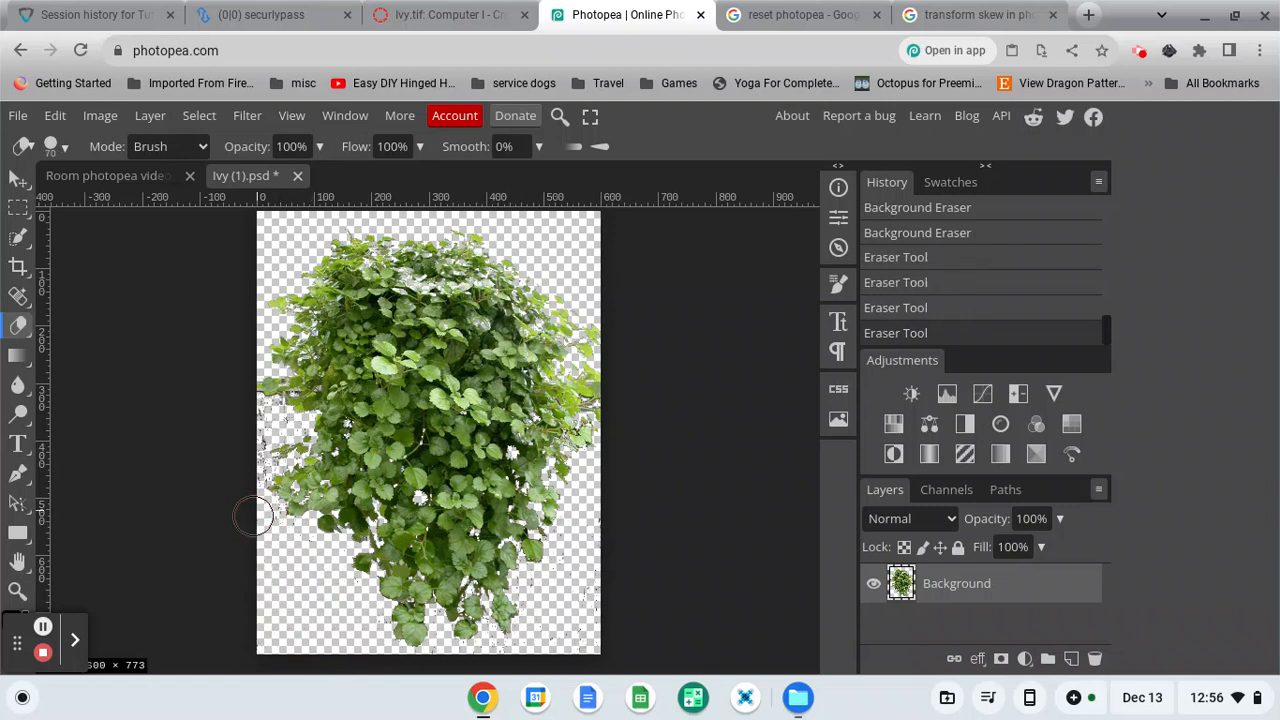
click(261, 422)
click(277, 431)
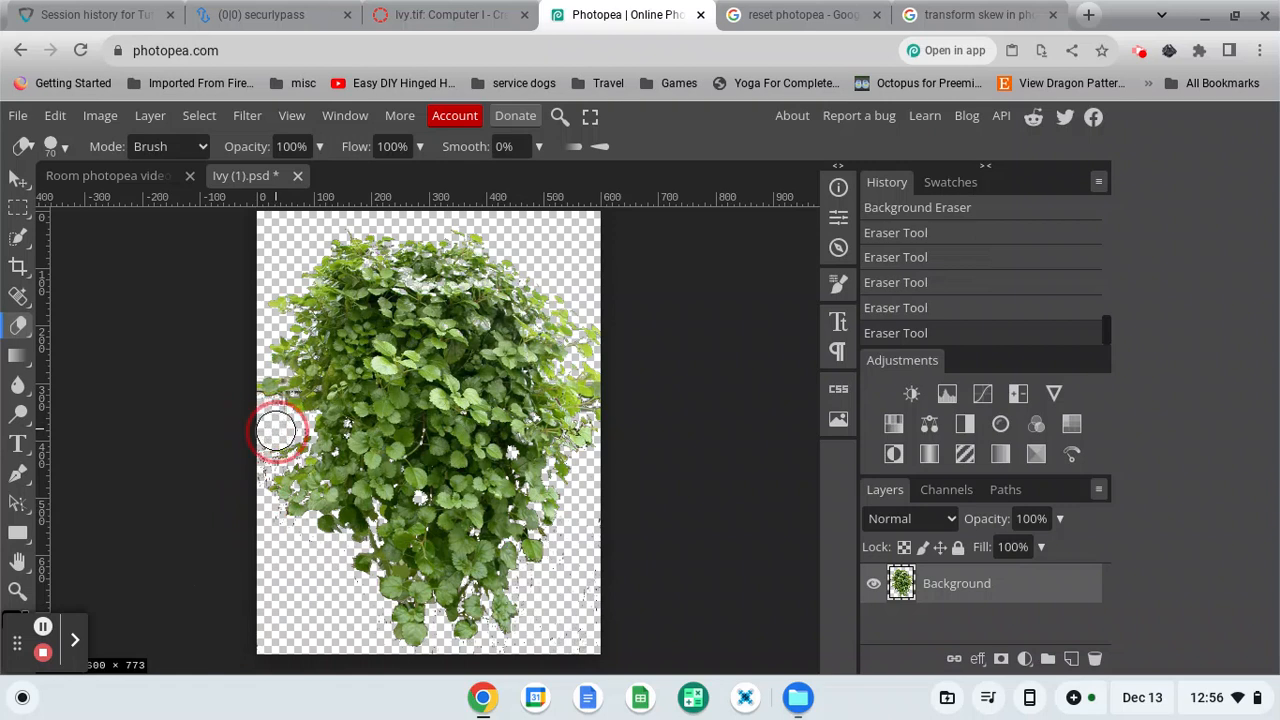
Erase the leftover background specks around the lower left and bottom of the ivy.
click(268, 532)
mouse_move(598, 648)
mouse_down()
mouse_move(598, 489)
mouse_move(563, 537)
mouse_move(569, 574)
mouse_move(537, 606)
mouse_move(556, 645)
mouse_move(586, 572)
mouse_move(580, 643)
mouse_move(512, 662)
mouse_move(482, 648)
mouse_move(343, 655)
mouse_move(322, 635)
mouse_up()
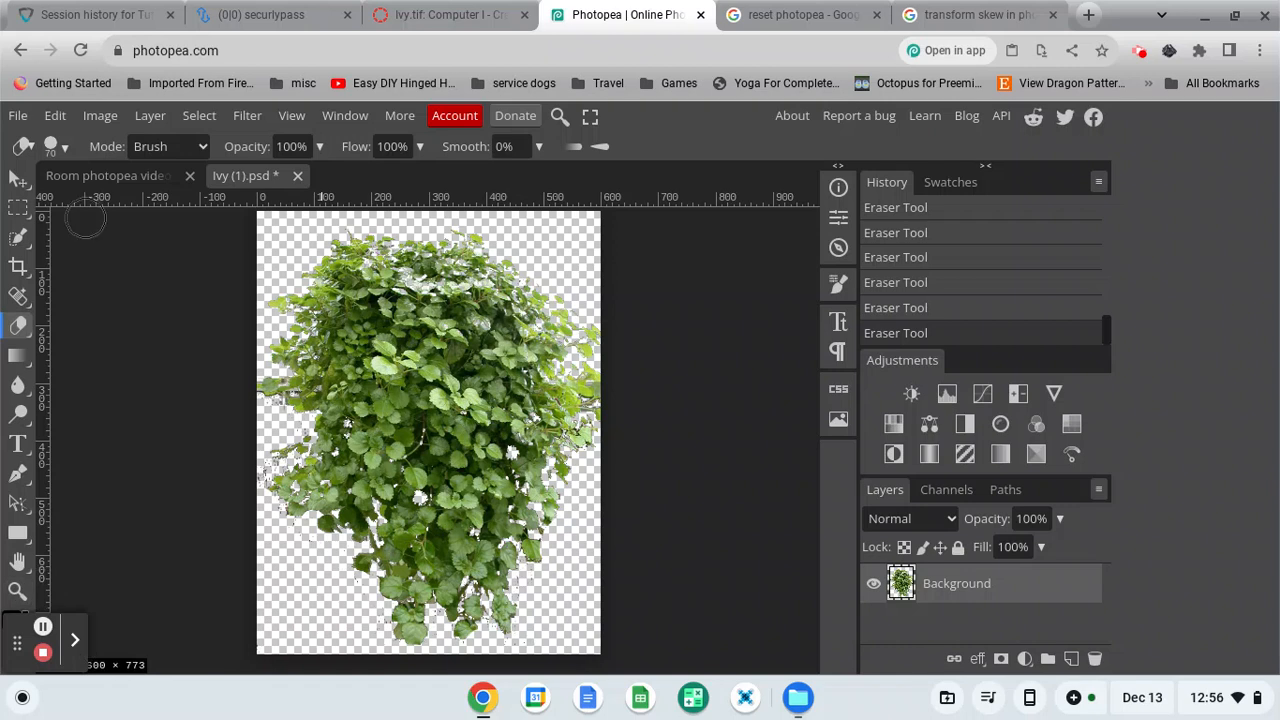
Copy the whole cleaned ivy image and paste it into the room document as a new layer.
click(20, 180)
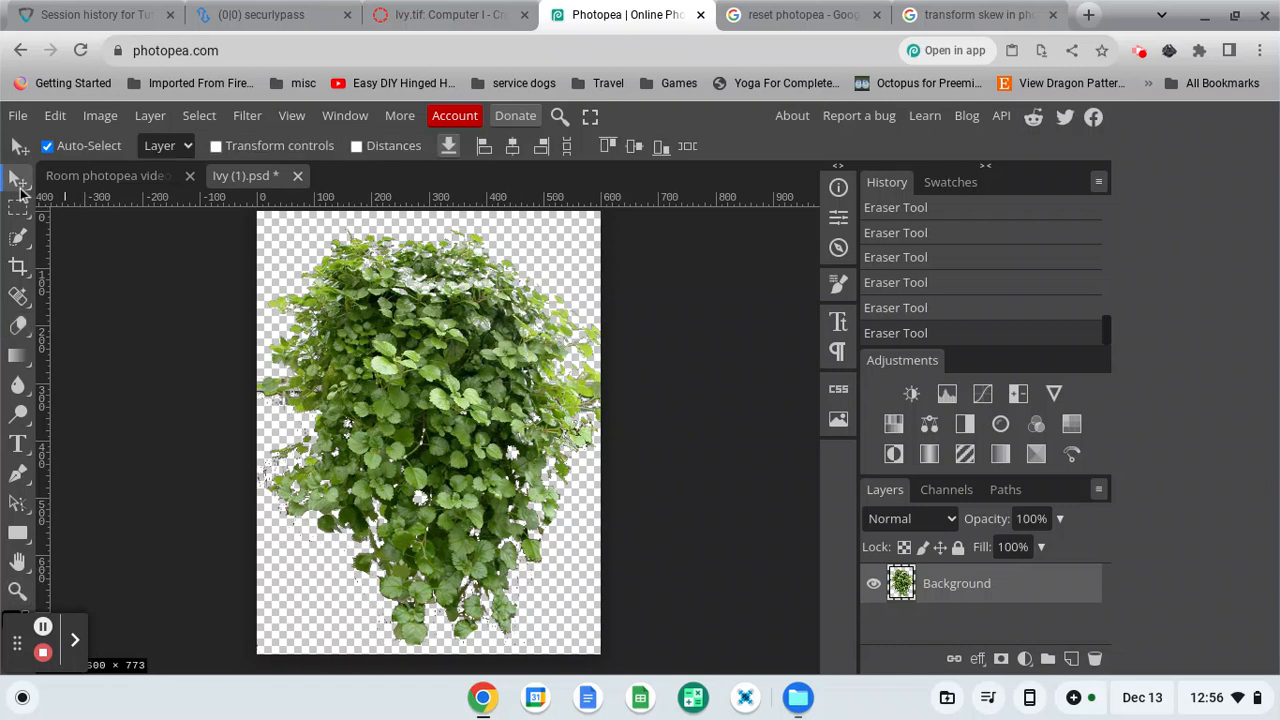
key(ctrl+a)
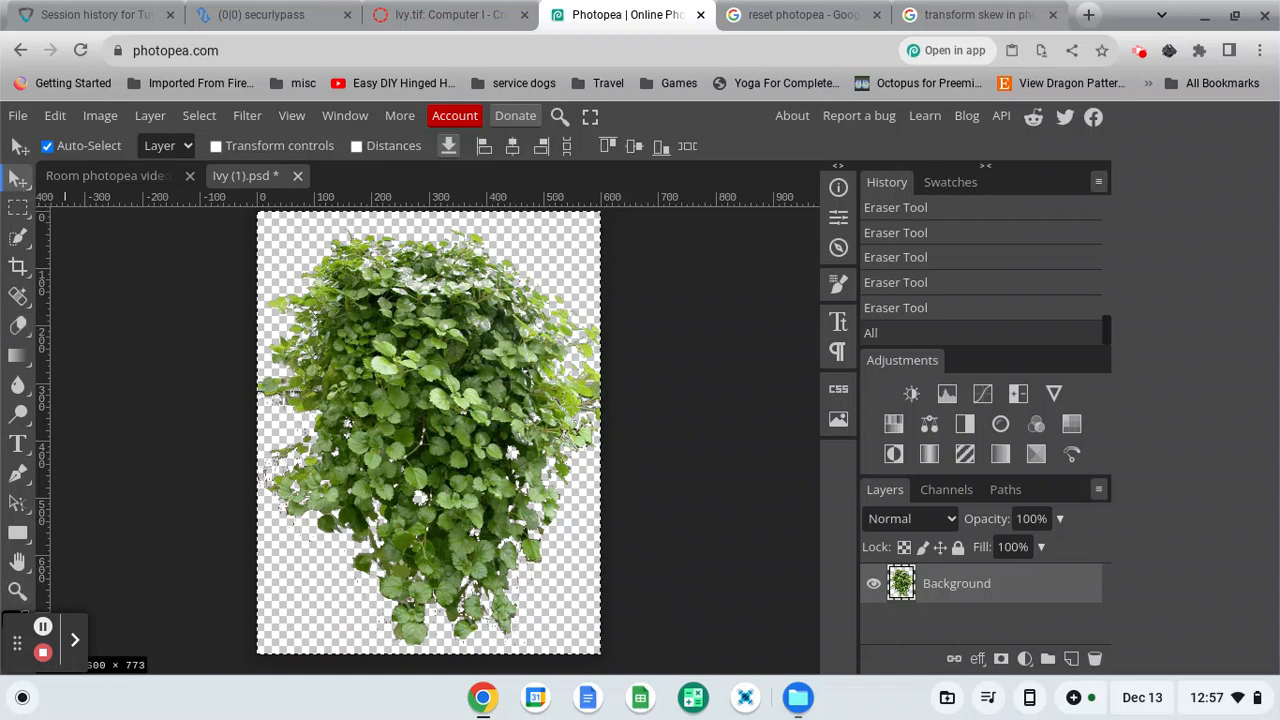
click(90, 177)
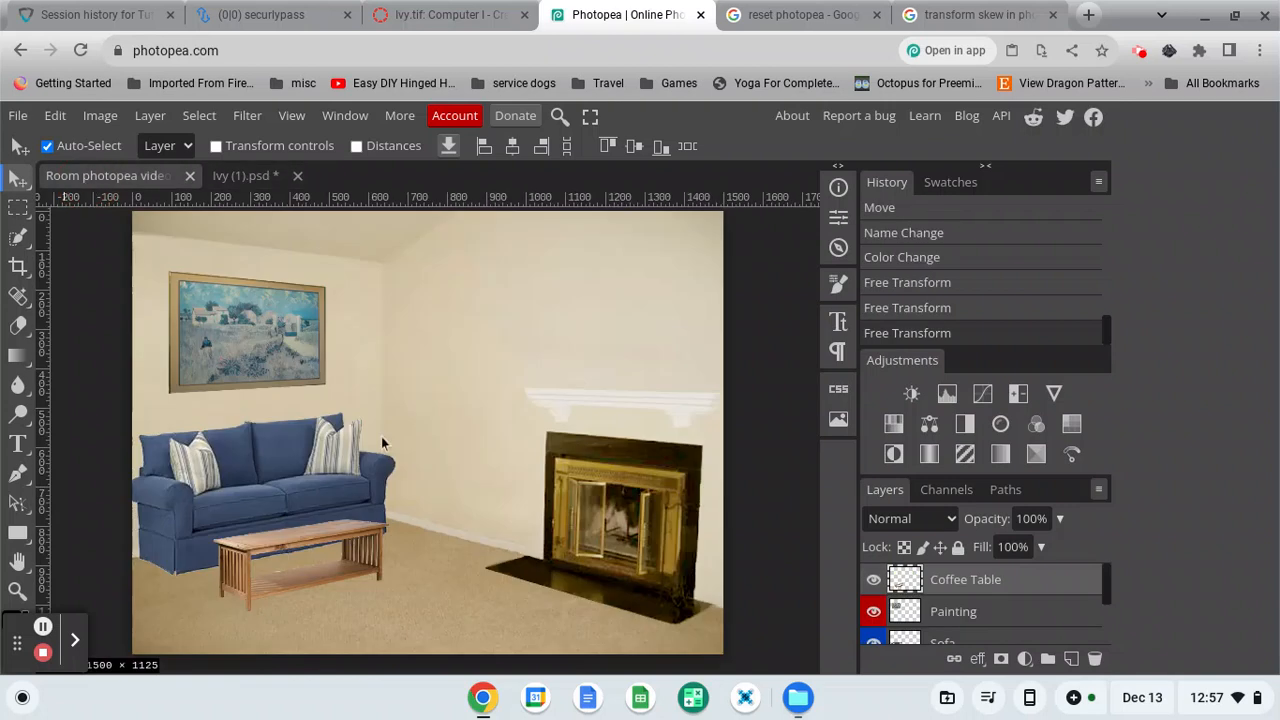
key(ctrl+v)
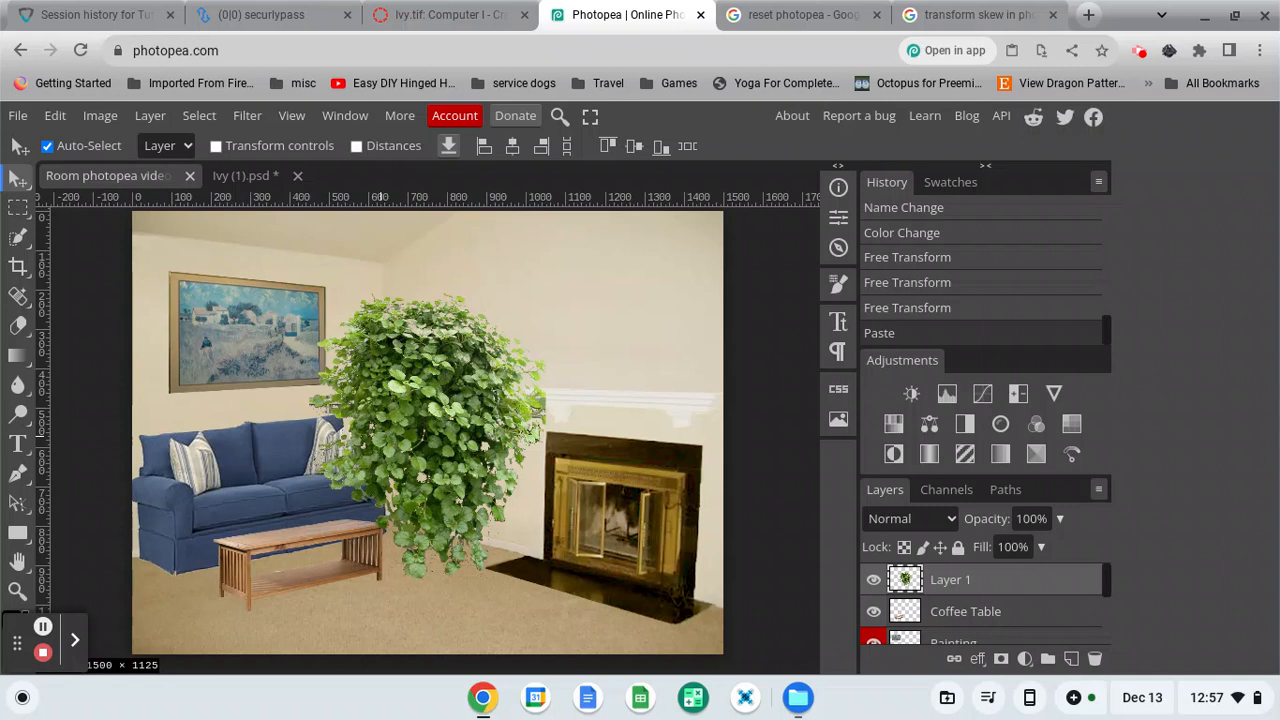
Scale the pasted ivy to about 25% width and 32% height and place it over the left end of the fireplace mantel.
click(216, 146)
drag(548, 588, 375, 402)
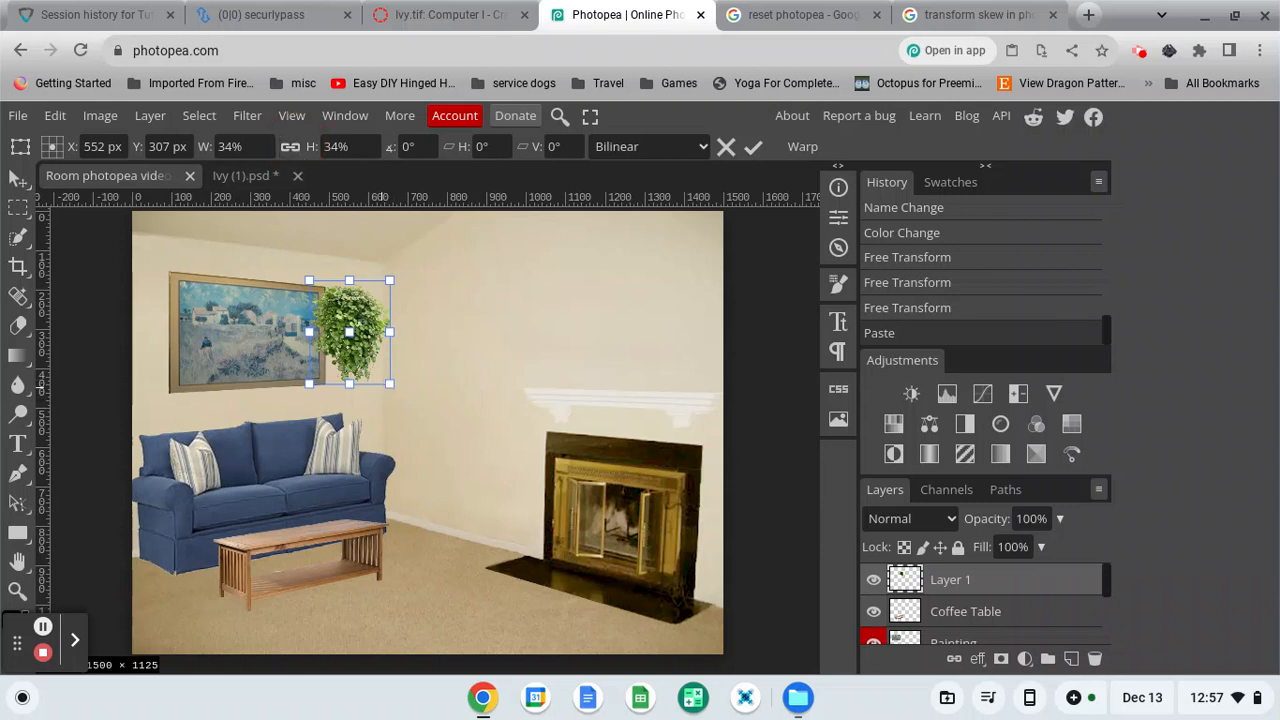
drag(390, 384, 361, 366)
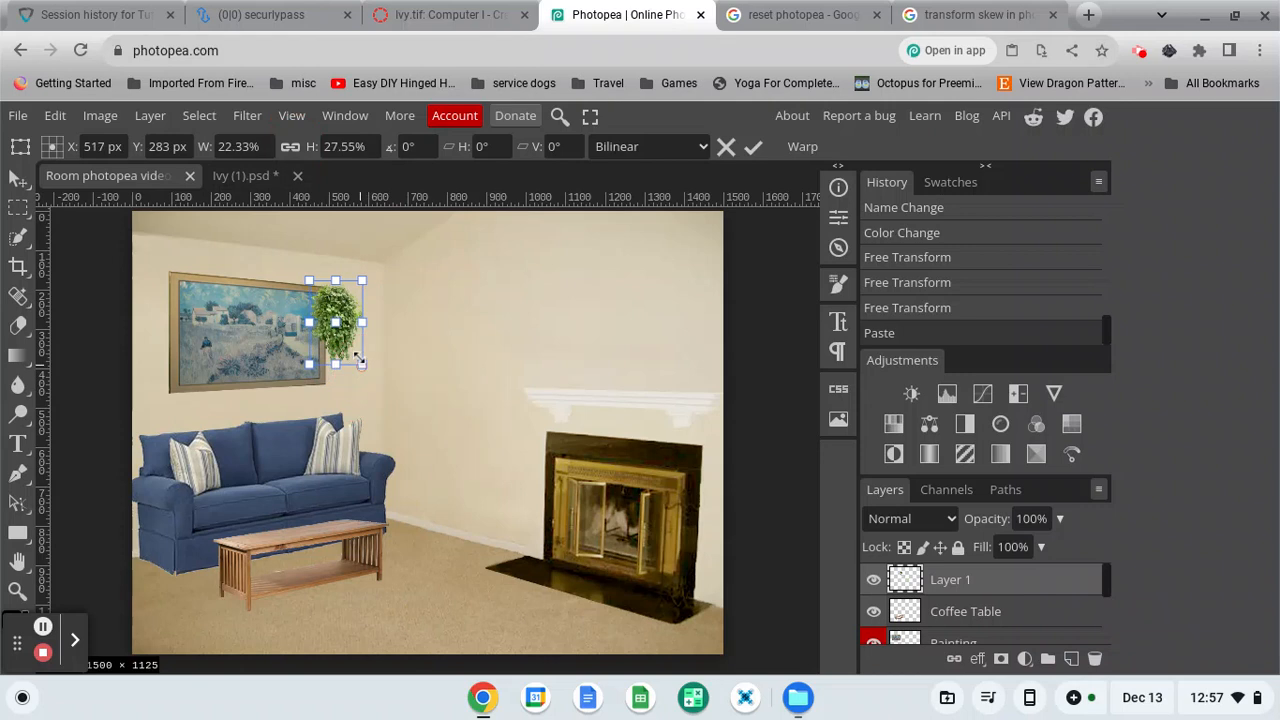
drag(348, 317, 562, 382)
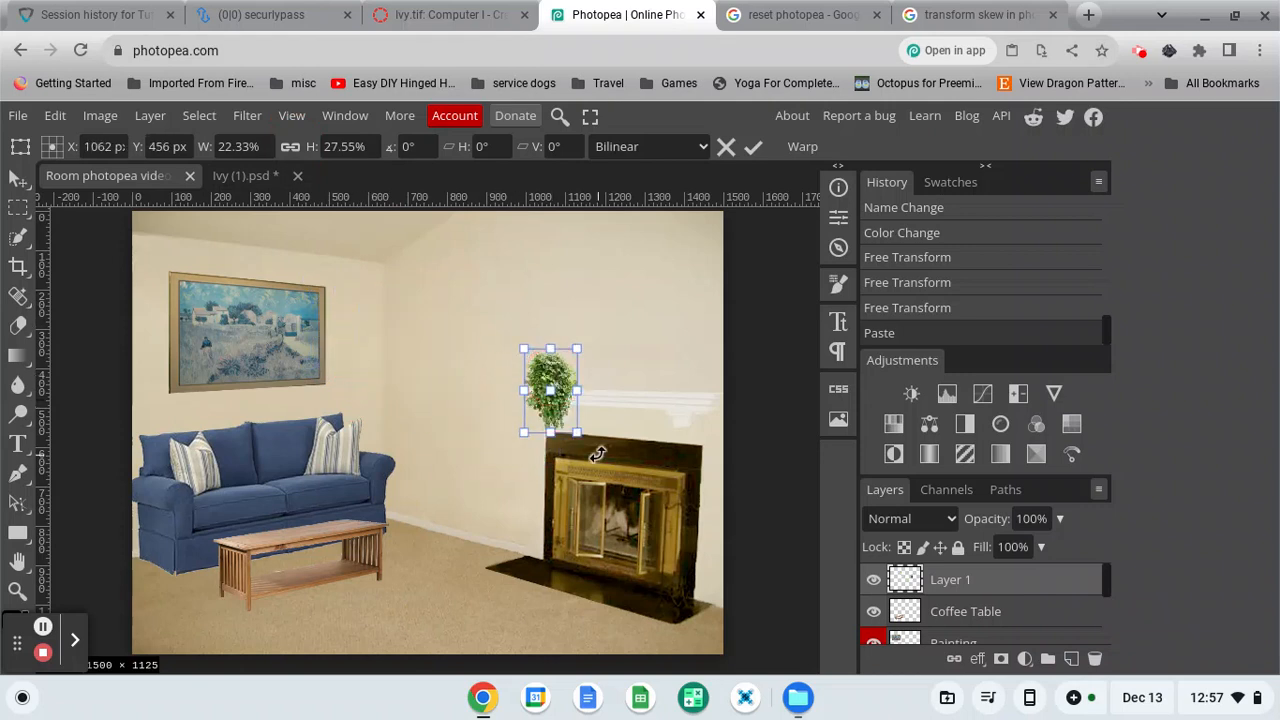
drag(577, 433, 583, 447)
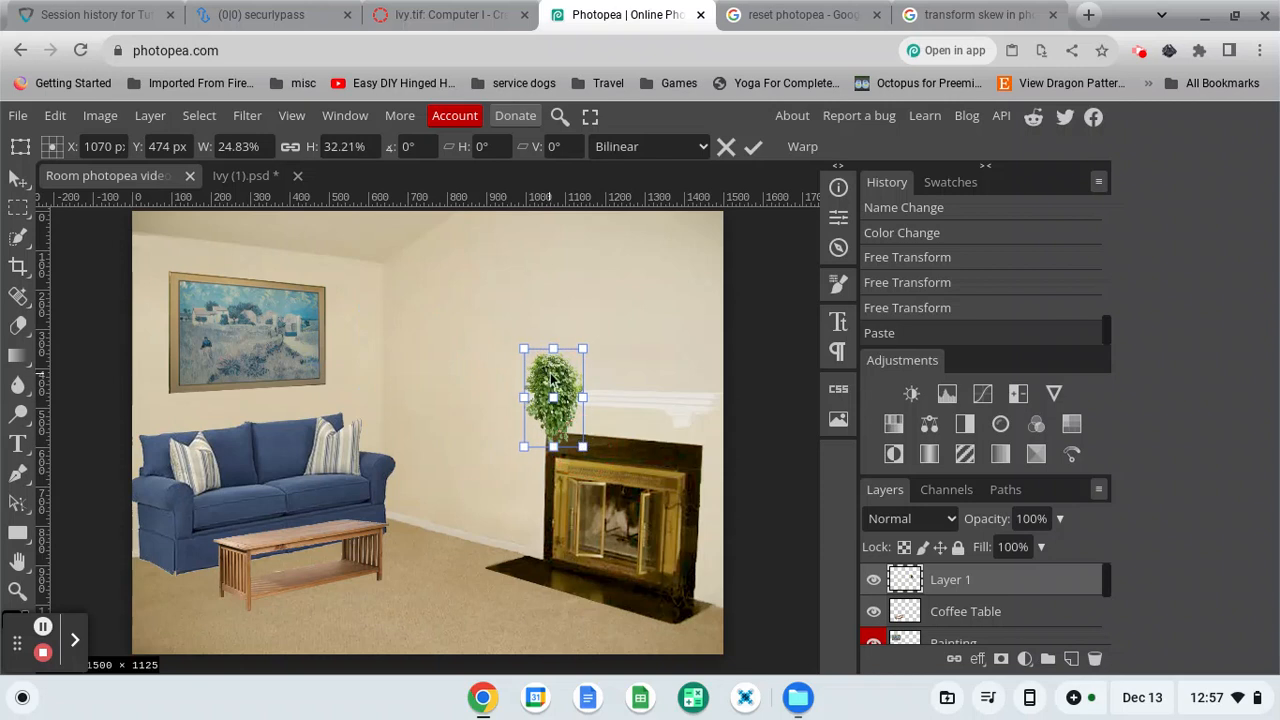
drag(550, 377, 560, 383)
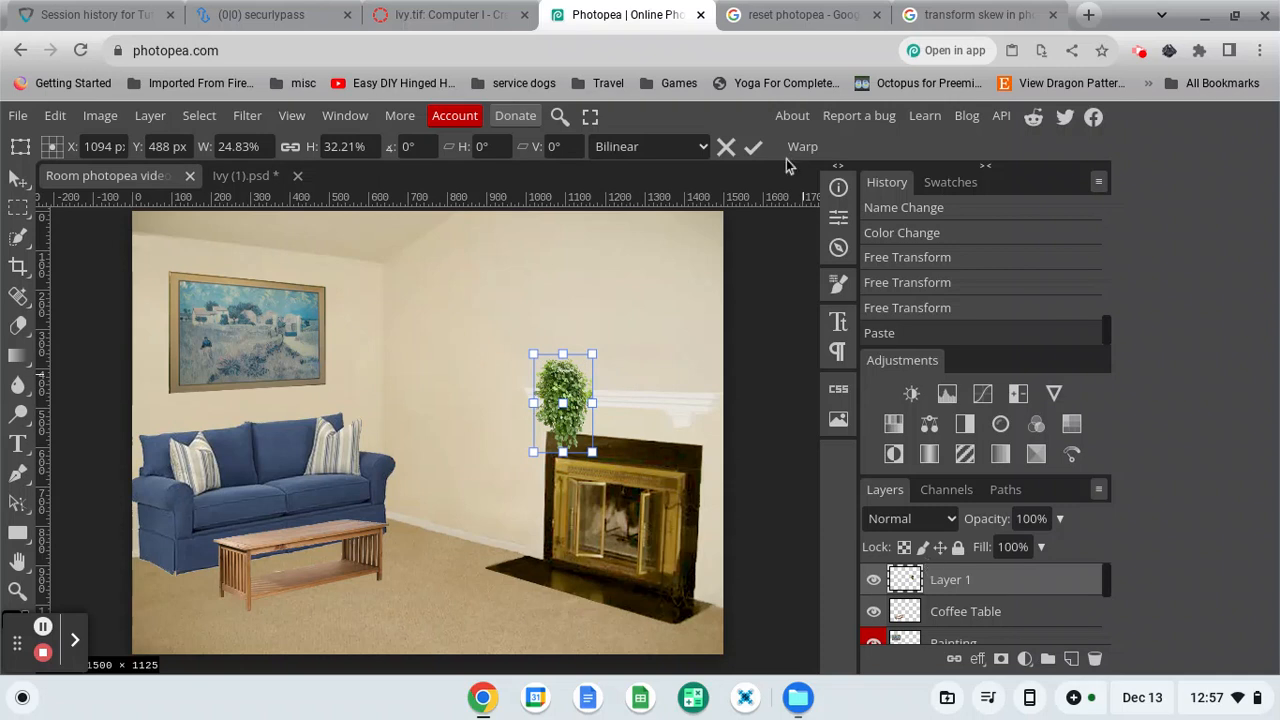
click(755, 148)
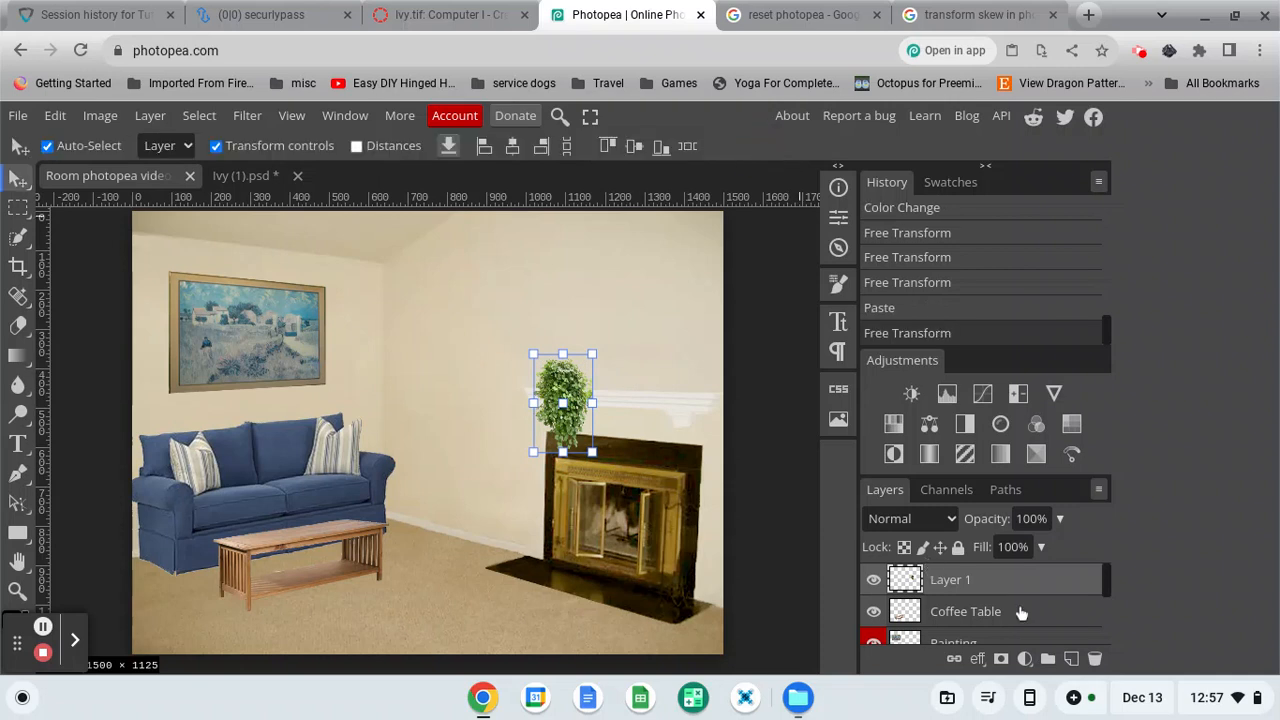
Rename the pasted plant's layer as Ivy and give it a green colour label.
double_click(958, 584)
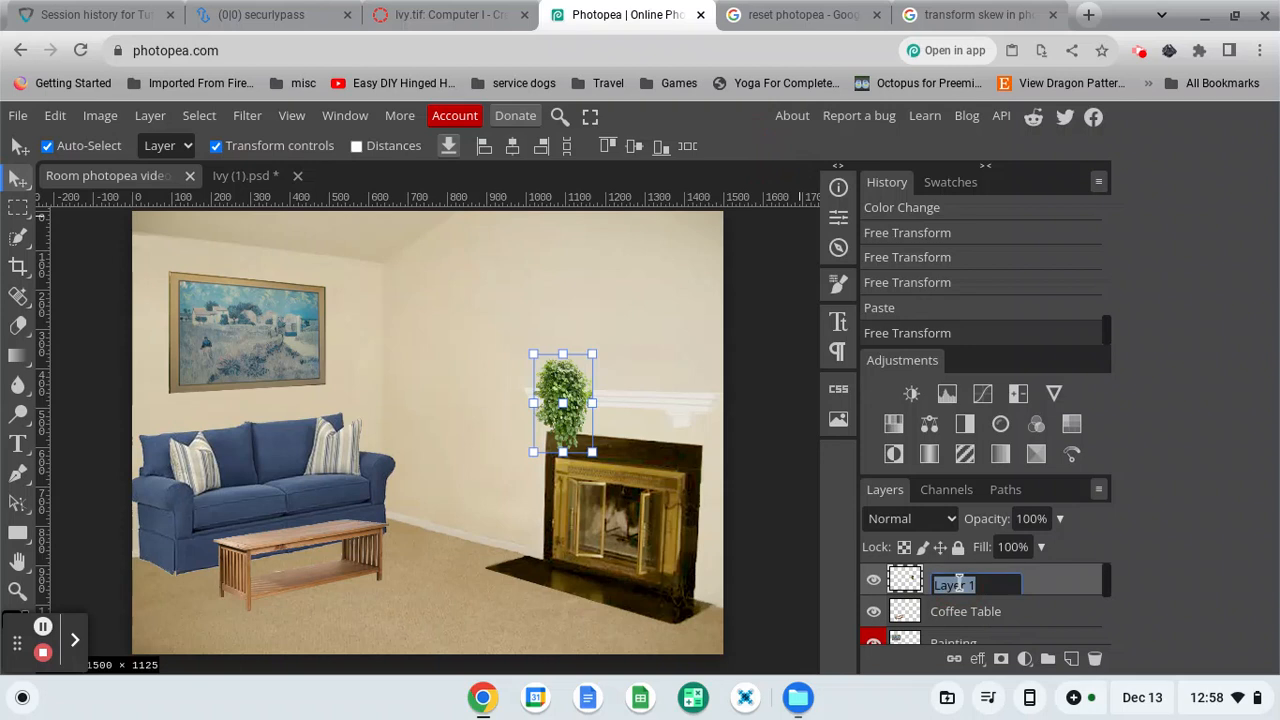
key(BackSpace)
key(Return)
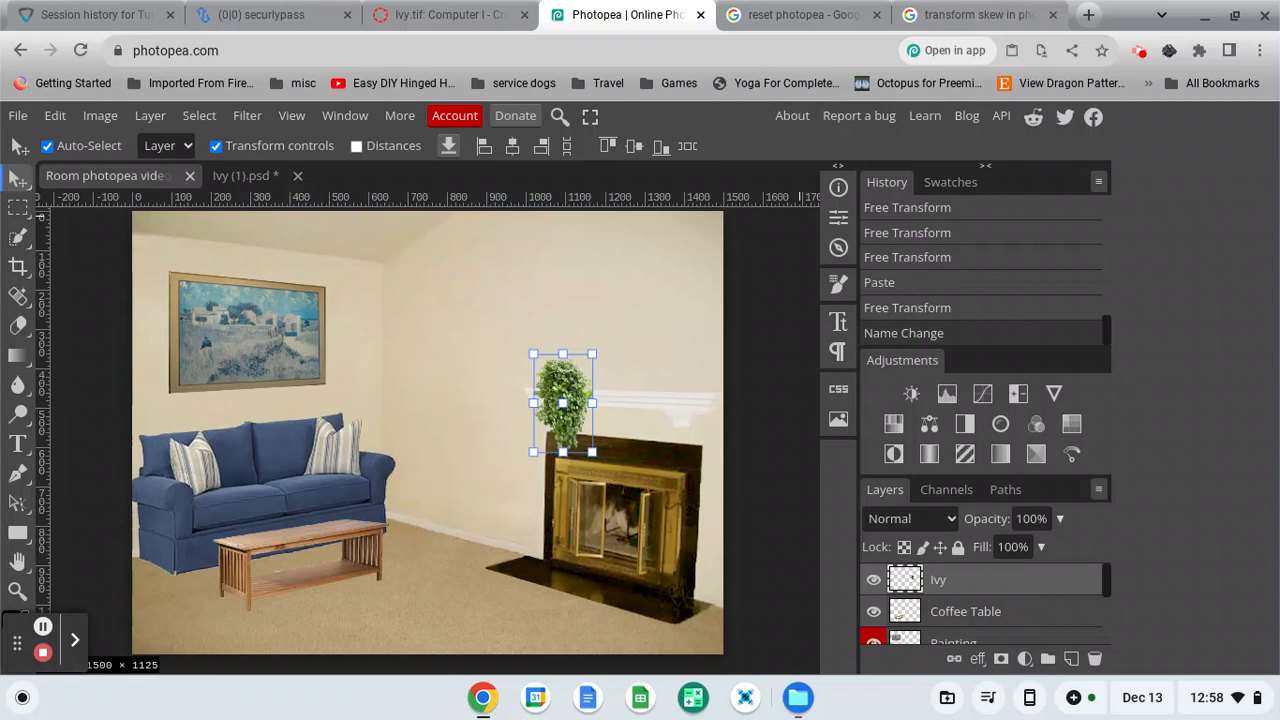
right_click(1031, 581)
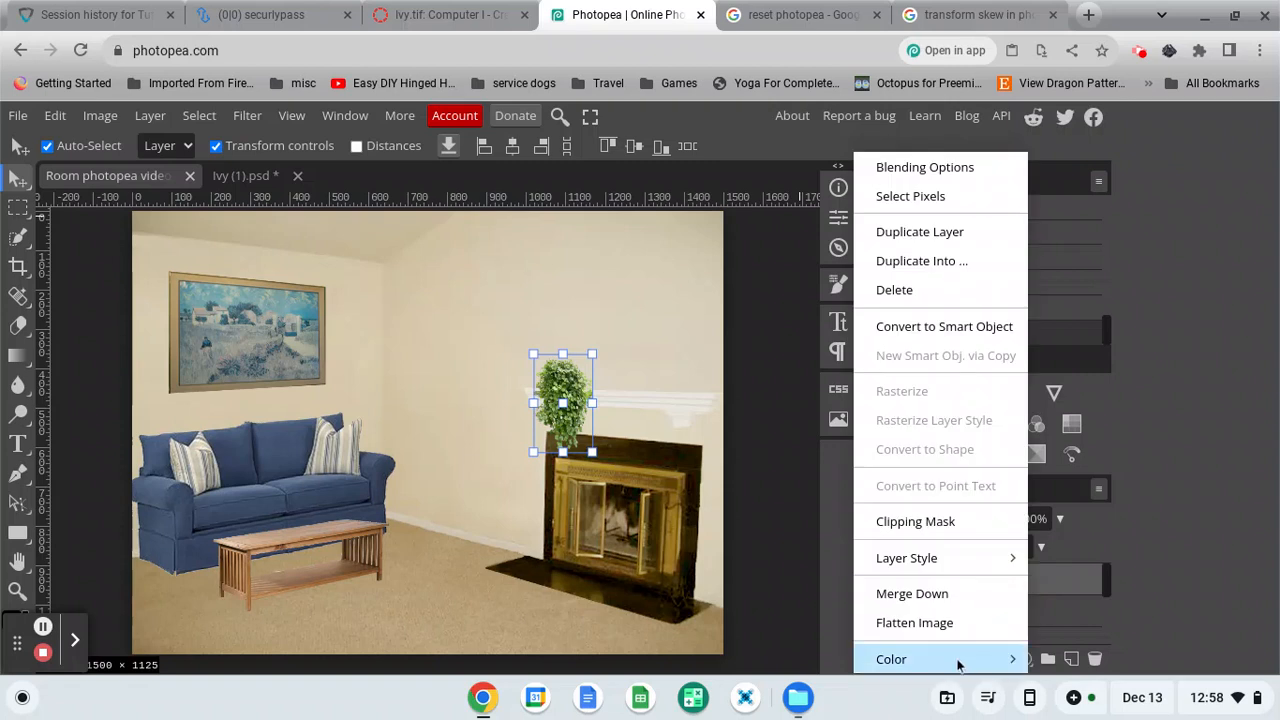
mouse_move(1000, 660)
click(1030, 539)
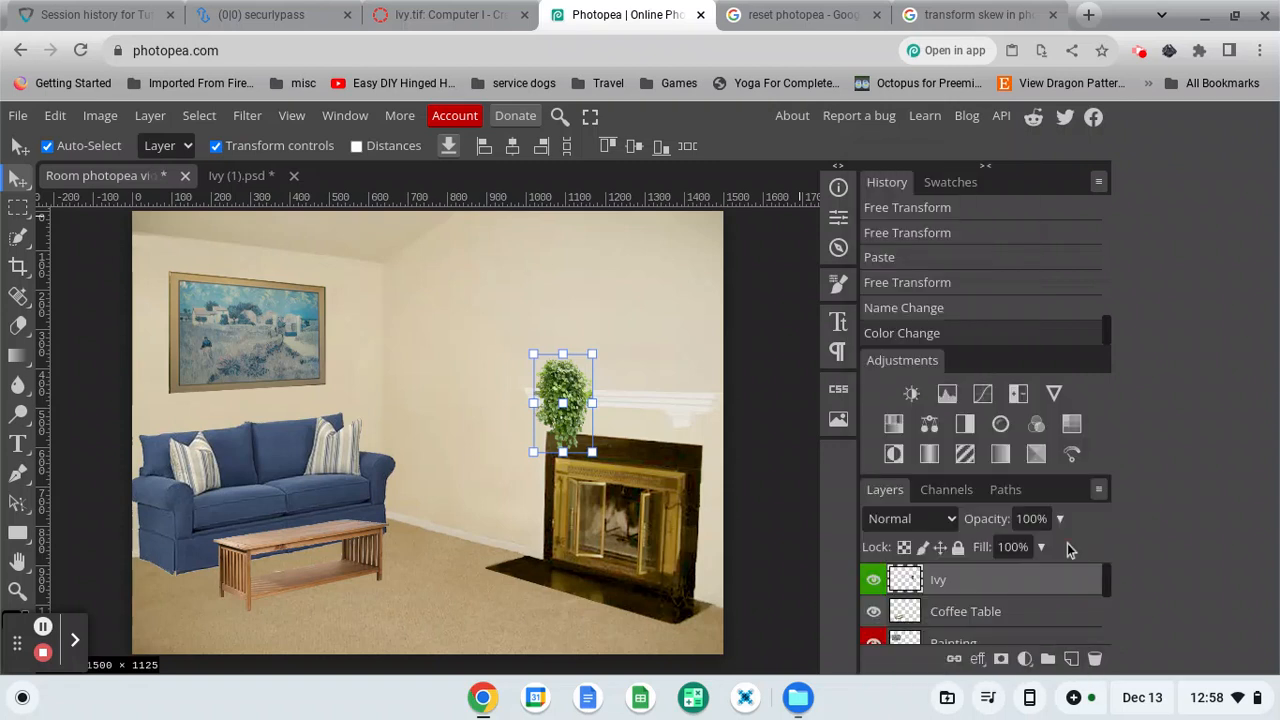
click(45, 626)
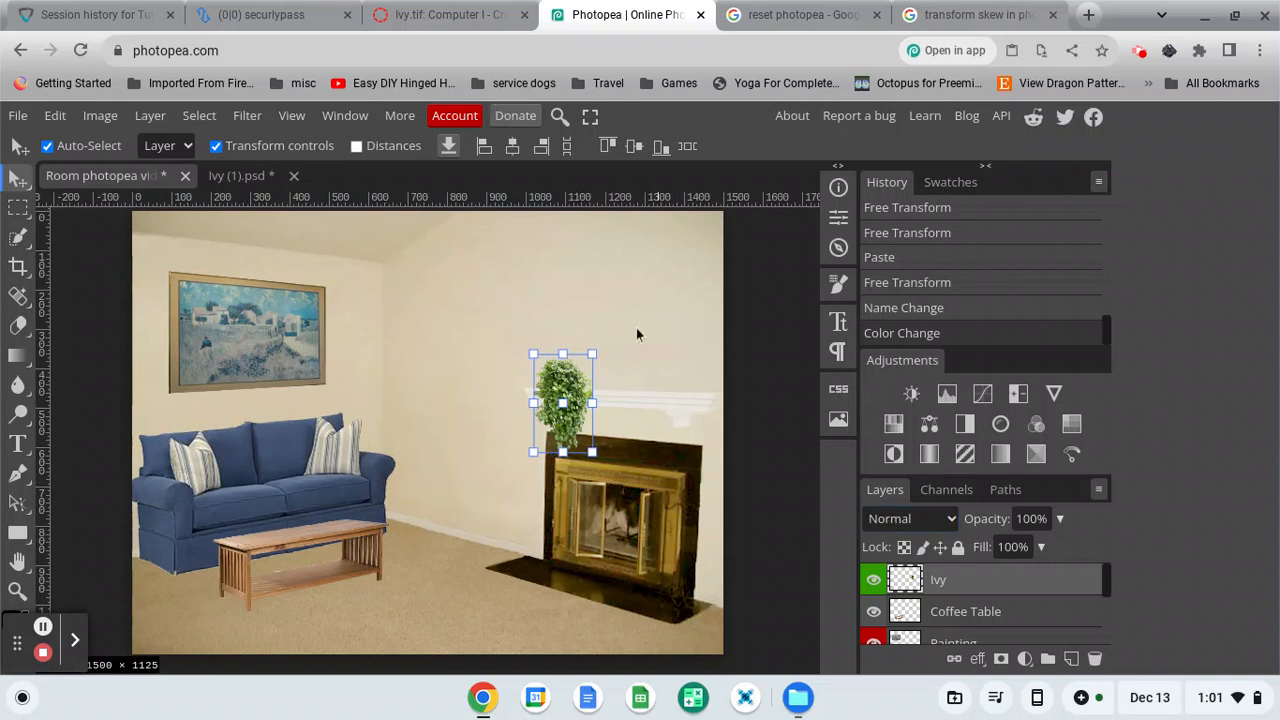
Switch to the Canvas course page, advance to the file after Ivy.tif and download Pole Lamp.psd.
click(437, 15)
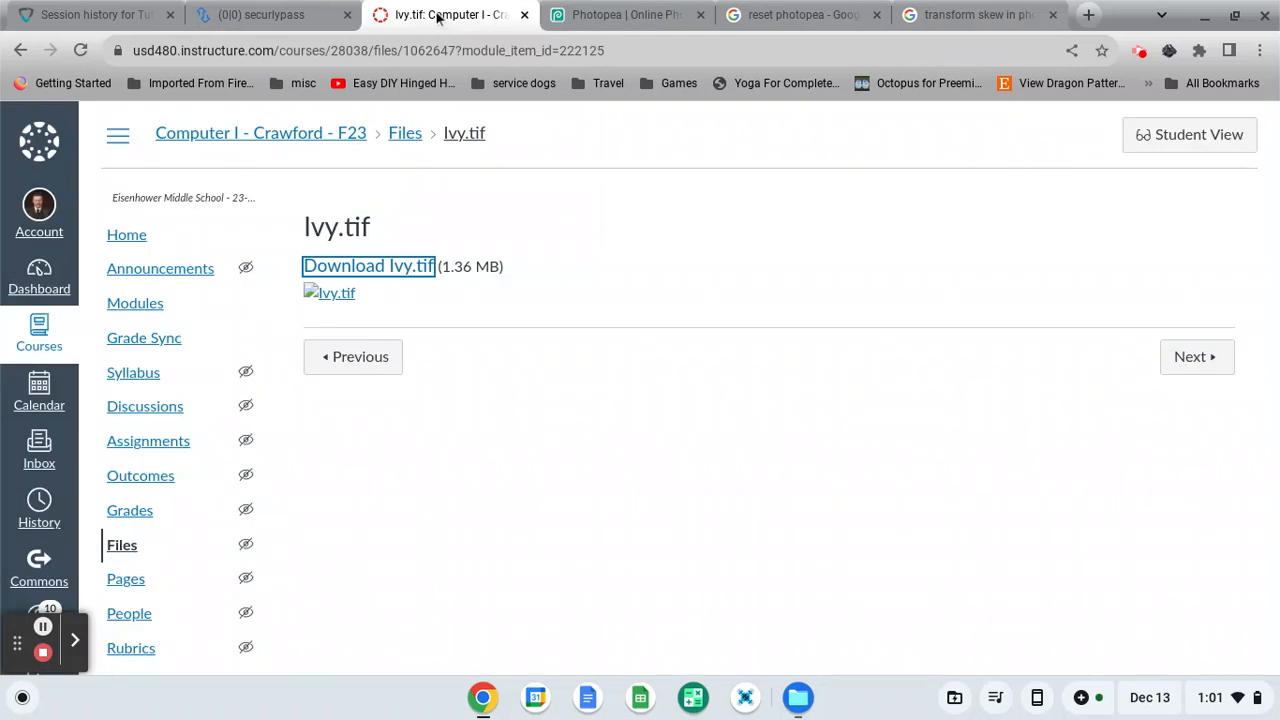
click(1200, 362)
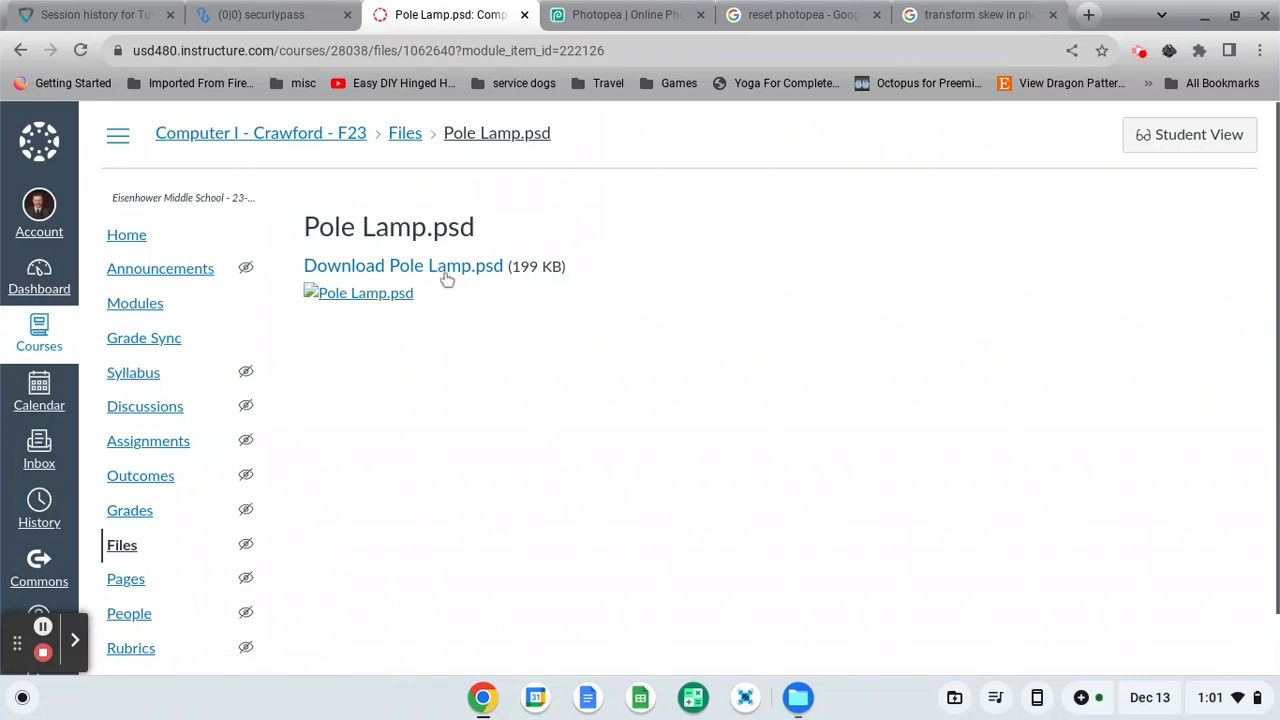
click(443, 272)
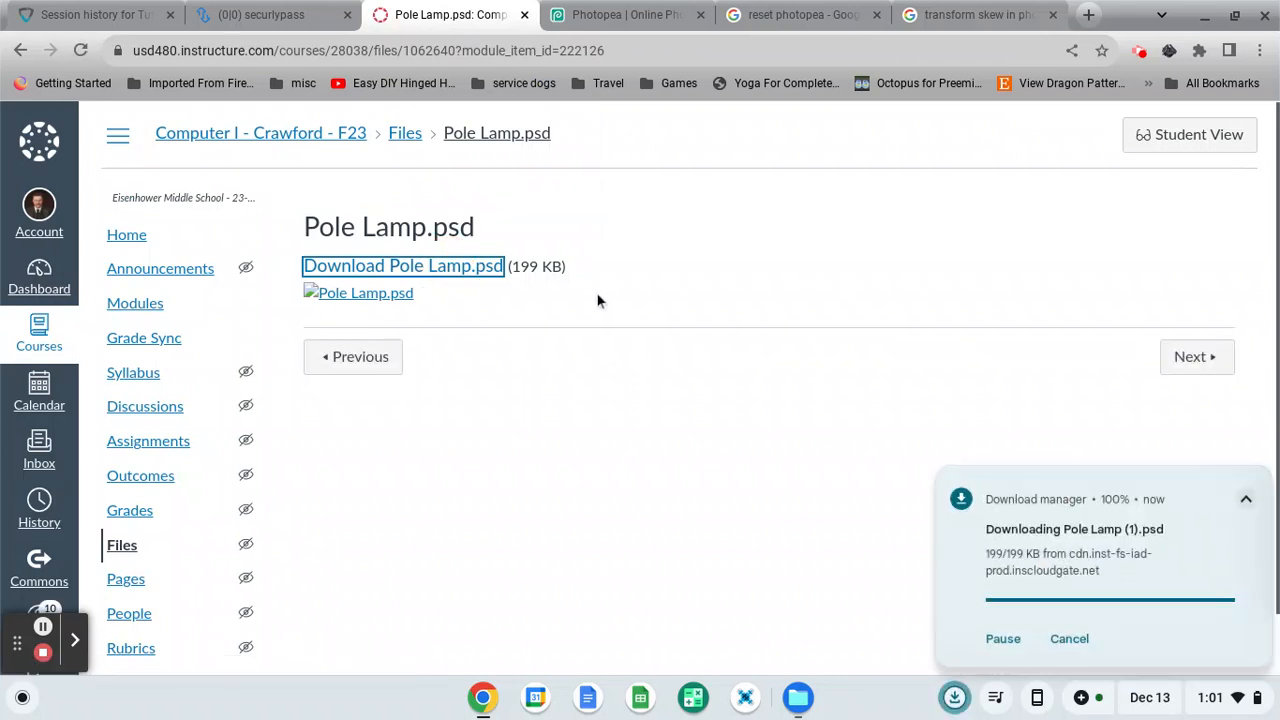
Switch back to Photopea and open Pole Lamp (1).psd from the Downloads folder.
click(610, 15)
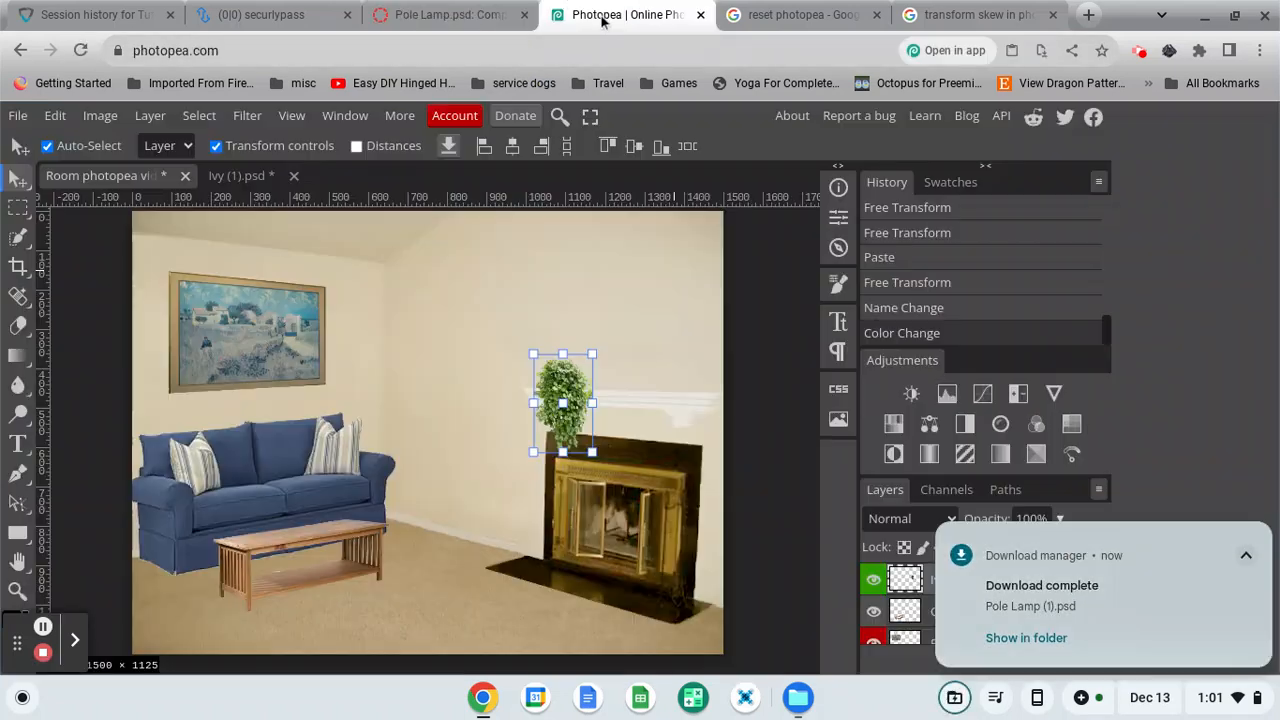
click(20, 118)
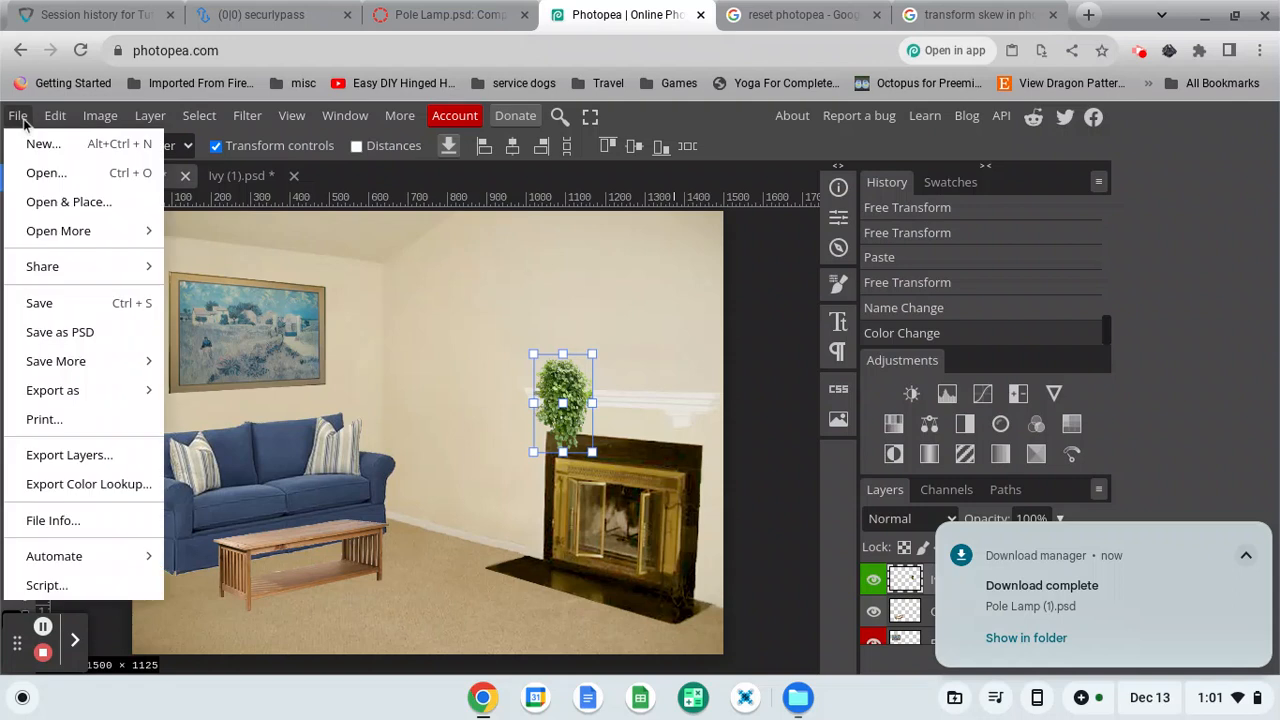
click(46, 176)
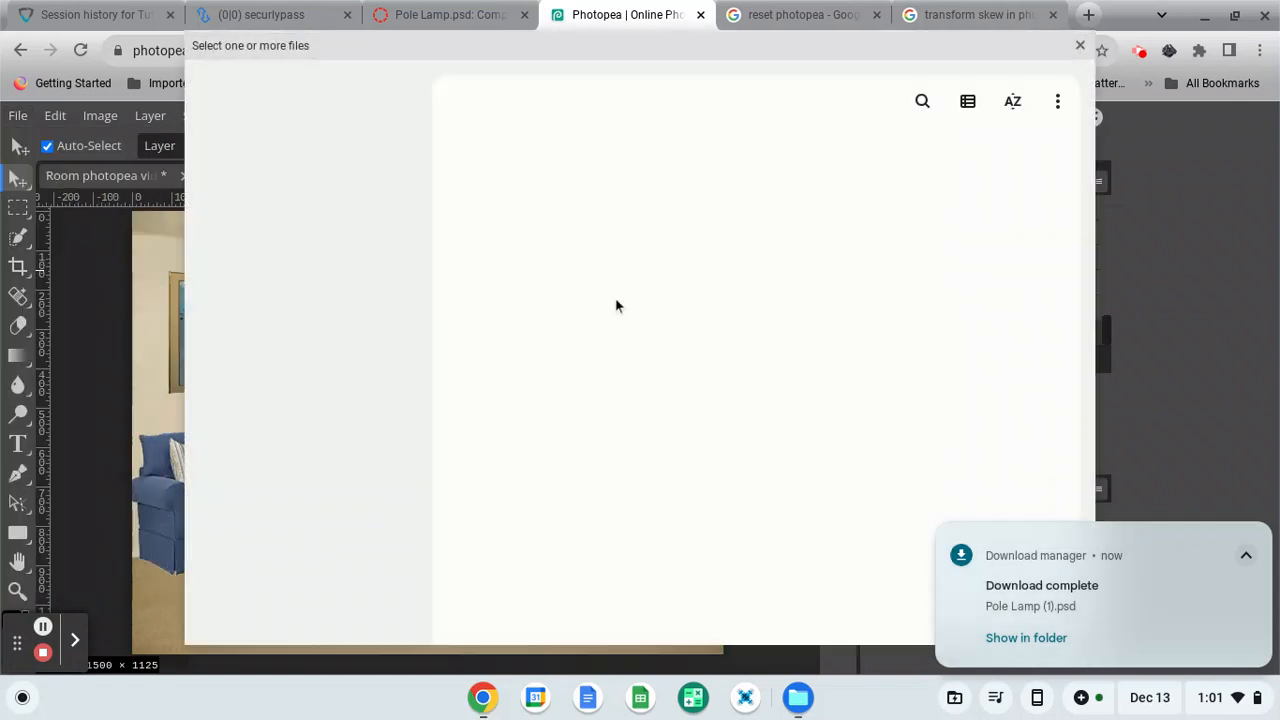
click(574, 198)
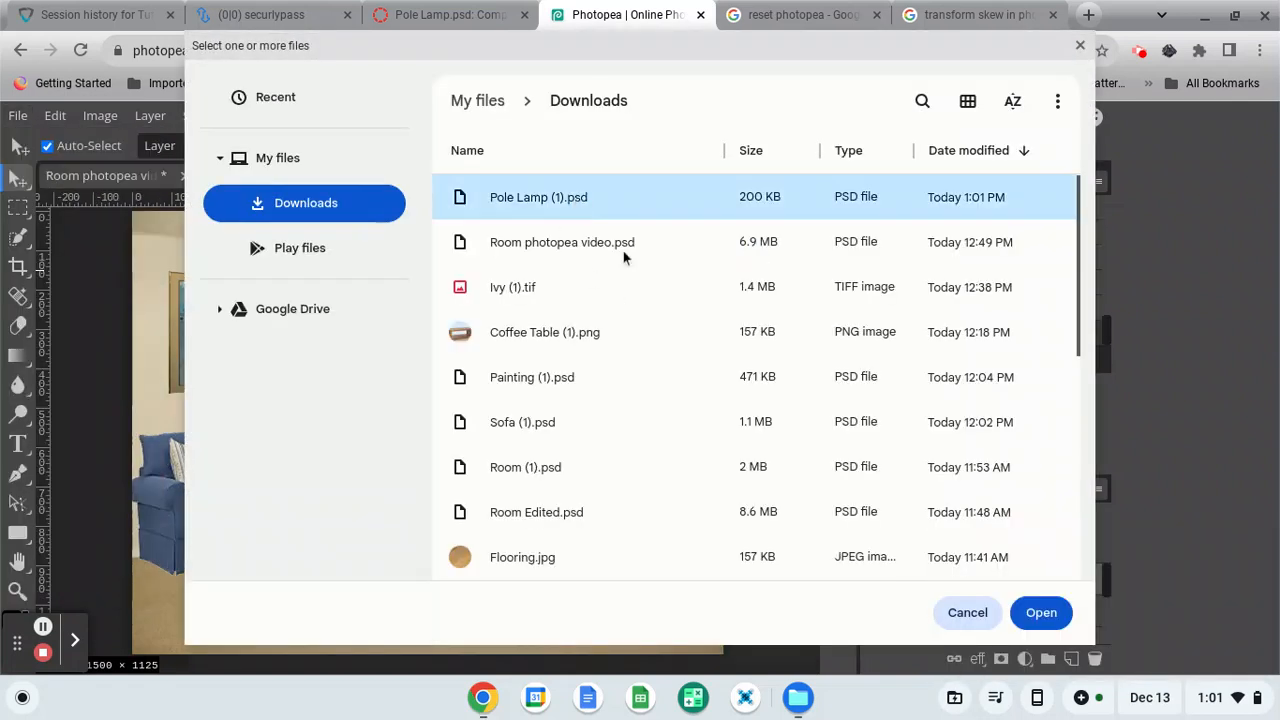
click(1041, 612)
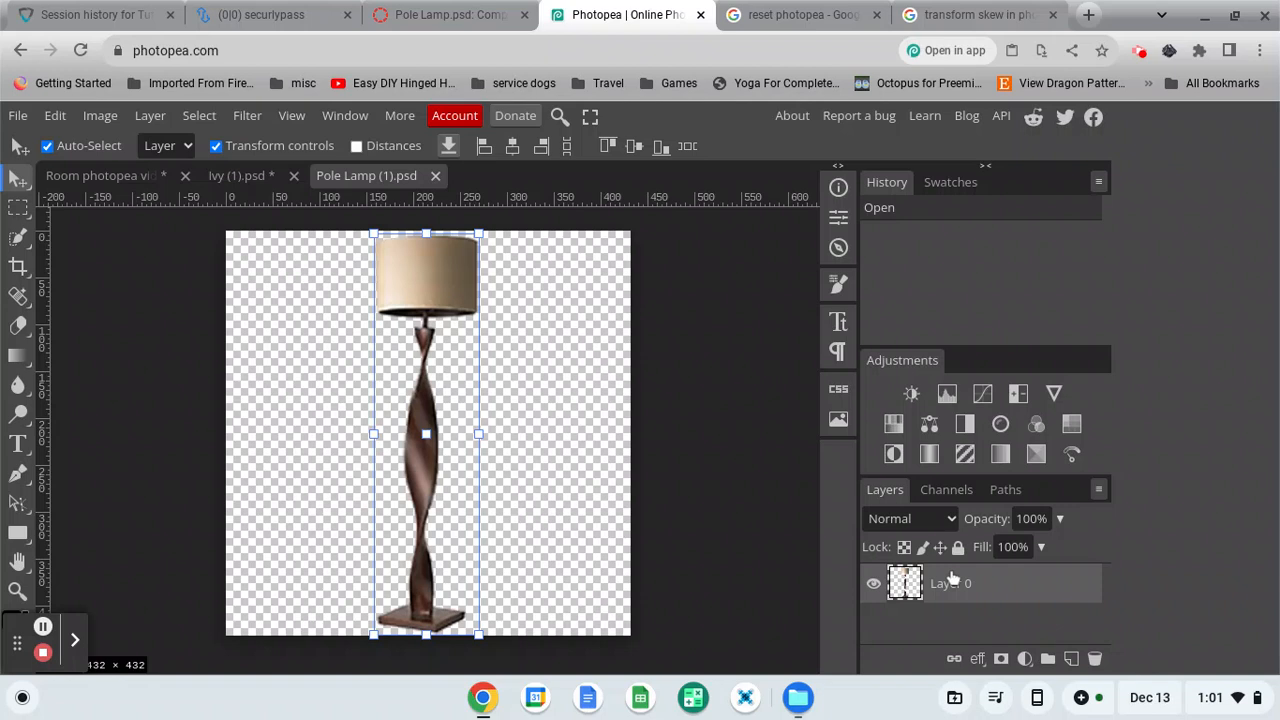
Copy the whole pole lamp image into the room document and, with transform controls off, place the lamp at the sofa's right arm.
key(ctrl+a)
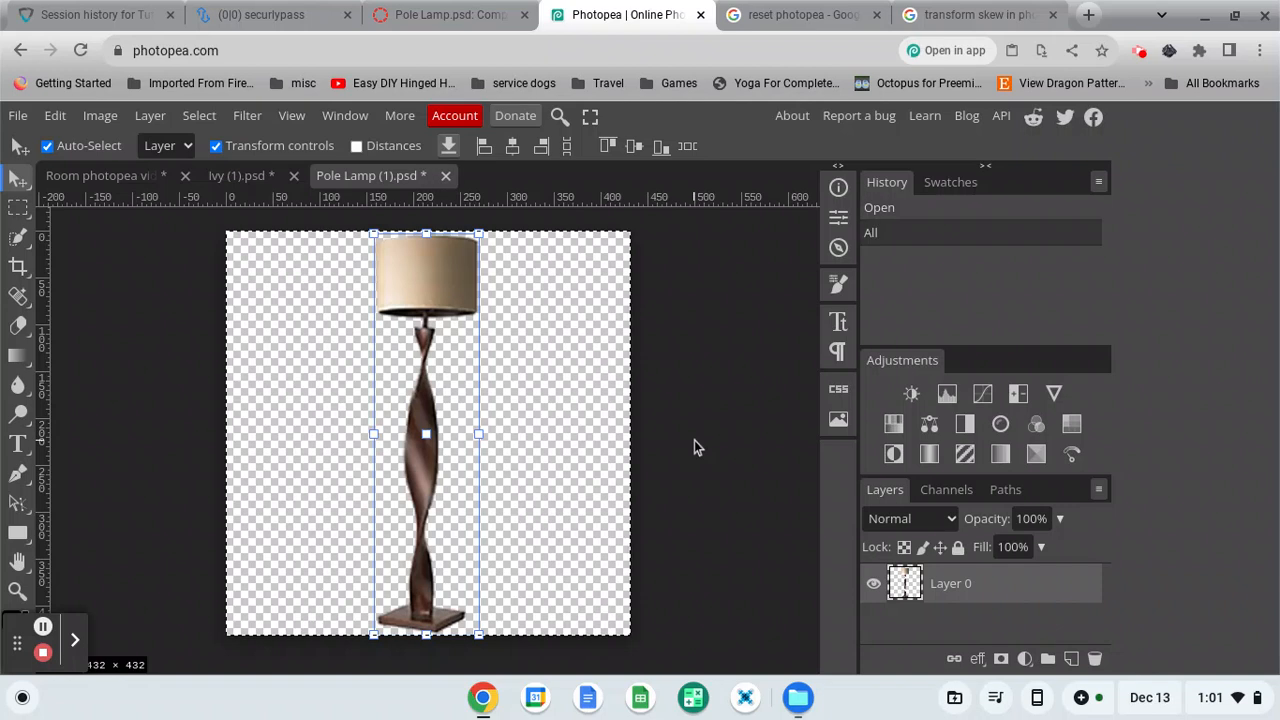
click(79, 186)
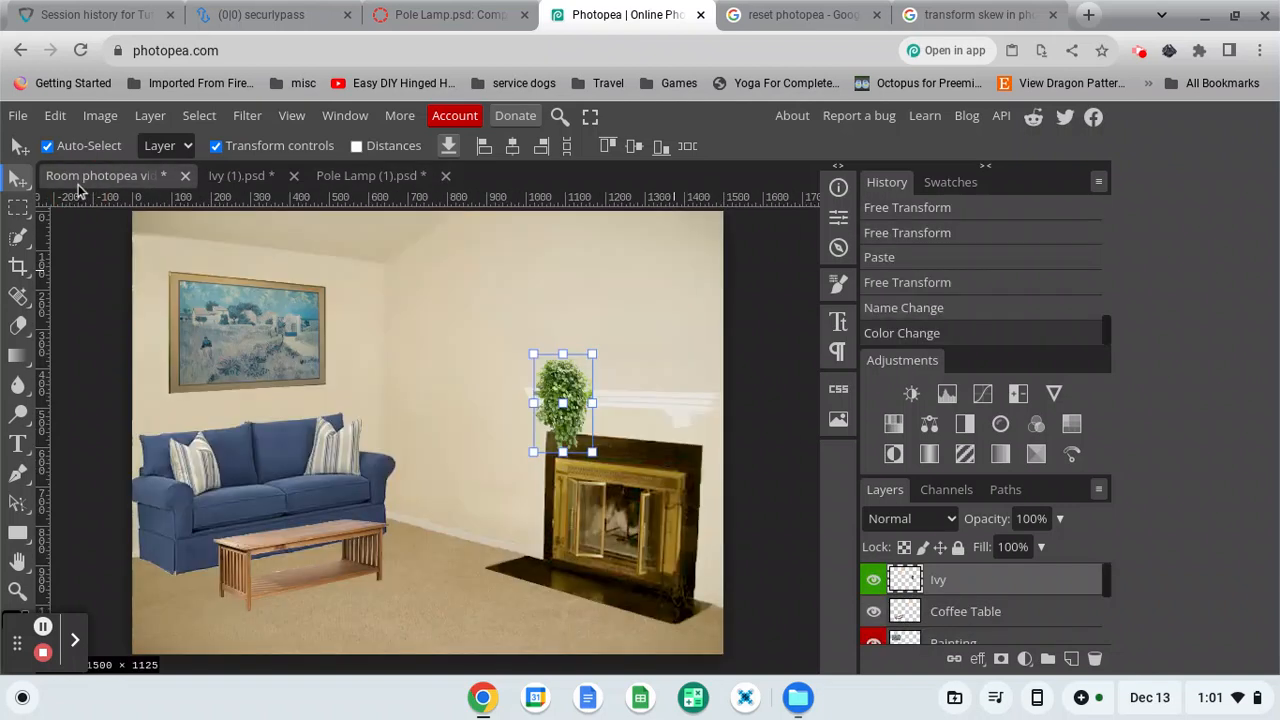
key(ctrl+v)
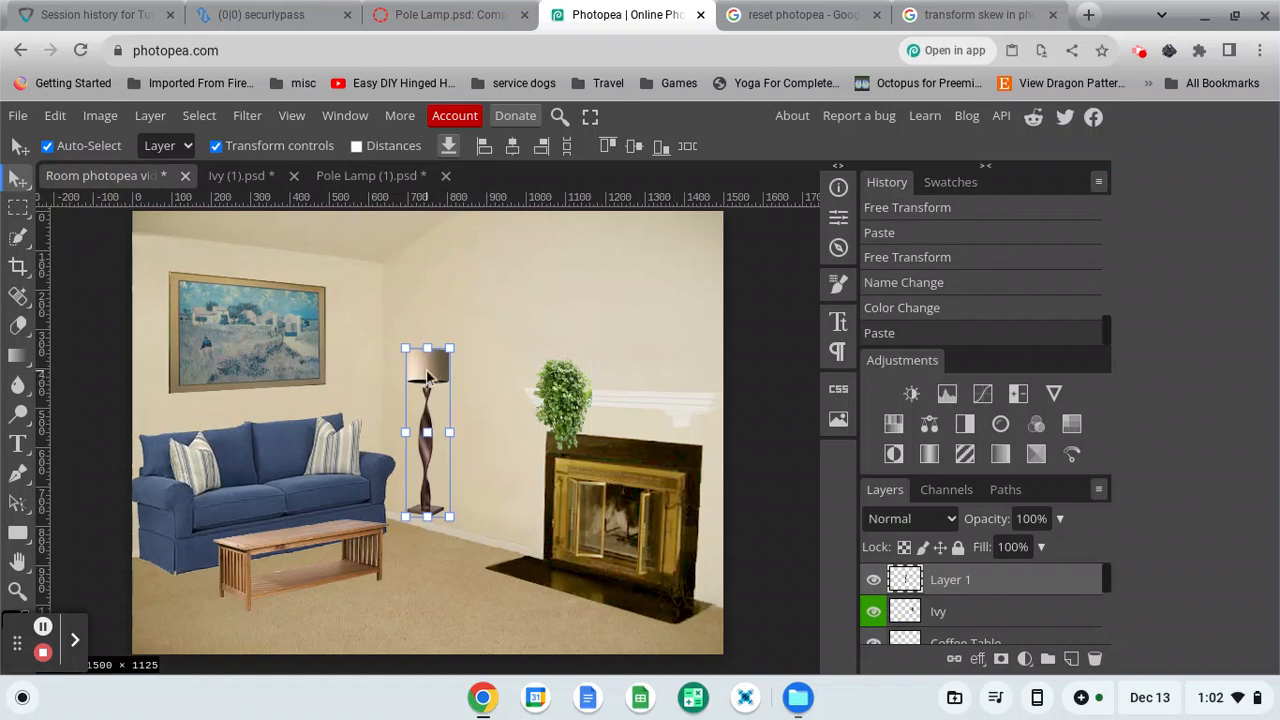
click(217, 147)
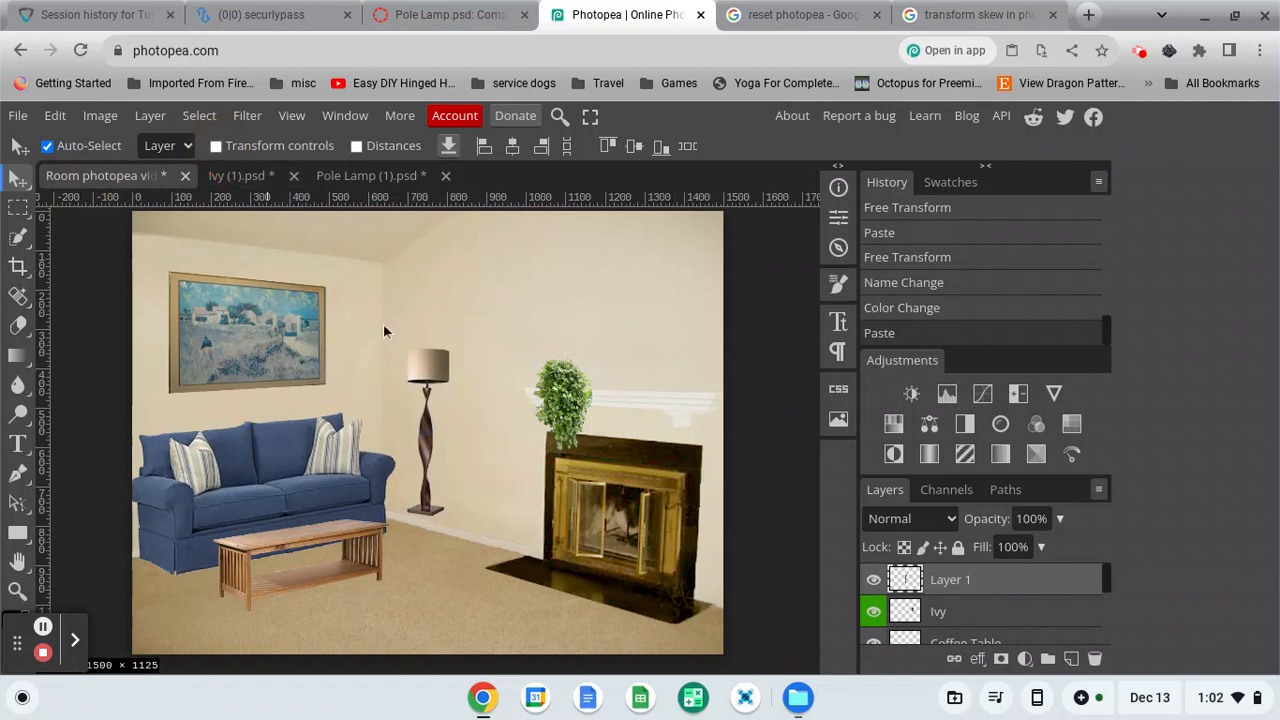
drag(433, 378, 386, 388)
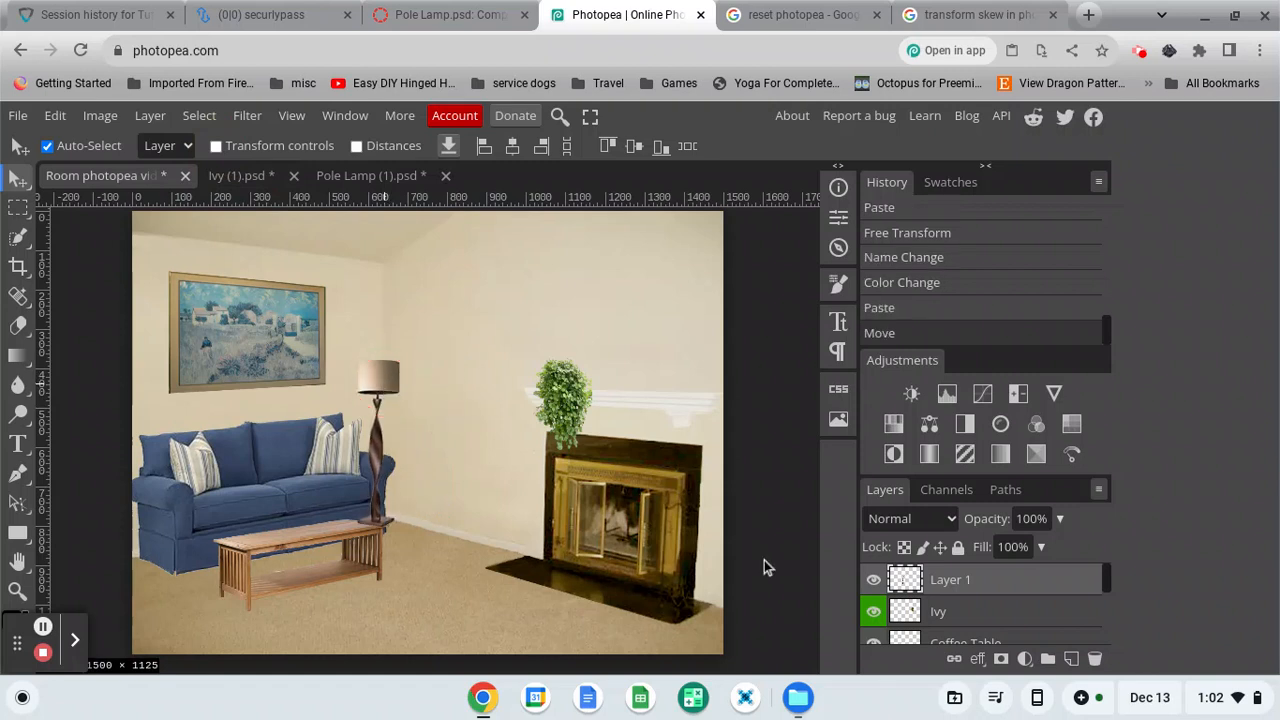
Rename the pasted lamp's layer as Pole Lamp and give it an orange colour label.
double_click(950, 581)
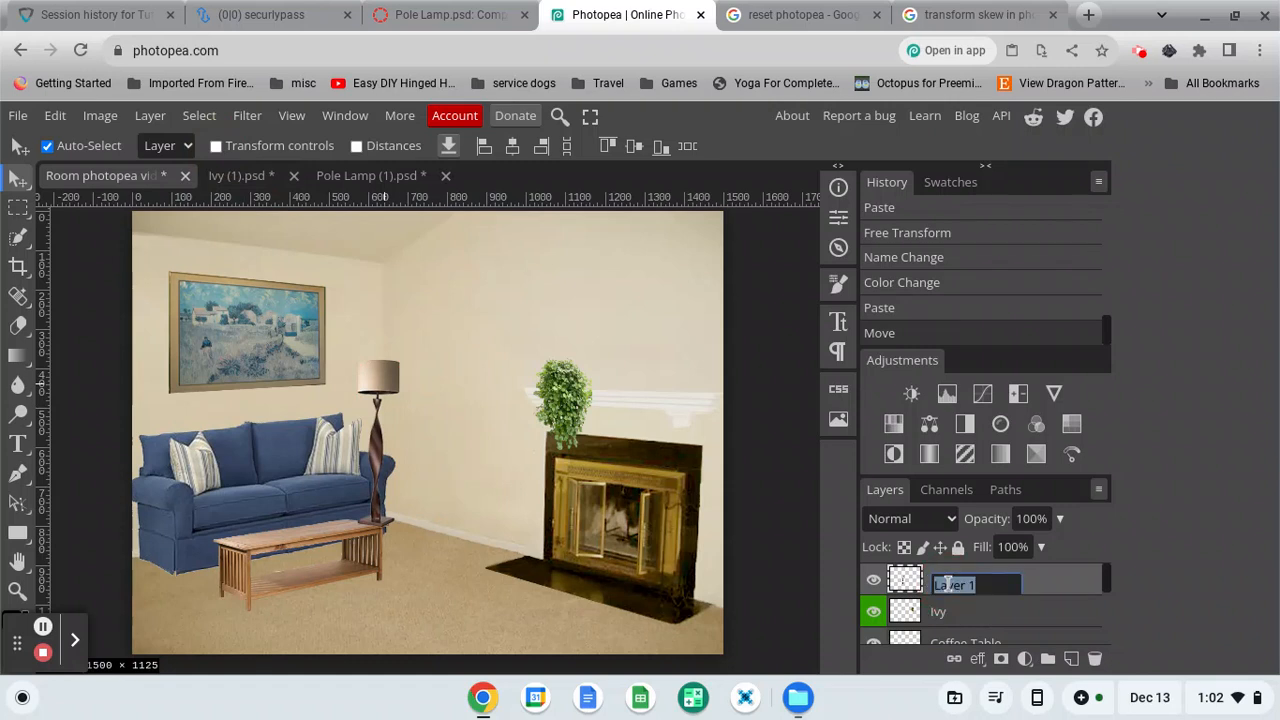
text(Pole Lamp)
key(Return)
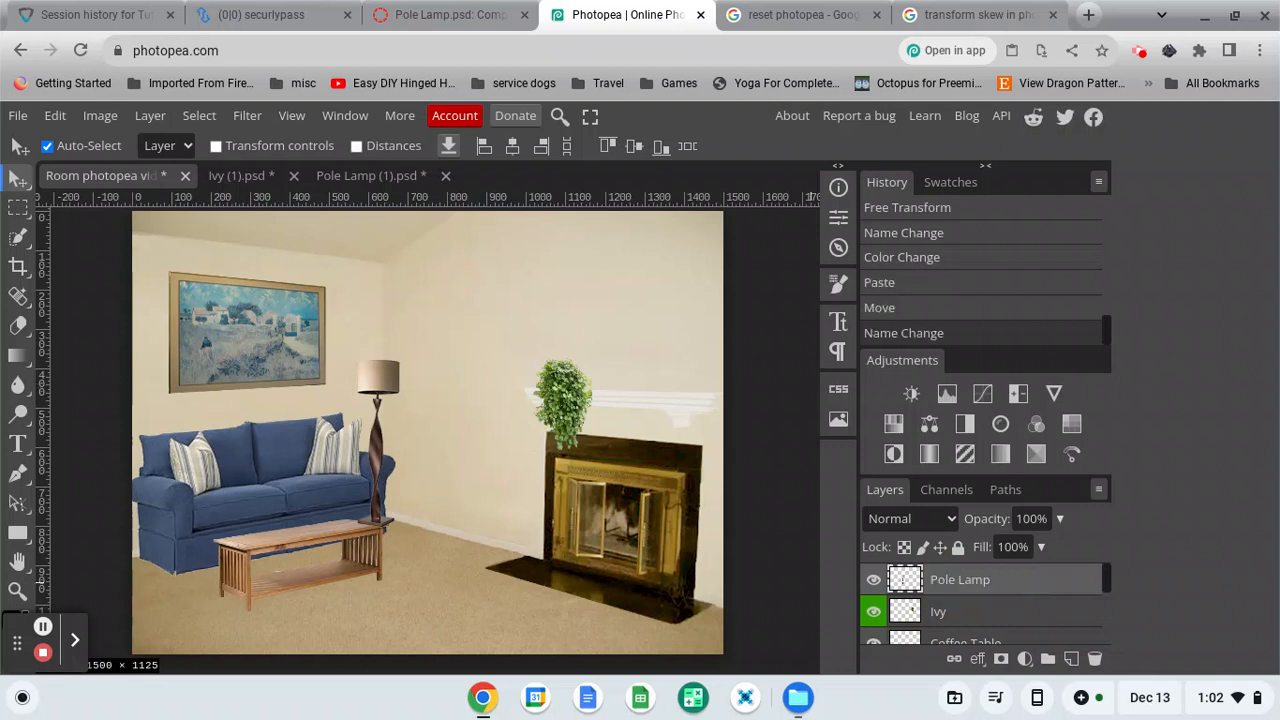
right_click(1032, 590)
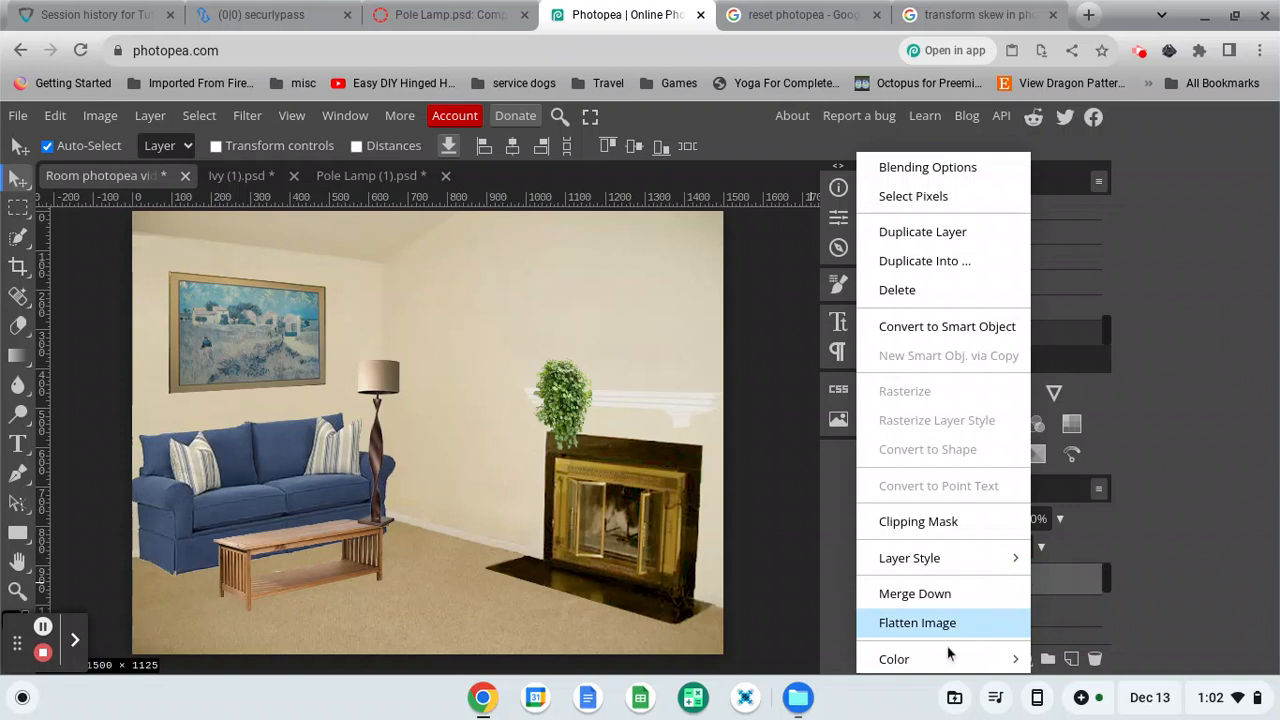
mouse_move(952, 658)
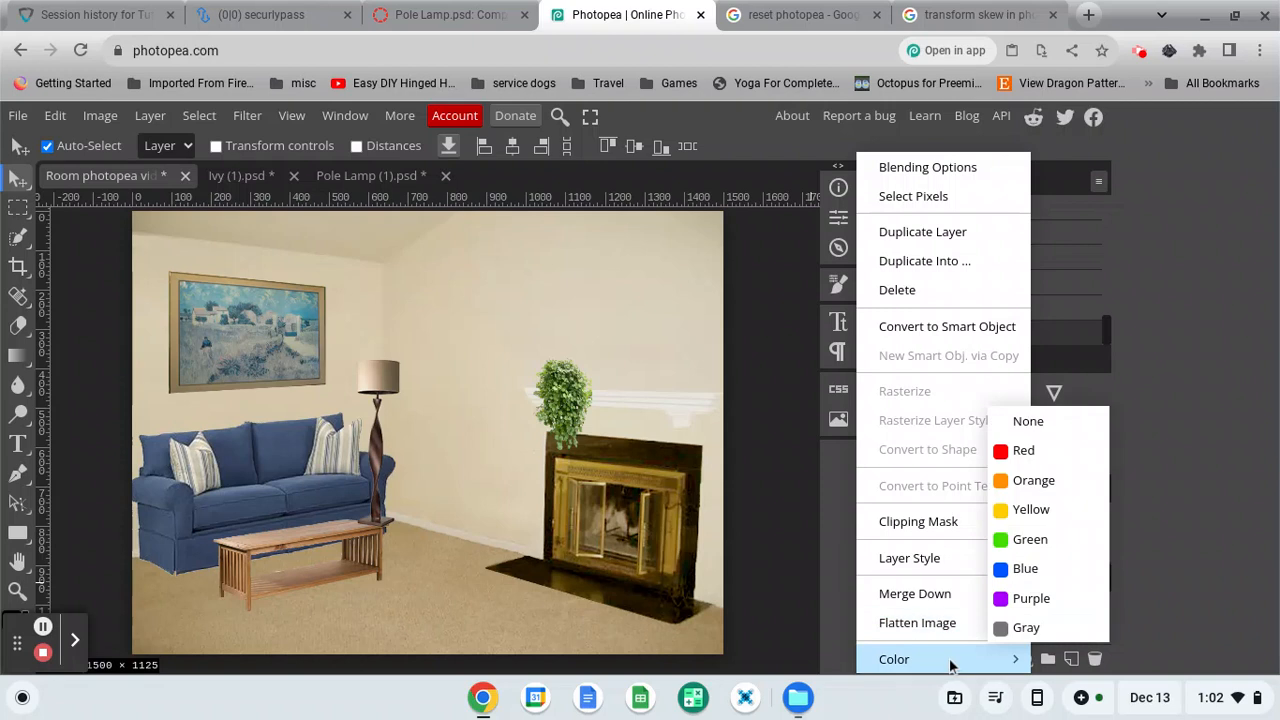
click(1035, 480)
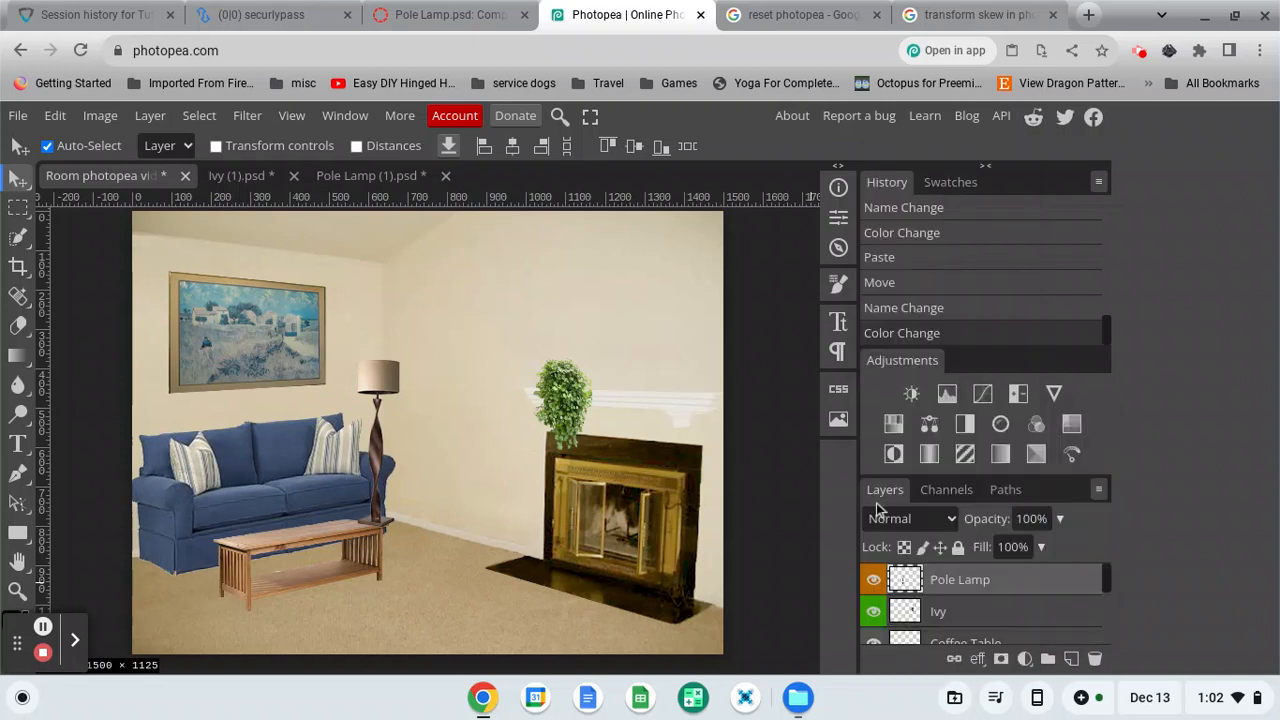
scroll(997, 600, down, 3)
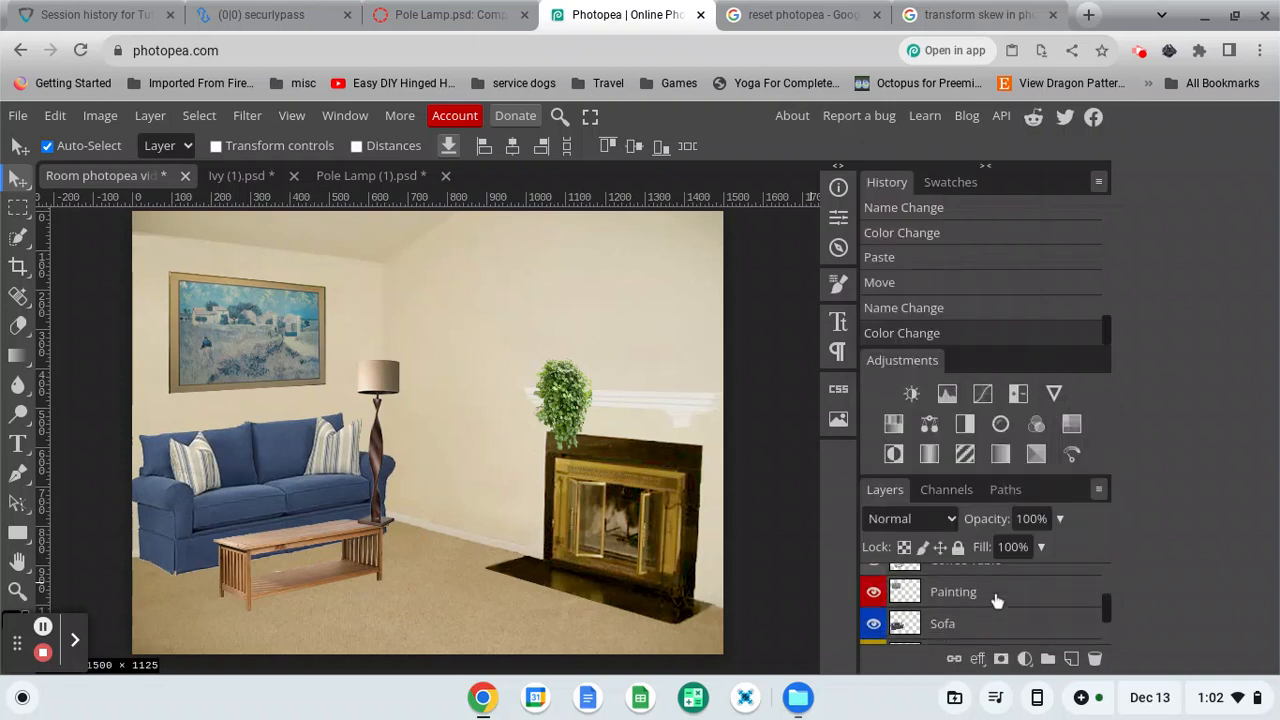
scroll(997, 600, down, 2)
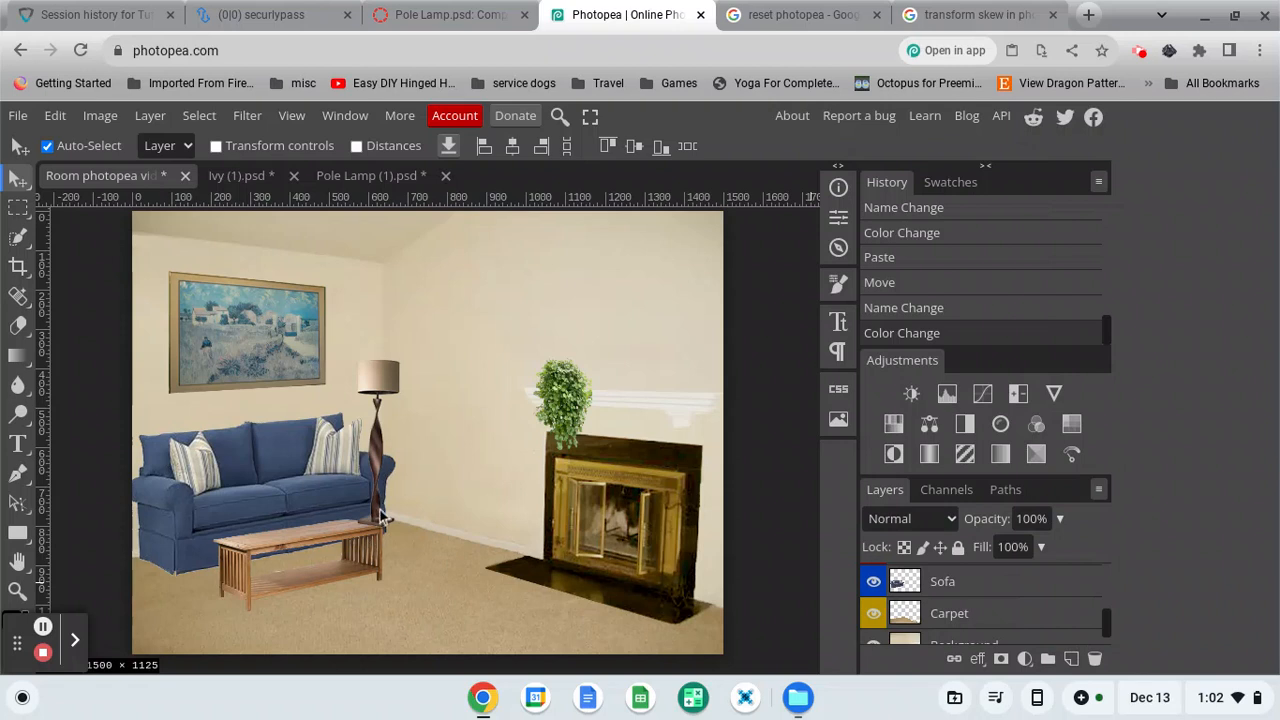
scroll(997, 616, up, 2)
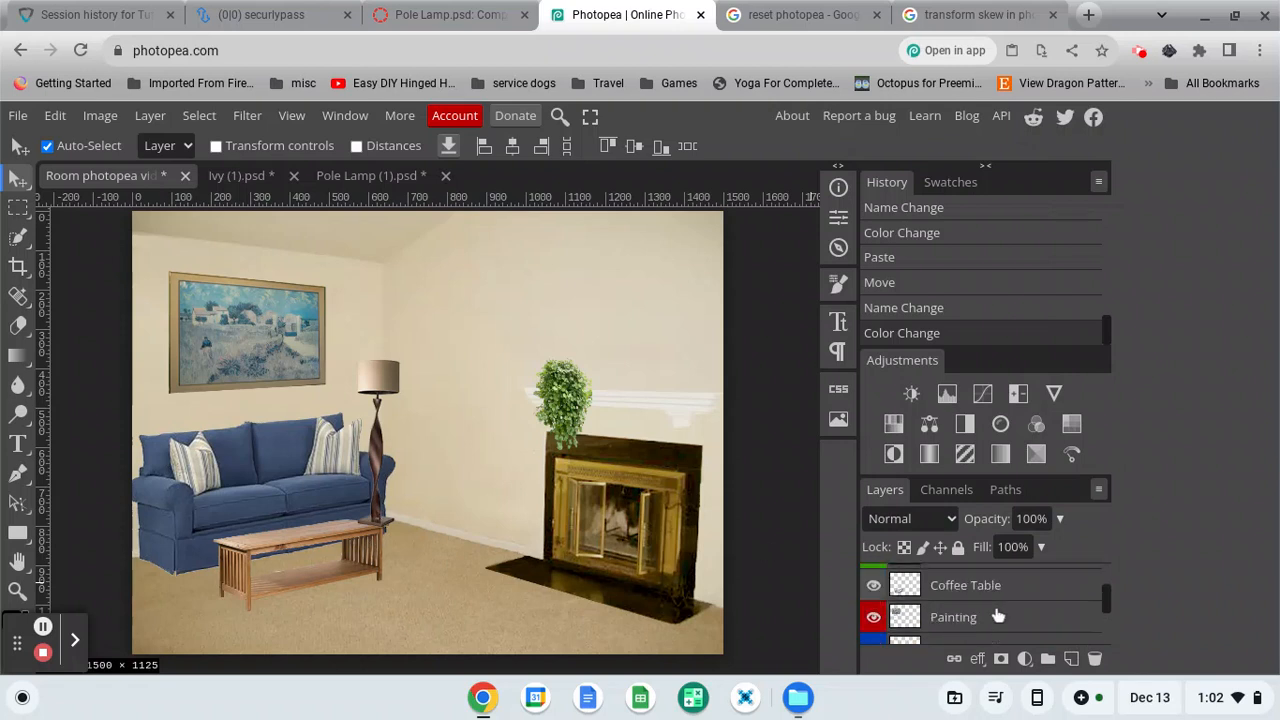
scroll(997, 616, up, 2)
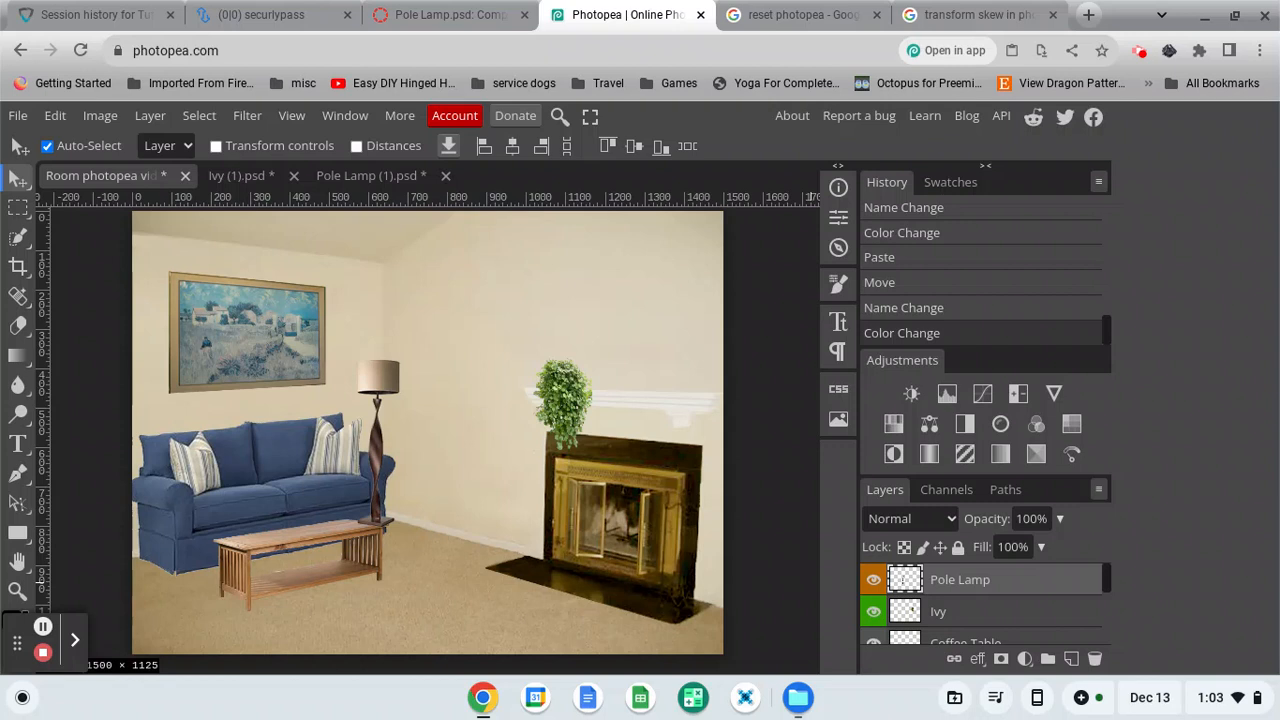
key(alt+[)
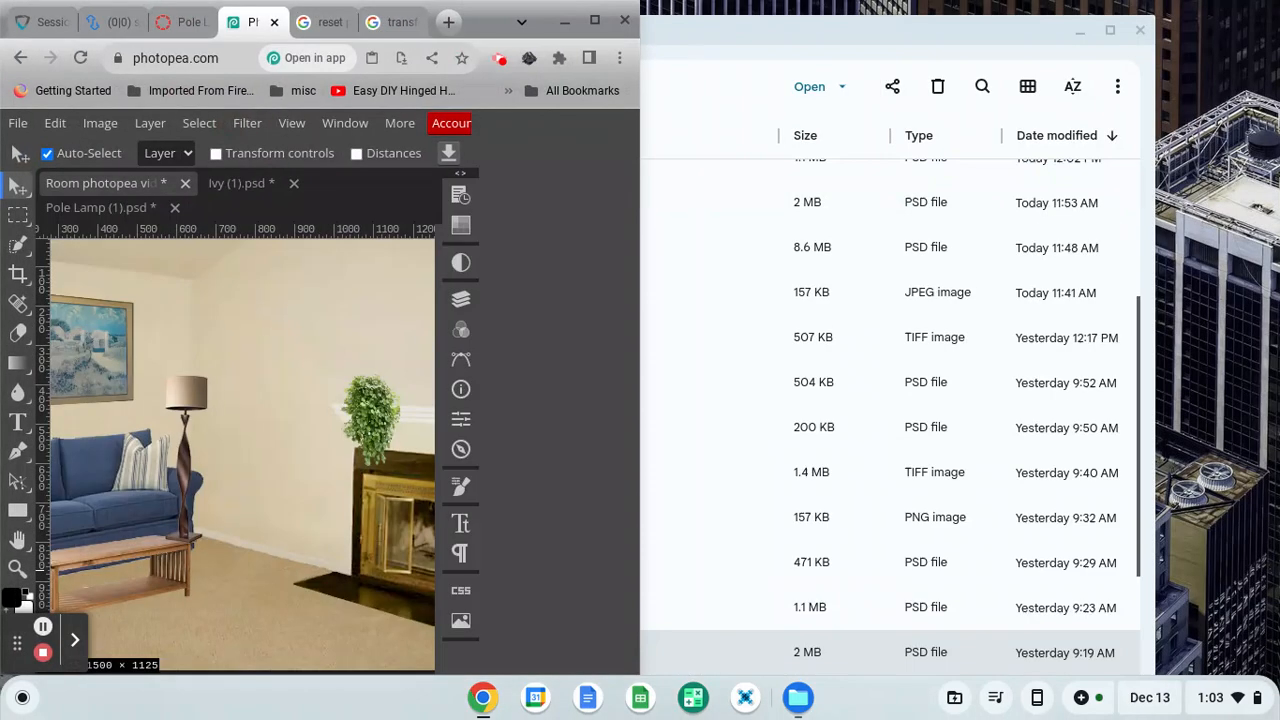
click(595, 25)
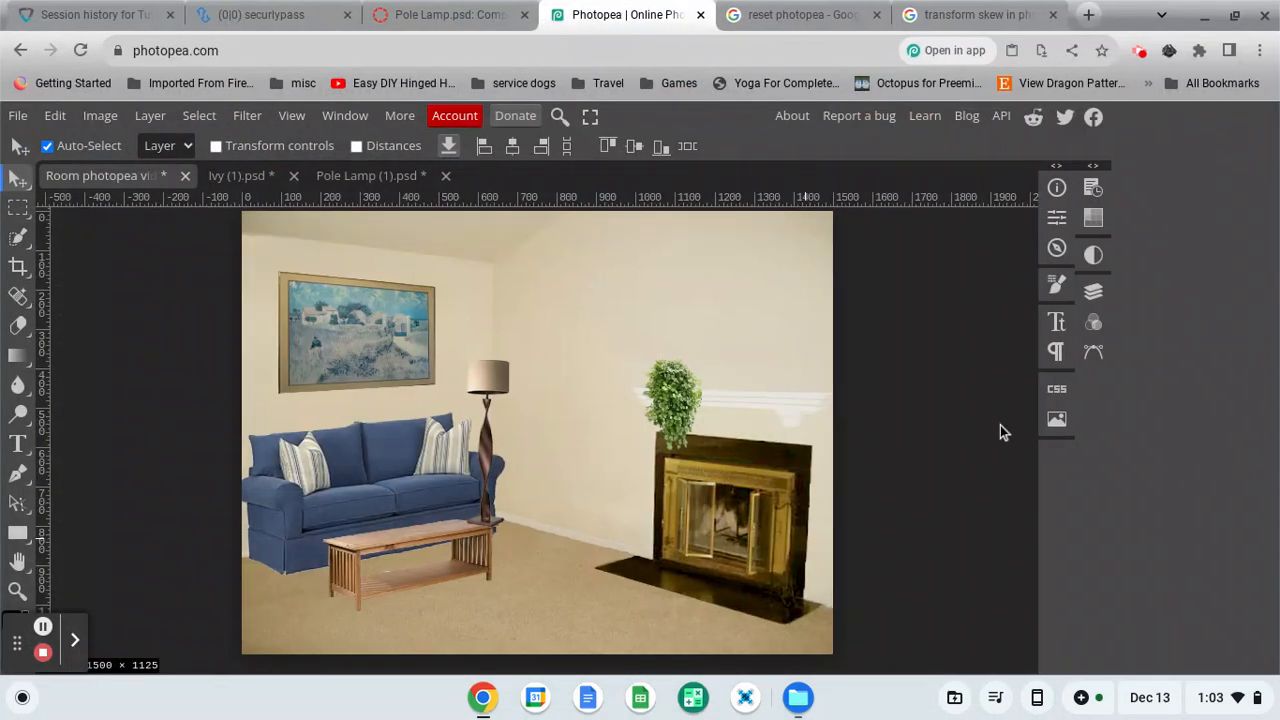
Expand the collapsed Layers panel to show the room document's full layer stack.
click(1094, 292)
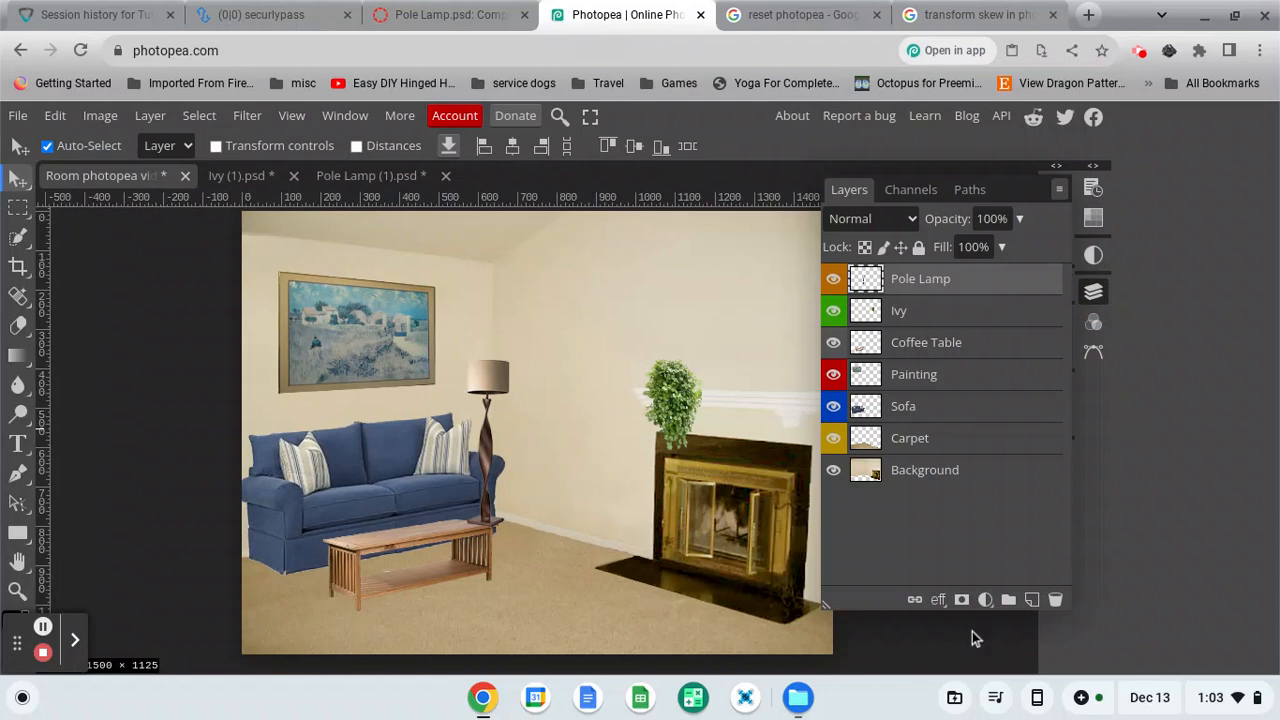
click(1097, 293)
click(1097, 293)
Move the Pole Lamp layer down the stack one level at a time to below Sofa, and return it to the top.
key(ctrl+bracketleft)
key(ctrl+bracketright)
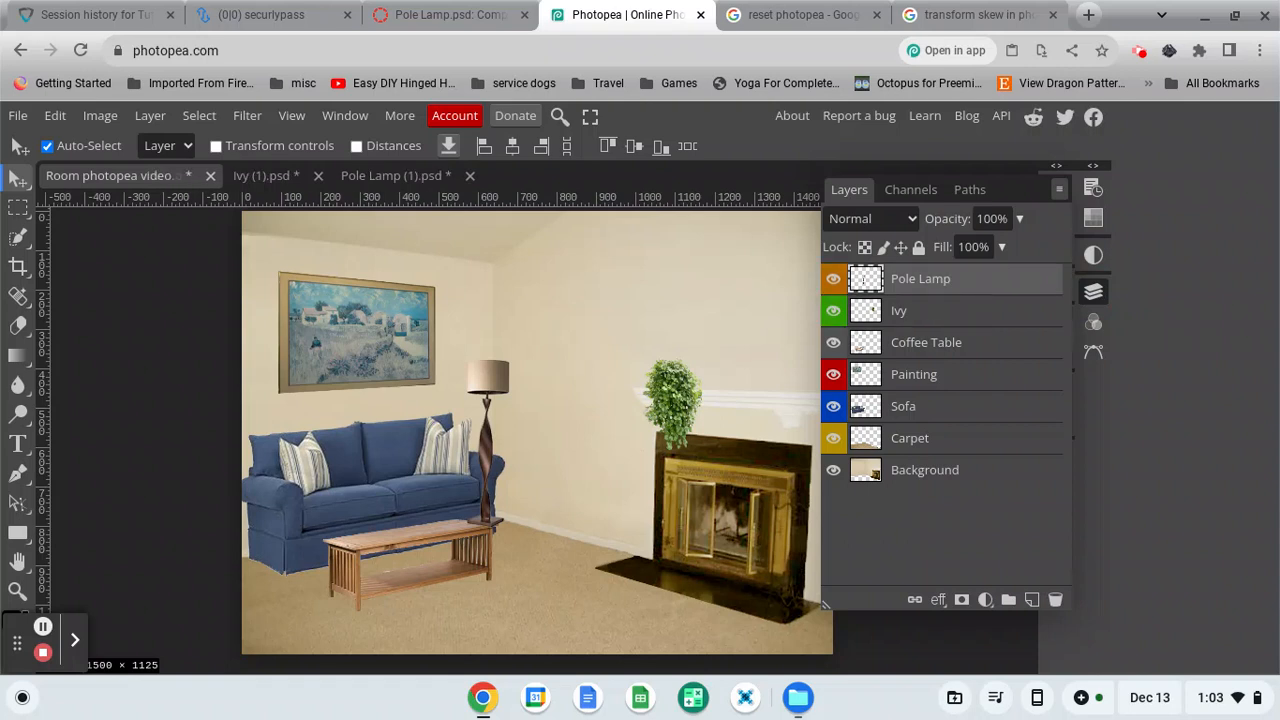
key(ctrl+bracketleft)
key(ctrl+bracketleft)
key(ctrl+bracketleft)
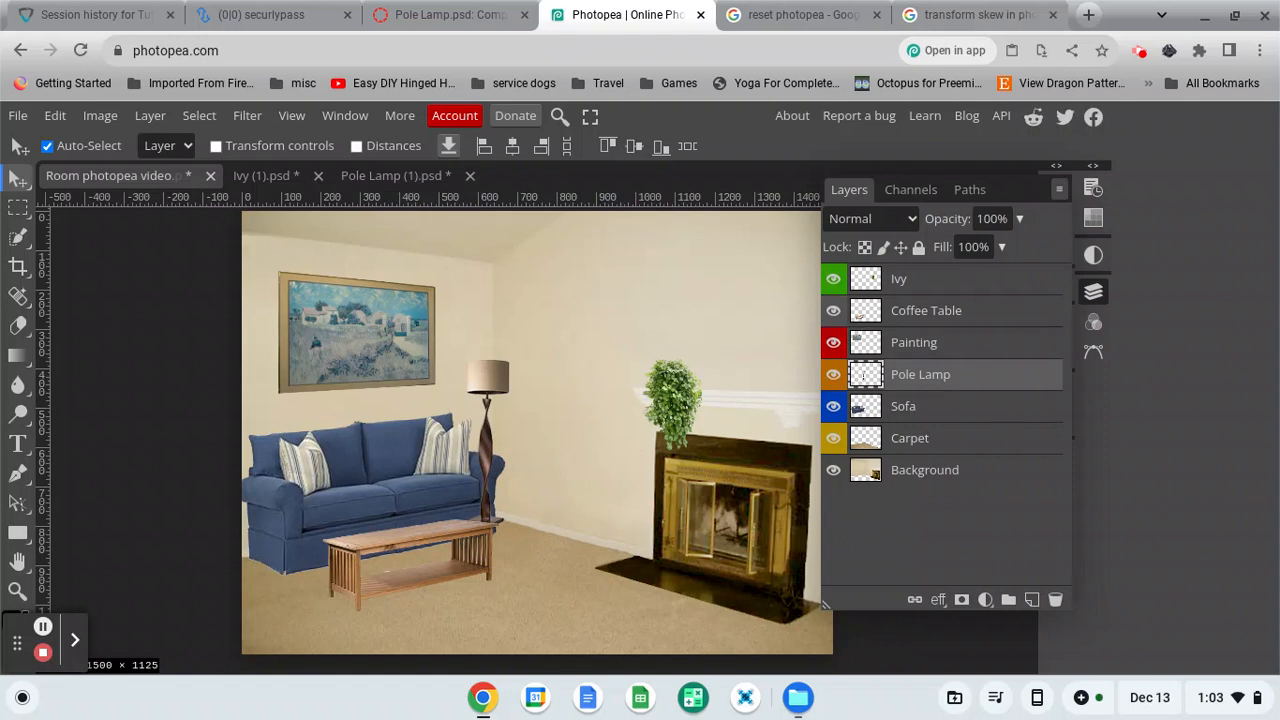
key(ctrl+bracketleft)
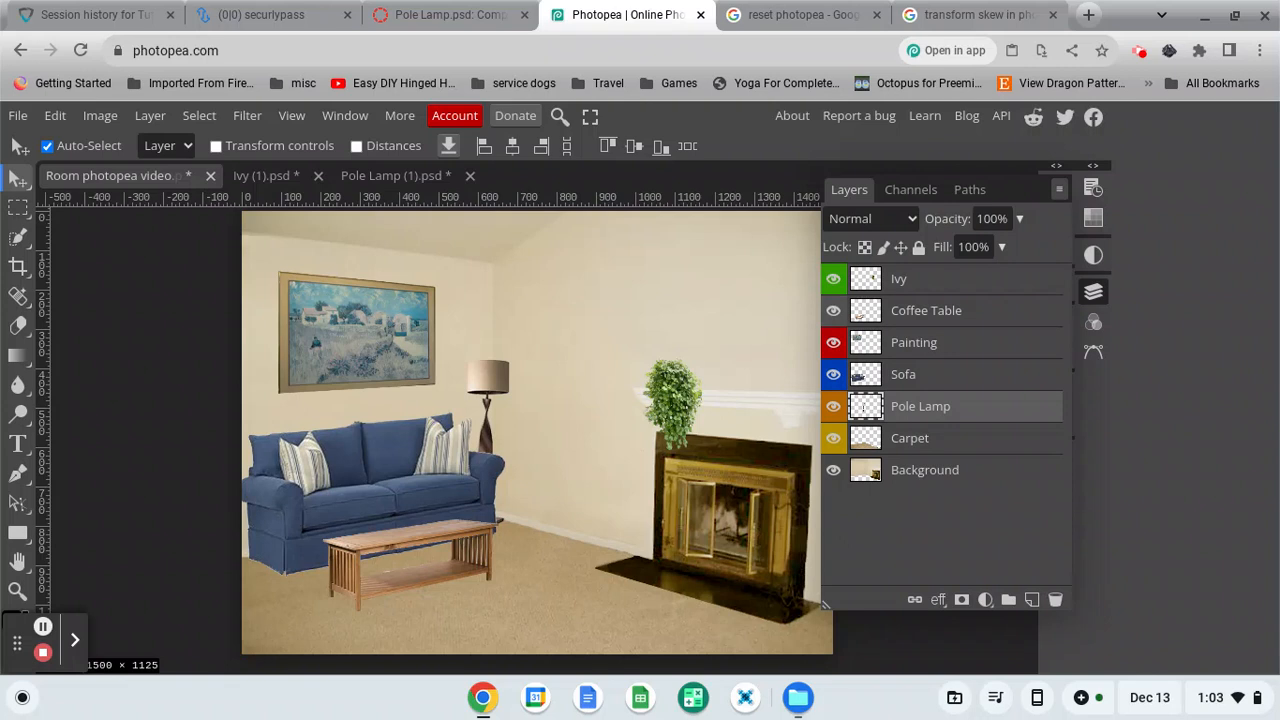
key(ctrl+bracketright)
key(ctrl+bracketright)
key(ctrl+bracketright)
key(ctrl+bracketright)
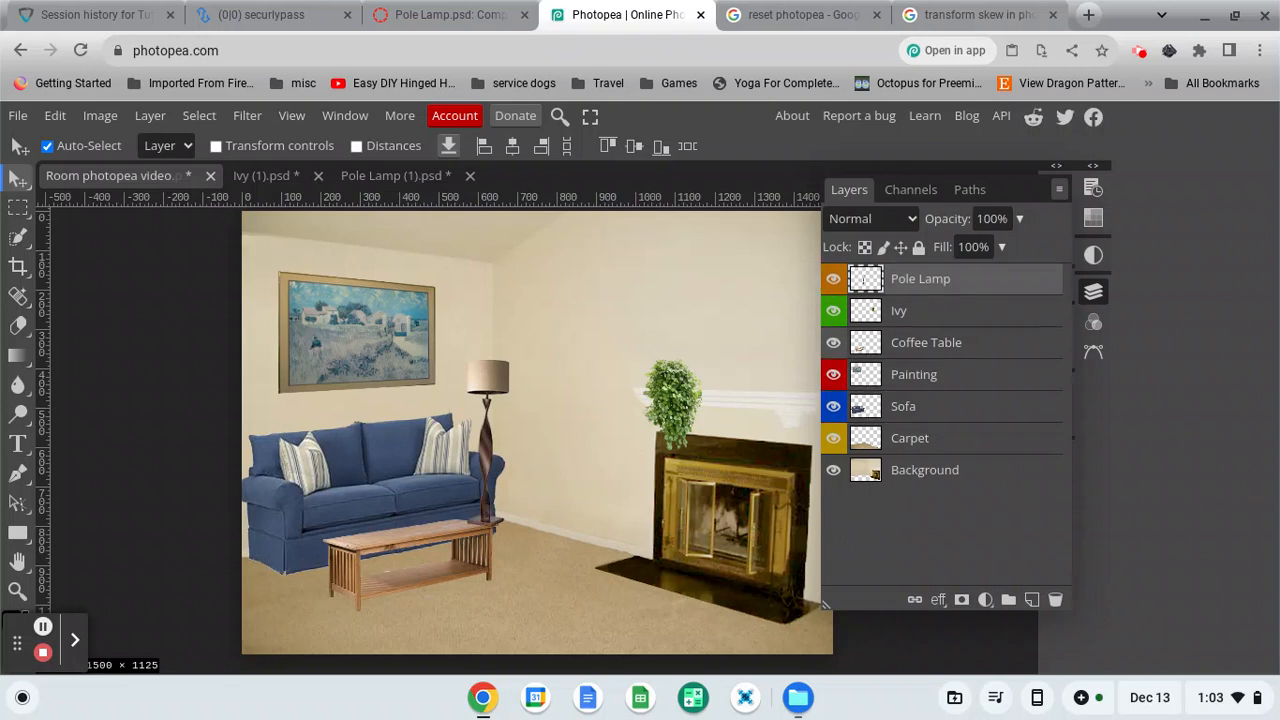
Place the Pole Lamp layer between Sofa and Carpet so the lamp stands behind the sofa, and save the room document.
click(978, 280)
mouse_move(976, 279)
mouse_down()
mouse_move(968, 305)
mouse_move(953, 305)
mouse_move(994, 330)
mouse_move(985, 363)
mouse_move(1075, 366)
mouse_move(1045, 391)
mouse_move(1068, 398)
mouse_move(998, 365)
mouse_move(901, 368)
mouse_move(864, 401)
mouse_move(821, 377)
mouse_move(809, 406)
mouse_move(815, 417)
mouse_move(851, 378)
mouse_move(820, 392)
mouse_move(870, 391)
mouse_move(876, 374)
mouse_move(891, 422)
mouse_up()
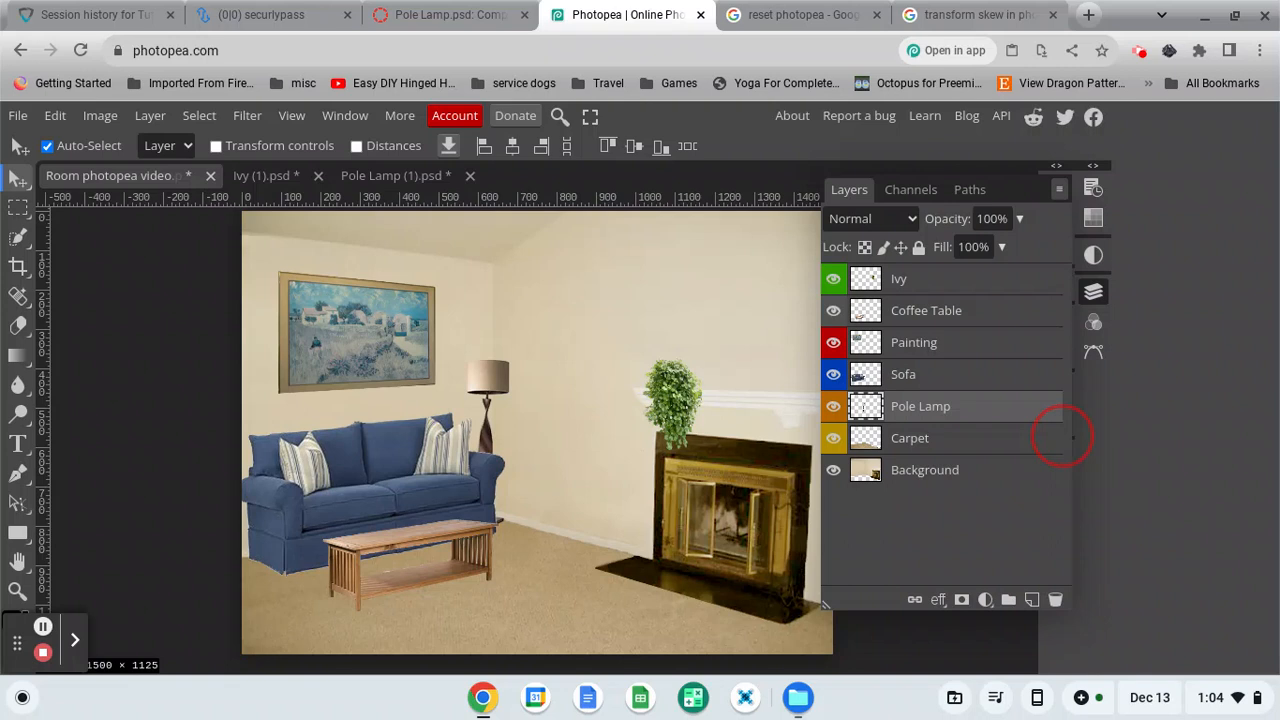
key(ctrl+s)
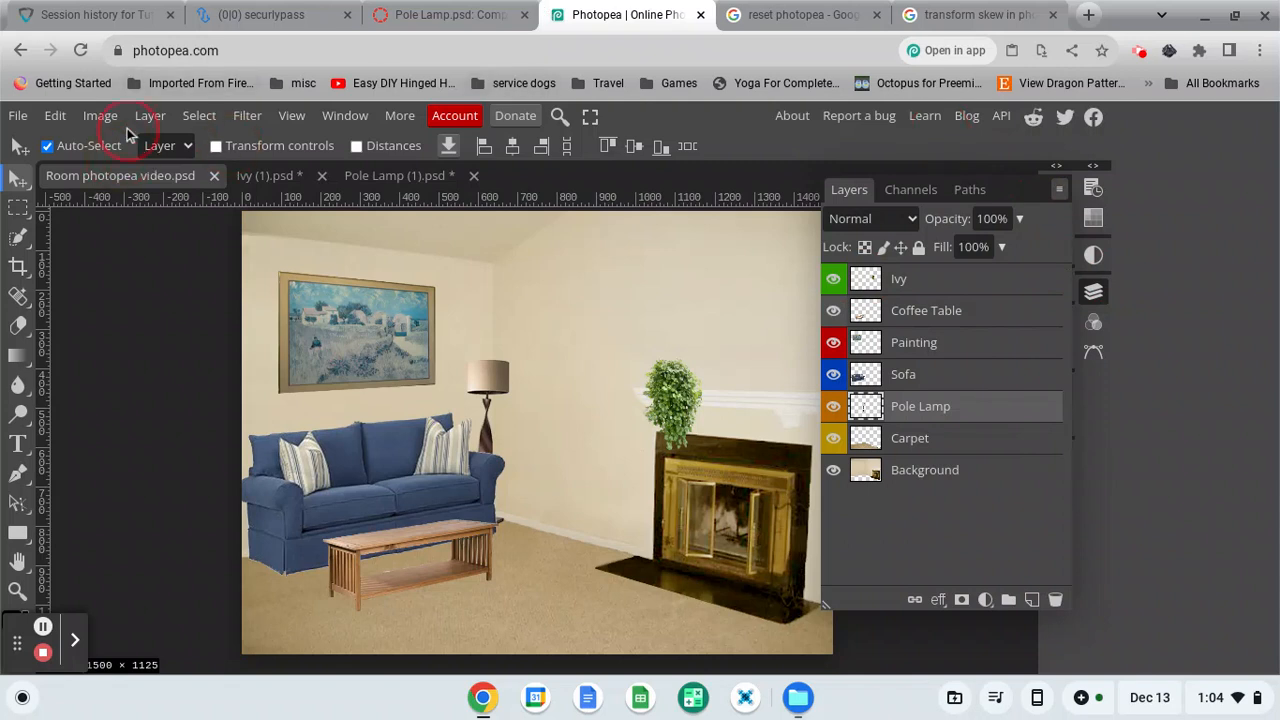
Reload the Photopea page, discarding the open documents, and reopen Room photopea video.psd from the Downloads folder.
click(81, 51)
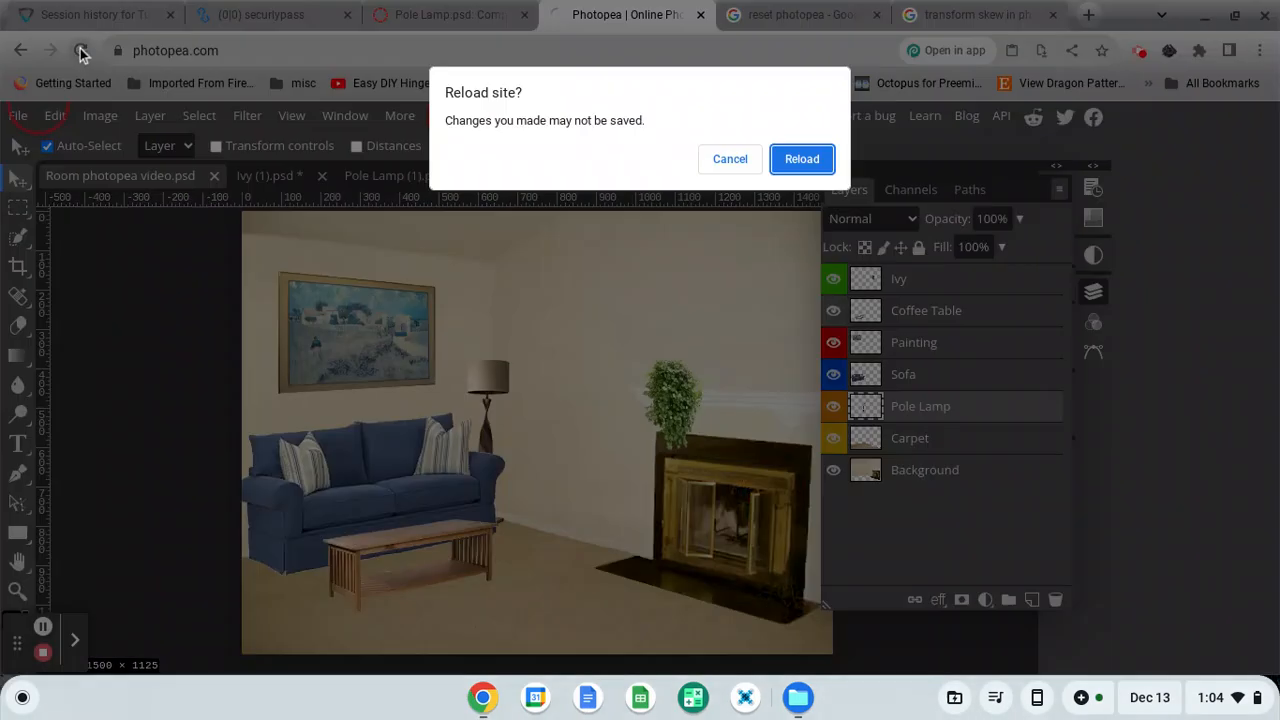
click(802, 160)
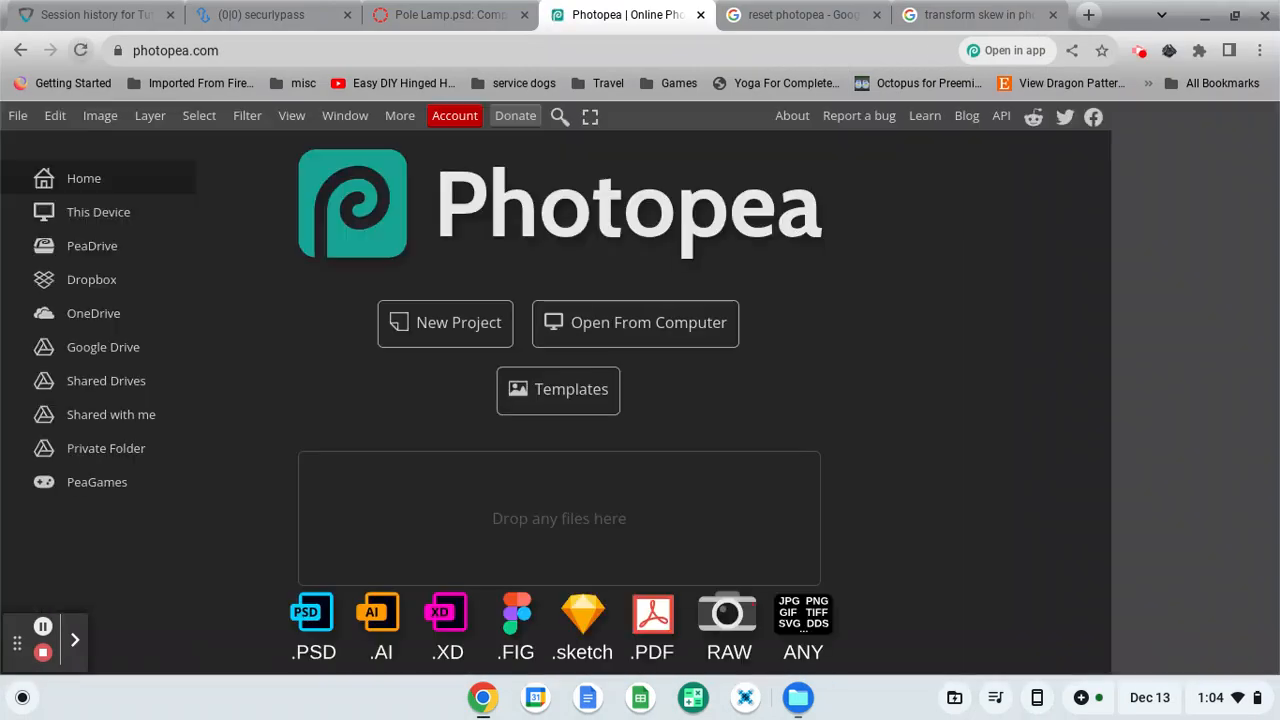
click(665, 331)
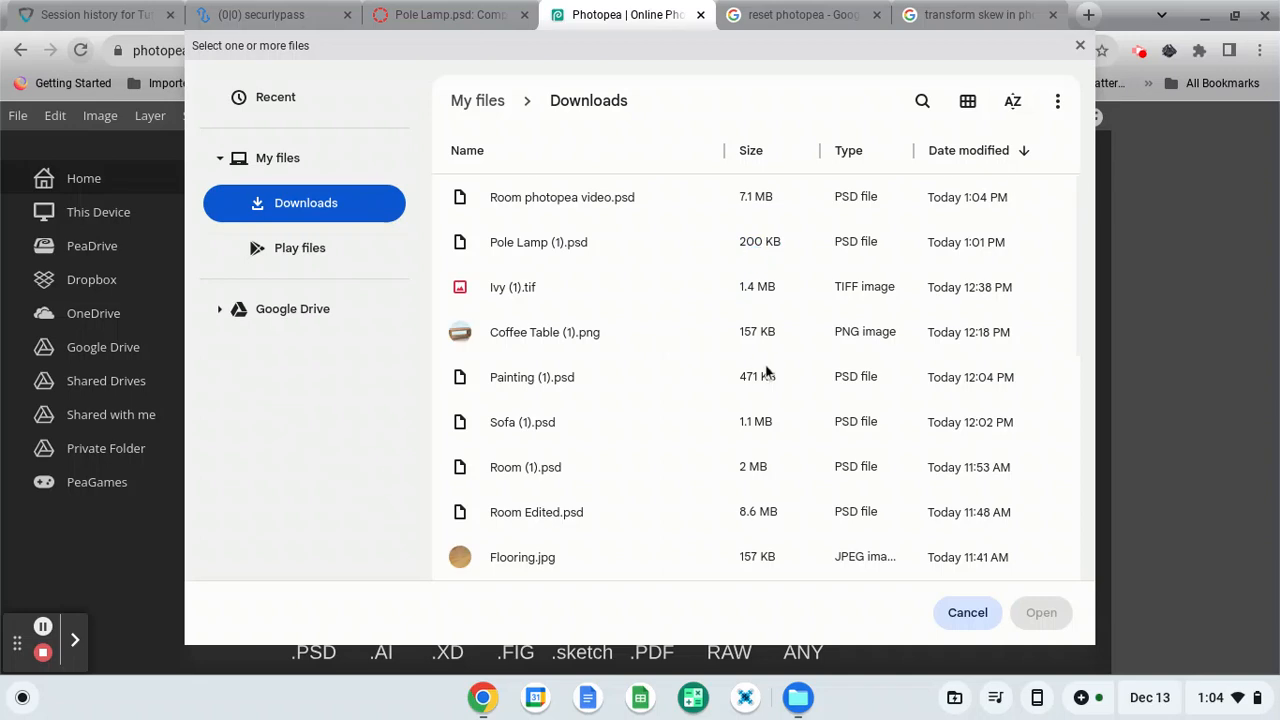
click(557, 205)
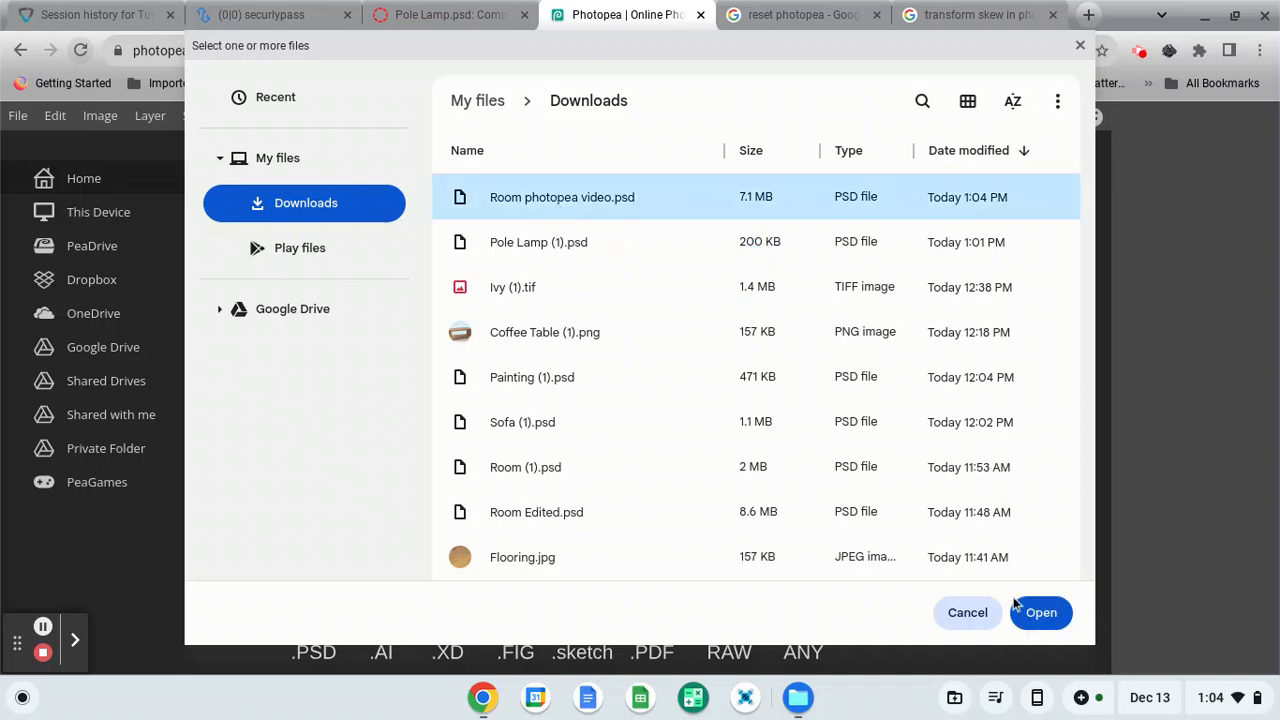
click(1041, 612)
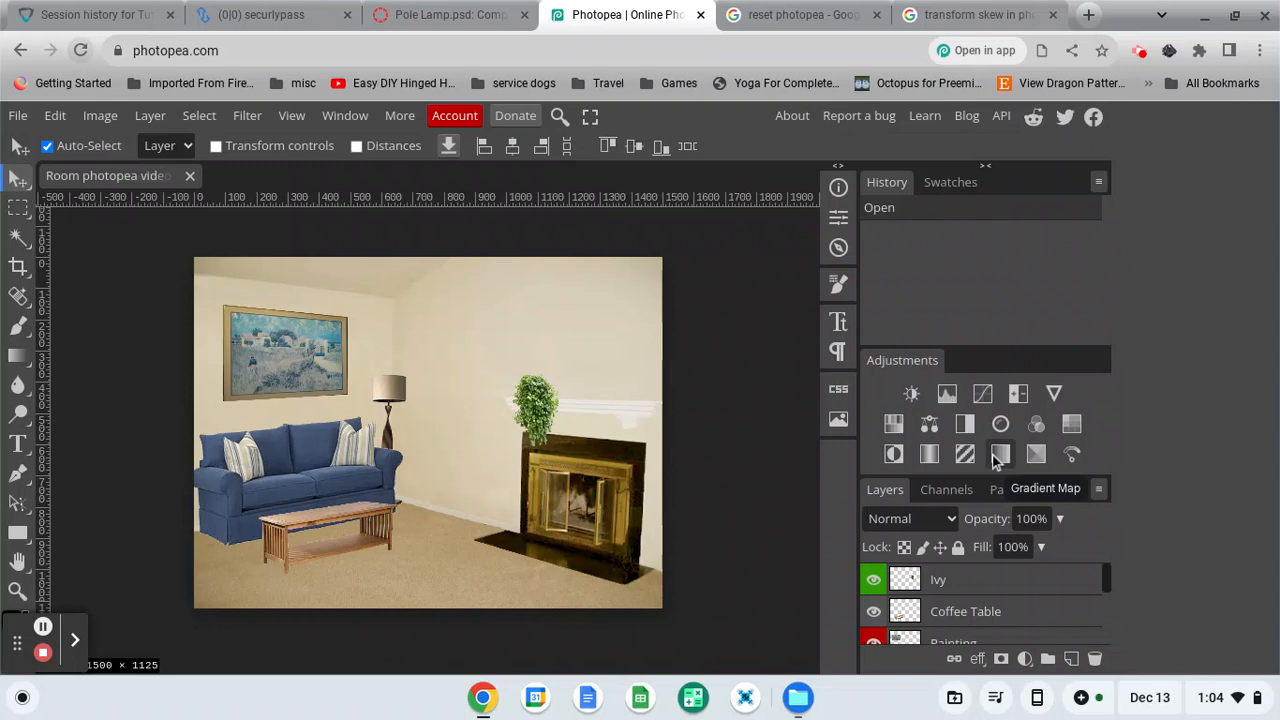
key(ctrl+plus)
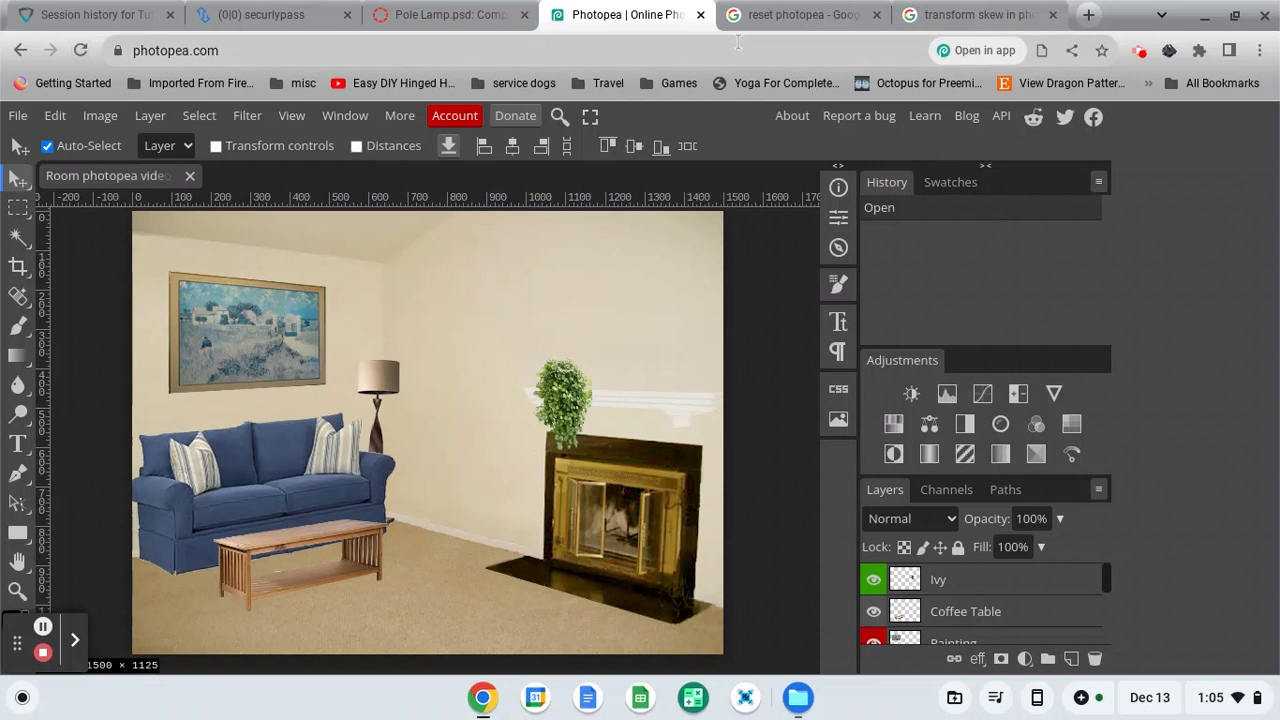
Switch to the Canvas course page, advance to the file after Pole Lamp.psd and download Mantel Decorations.psd.
click(452, 16)
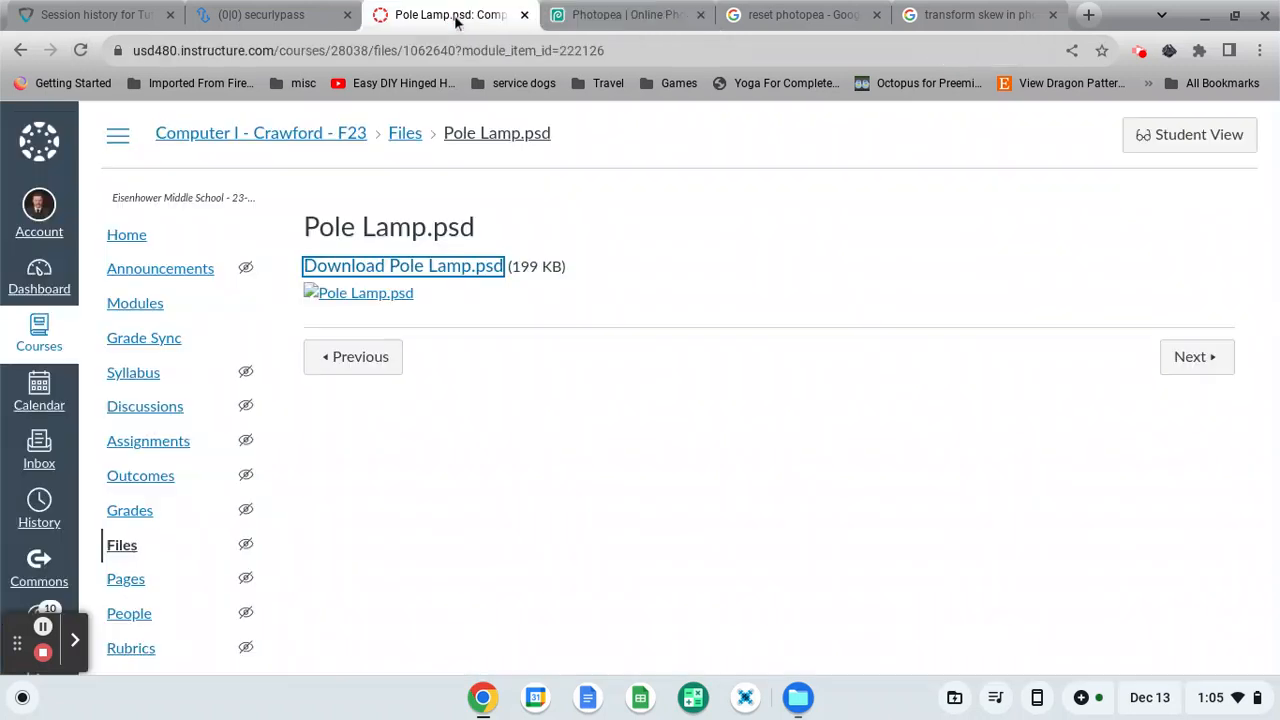
click(1189, 358)
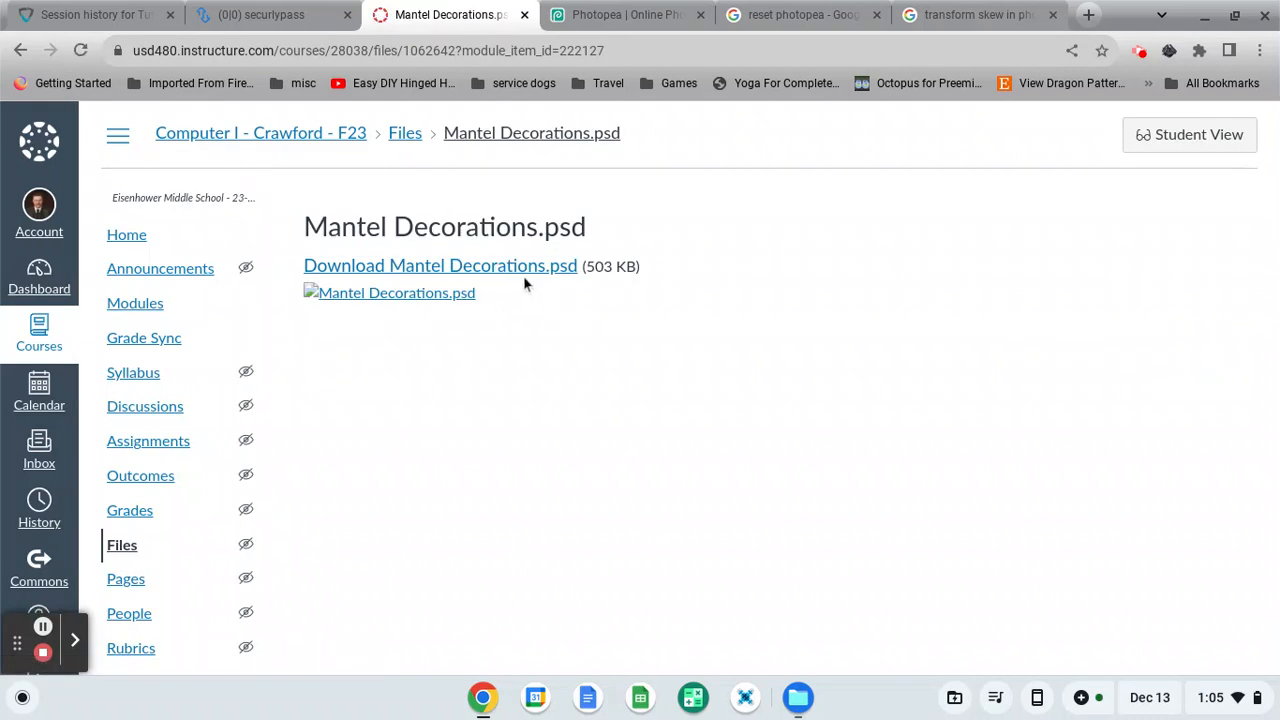
click(531, 266)
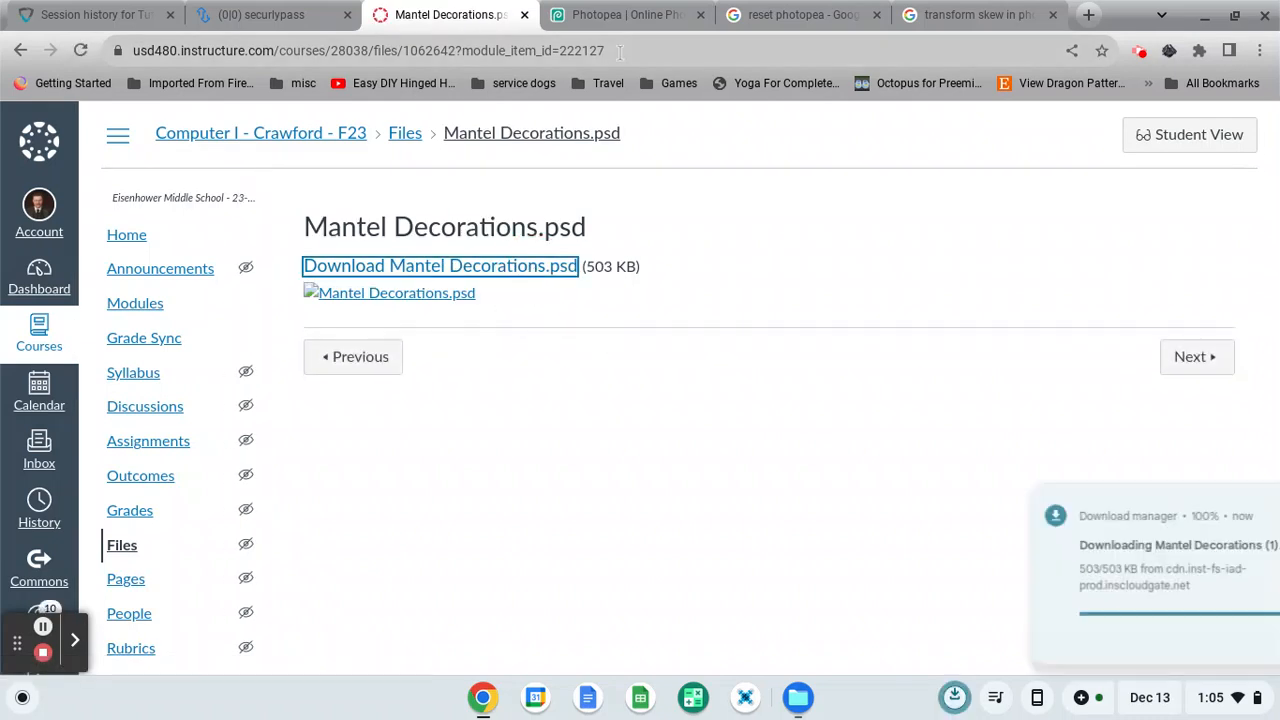
Switch back to Photopea and open Mantel Decorations (1).psd from the Downloads folder.
click(630, 18)
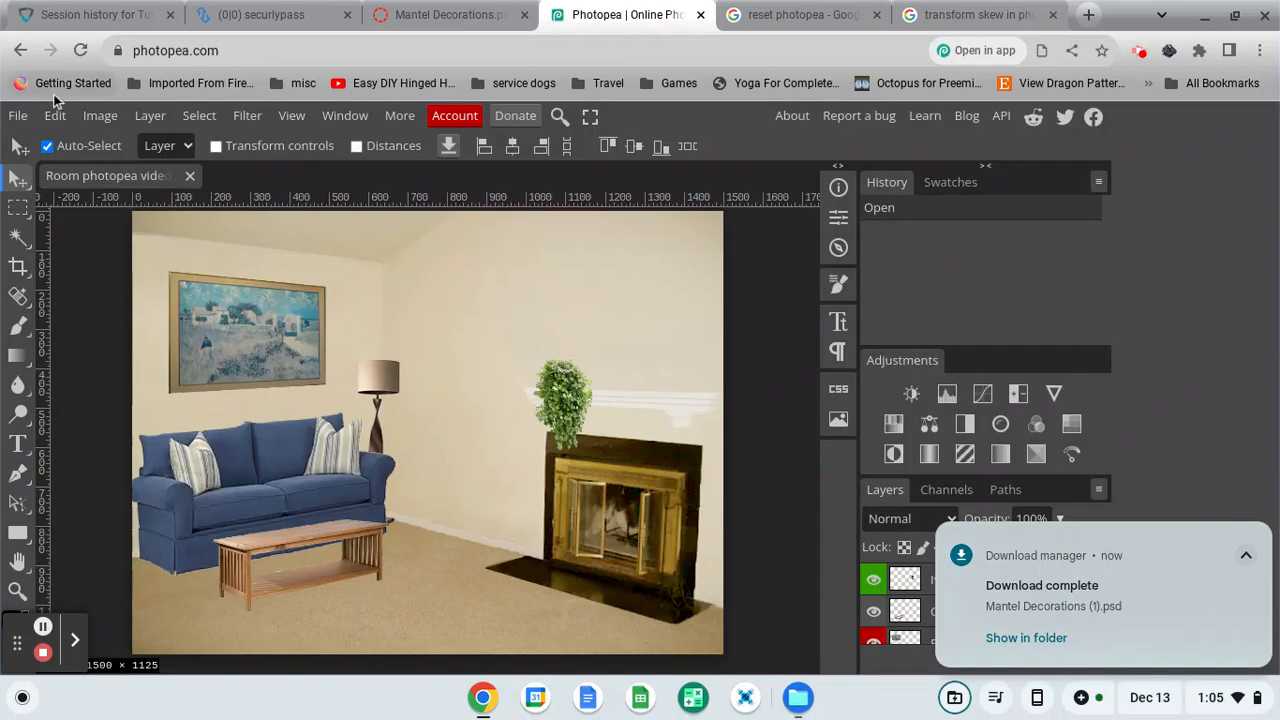
click(12, 118)
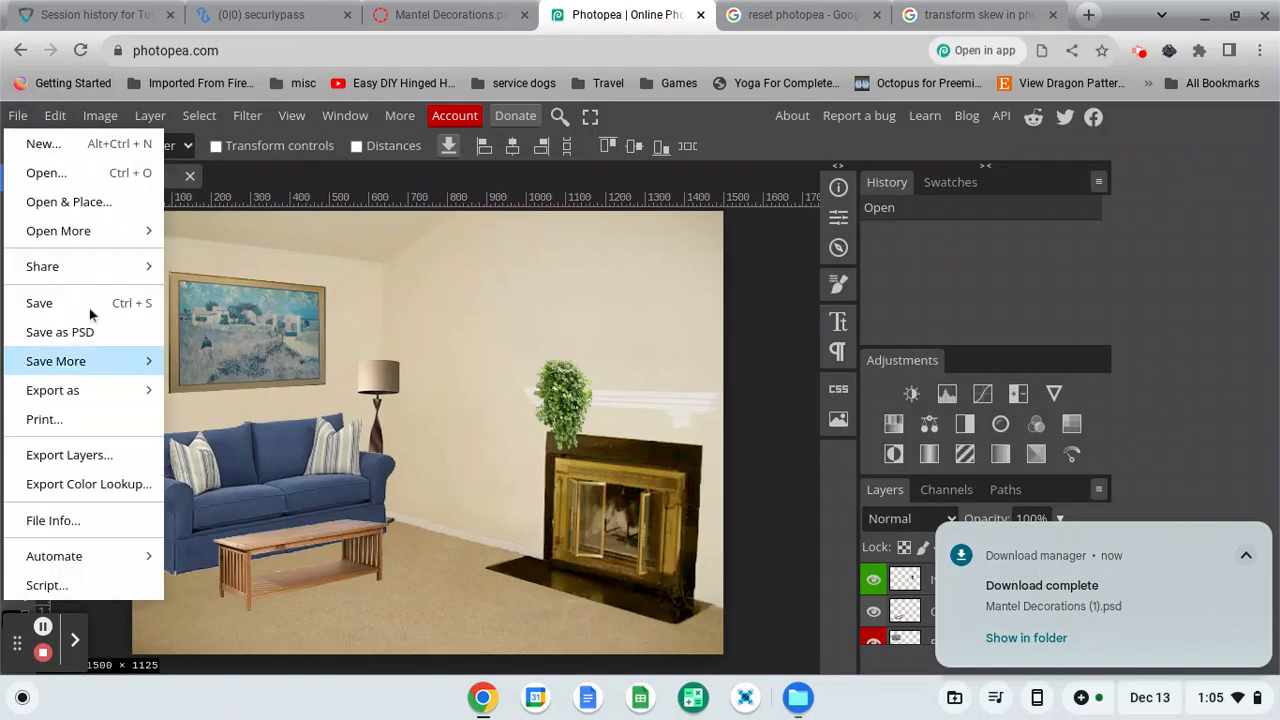
mouse_move(101, 237)
click(98, 172)
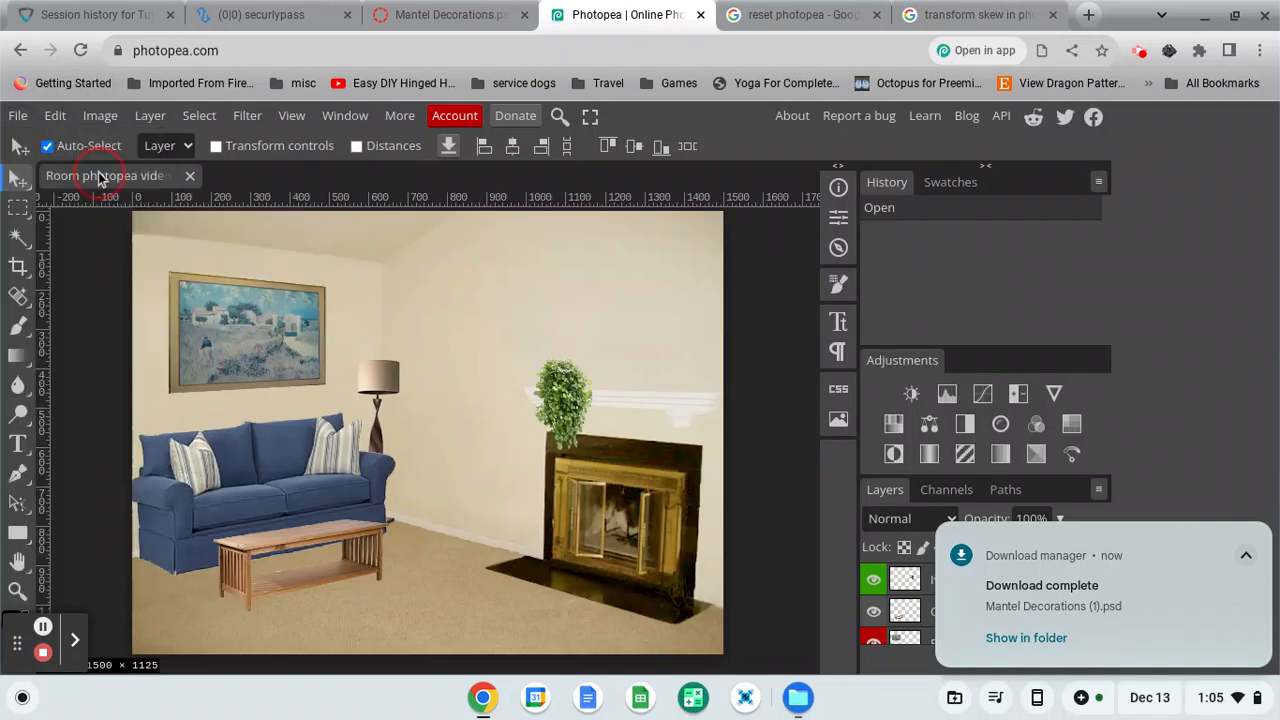
click(580, 205)
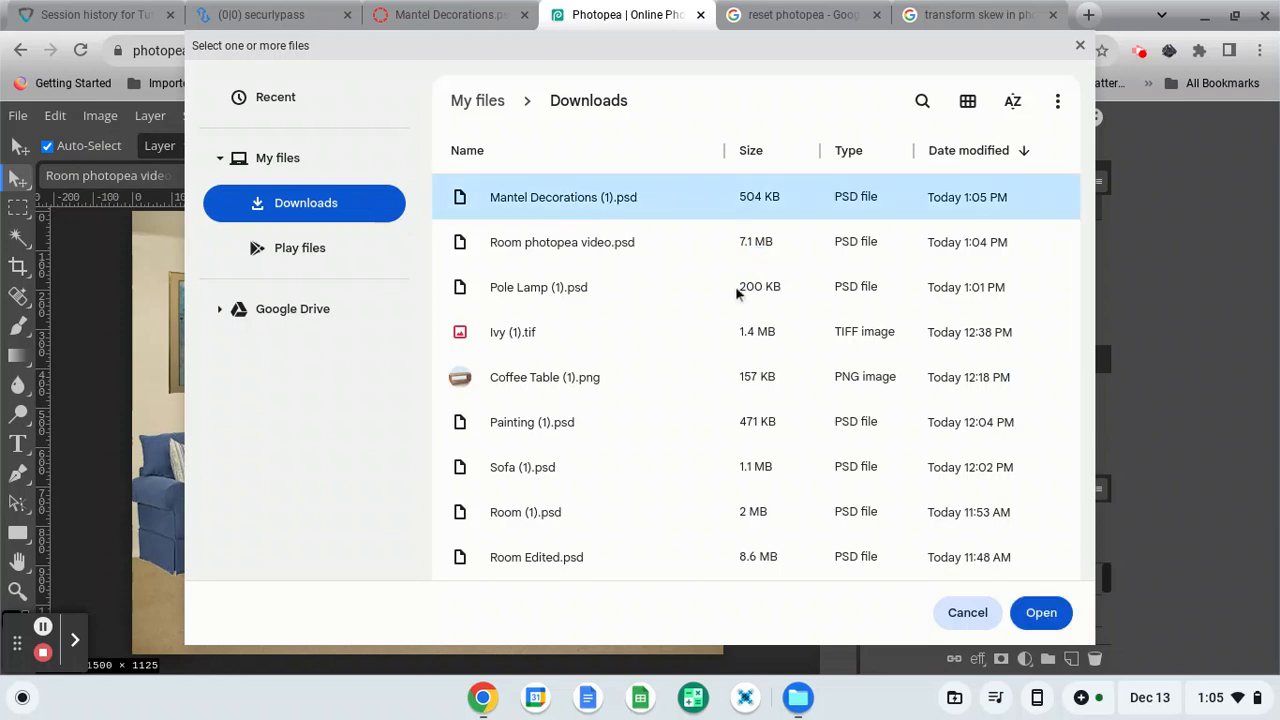
click(1040, 610)
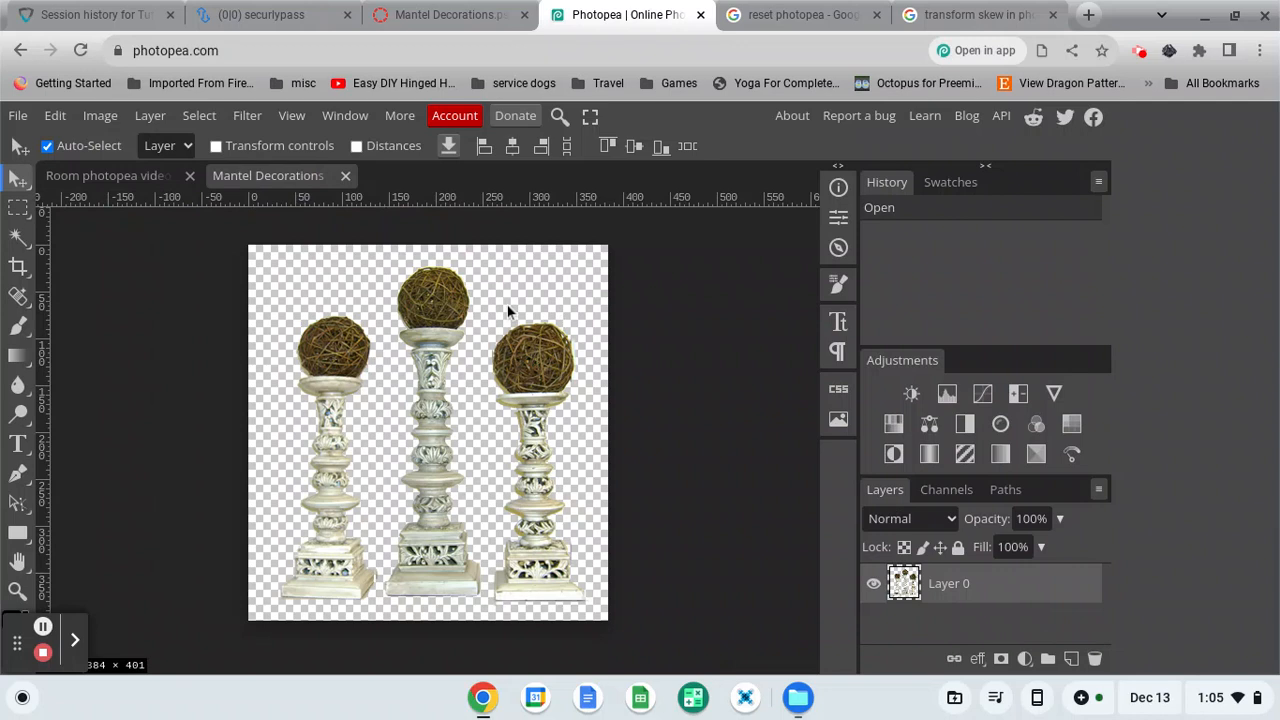
Copy the whole mantel decorations image and paste it into the room document.
key(ctrl+a)
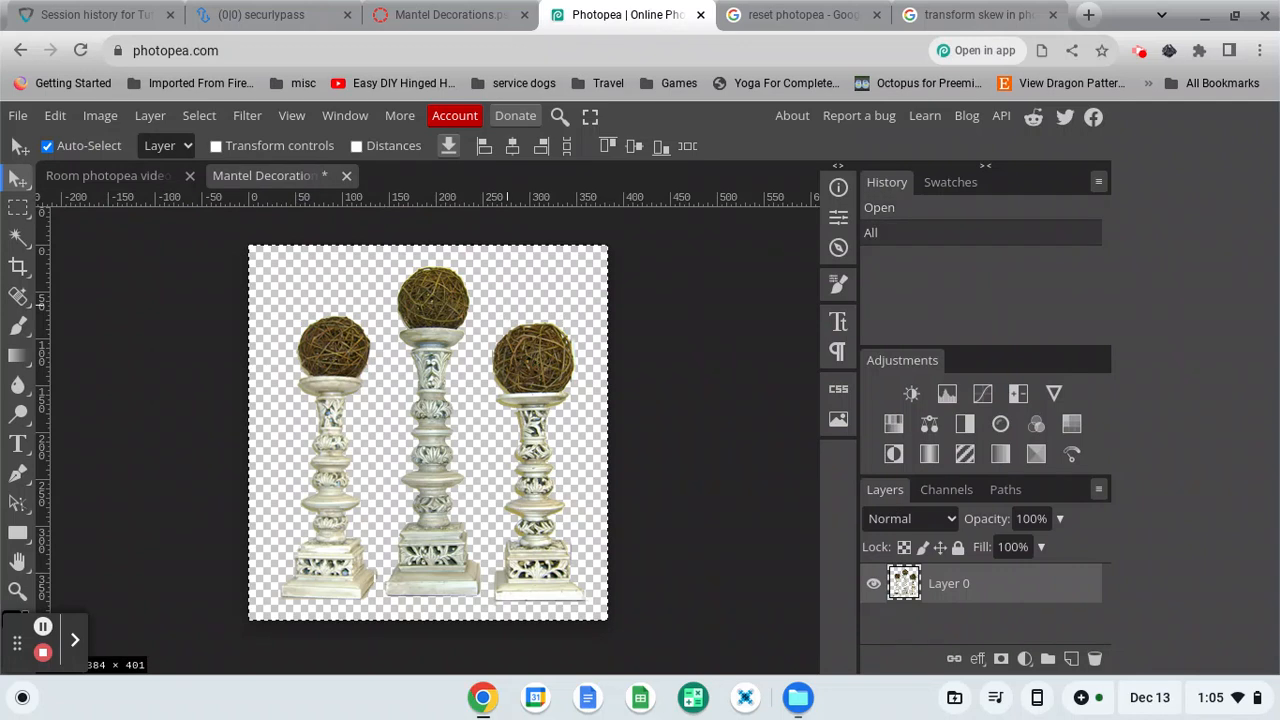
click(108, 180)
key(ctrl+v)
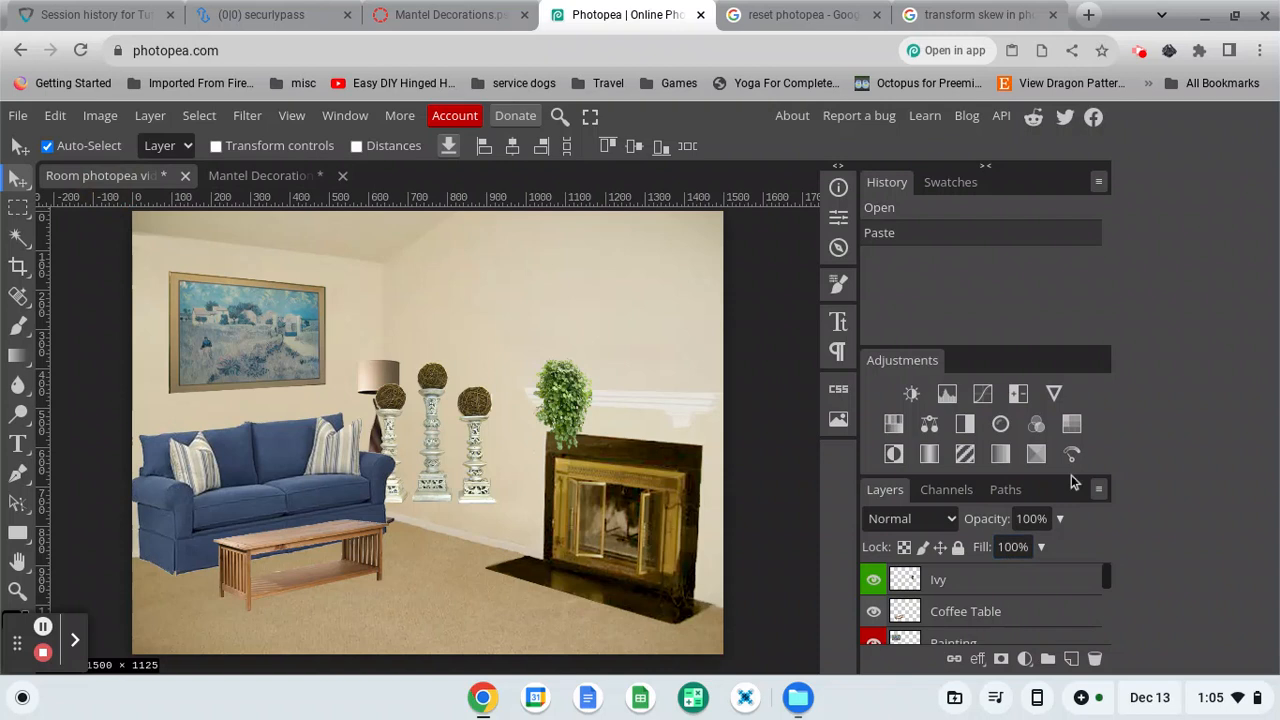
Rename the pasted decorations' layer as Mantle Decorations and give it a purple colour label.
scroll(1020, 580, down, 3)
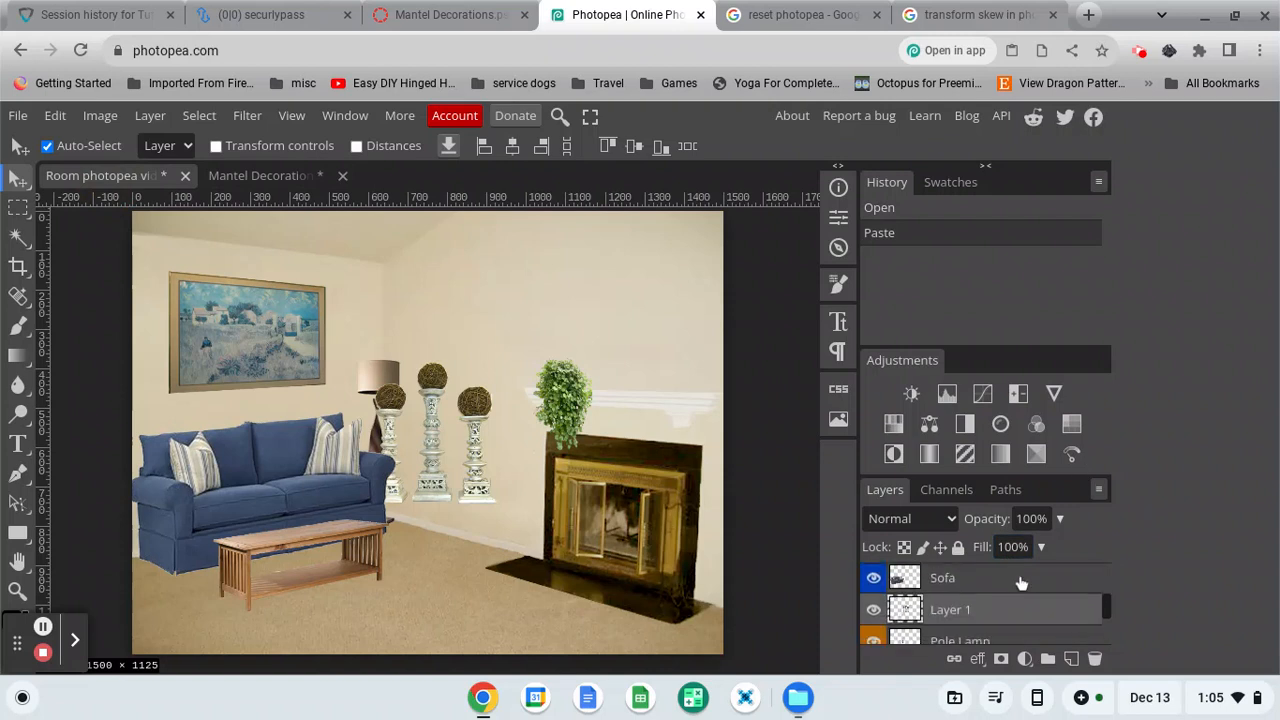
double_click(951, 621)
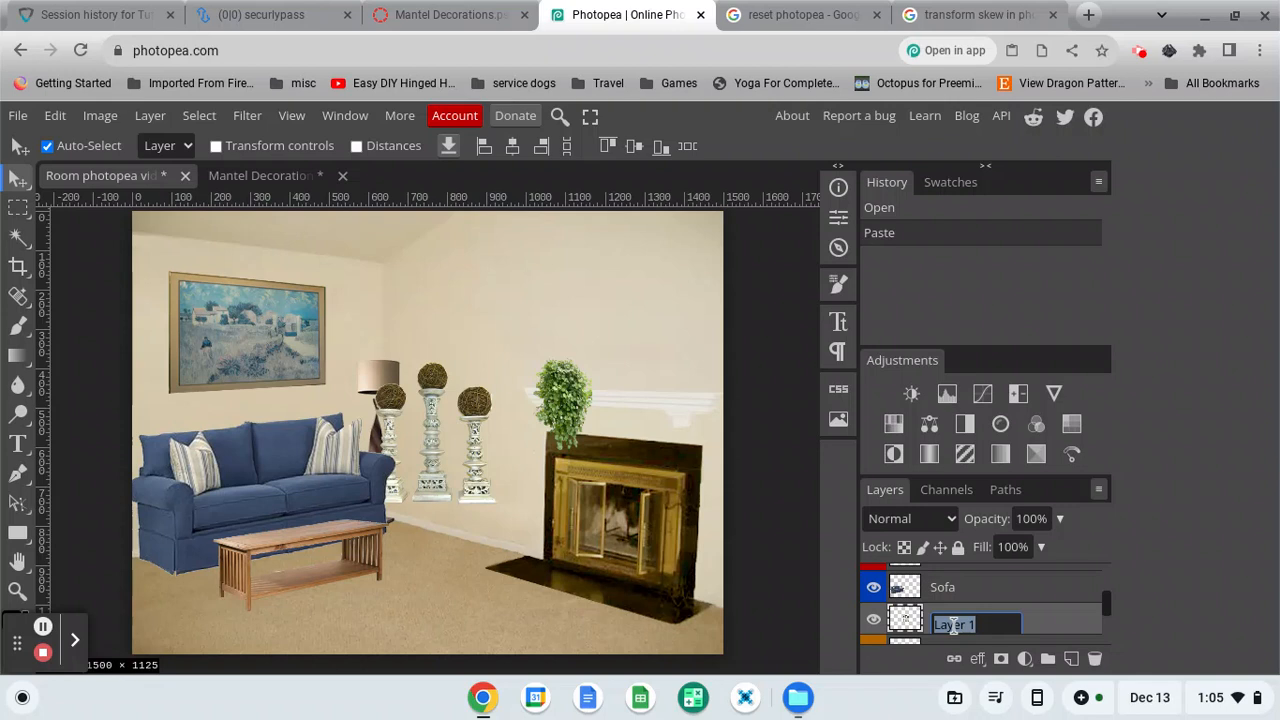
text(Mantle D)
text(ecorations)
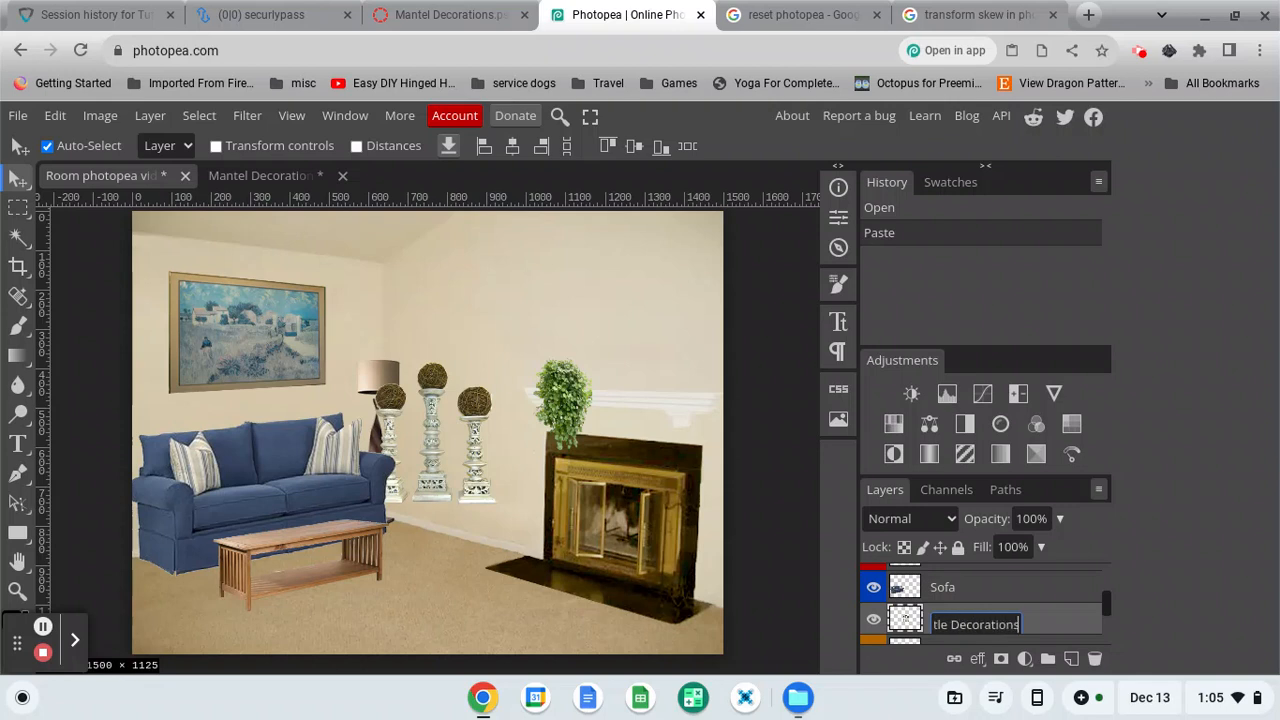
key(Return)
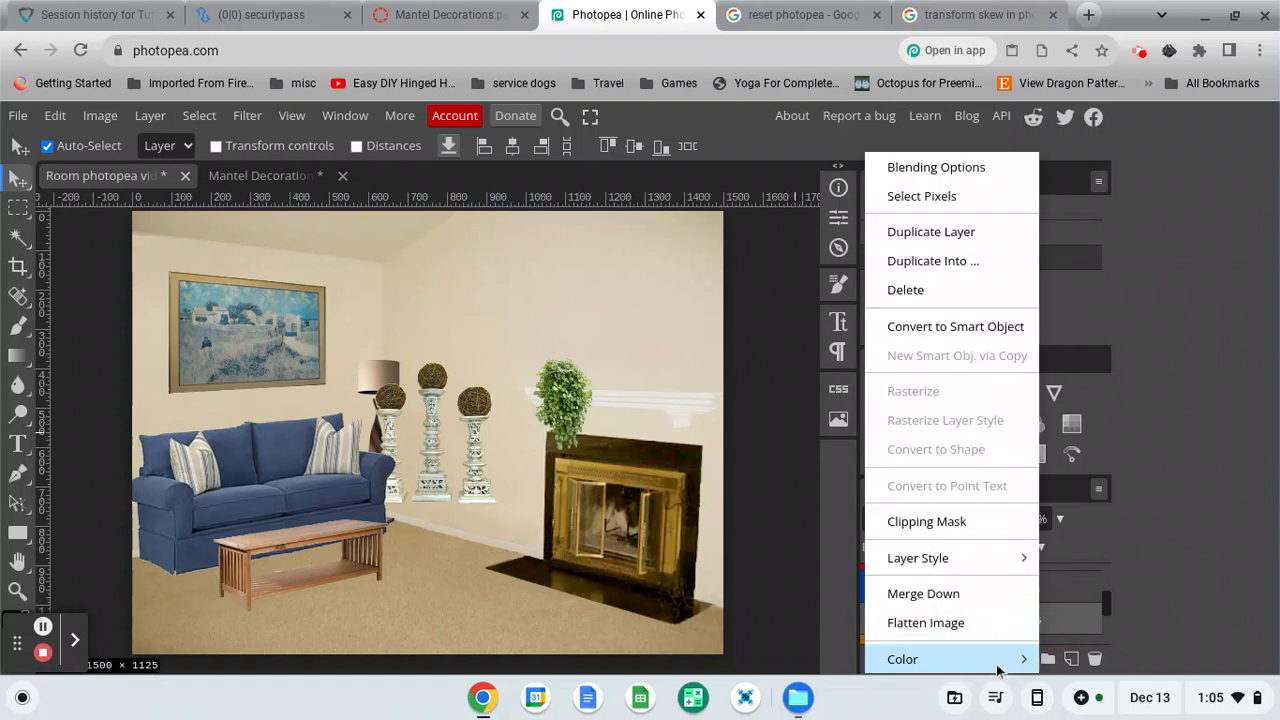
mouse_move(1000, 662)
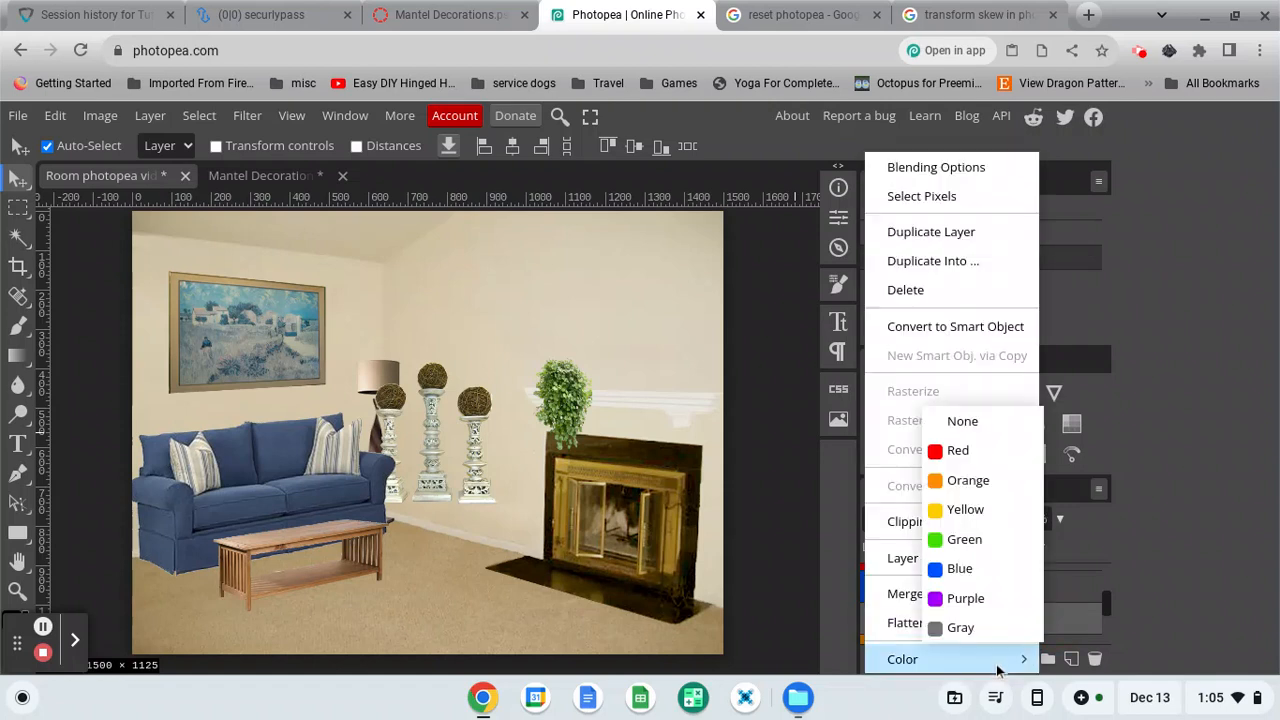
click(1000, 598)
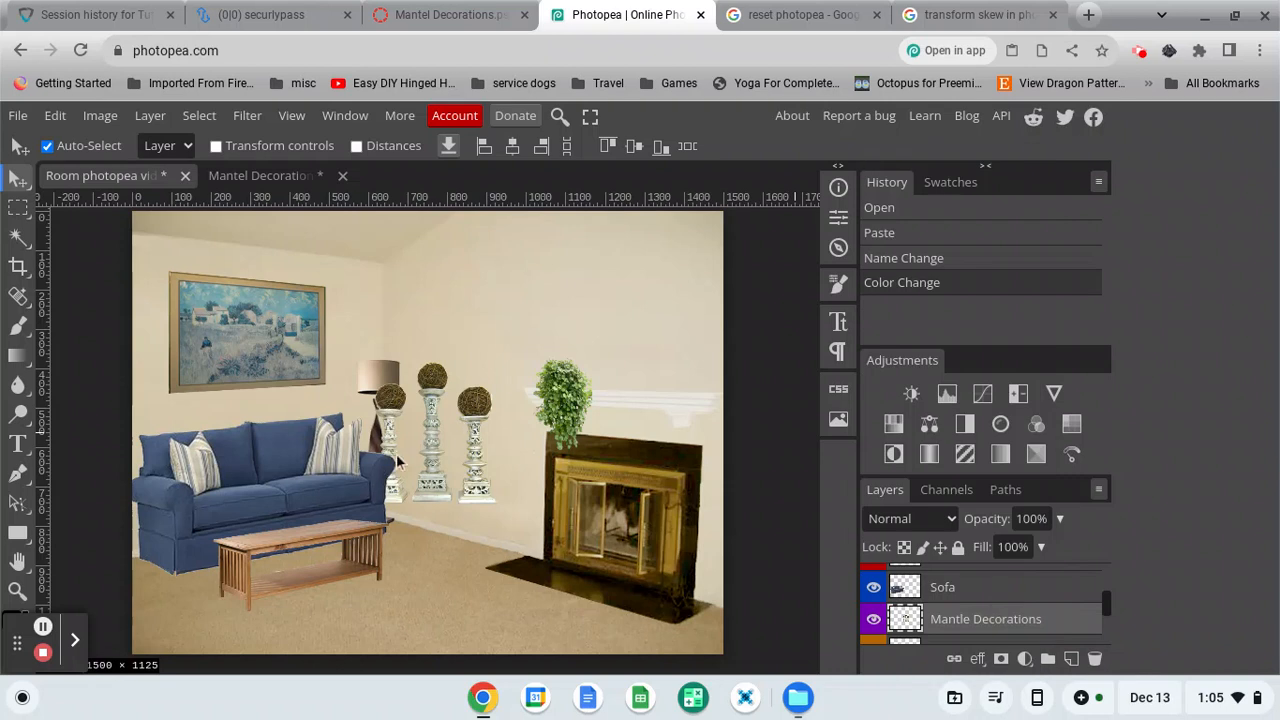
Move the mantel decorations toward the fireplace and raise the Mantle Decorations layer above Ivy to the top of the stack.
drag(432, 442, 500, 433)
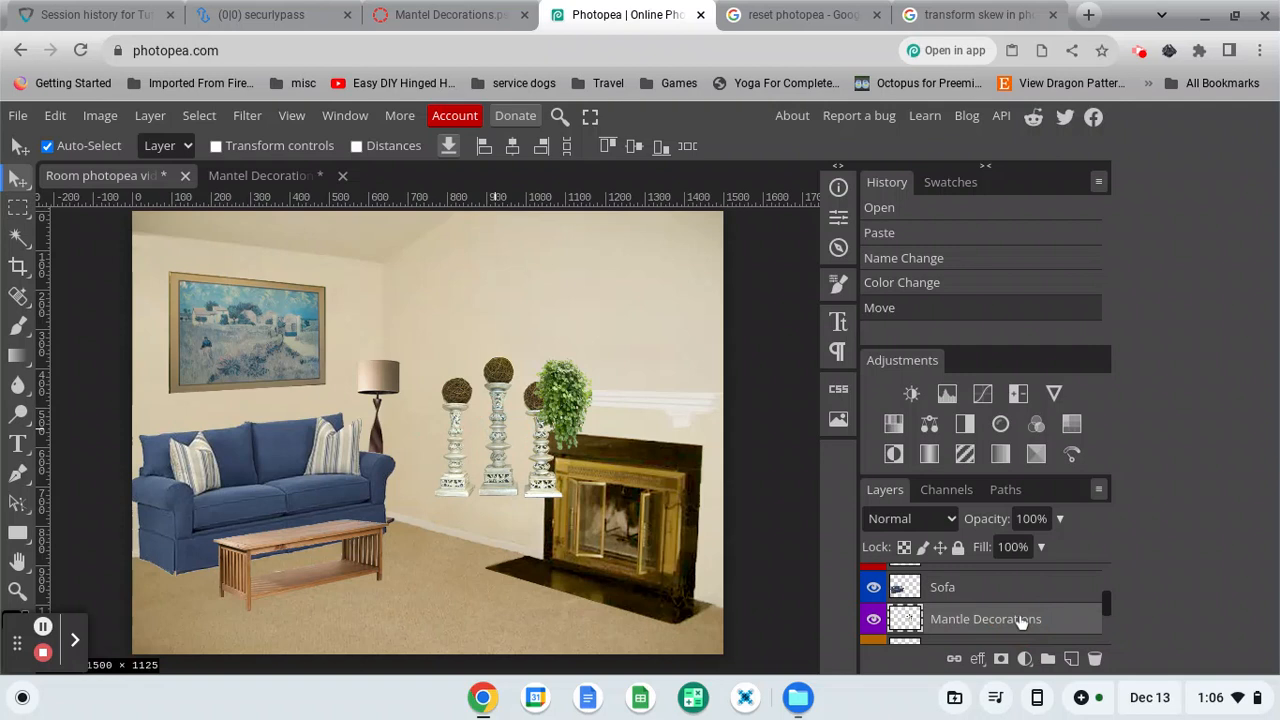
key(ctrl+bracketright)
key(ctrl+bracketright)
key(ctrl+bracketright)
key(ctrl+bracketright)
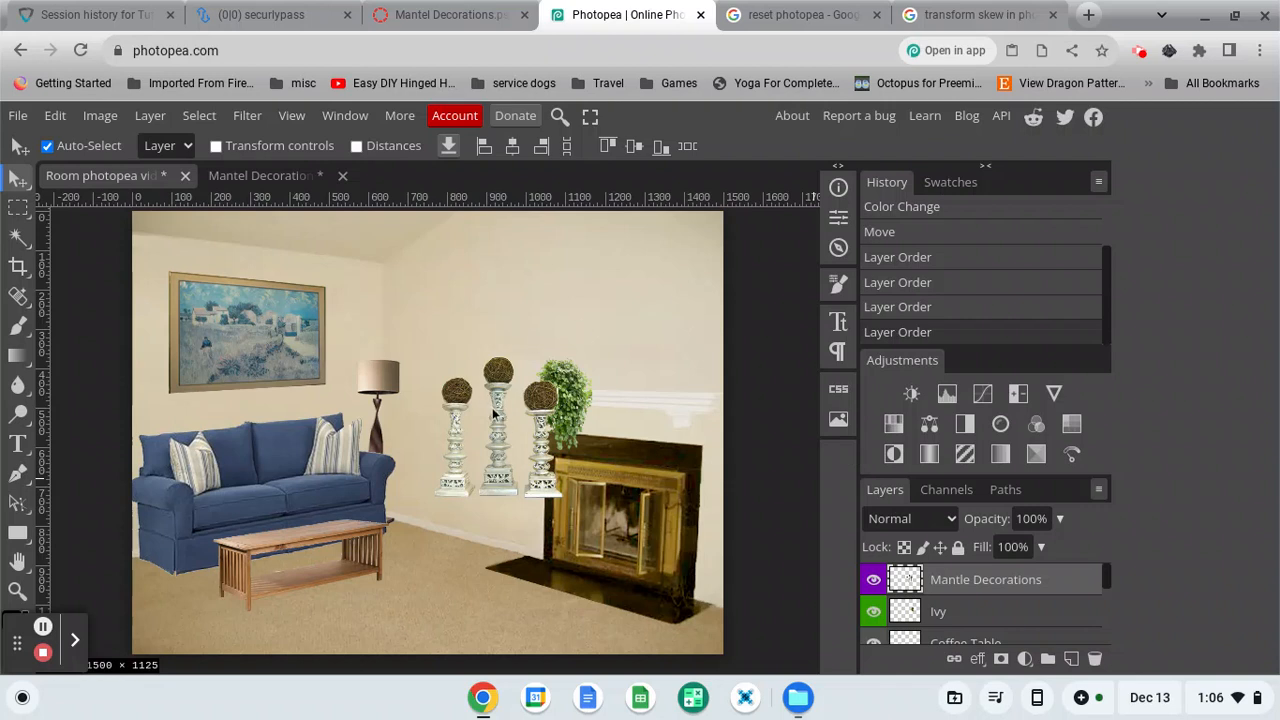
Scale the mantel decorations proportionally to 33.33% and place them above the mantel shelf, to the right of the ivy.
click(216, 147)
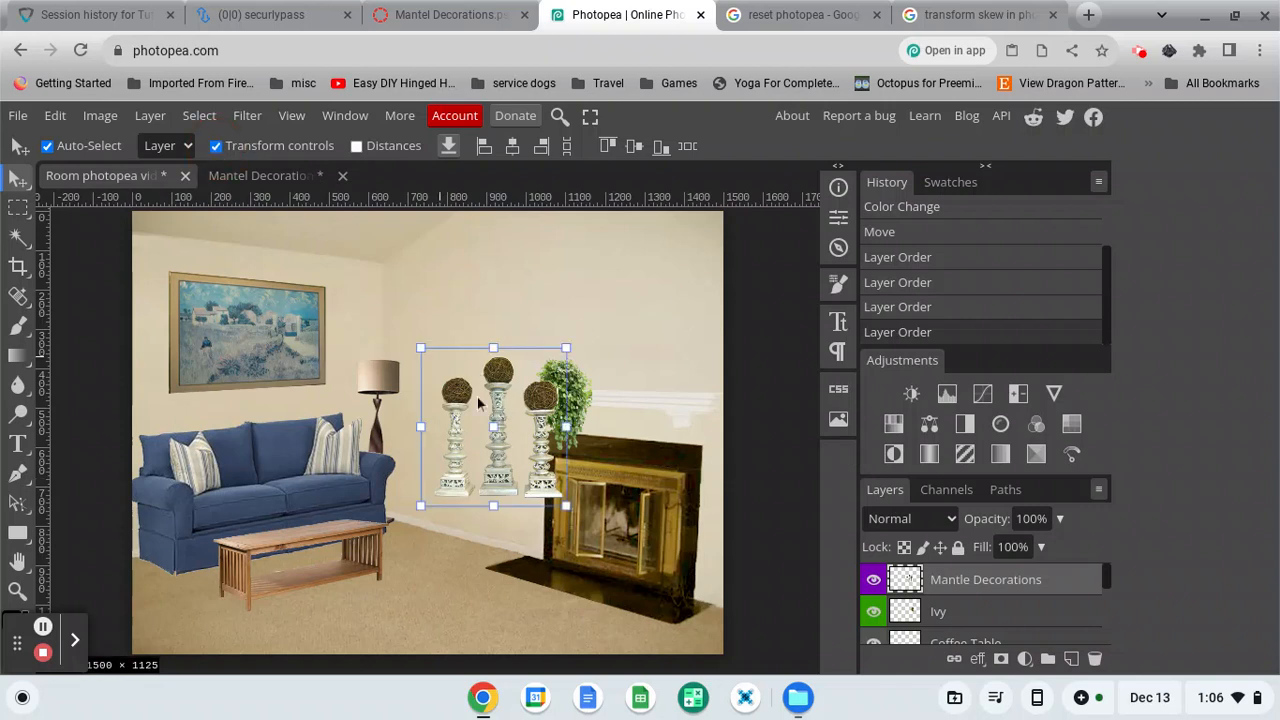
click(566, 504)
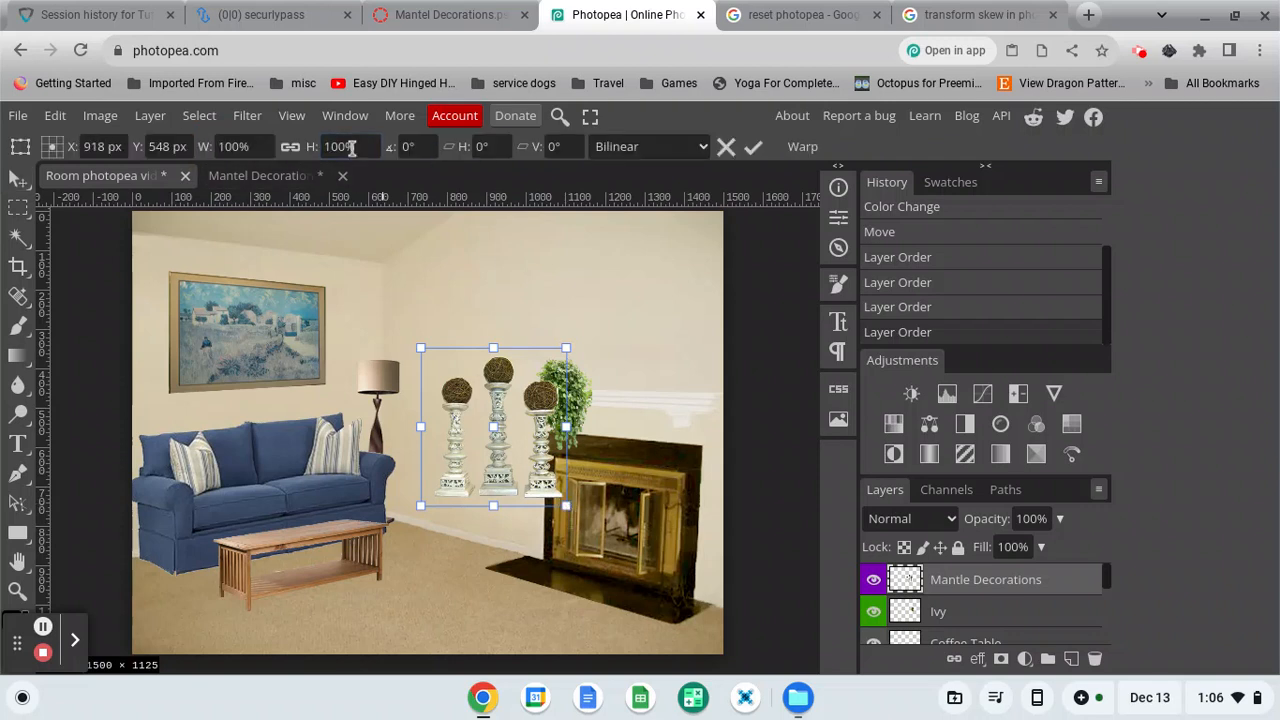
click(290, 147)
click(241, 147)
double_click(241, 147)
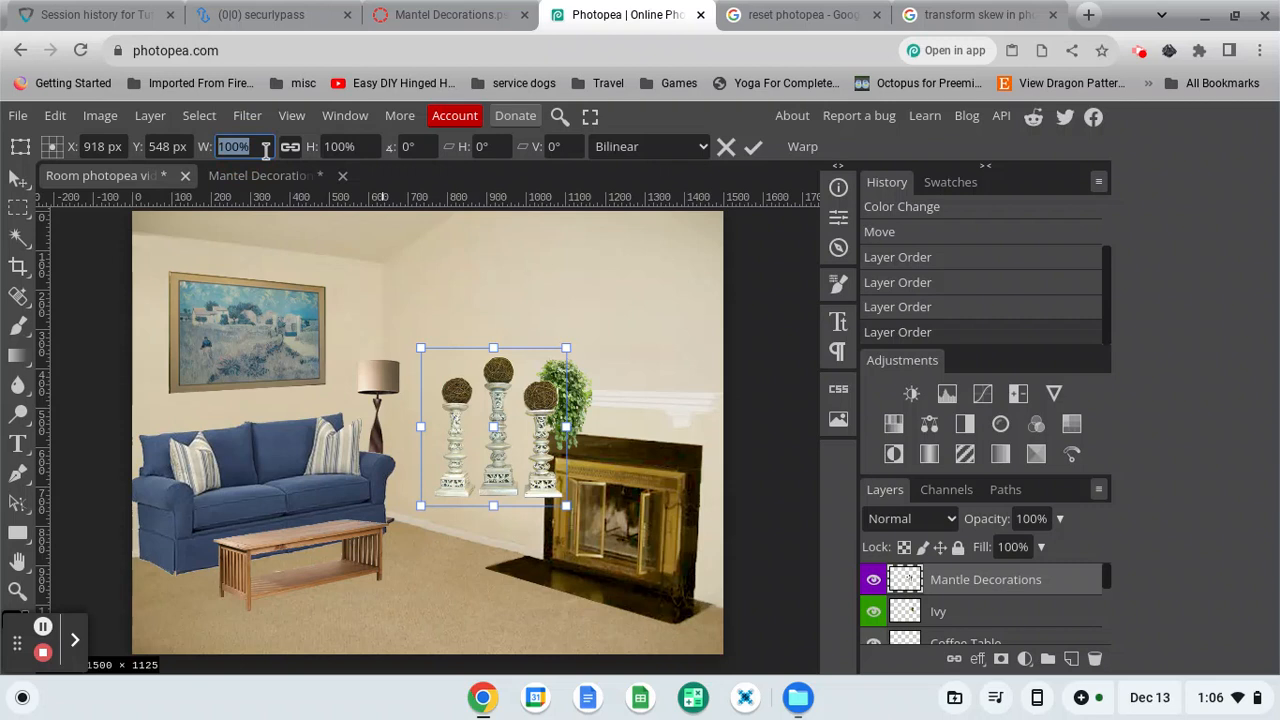
text(33.33)
key(Return)
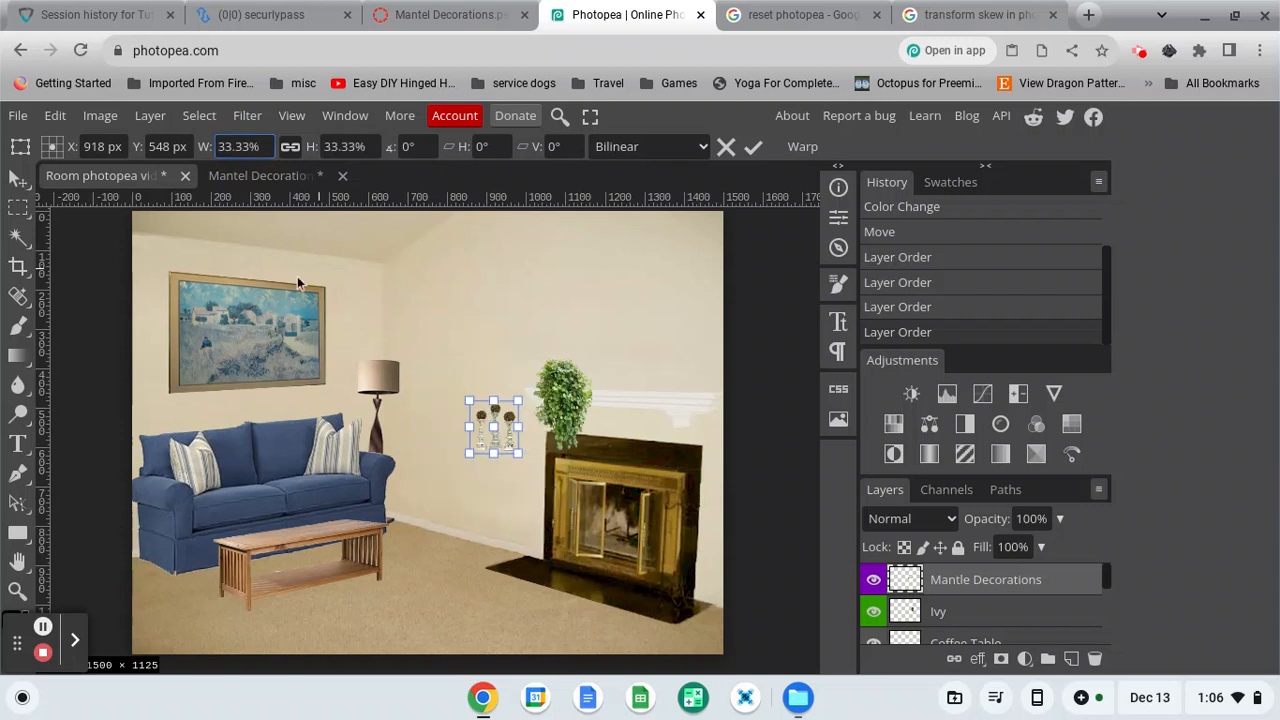
drag(509, 422, 673, 367)
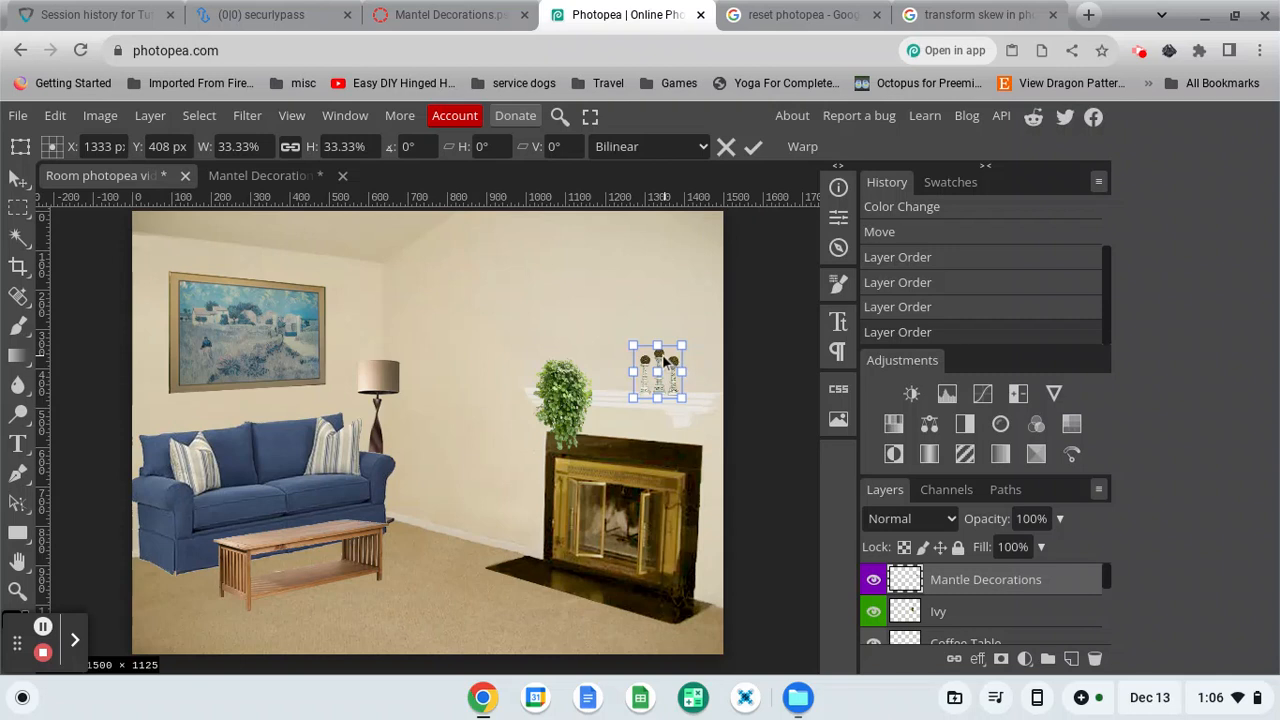
Use Free Transform's Skew on the mantel decorations to shift their upper edge slightly rightward, apply it and hide the transform controls.
click(58, 117)
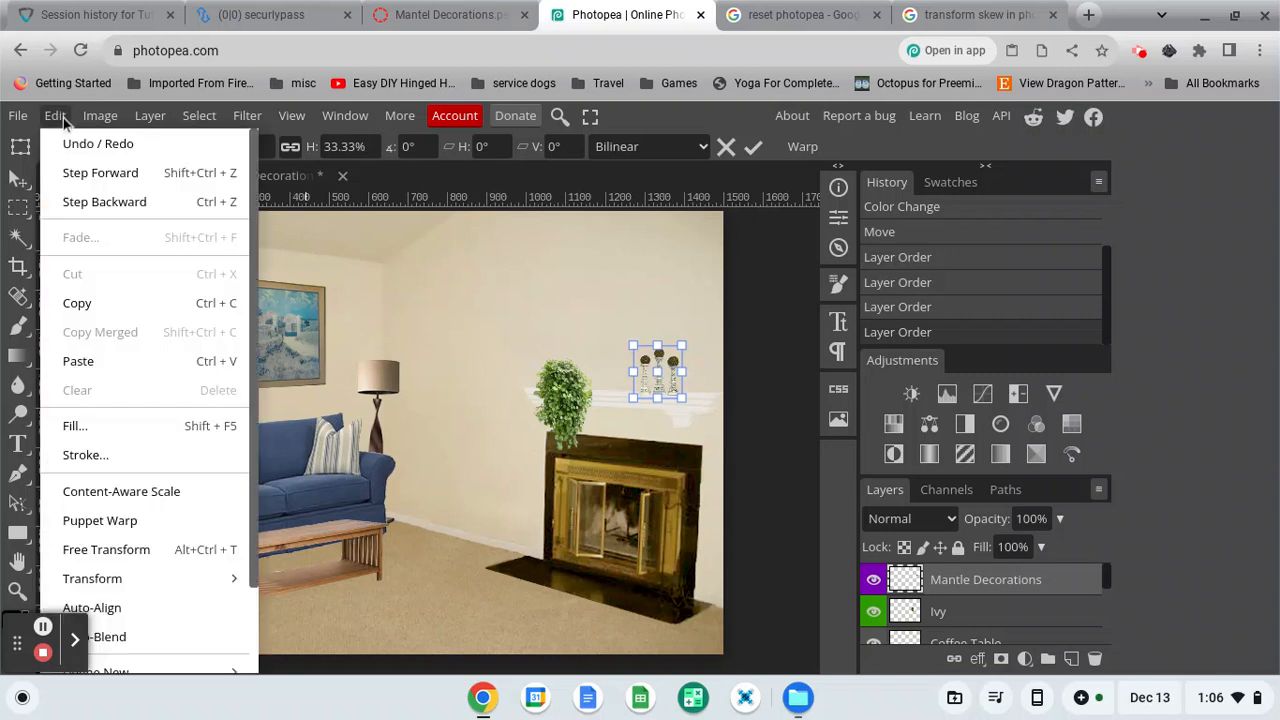
click(137, 553)
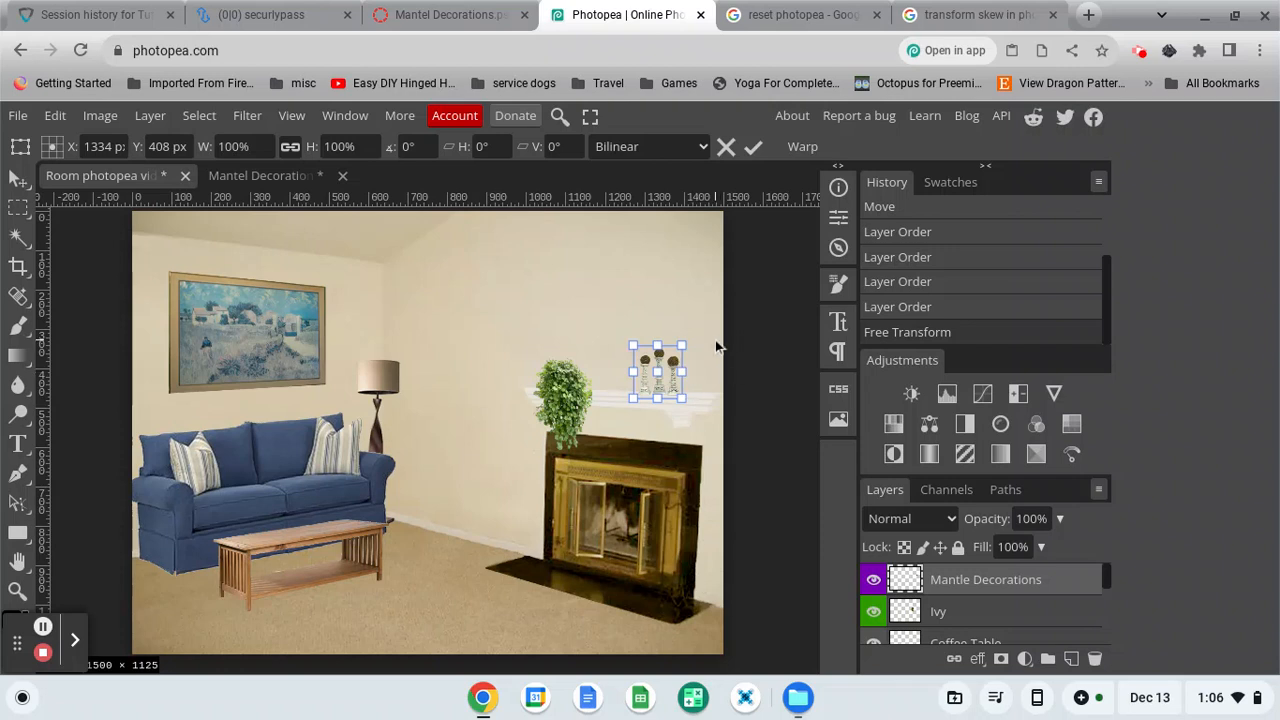
right_click(657, 358)
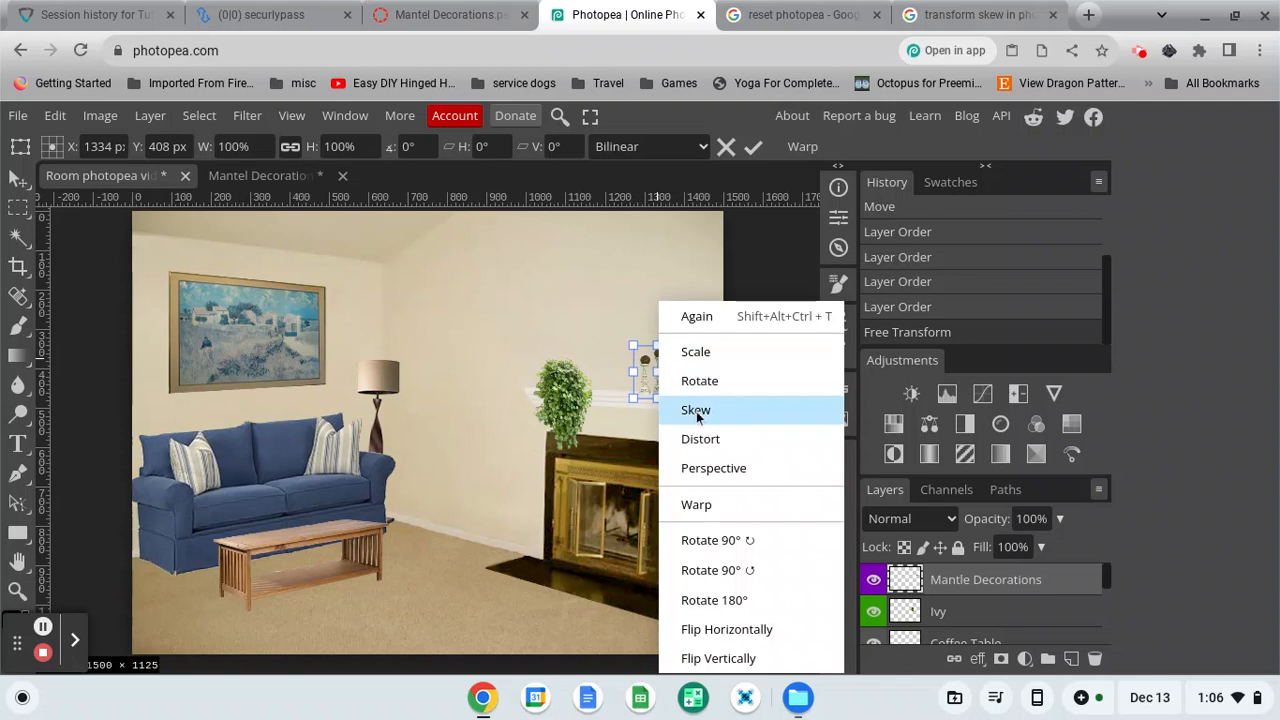
click(697, 412)
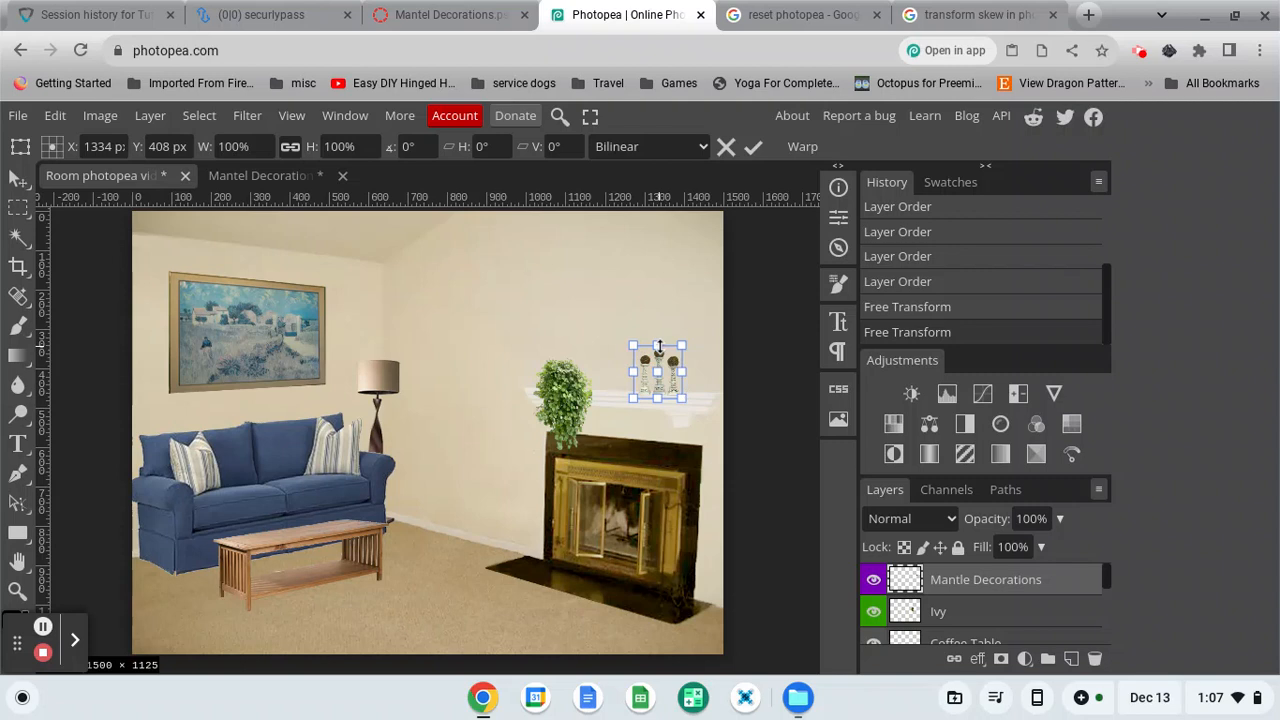
drag(658, 347, 663, 347)
click(753, 147)
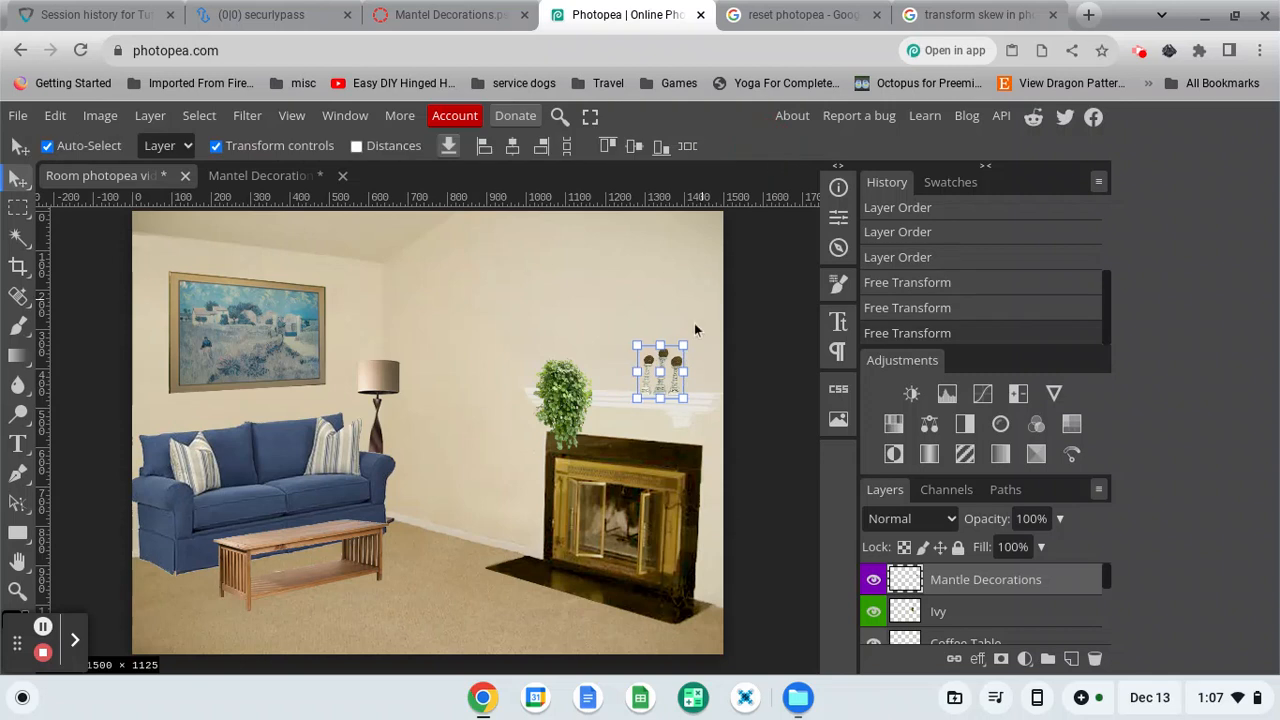
click(216, 146)
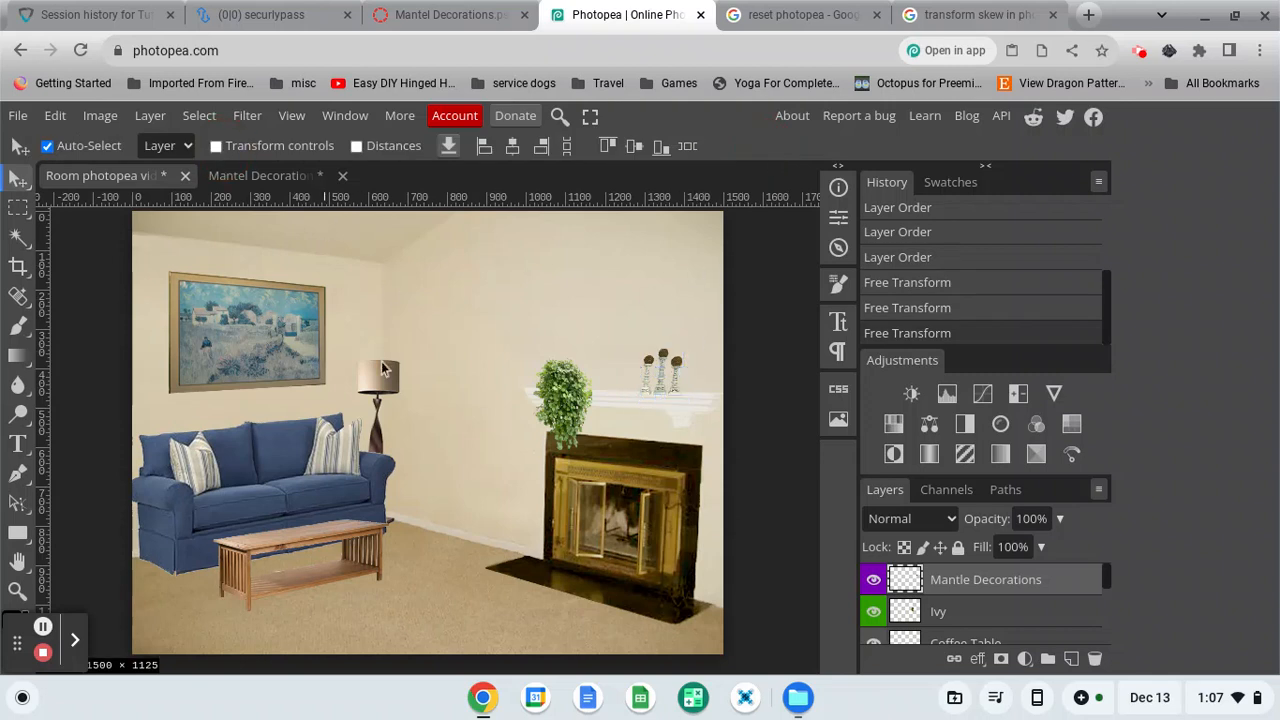
Lower the mantel decorations slightly so the bases of the three candlesticks rest on the mantel shelf.
click(17, 591)
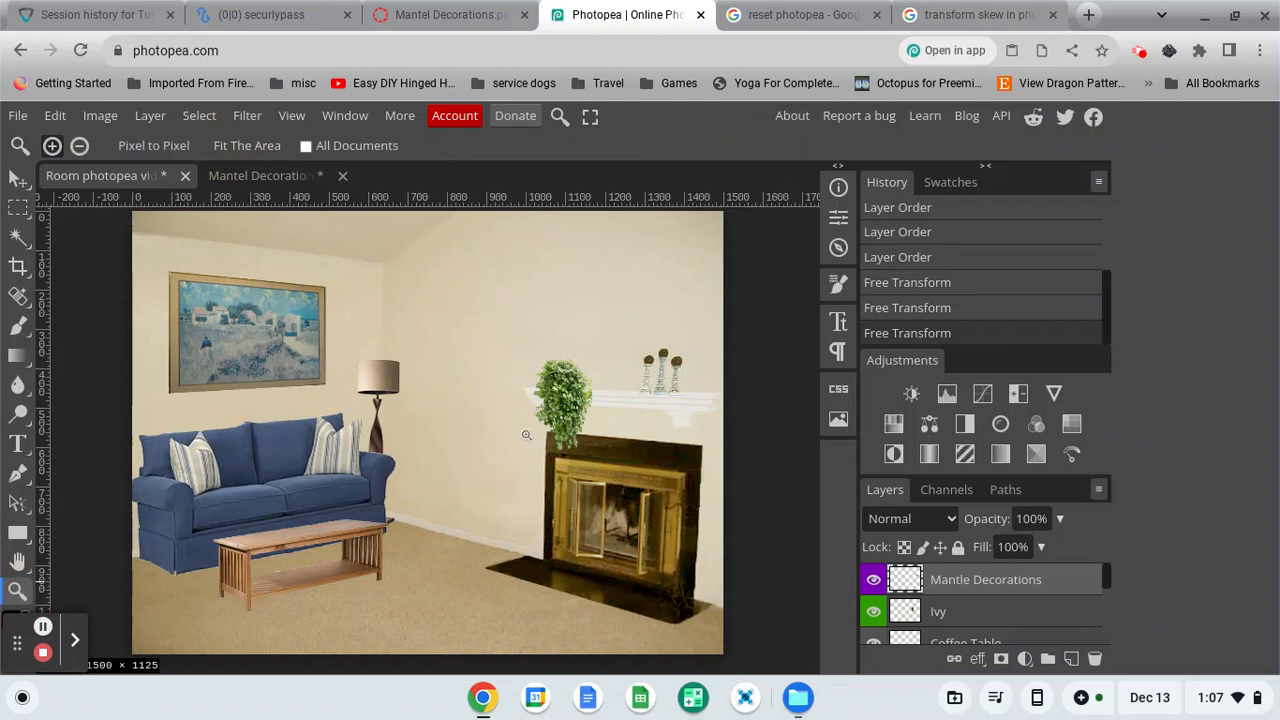
click(670, 382)
drag(670, 382, 668, 387)
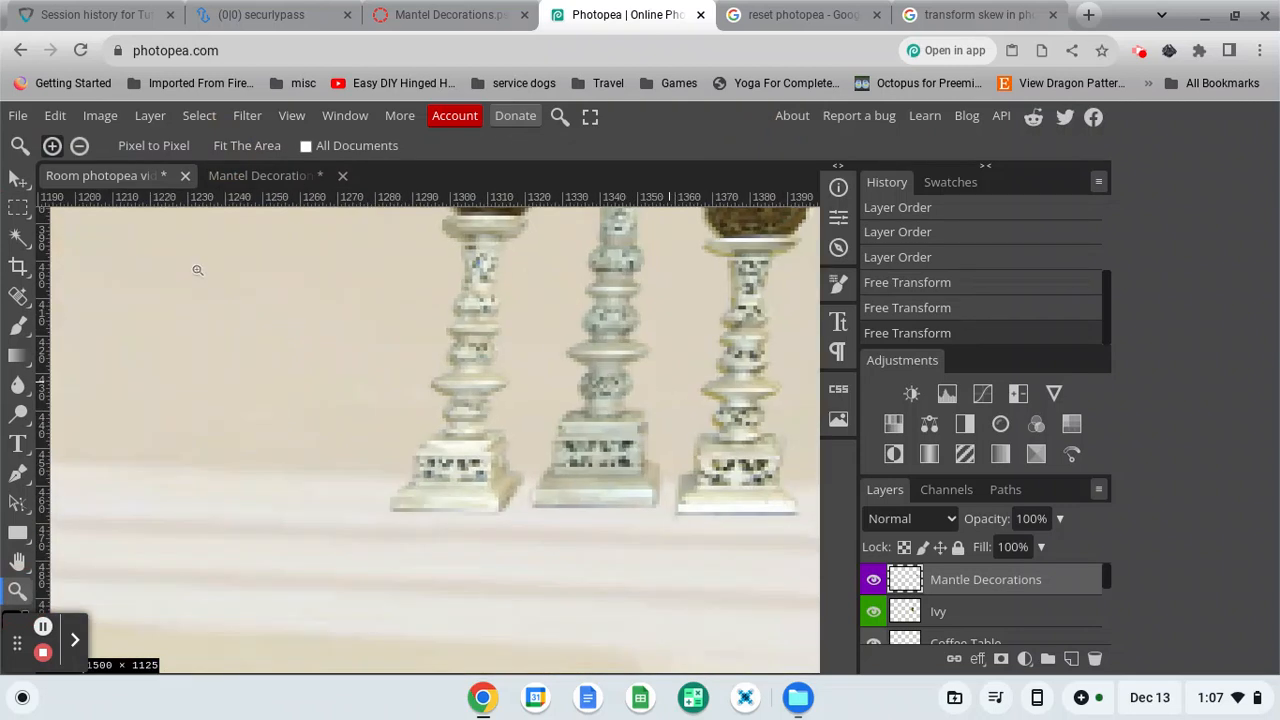
click(17, 178)
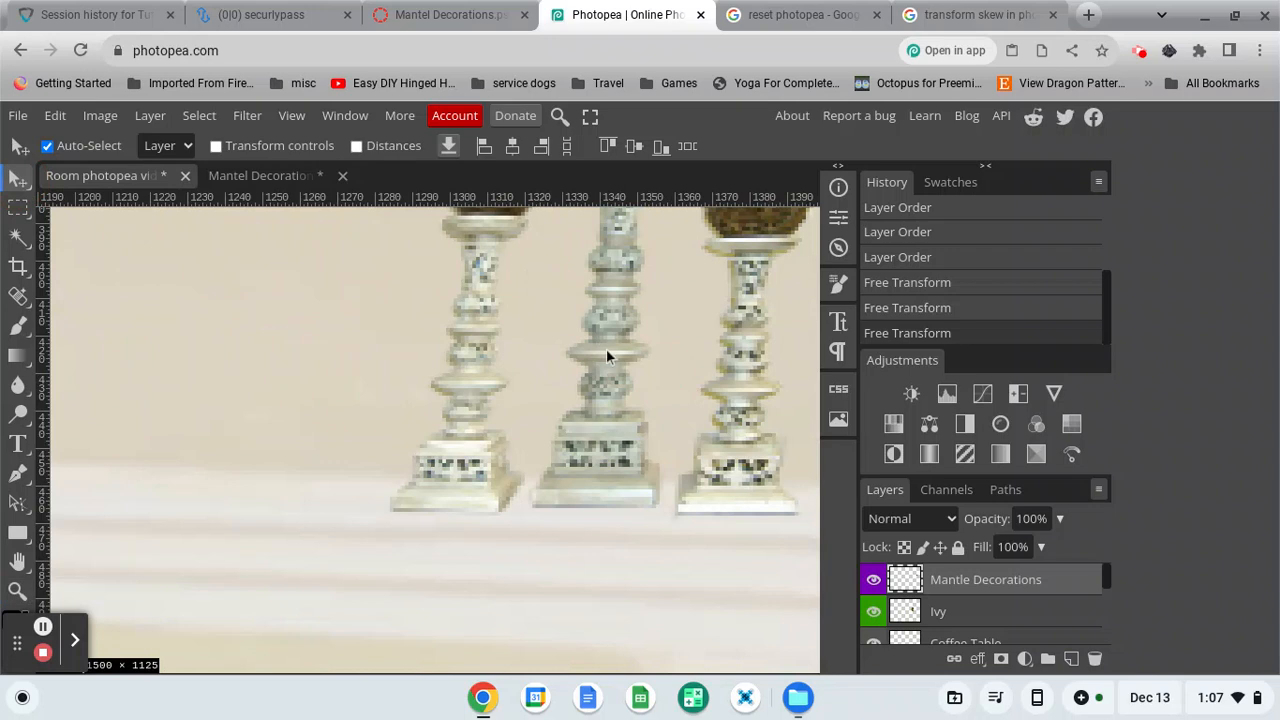
mouse_move(606, 352)
mouse_down()
mouse_move(580, 287)
mouse_move(593, 355)
mouse_up()
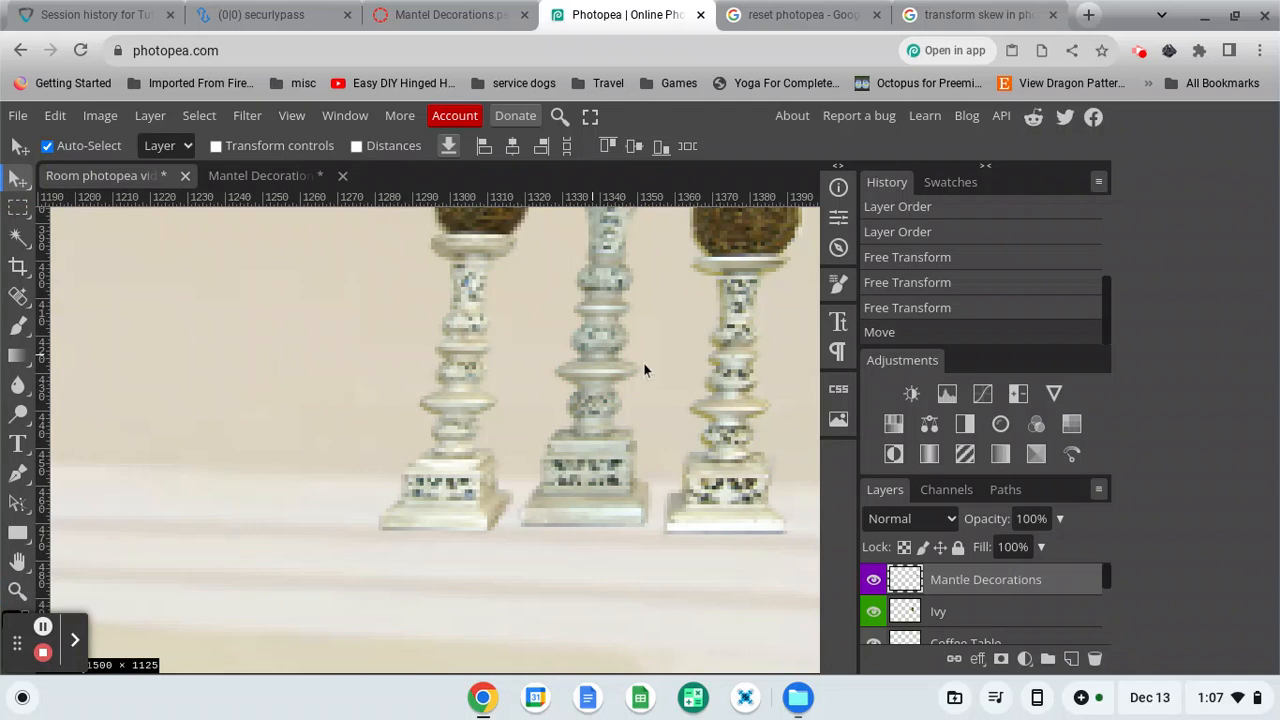
Save the changes to Room photopea video.psd and close Mantel Decorations (1).psd without saving it.
key(ctrl+0)
key(ctrl+s)
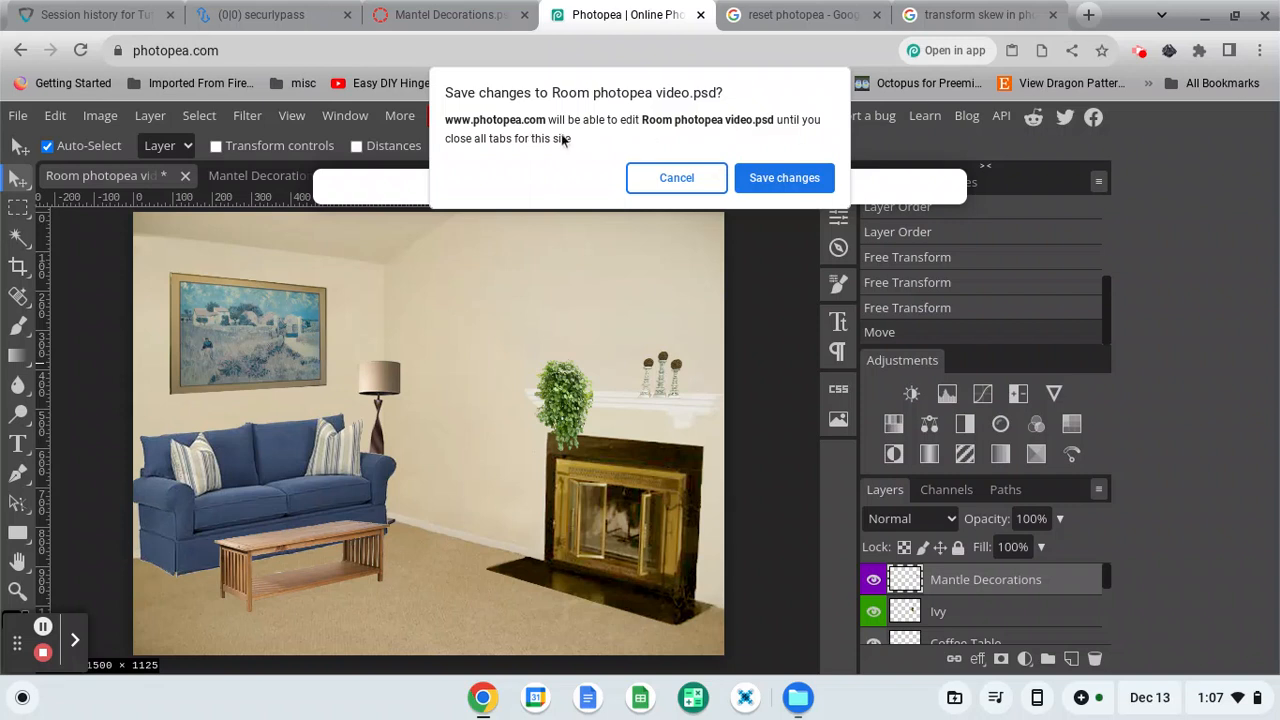
click(777, 186)
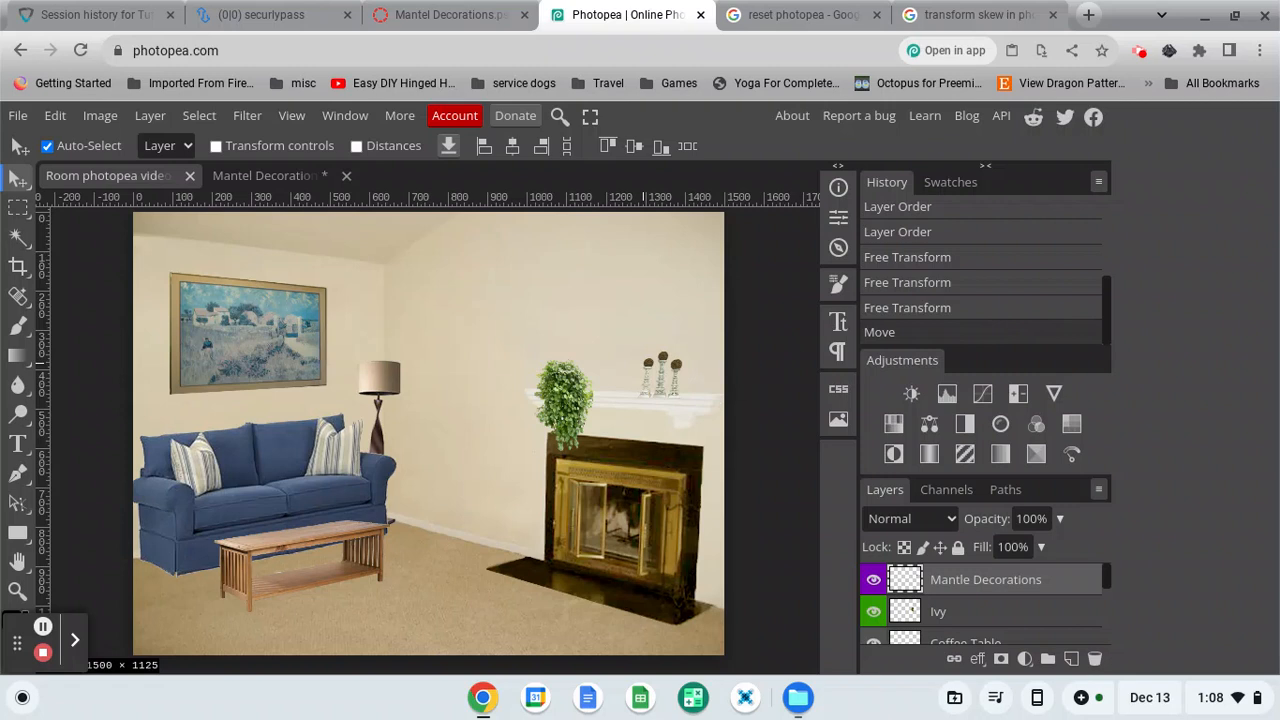
click(345, 176)
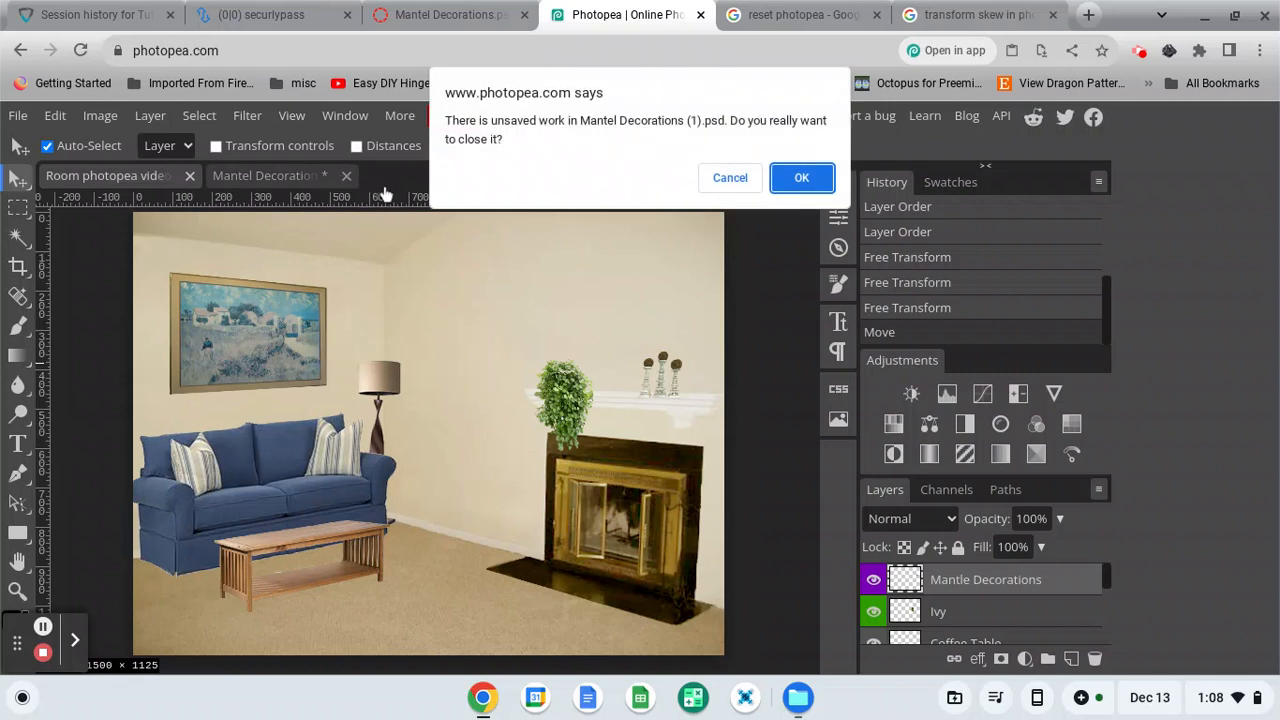
click(805, 177)
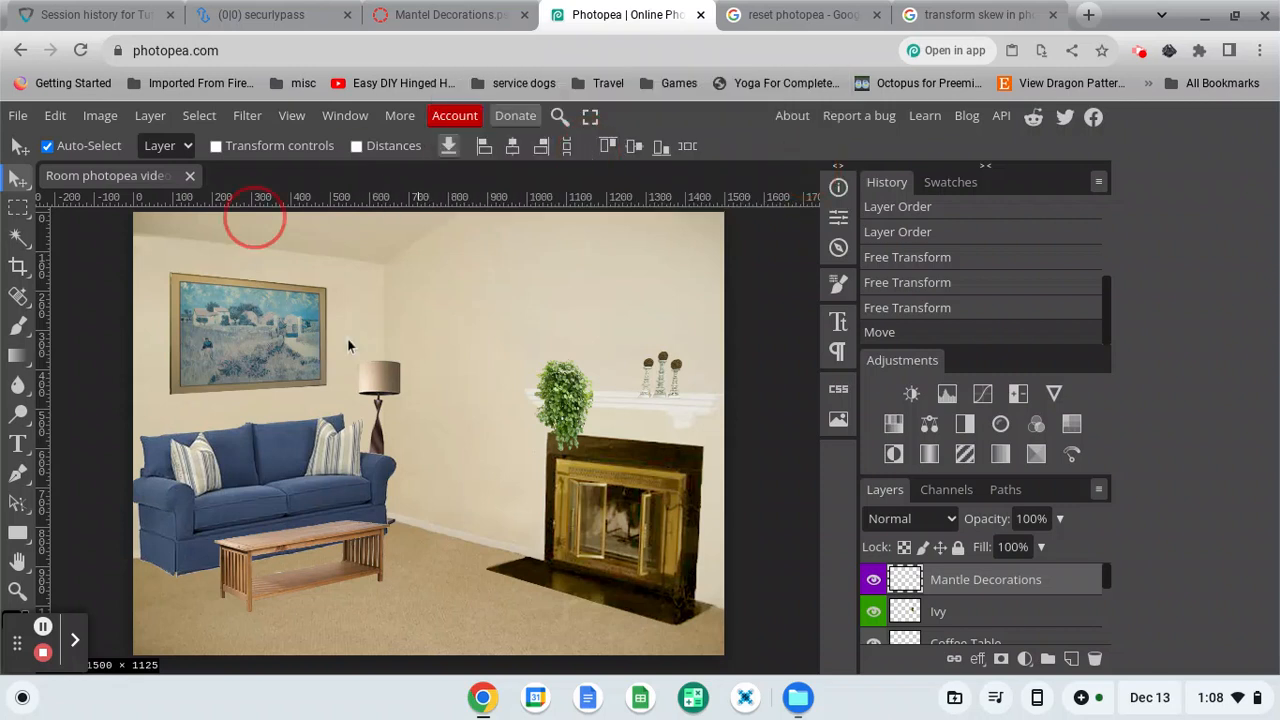
Switch to the Canvas course page, advance to the file after Mantel Decorations.psd and download Potted Plant.tif.
click(427, 15)
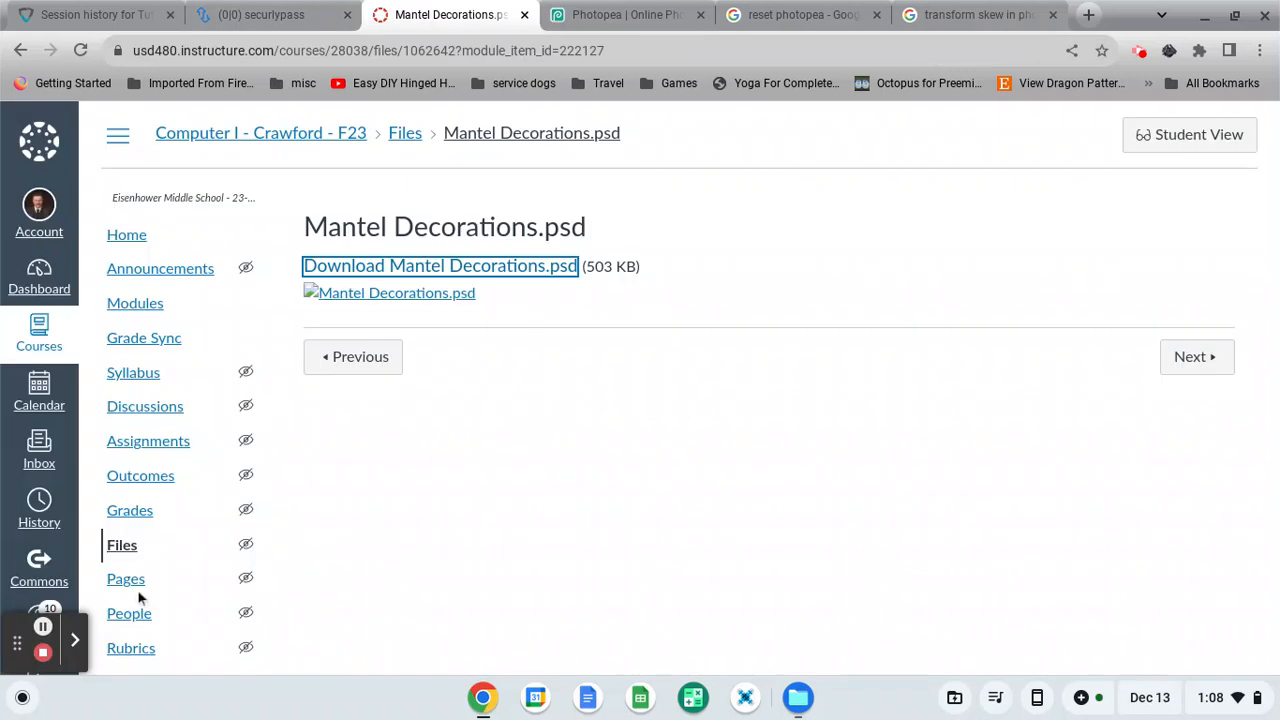
click(1187, 368)
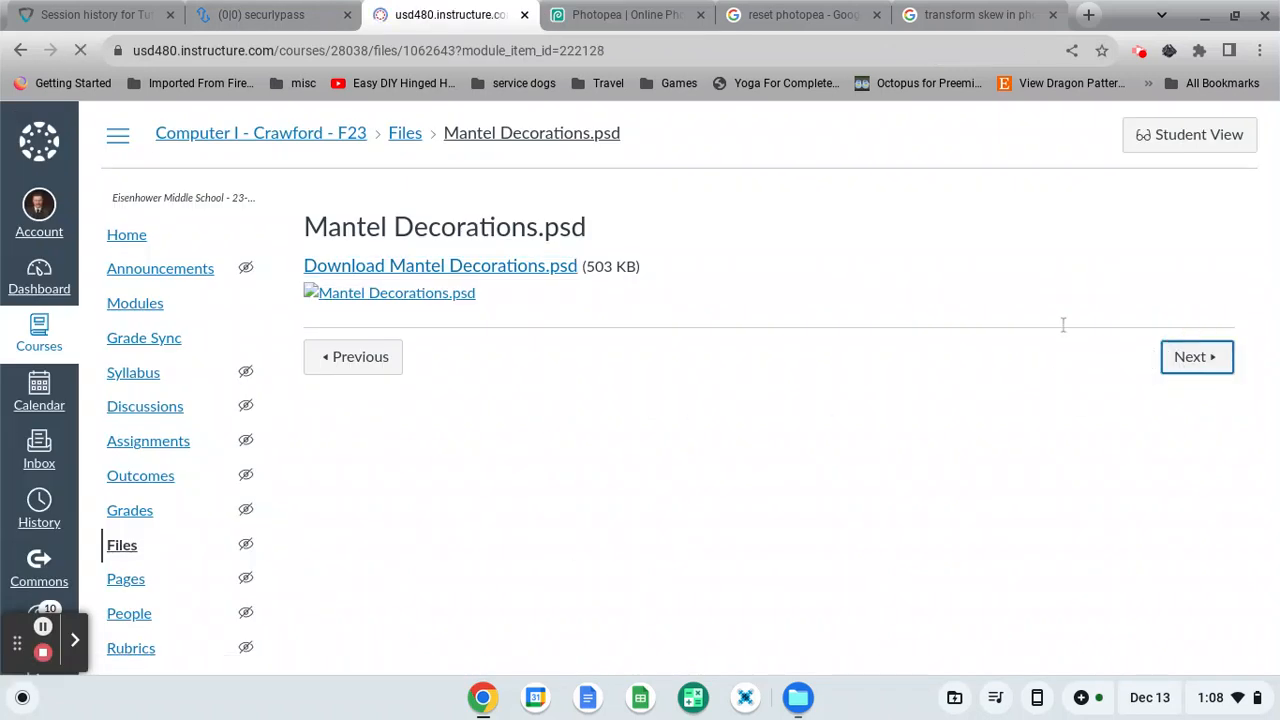
click(425, 272)
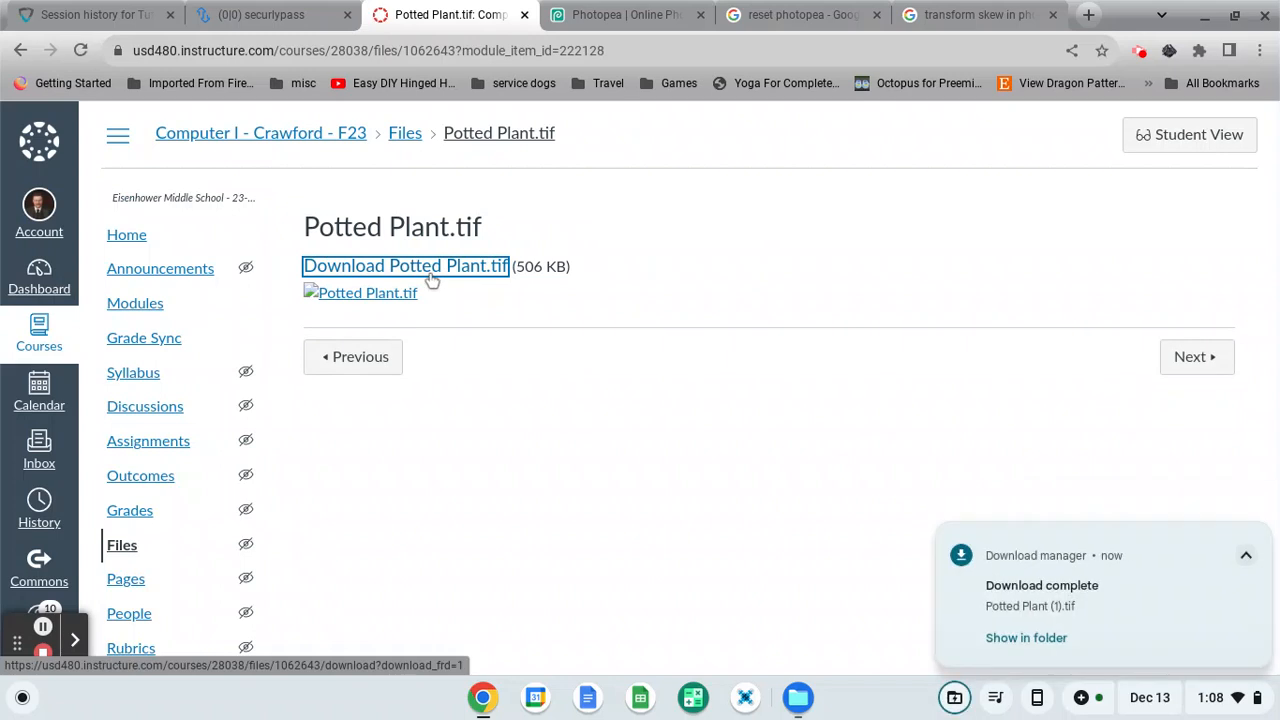
click(42, 628)
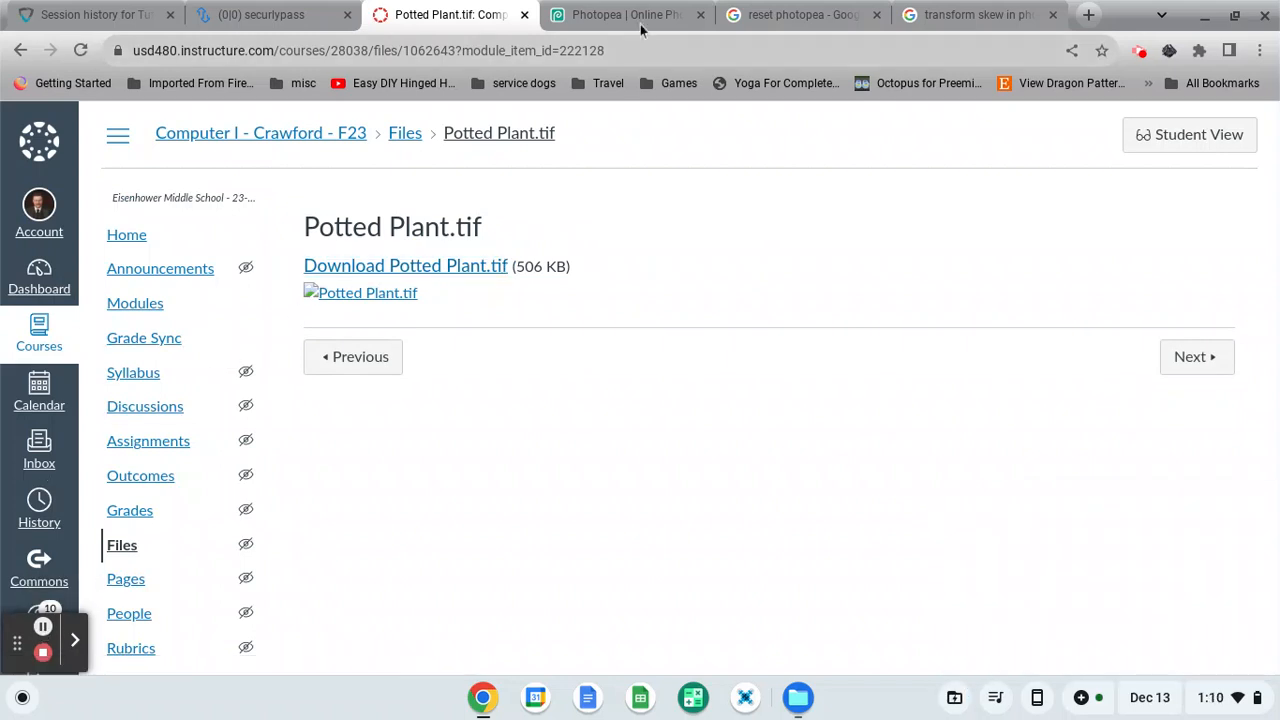
Switch back to Photopea and open Potted Plant (1).tif from the Downloads folder.
click(641, 28)
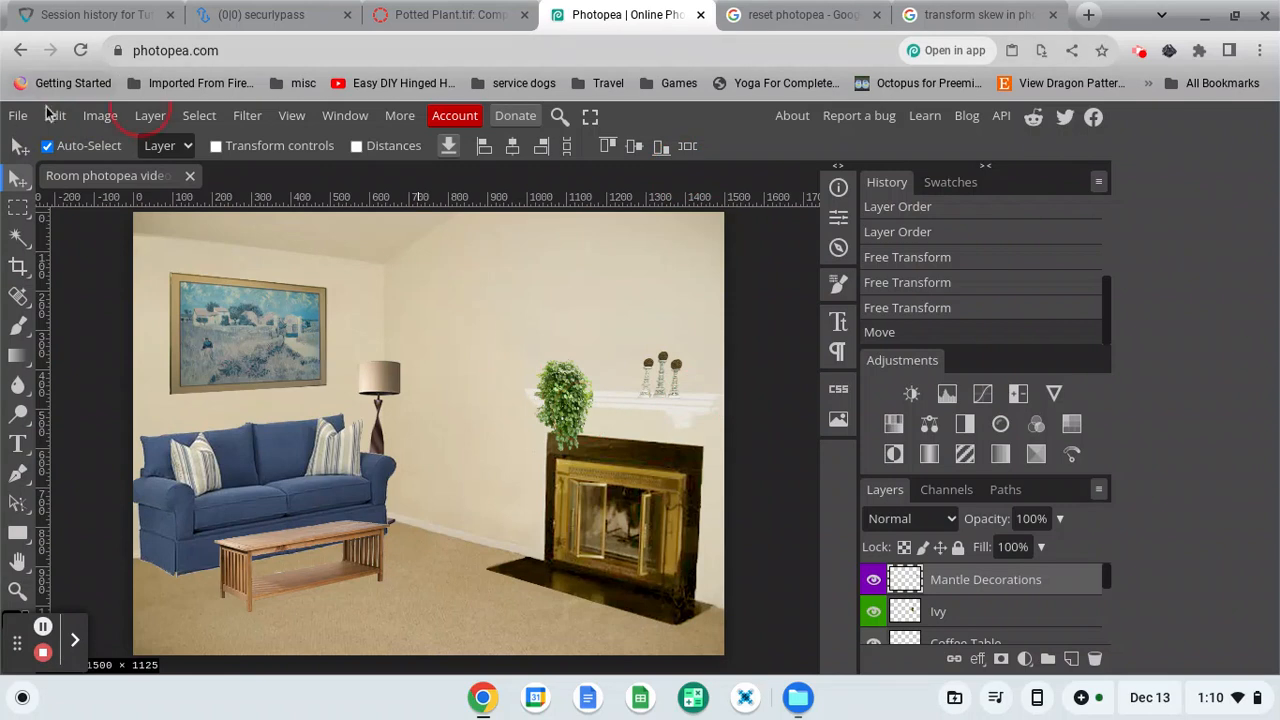
click(18, 116)
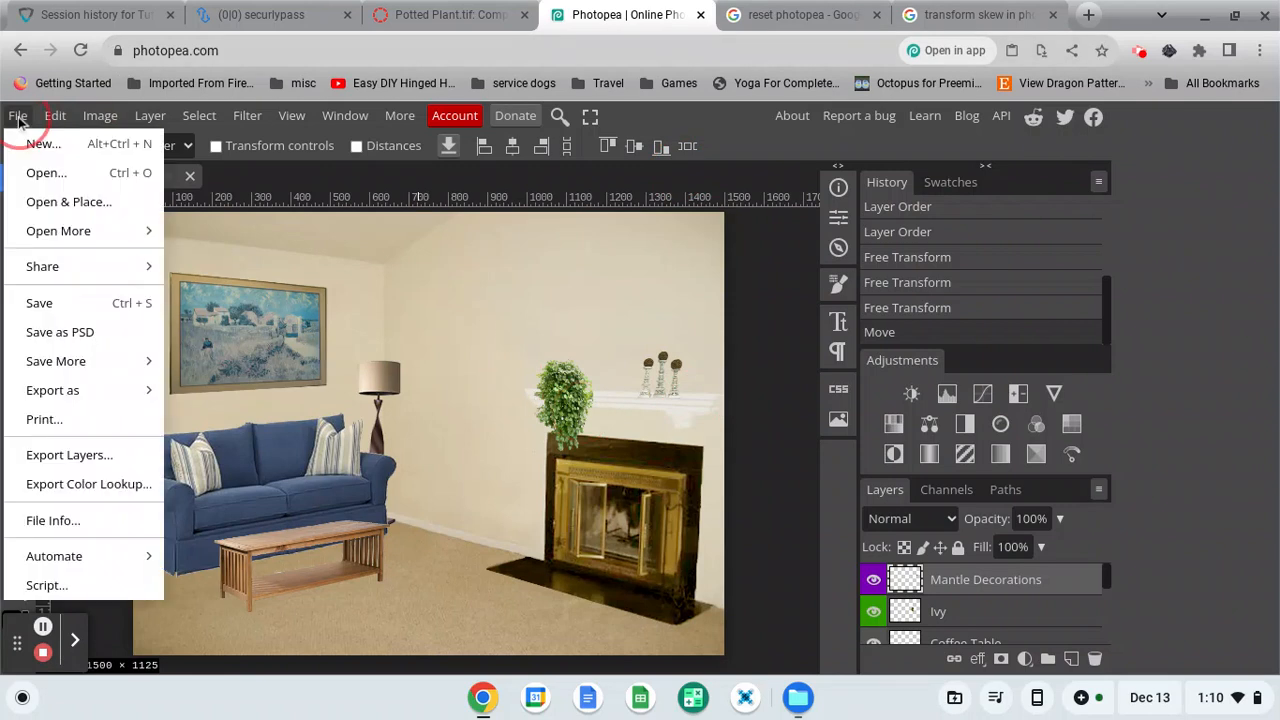
click(42, 175)
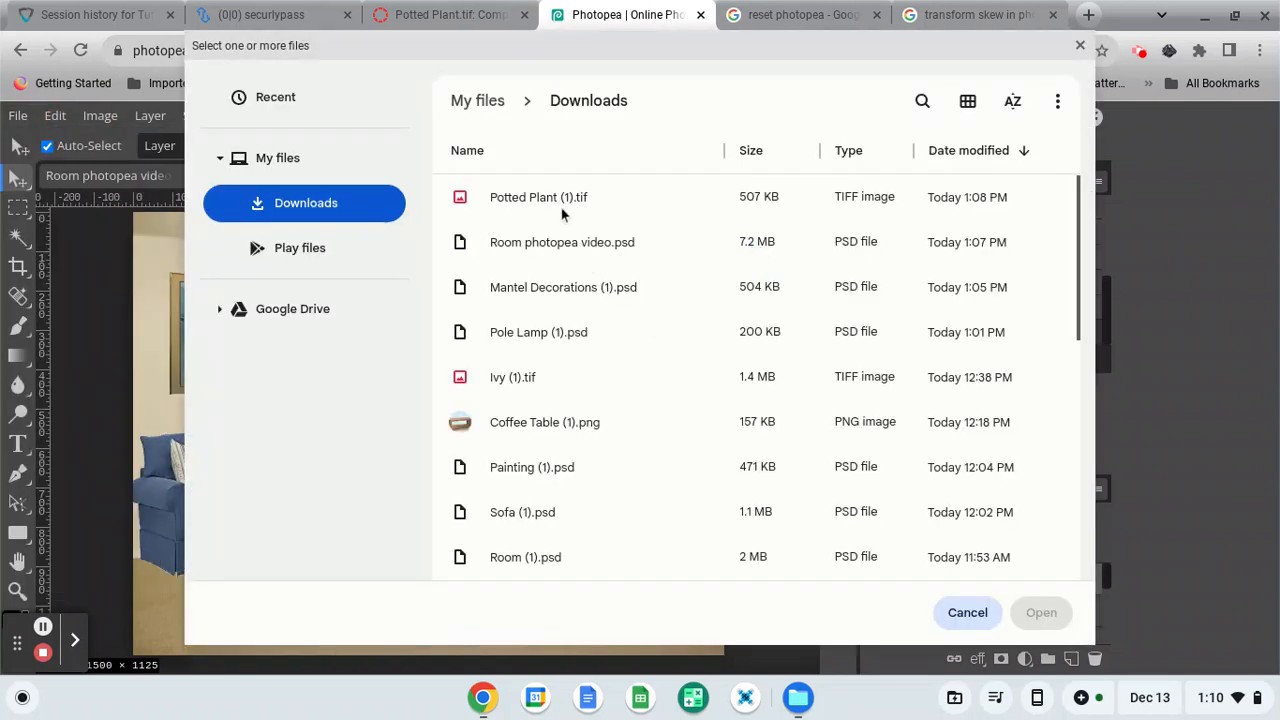
double_click(560, 195)
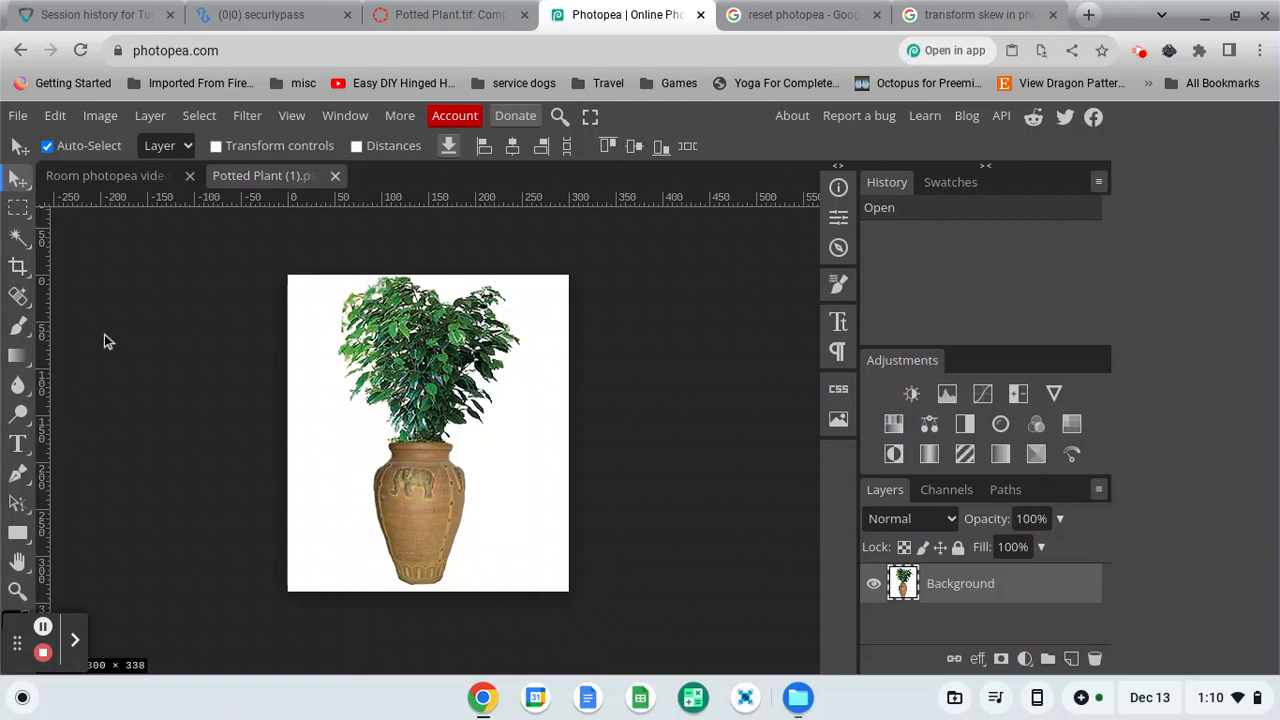
Erase the white background around the potted plant using the Background Eraser at brush size 600 with Contiguous turned off.
key(b)
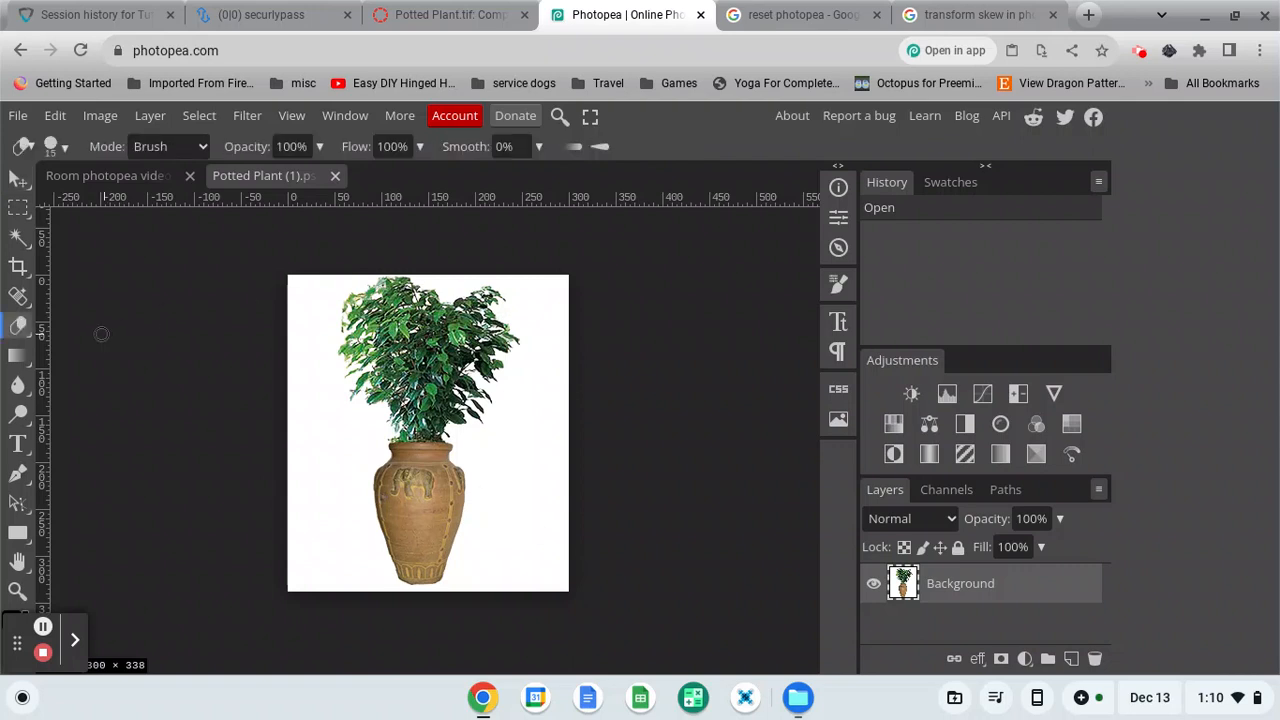
click(14, 330)
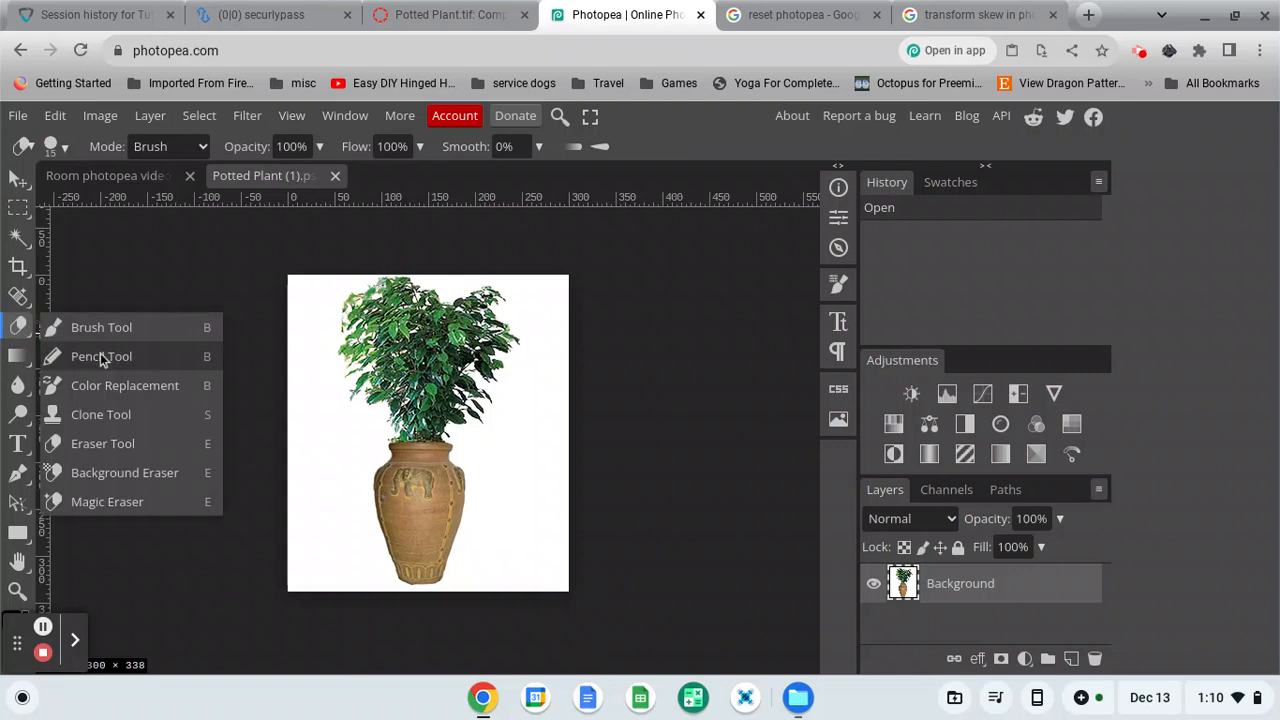
click(125, 473)
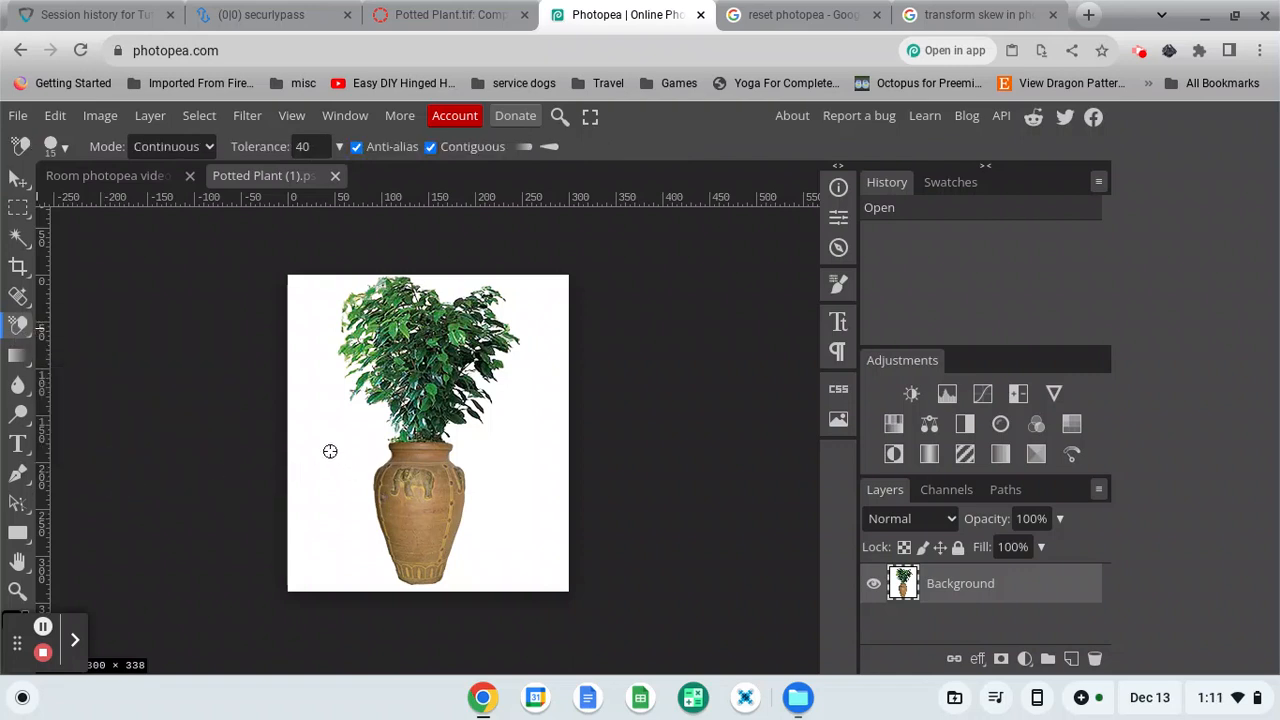
key(bracketright)
key(bracketright)
key(bracketright)
key(bracketright)
key(bracketright)
key(bracketright)
key(bracketright)
key(bracketright)
key(bracketright)
key(bracketright)
key(bracketright)
key(bracketright)
key(bracketright)
key(bracketright)
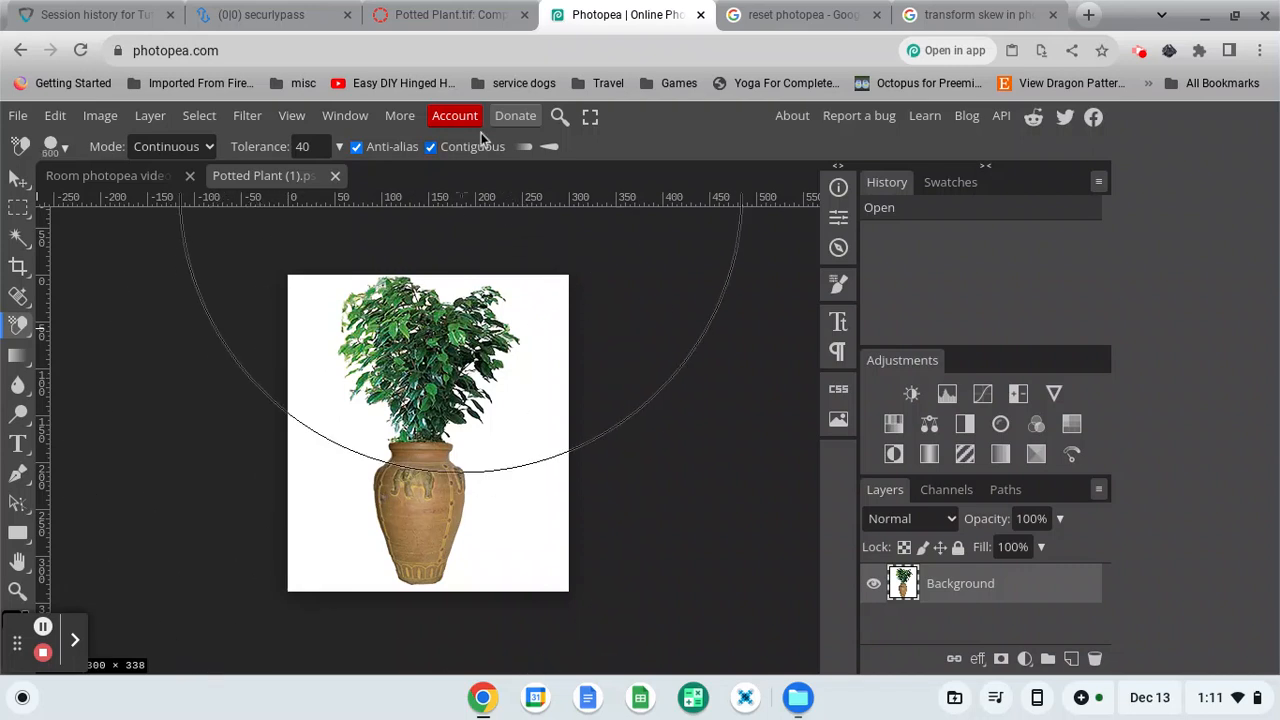
click(431, 147)
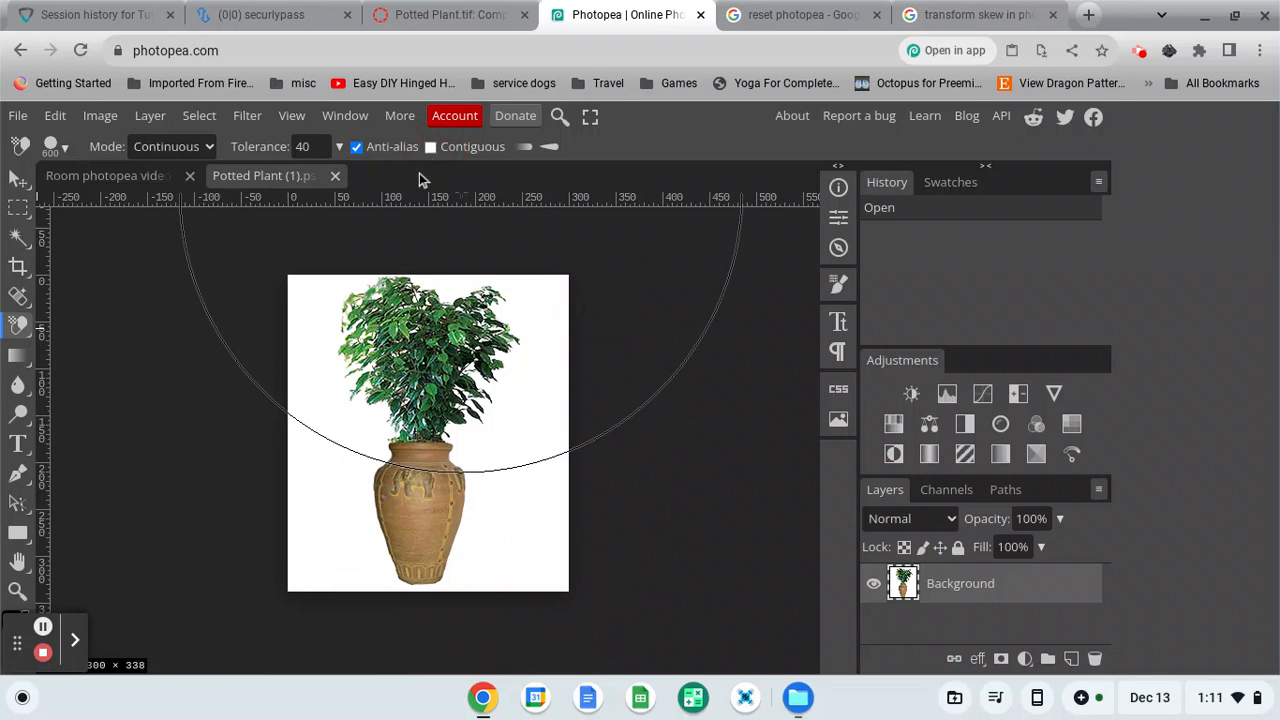
click(373, 428)
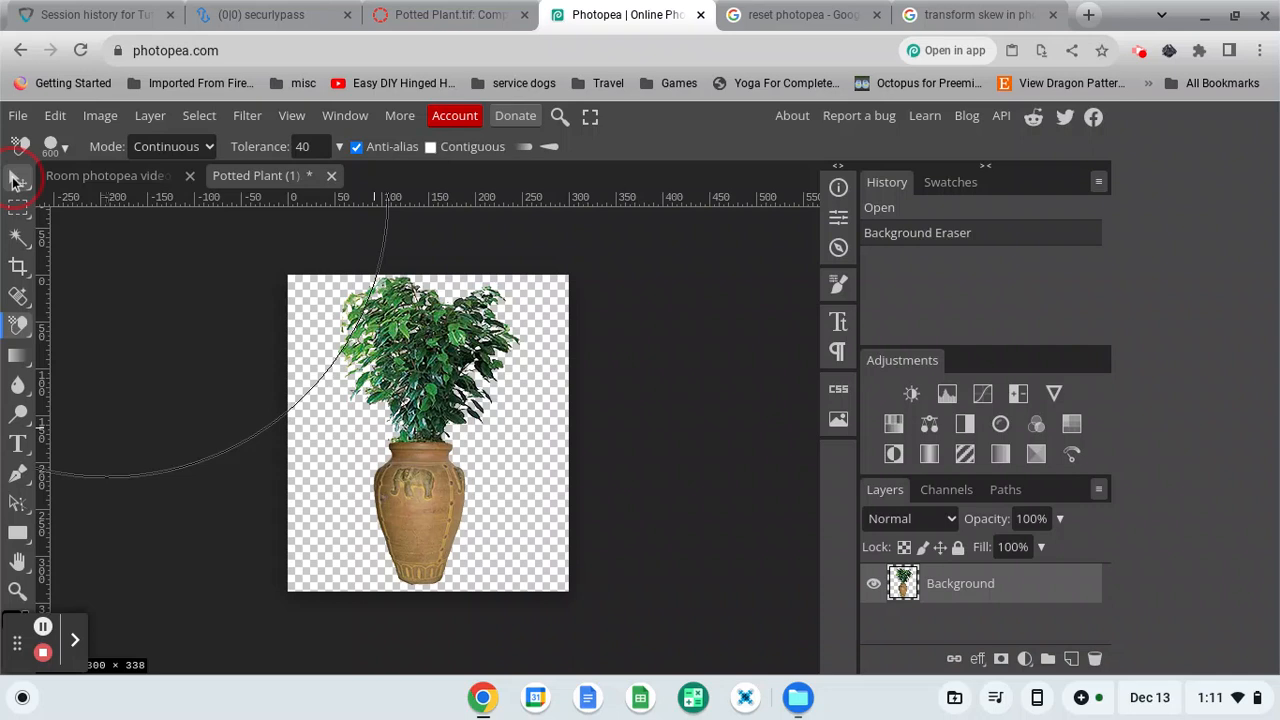
Copy the entire potted plant image and paste it as a new layer into the room document.
click(17, 179)
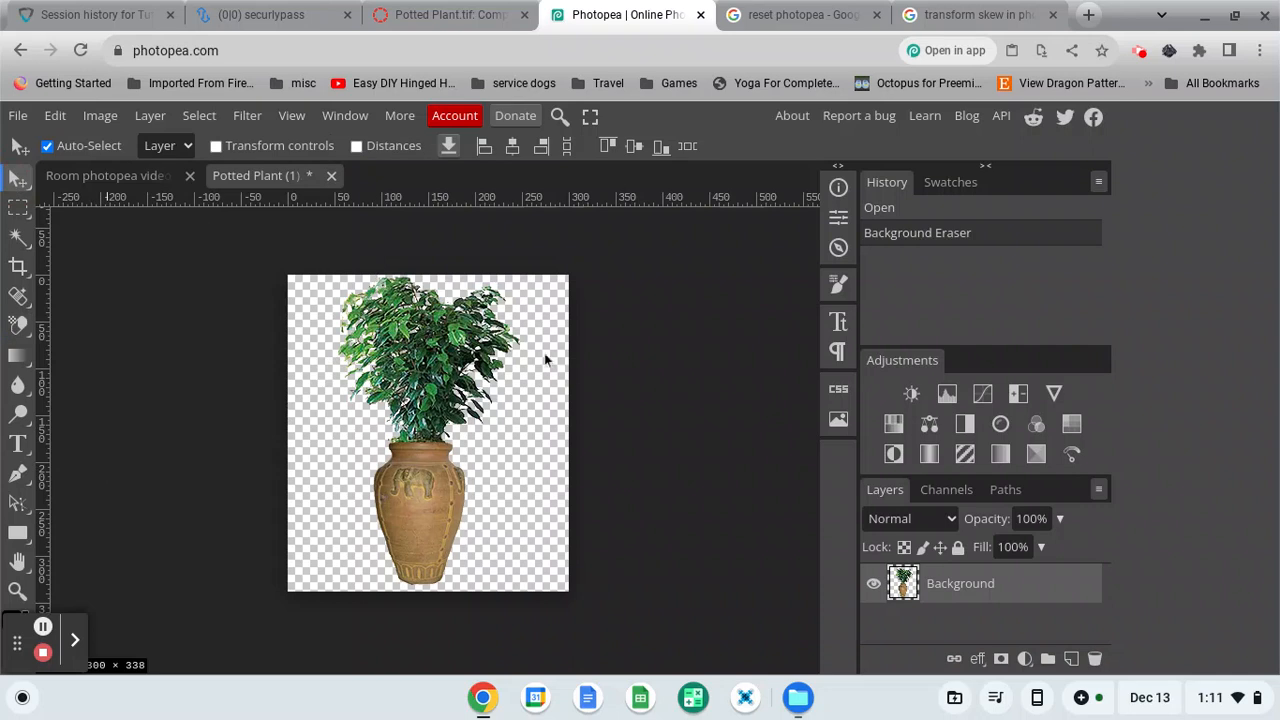
key(ctrl+a)
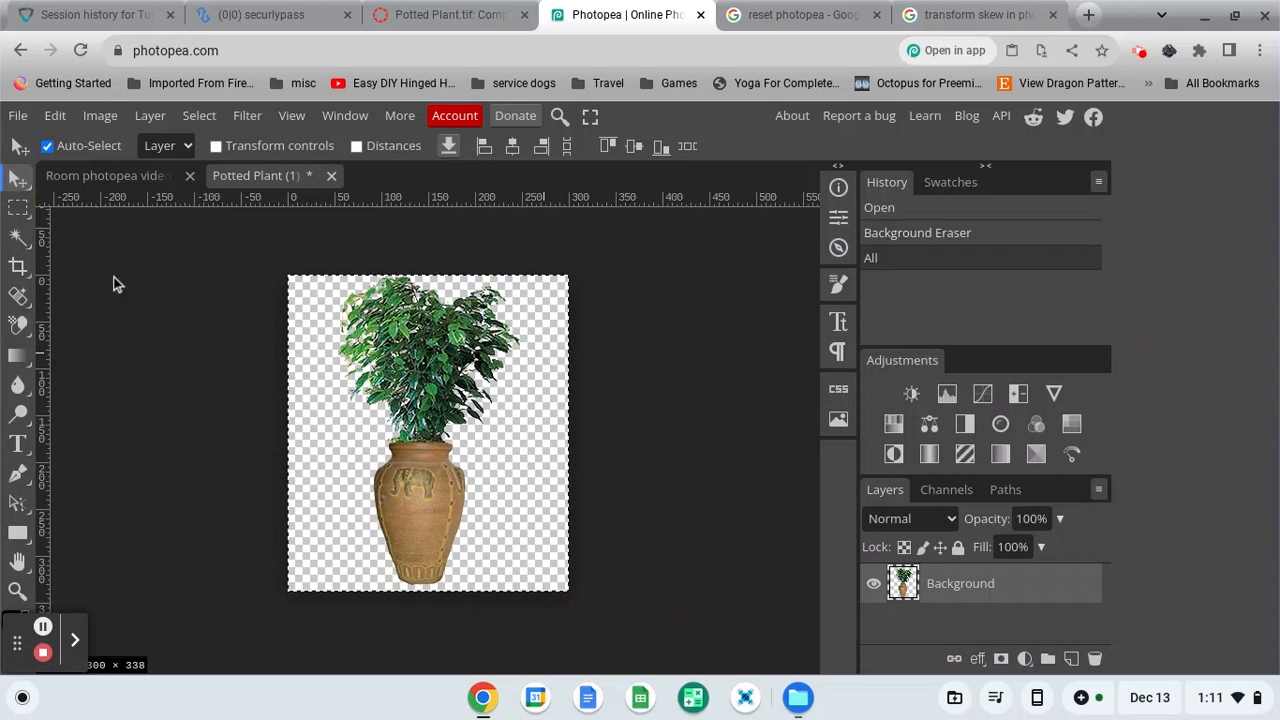
click(105, 175)
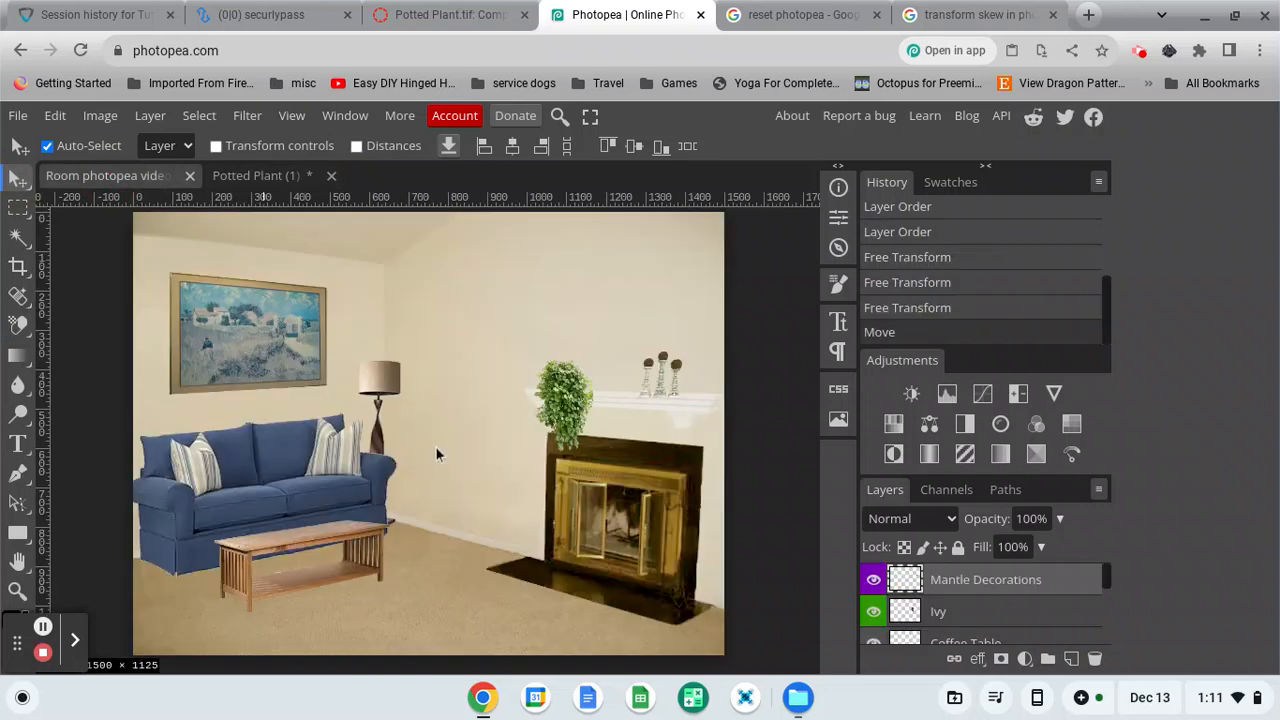
key(ctrl+v)
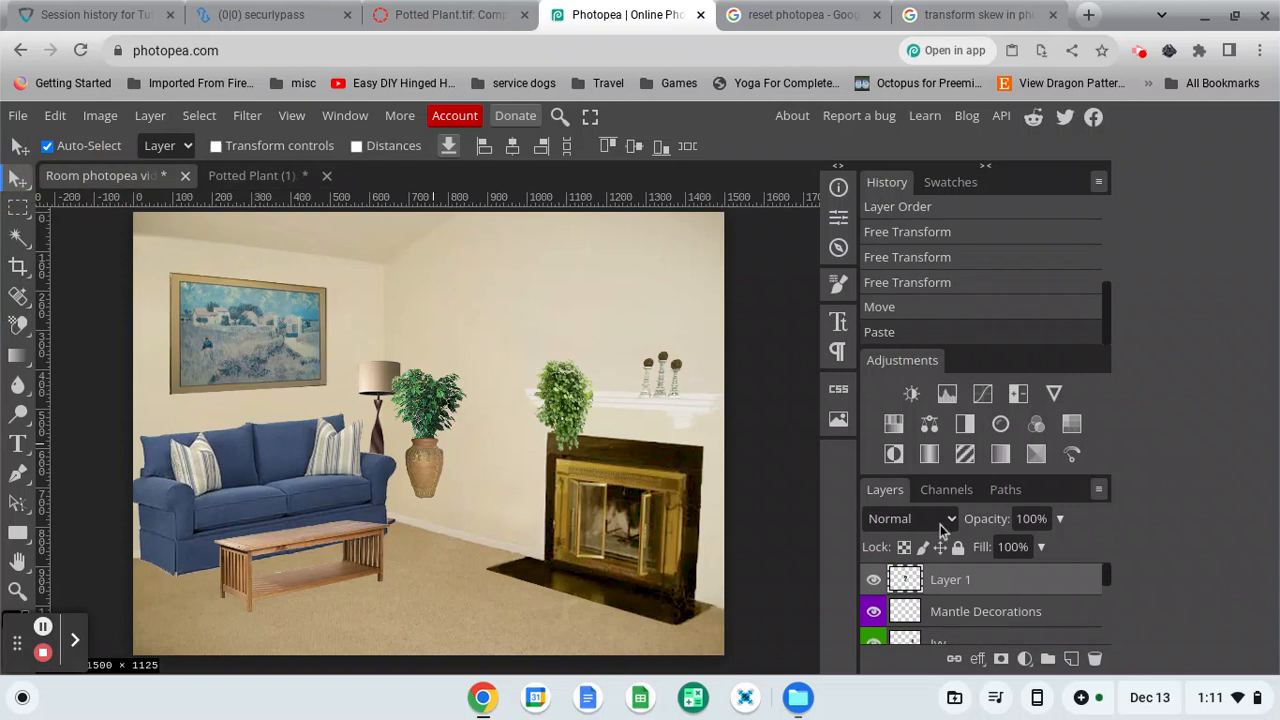
Rename the pasted layer Potted Plant and give it a green colour label.
double_click(955, 585)
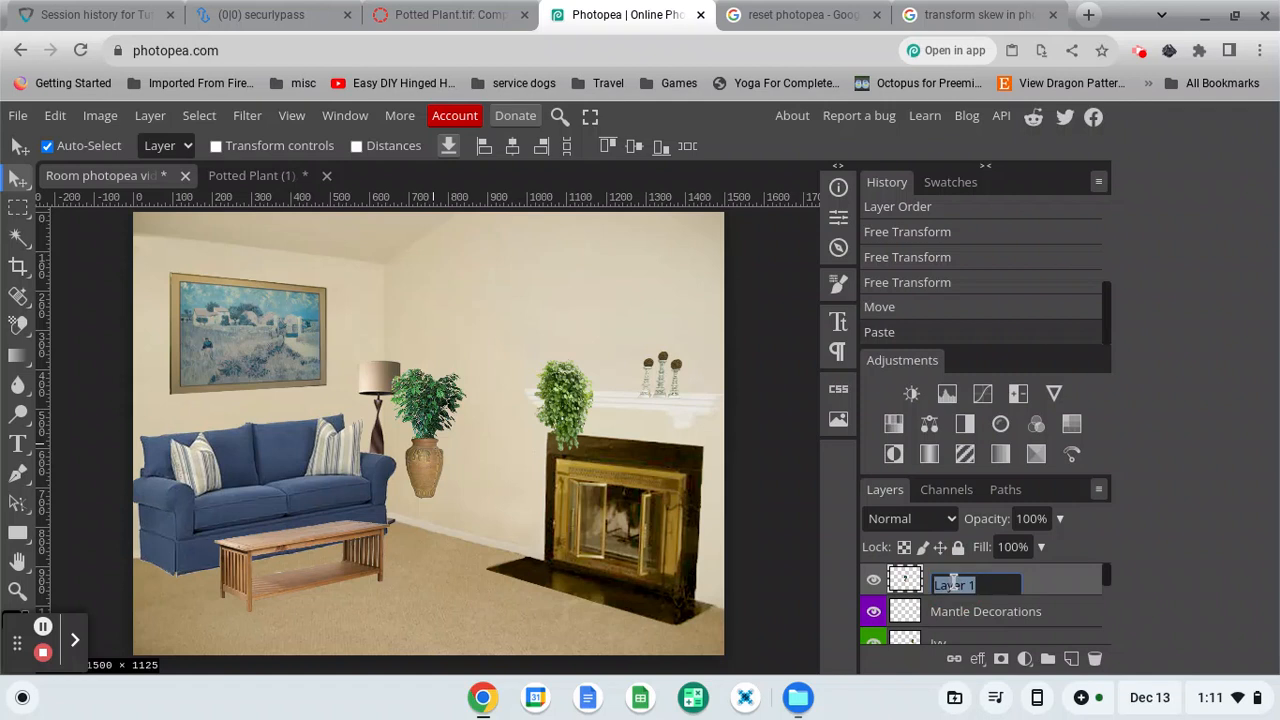
text(Potted Plant)
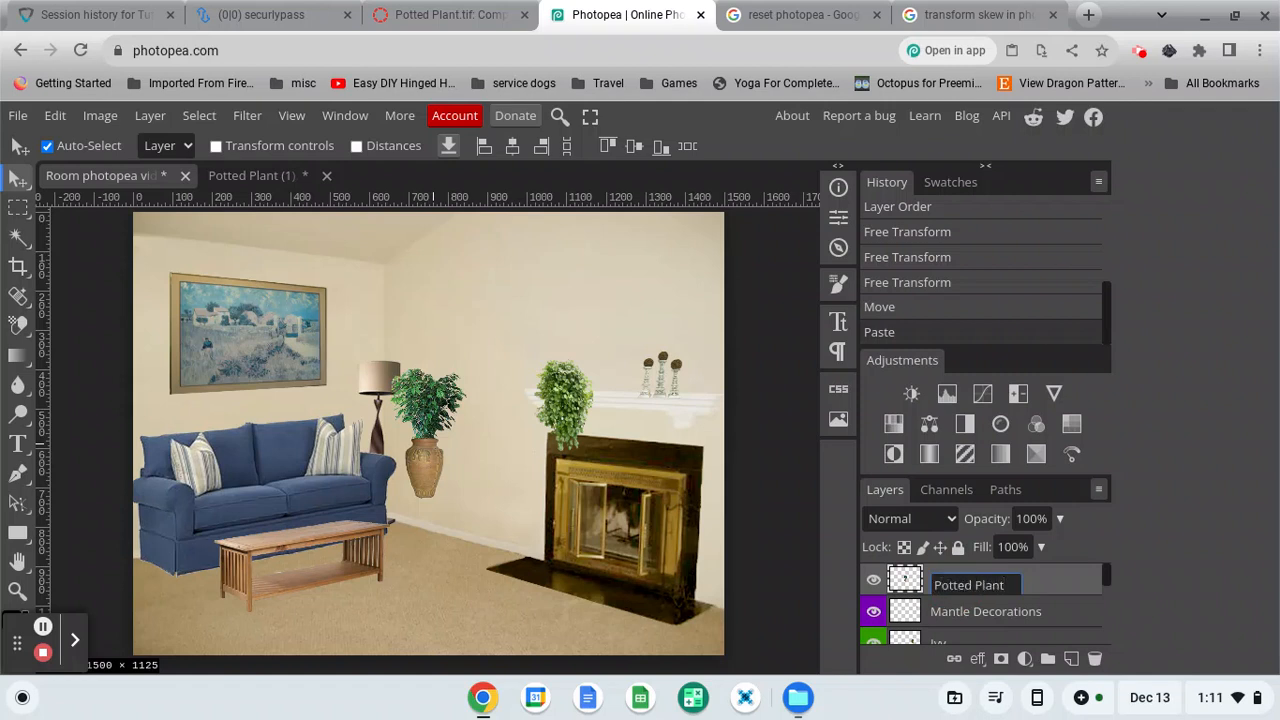
key(Return)
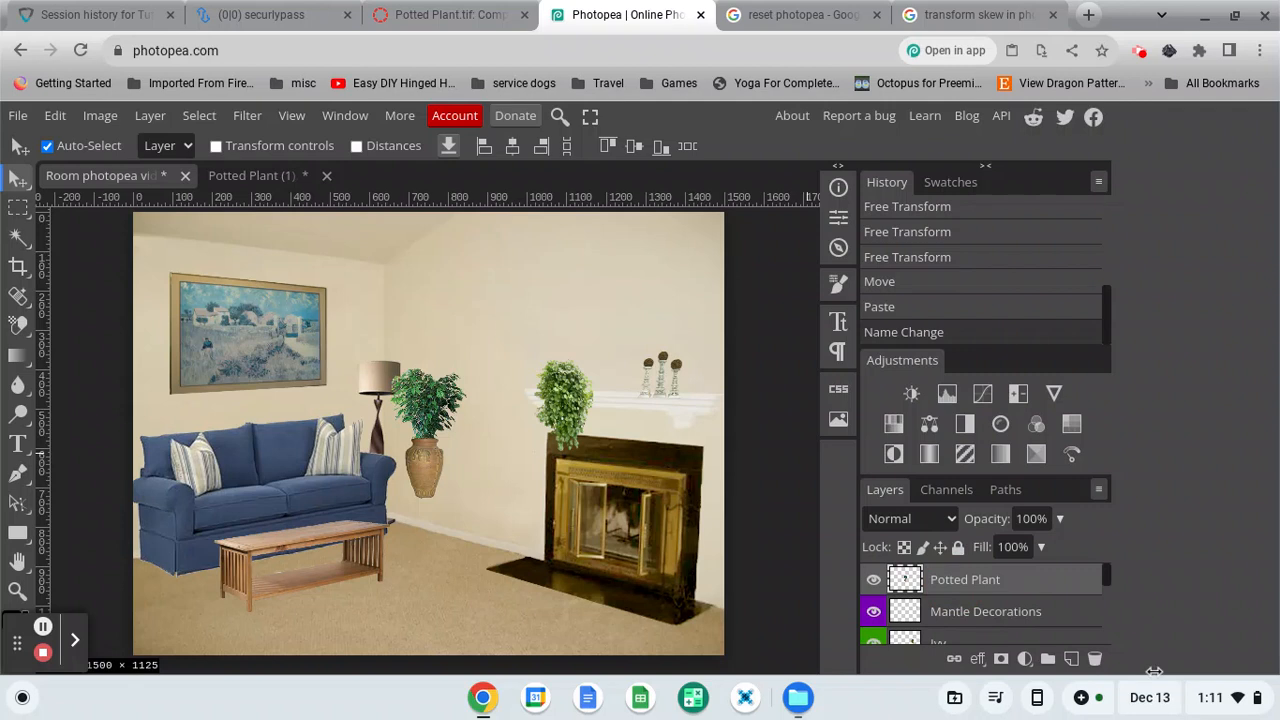
right_click(1040, 587)
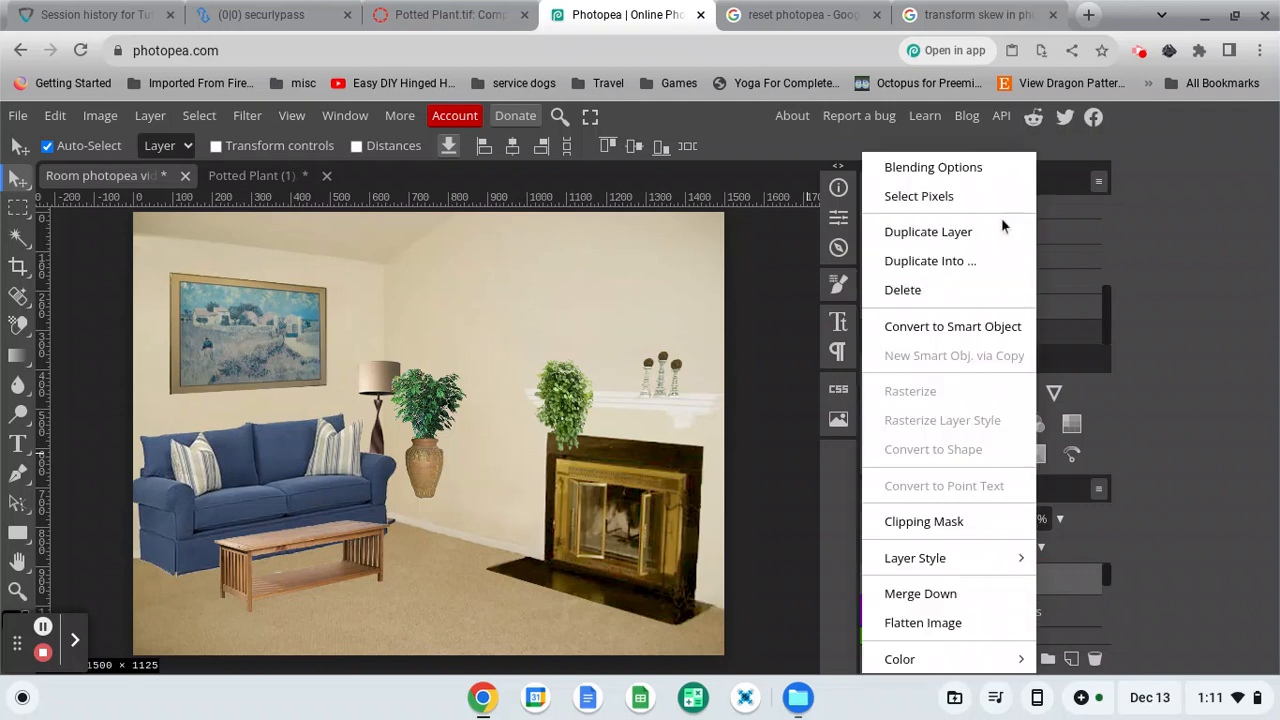
mouse_move(1020, 659)
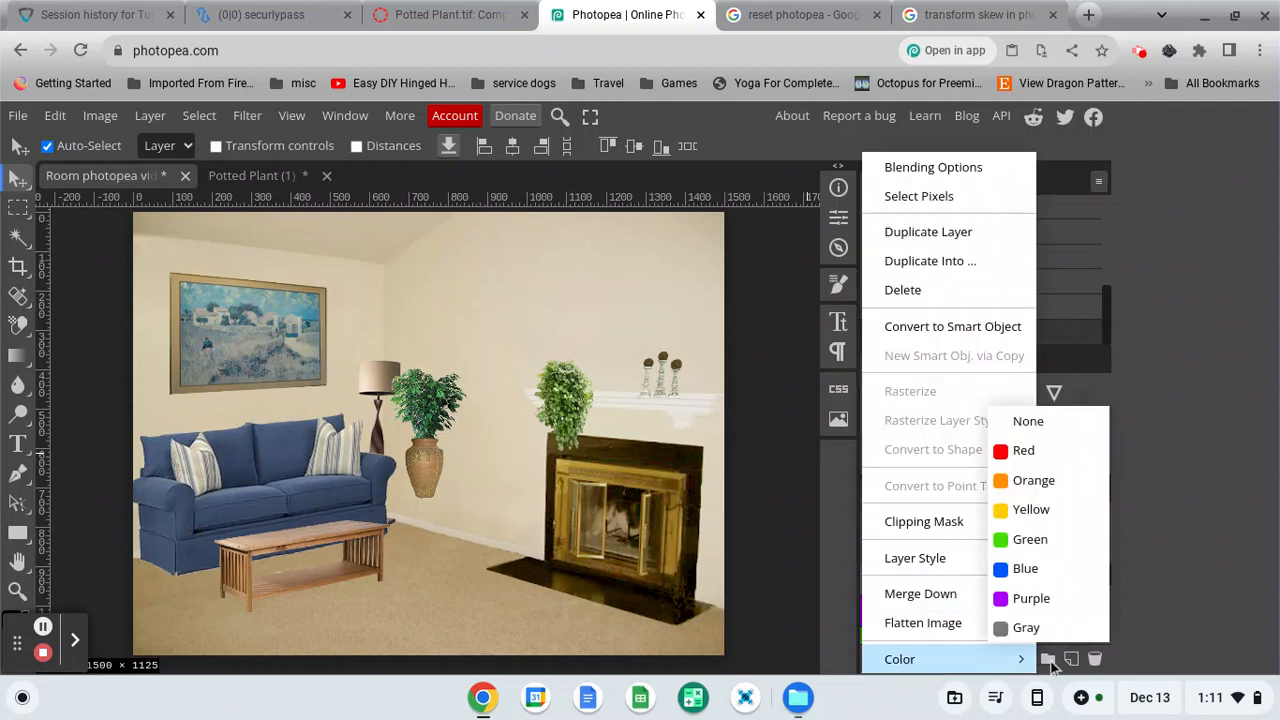
click(1047, 541)
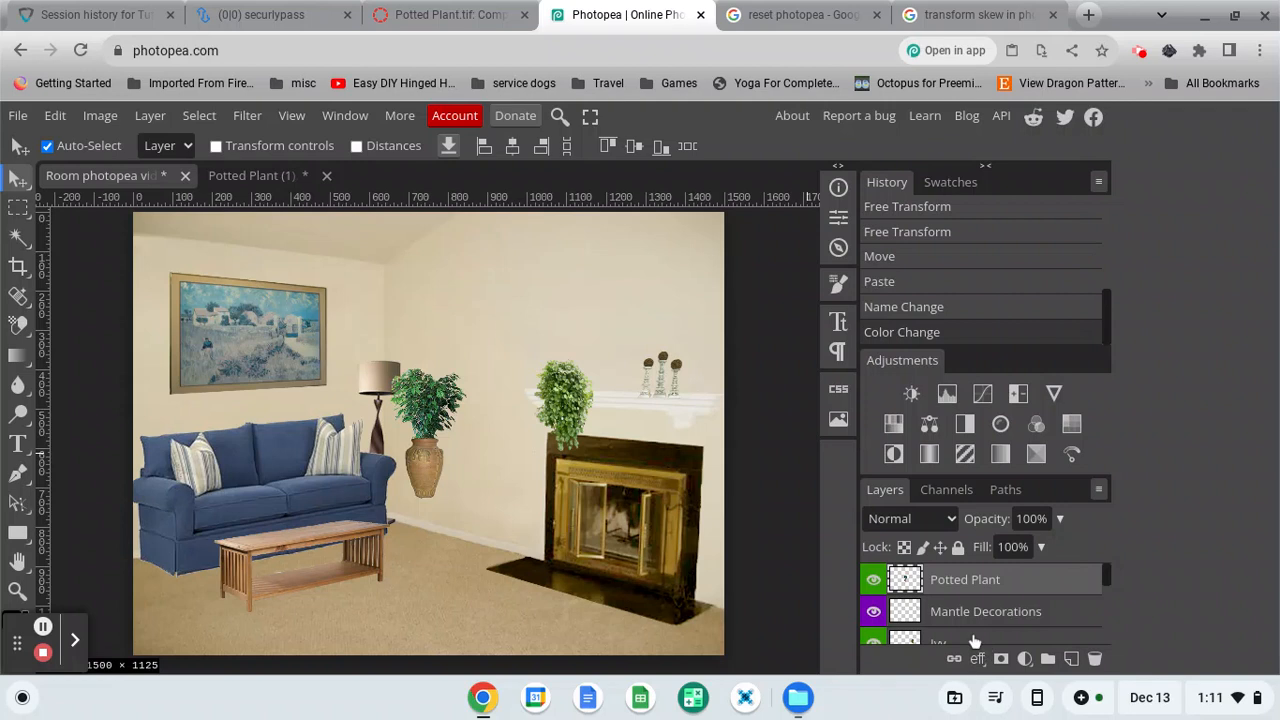
Add a raster mask to the Potted Plant layer and hide a horizontal band across the foliage with a size 15 brush.
click(18, 592)
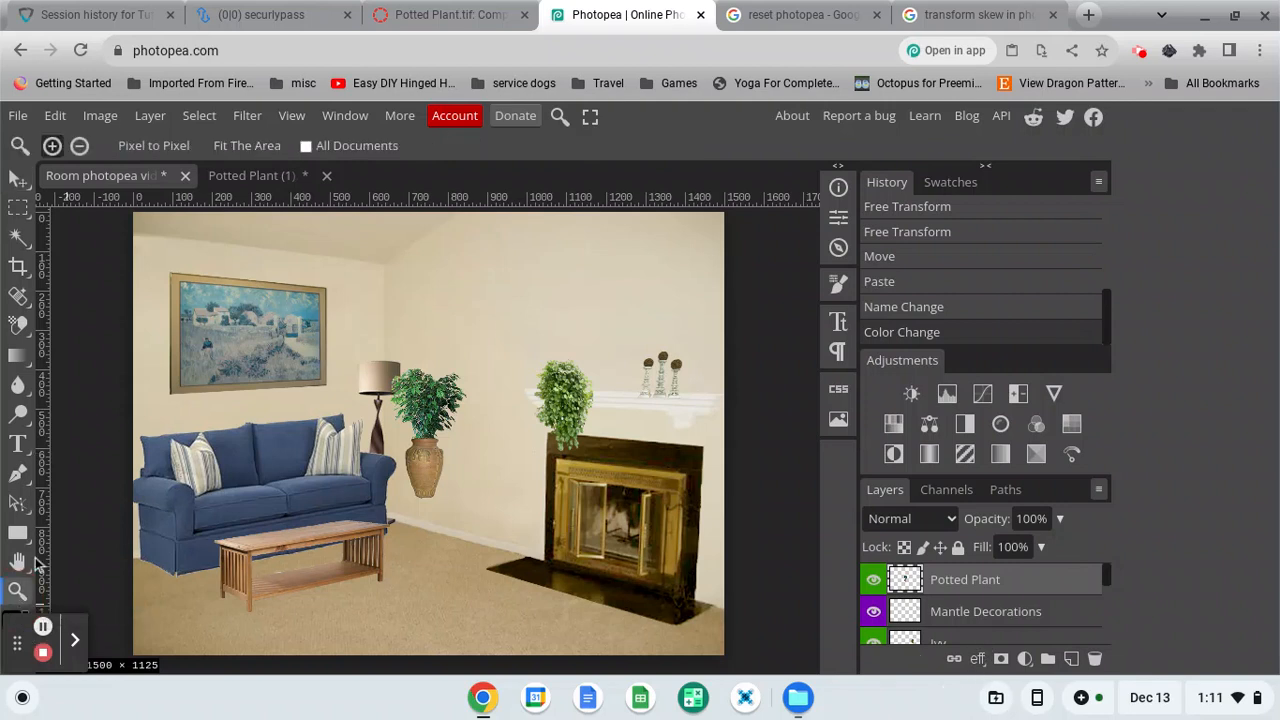
click(430, 425)
click(430, 425)
click(429, 423)
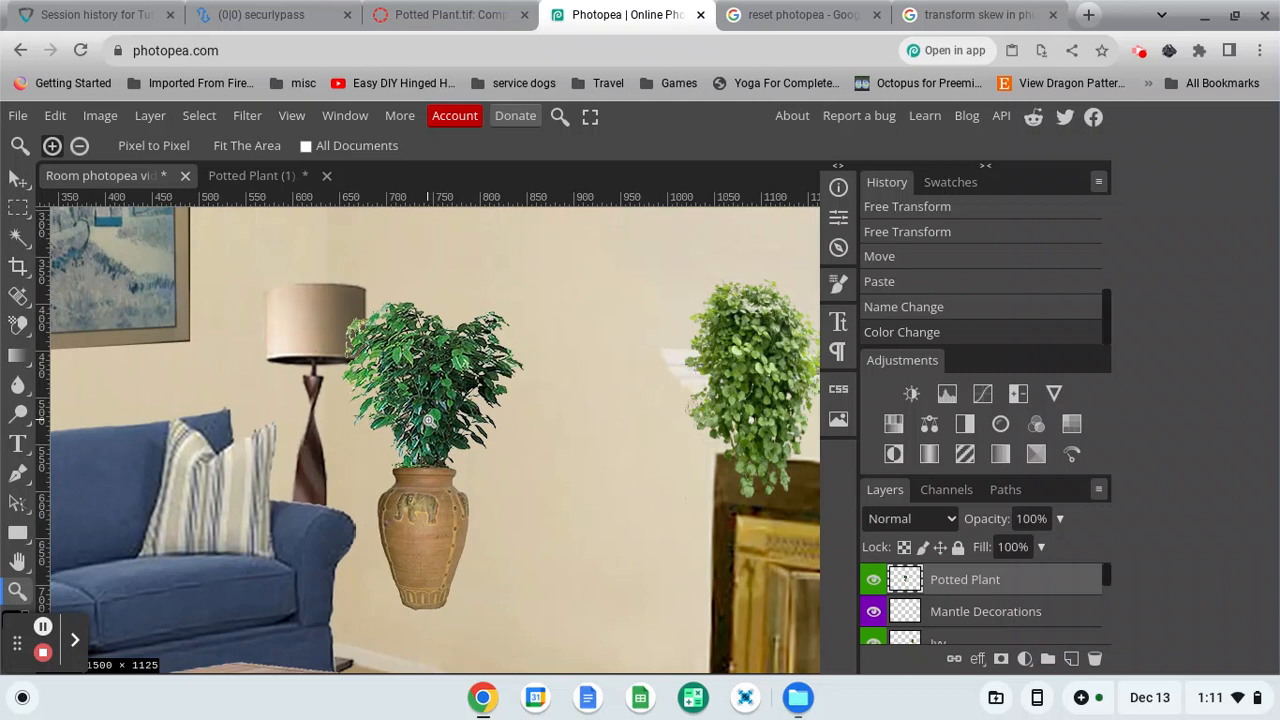
click(429, 422)
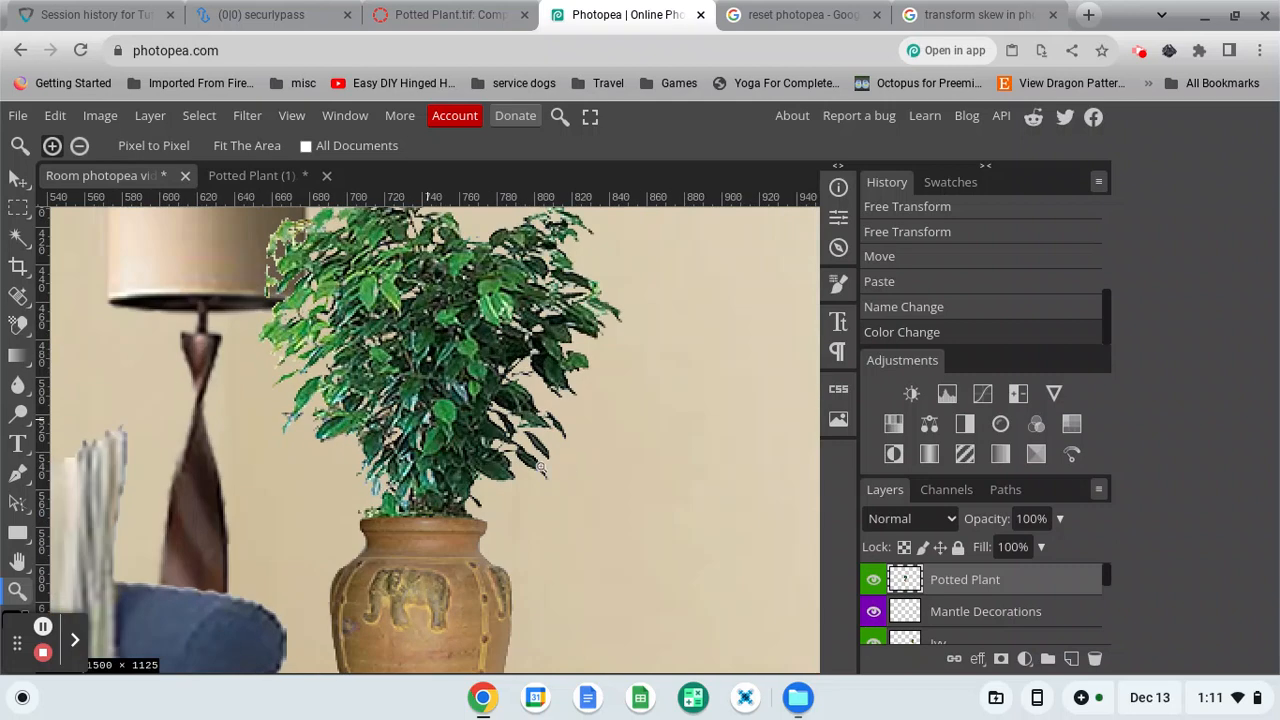
scroll(540, 467, up, 1)
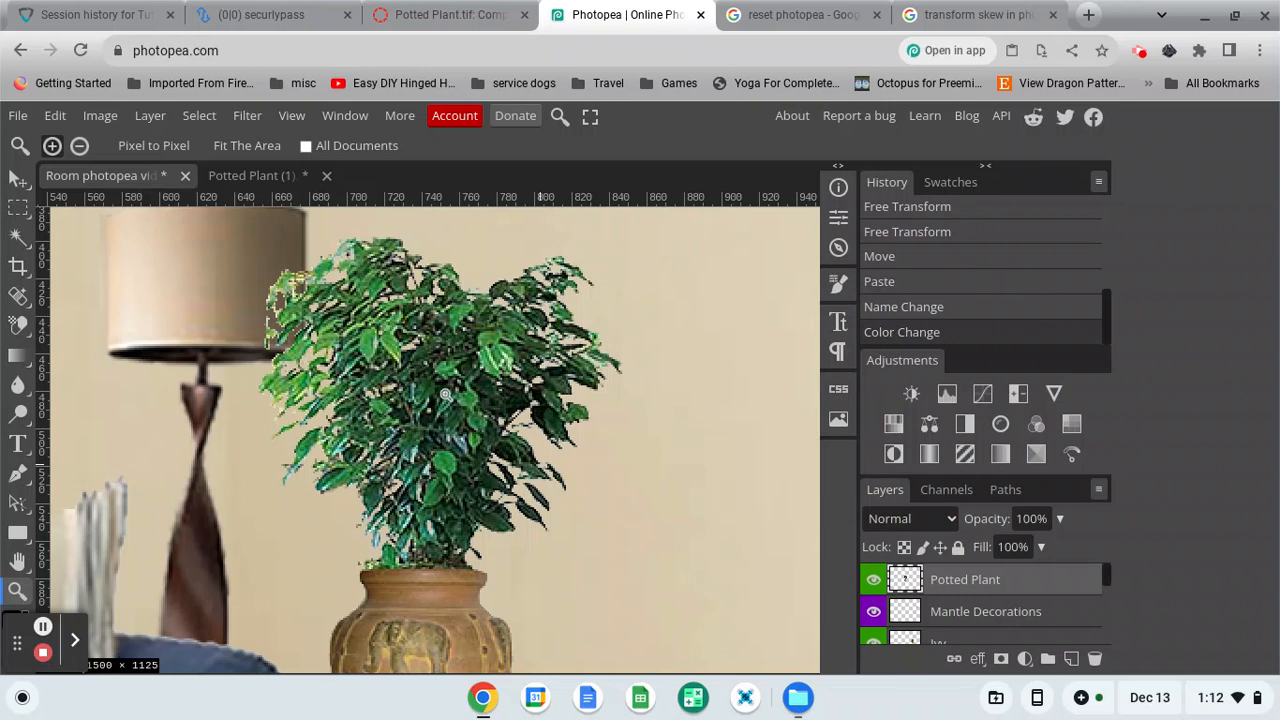
click(1001, 659)
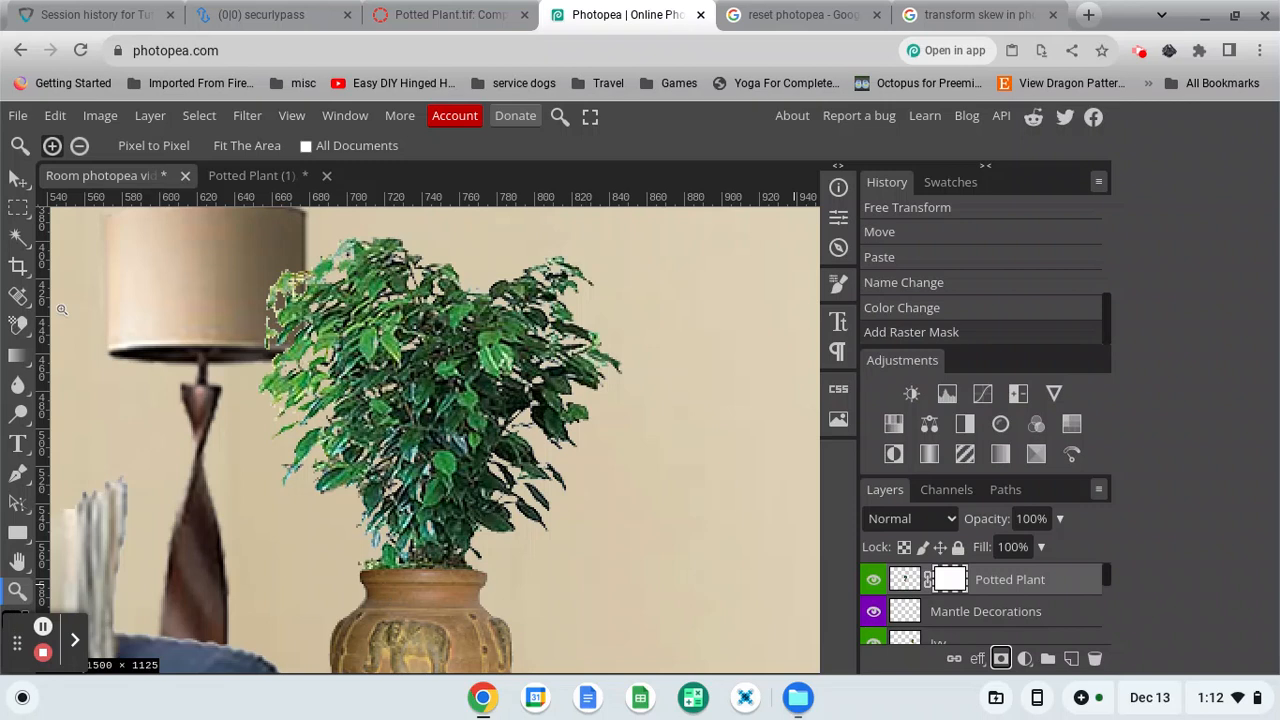
key(b)
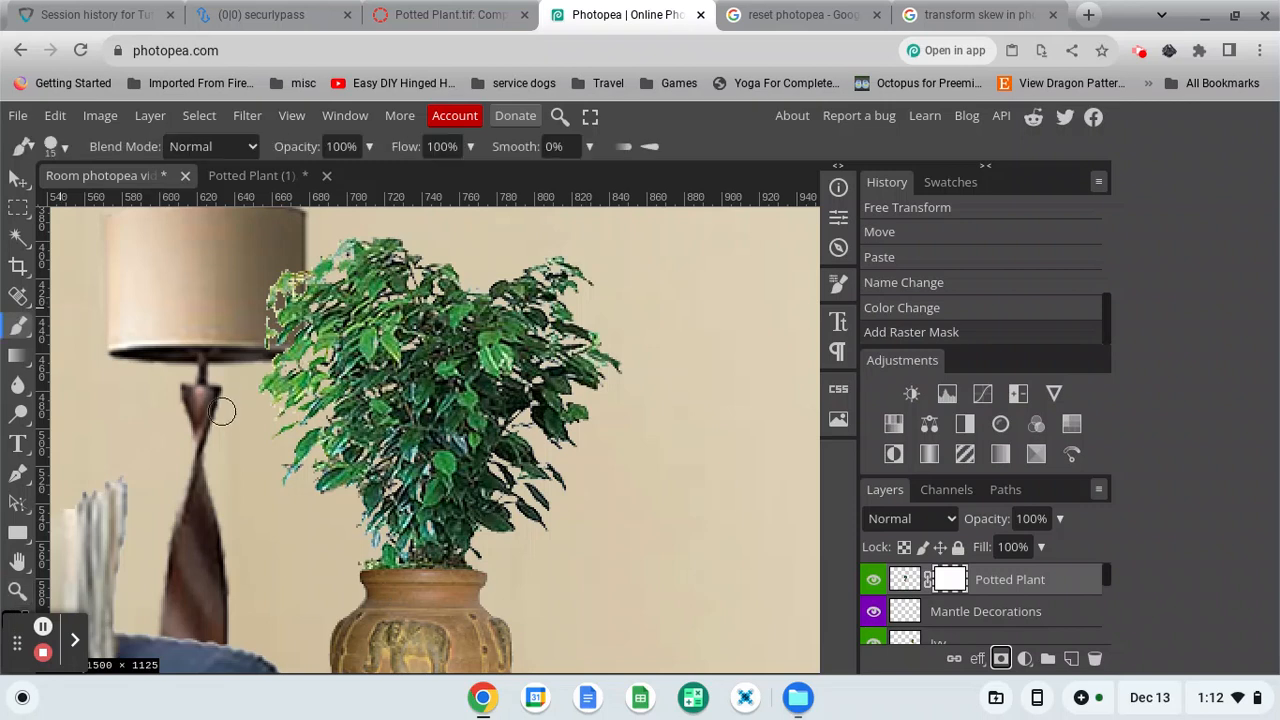
mouse_move(231, 425)
mouse_down()
mouse_move(601, 427)
mouse_move(307, 441)
mouse_move(428, 439)
mouse_move(370, 444)
mouse_move(298, 434)
mouse_move(532, 440)
mouse_move(357, 434)
mouse_up()
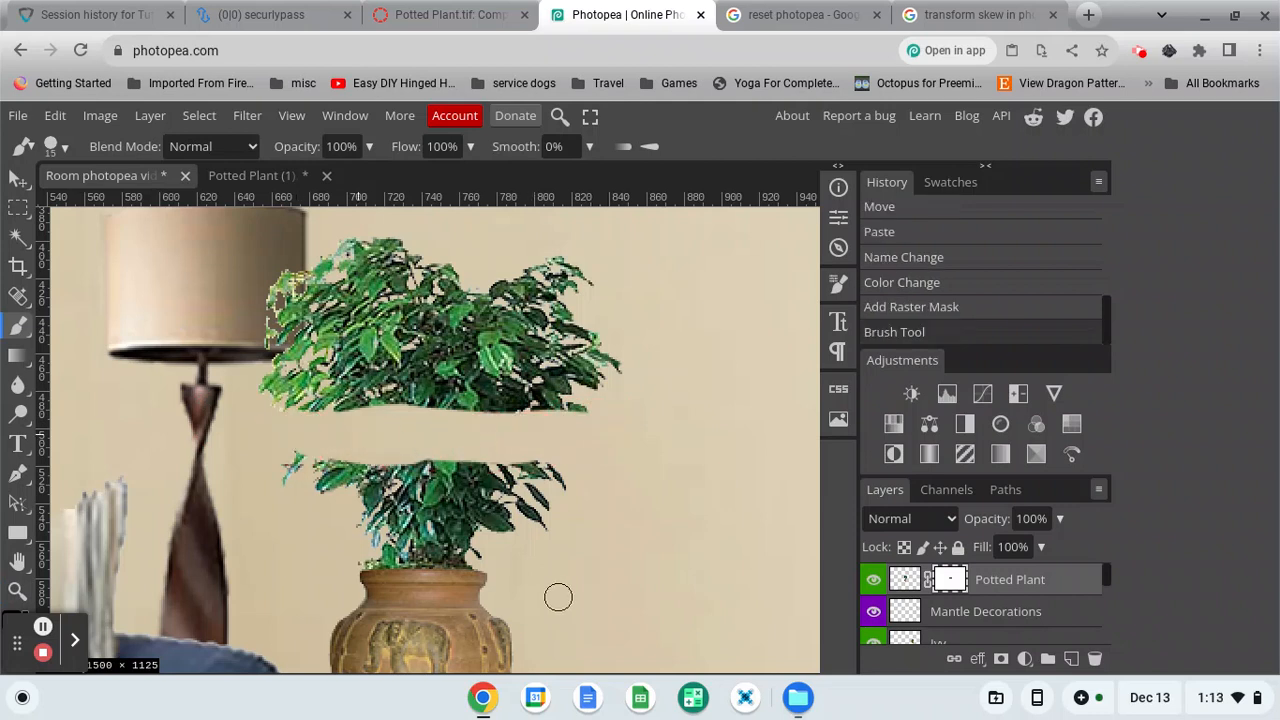
Hide a diagonal strip across the pot on the layer mask and paint it back in.
drag(447, 623, 249, 638)
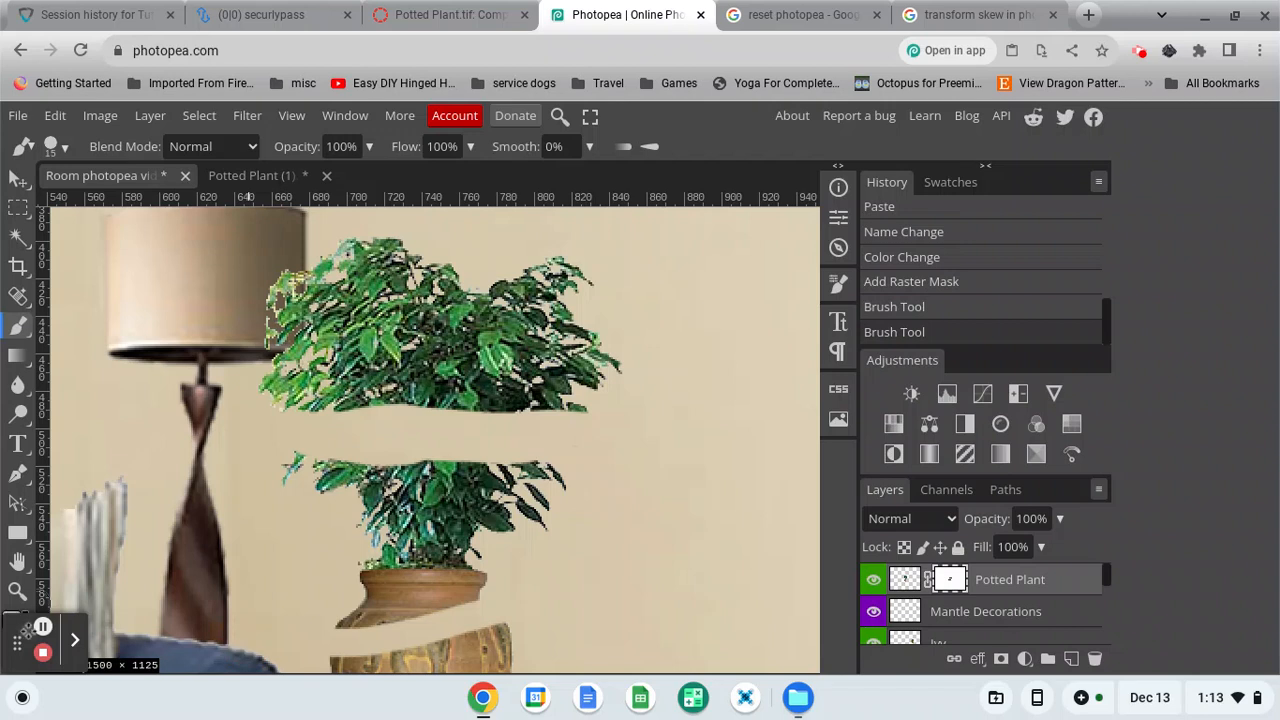
mouse_move(289, 654)
mouse_down()
mouse_move(463, 613)
mouse_move(489, 594)
mouse_move(500, 609)
mouse_move(470, 632)
mouse_move(357, 634)
mouse_move(329, 640)
mouse_move(335, 658)
mouse_move(540, 608)
mouse_up()
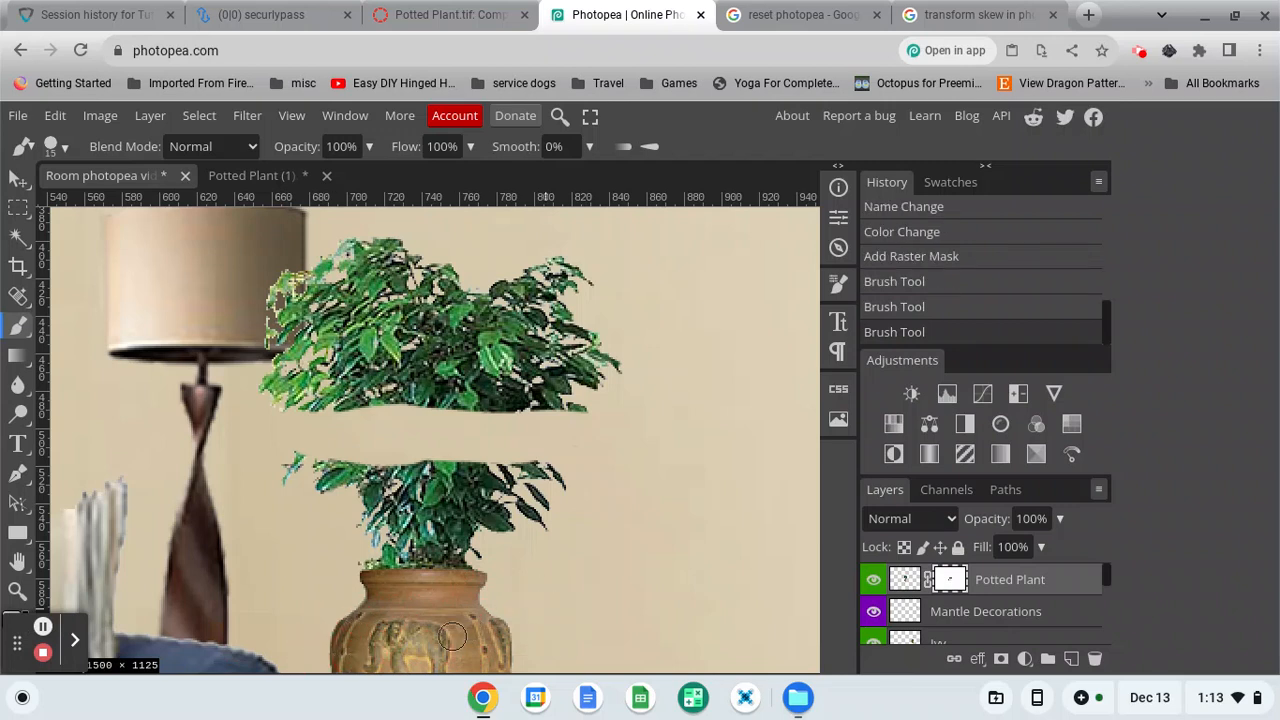
drag(463, 627, 371, 648)
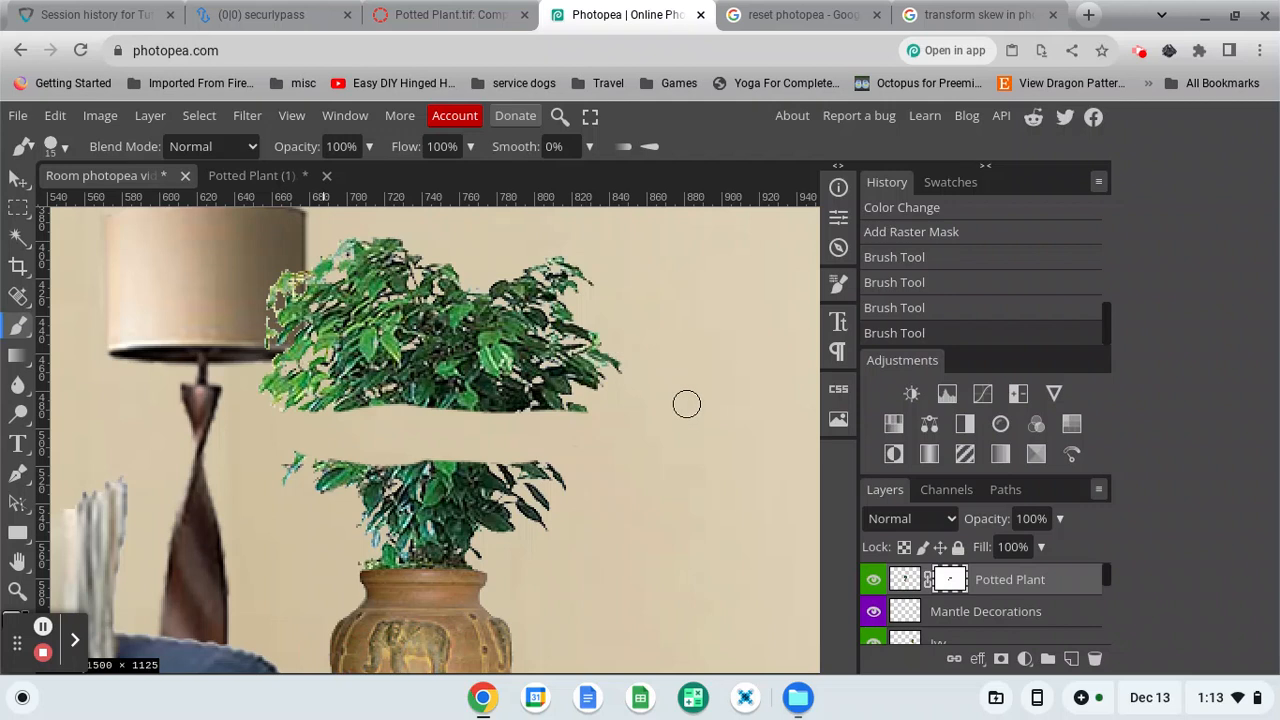
Mask out more of the foliage above the gap and just above the pot, painting the pot's rim back in.
click(608, 388)
mouse_move(603, 397)
mouse_down()
mouse_move(470, 412)
mouse_move(371, 447)
mouse_move(419, 470)
mouse_move(326, 454)
mouse_move(640, 447)
mouse_move(332, 425)
mouse_move(538, 394)
mouse_move(410, 426)
mouse_move(502, 414)
mouse_move(507, 391)
mouse_move(388, 393)
mouse_move(574, 370)
mouse_move(506, 415)
mouse_move(403, 393)
mouse_move(590, 378)
mouse_up()
key(x)
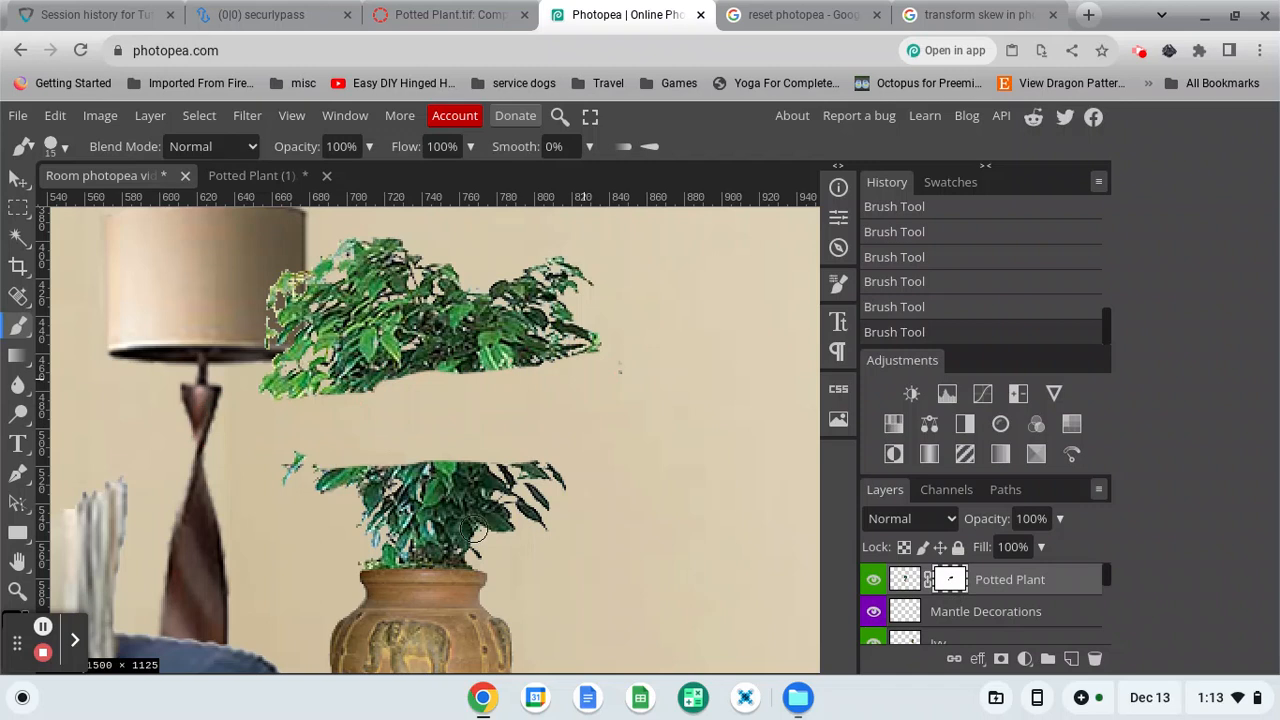
mouse_move(480, 551)
mouse_down()
mouse_move(425, 540)
mouse_move(357, 557)
mouse_move(445, 558)
mouse_up()
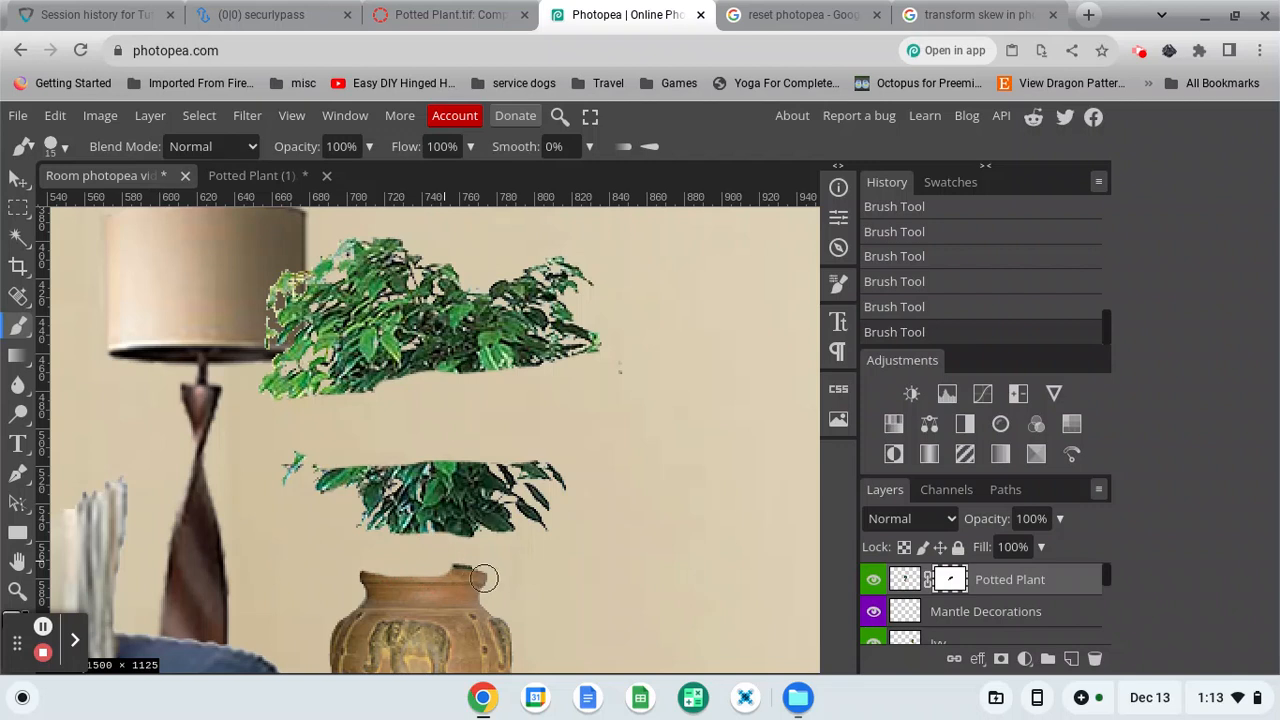
mouse_move(484, 578)
mouse_down()
mouse_move(340, 574)
mouse_move(514, 557)
mouse_move(567, 569)
mouse_up()
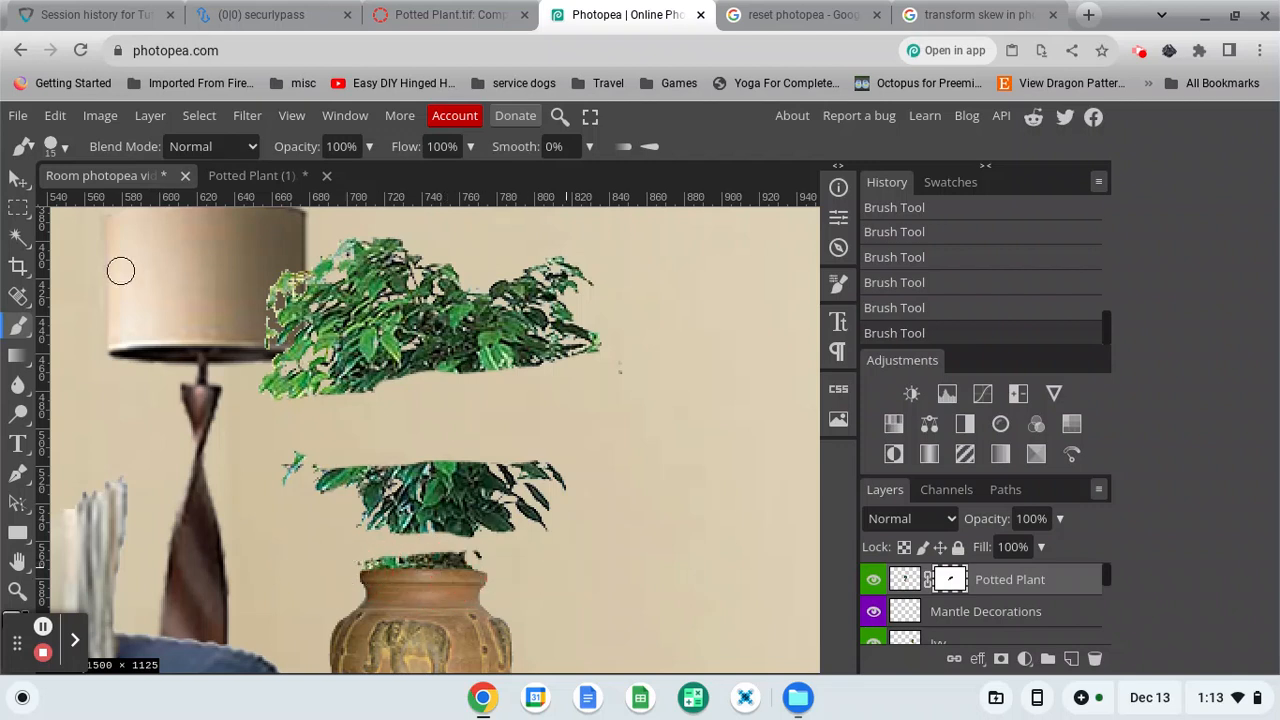
Outline the foliage down to the pot's rim with a closed Polygonal Lasso selection.
click(27, 215)
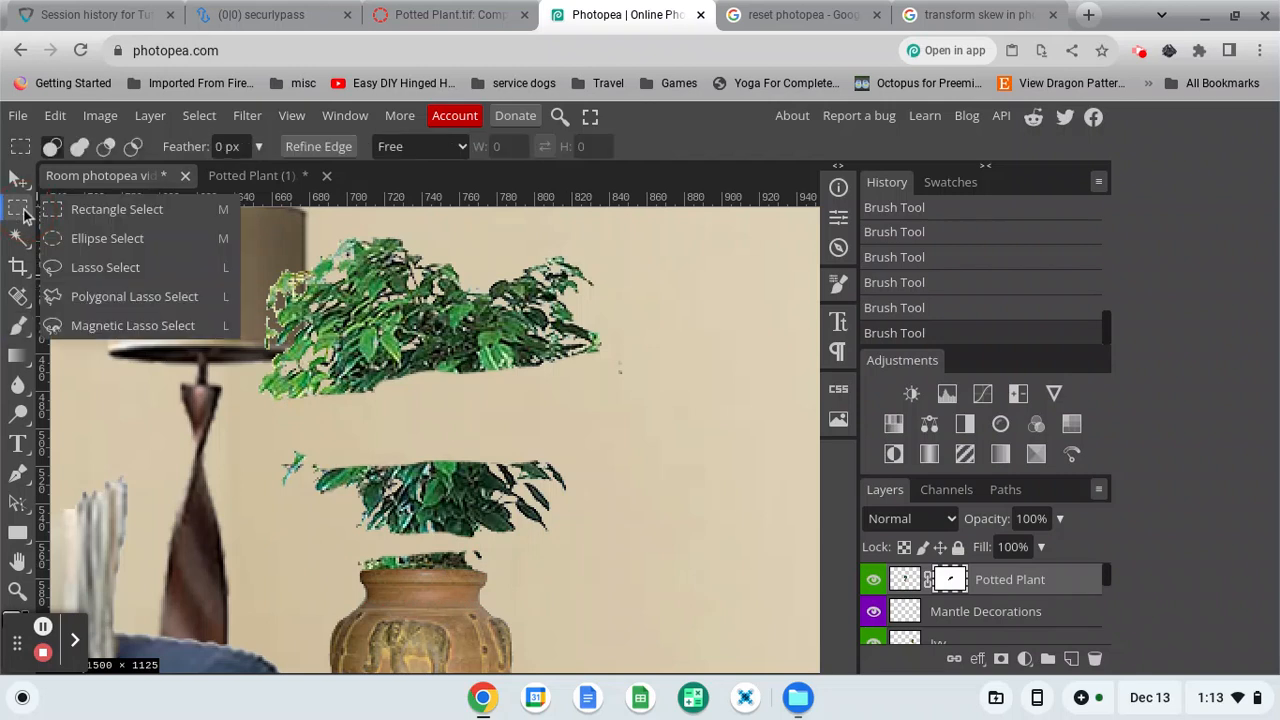
click(110, 297)
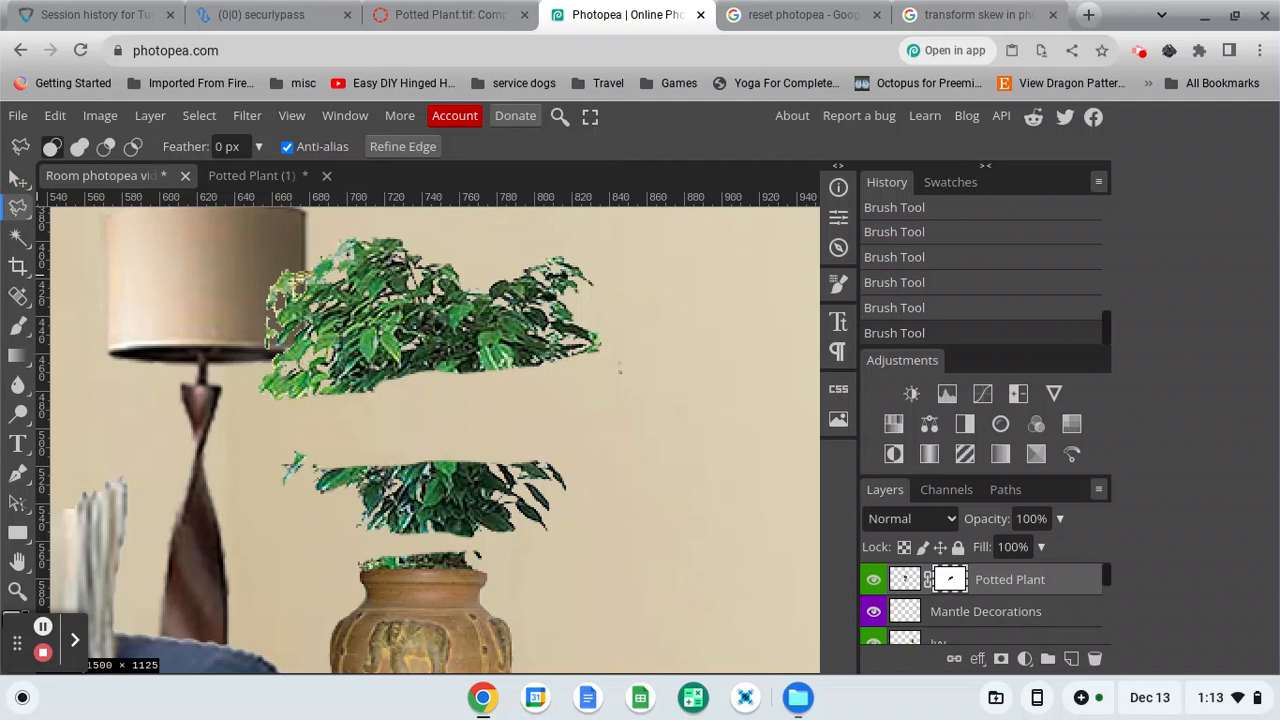
click(364, 567)
click(540, 574)
click(695, 390)
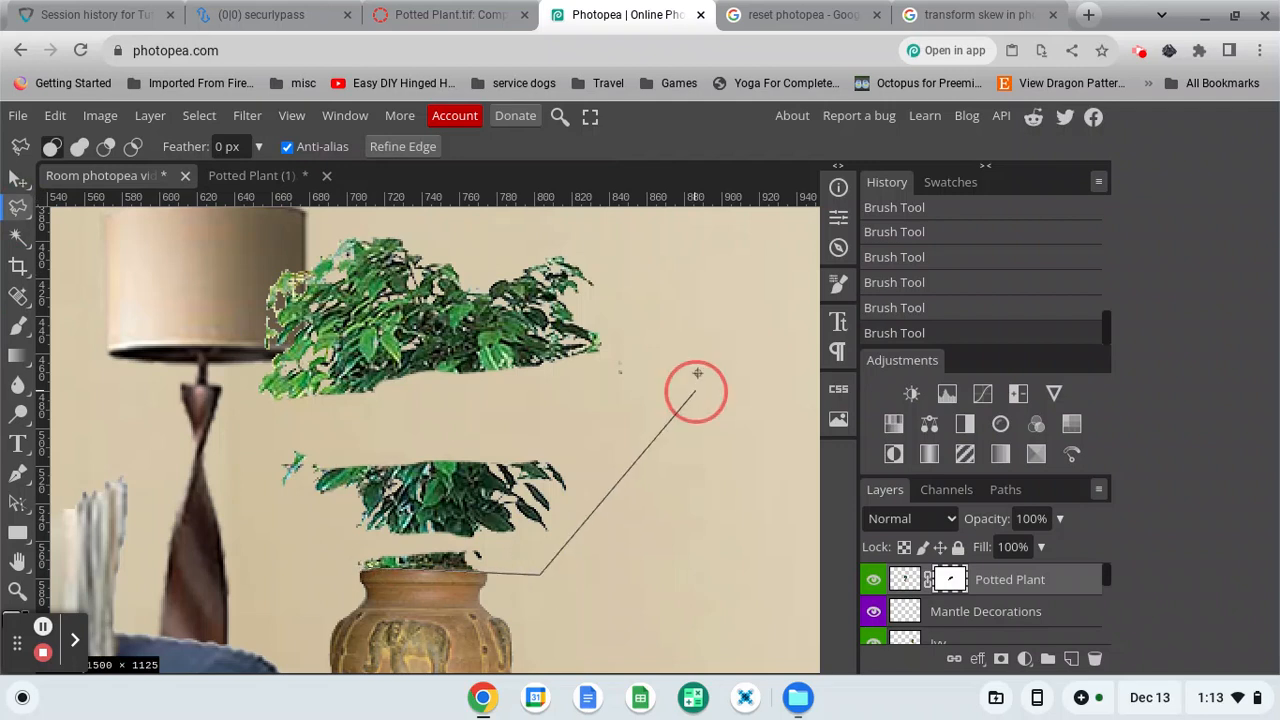
click(634, 248)
click(405, 218)
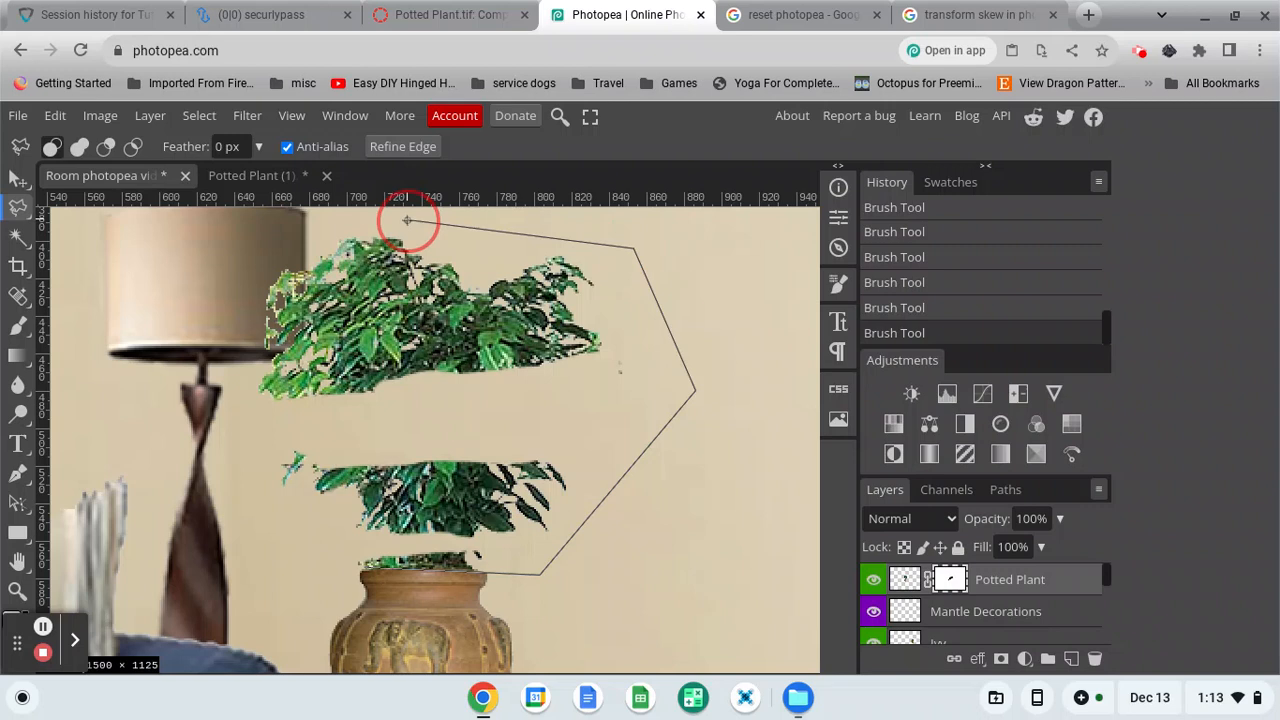
click(175, 270)
click(212, 518)
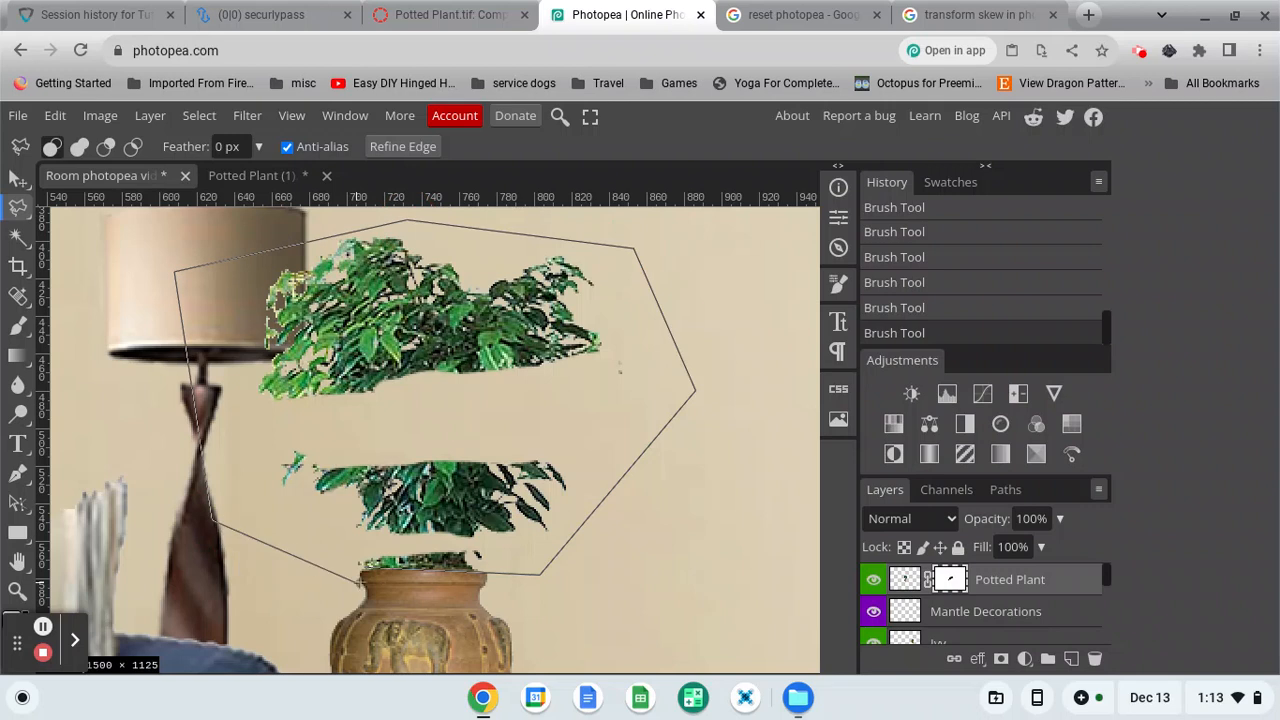
double_click(368, 564)
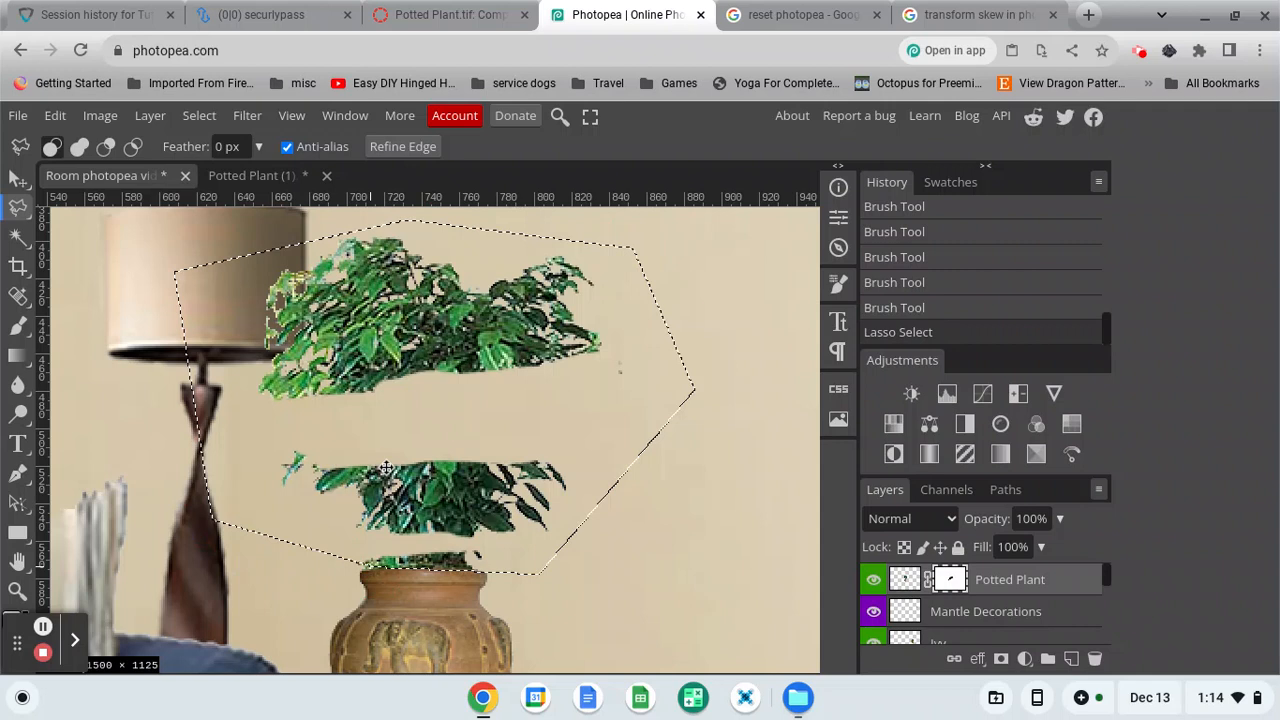
Hide all the foliage inside the selection on the layer mask, enlarging the brush to size 80, and deselect.
key(b)
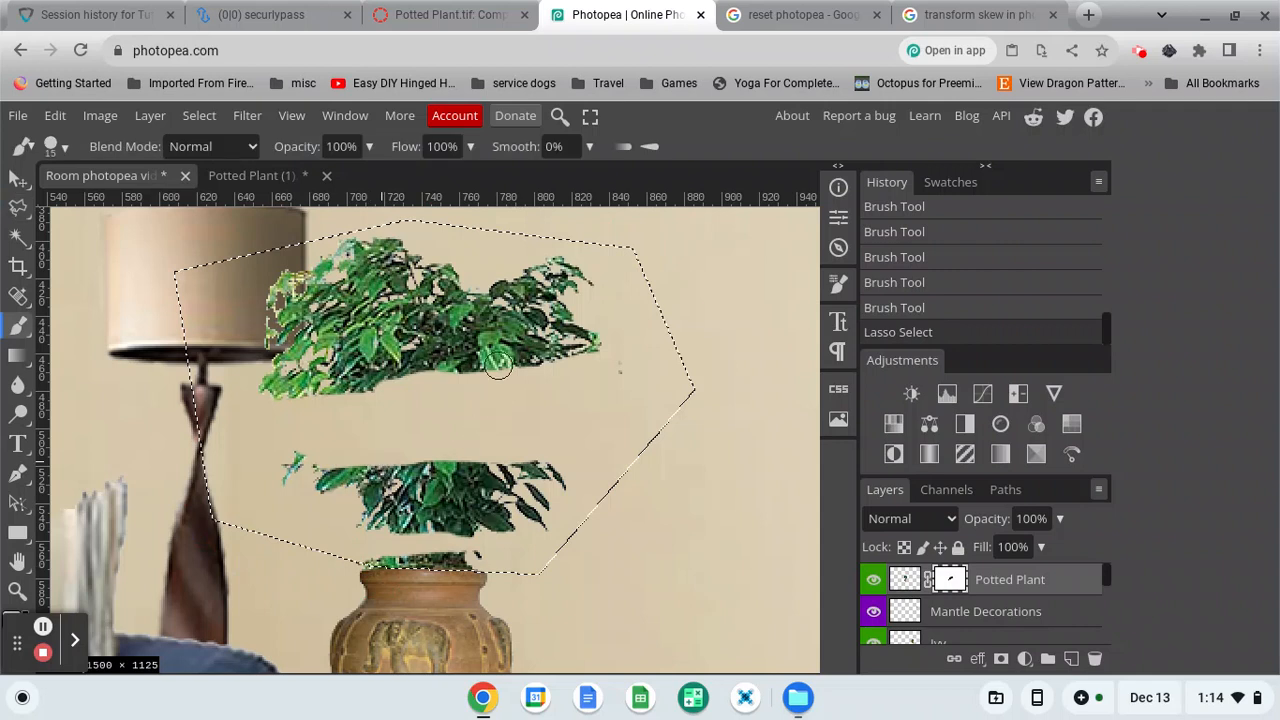
mouse_move(378, 370)
mouse_down()
mouse_move(543, 370)
mouse_move(360, 395)
mouse_move(173, 387)
mouse_move(430, 365)
mouse_move(239, 388)
mouse_move(347, 380)
mouse_move(267, 401)
mouse_move(329, 397)
mouse_up()
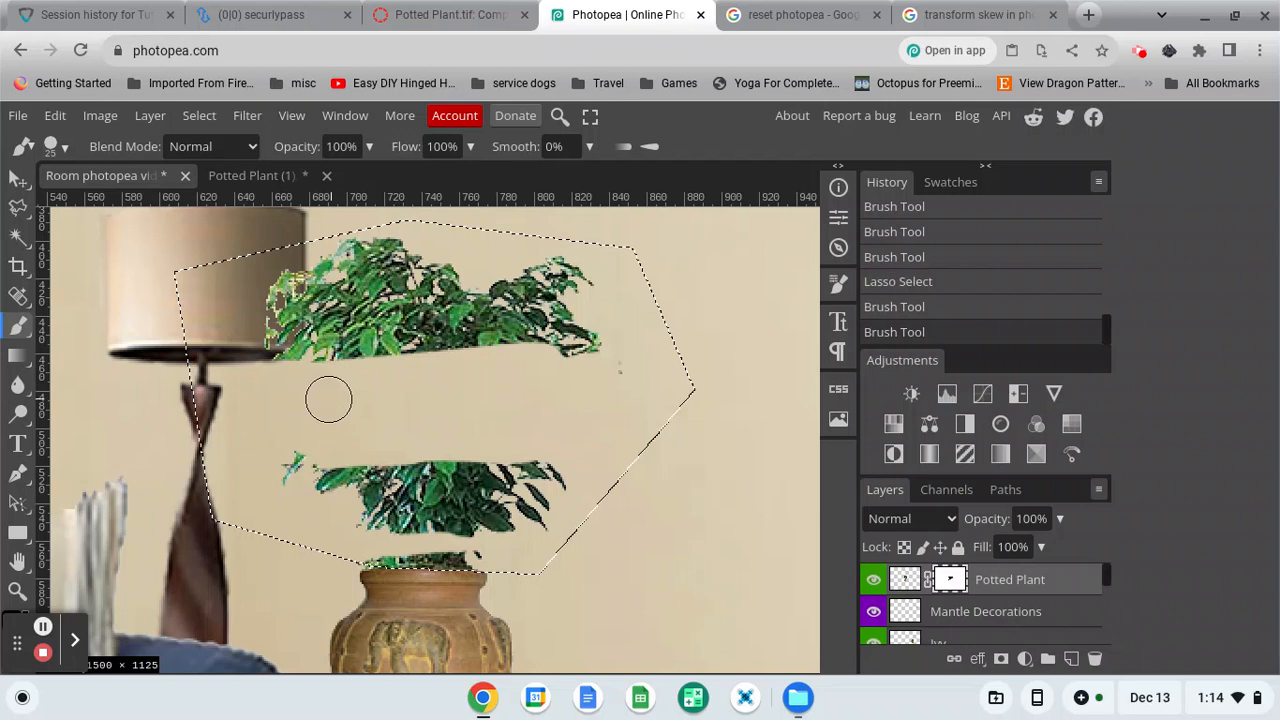
key(bracketright)
key(bracketright)
key(bracketright)
key(bracketright)
key(bracketright)
key(bracketright)
mouse_move(286, 468)
mouse_down()
mouse_move(362, 519)
mouse_move(630, 500)
mouse_move(429, 374)
mouse_move(295, 364)
mouse_move(338, 523)
mouse_move(518, 523)
mouse_move(607, 485)
mouse_move(560, 363)
mouse_move(343, 342)
mouse_move(232, 354)
mouse_move(330, 304)
mouse_move(620, 288)
mouse_move(496, 272)
mouse_move(294, 277)
mouse_move(317, 408)
mouse_move(544, 428)
mouse_up()
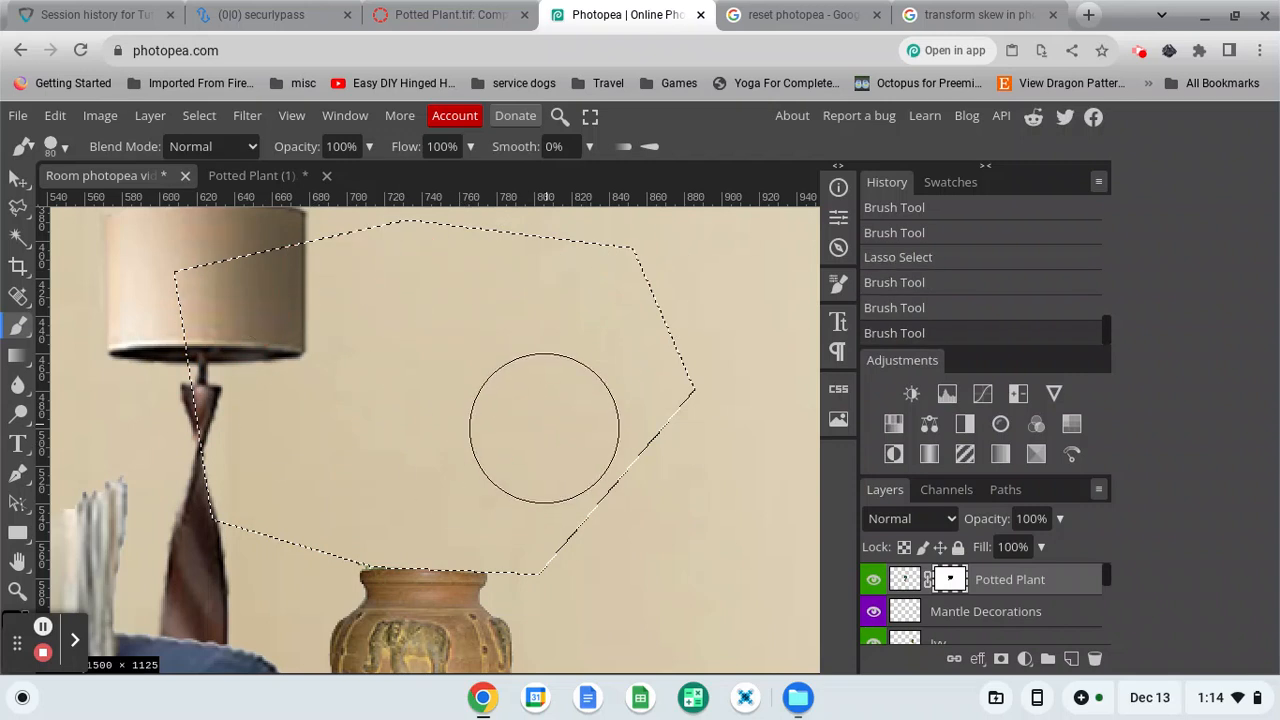
key(ctrl+d)
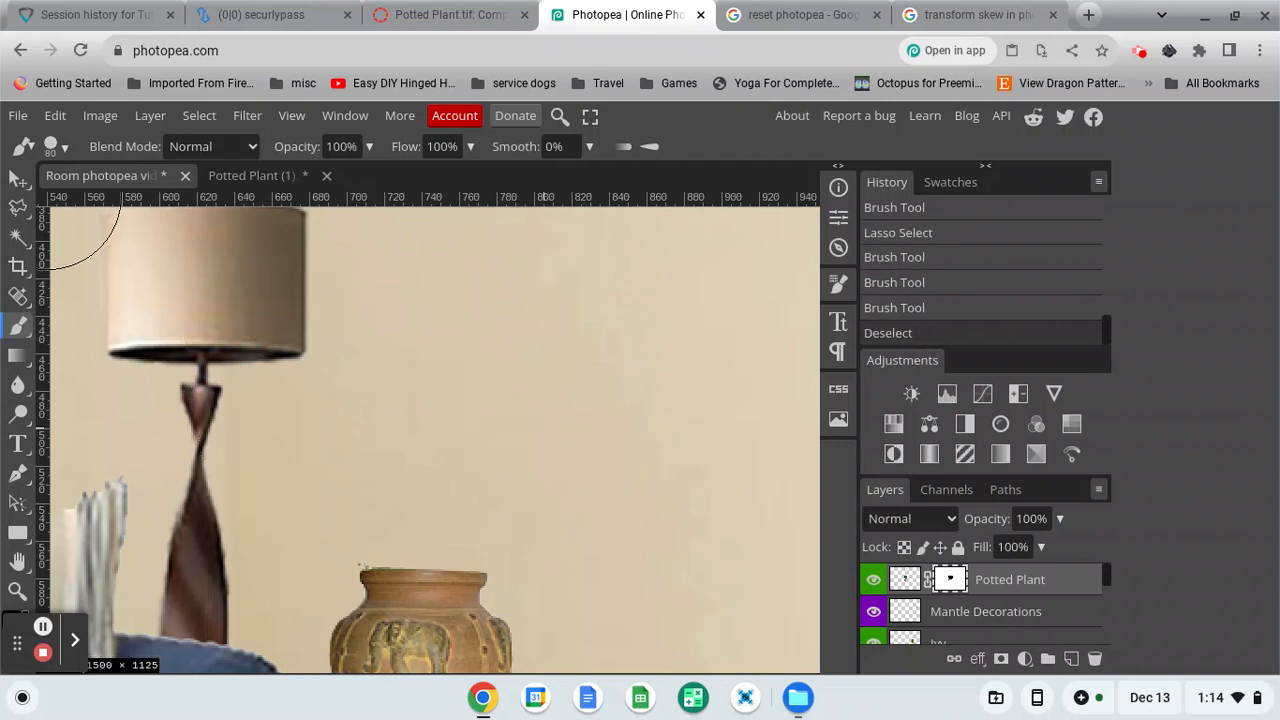
click(20, 182)
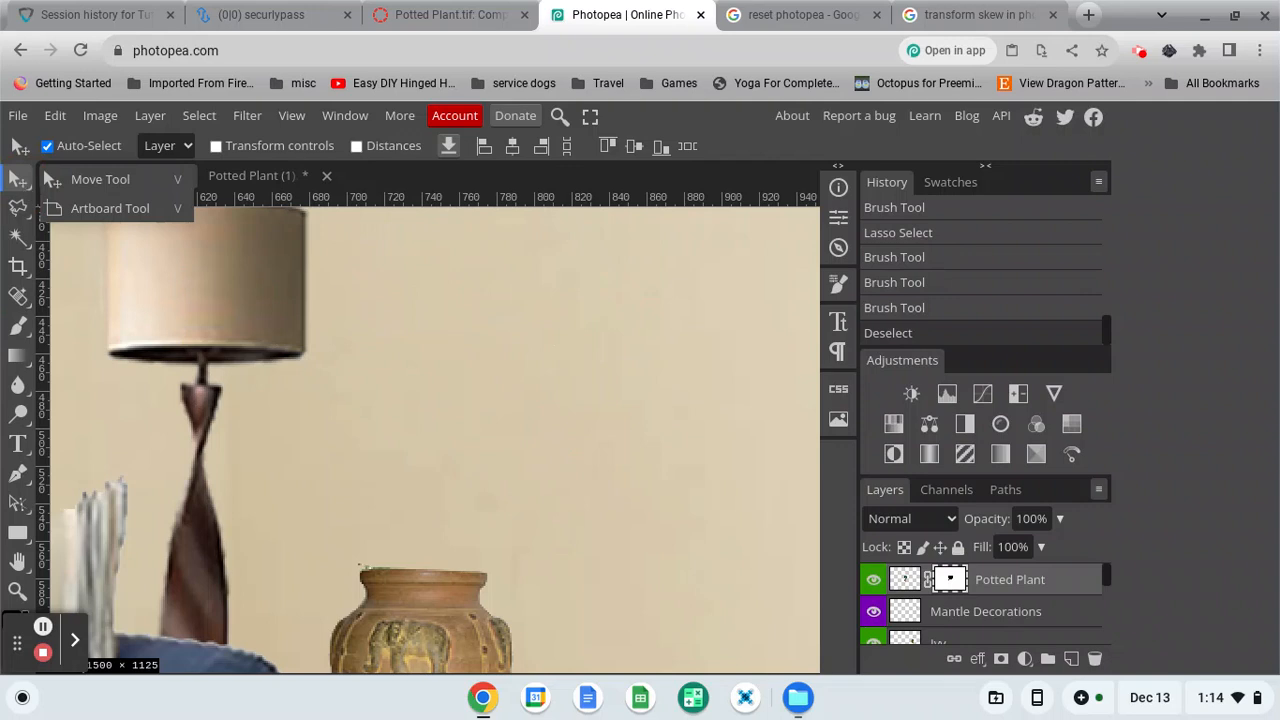
click(87, 180)
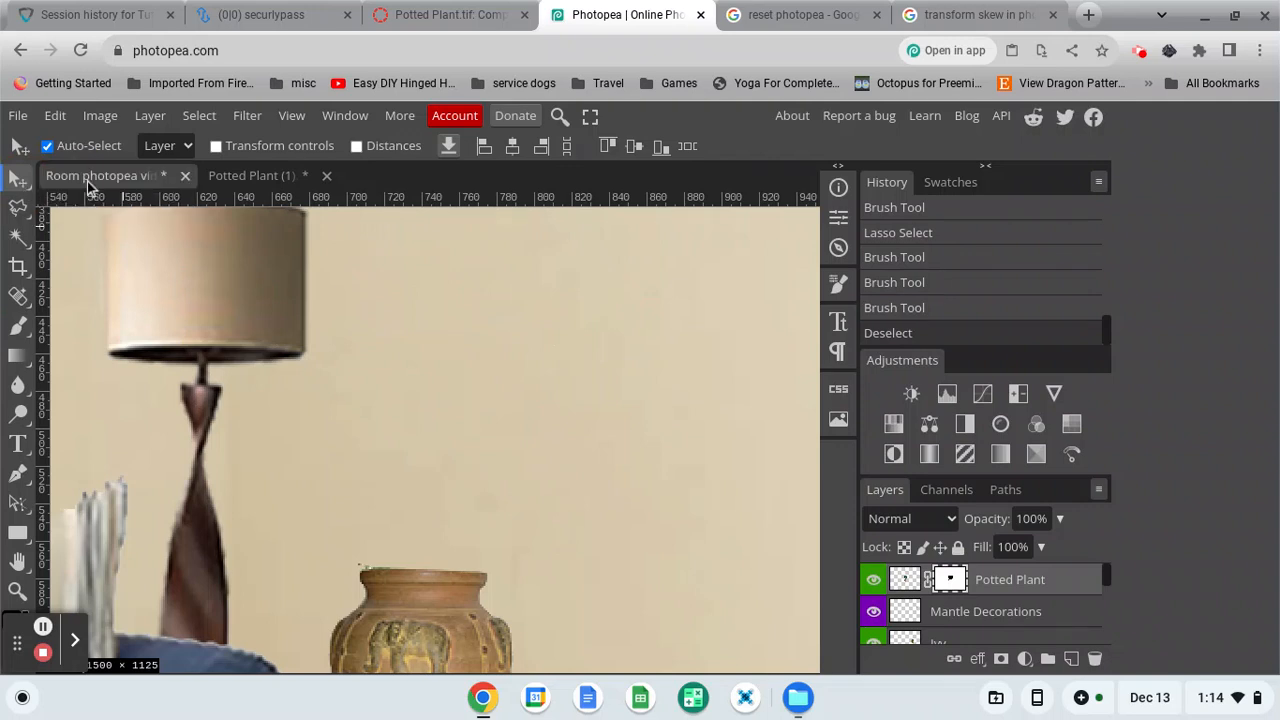
Move the pot onto the end of the hearth in front of the fireplace and save the room document.
key(ctrl+0)
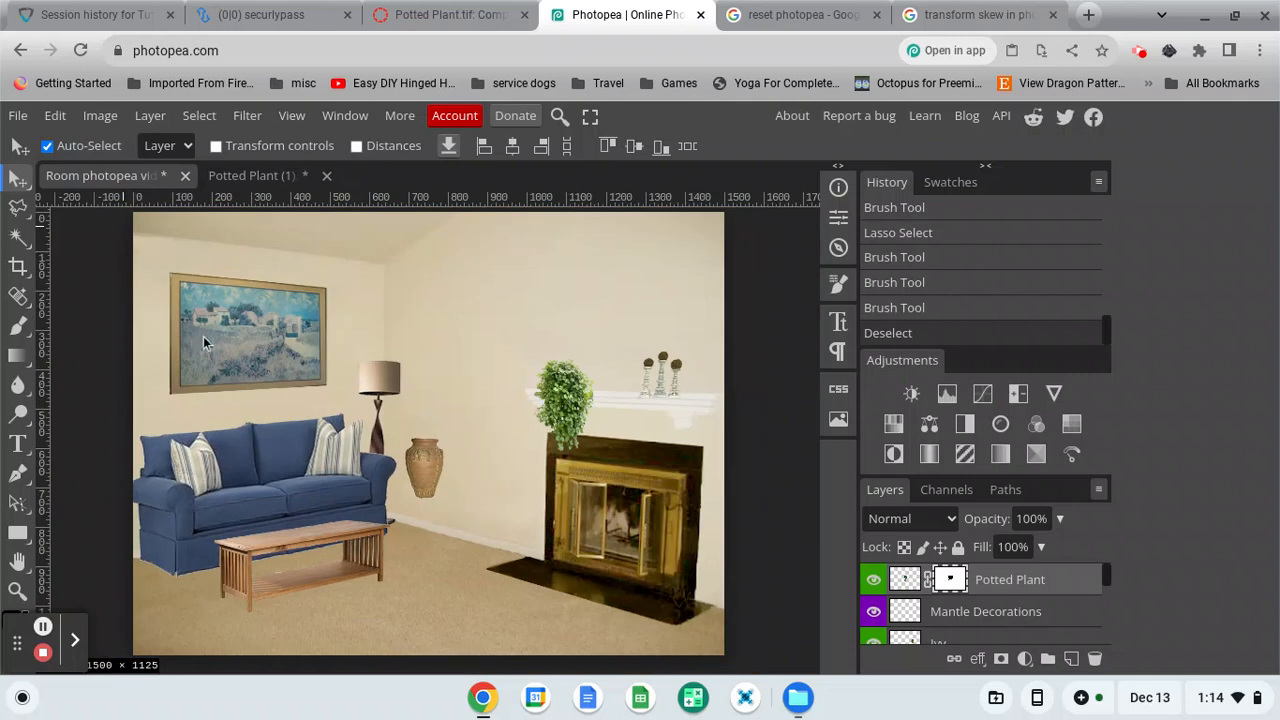
drag(421, 458, 676, 595)
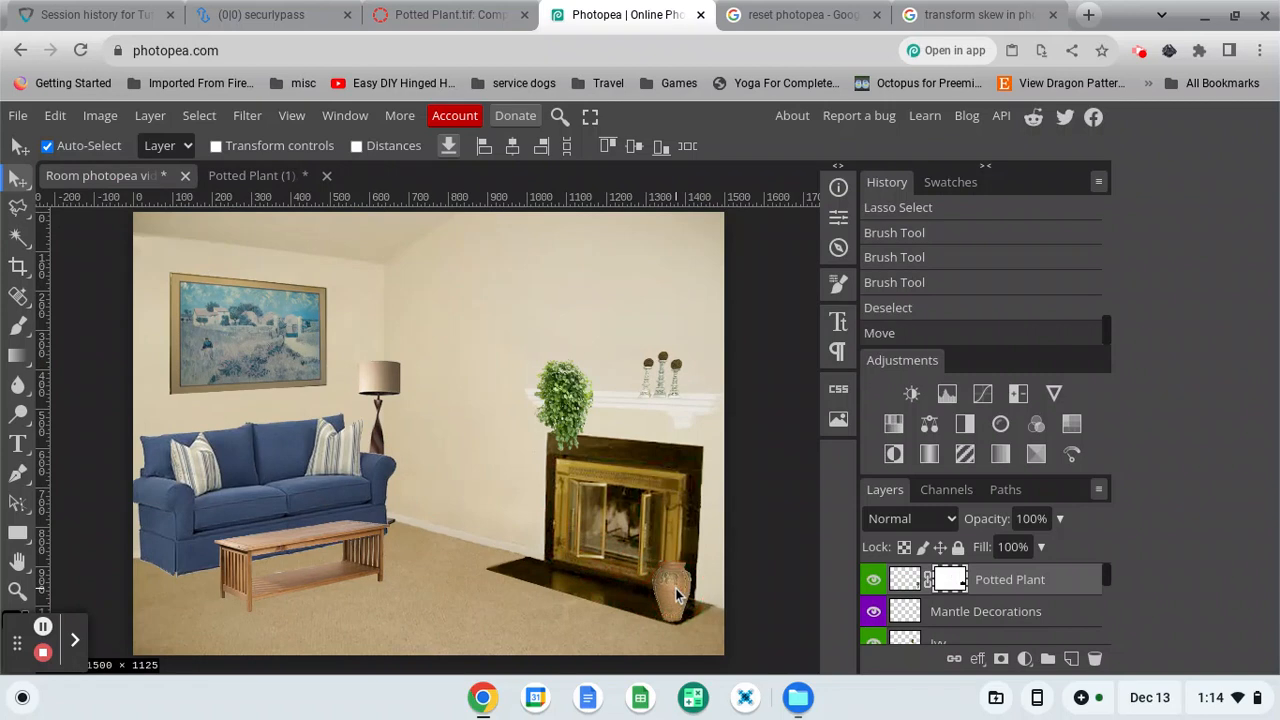
key(ctrl+s)
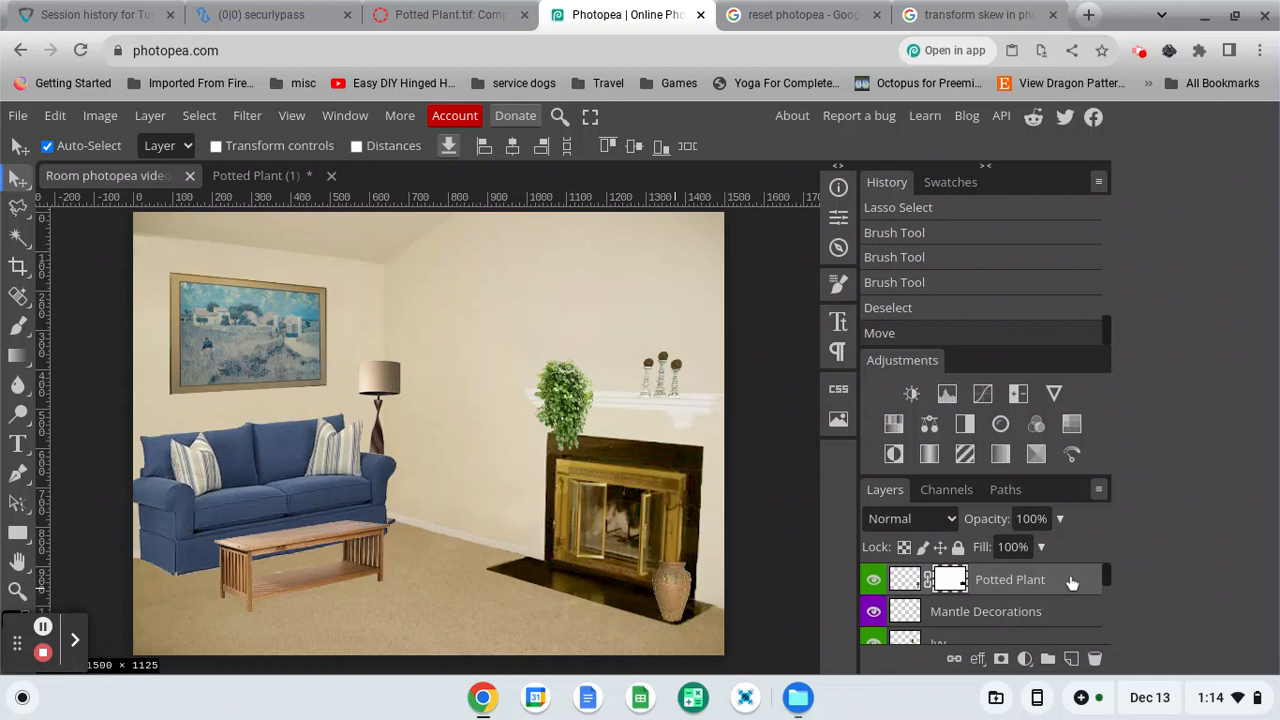
Set the opacity of the Mantle Decorations layer to 85%.
click(1014, 619)
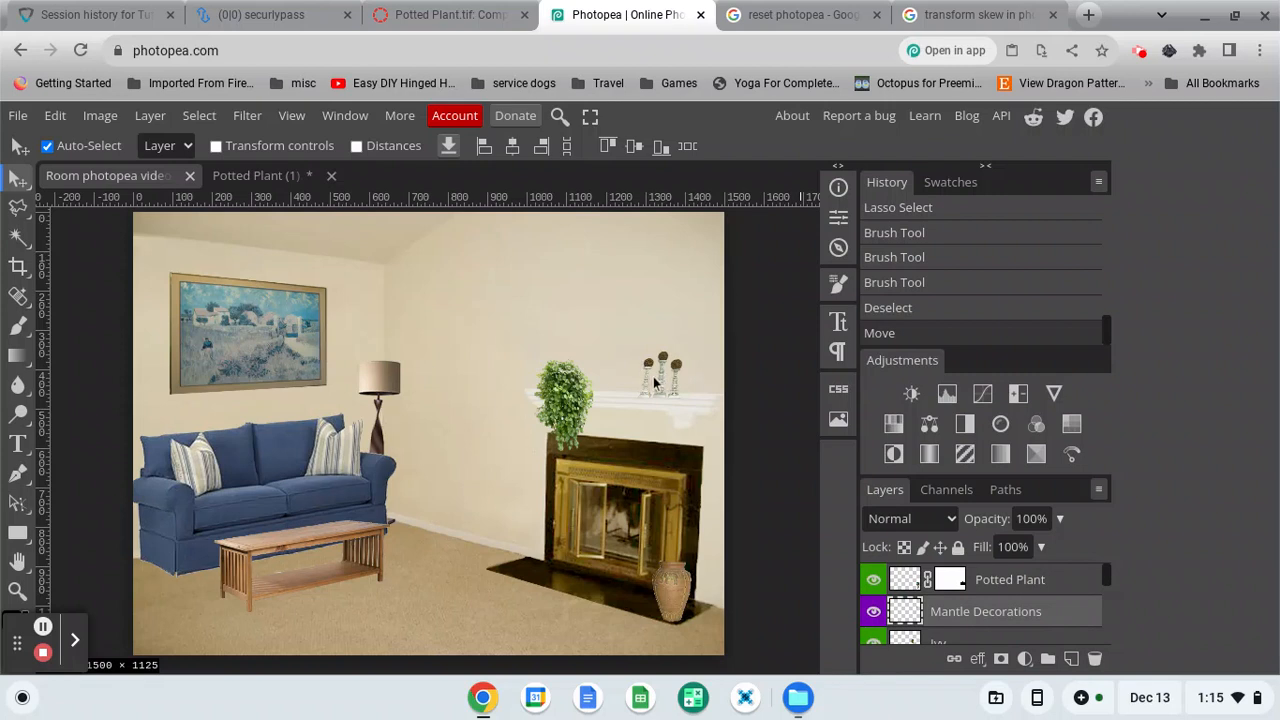
click(1040, 526)
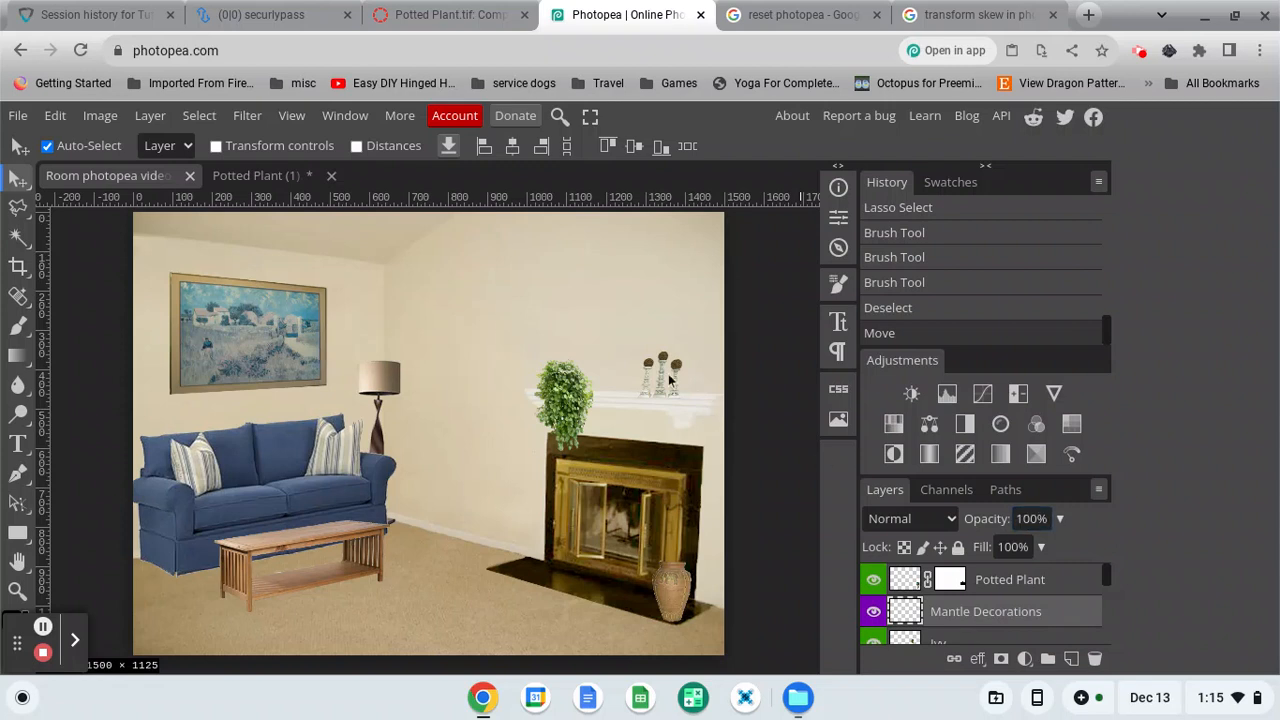
click(1030, 518)
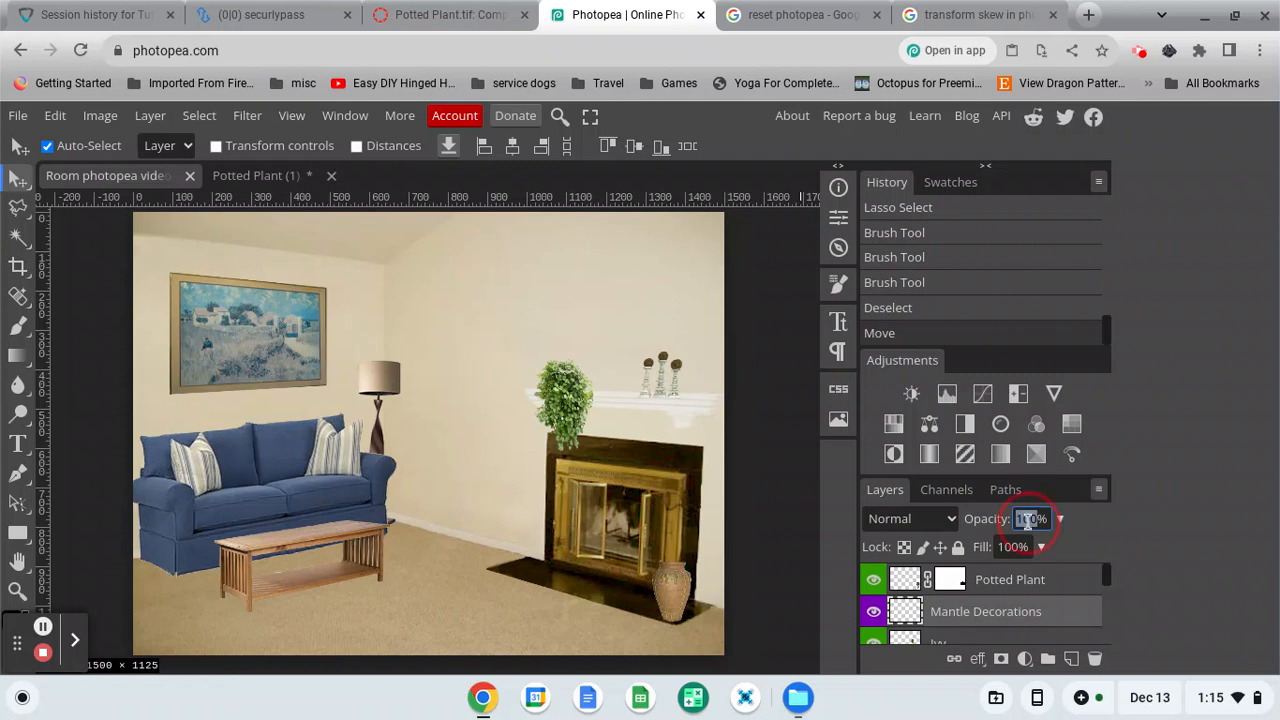
text(85)
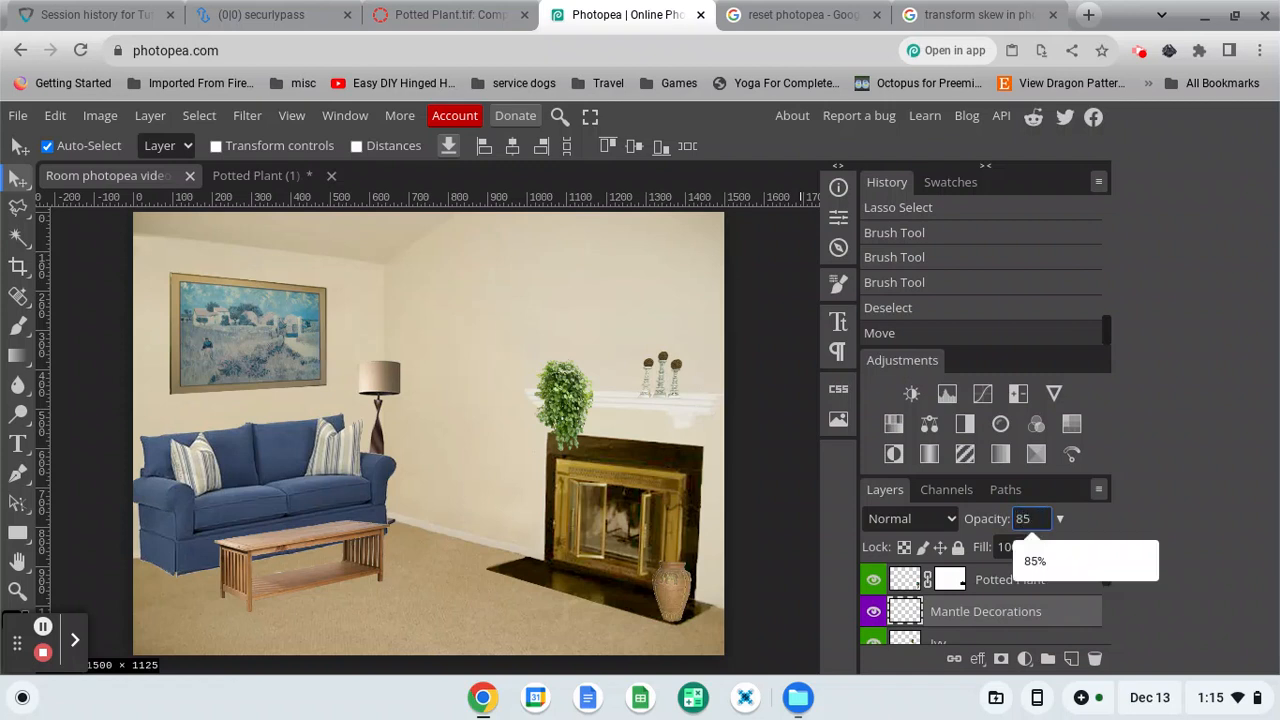
key(Return)
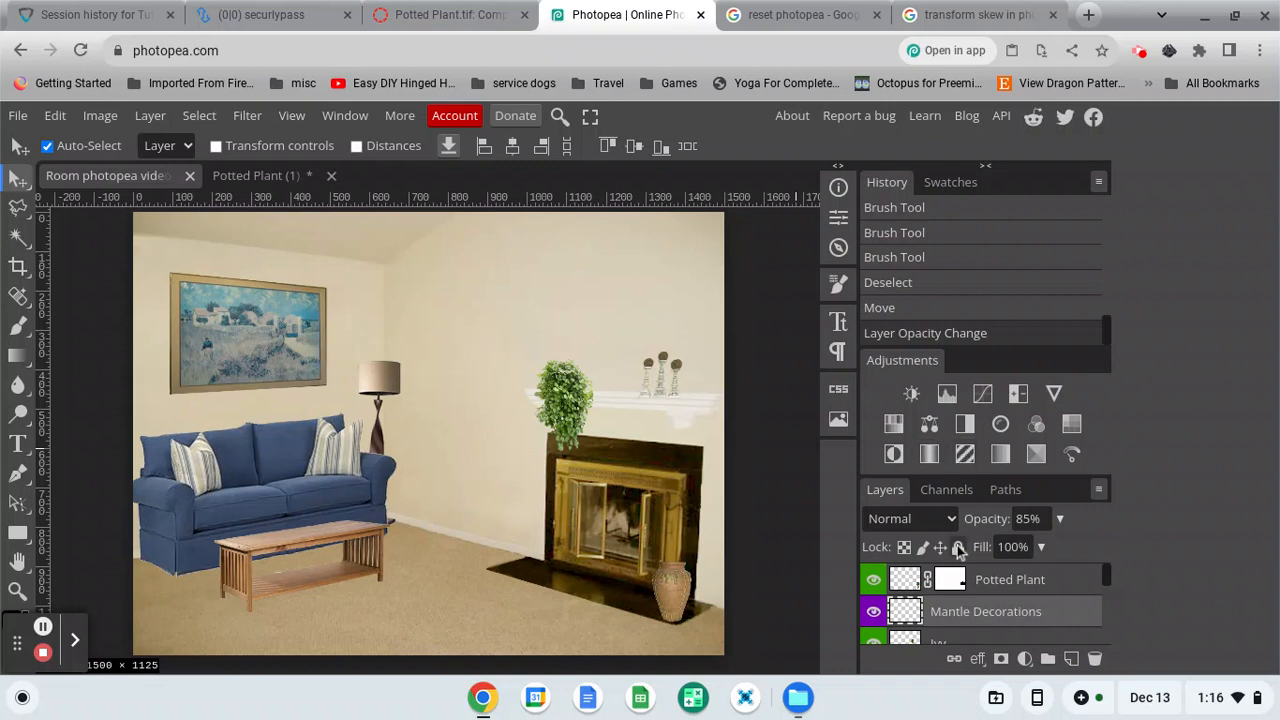
Add a Levels adjustment layer above the Sofa layer with midtones at 1.44 and clip it to the sofa.
scroll(1022, 605, down, 2)
scroll(1022, 605, down, 4)
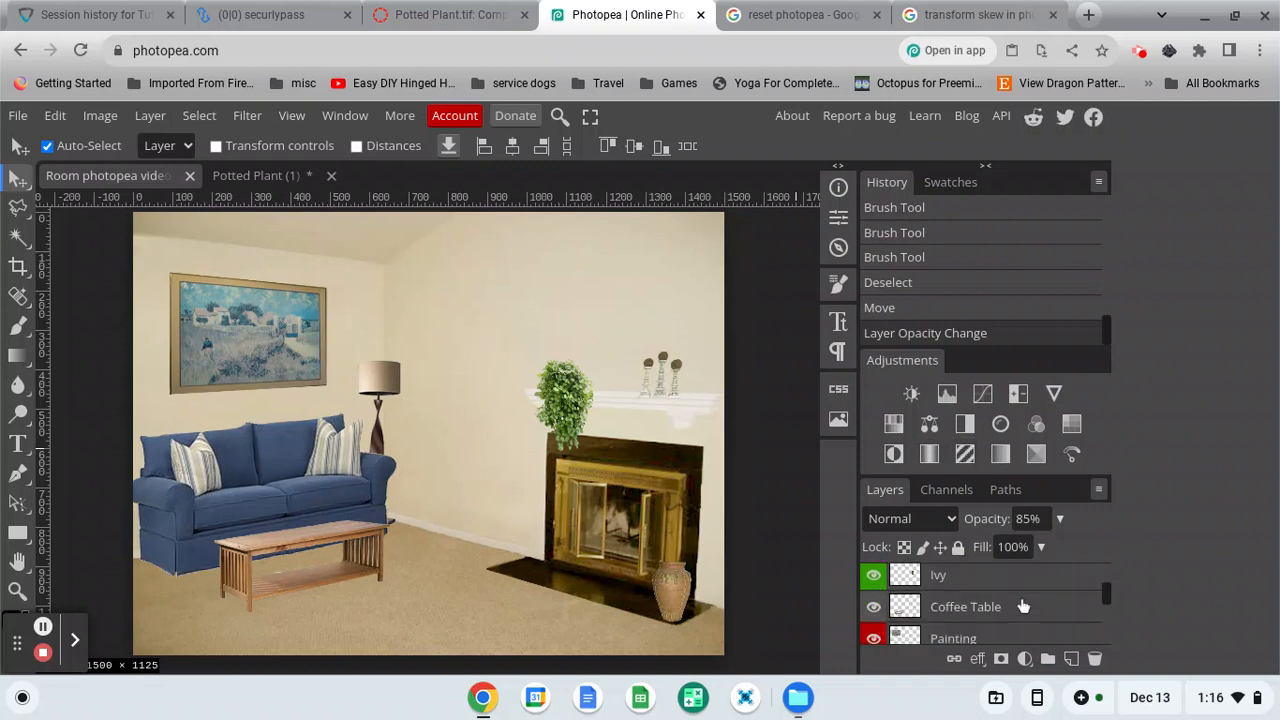
click(993, 606)
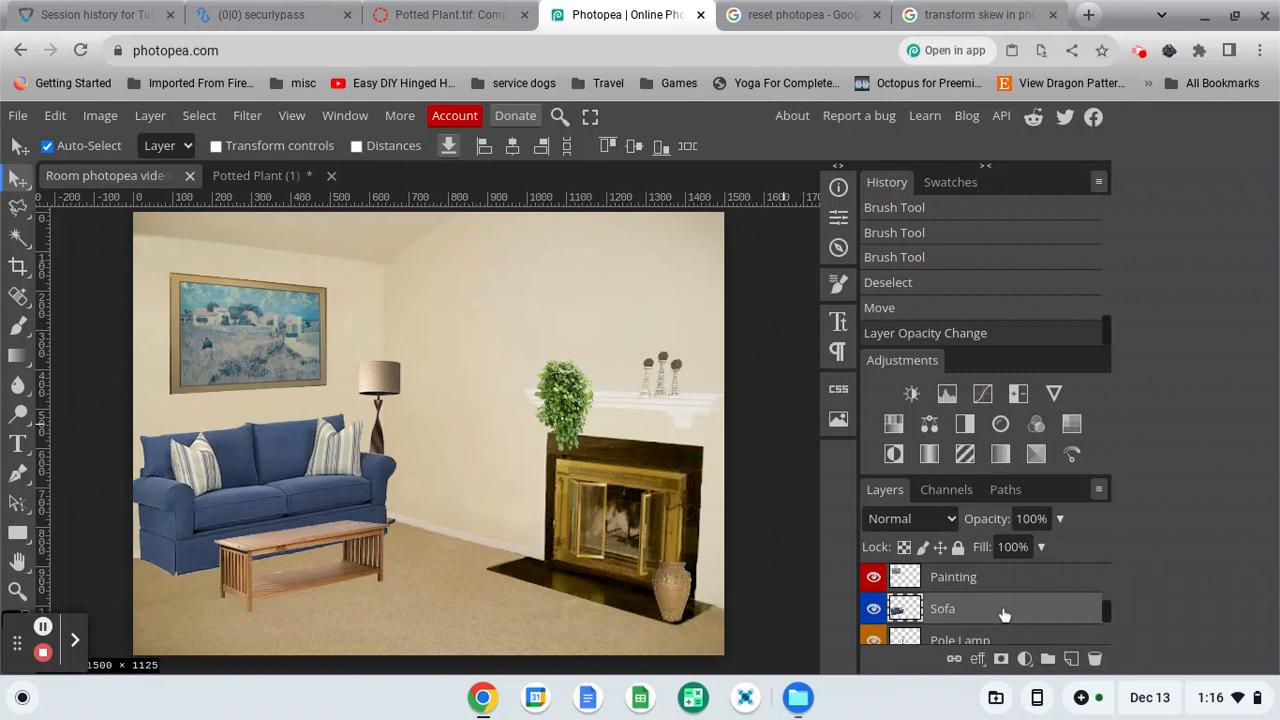
click(946, 393)
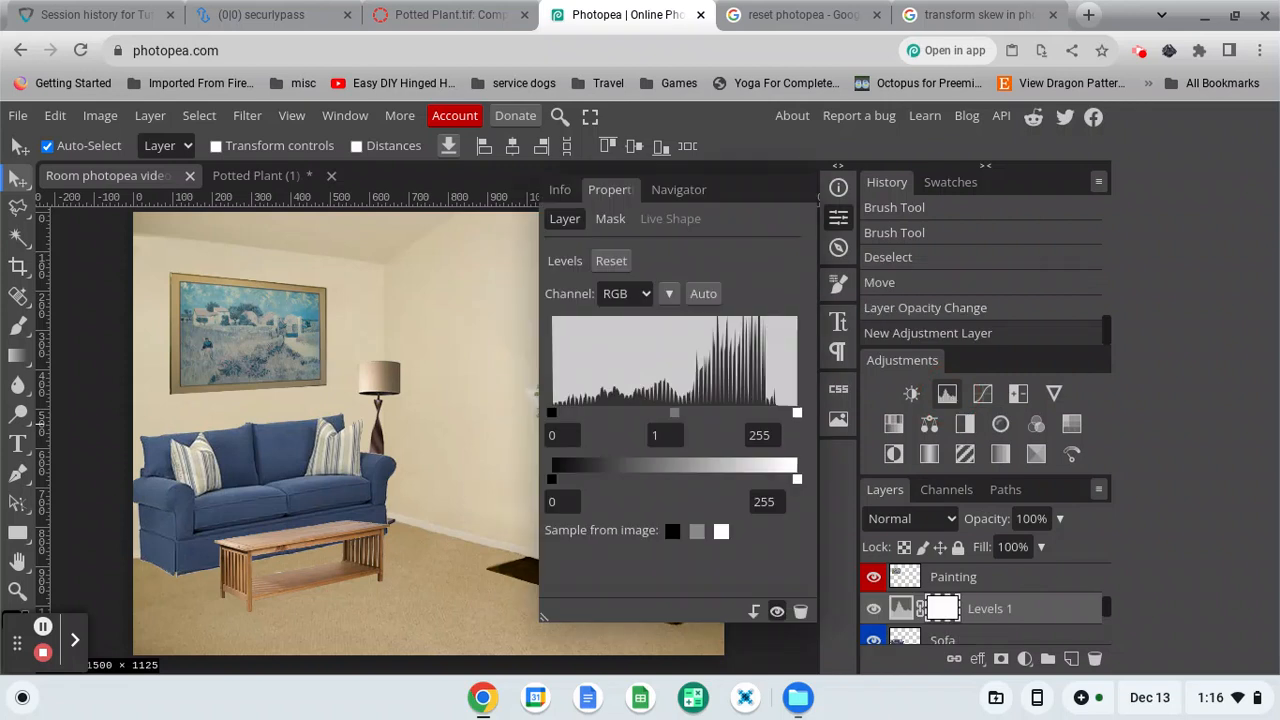
click(673, 413)
mouse_move(673, 417)
mouse_down()
mouse_move(605, 418)
mouse_move(740, 422)
mouse_move(580, 417)
mouse_move(657, 422)
mouse_up()
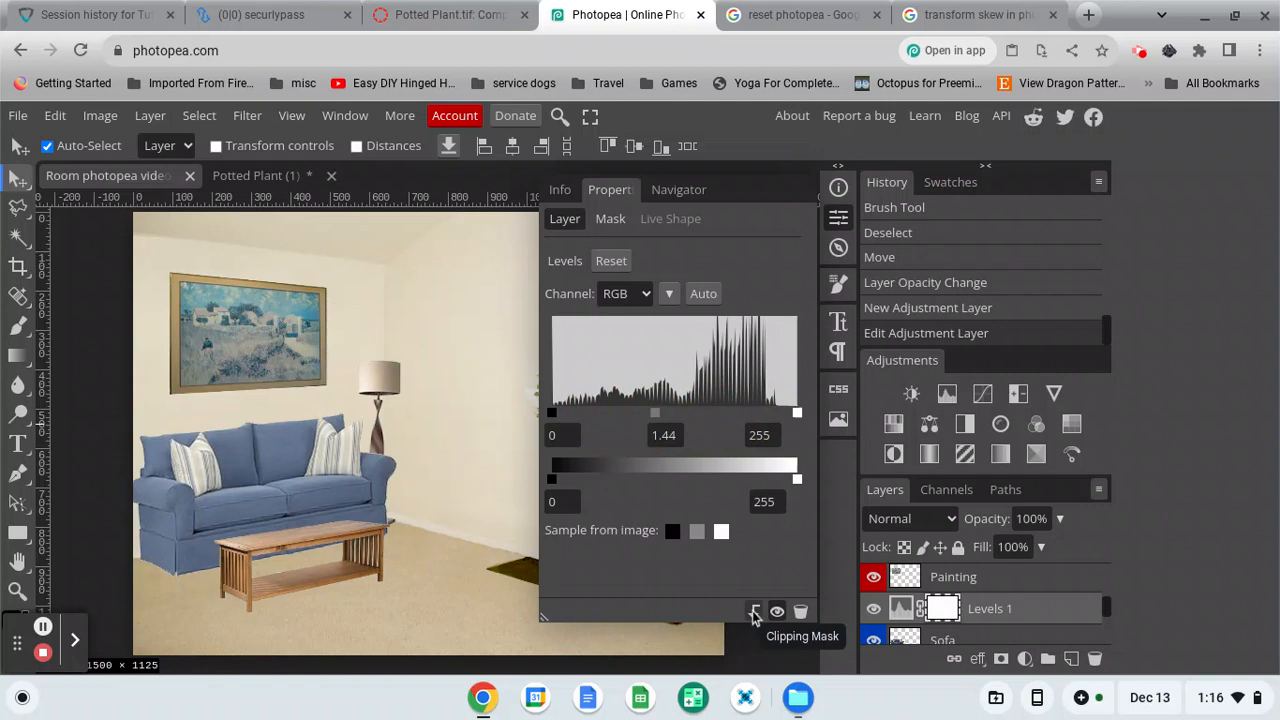
click(755, 612)
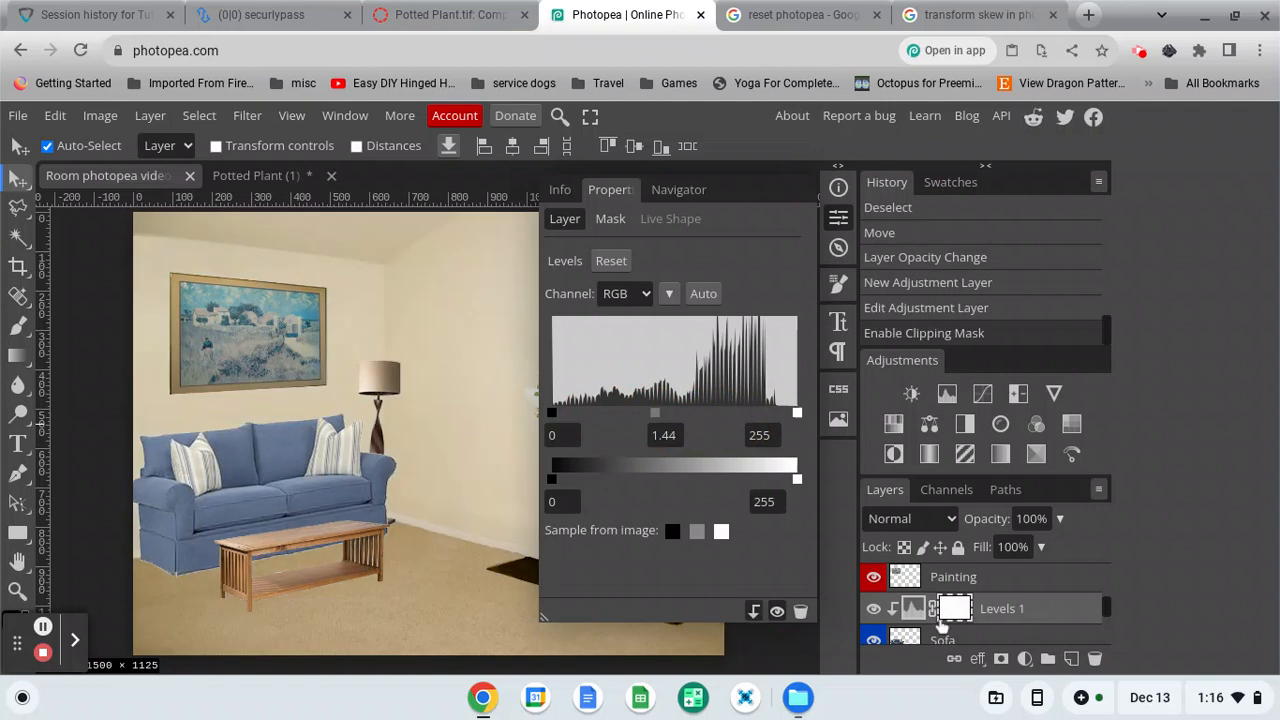
Set the sofa's Levels midtones to 0.6 for RGB, and the Red channel's midtones to 3.31 and white input to 219.
scroll(1016, 619, down, 1)
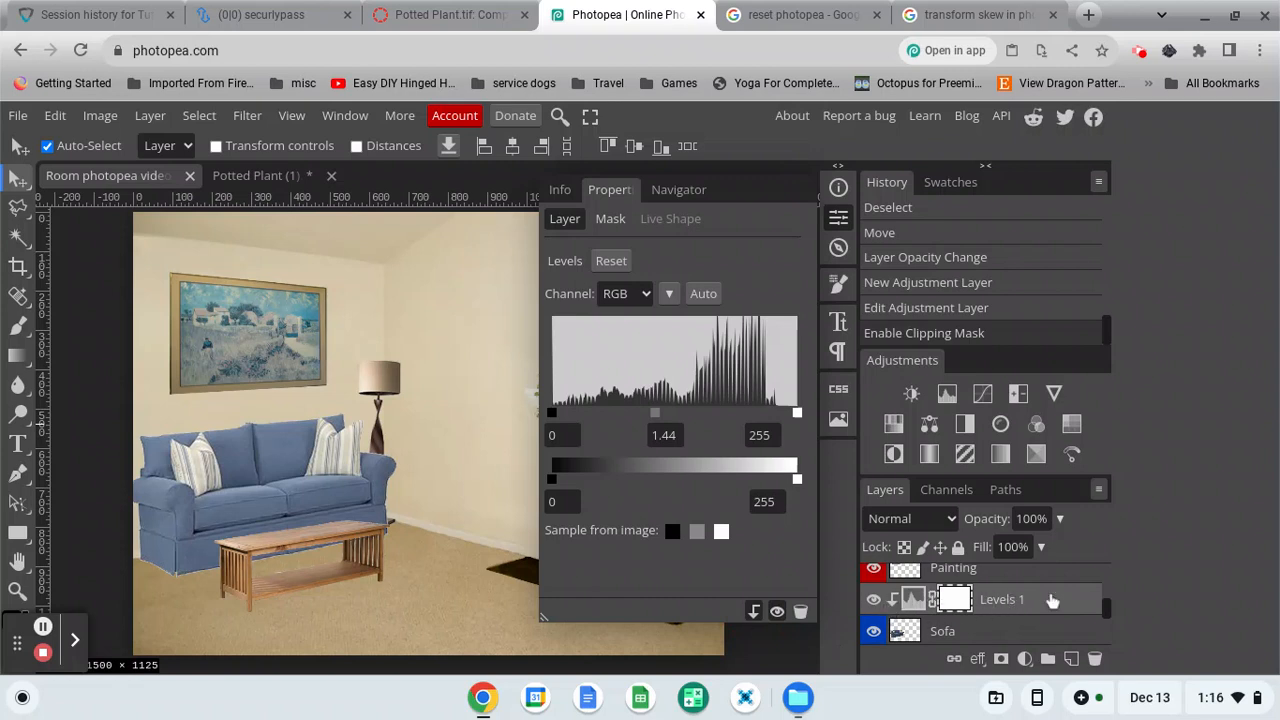
click(653, 415)
drag(653, 415, 701, 415)
click(630, 294)
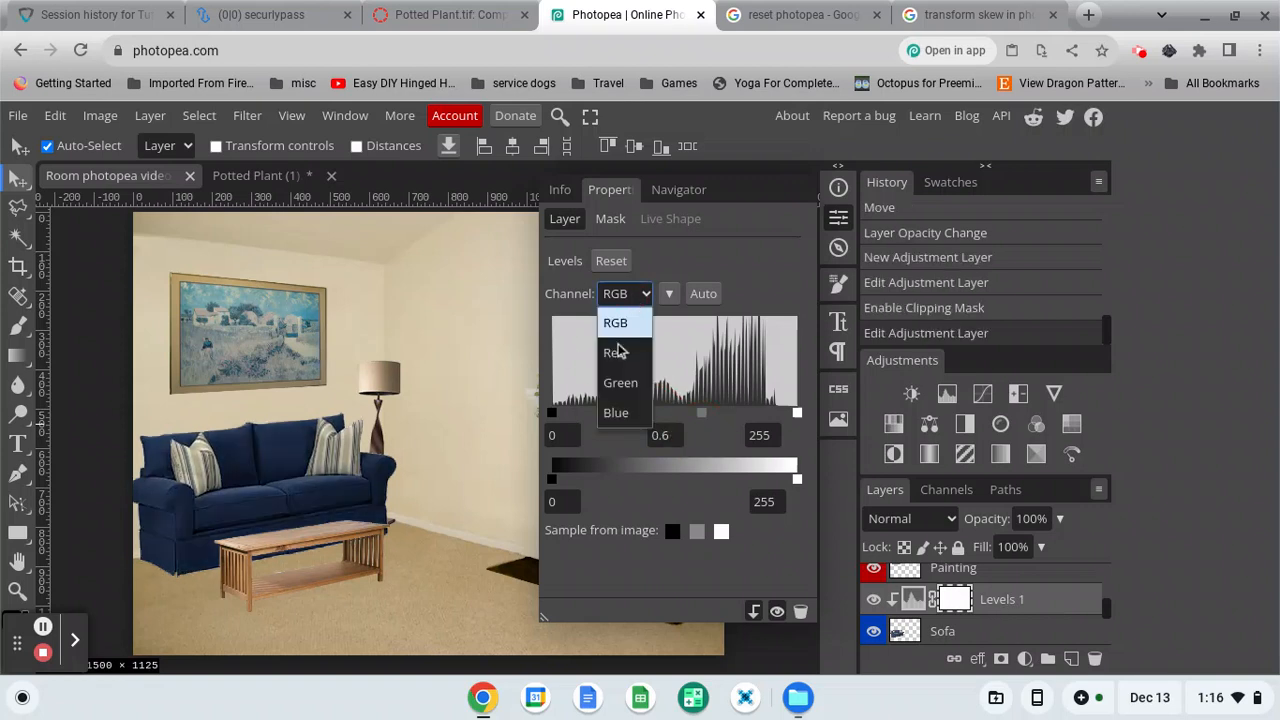
click(620, 351)
drag(672, 413, 614, 413)
drag(797, 413, 762, 418)
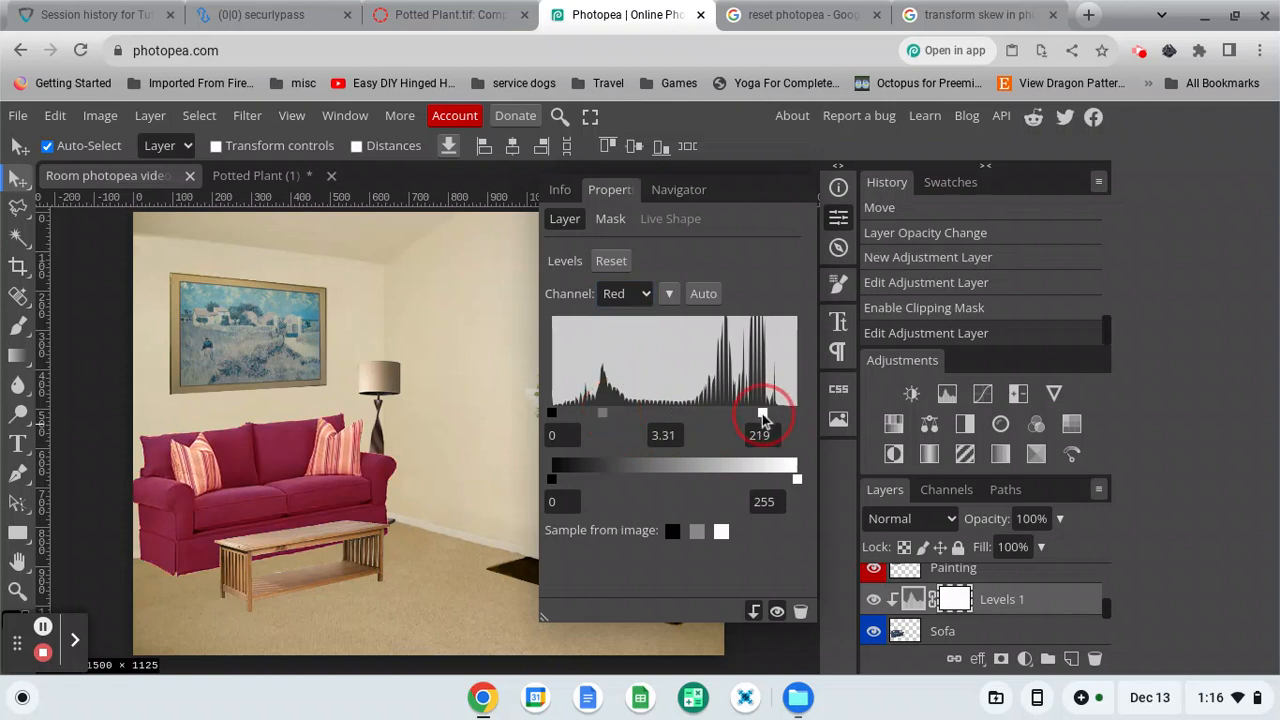
Set the sofa's Levels black input to 31 for the Green channel and white input to 206 for the Blue channel.
click(651, 293)
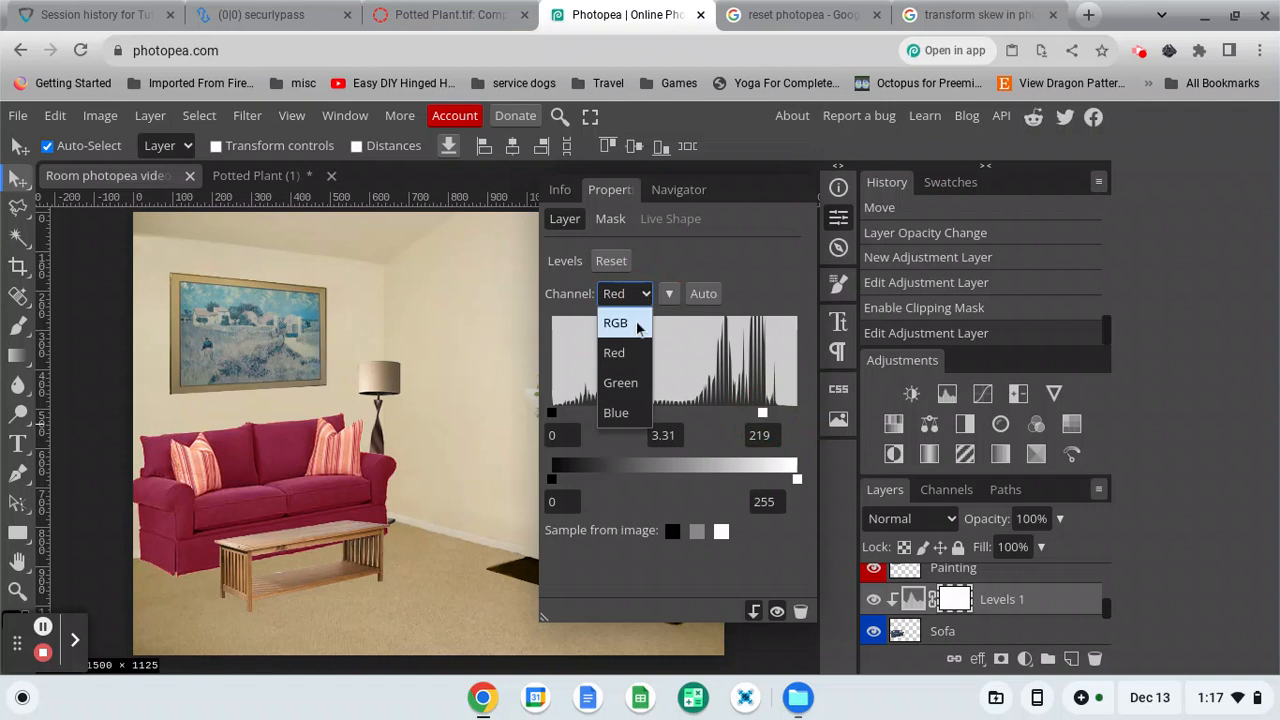
click(643, 378)
drag(551, 413, 585, 425)
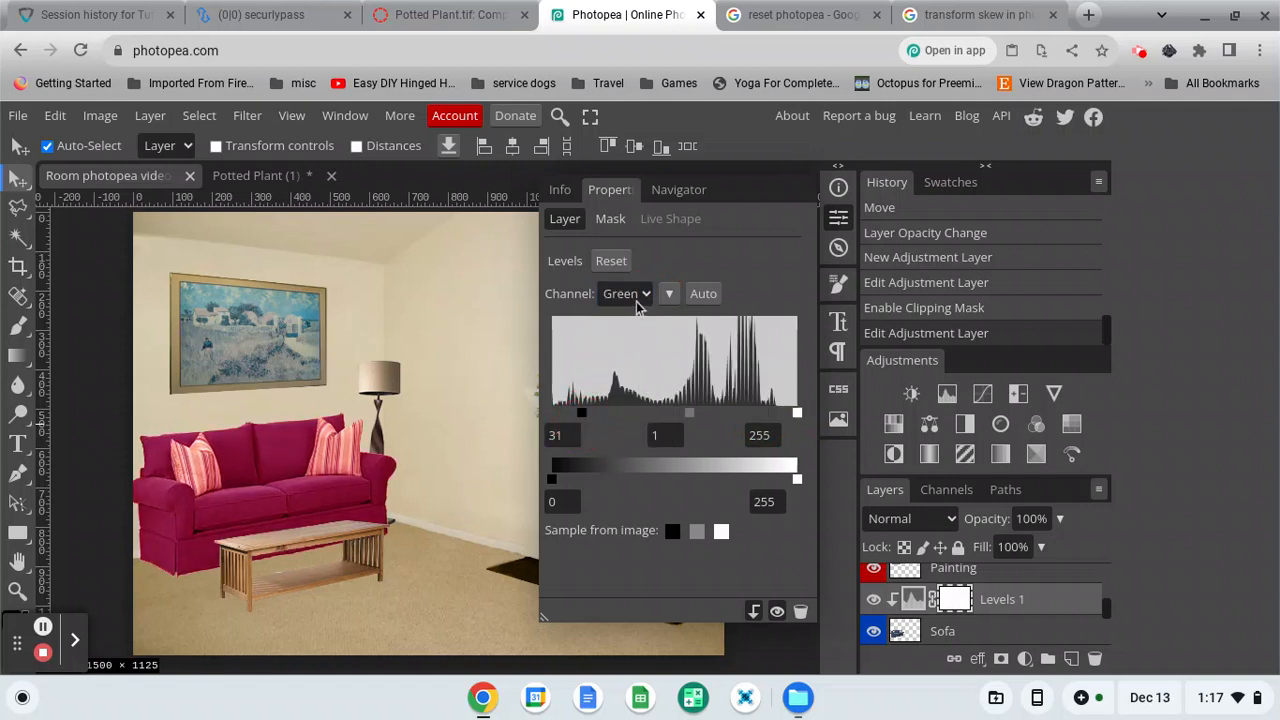
click(649, 296)
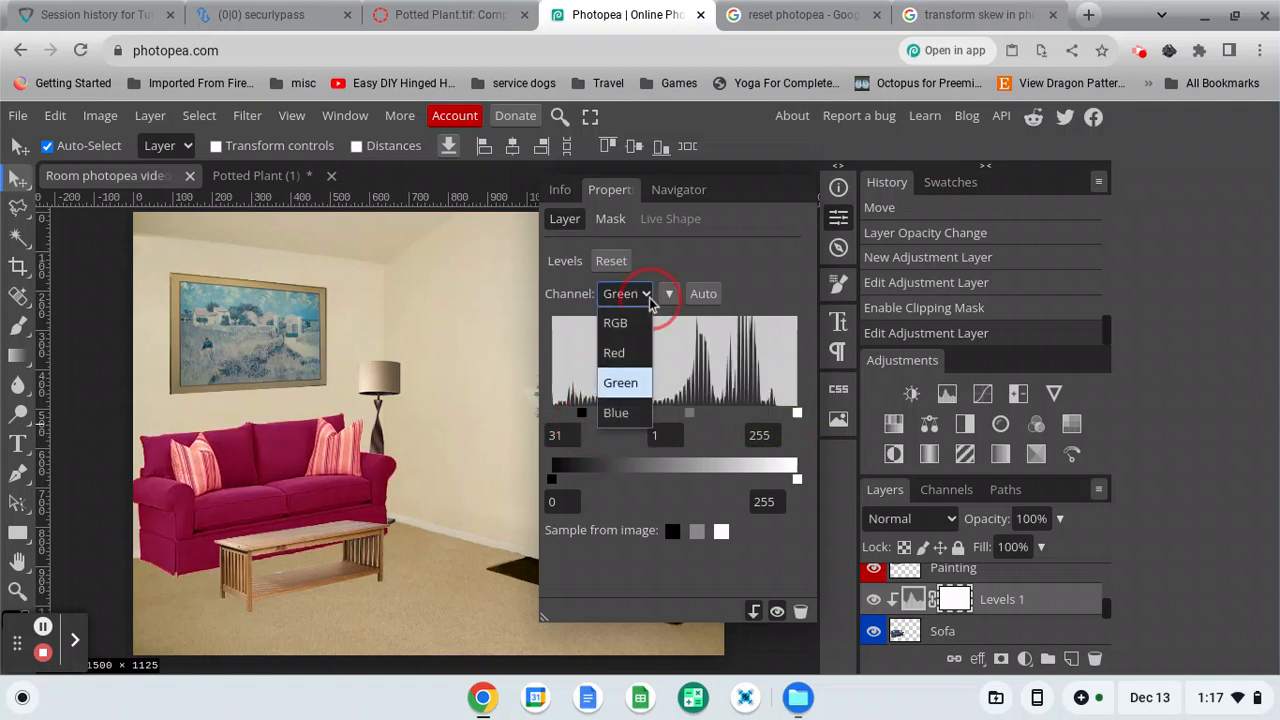
click(630, 412)
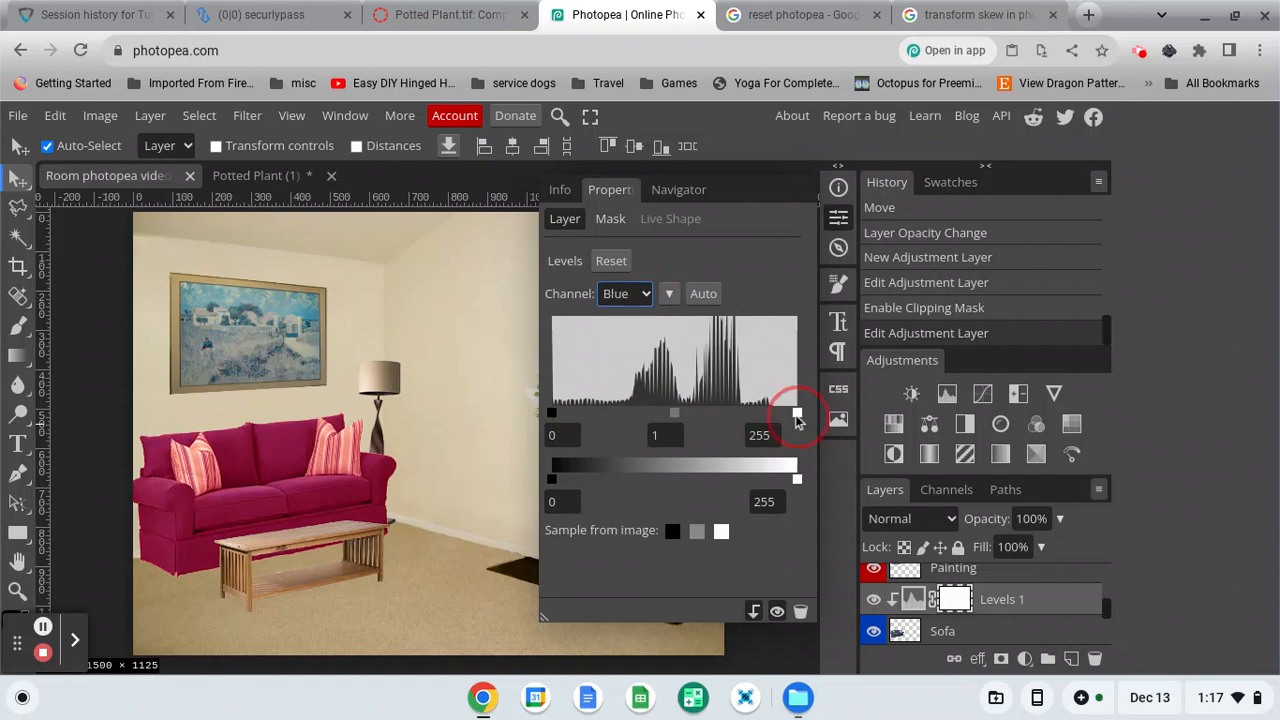
drag(797, 413, 751, 423)
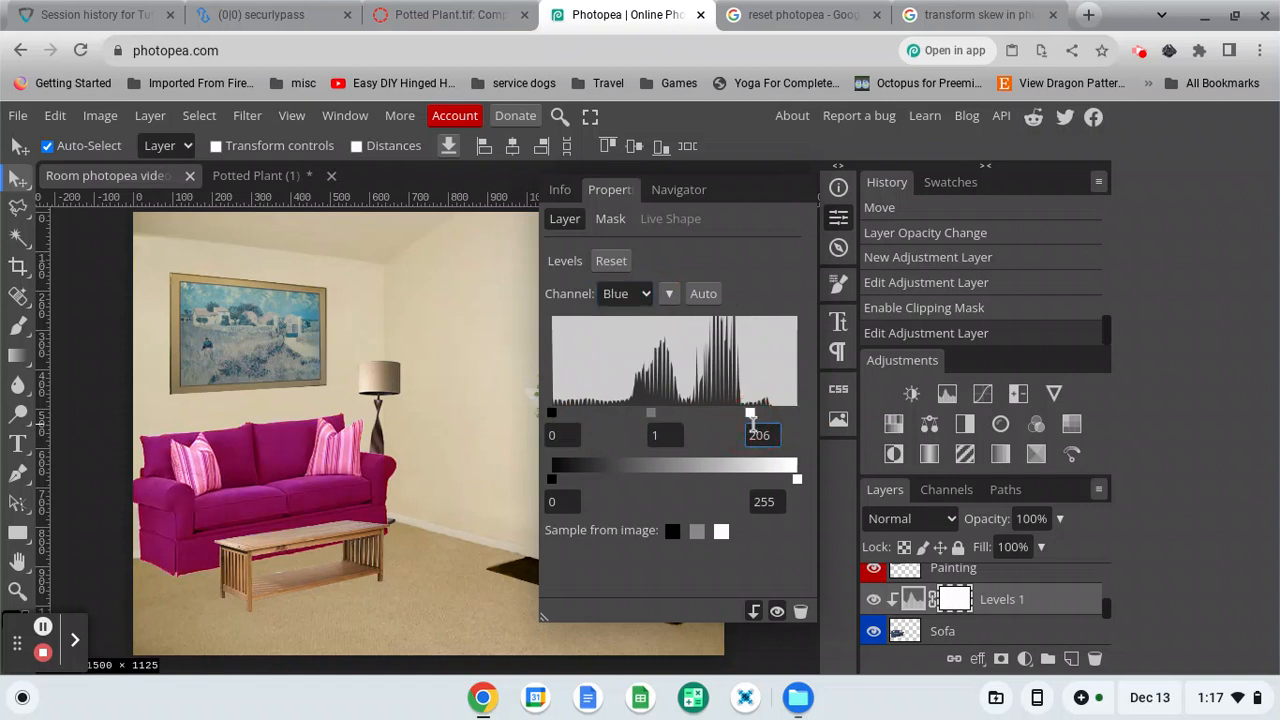
mouse_move(560, 420)
mouse_down()
mouse_move(757, 428)
mouse_move(558, 414)
mouse_up()
click(838, 217)
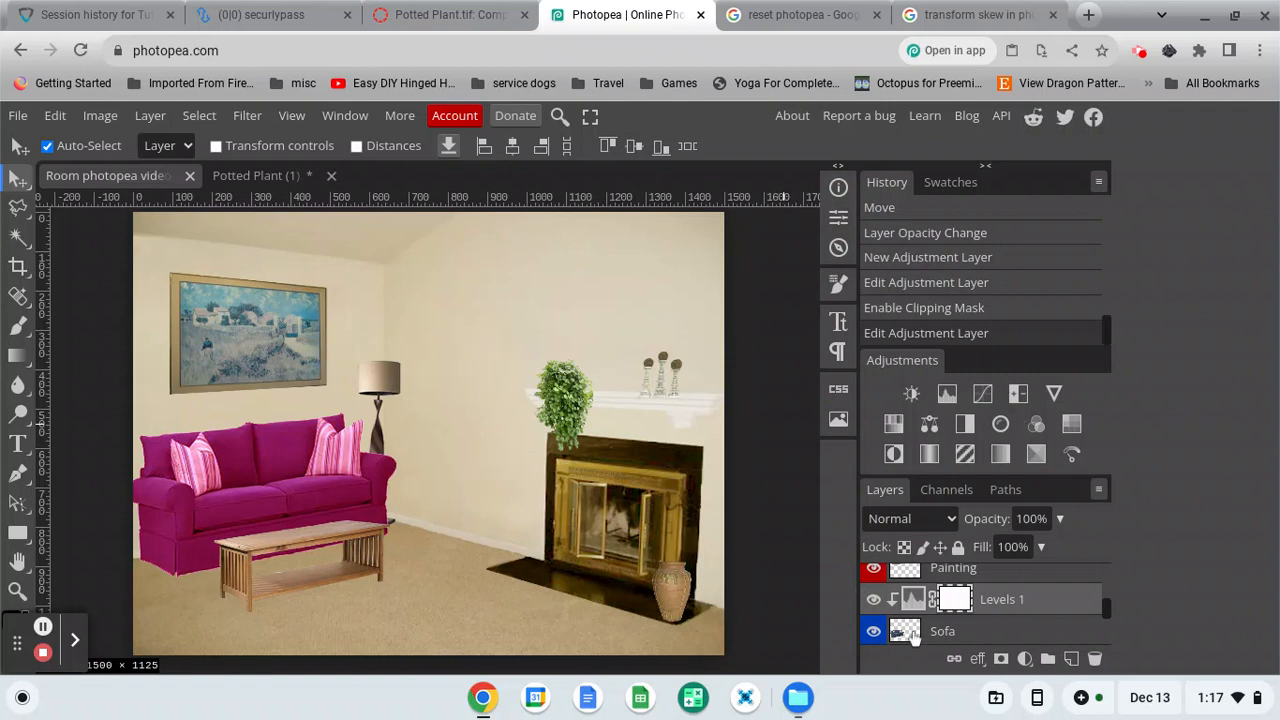
Add a Hue/Saturation adjustment layer above the Coffee Table layer with hue 95 and clip it to the table.
scroll(960, 638, down, 1)
scroll(955, 638, up, 3)
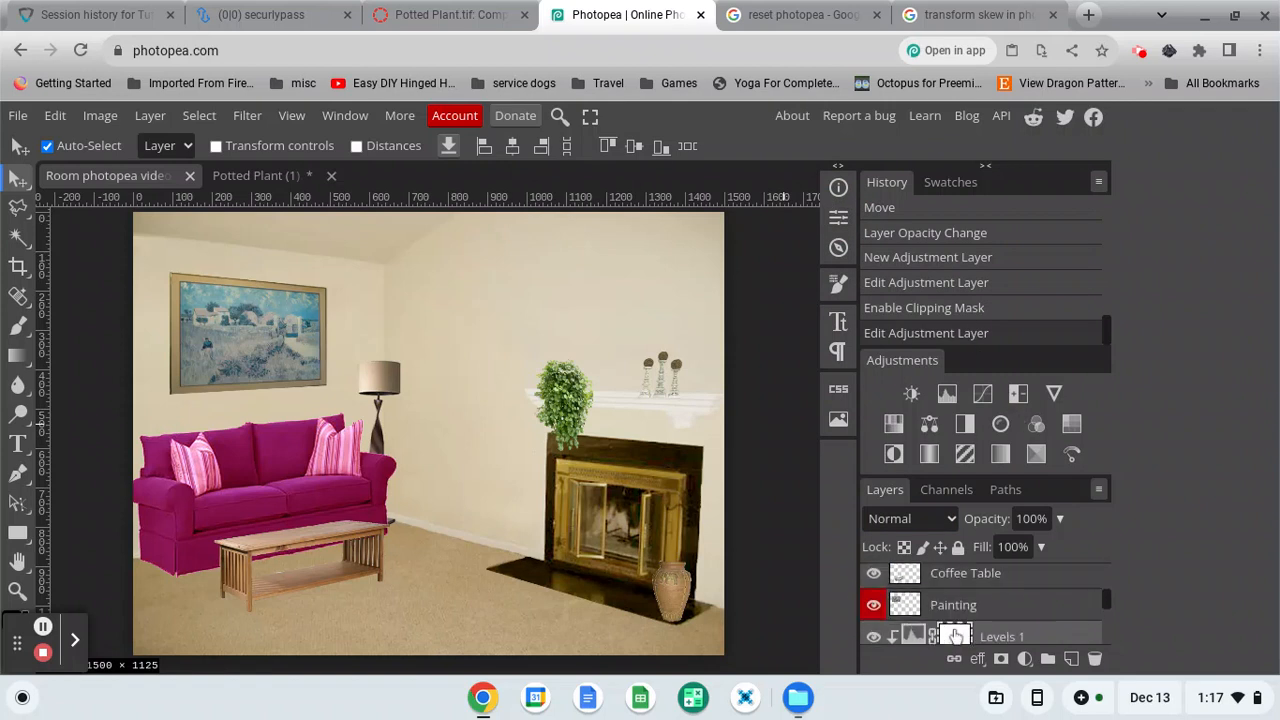
click(965, 601)
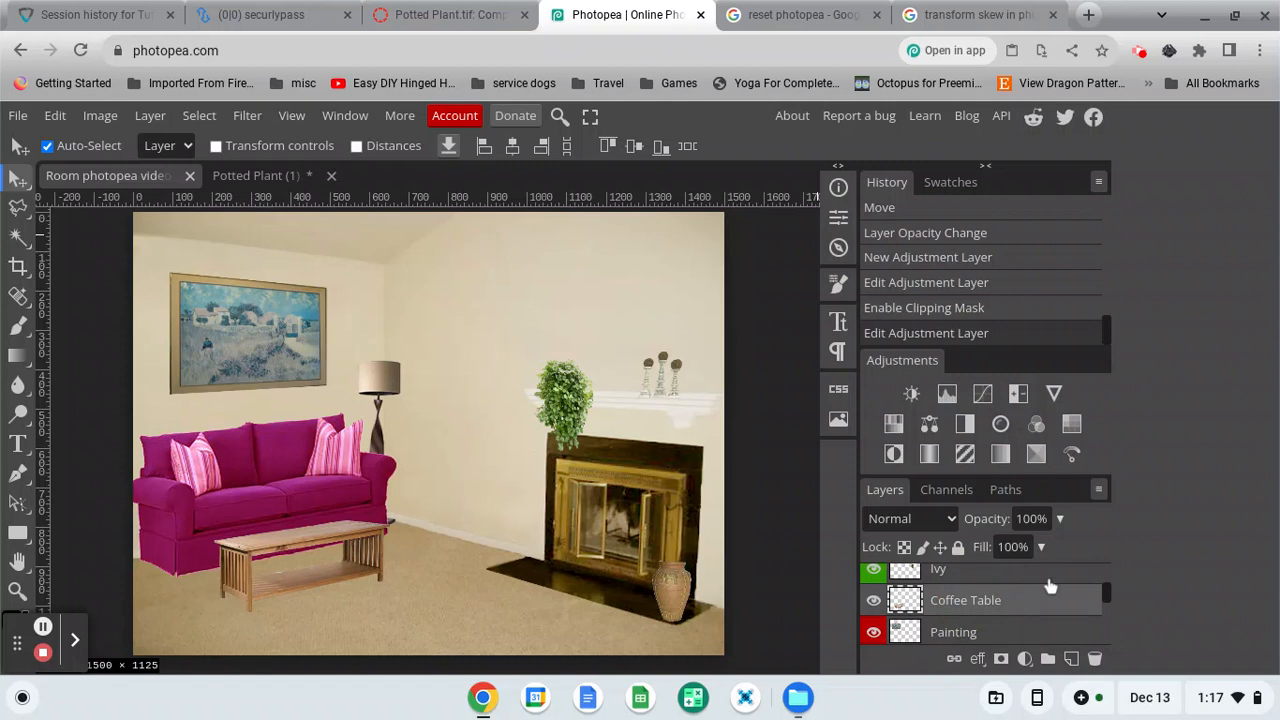
click(897, 430)
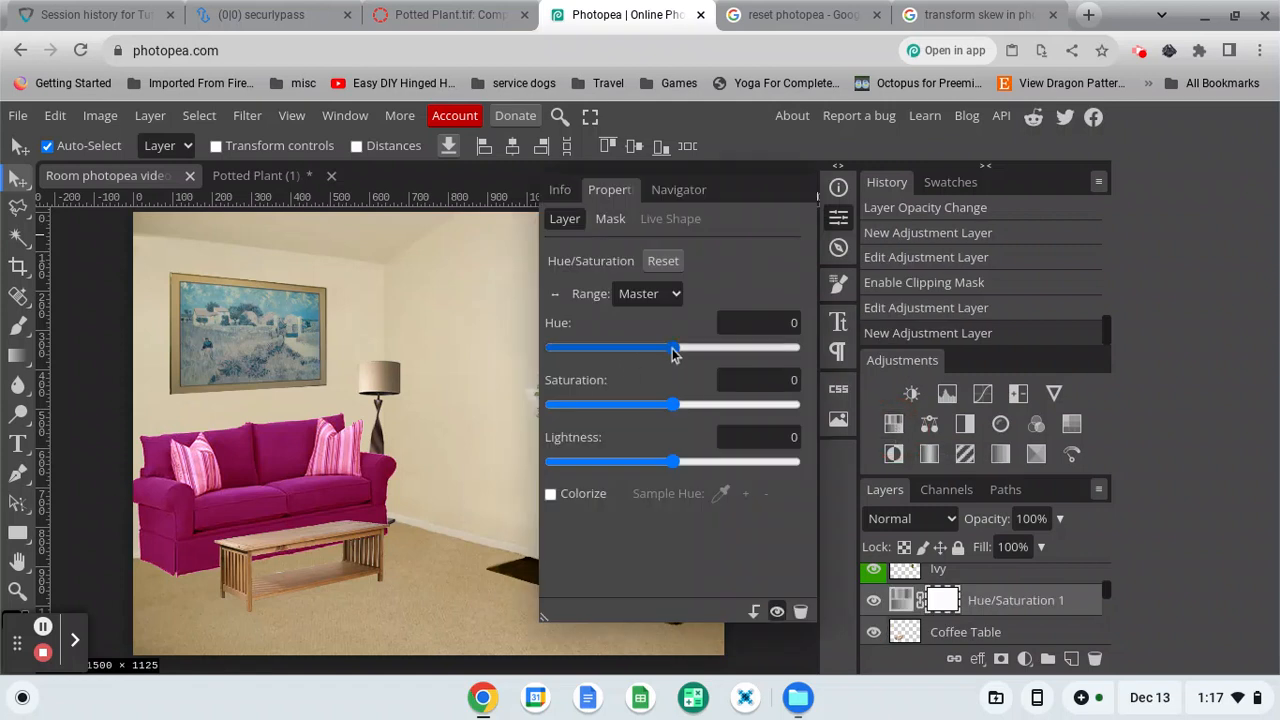
drag(675, 348, 740, 348)
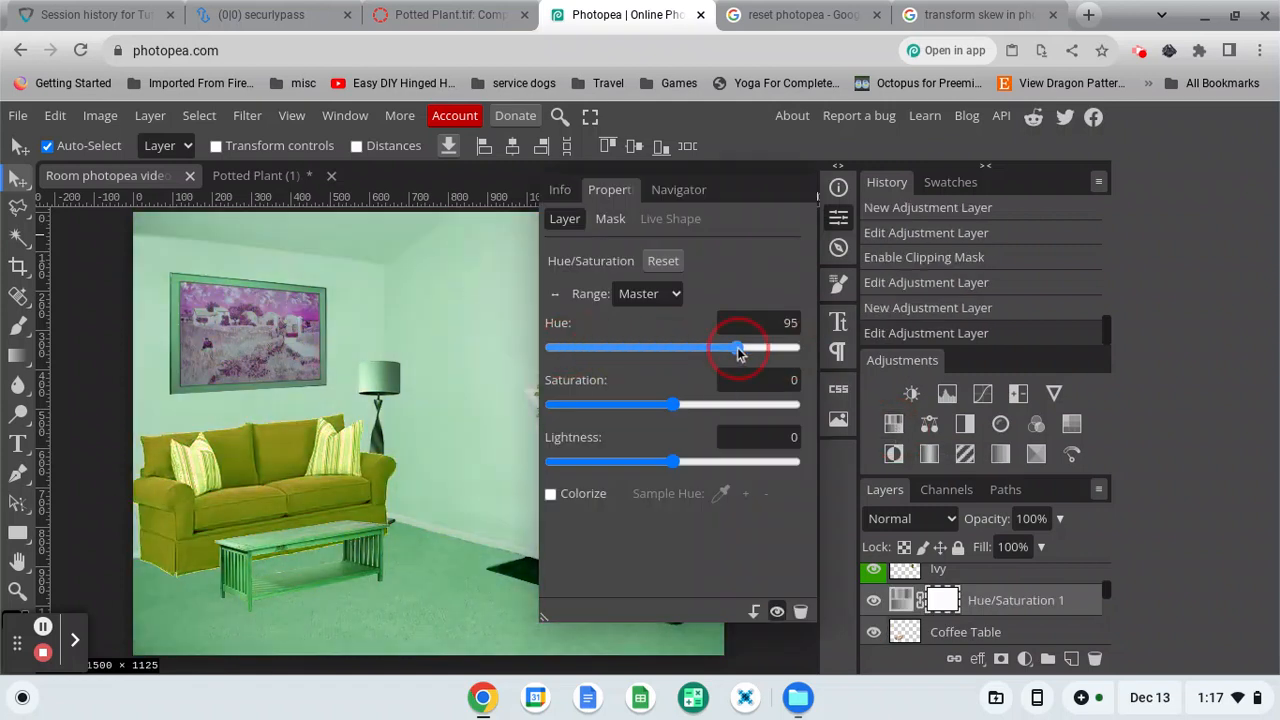
click(755, 614)
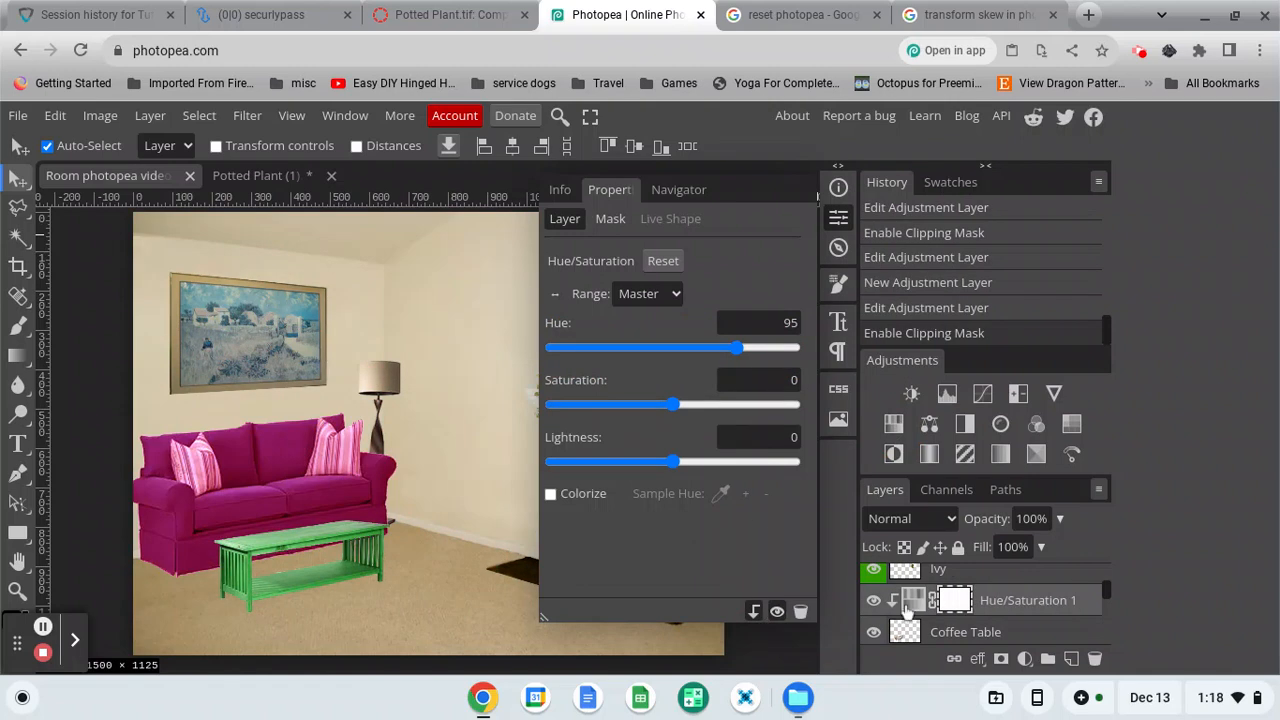
Set the coffee table's Hue/Saturation adjustment to hue 76 and saturation 48.
mouse_move(738, 348)
mouse_down()
mouse_move(615, 358)
mouse_move(729, 368)
mouse_up()
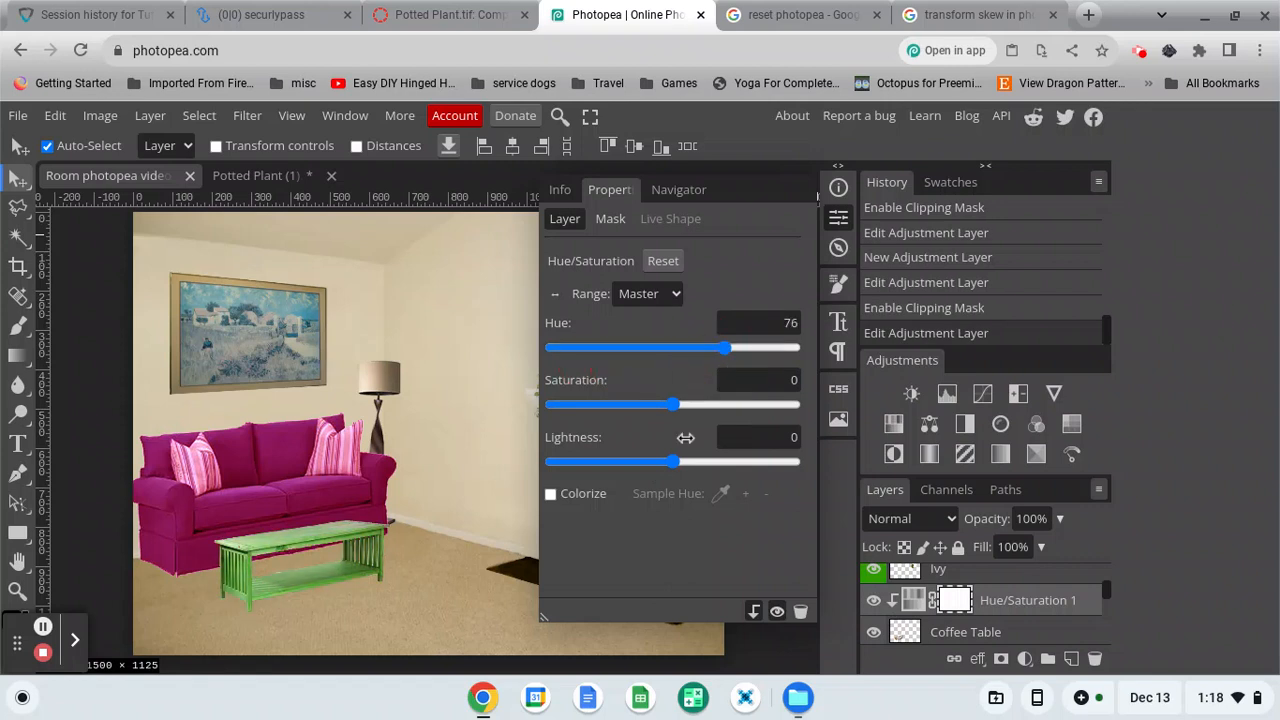
drag(673, 404, 731, 404)
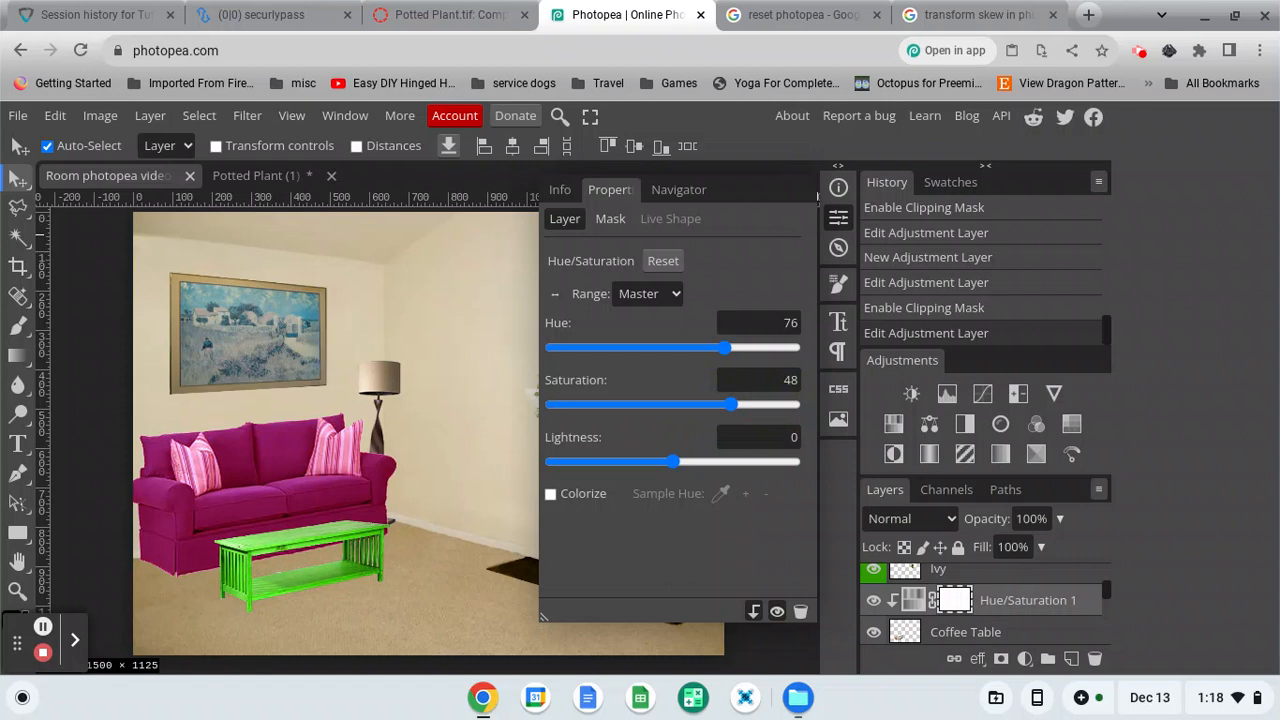
click(844, 219)
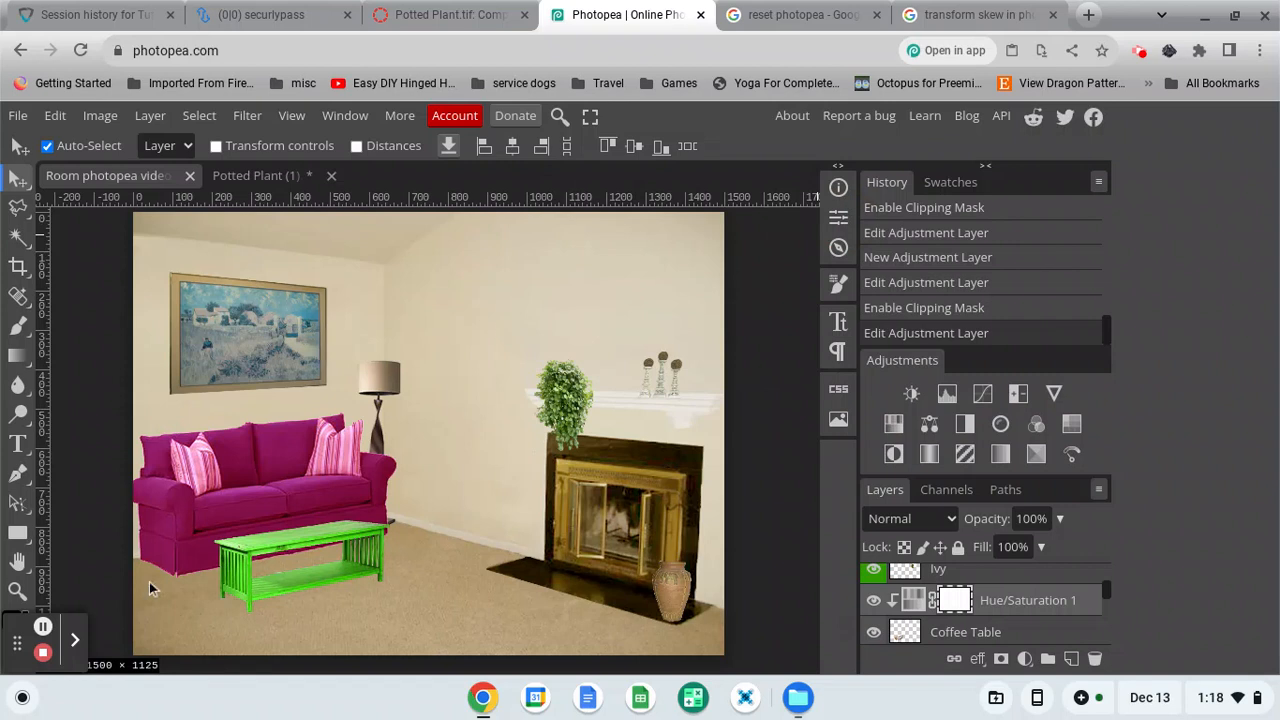
click(44, 627)
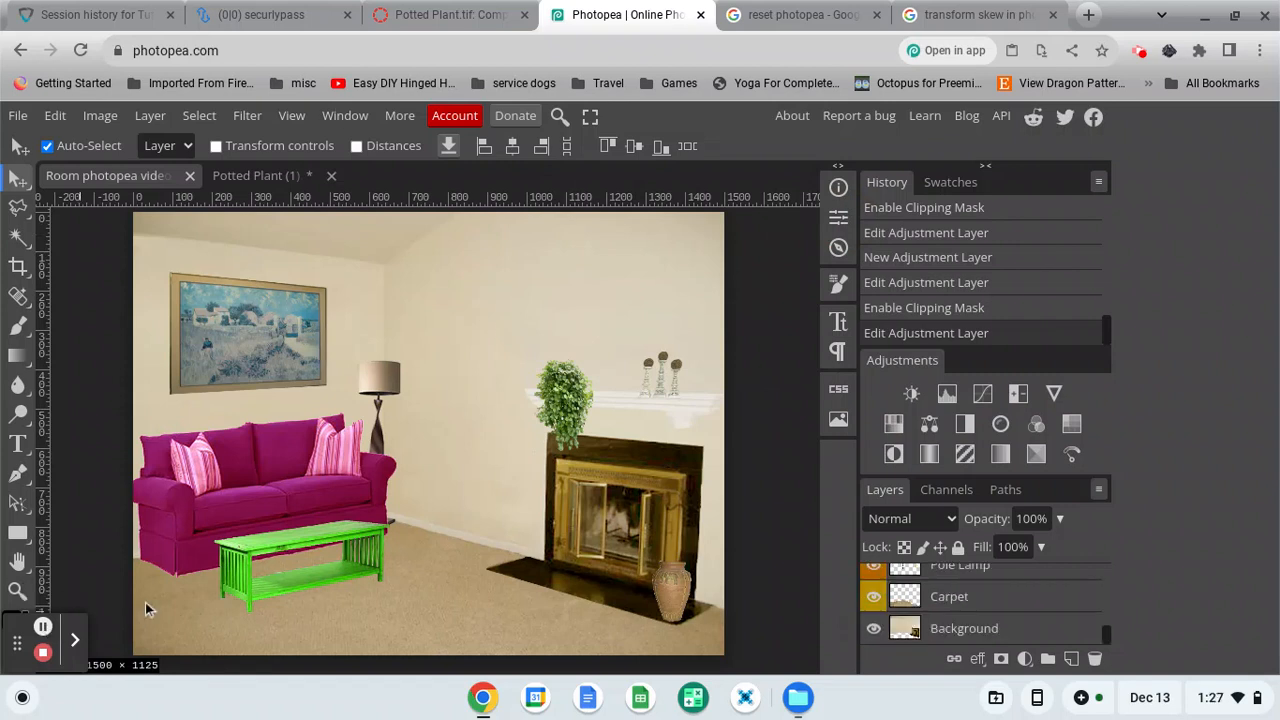
click(150, 118)
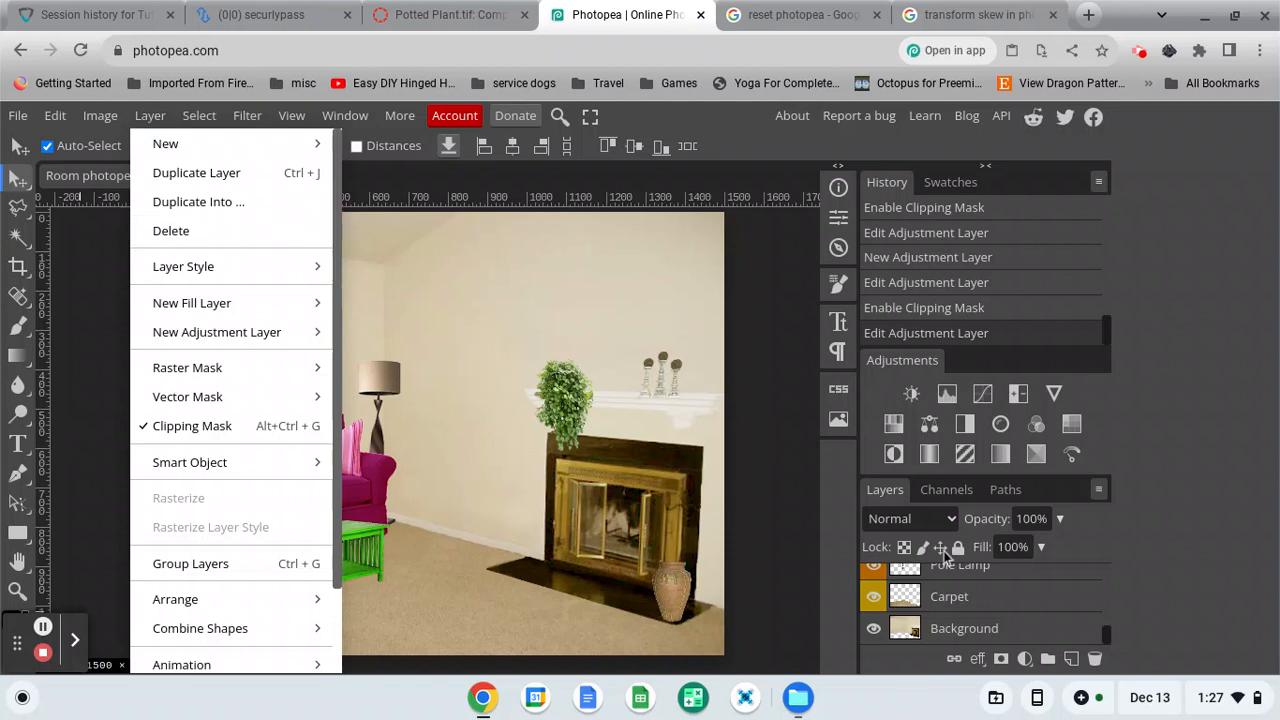
click(100, 115)
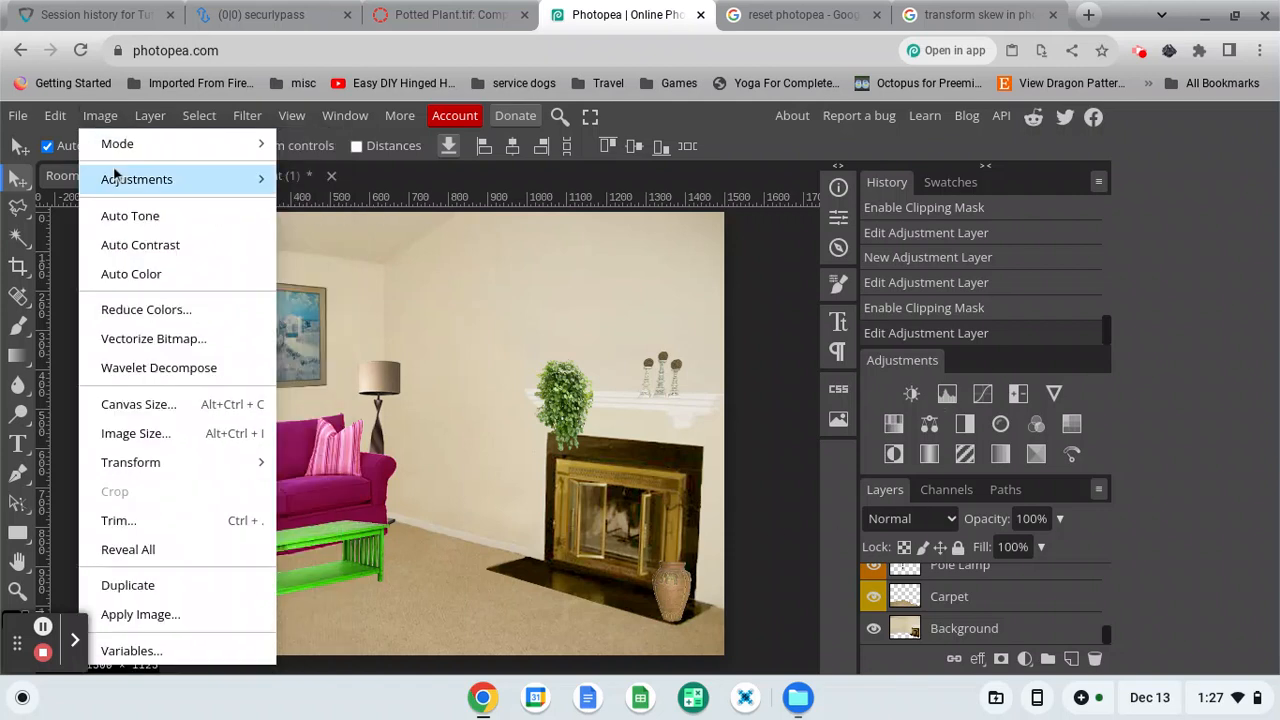
mouse_move(118, 172)
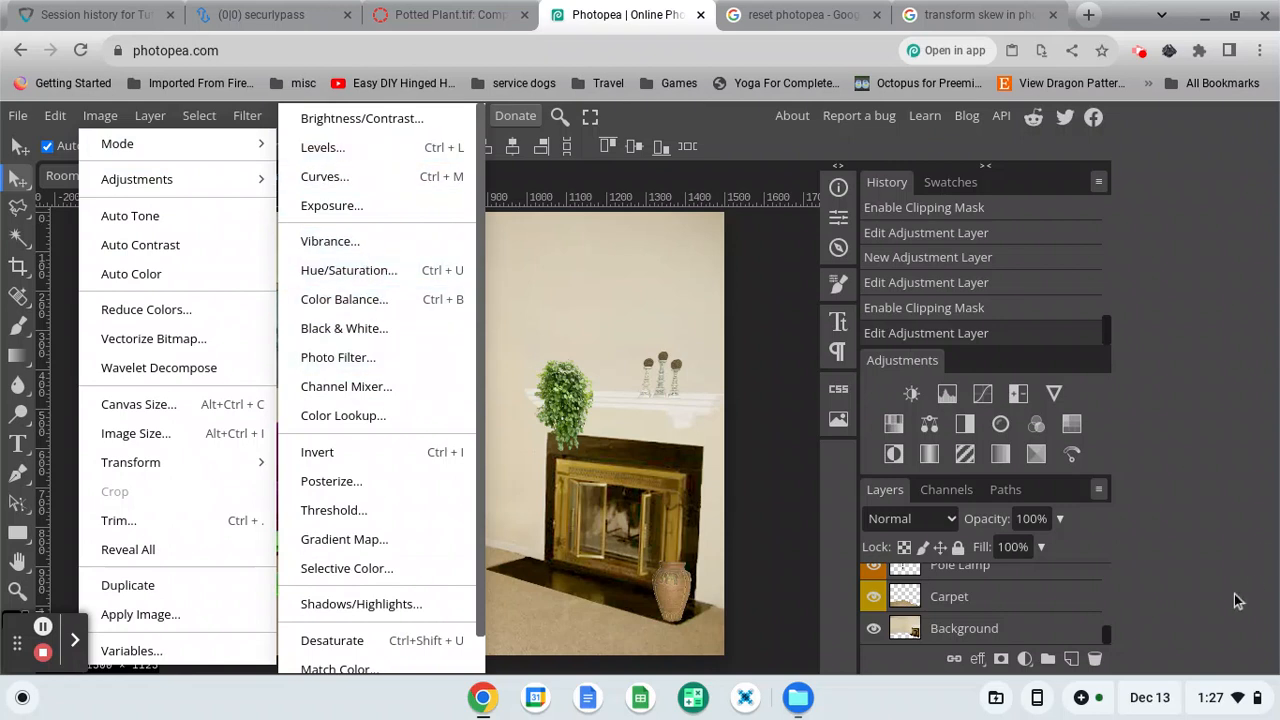
click(1191, 453)
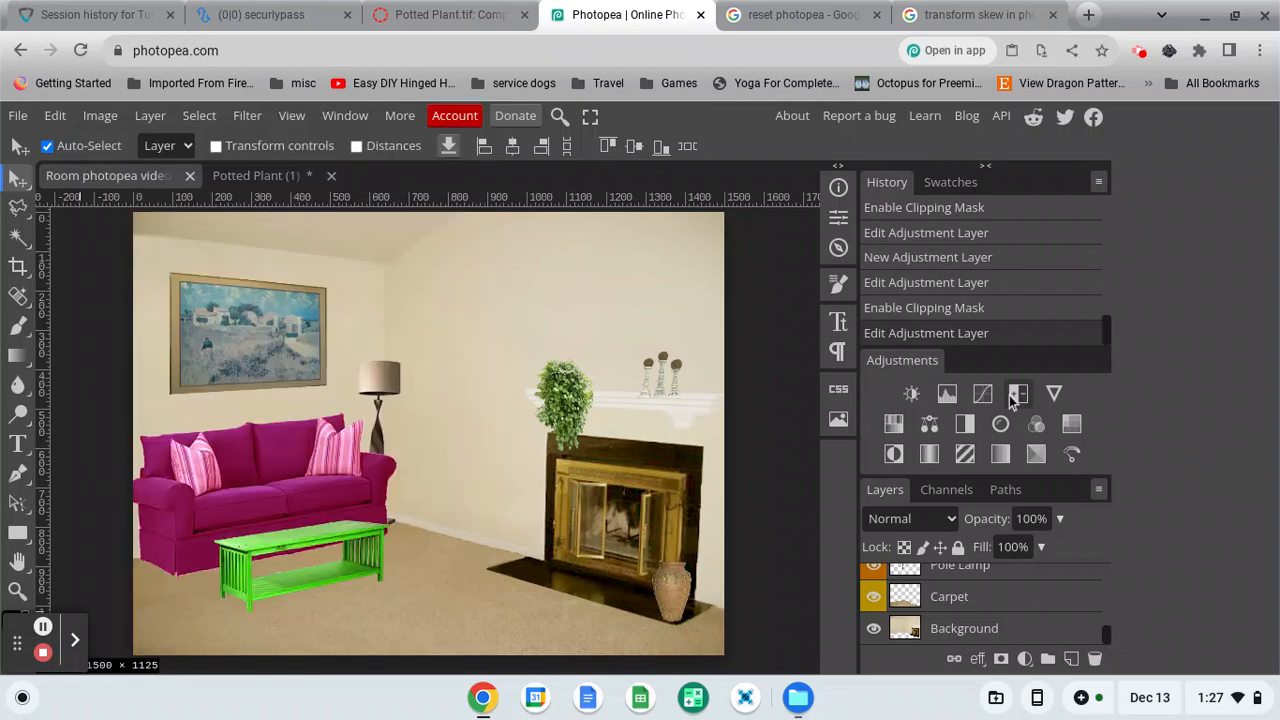
Add a Brightness/Contrast adjustment layer above the Background layer, set its brightness to -77 and clip it to the background.
click(980, 637)
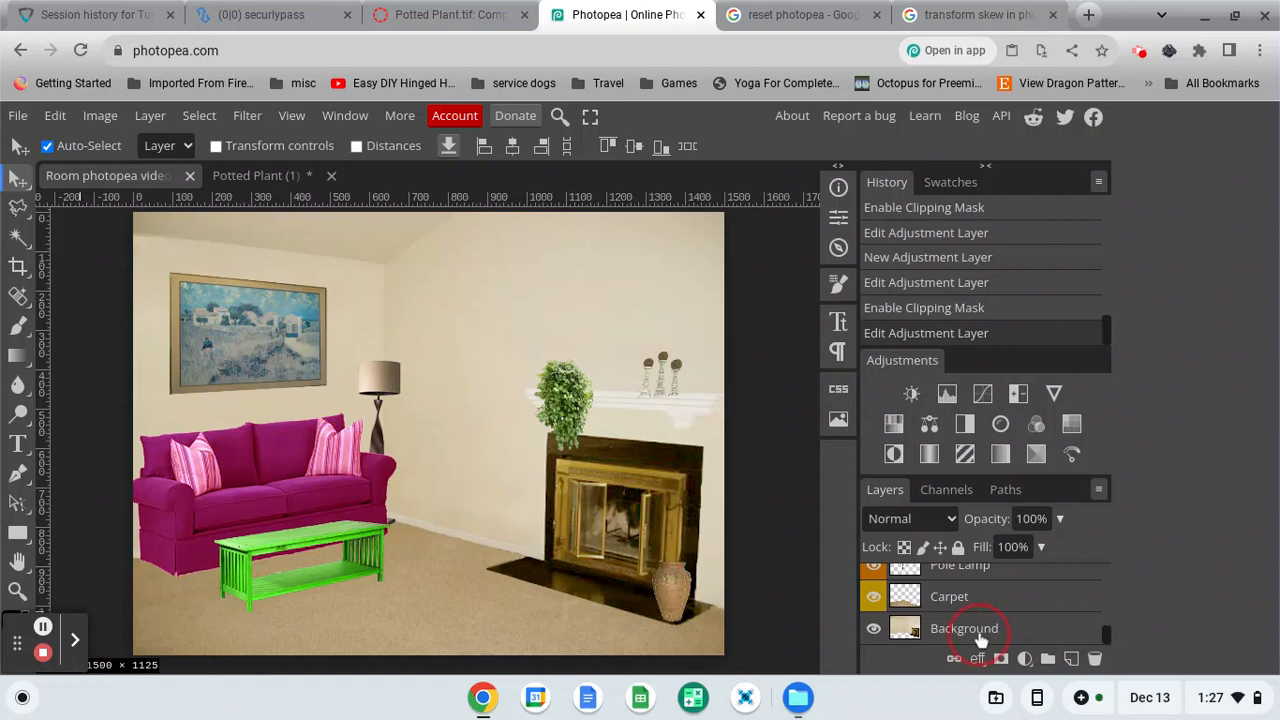
click(912, 395)
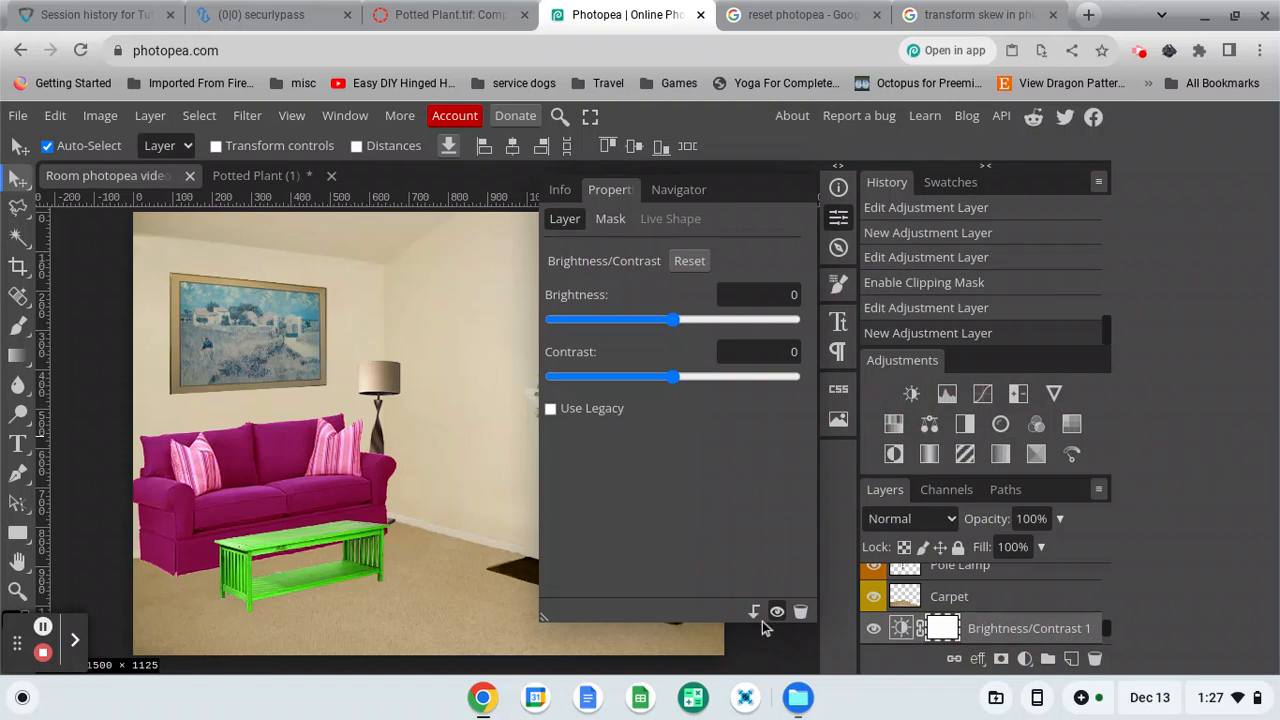
drag(674, 320, 612, 322)
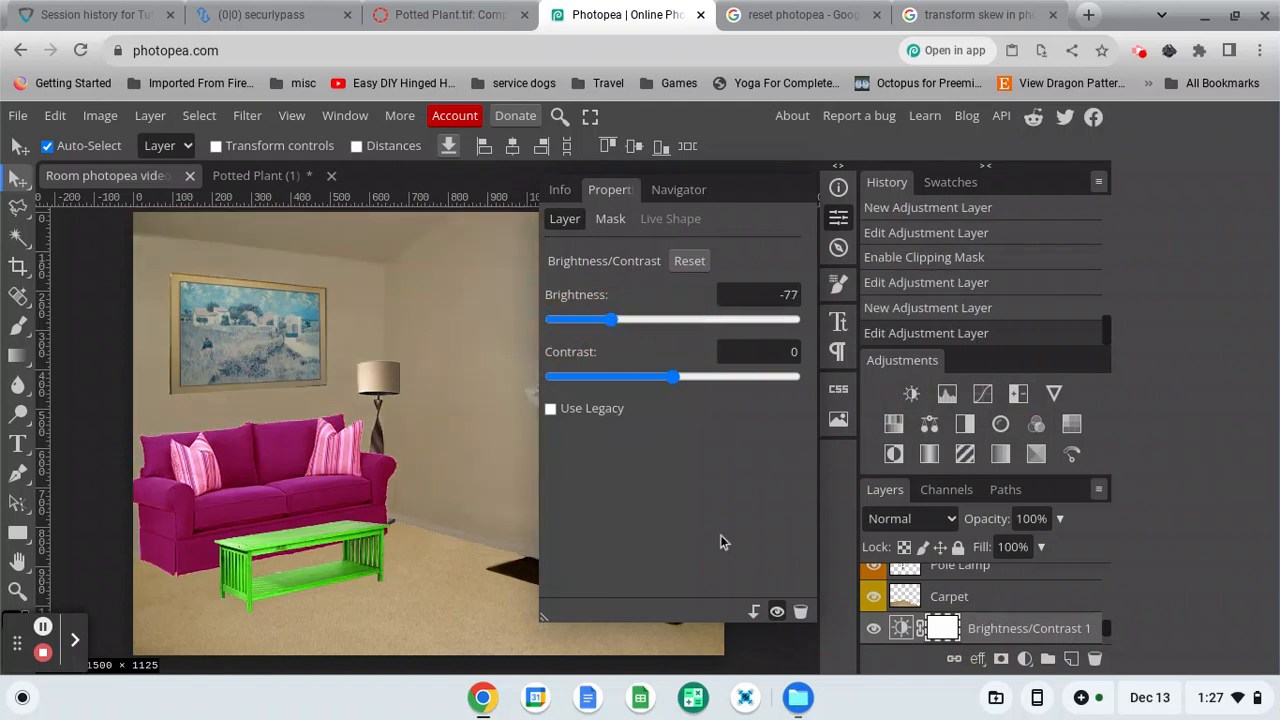
click(755, 612)
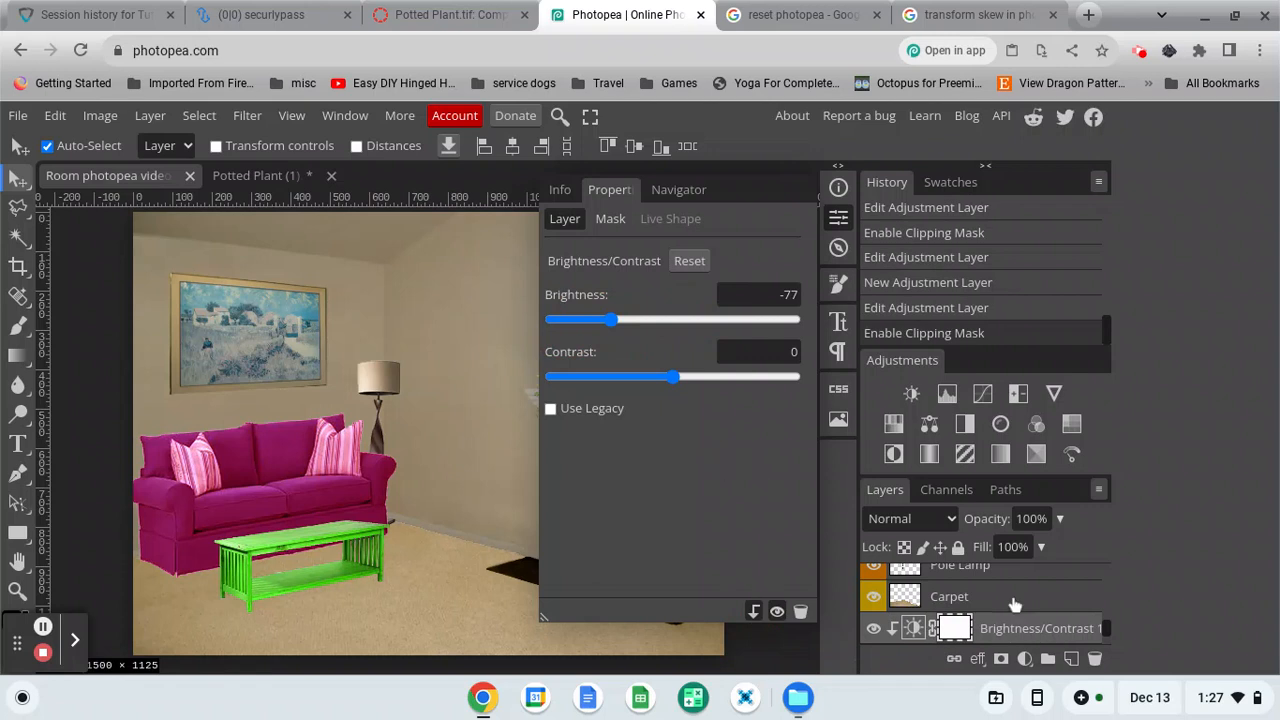
scroll(1040, 640, down, 2)
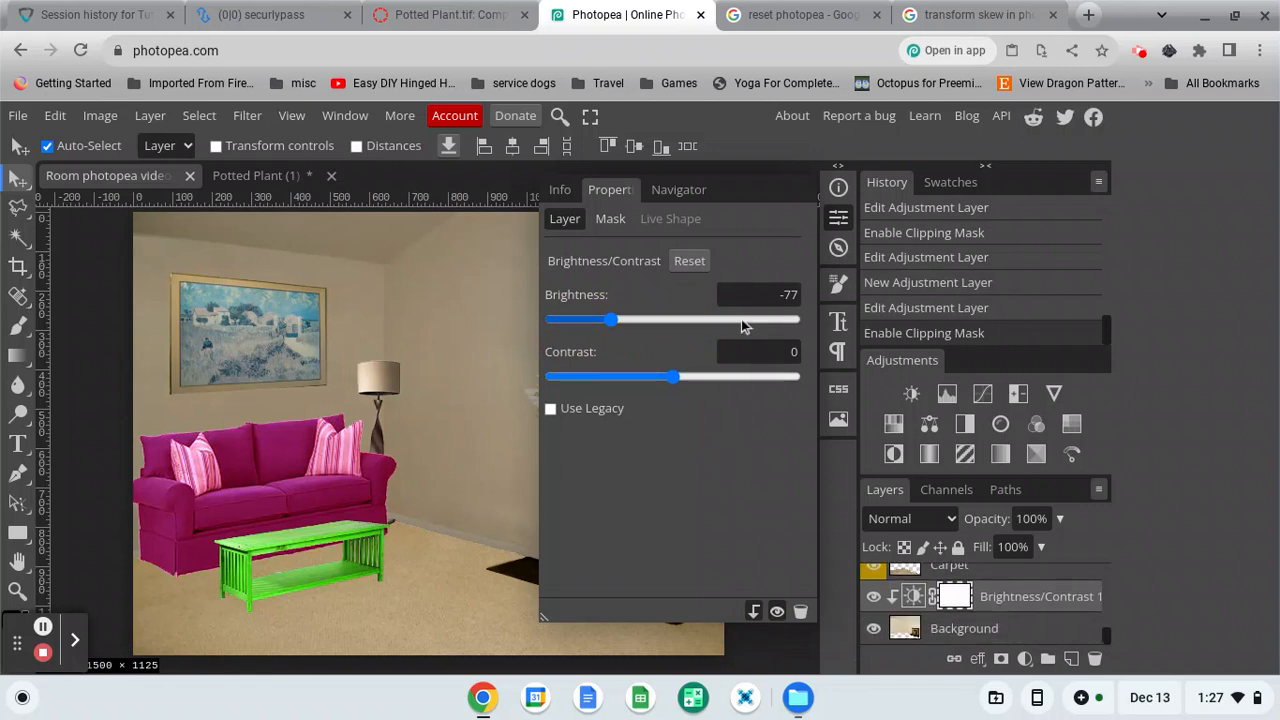
Set the background's Brightness/Contrast adjustment to brightness 10 and contrast -10.
click(786, 294)
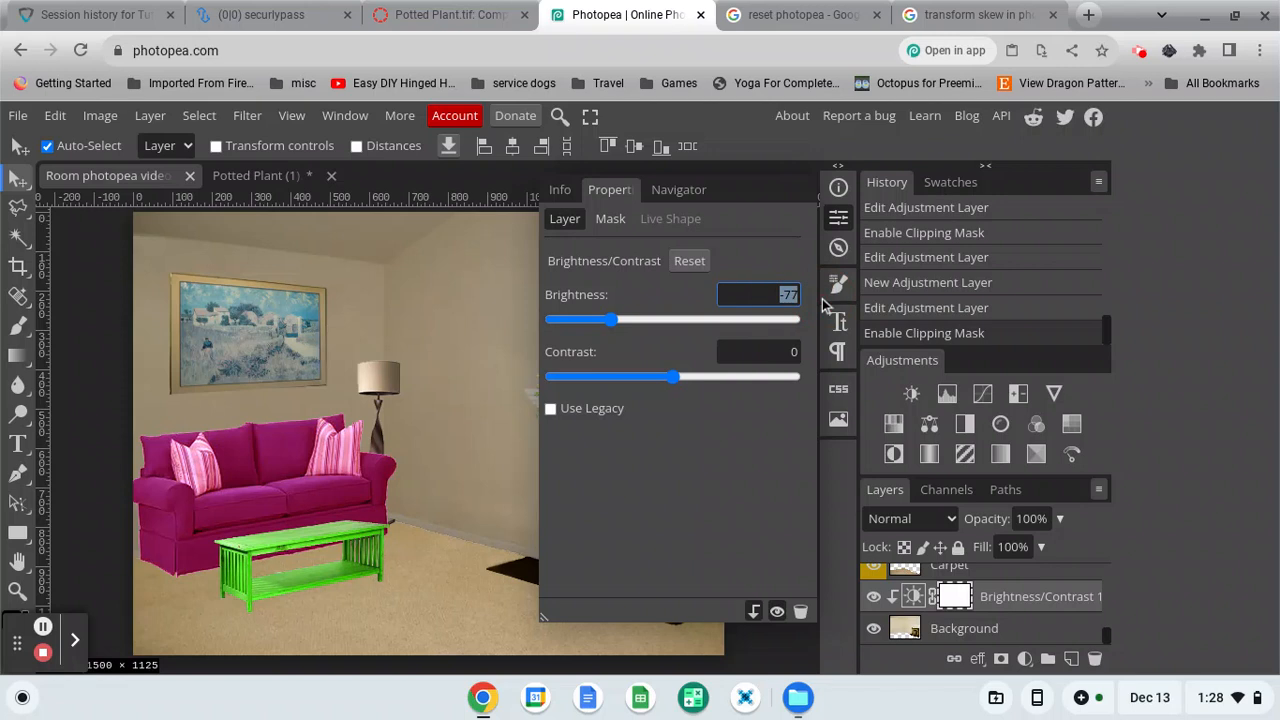
text(10)
click(785, 354)
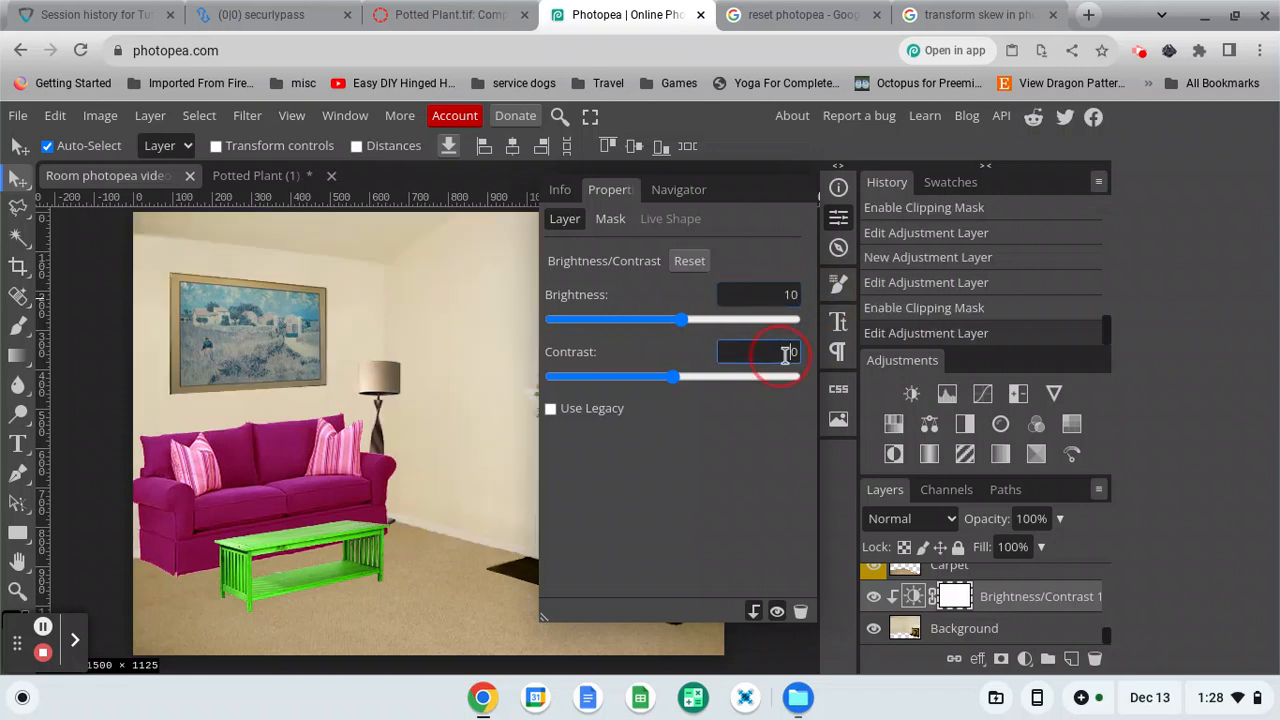
drag(786, 354, 797, 352)
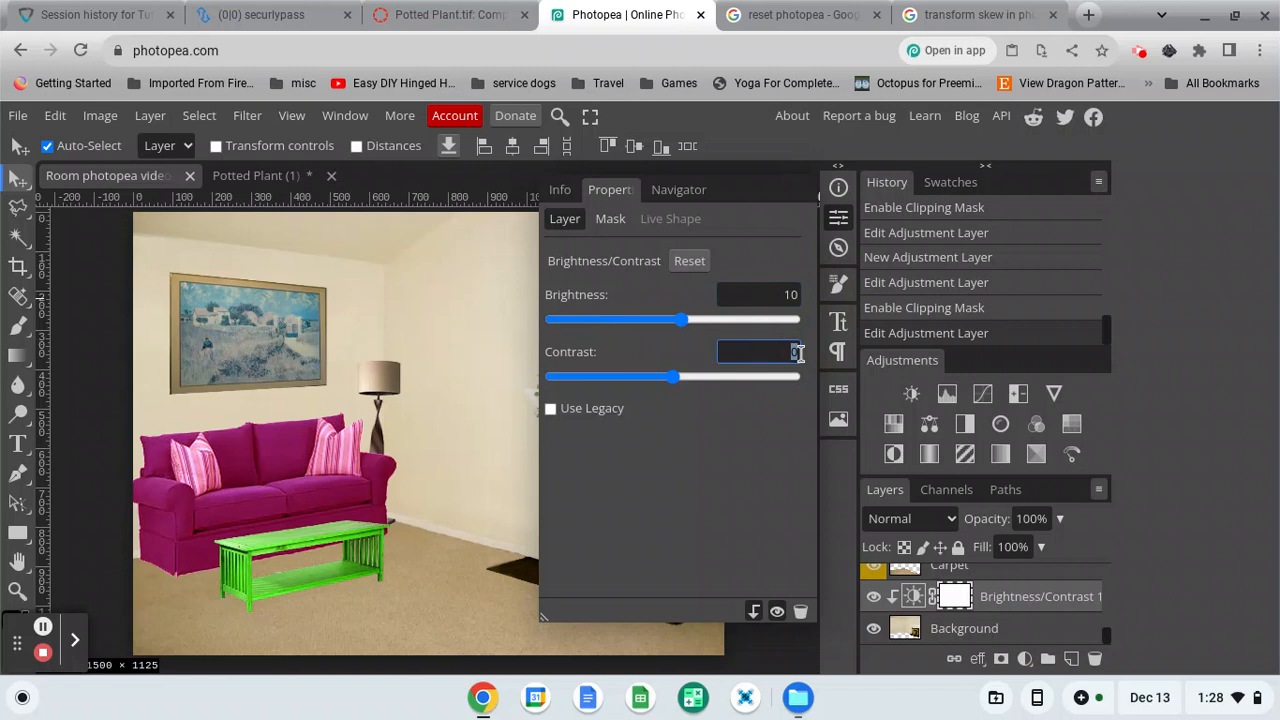
key(BackSpace)
text(-10)
click(840, 220)
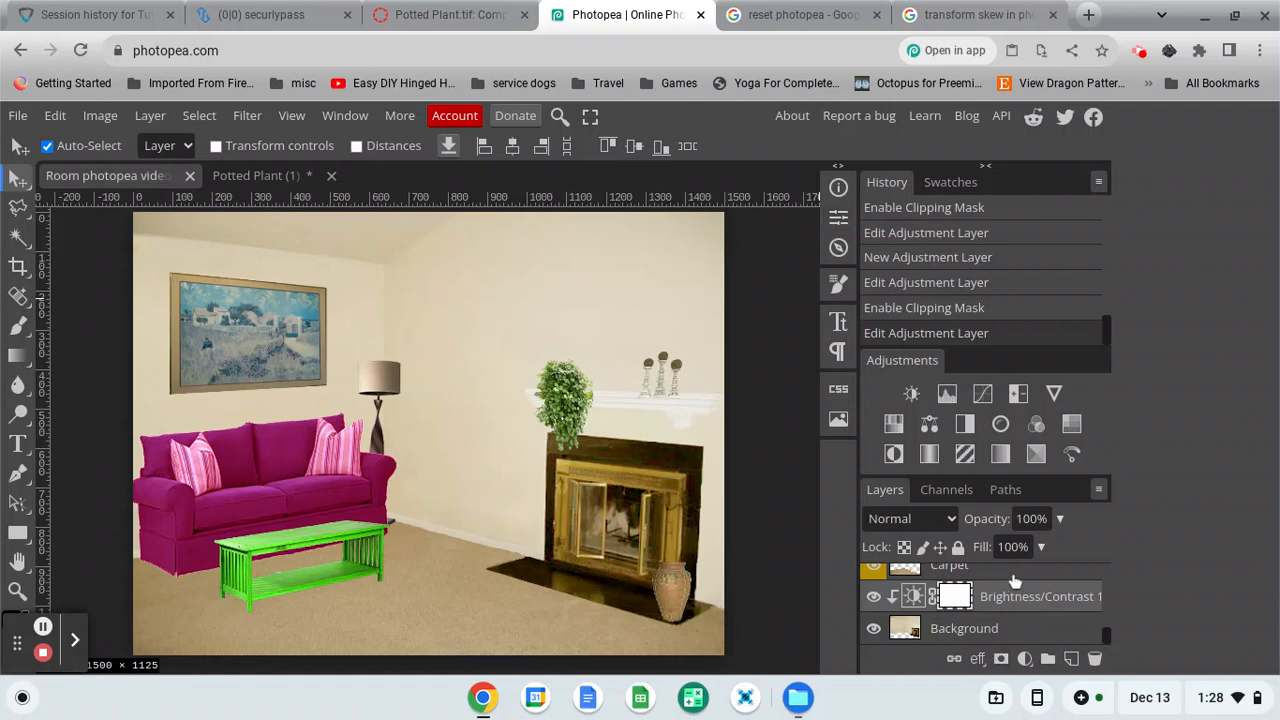
Add a Bevel and Emboss layer style to the Ivy layer, keeping the room image in view beside the settings.
scroll(1000, 600, up, 5)
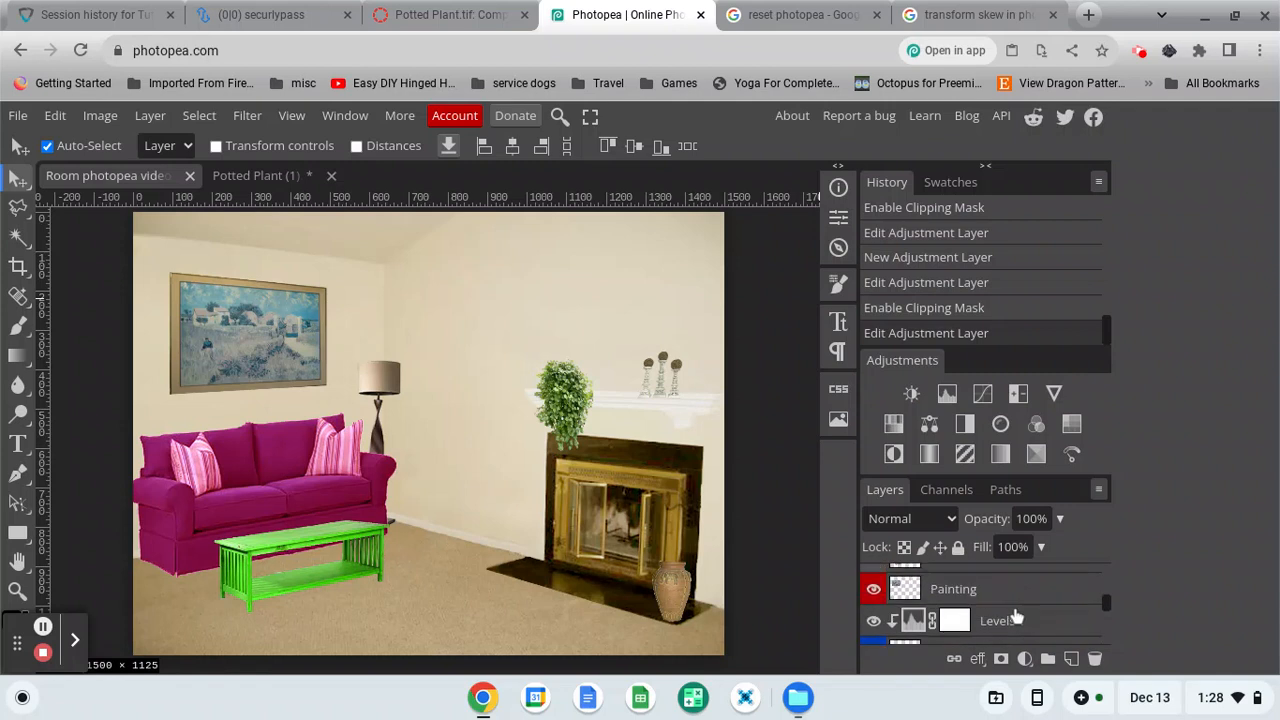
scroll(1016, 615, up, 4)
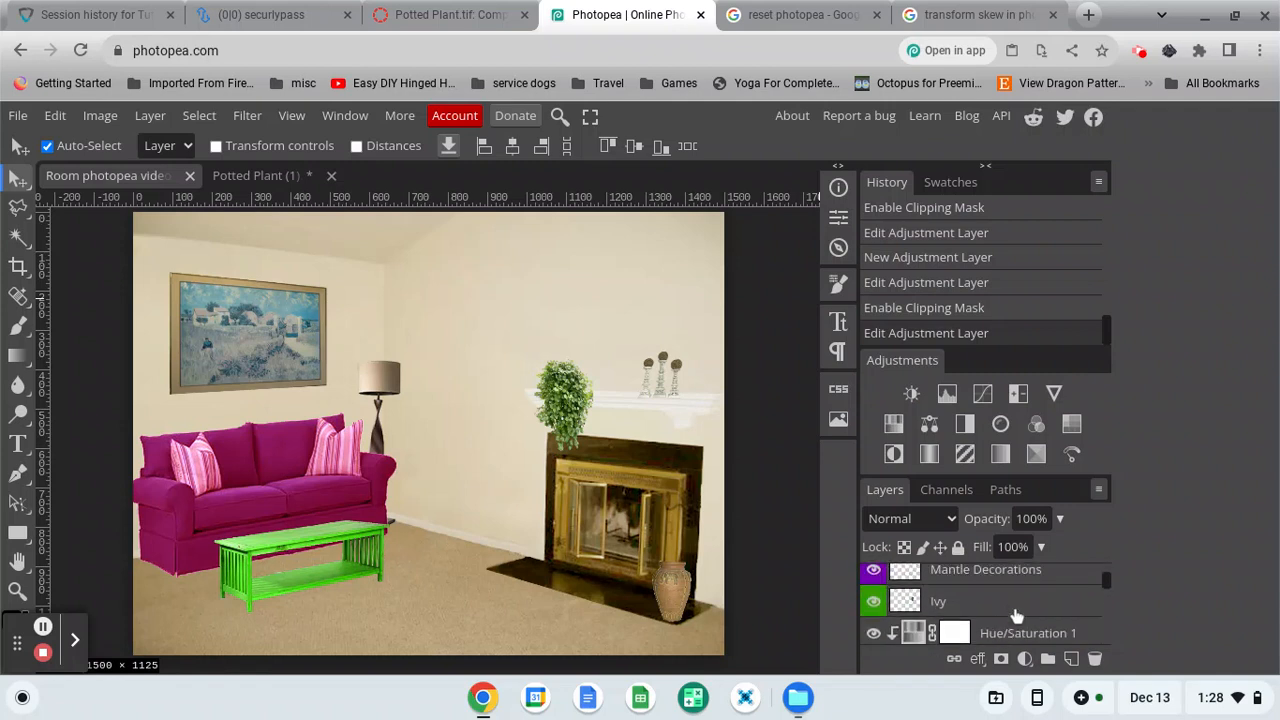
click(1003, 608)
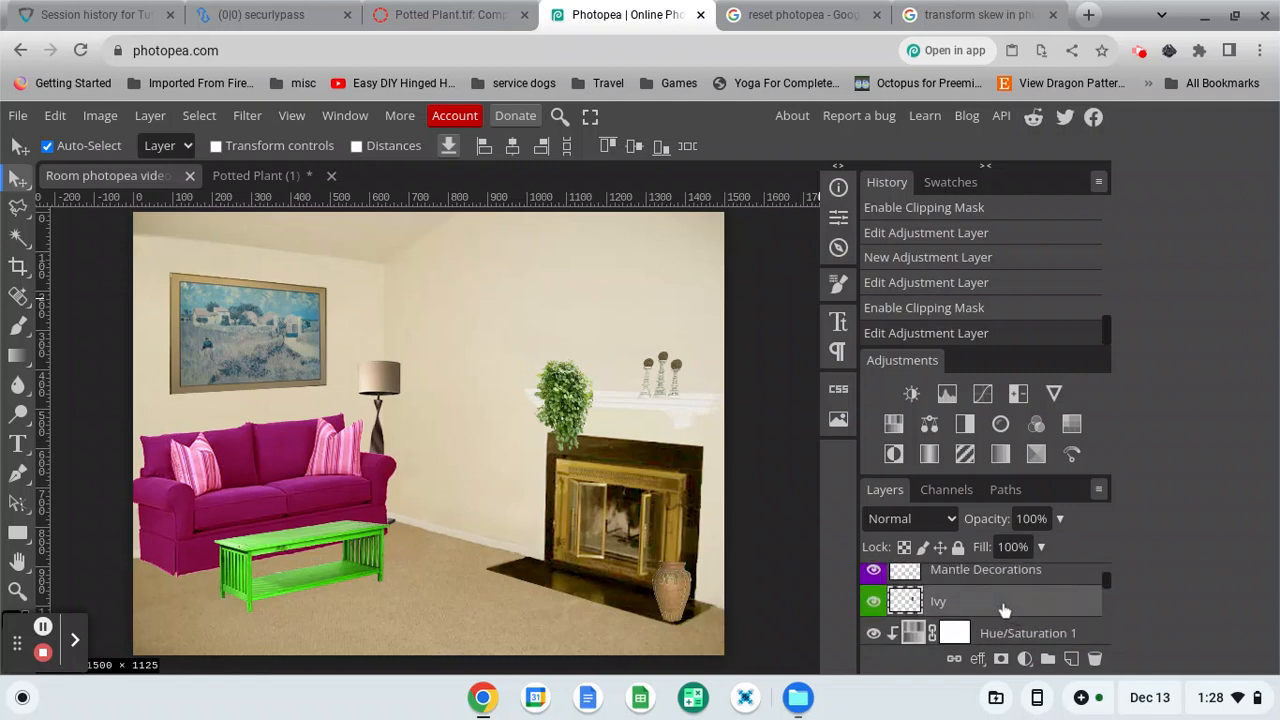
click(980, 661)
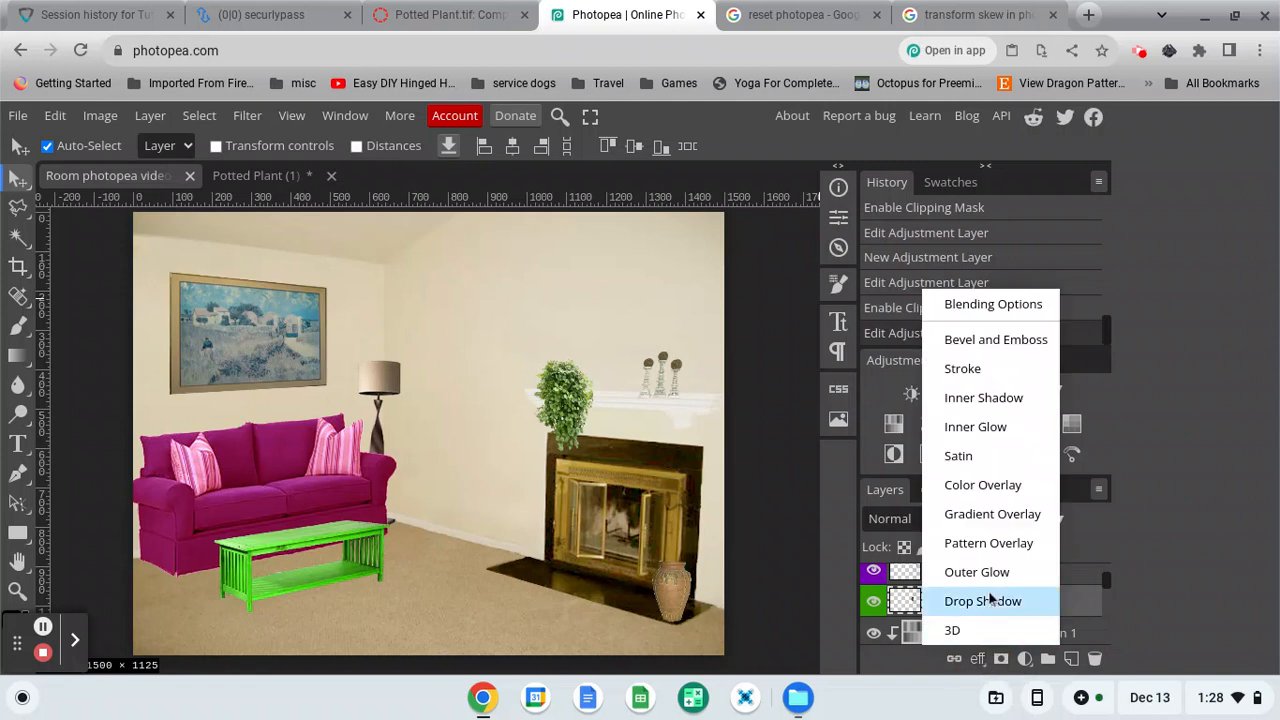
click(1005, 339)
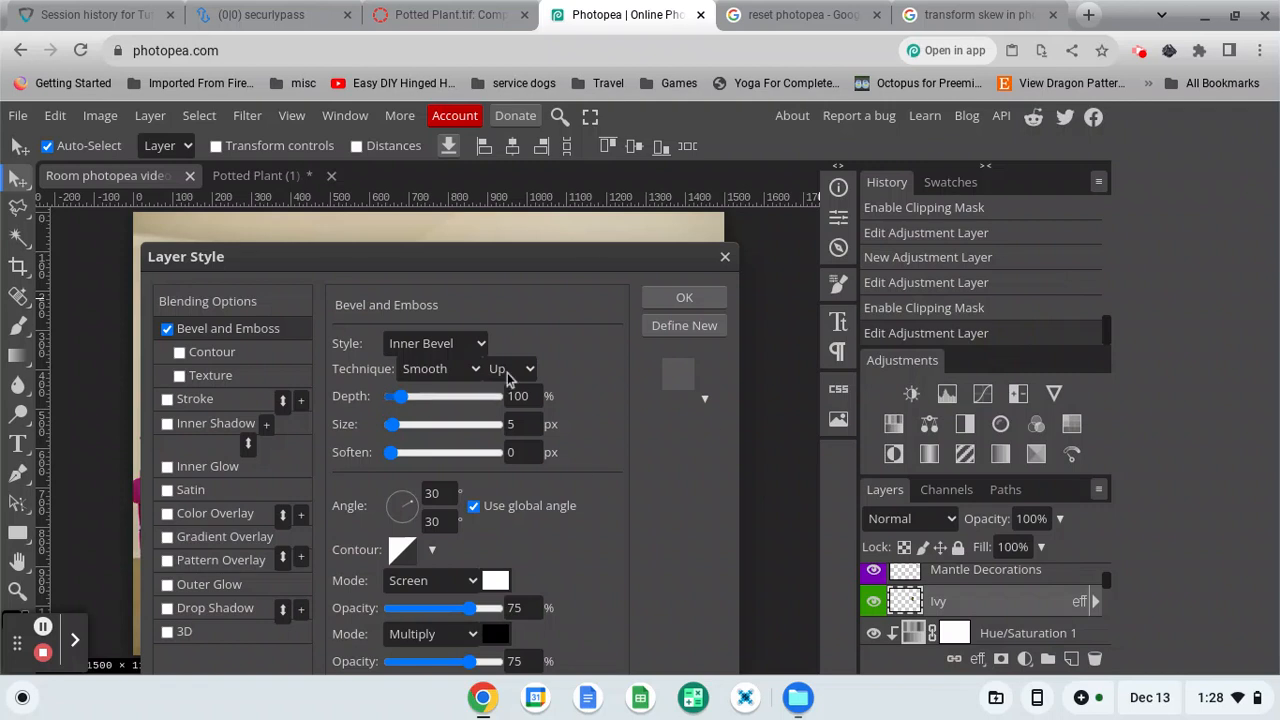
drag(600, 251, 1069, 195)
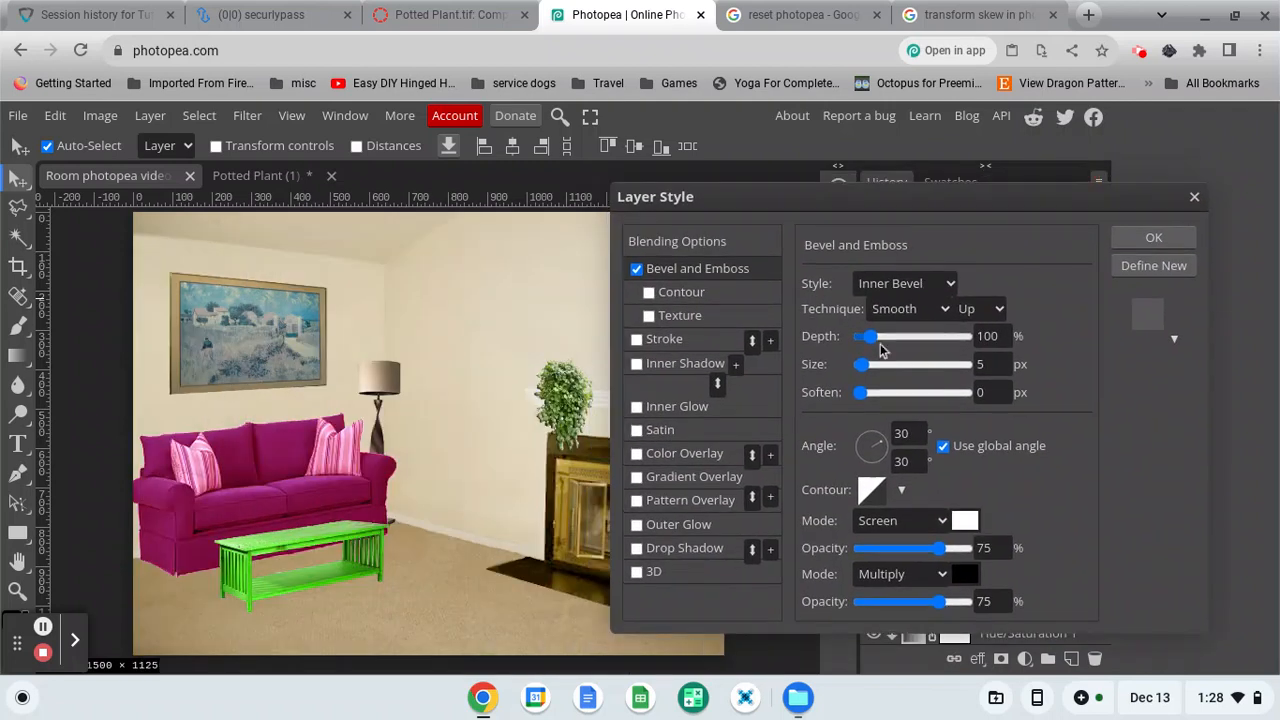
Set the ivy's bevel depth to 50%, size to 10 px and soften to 5 px, and apply the layer style.
mouse_move(871, 337)
mouse_down()
mouse_move(975, 331)
mouse_move(857, 337)
mouse_move(941, 336)
mouse_move(871, 336)
mouse_up()
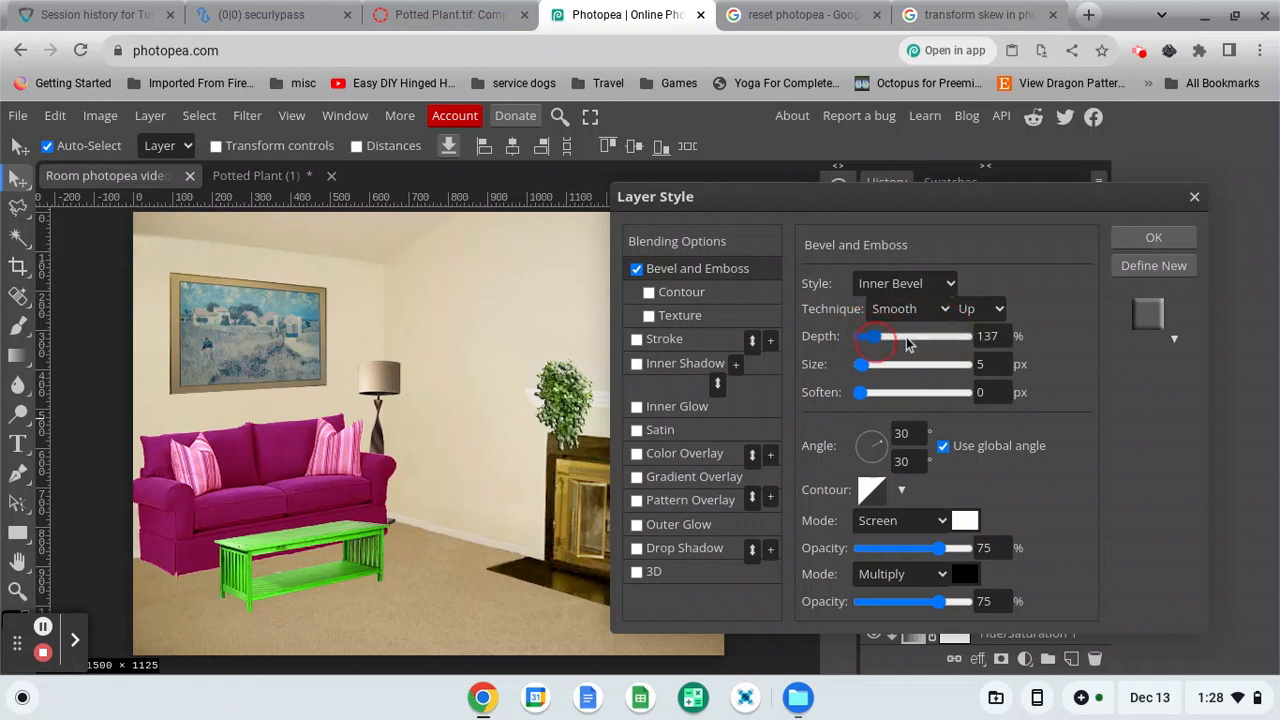
click(981, 337)
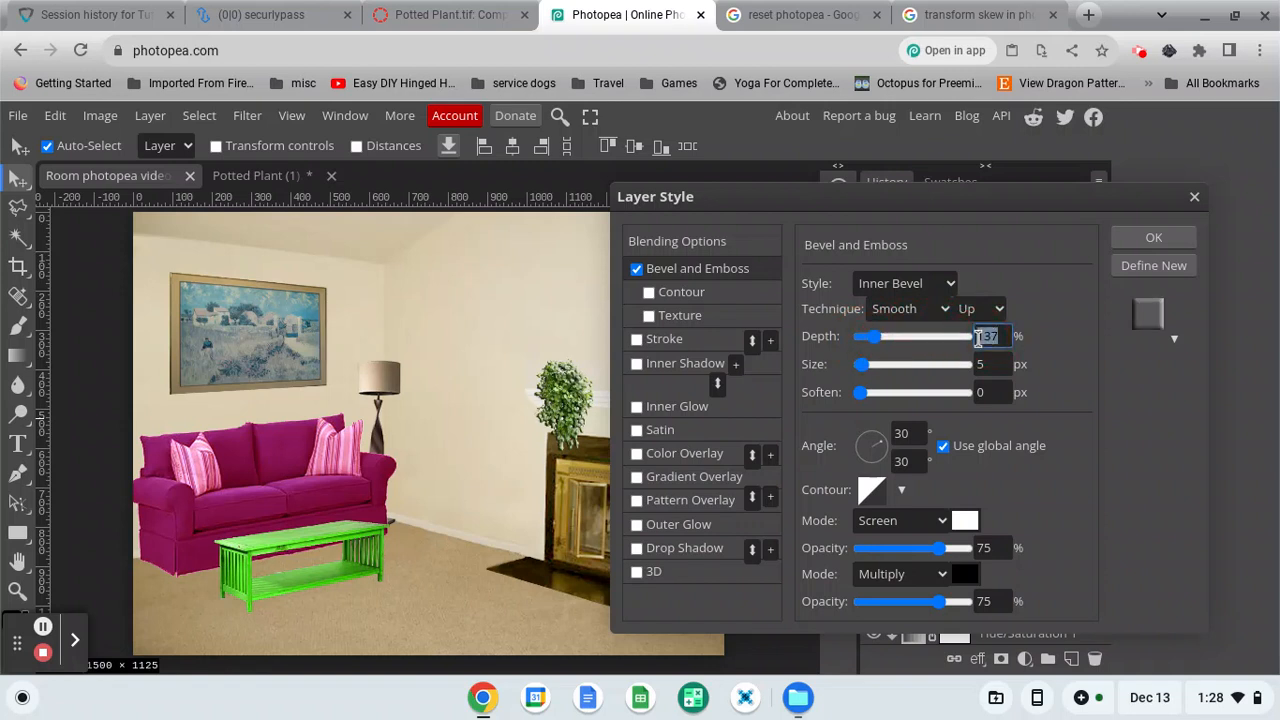
text(50)
mouse_move(862, 365)
mouse_down()
mouse_move(912, 366)
mouse_move(826, 369)
mouse_move(894, 363)
mouse_move(856, 368)
mouse_up()
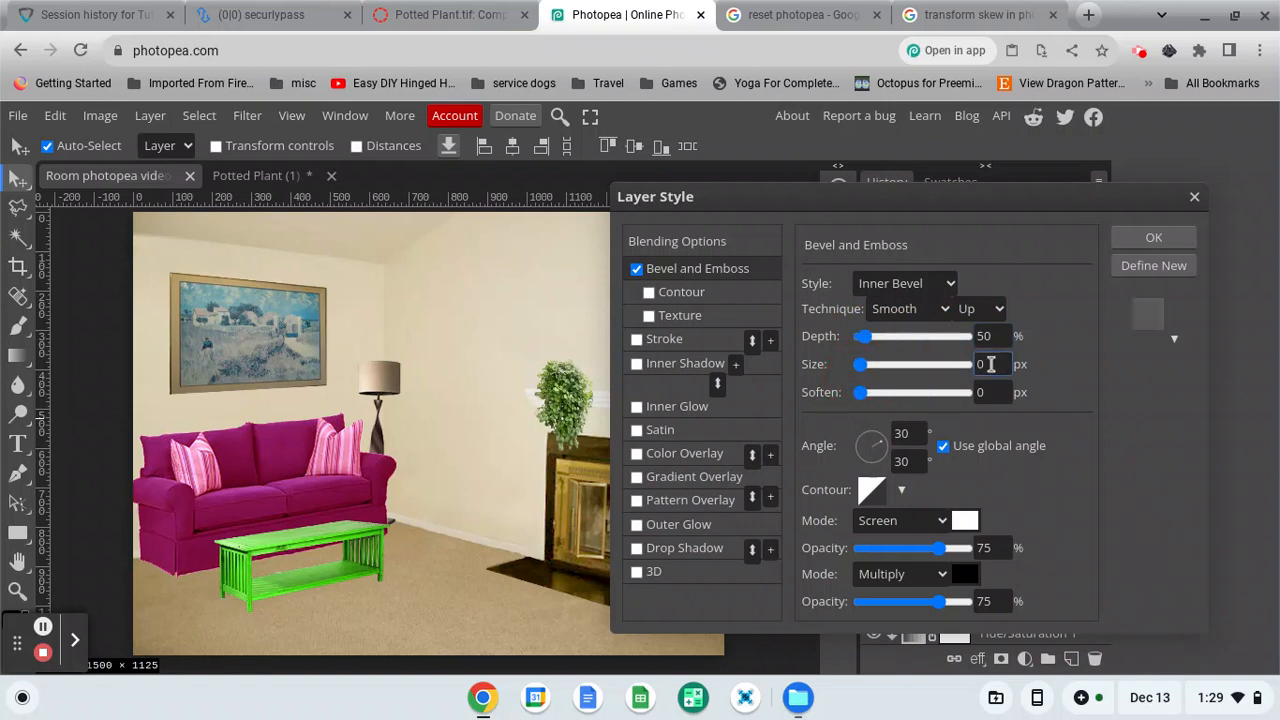
double_click(990, 364)
text(10)
double_click(978, 392)
text(5)
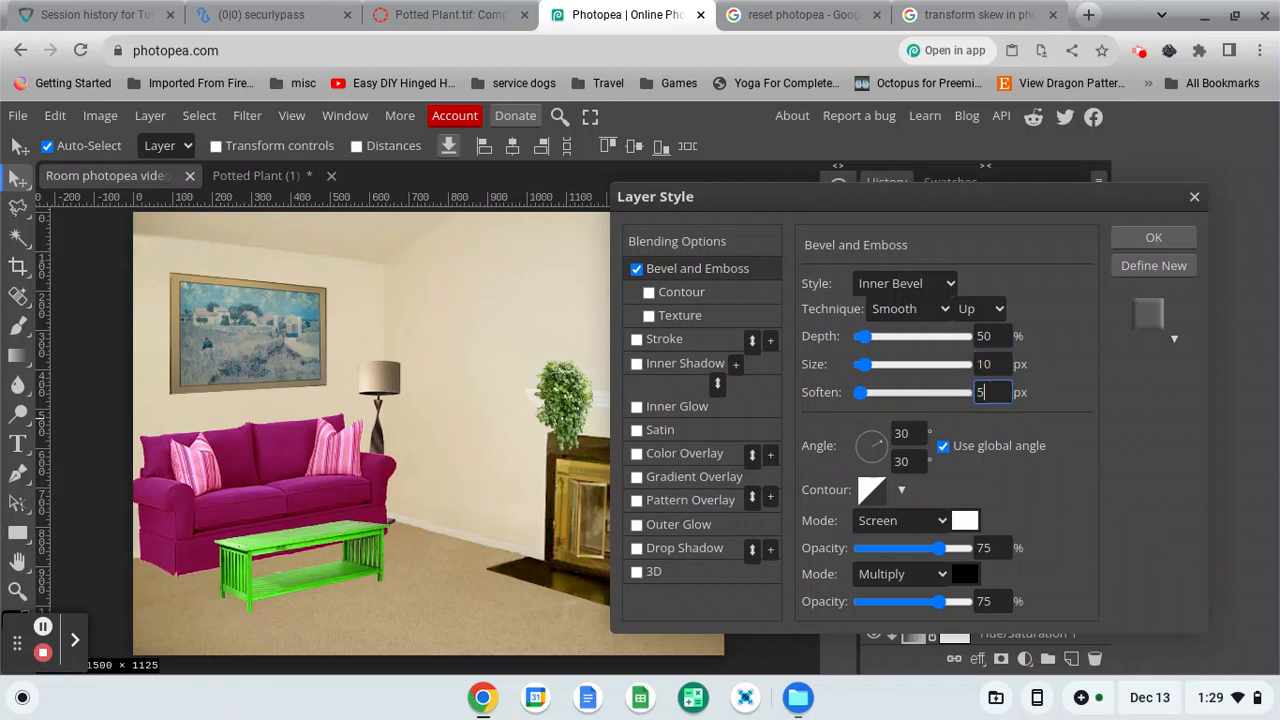
click(1154, 240)
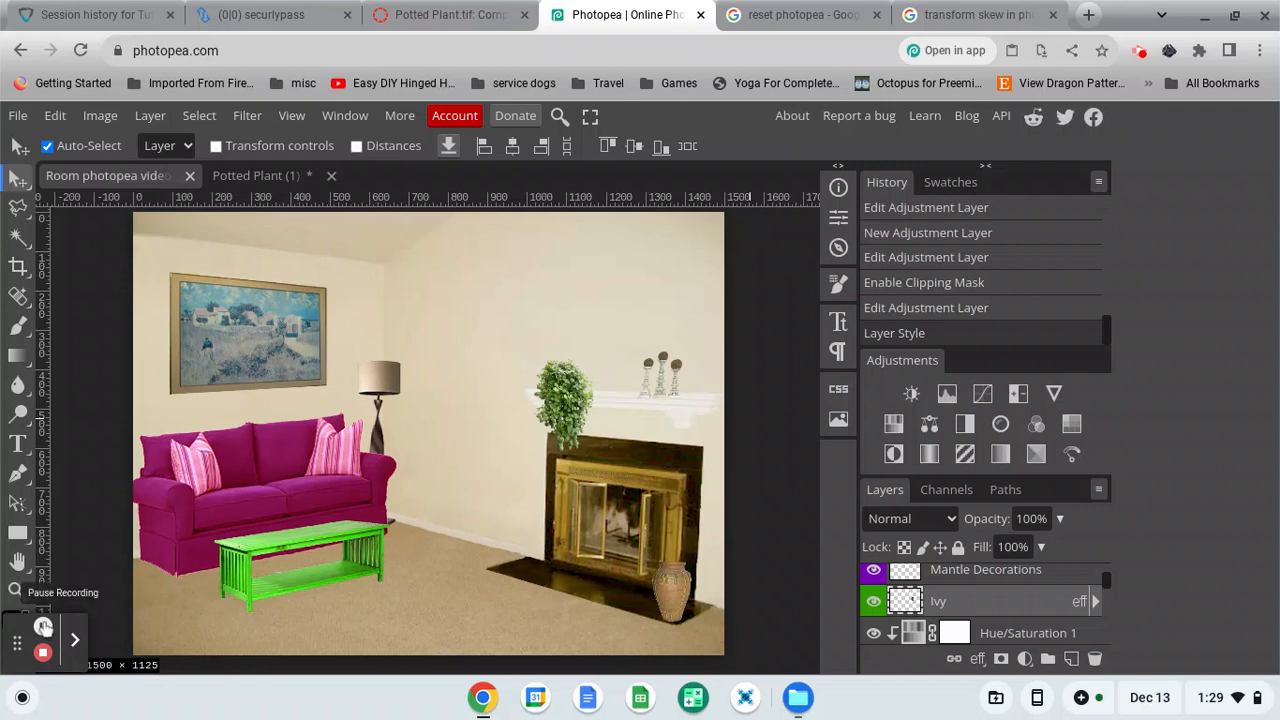
click(43, 627)
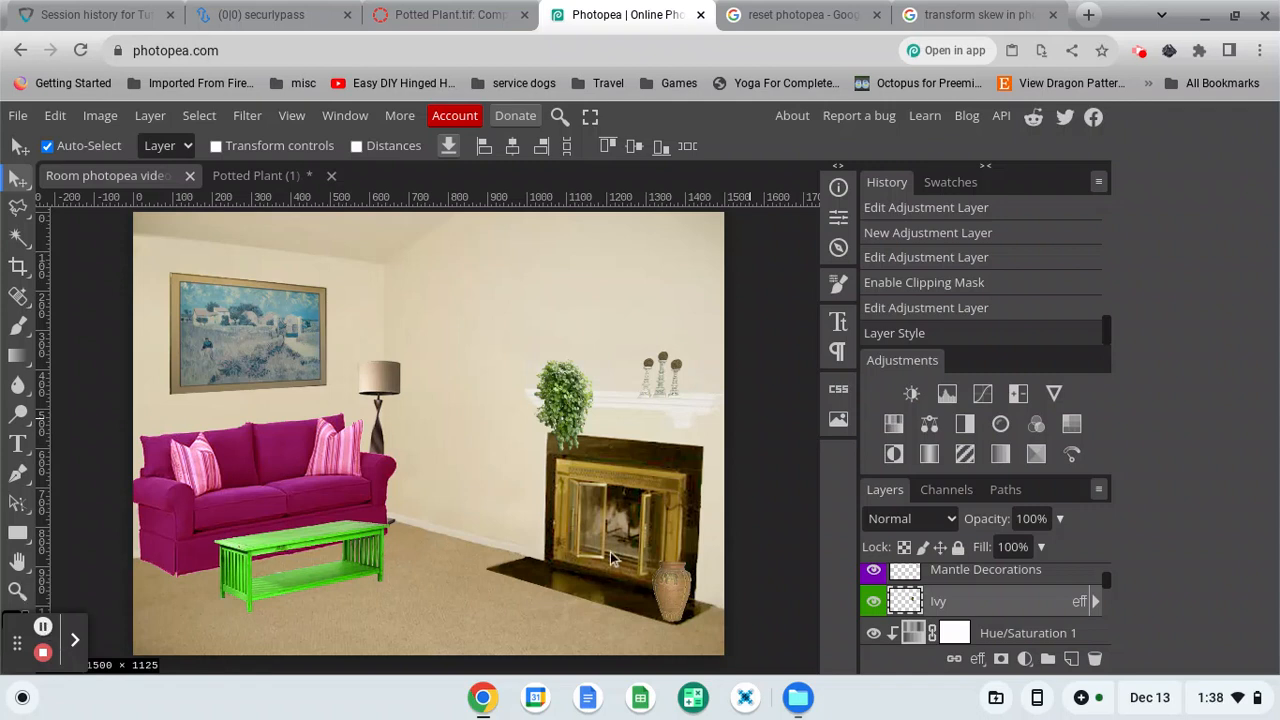
Isolate the Carpet layer by hiding all other layers.
scroll(977, 590, down, 2)
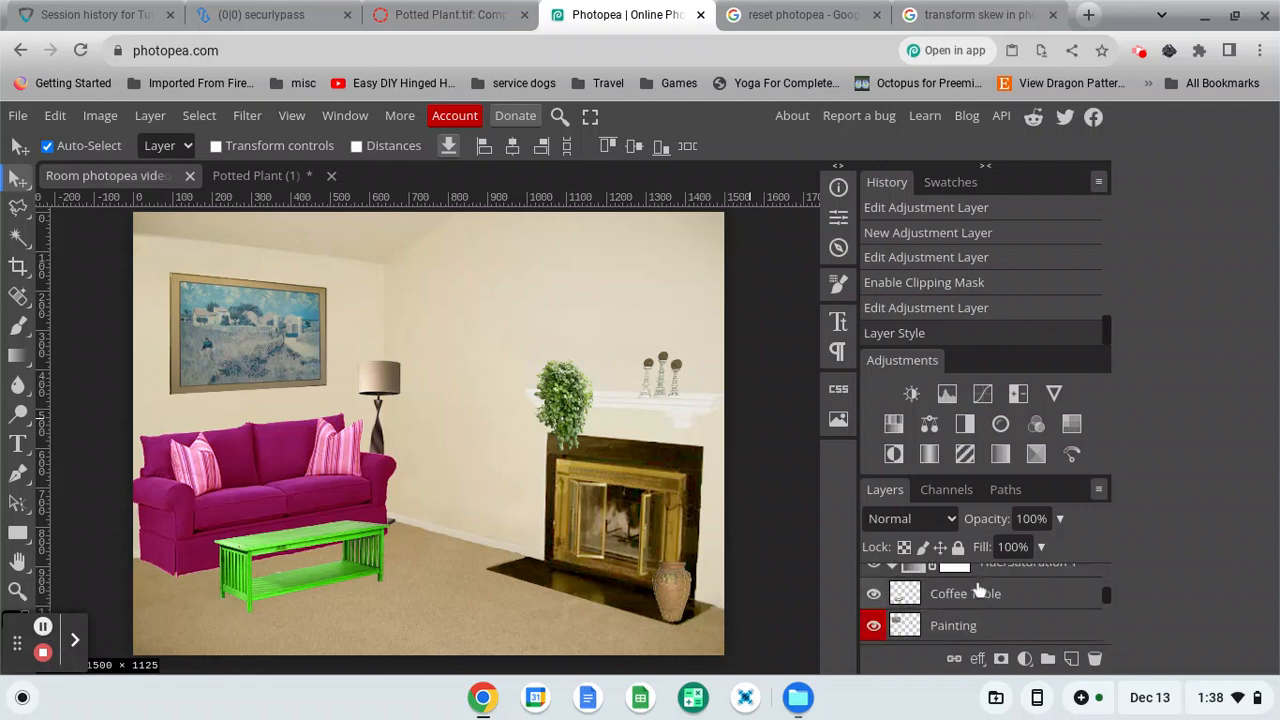
scroll(979, 590, down, 2)
scroll(979, 590, down, 3)
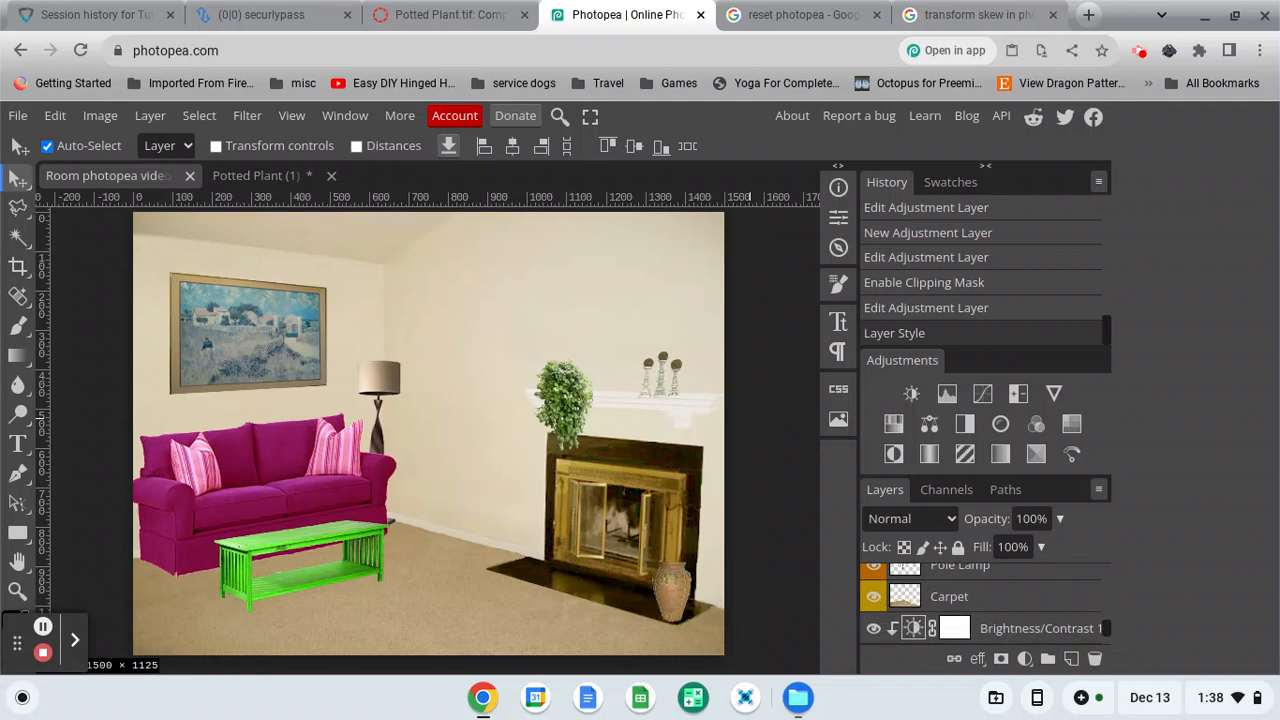
alt+click(873, 597)
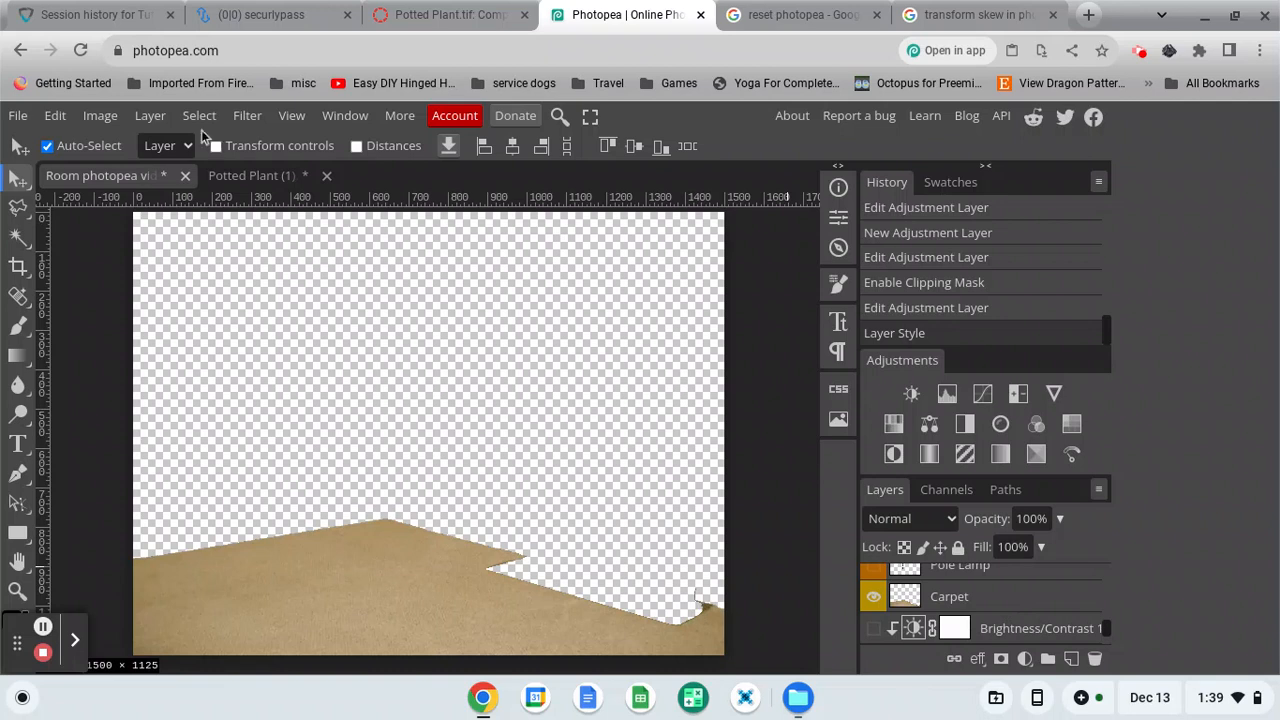
click(150, 117)
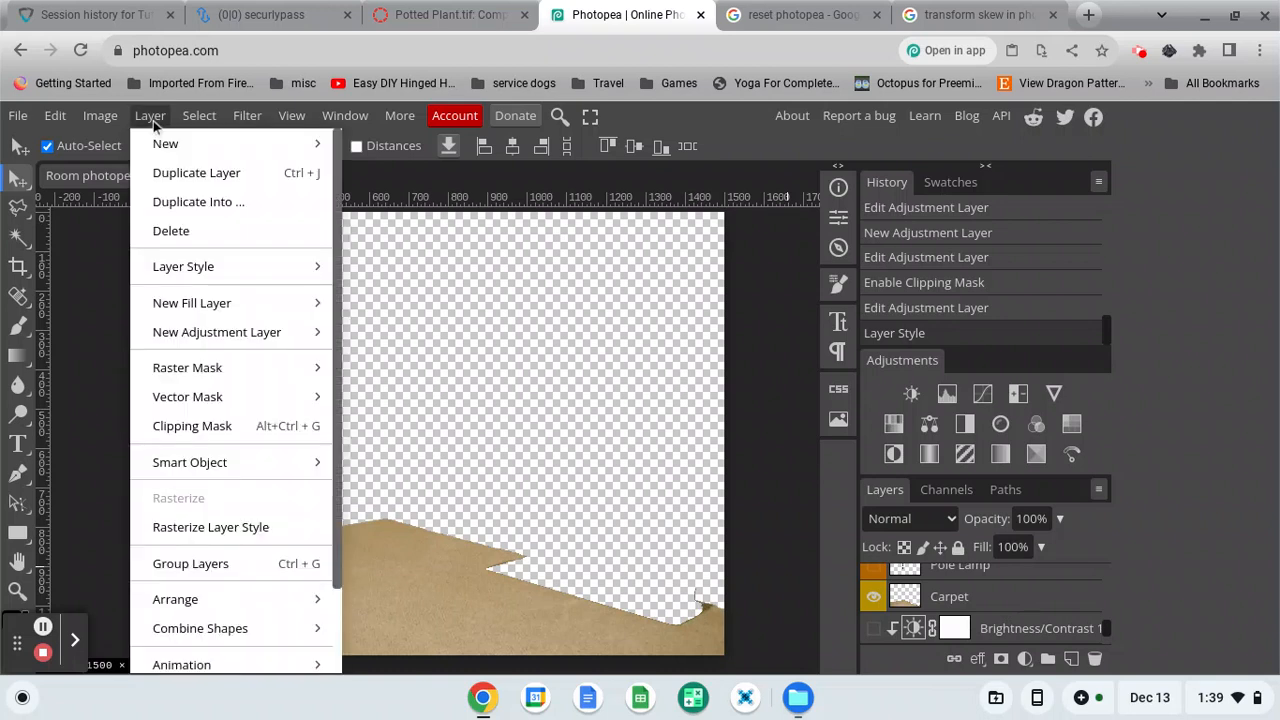
mouse_move(160, 144)
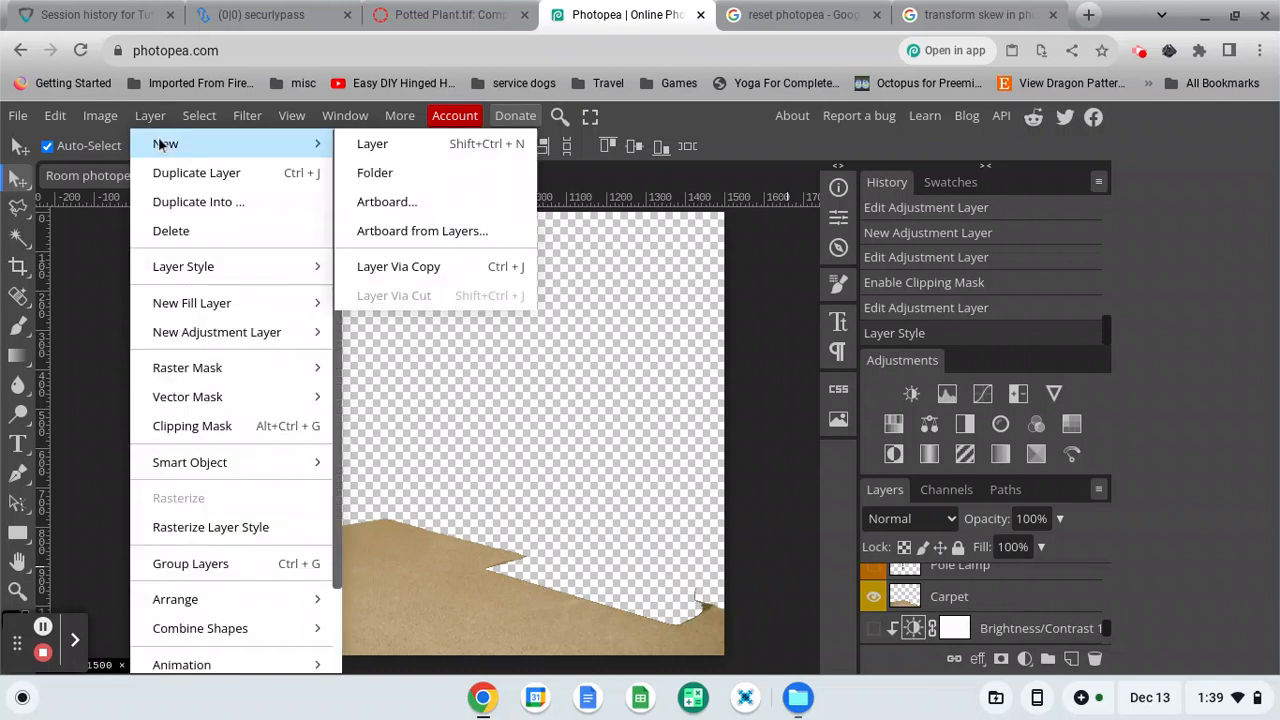
click(380, 147)
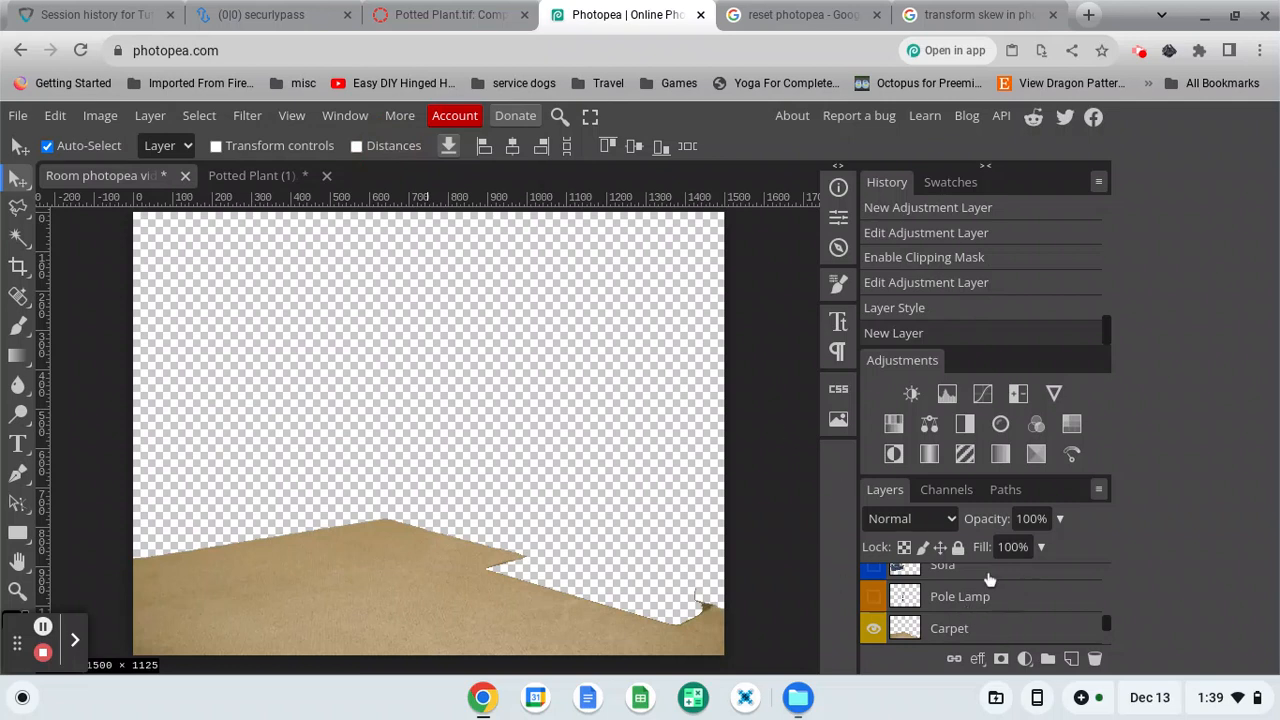
scroll(970, 591, down, 1)
scroll(970, 591, up, 2)
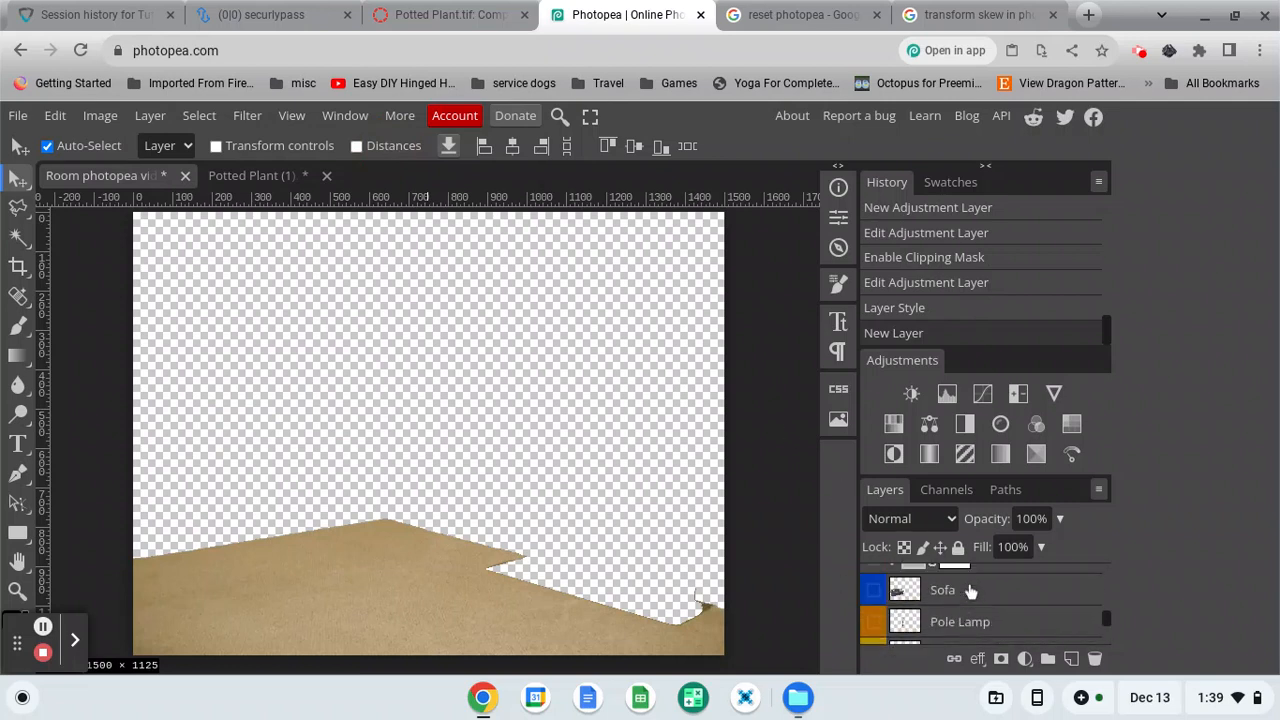
scroll(970, 591, up, 3)
scroll(970, 593, down, 1)
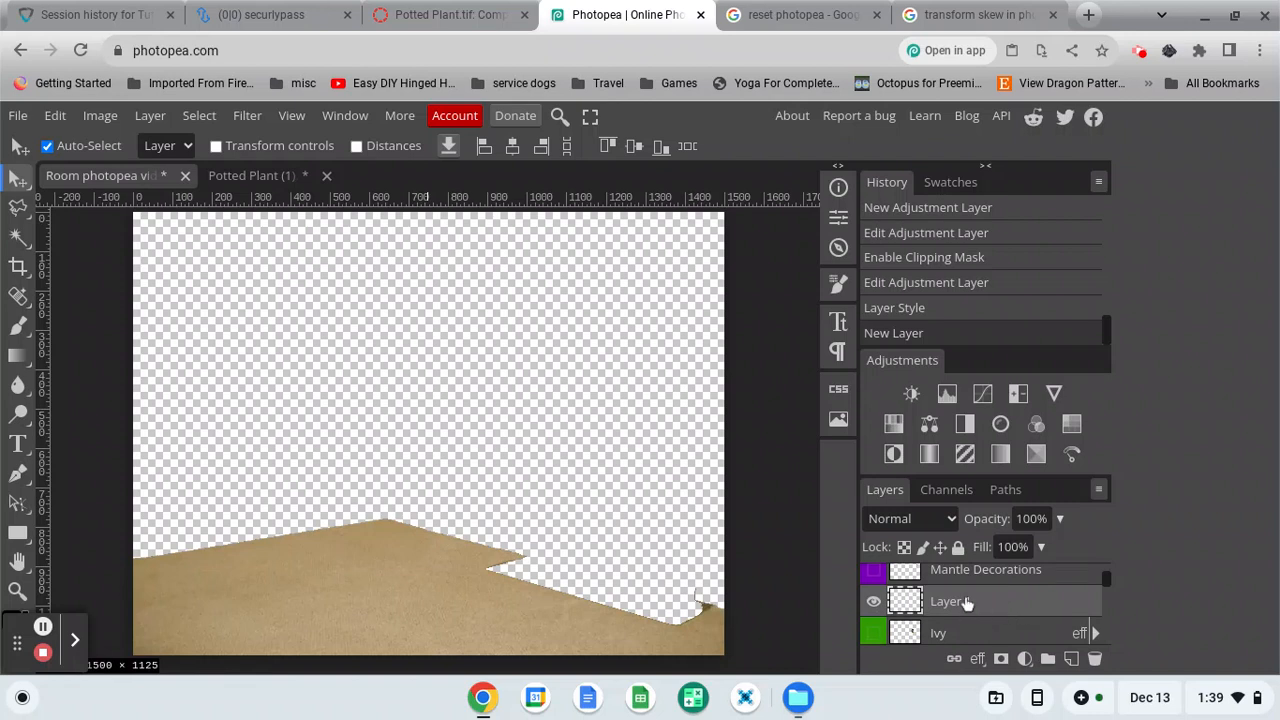
right_click(990, 606)
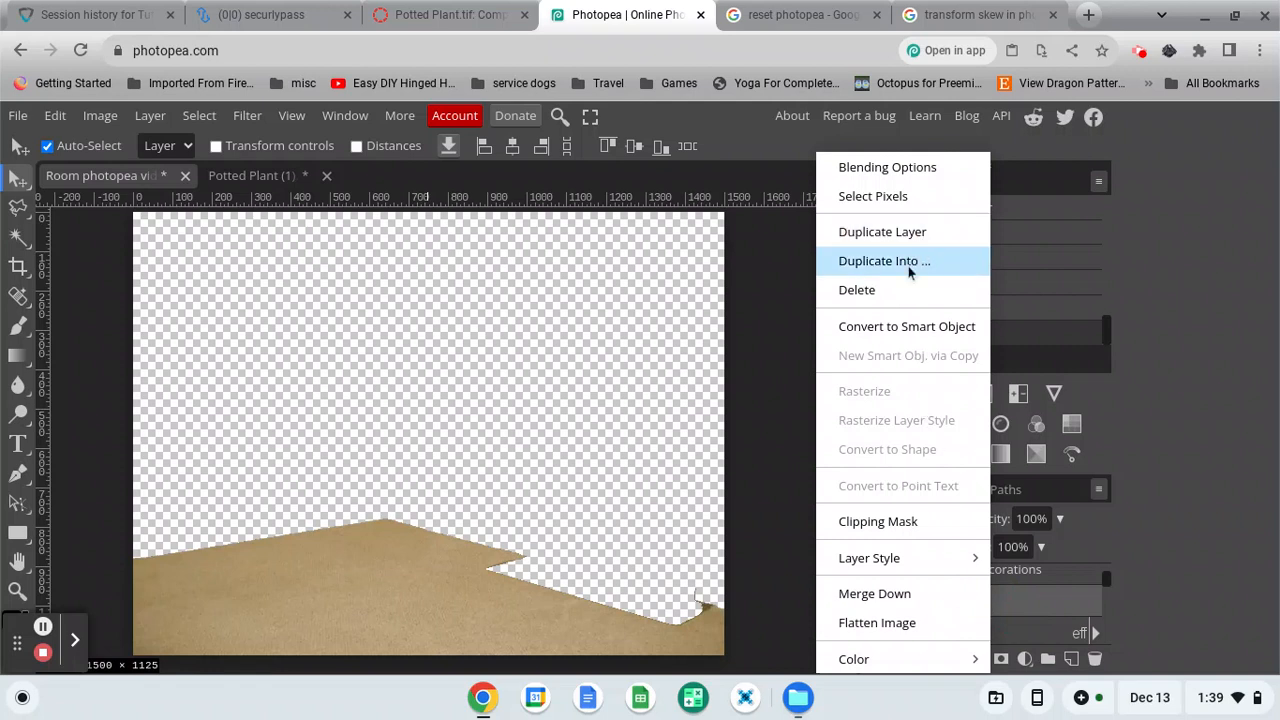
click(886, 290)
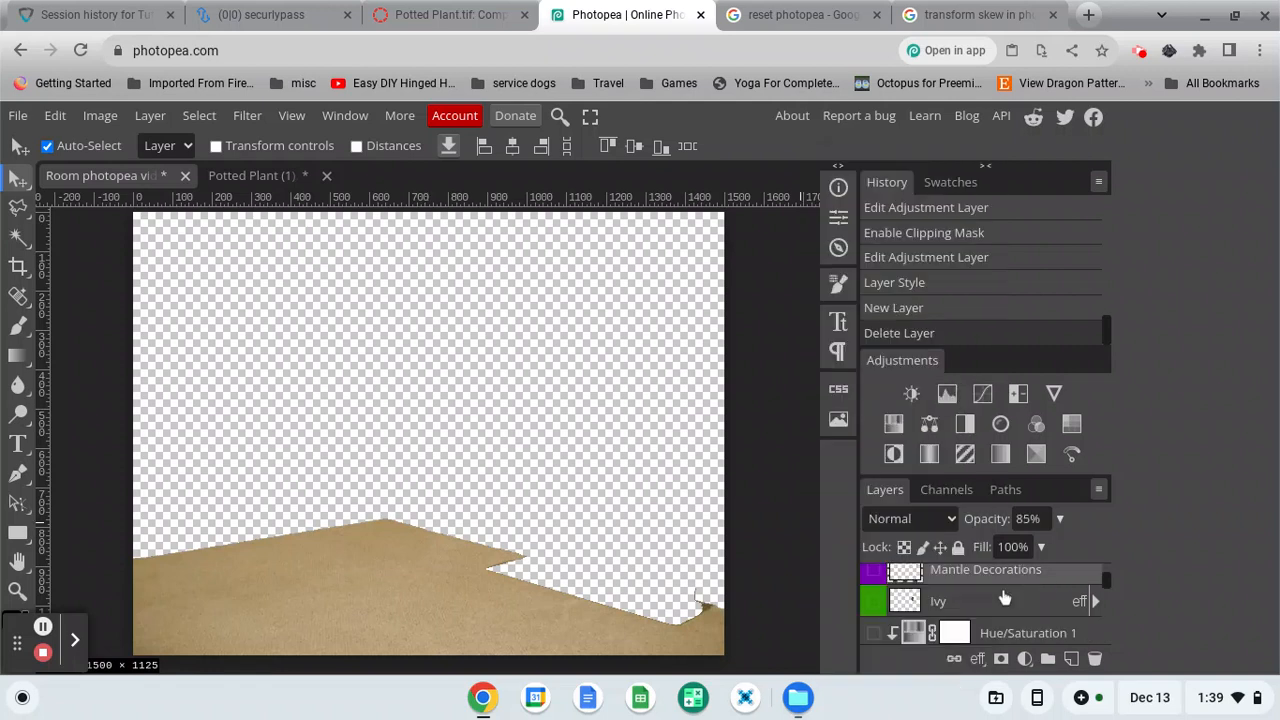
Create a new empty layer directly above the Carpet layer.
scroll(1003, 590, down, 3)
scroll(1004, 596, down, 3)
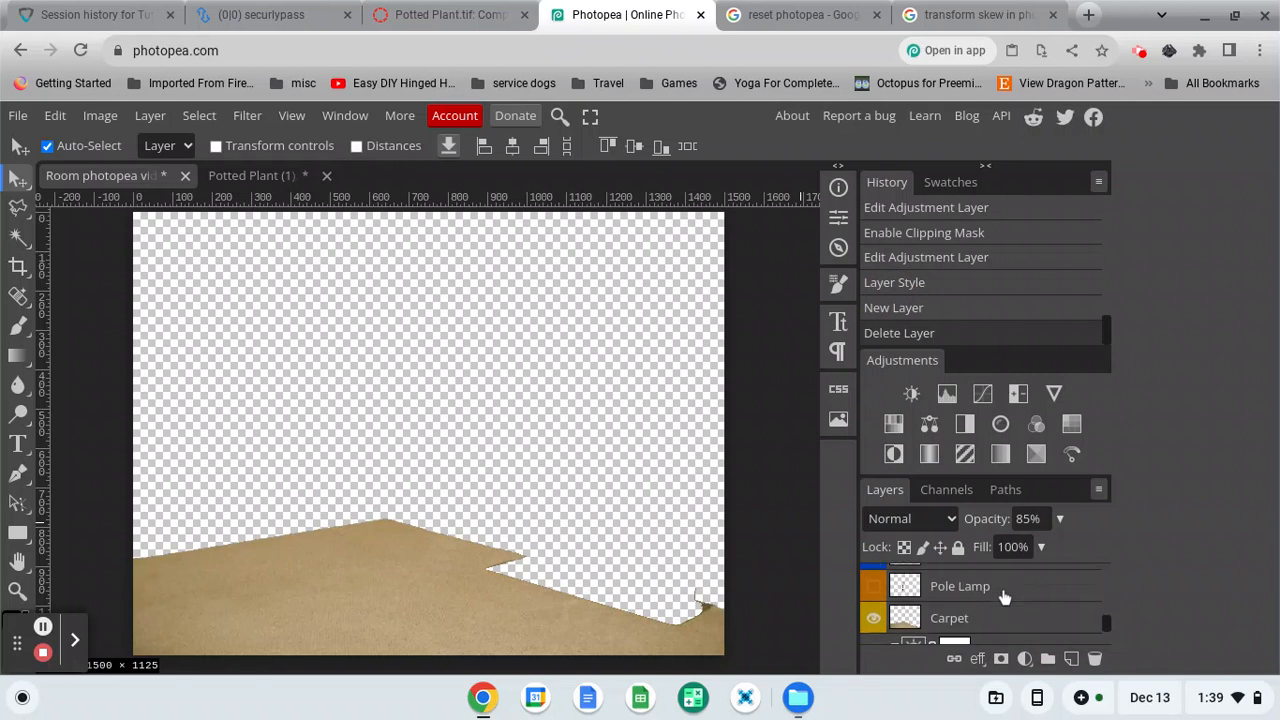
click(1028, 608)
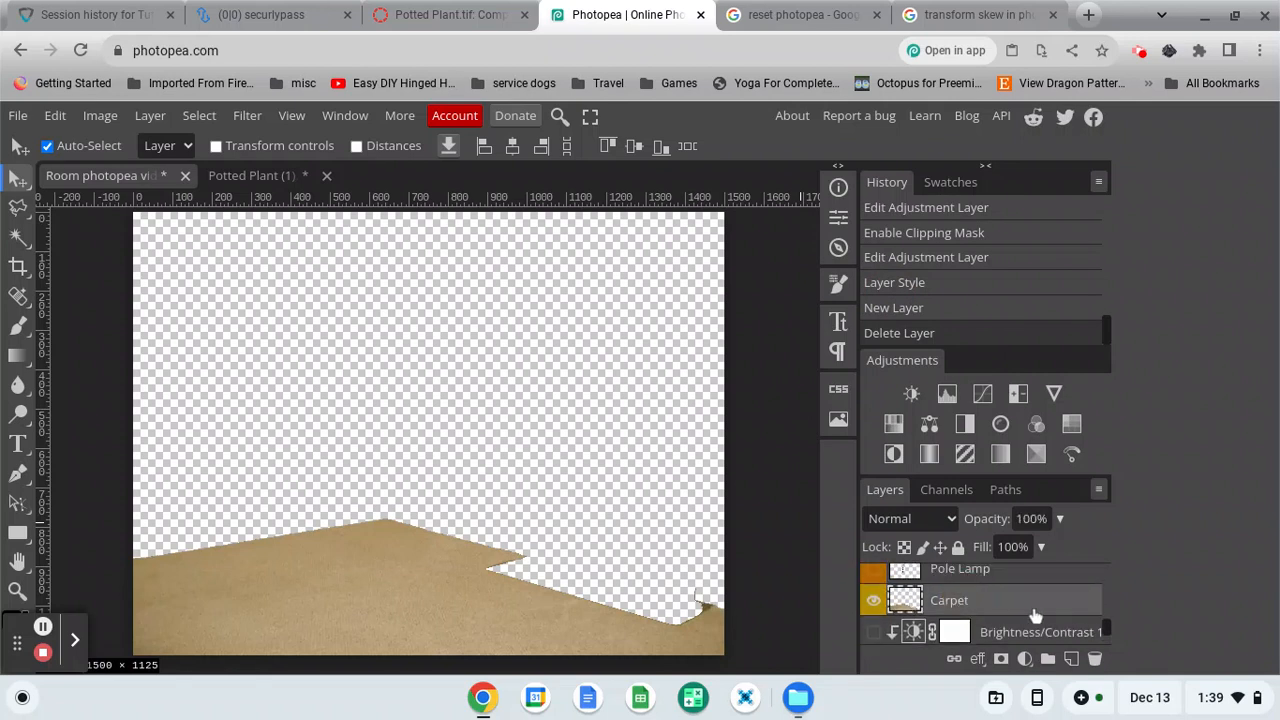
click(150, 118)
mouse_move(171, 146)
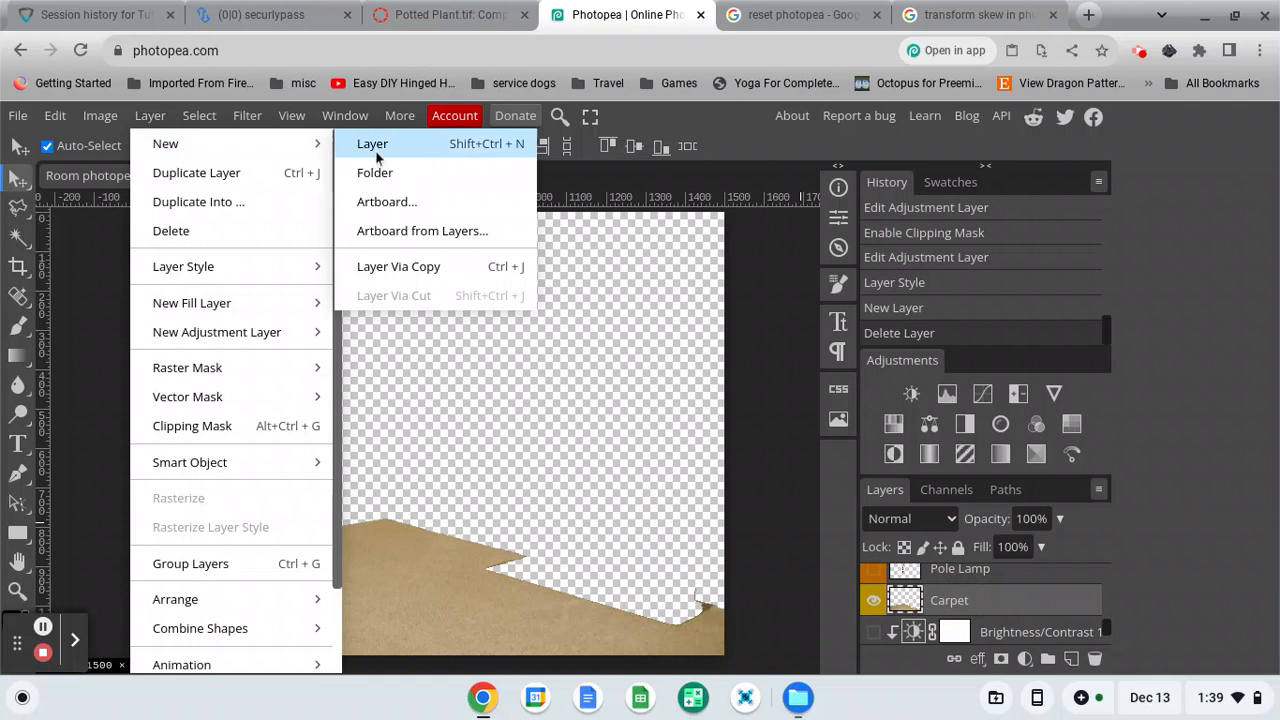
click(376, 145)
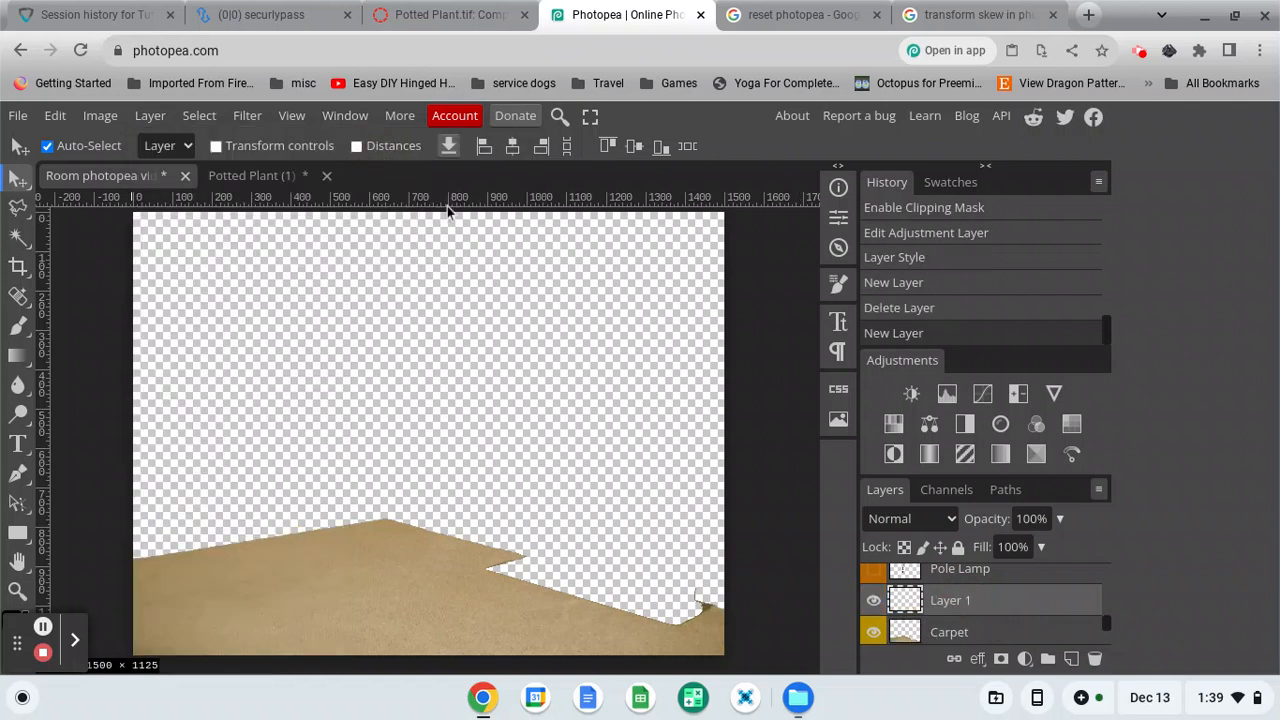
Rename the new layer above Carpet as Wood Flooring.
double_click(966, 604)
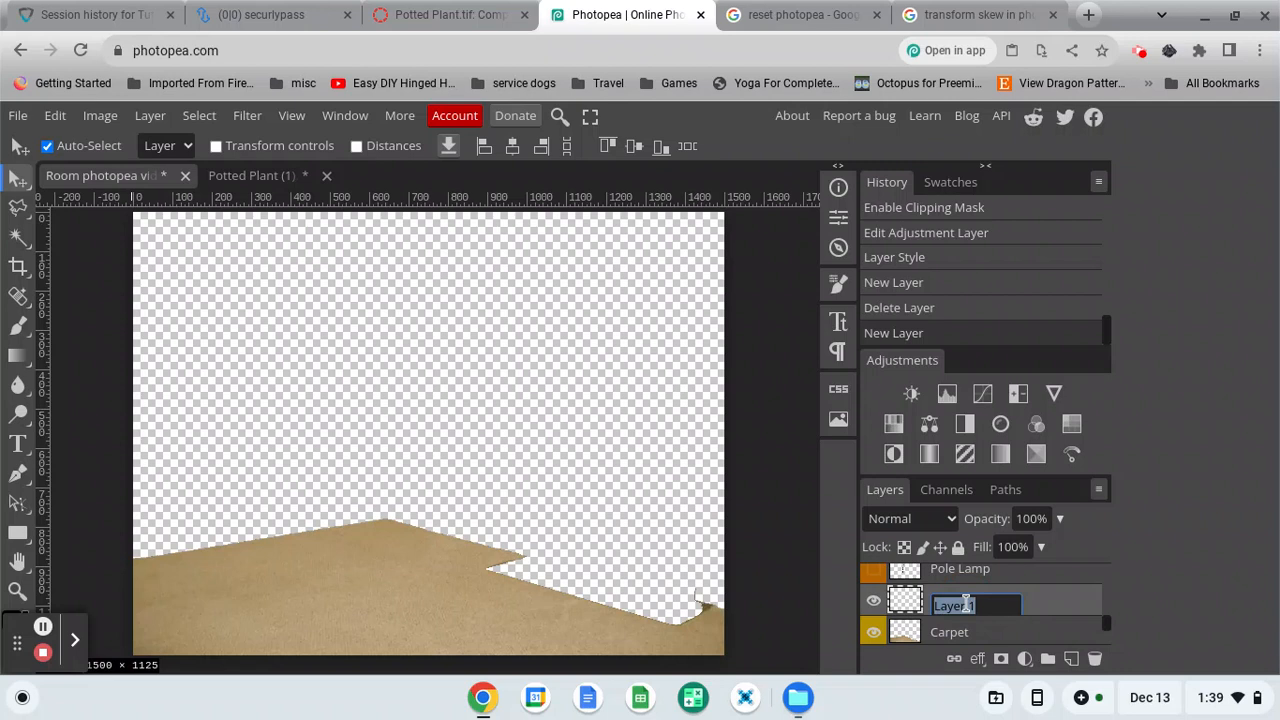
text(Wood Flooring)
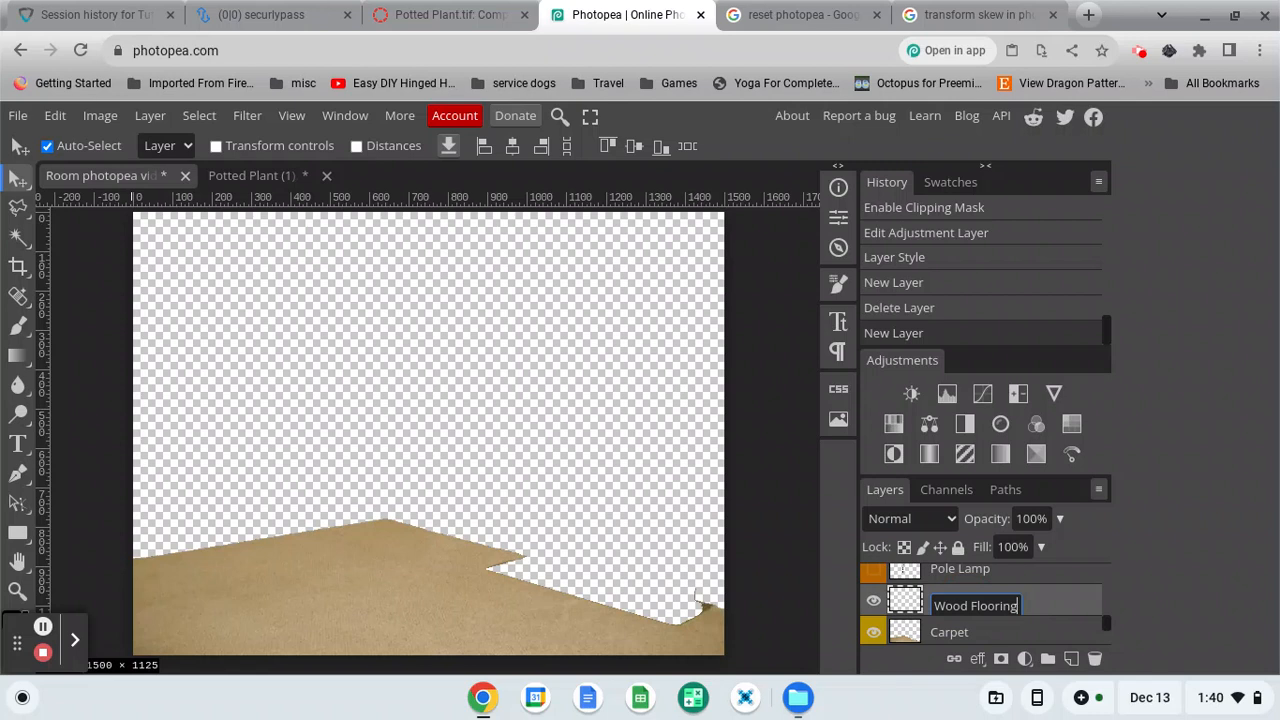
key(Return)
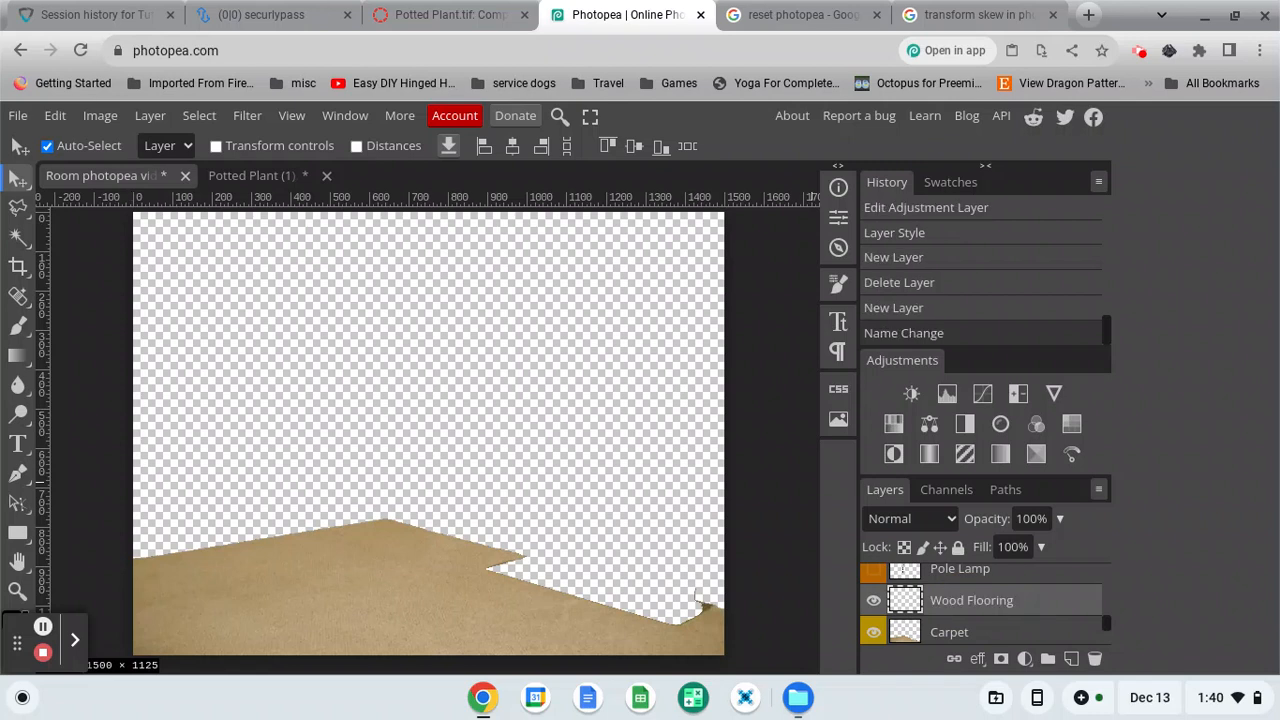
Give the Wood Flooring layer a yellow colour label and clip it to the Carpet layer.
right_click(1033, 607)
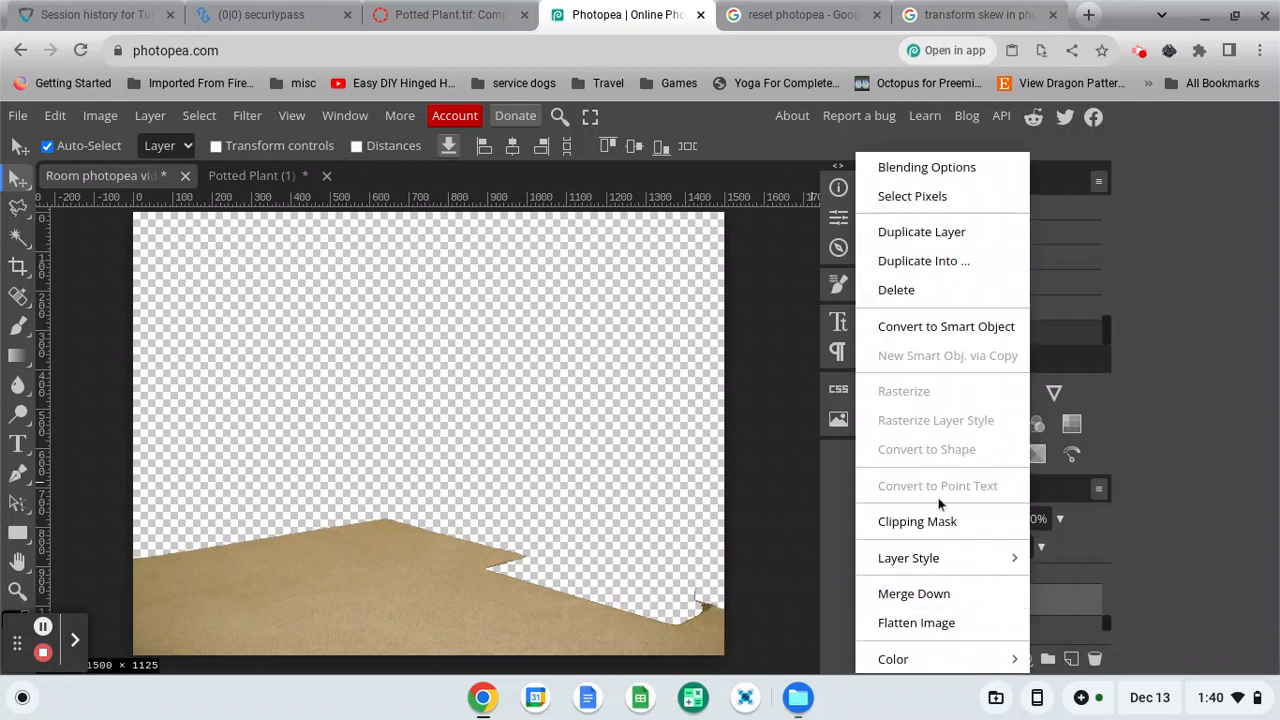
mouse_move(977, 662)
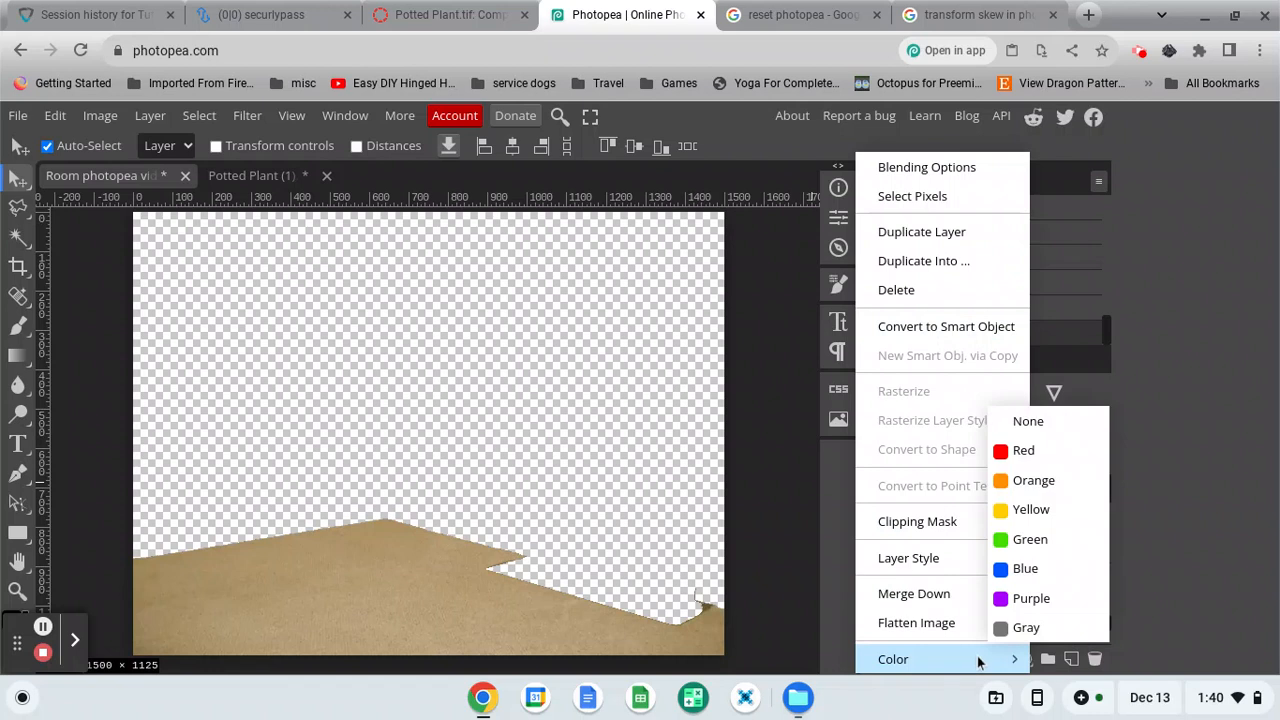
click(1069, 514)
right_click(1017, 603)
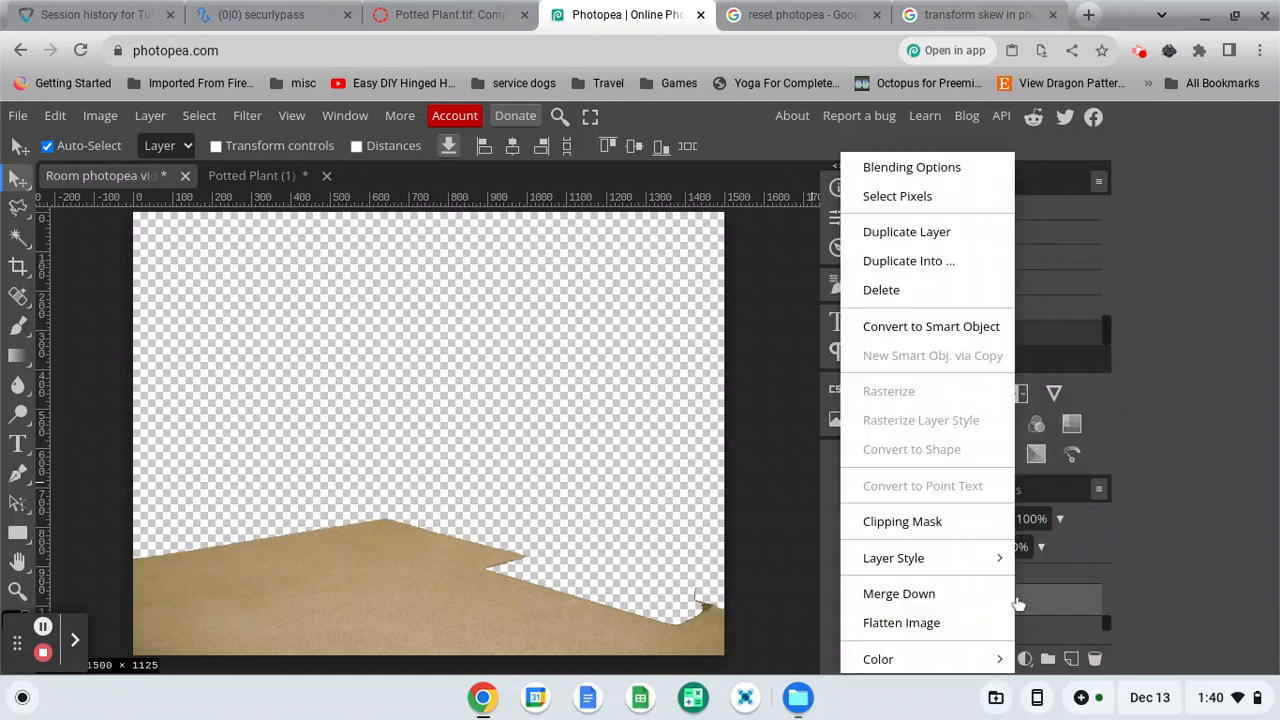
click(934, 519)
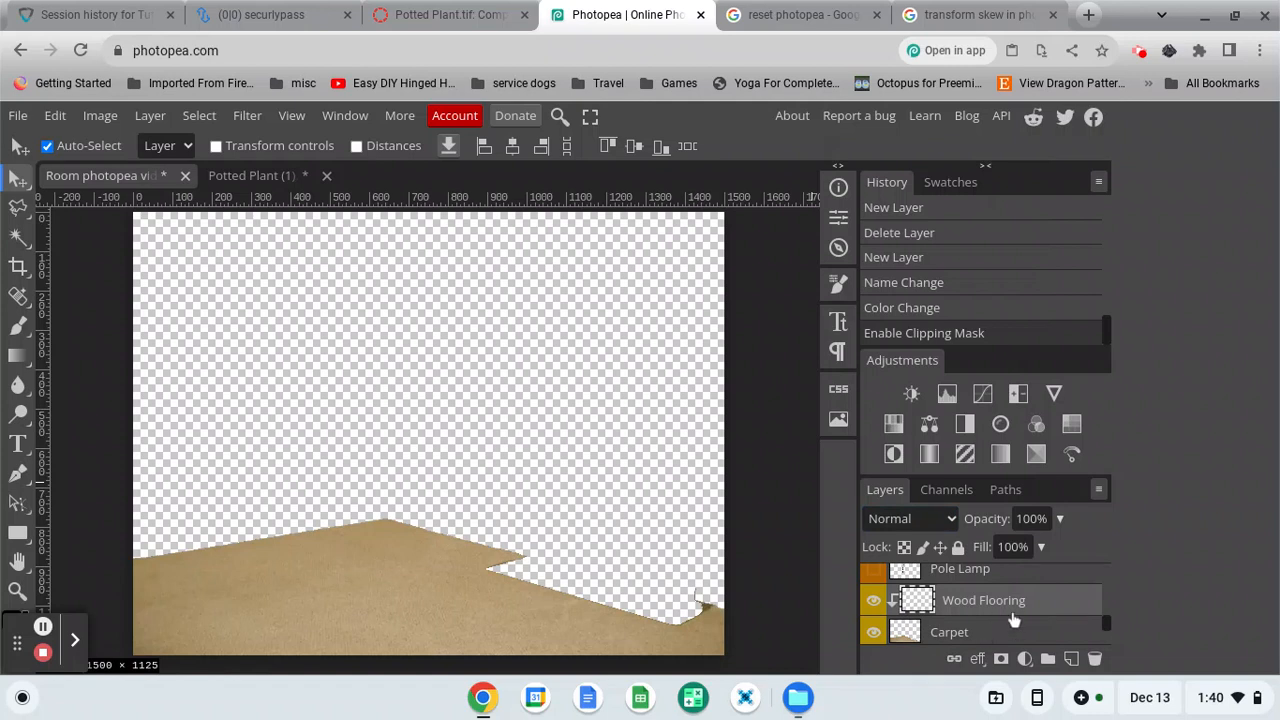
Select the Potted Plant layer at the top of the layer stack.
scroll(1013, 620, up, 1)
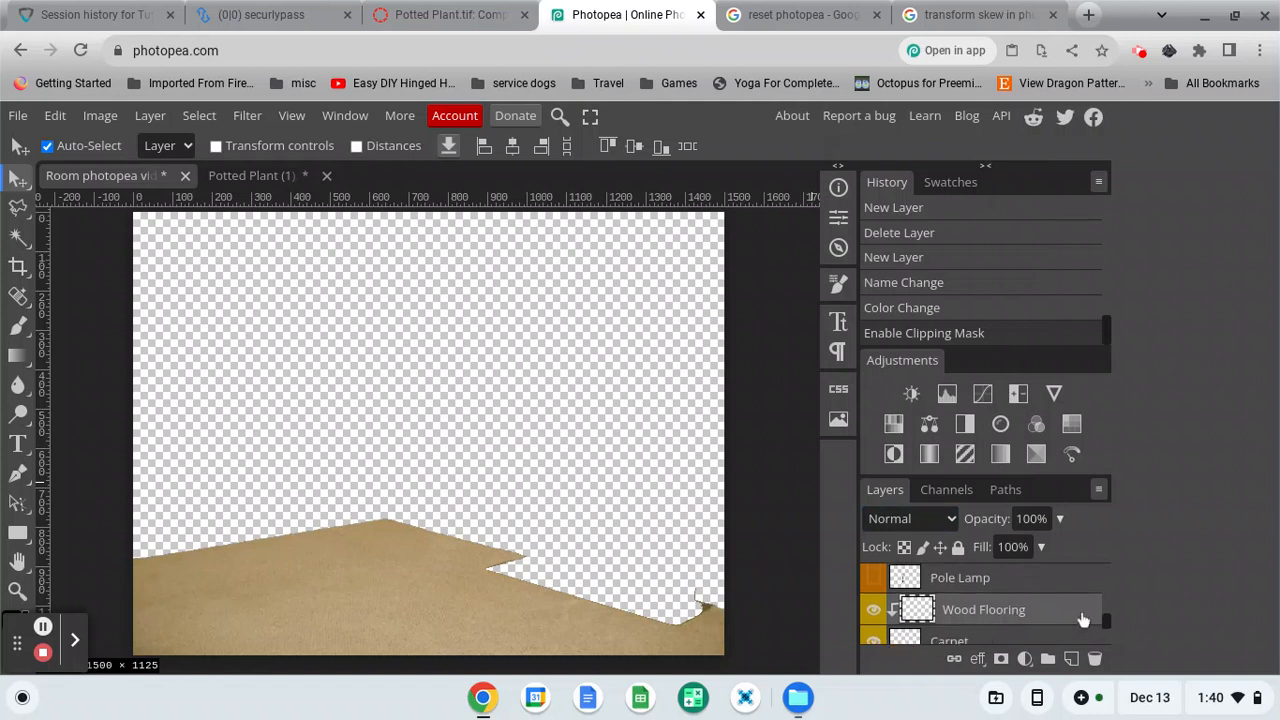
drag(1107, 625, 1105, 545)
click(1038, 590)
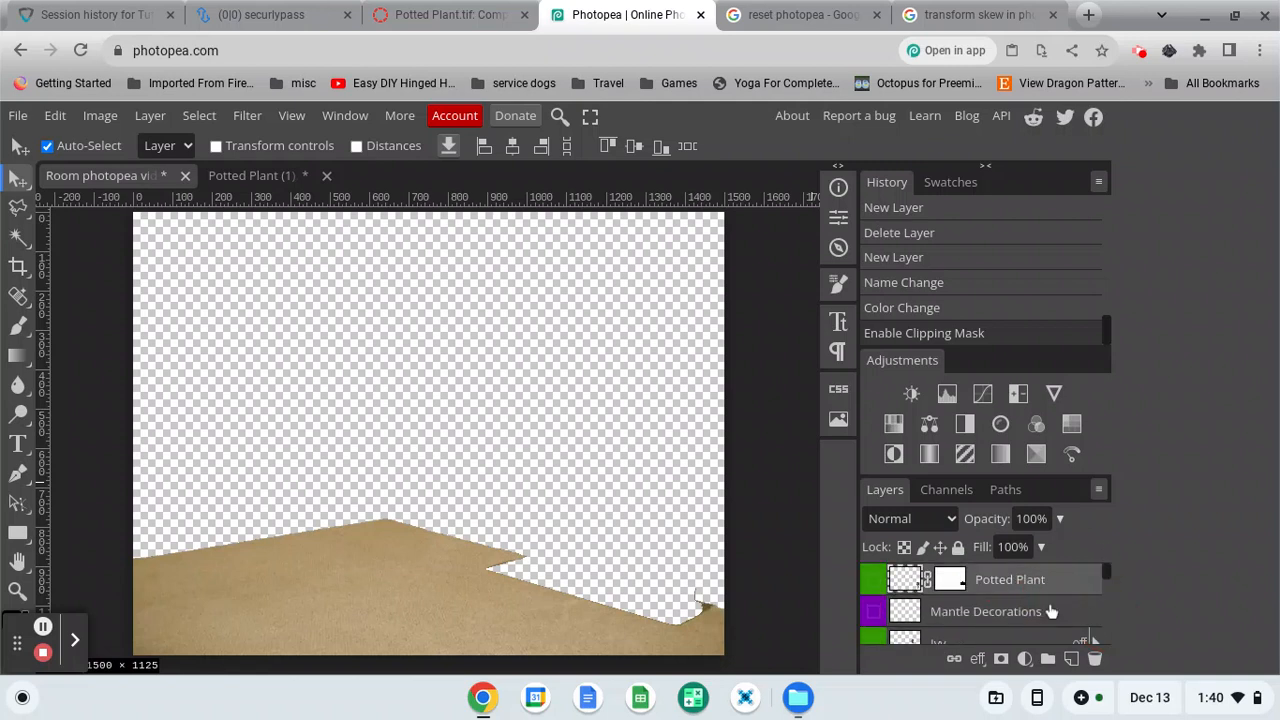
Switch to the Canvas course page, advance to the next file and download Flooring.jpg.
click(455, 14)
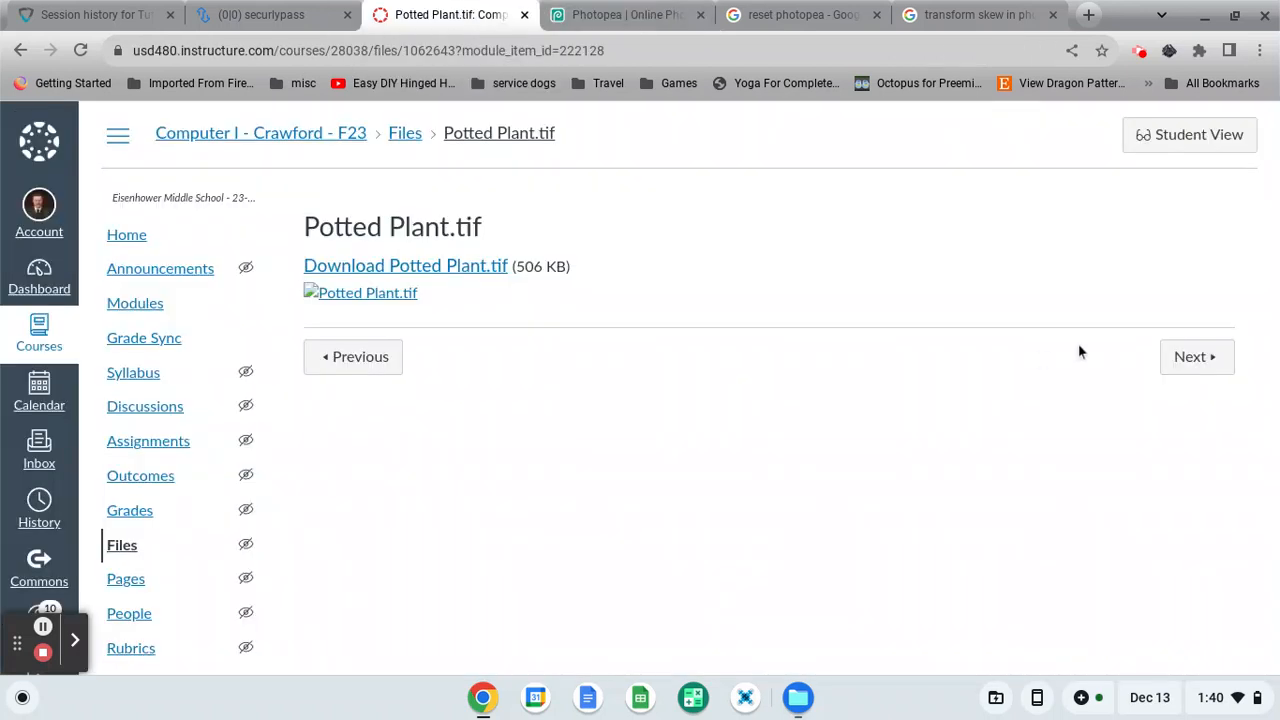
click(1196, 362)
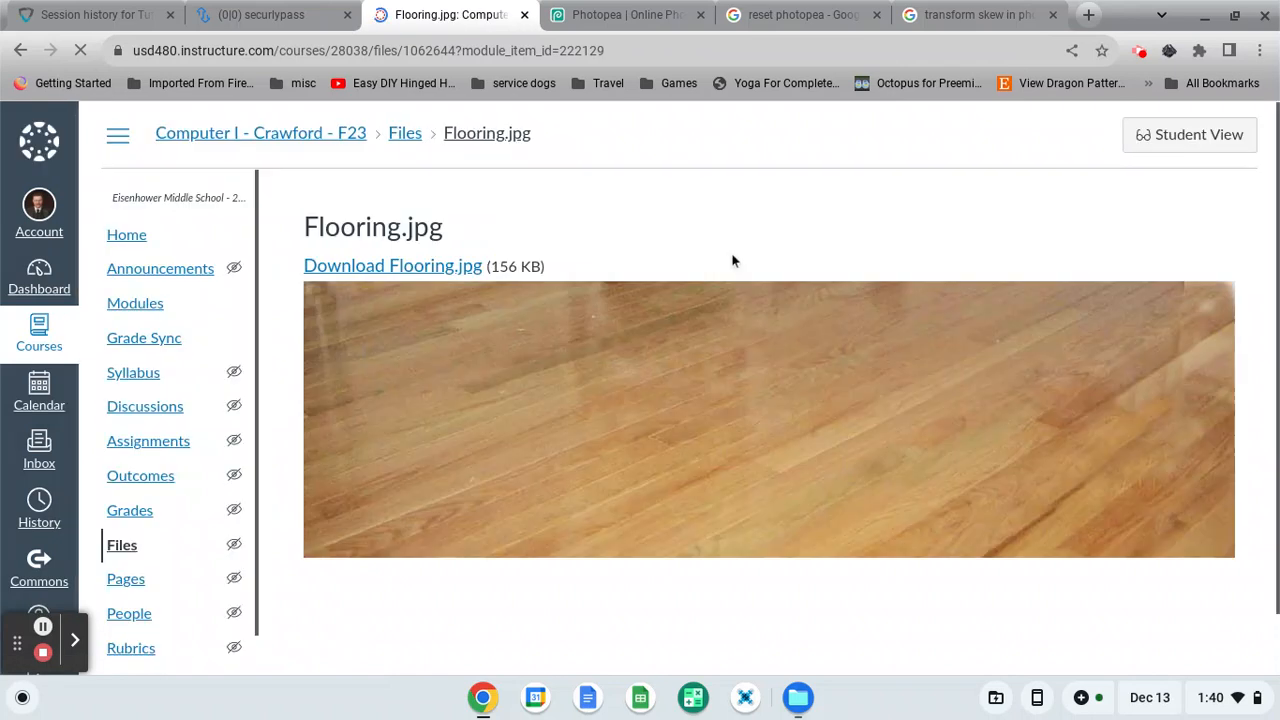
click(394, 266)
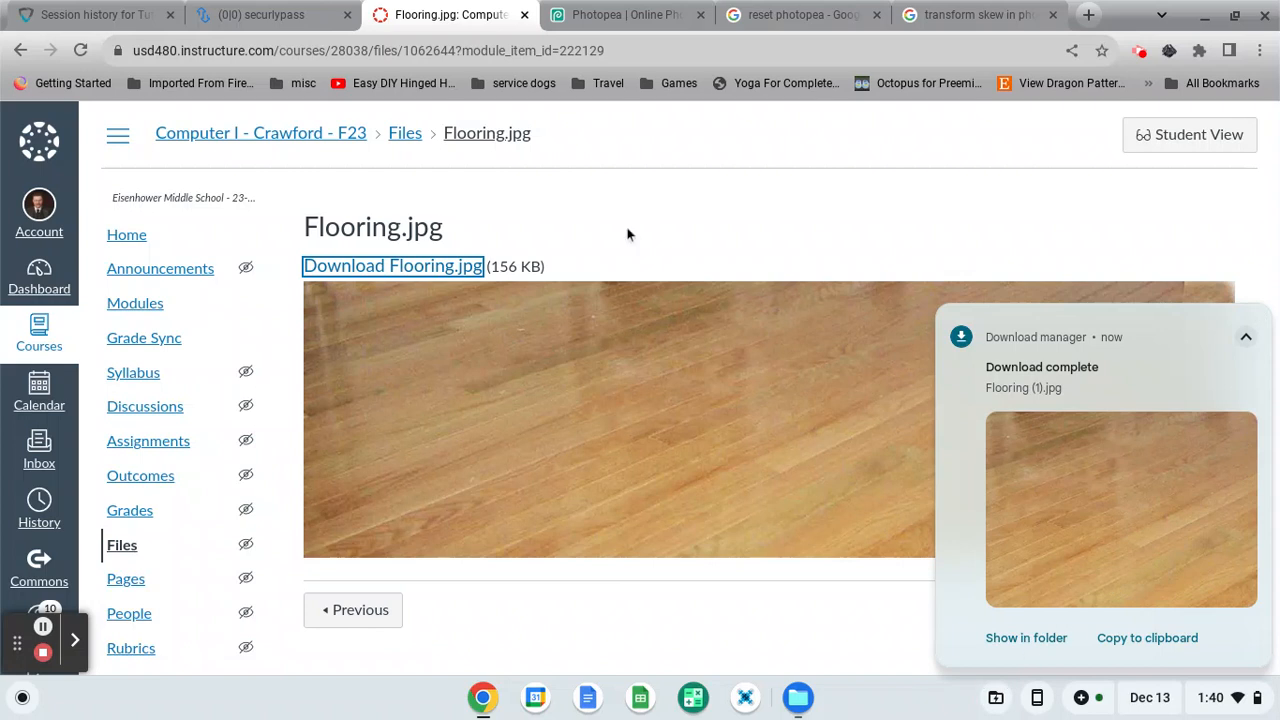
Switch back to Photopea and open Flooring (1).jpg from the Downloads folder as a separate document.
click(608, 21)
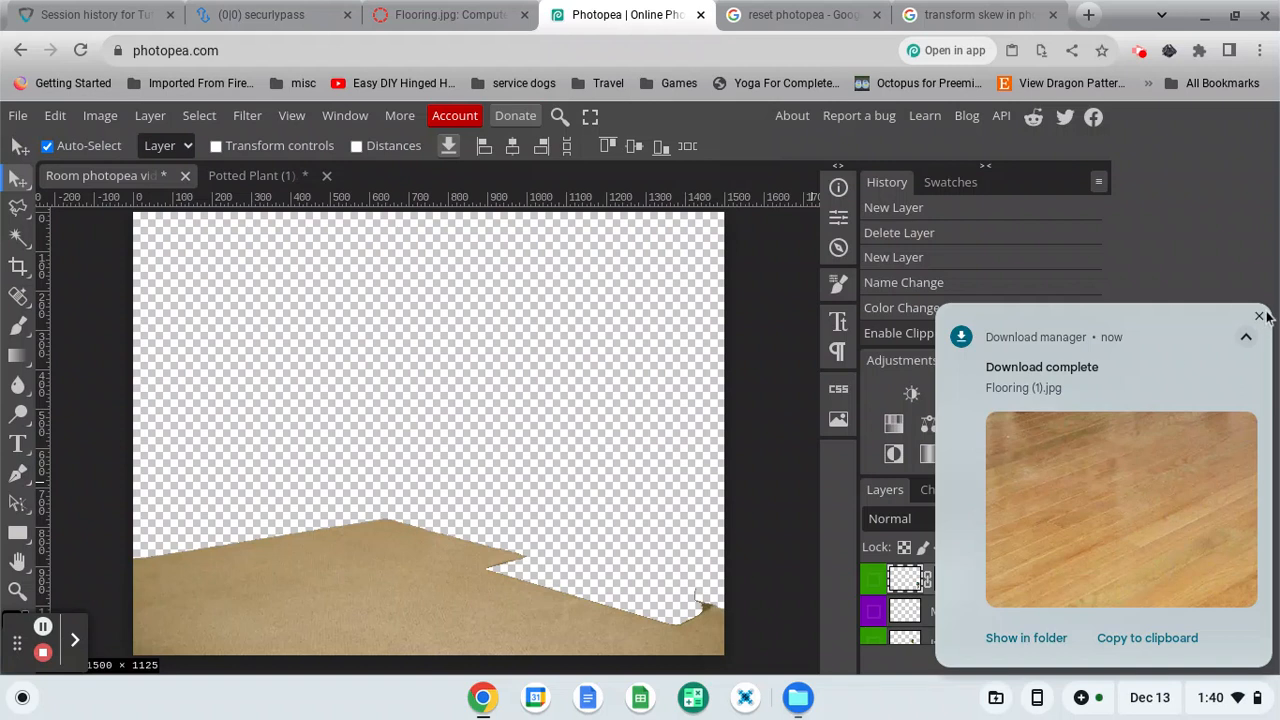
click(18, 116)
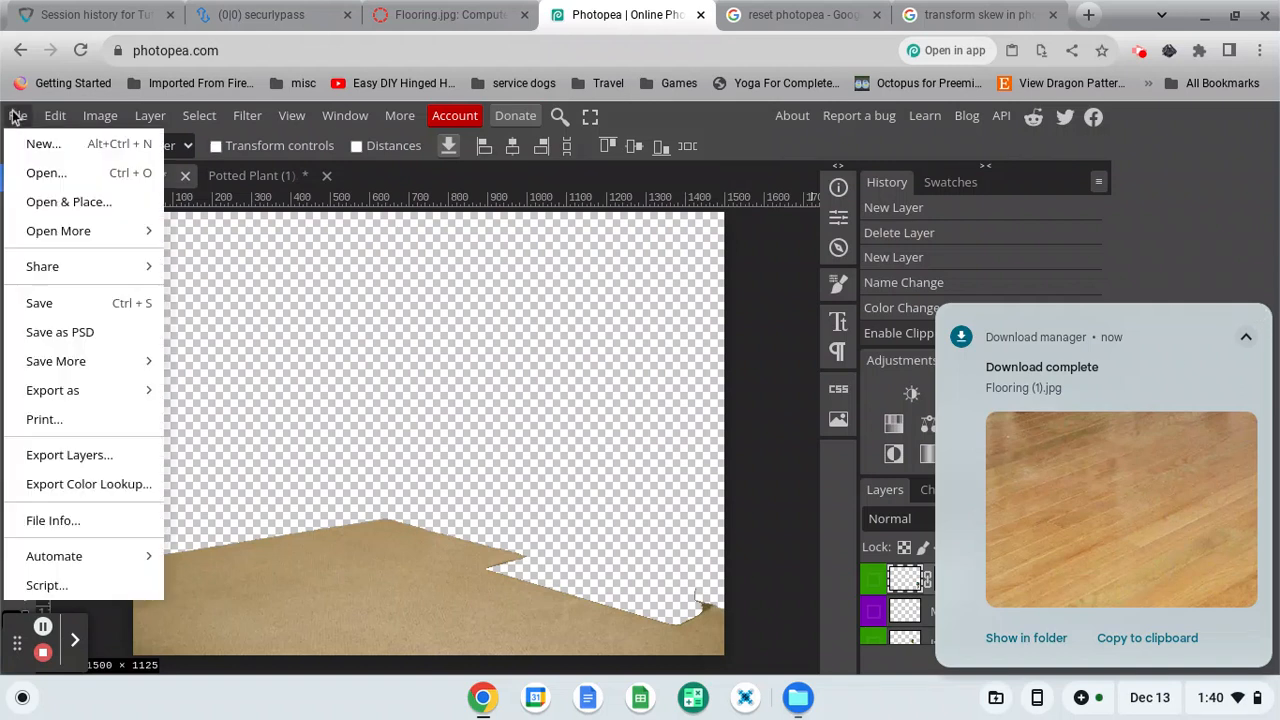
click(58, 180)
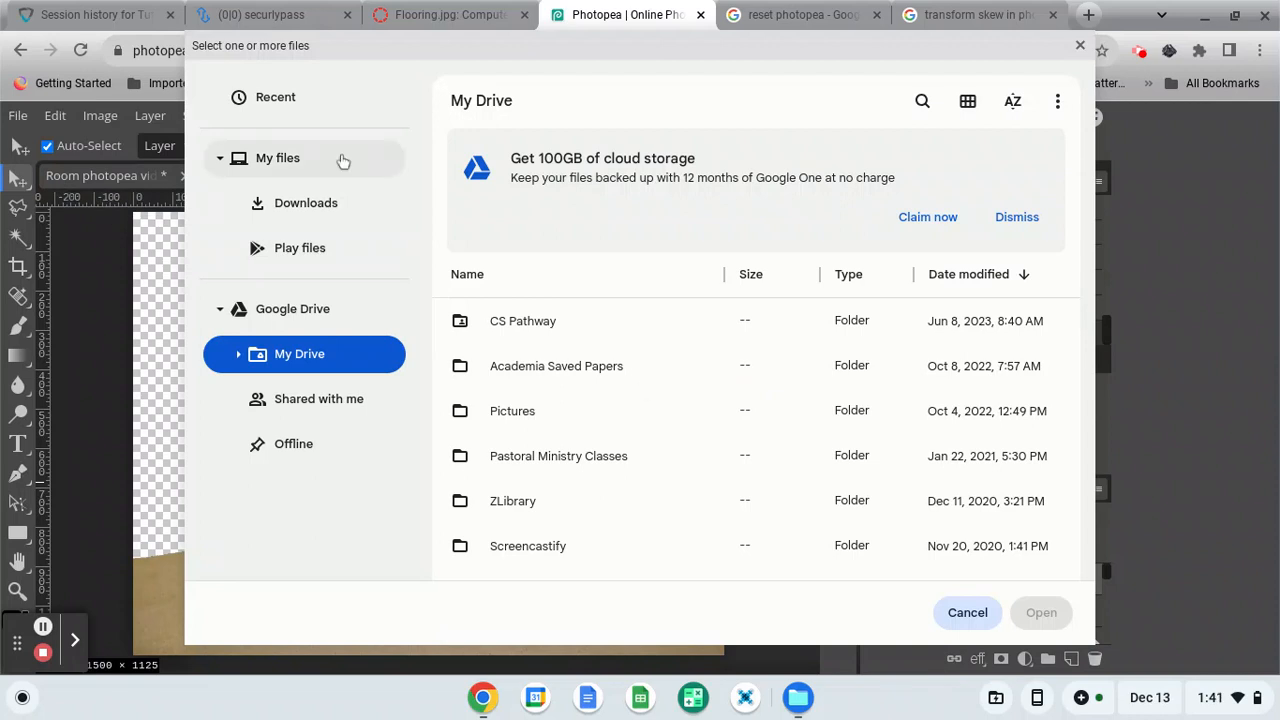
click(309, 210)
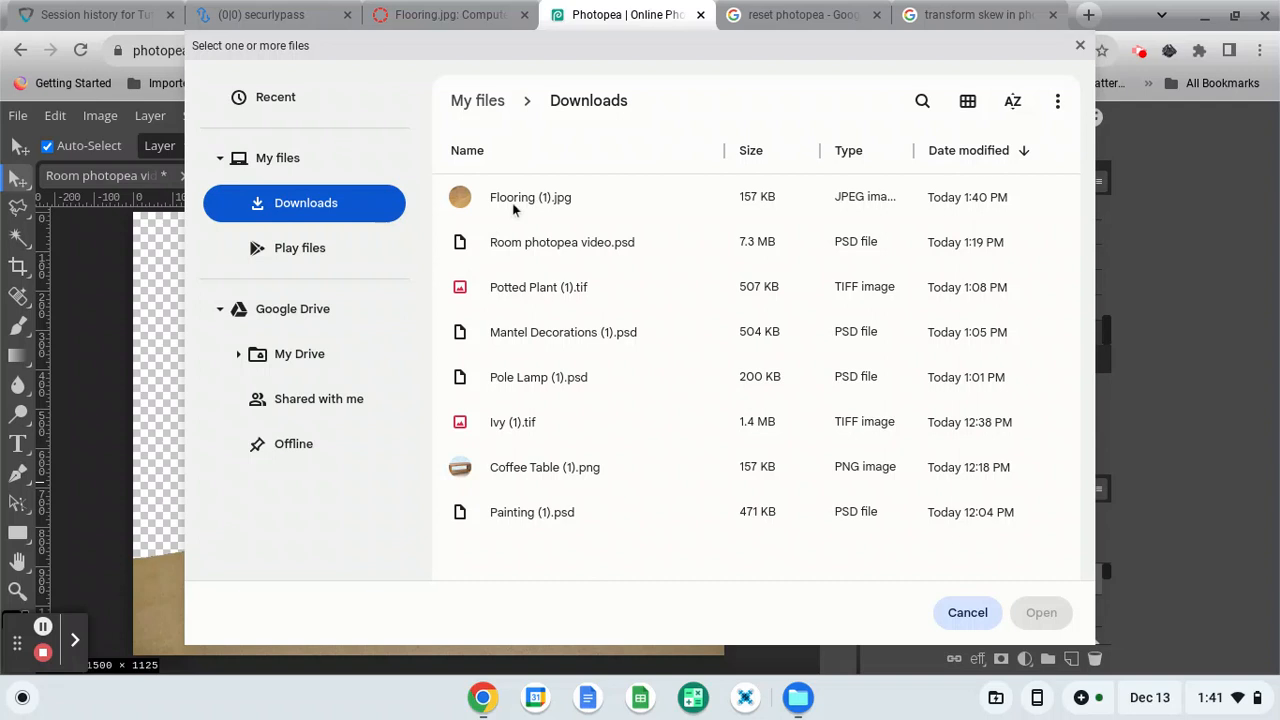
click(1060, 626)
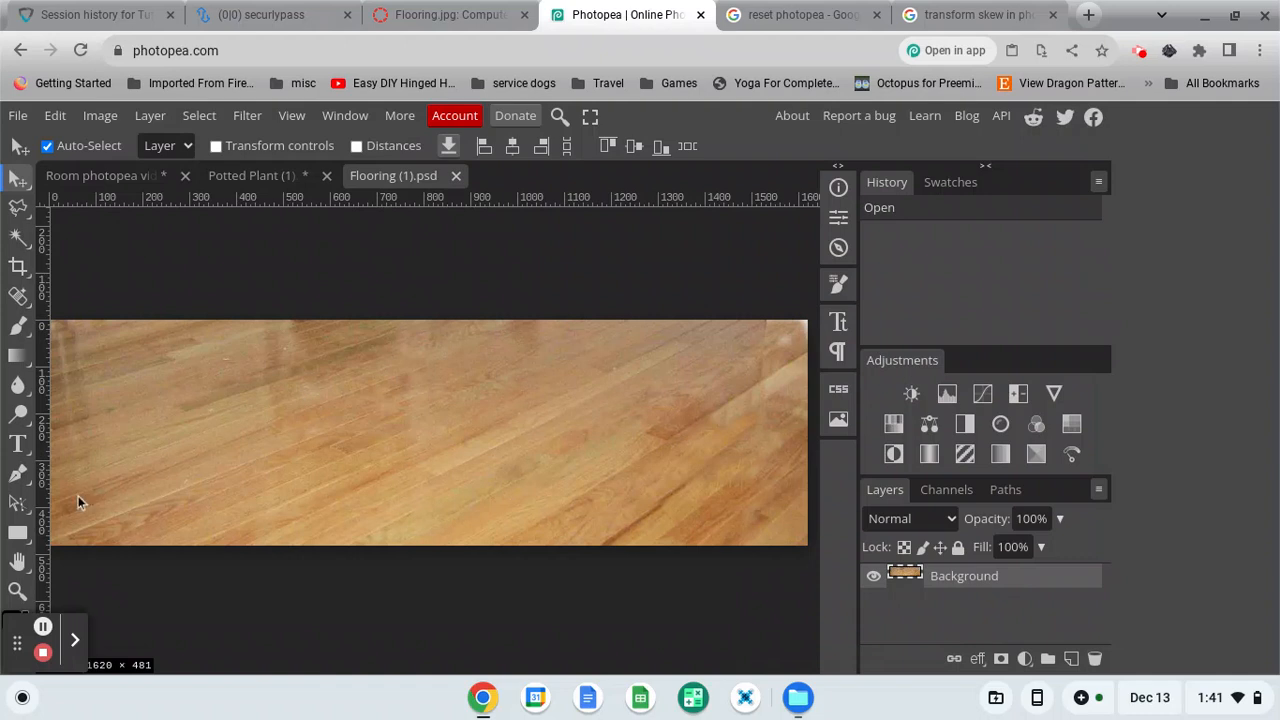
Copy the whole flooring image and paste it into the room document above the Potted Plant layer.
click(17, 592)
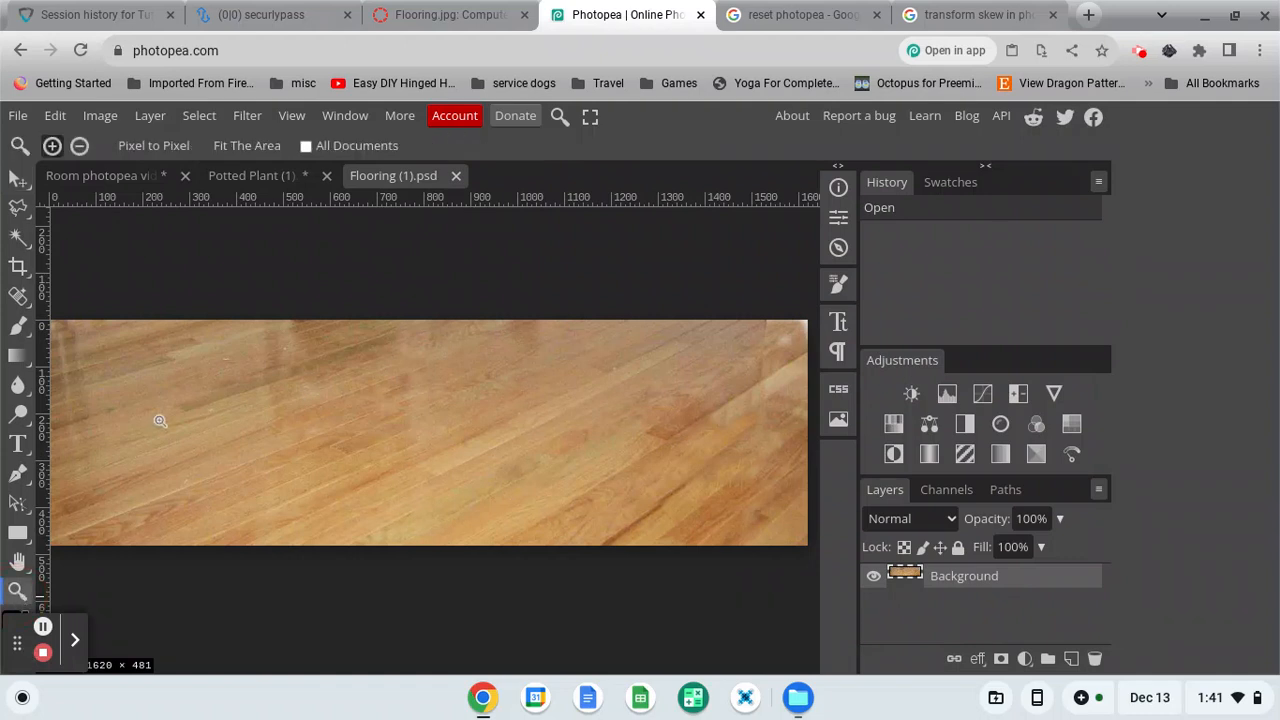
click(80, 148)
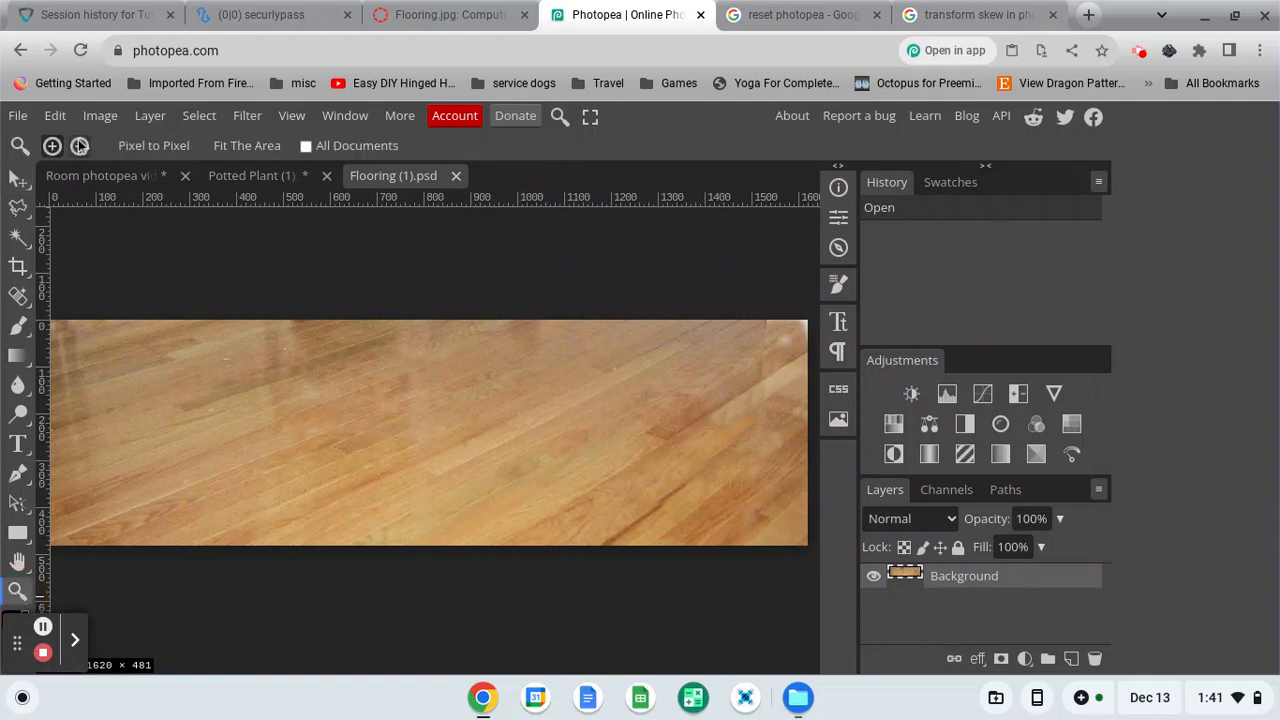
click(369, 424)
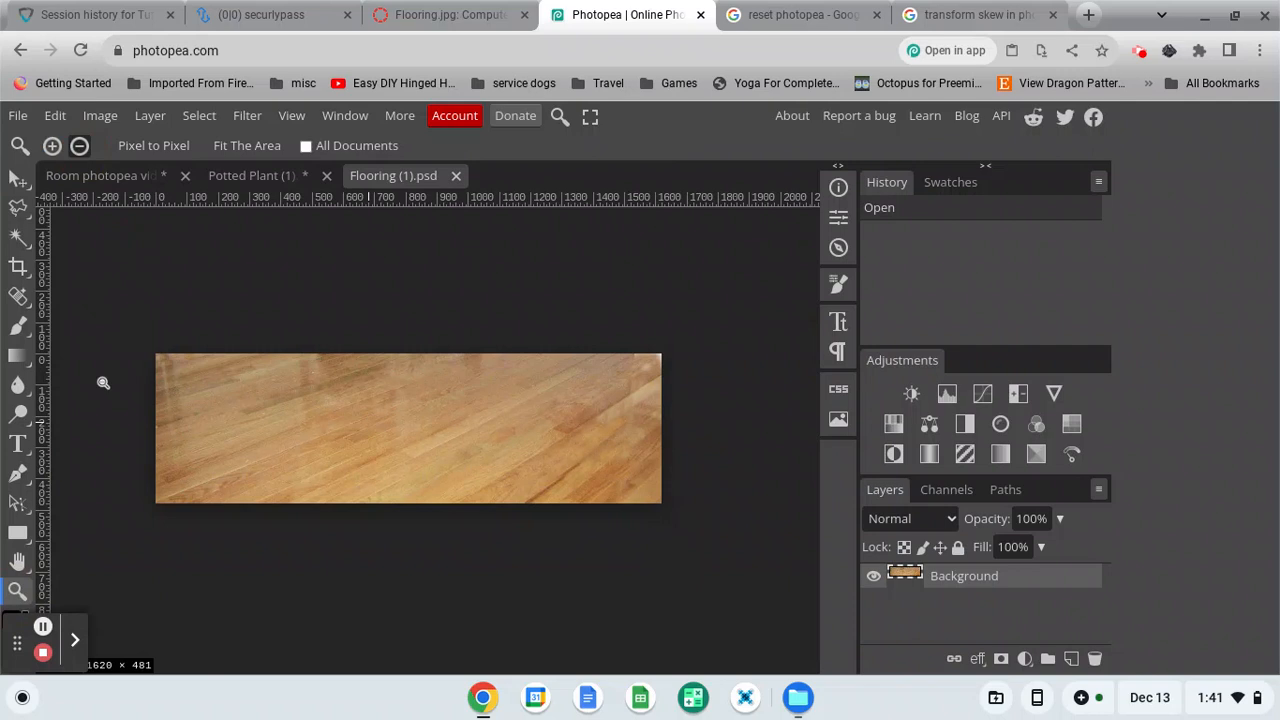
key(ctrl+a)
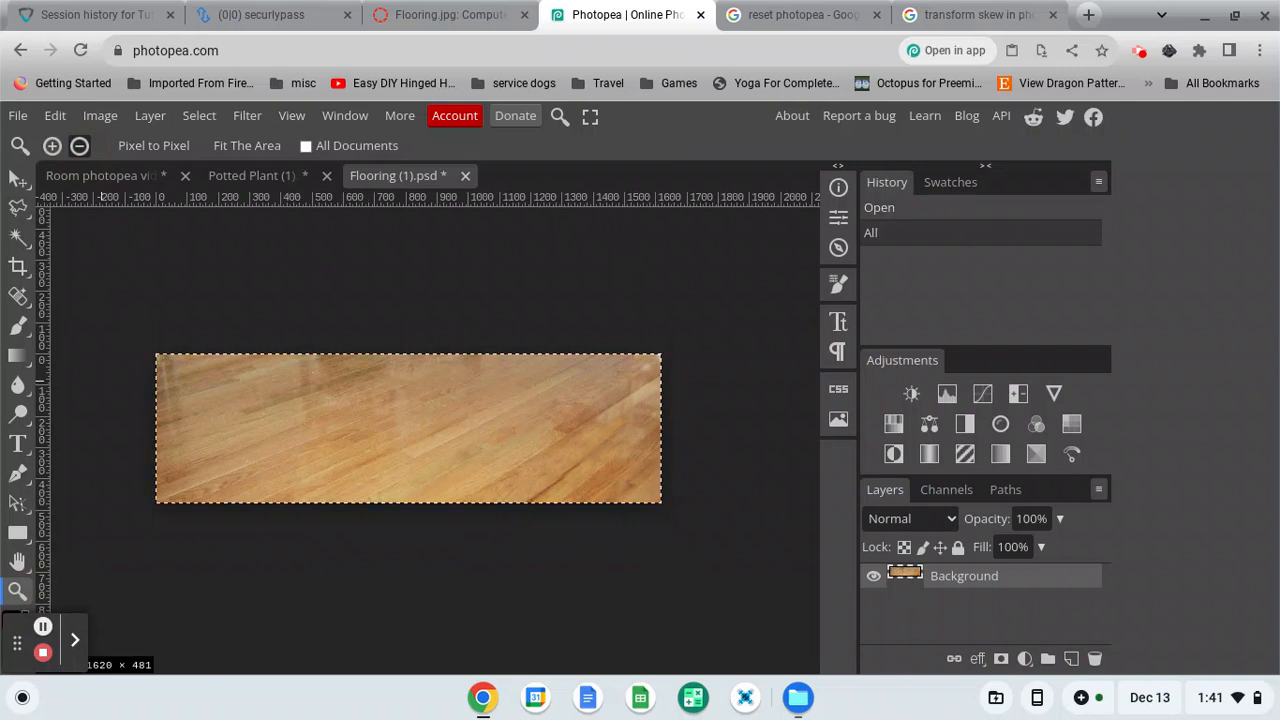
click(100, 178)
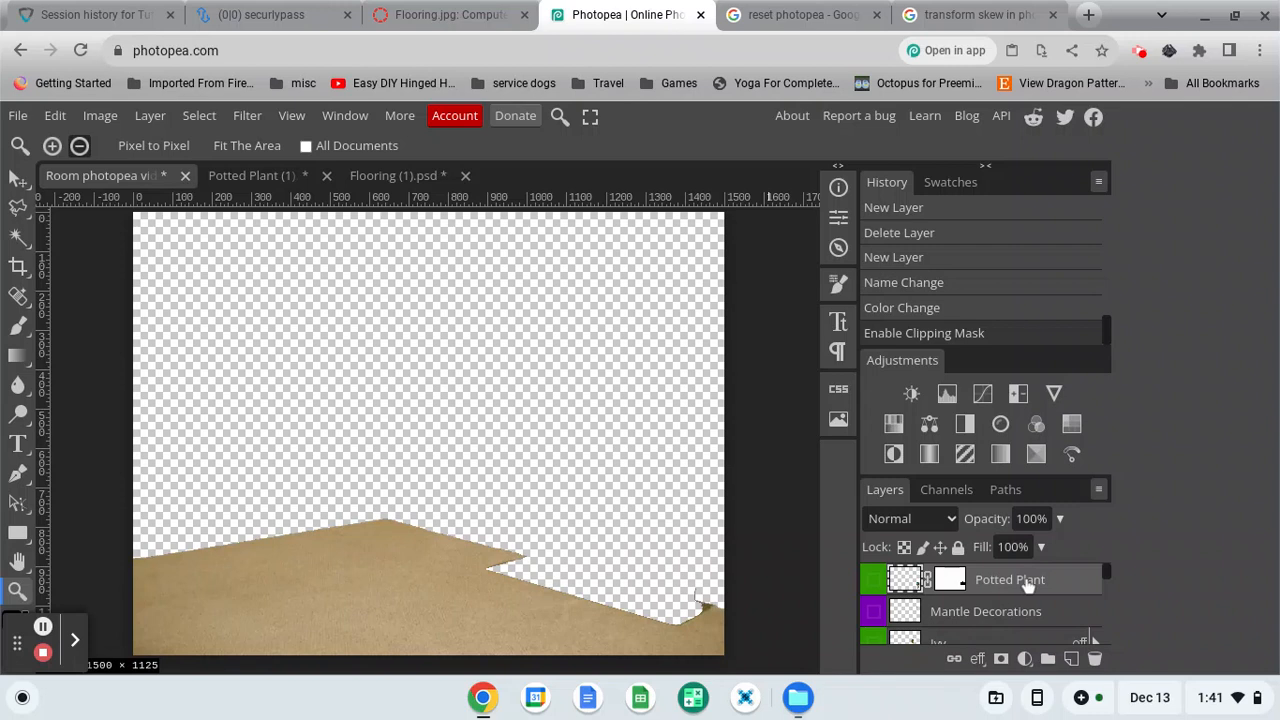
key(ctrl+v)
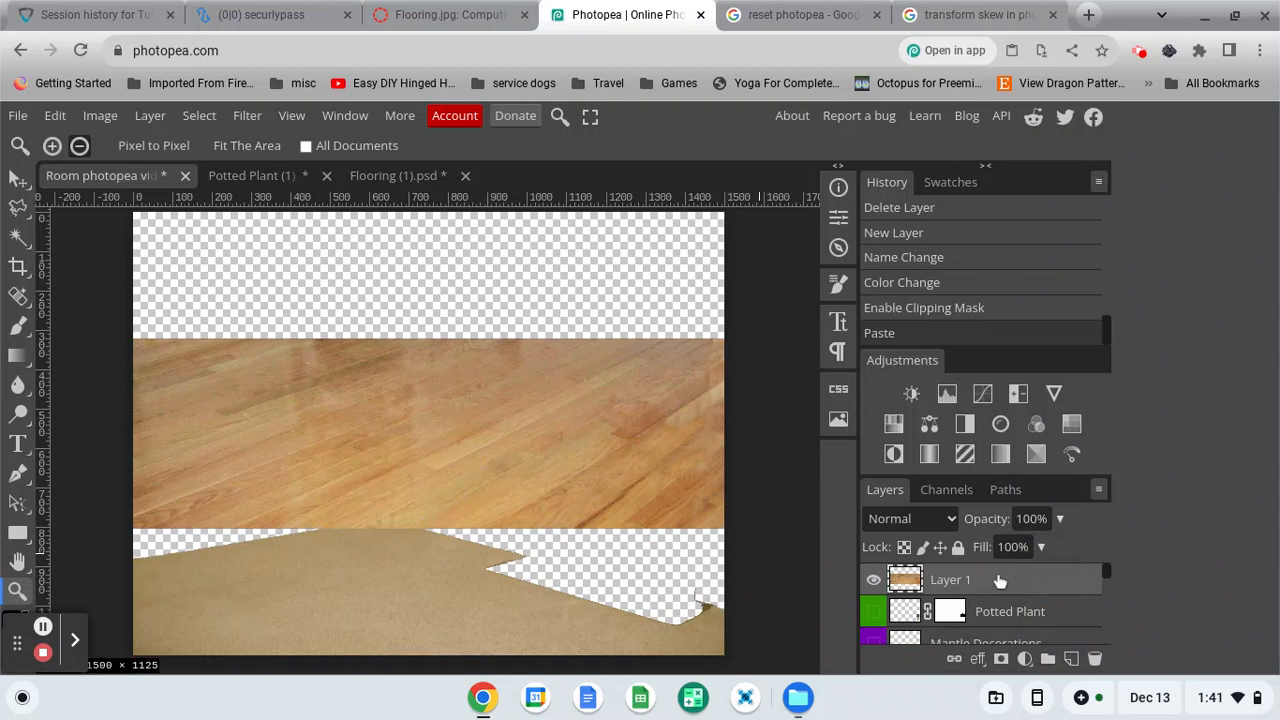
Move the pasted flooring up and slightly right into the empty area, clear of the carpet.
click(19, 178)
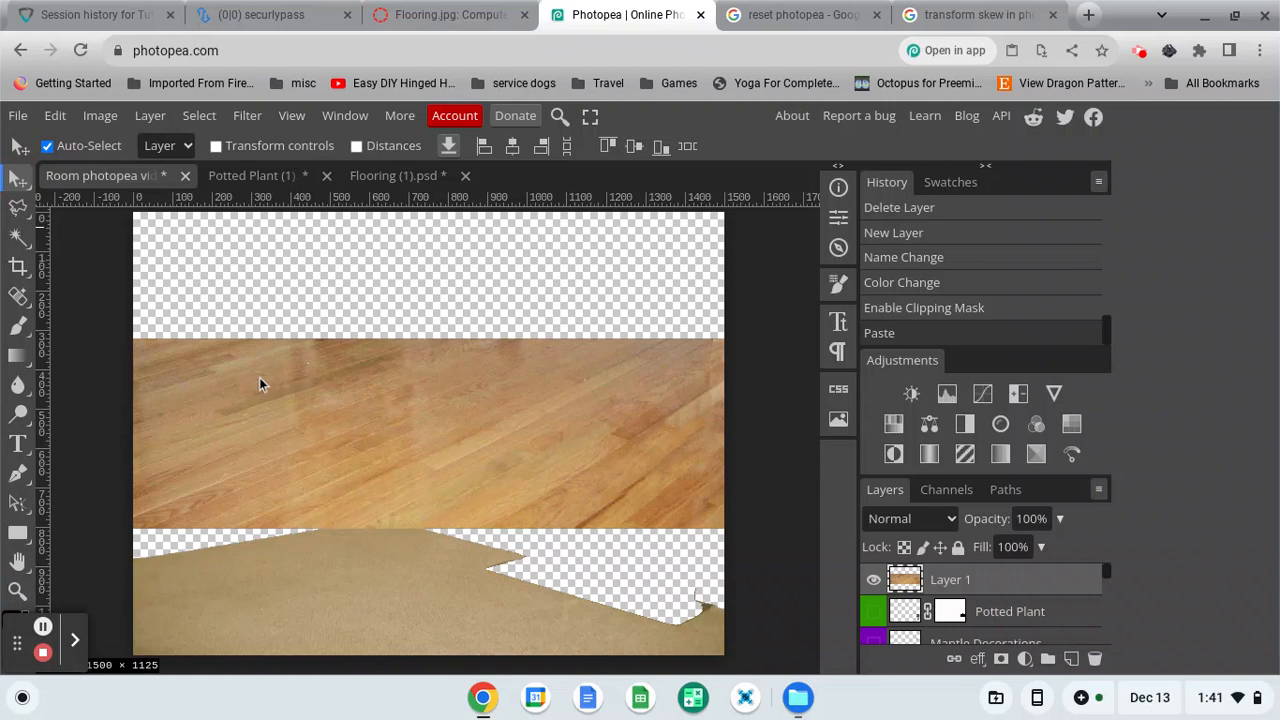
drag(261, 407, 323, 326)
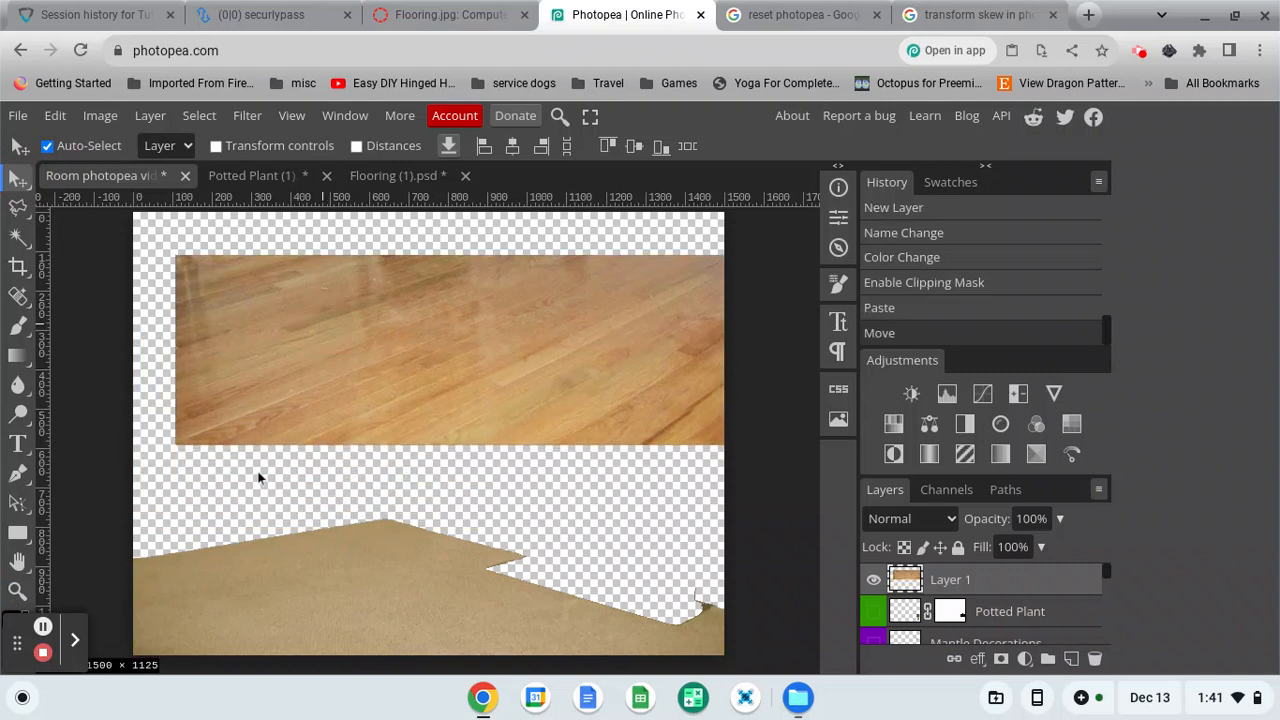
mouse_move(312, 355)
mouse_down()
mouse_move(346, 354)
mouse_move(287, 350)
mouse_move(306, 354)
mouse_up()
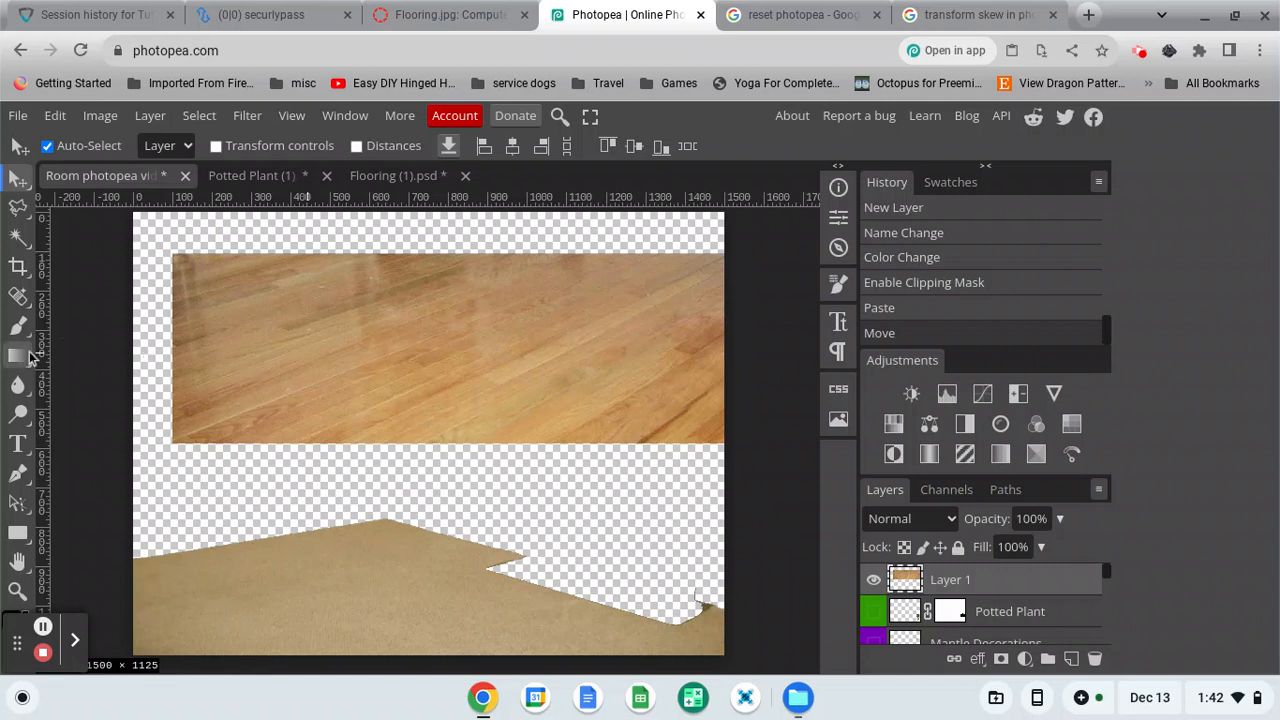
Set the Clone tool's source point on the left edge of the pasted flooring.
key(s)
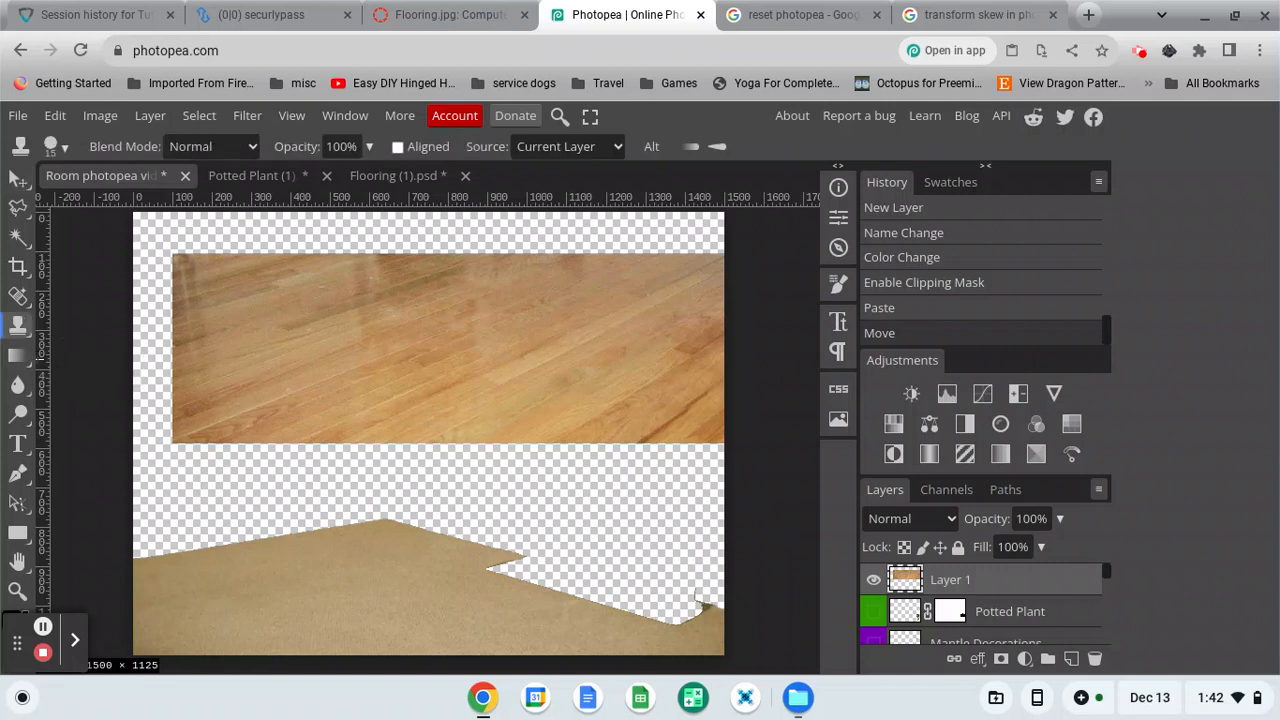
right_click(16, 333)
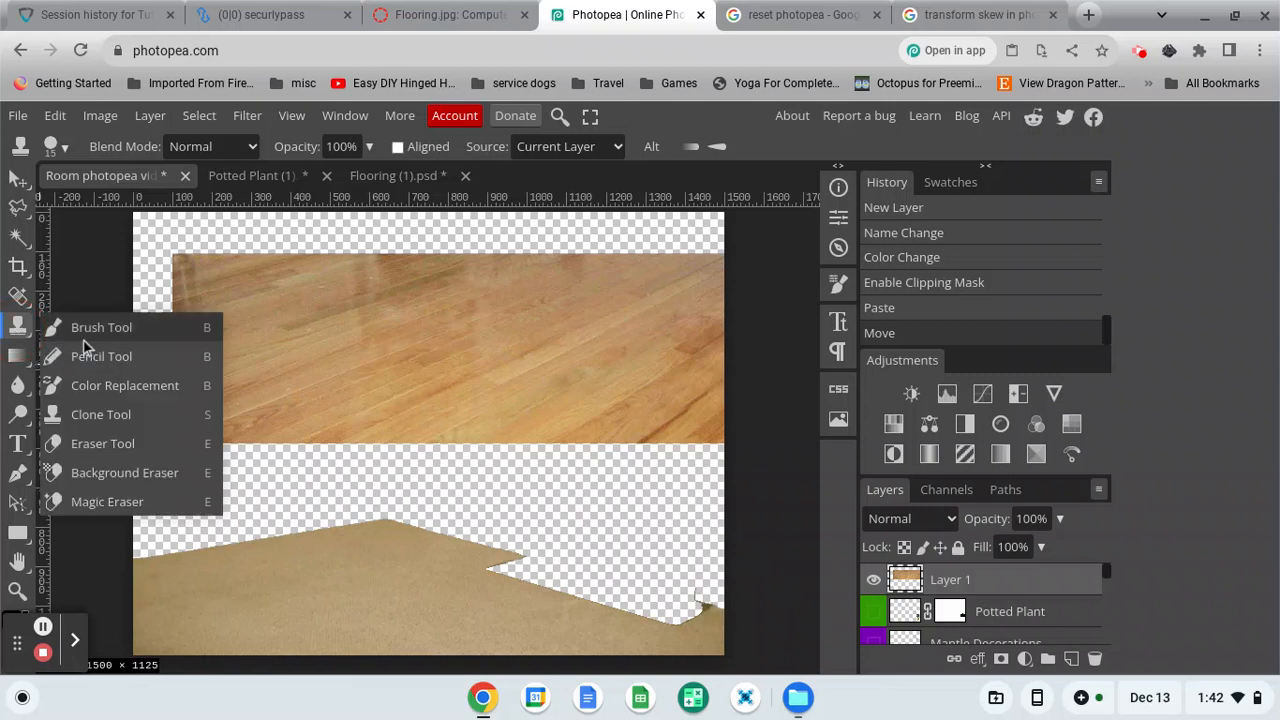
click(121, 414)
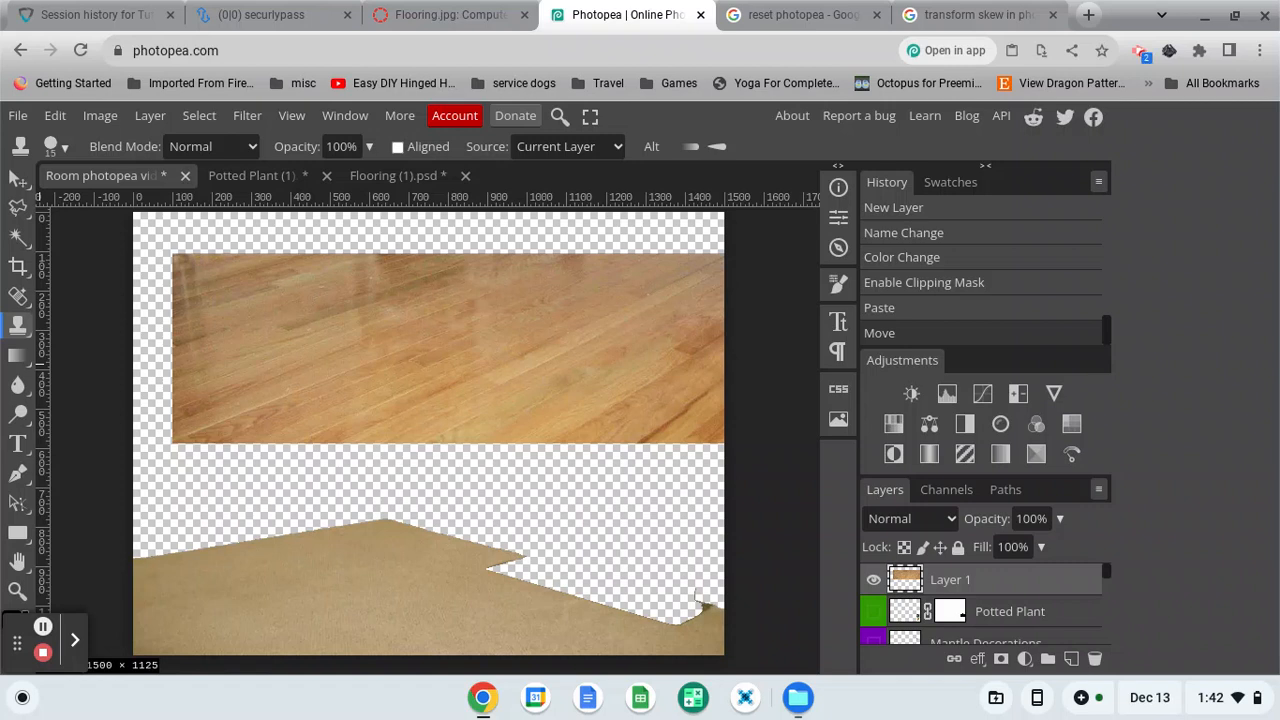
alt+click(175, 342)
Clone the wood planks across the entire carpet area on the Wood Flooring layer with a brush size of 150.
scroll(1005, 609, down, 3)
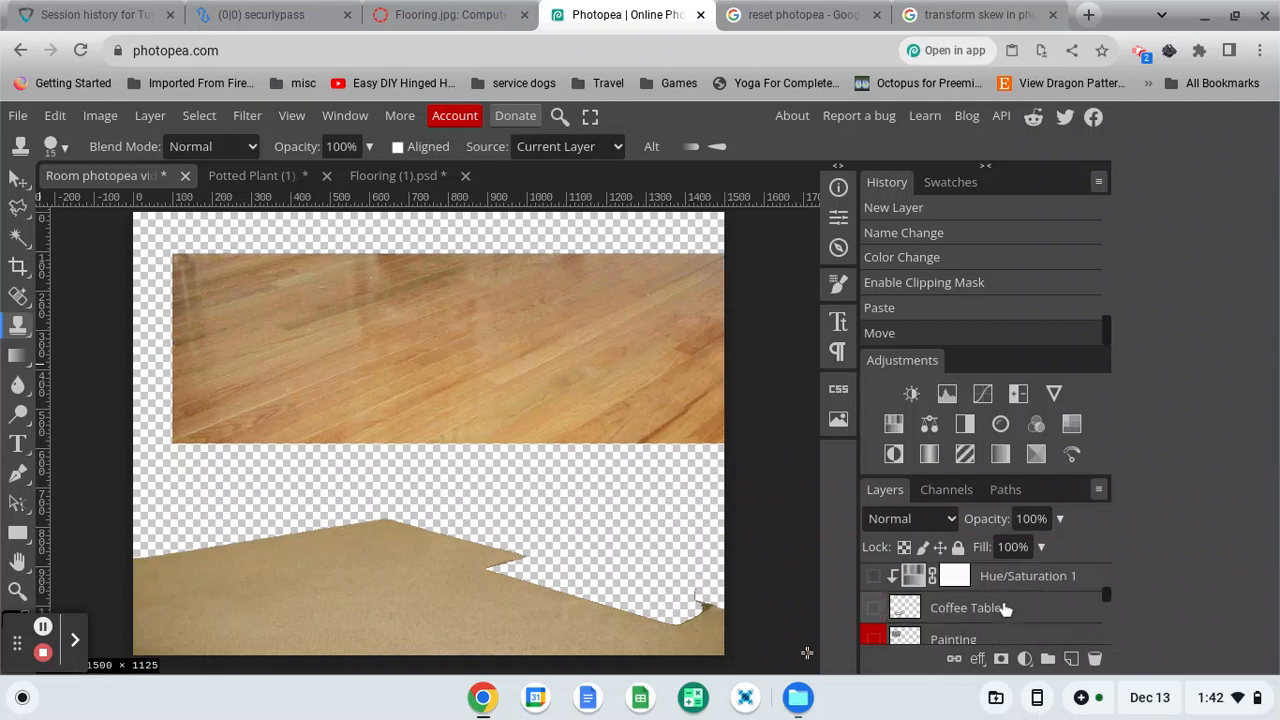
scroll(1005, 609, down, 5)
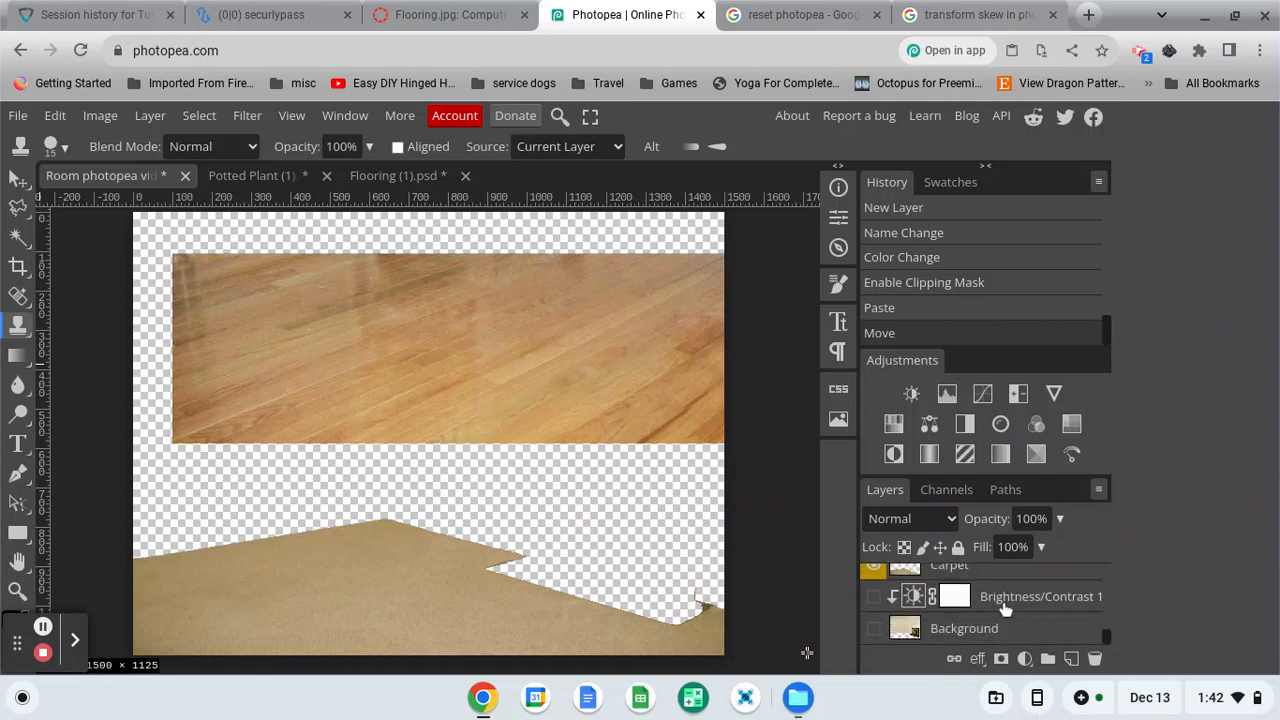
scroll(1005, 609, up, 2)
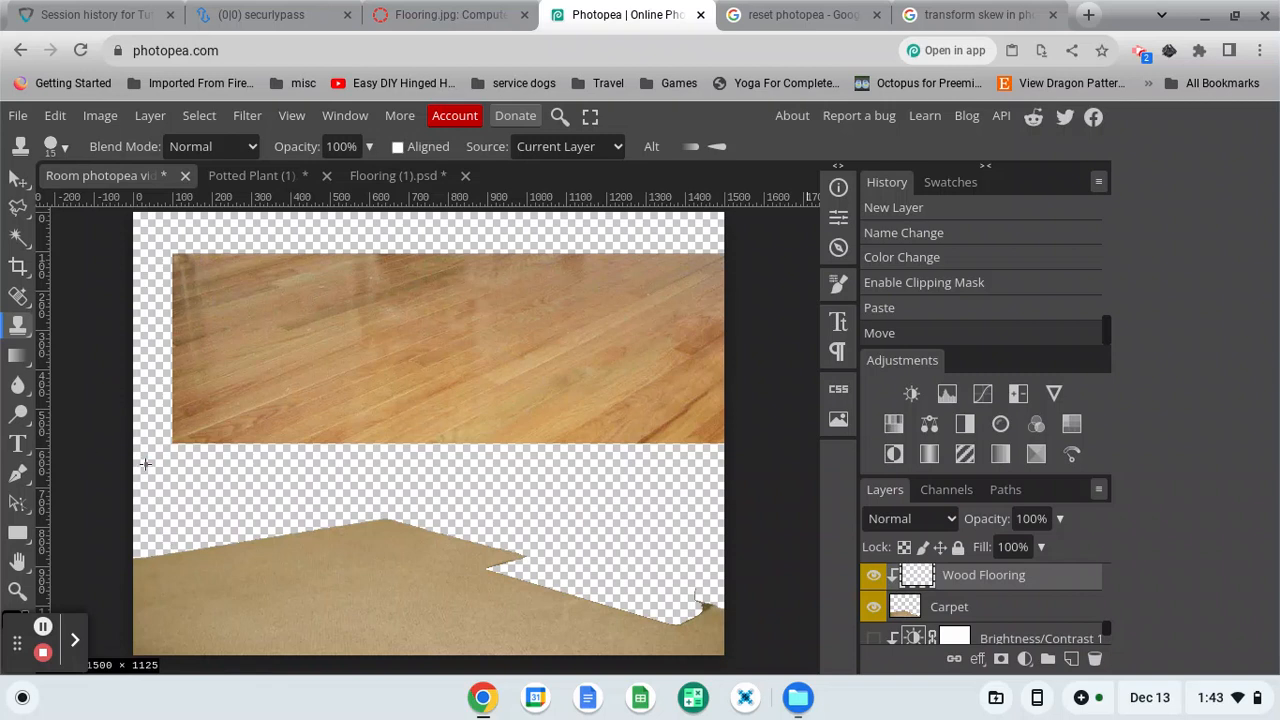
key(bracketright)
key(bracketright)
key(bracketright)
key(bracketright)
key(bracketright)
scroll(206, 559, down, 1)
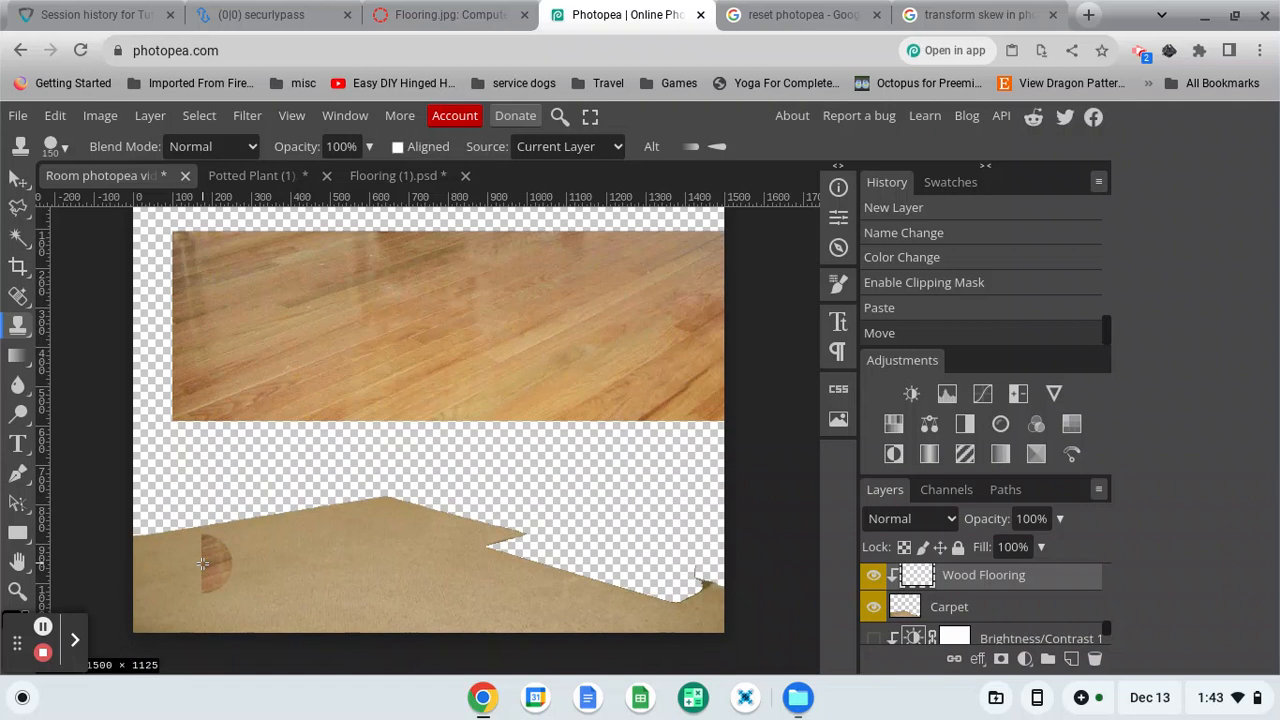
alt+click(133, 577)
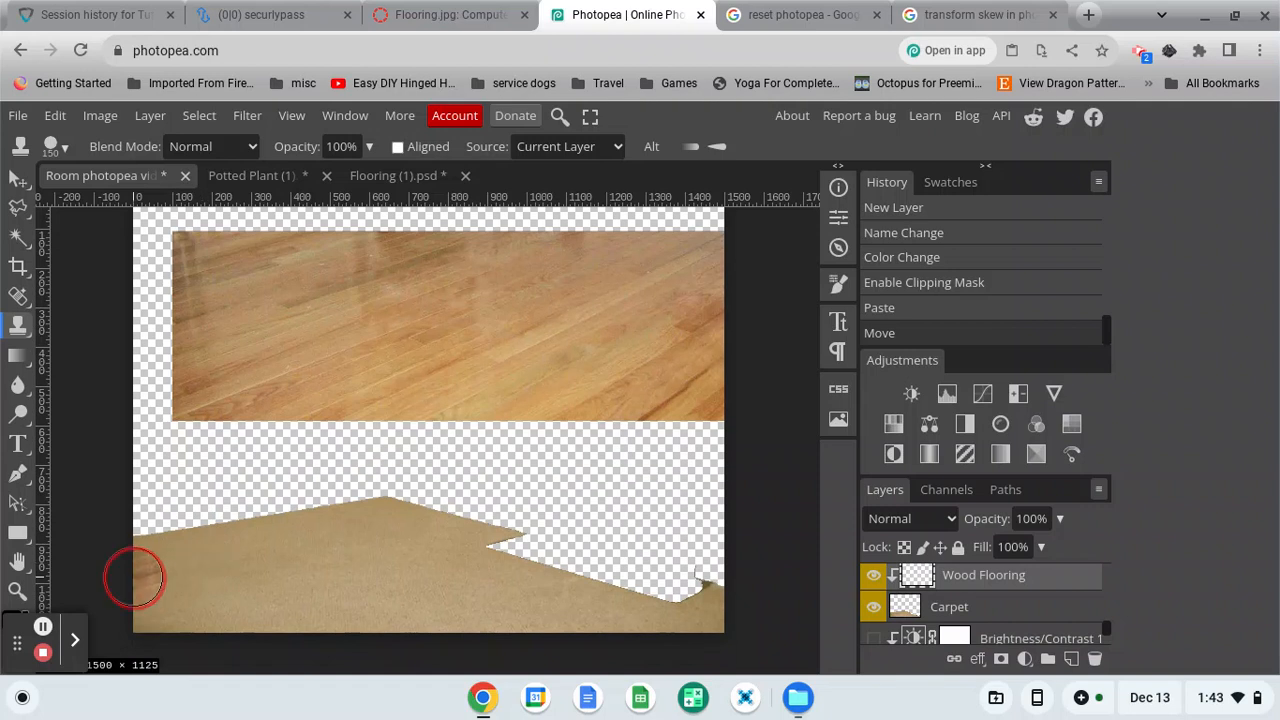
mouse_move(133, 577)
mouse_down()
mouse_move(611, 532)
mouse_move(438, 495)
mouse_move(320, 493)
mouse_move(179, 534)
mouse_move(121, 572)
mouse_move(439, 579)
mouse_move(781, 608)
mouse_move(103, 619)
mouse_move(268, 603)
mouse_move(156, 585)
mouse_move(127, 588)
mouse_move(380, 629)
mouse_move(486, 641)
mouse_up()
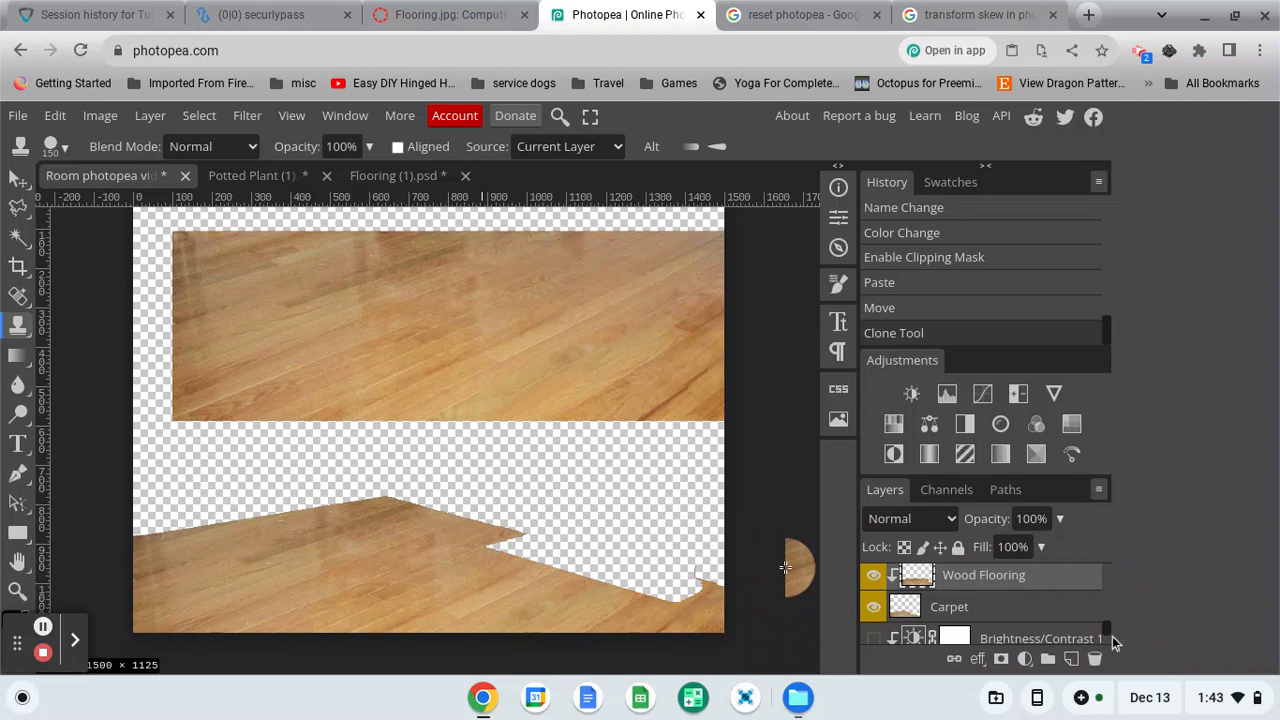
Delete the pasted flooring image layer, Layer 1, from above the Potted Plant layer.
scroll(1108, 638, up, 10)
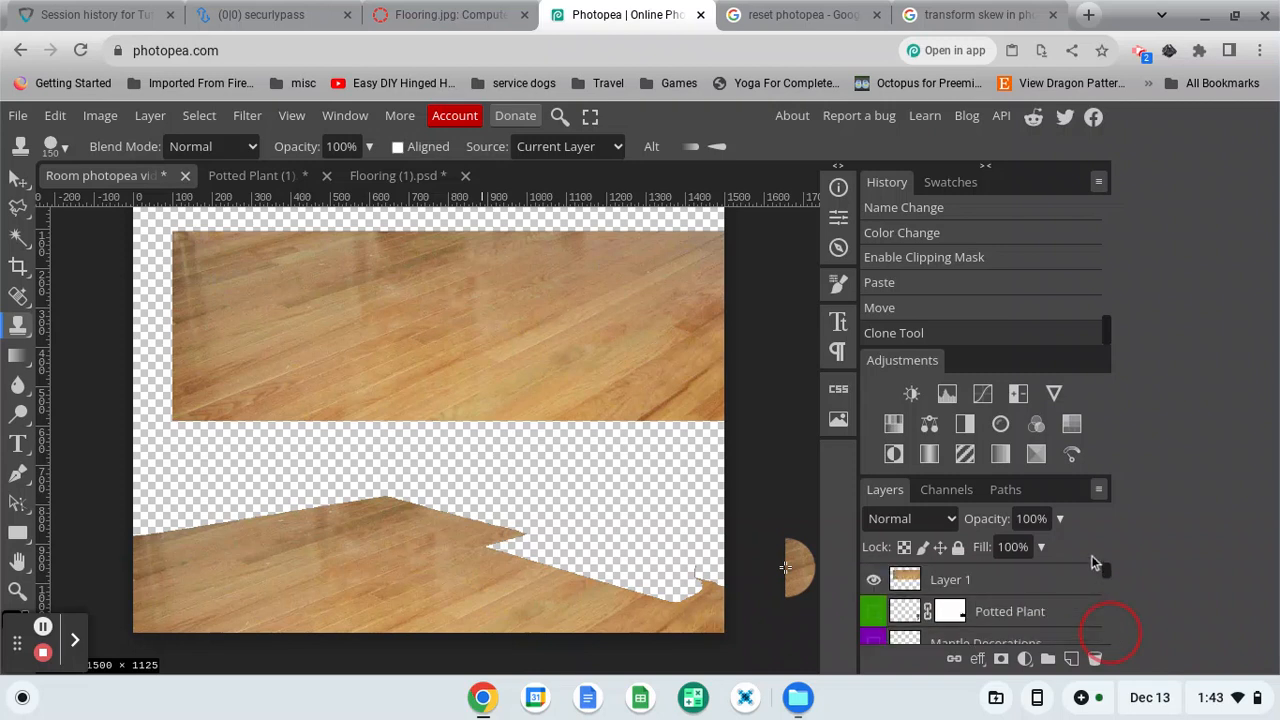
click(987, 581)
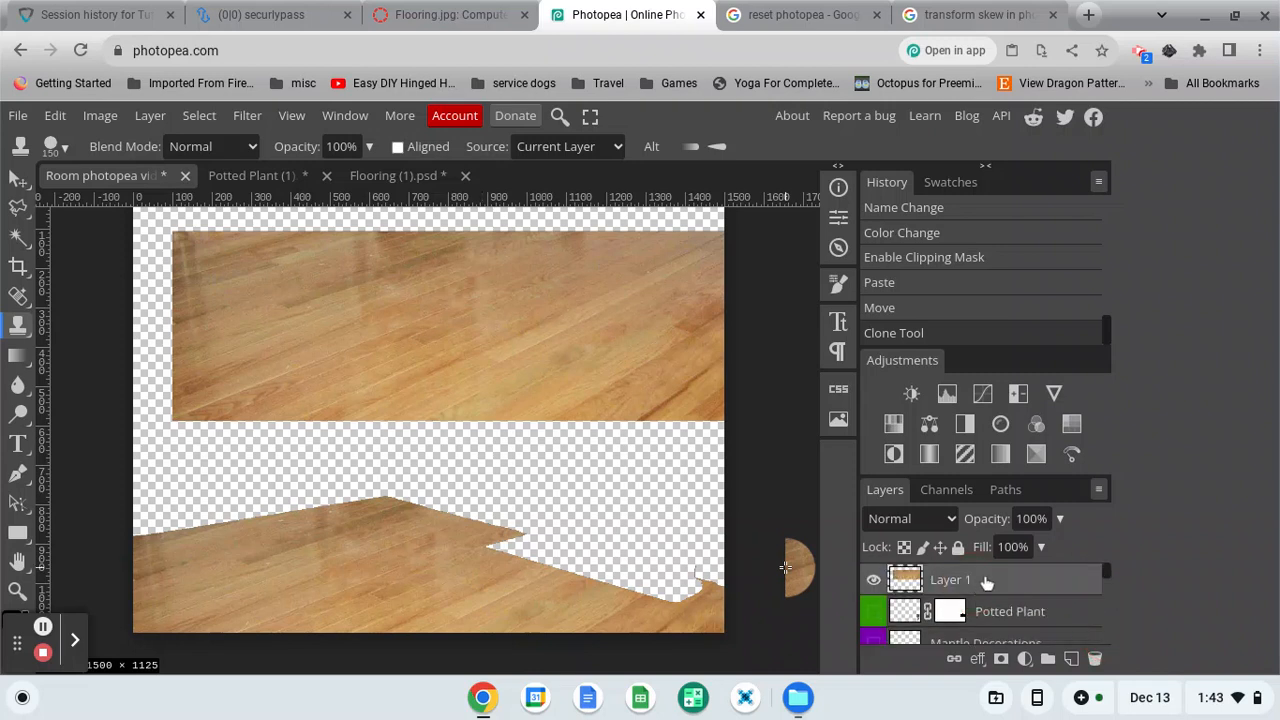
right_click(987, 581)
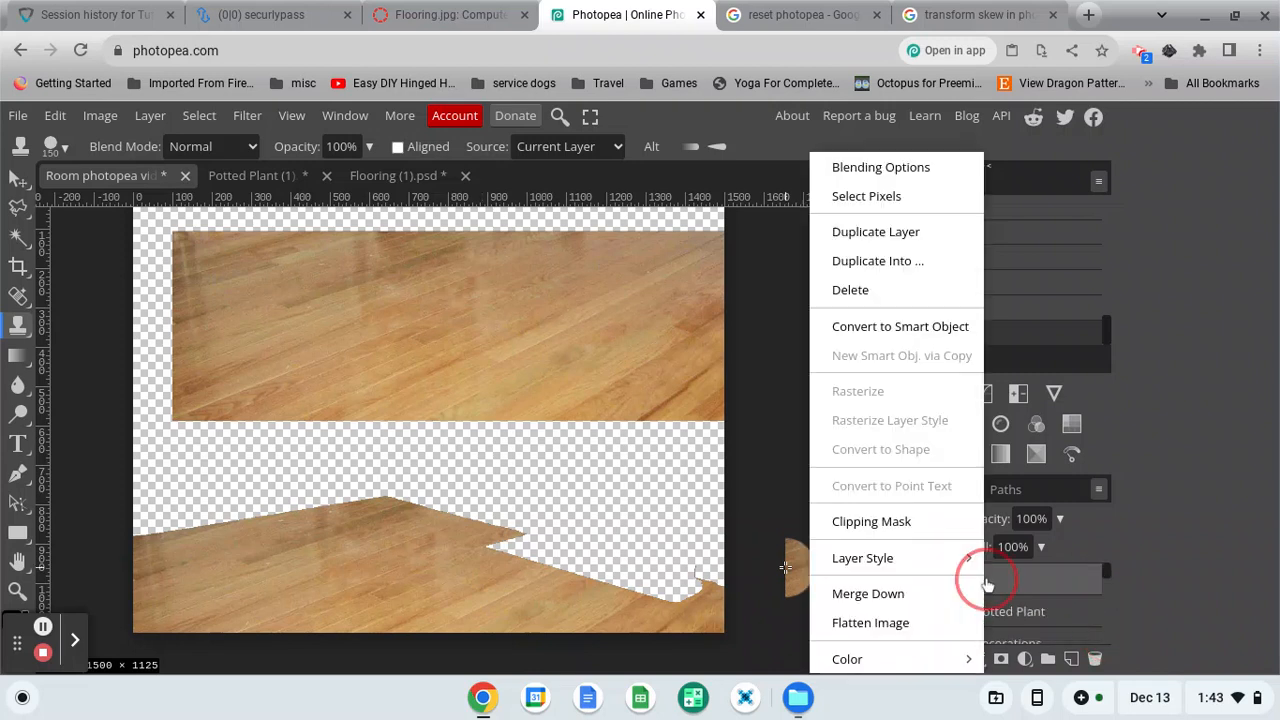
click(877, 289)
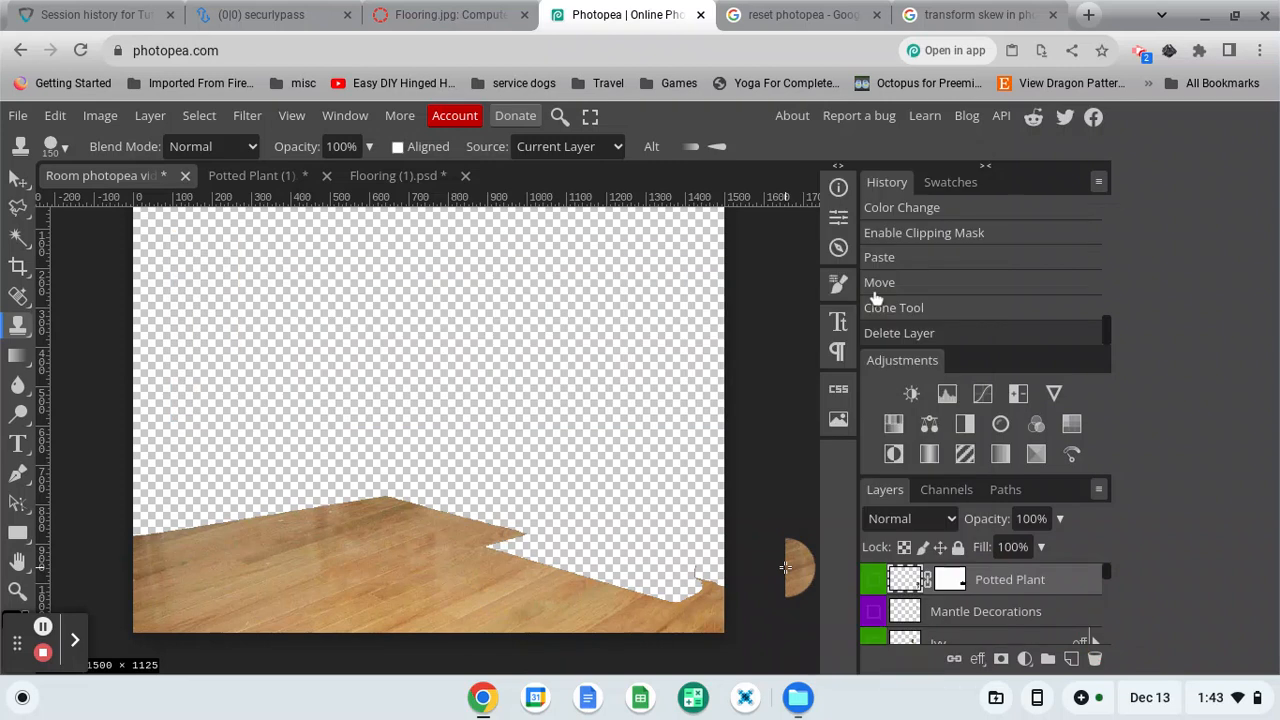
Close the Potted Plant (1).psd and Flooring (1).psd documents, discarding their unsaved work.
click(326, 176)
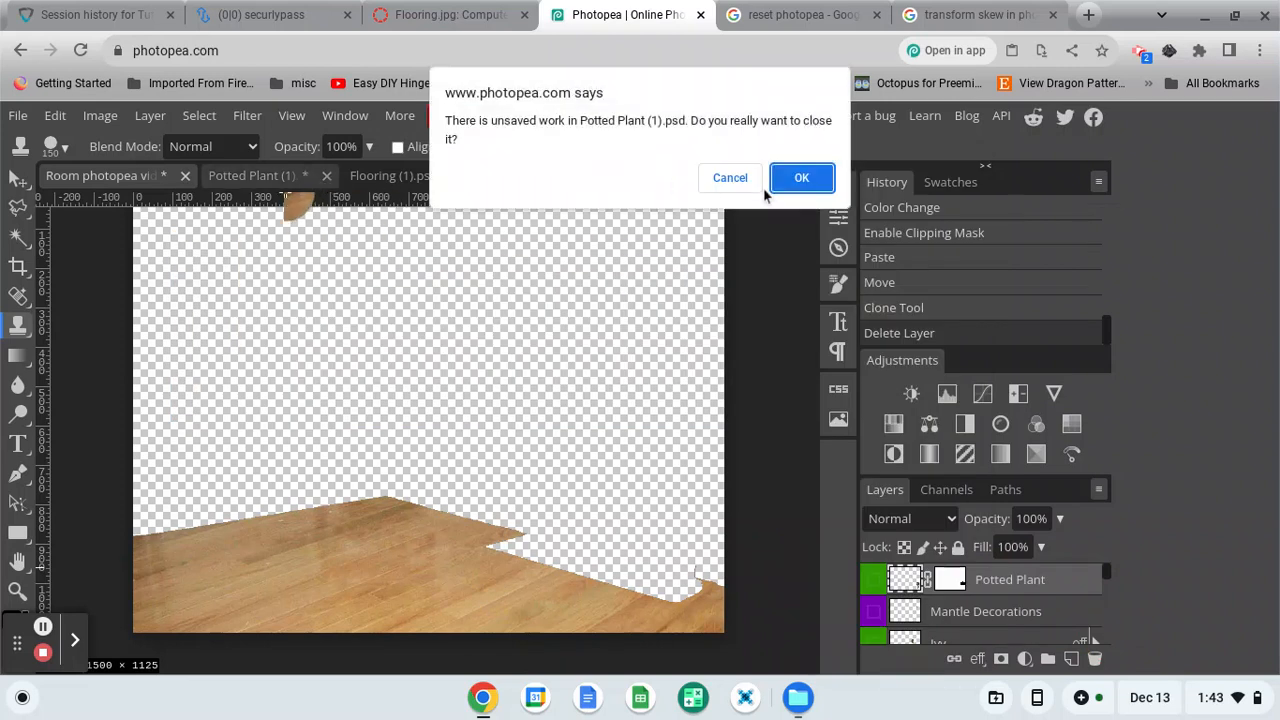
click(802, 177)
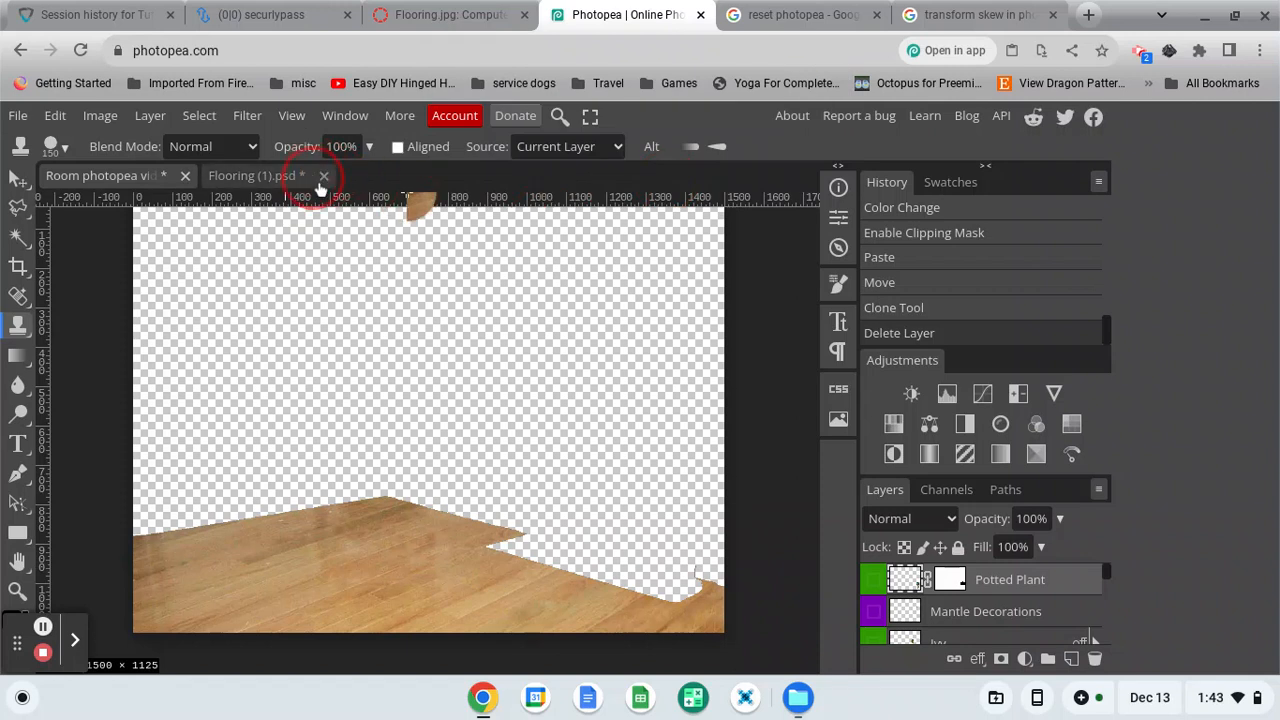
click(323, 176)
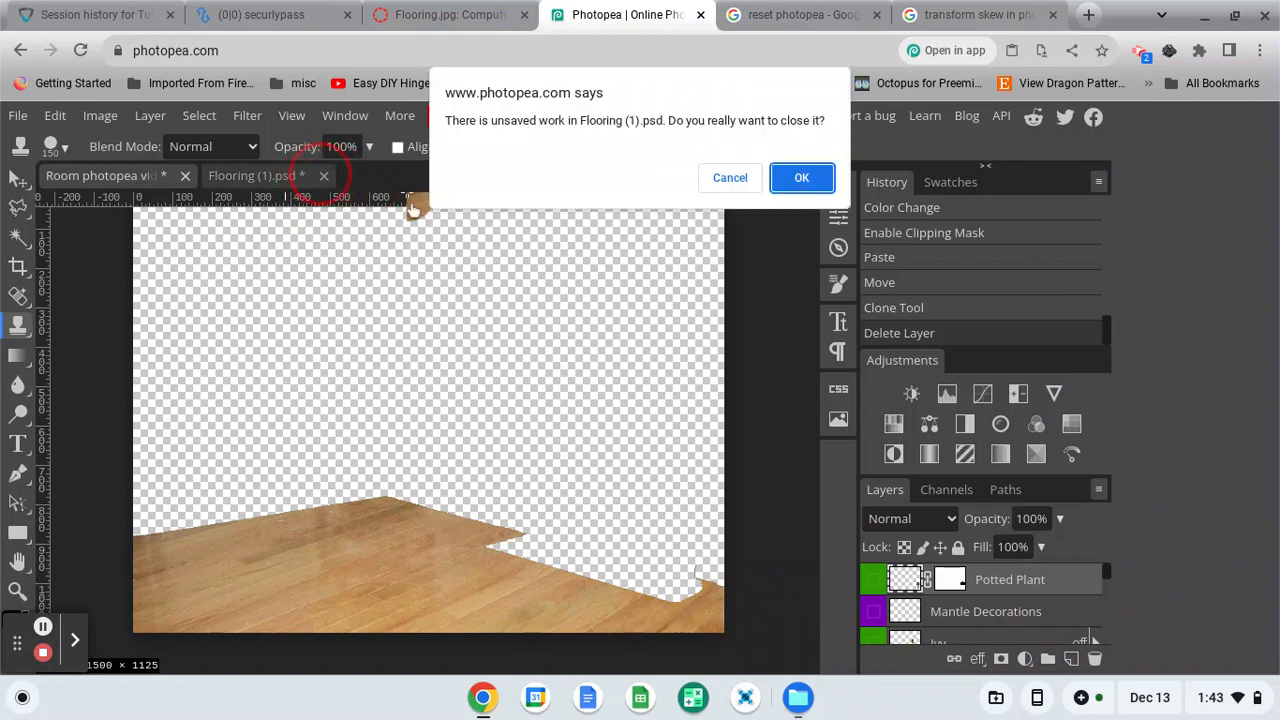
click(803, 177)
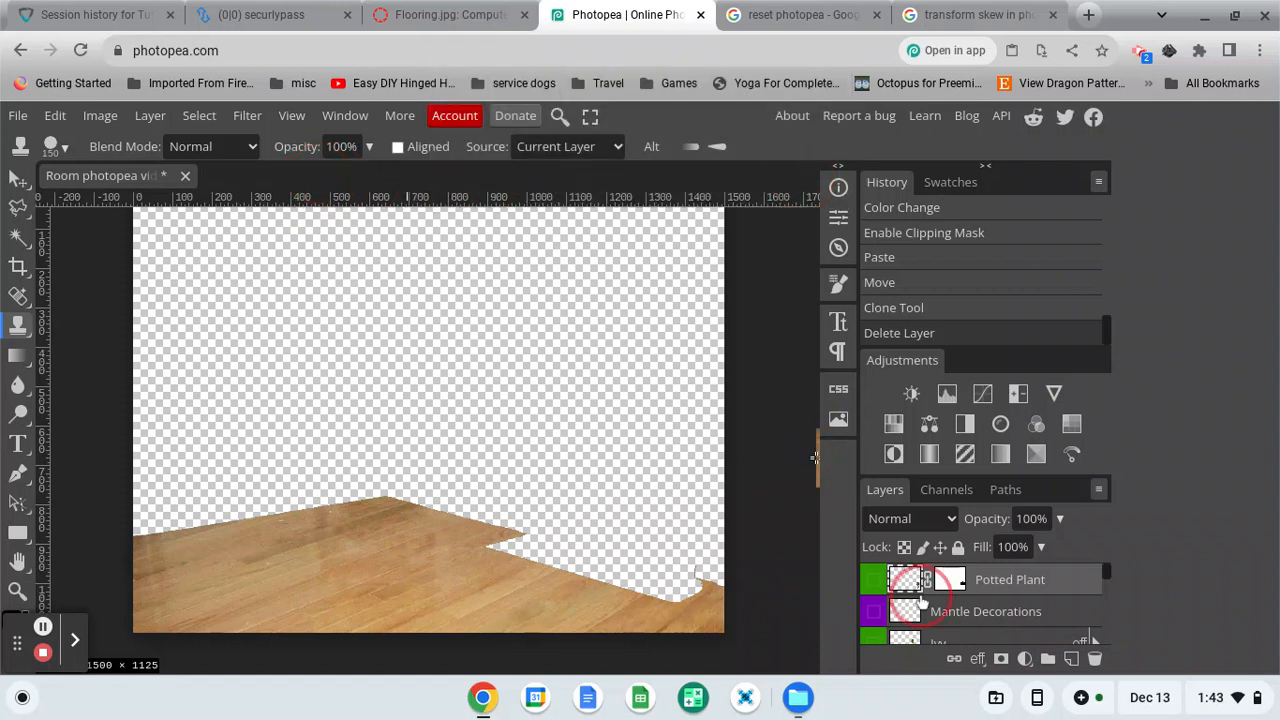
Switch to the Move tool and make the Background, Pole Lamp and Sofa layers visible.
click(18, 182)
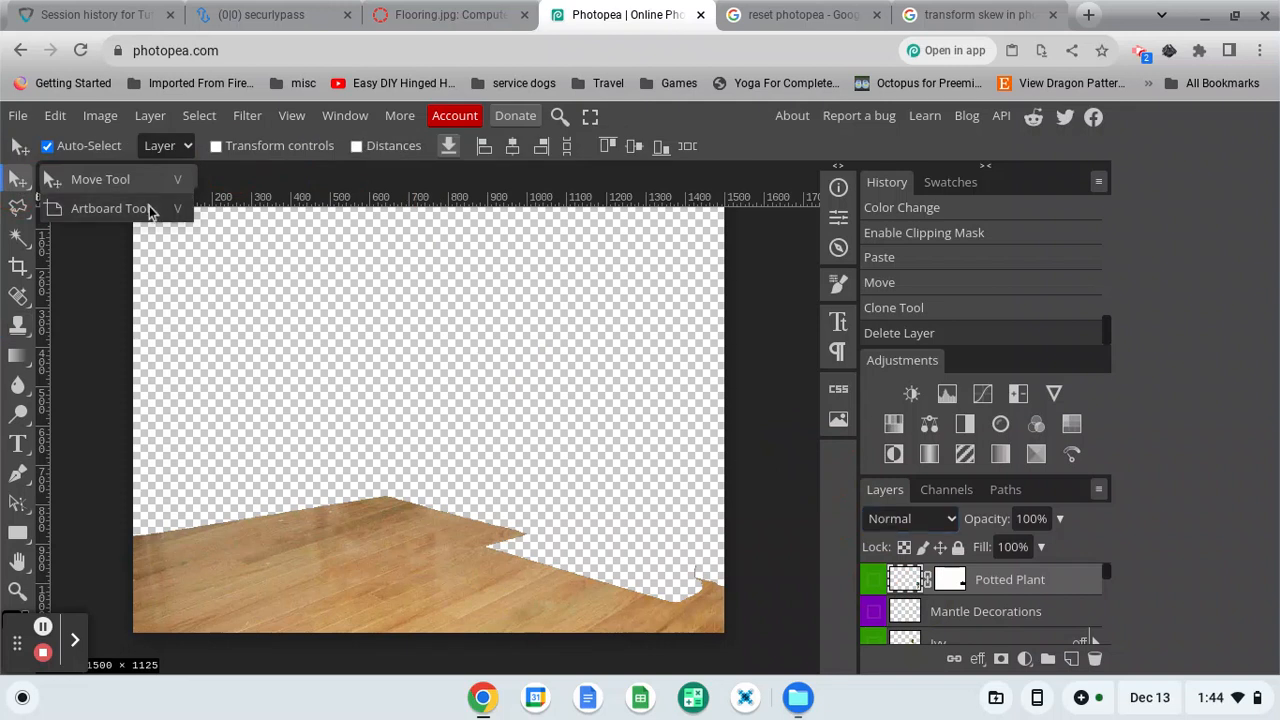
scroll(968, 605, down, 3)
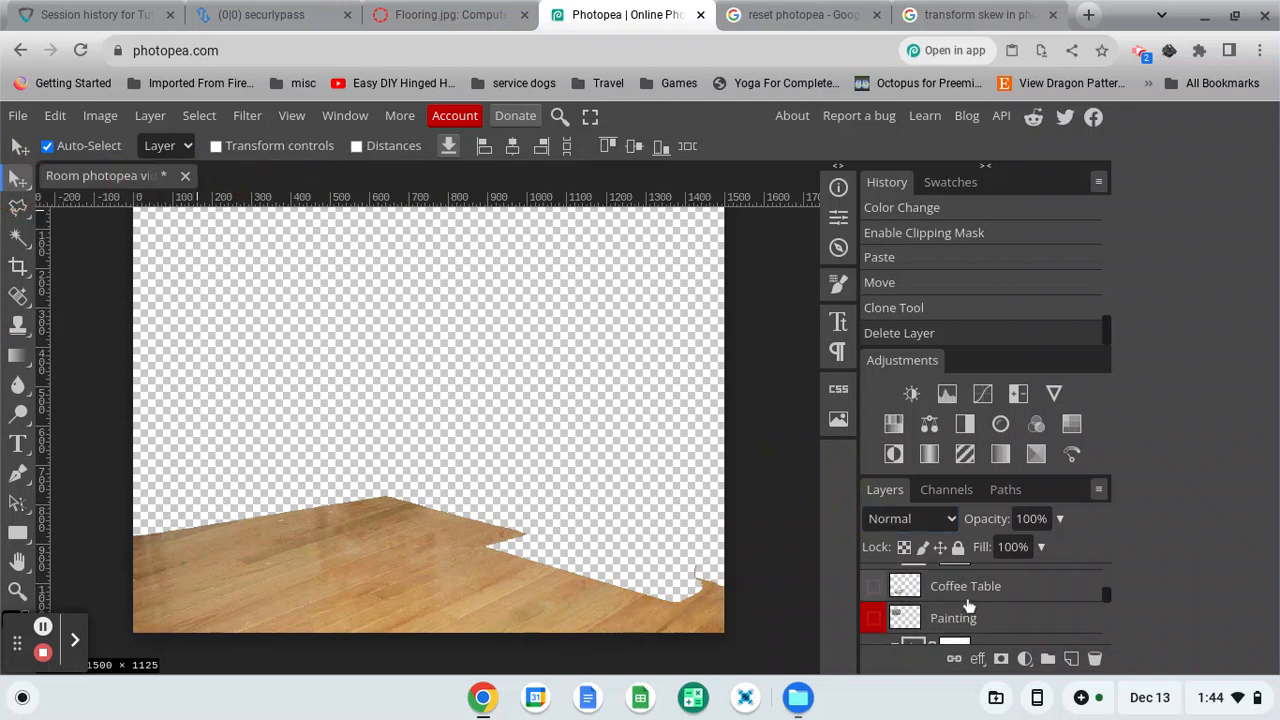
scroll(968, 605, down, 3)
click(875, 628)
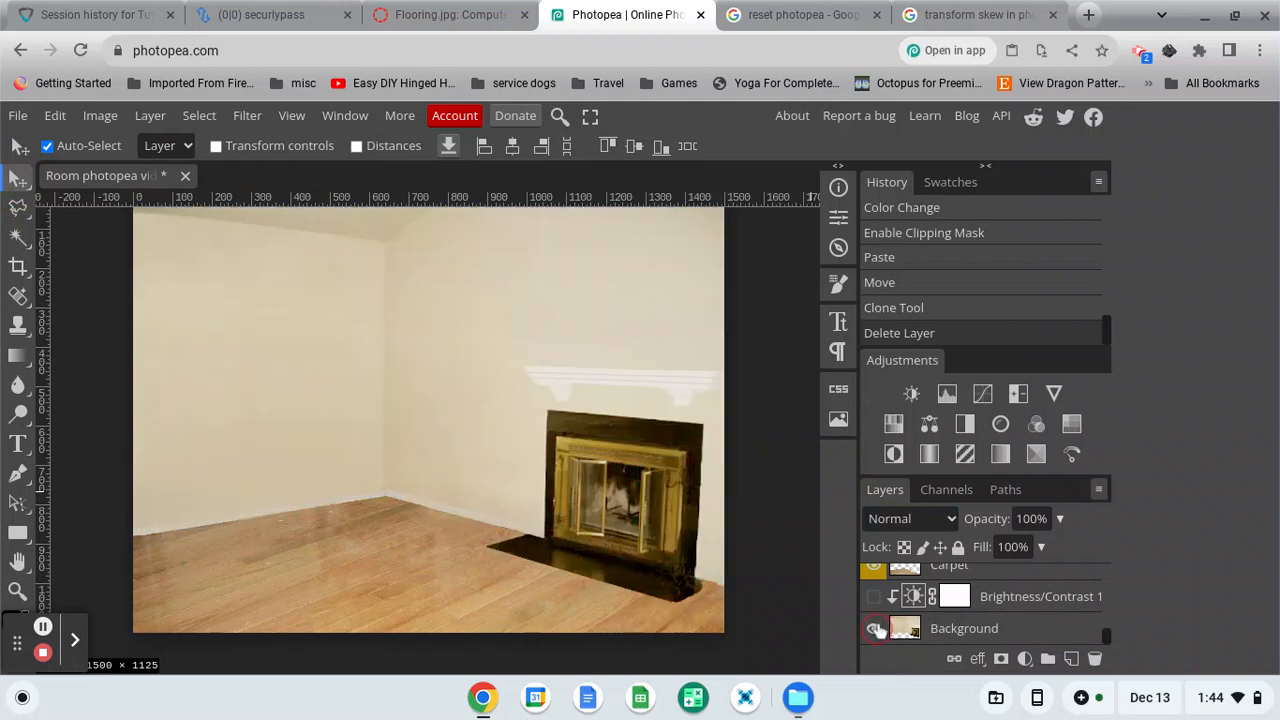
scroll(880, 600, up, 2)
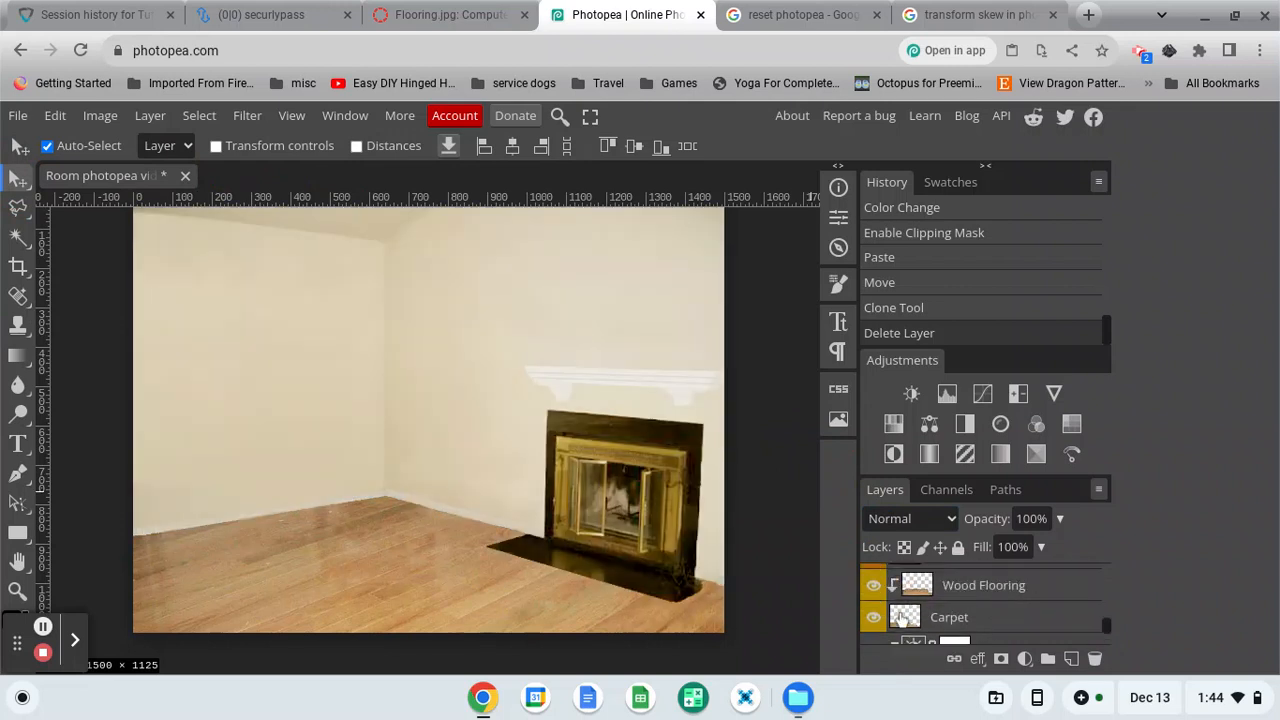
scroll(901, 620, up, 2)
click(873, 580)
scroll(903, 622, up, 1)
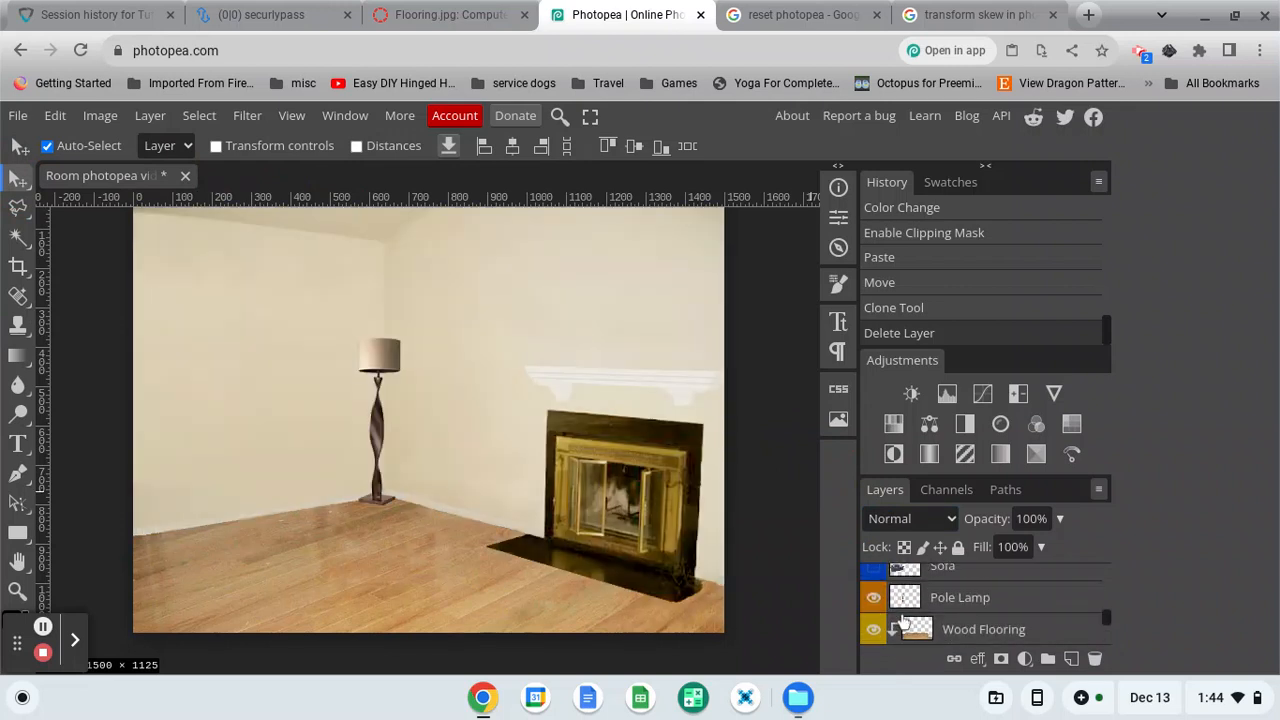
scroll(895, 615, up, 1)
click(873, 603)
Make the Levels 1, Painting, Coffee Table and Hue/Saturation 1 layers visible.
scroll(872, 630, up, 2)
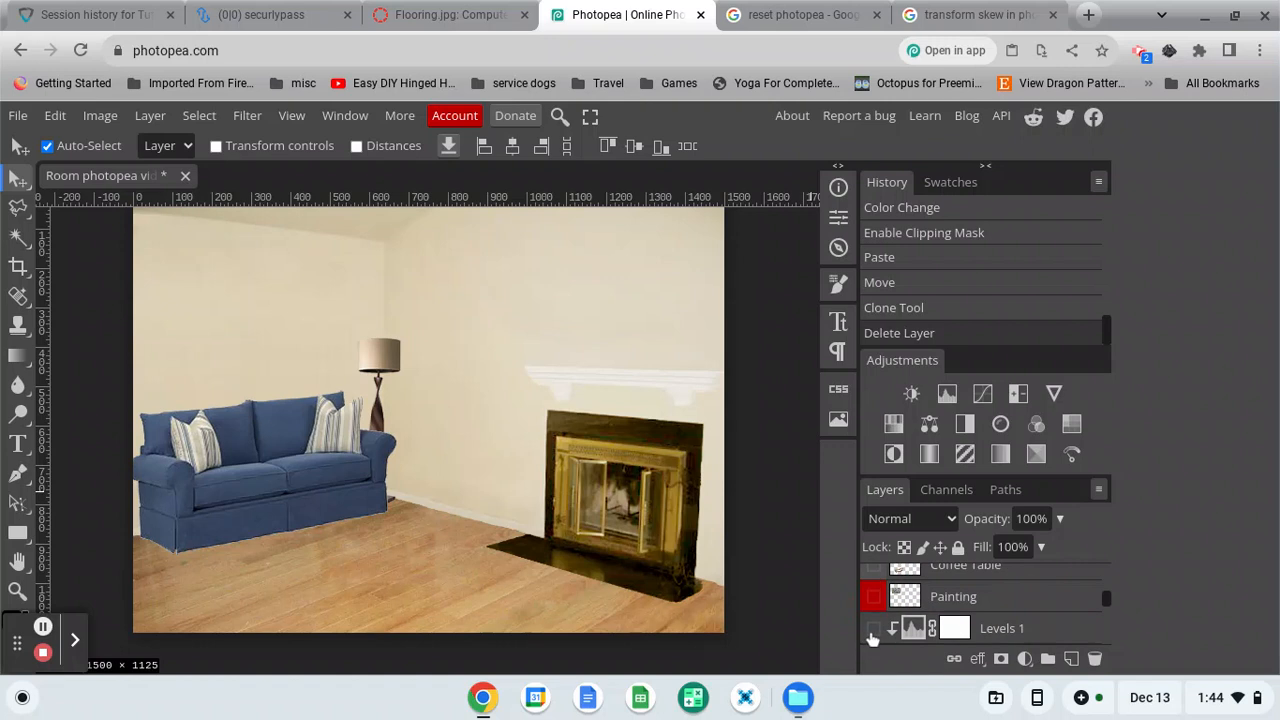
click(873, 628)
click(873, 597)
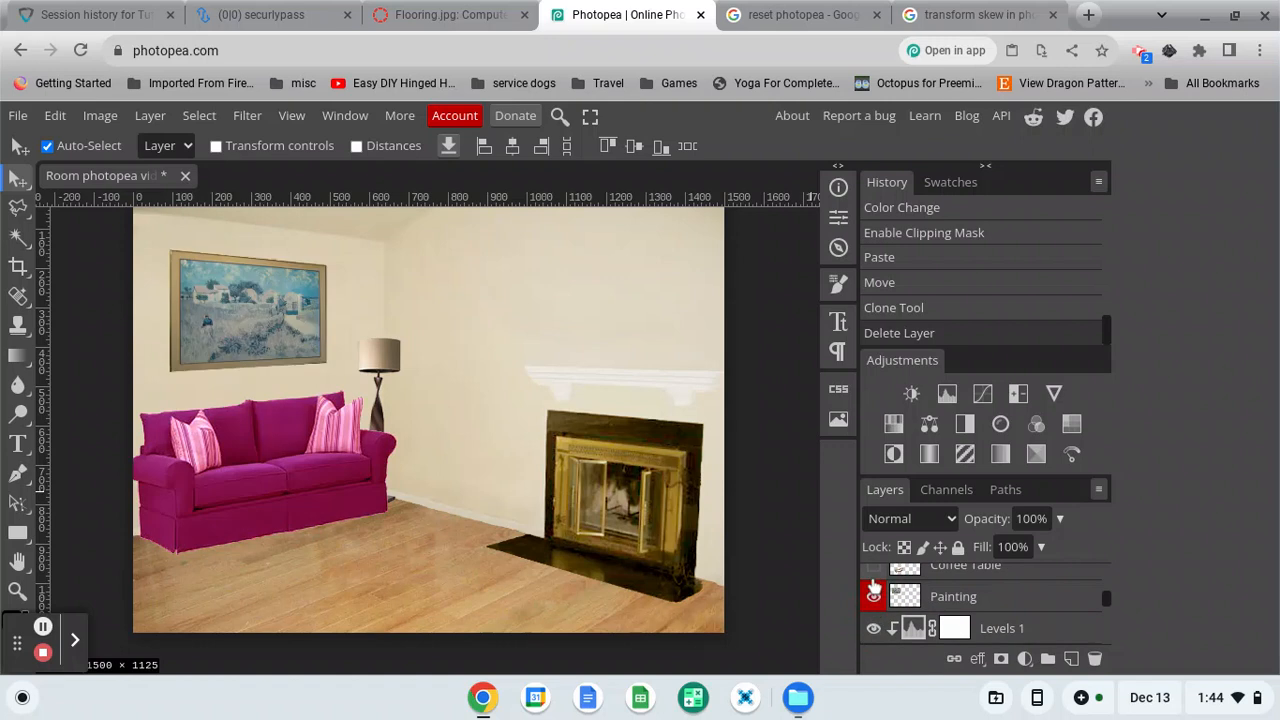
click(873, 568)
scroll(900, 630, up, 3)
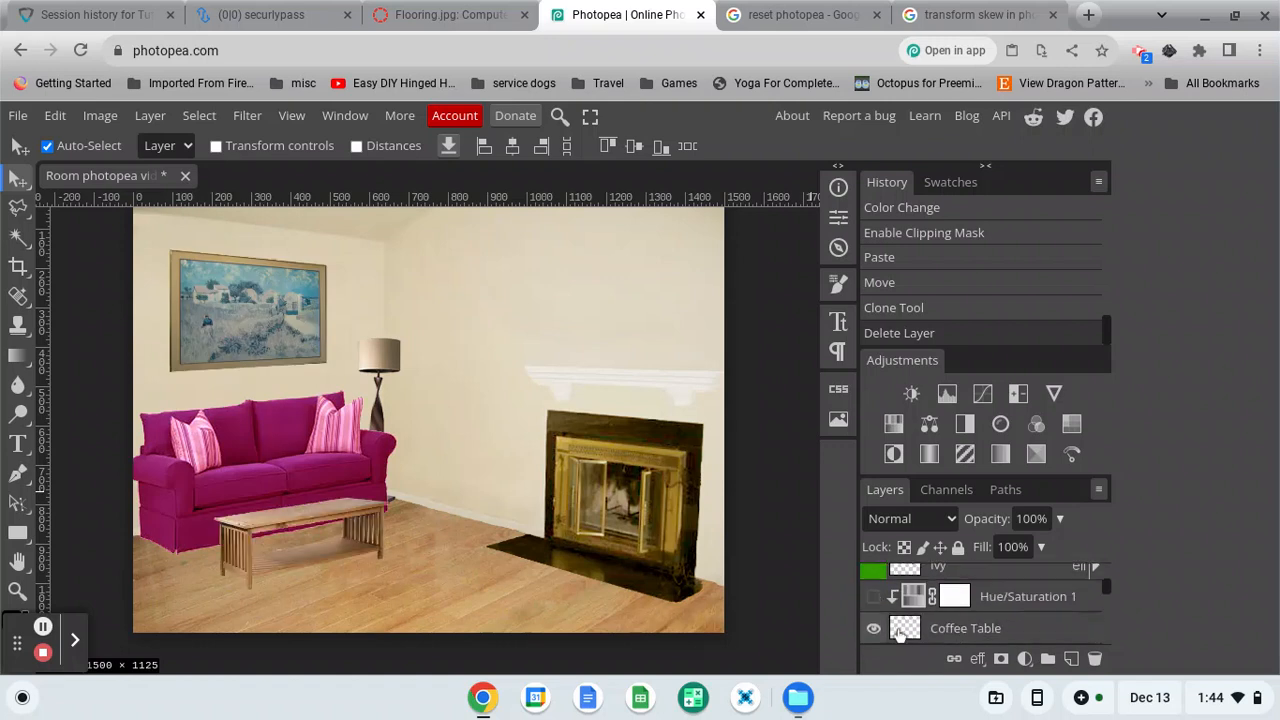
click(873, 596)
Make the Mantle Decorations, Ivy and Potted Plant layers visible, along with the Brightness/Contrast 1 adjustment above the Background.
scroll(955, 590, up, 1)
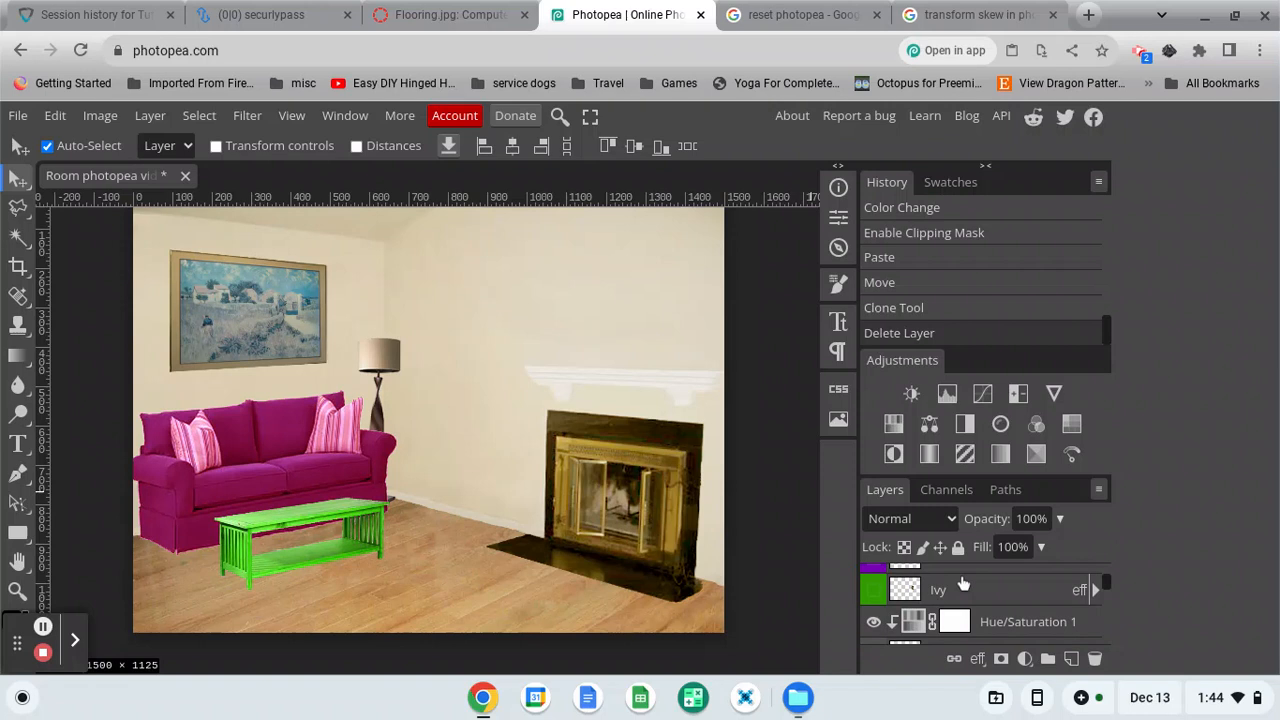
scroll(908, 622, up, 1)
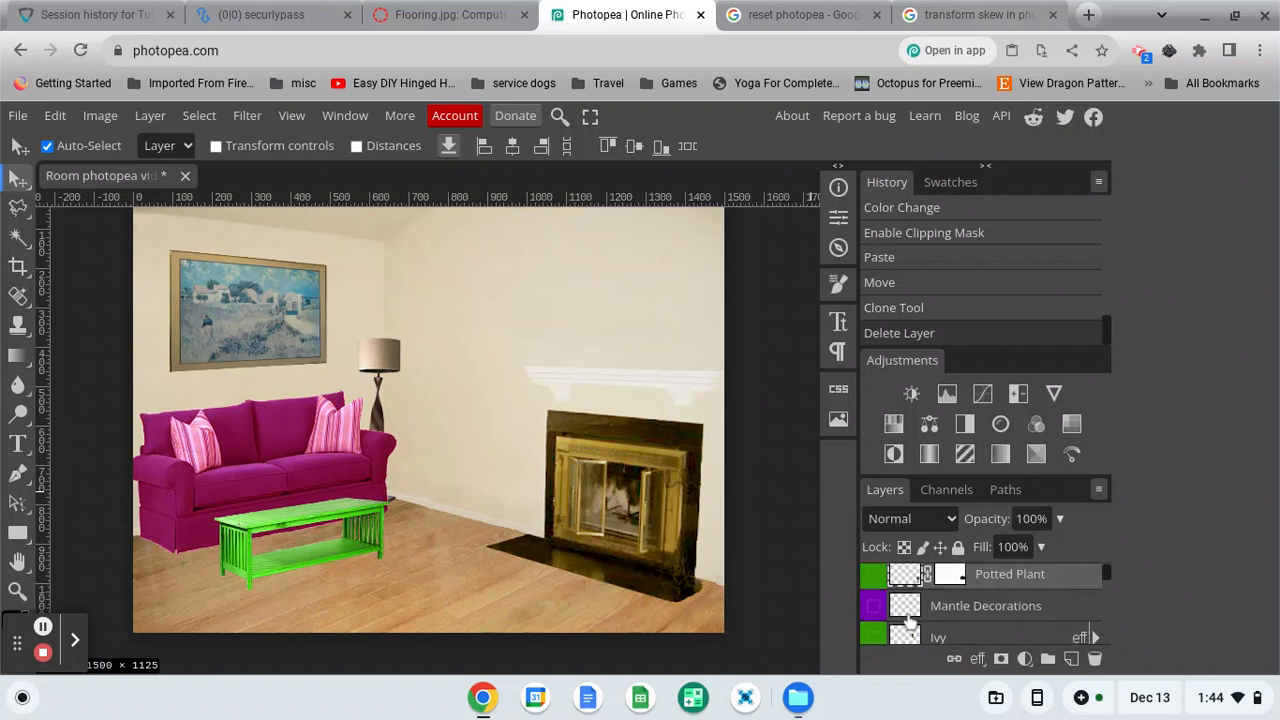
click(873, 606)
click(873, 638)
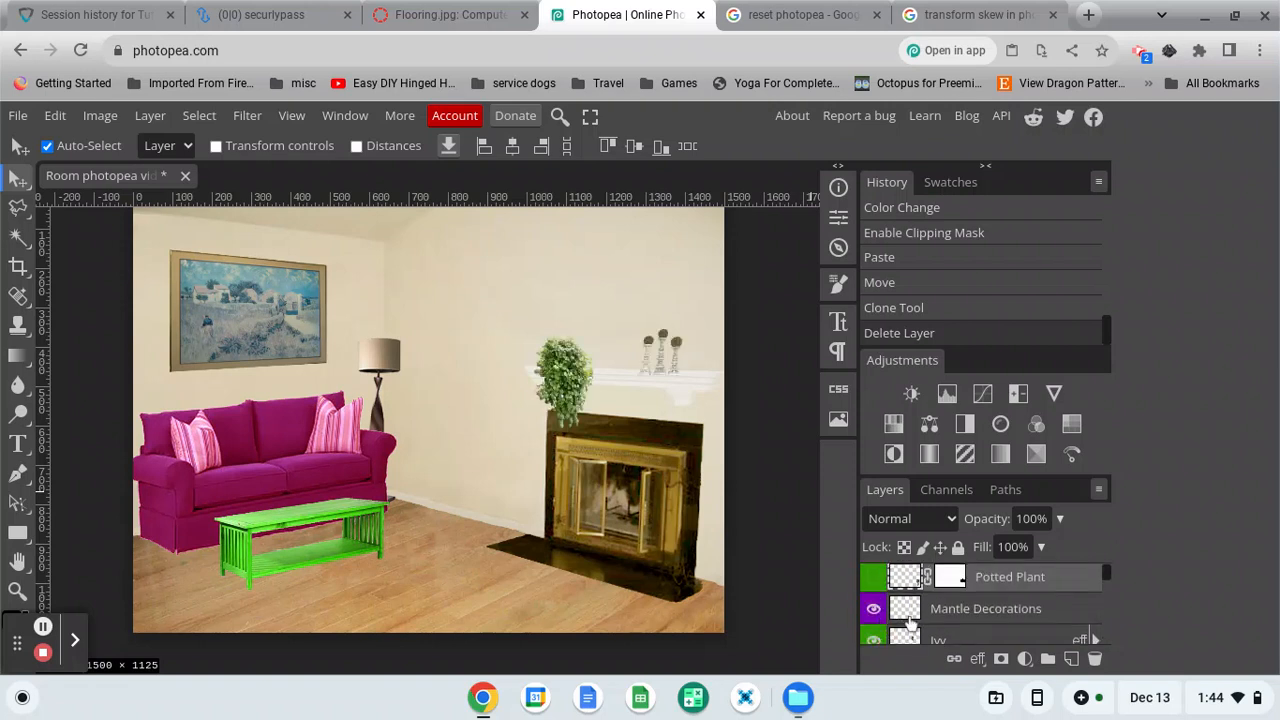
scroll(940, 606, up, 1)
click(873, 579)
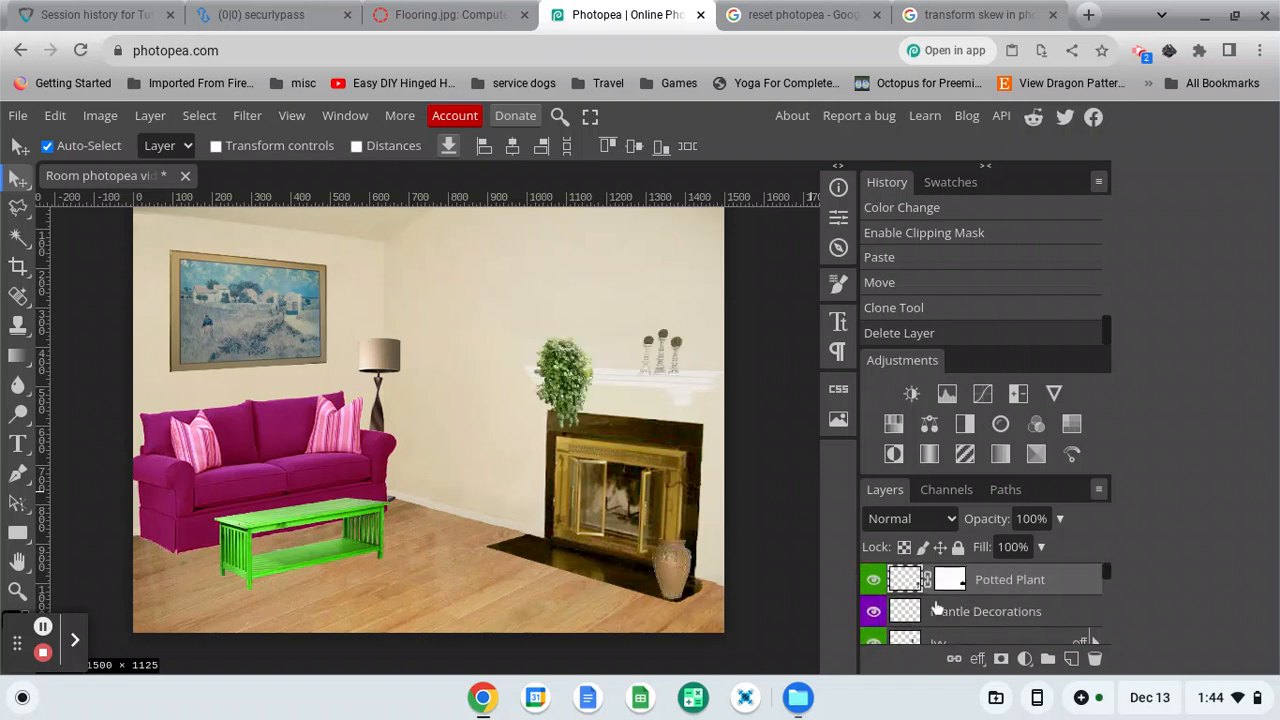
scroll(985, 610, down, 2)
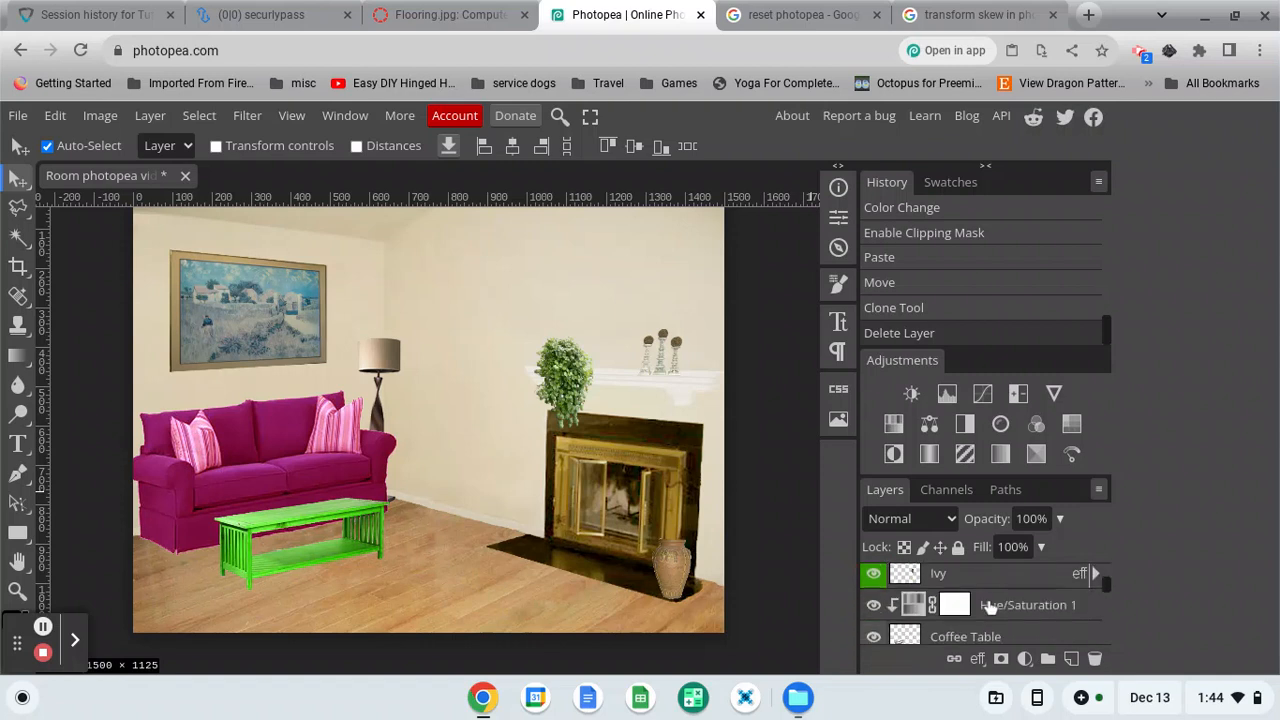
scroll(988, 607, down, 5)
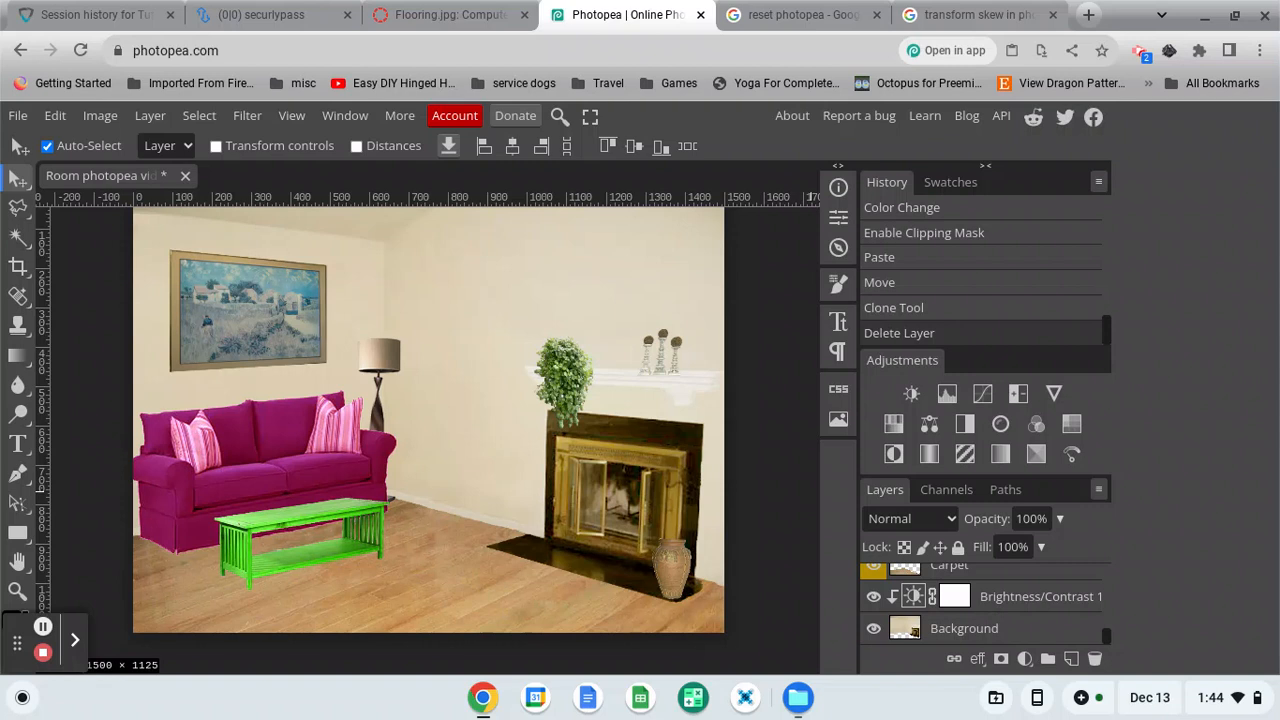
Select the Wood Flooring layer and set the Type tool's font to Devonshire.
scroll(987, 622, up, 2)
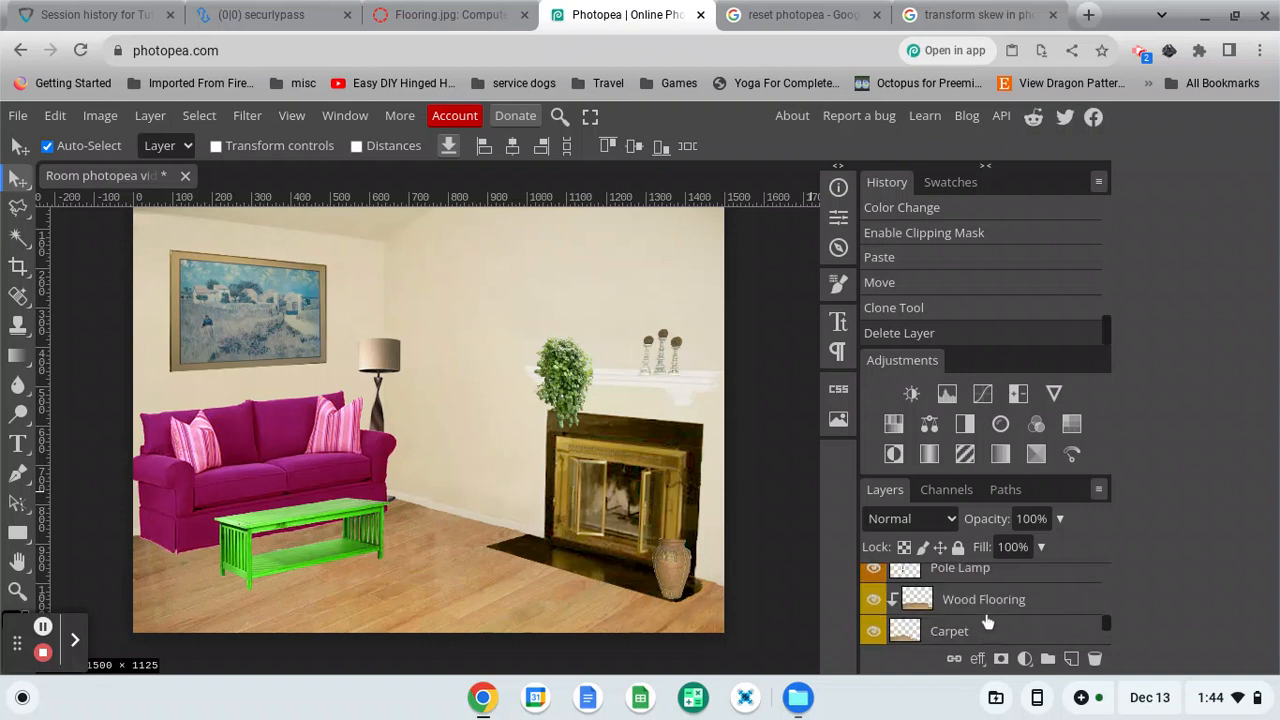
scroll(987, 622, up, 1)
click(987, 621)
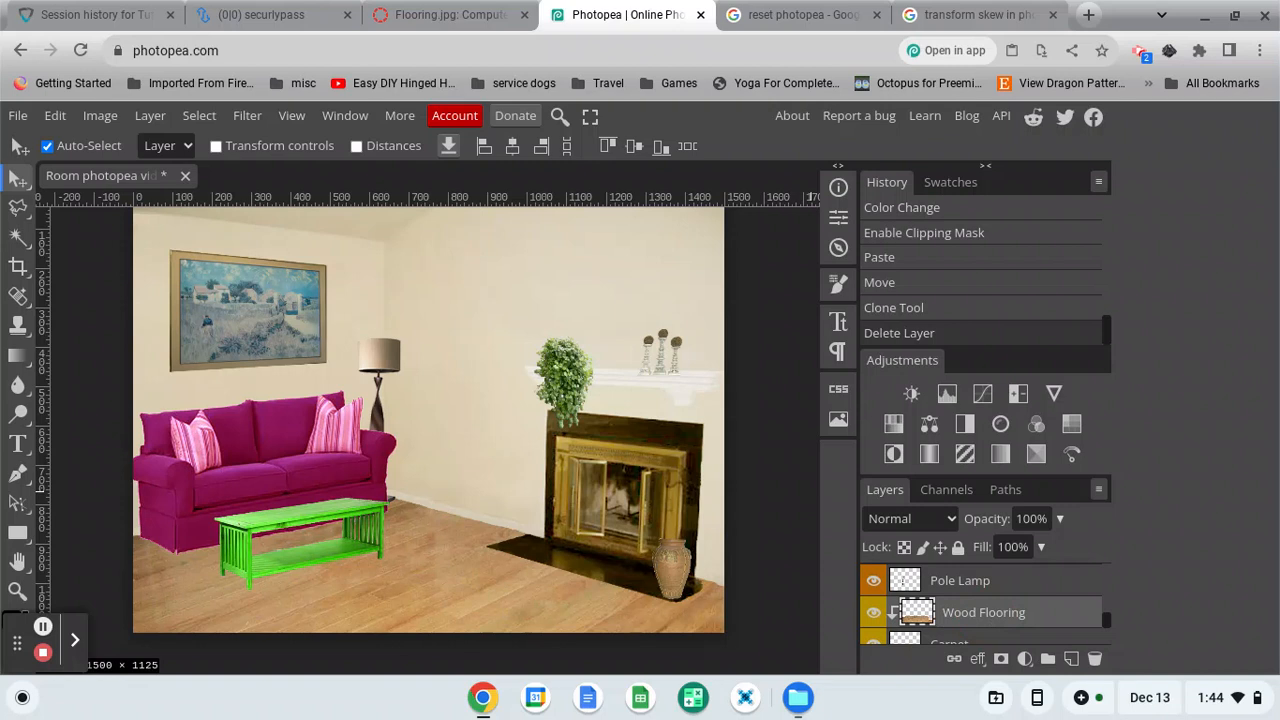
click(19, 448)
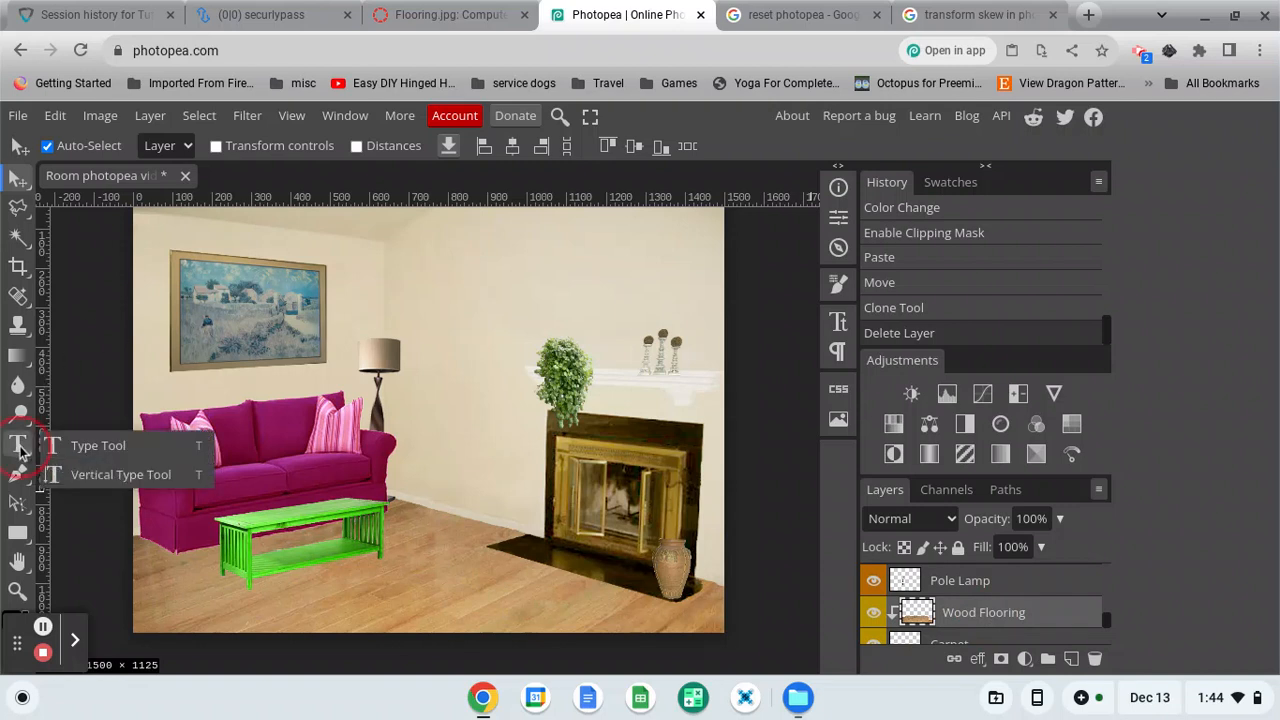
click(99, 449)
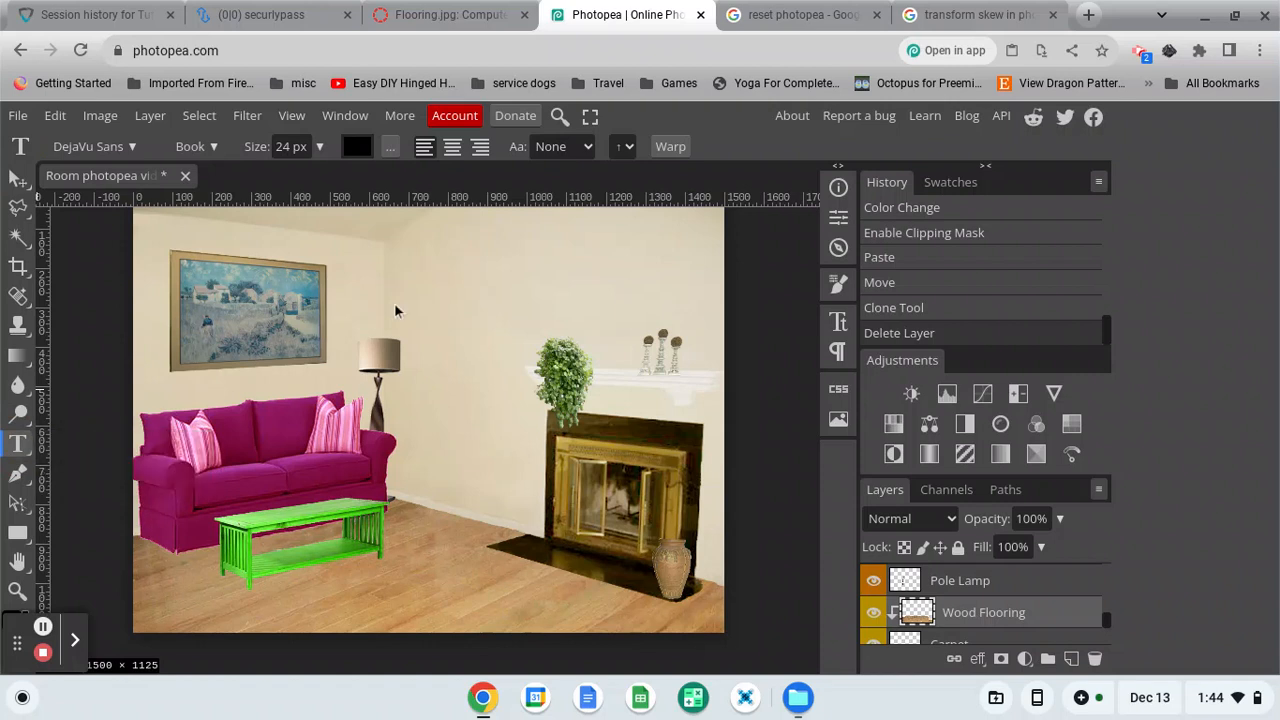
click(133, 147)
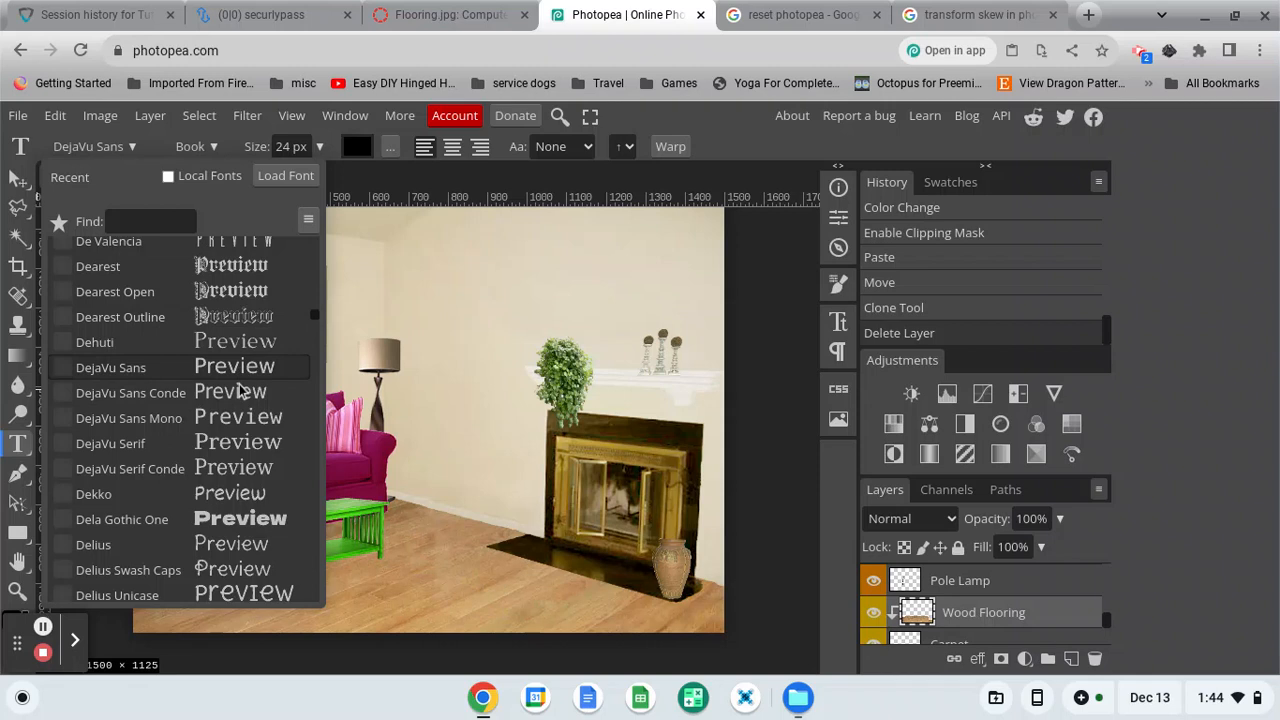
scroll(190, 415, down, 1)
scroll(195, 420, down, 5)
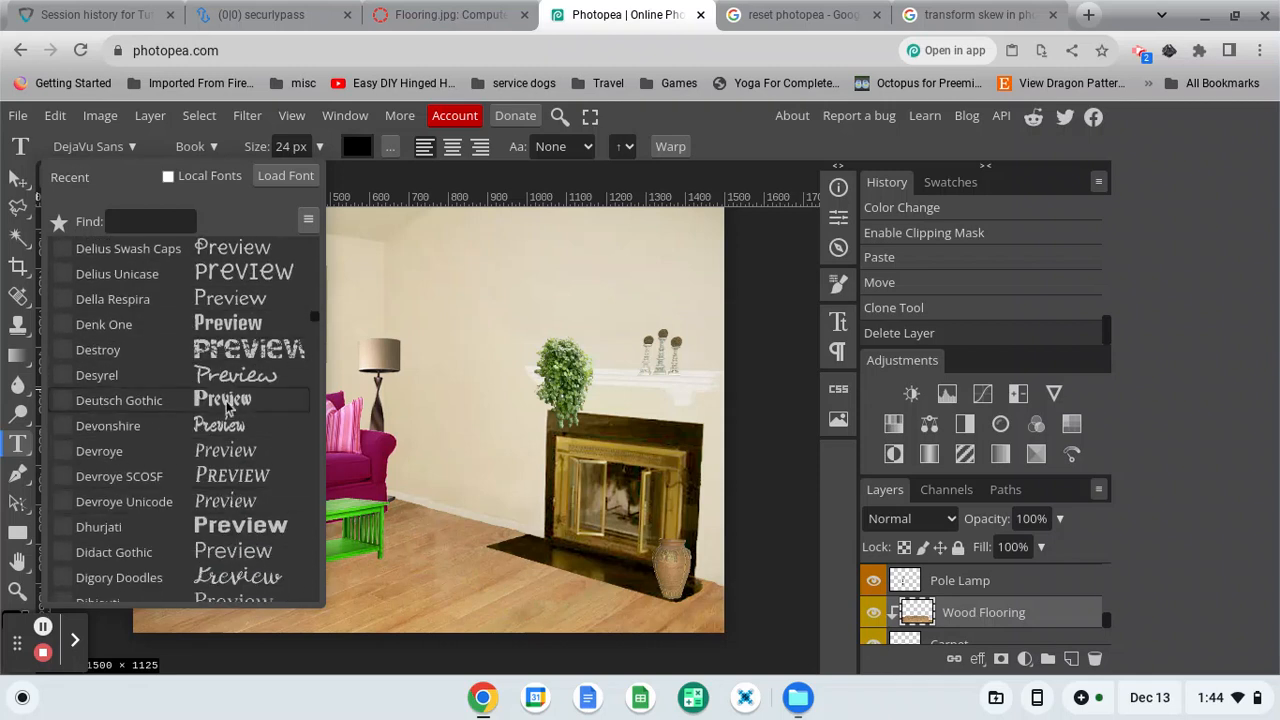
click(221, 432)
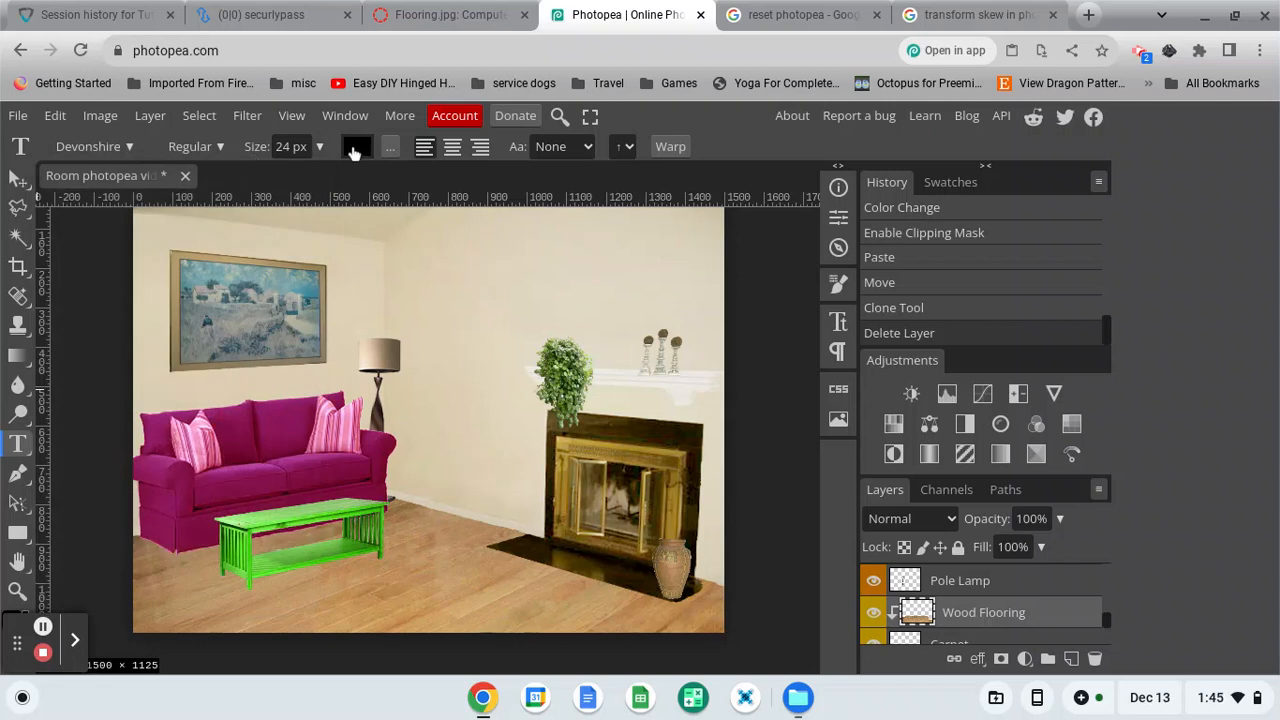
Set the text color to light green 8bcd6e by sampling the coffee table's top.
click(355, 149)
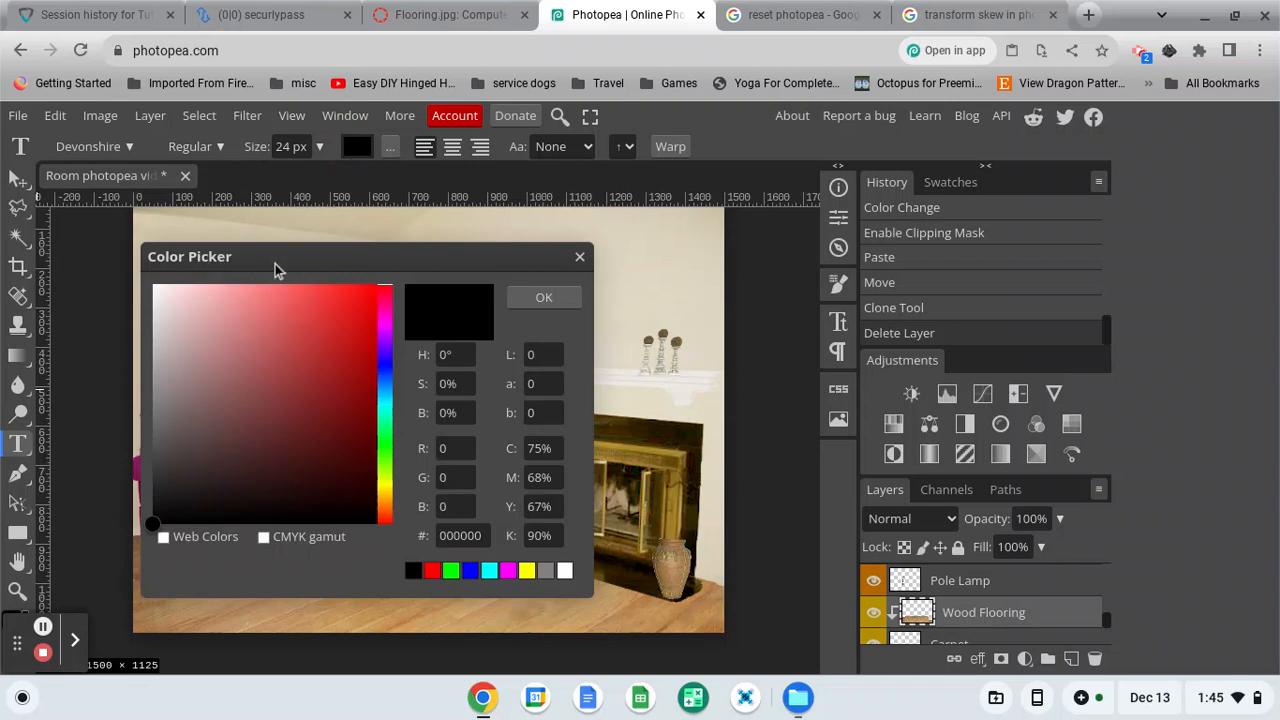
drag(277, 266, 648, 271)
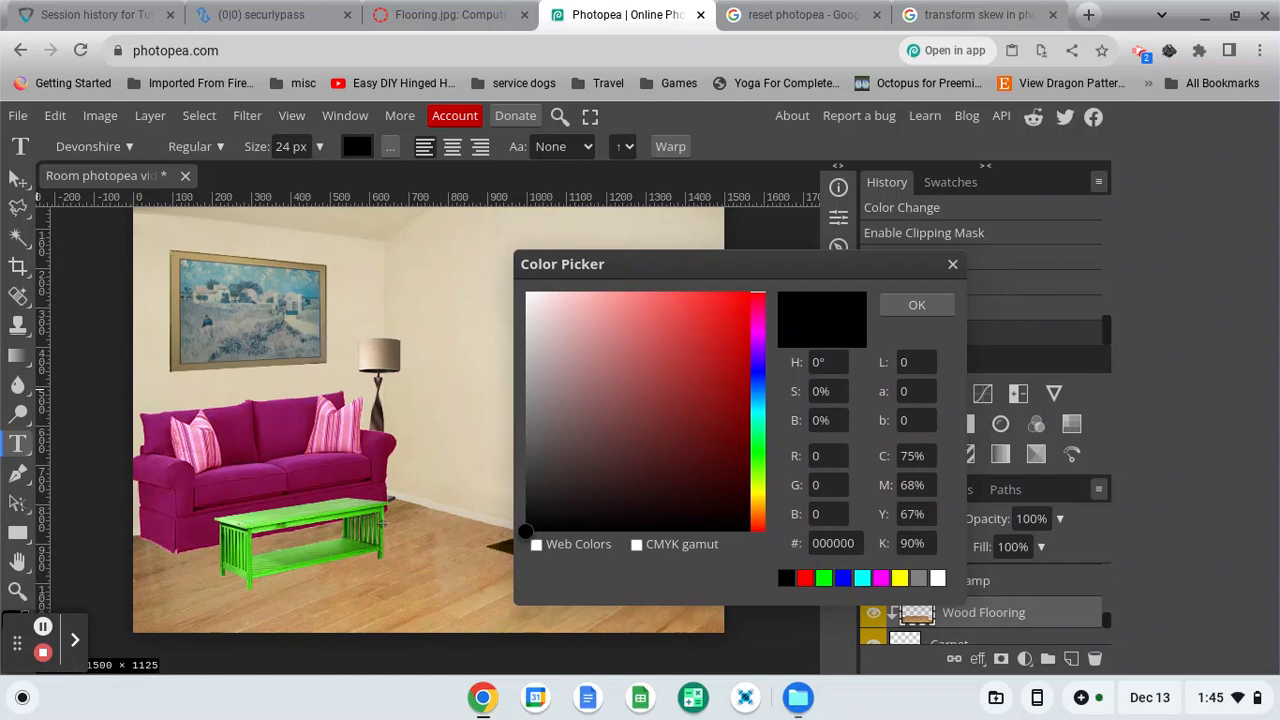
click(303, 511)
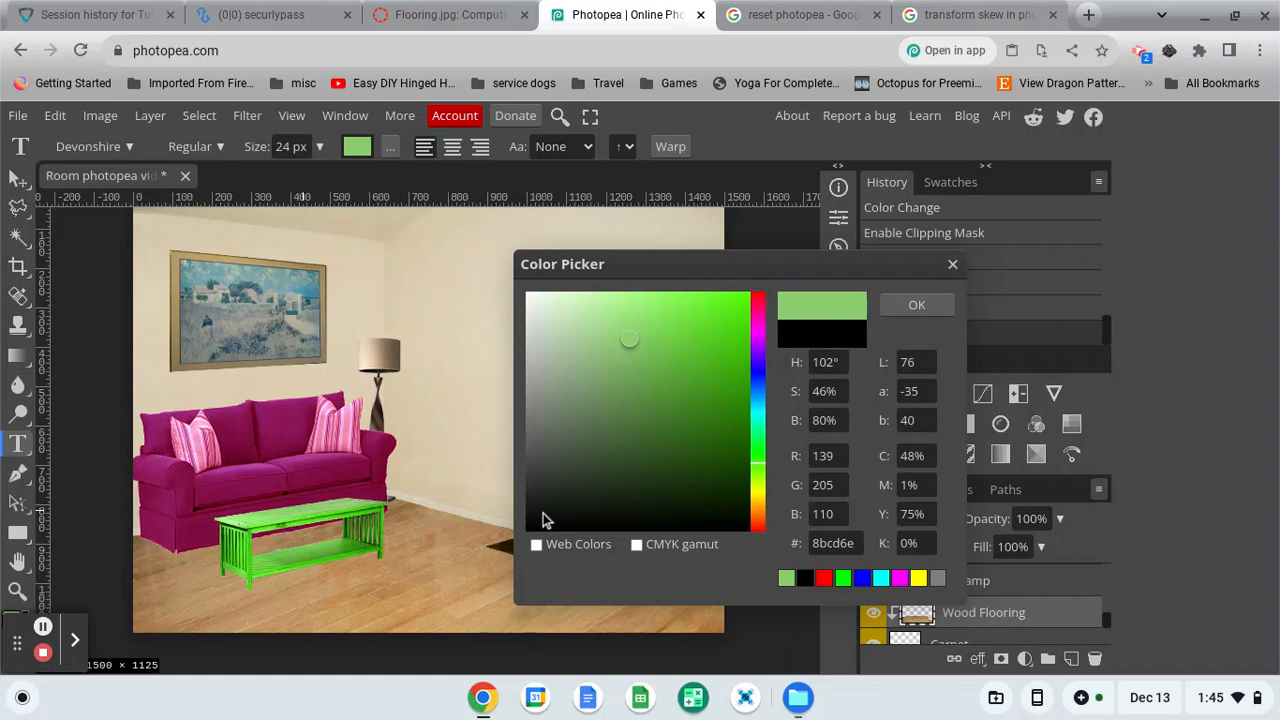
click(905, 306)
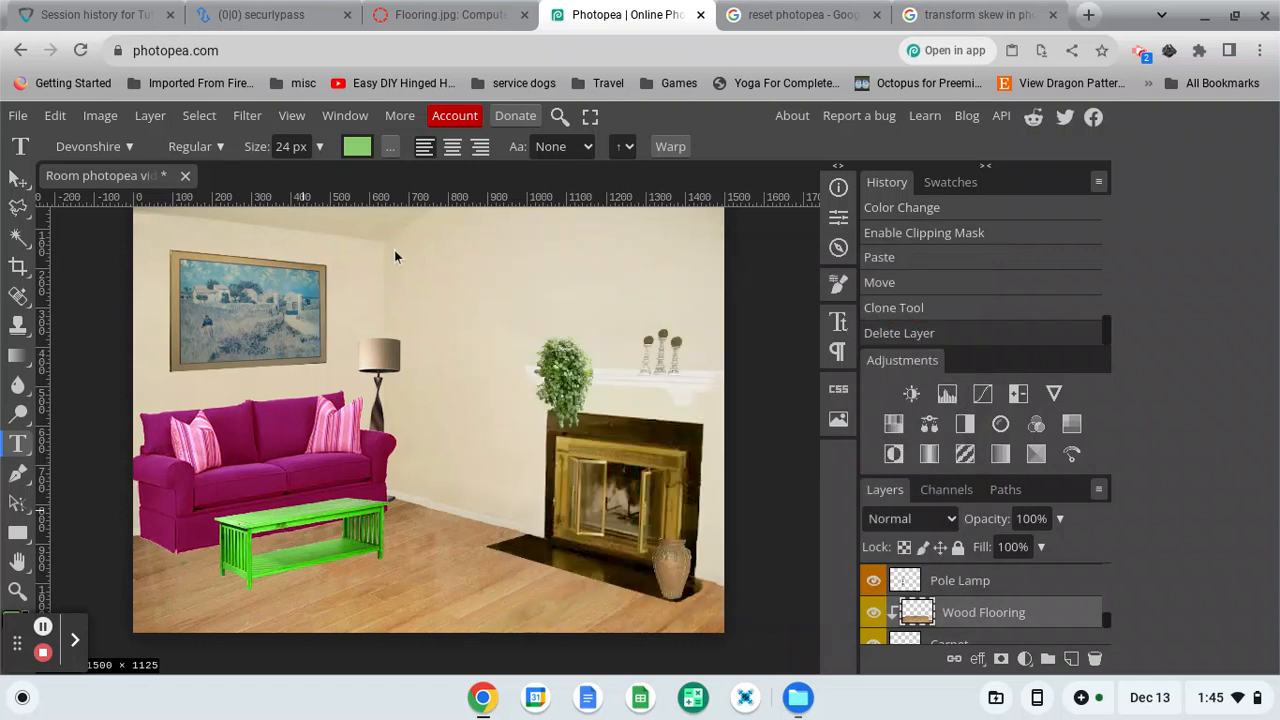
Draw a wide text box high on the wall above the fireplace, set the size to 150 px and enter the title and surname.
drag(394, 250, 714, 314)
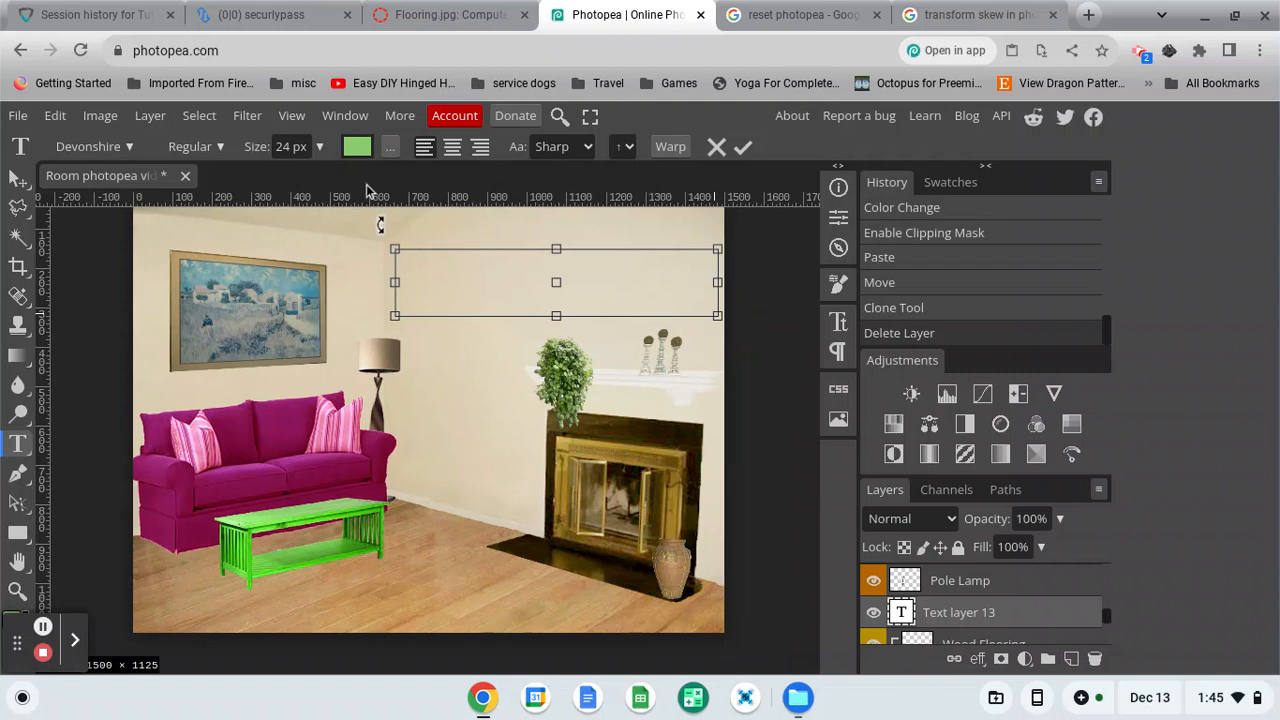
click(300, 150)
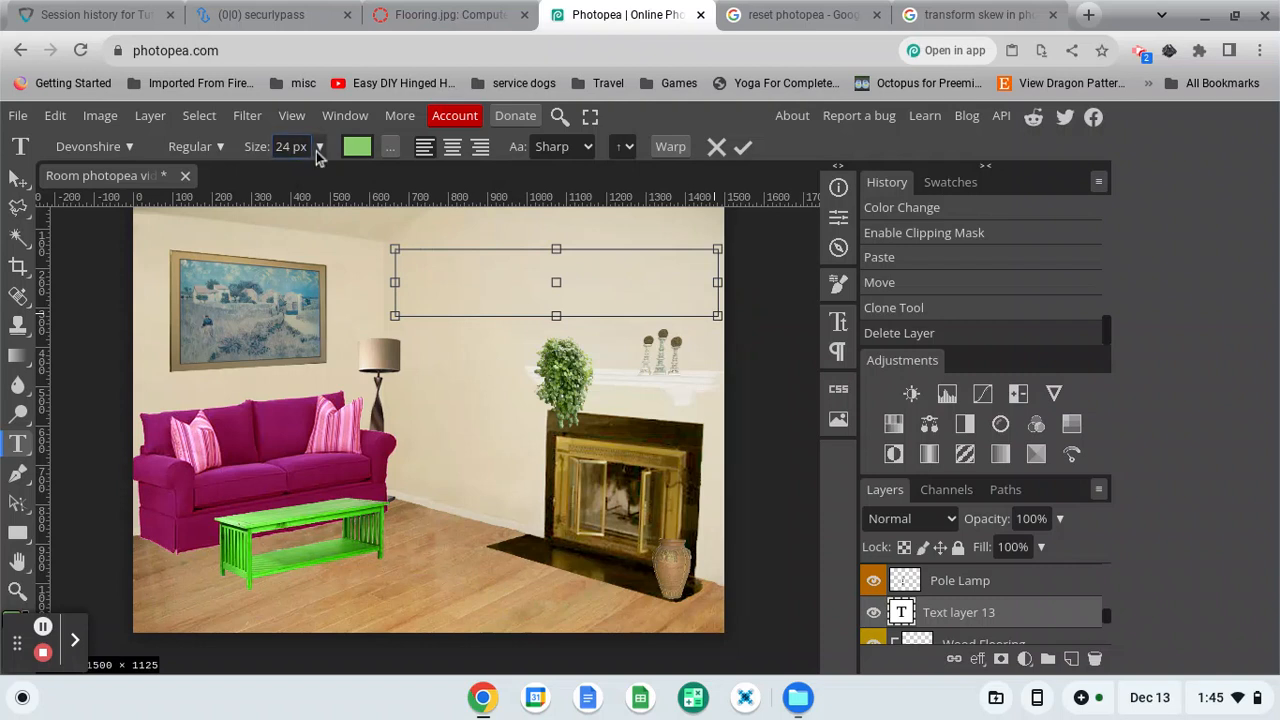
click(319, 147)
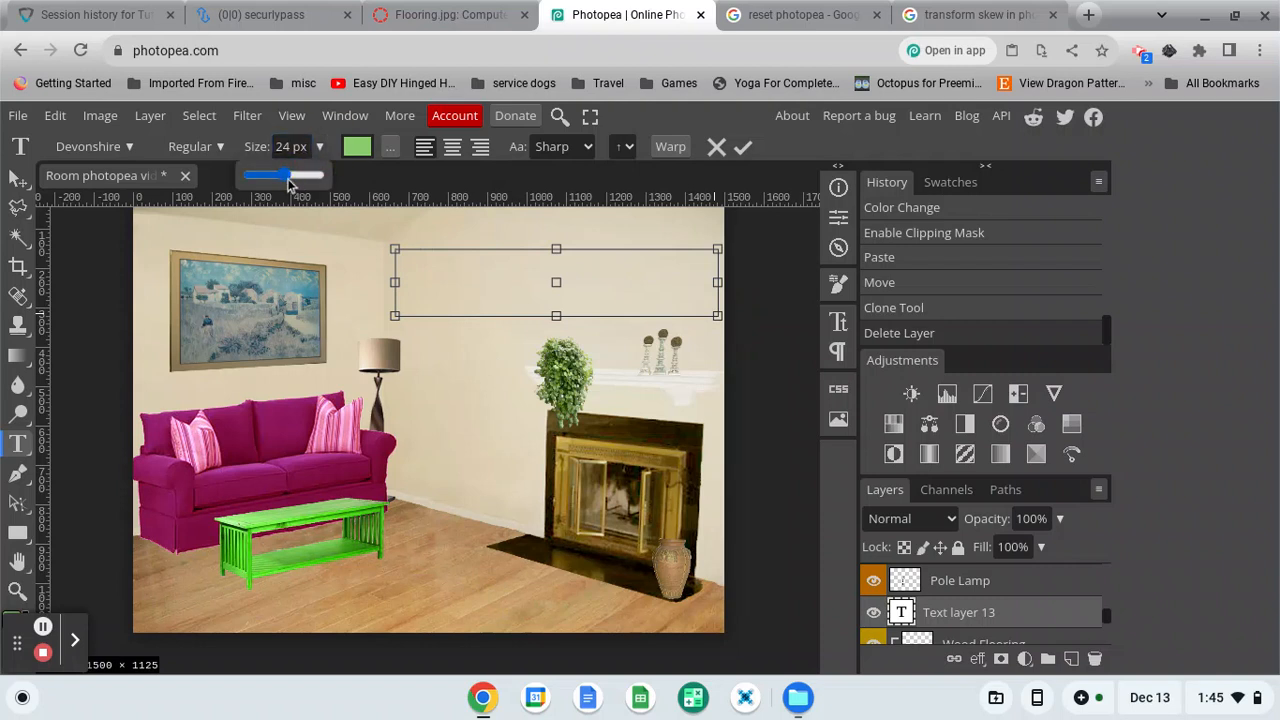
drag(287, 178, 329, 178)
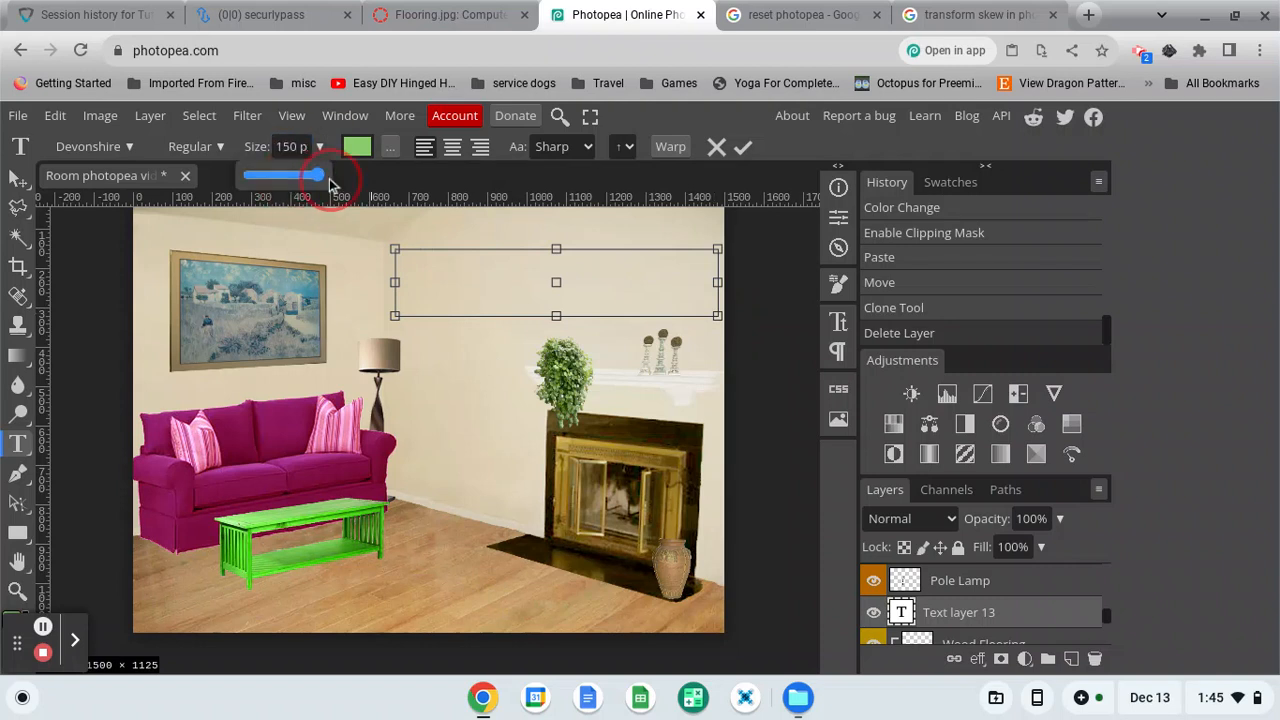
click(425, 272)
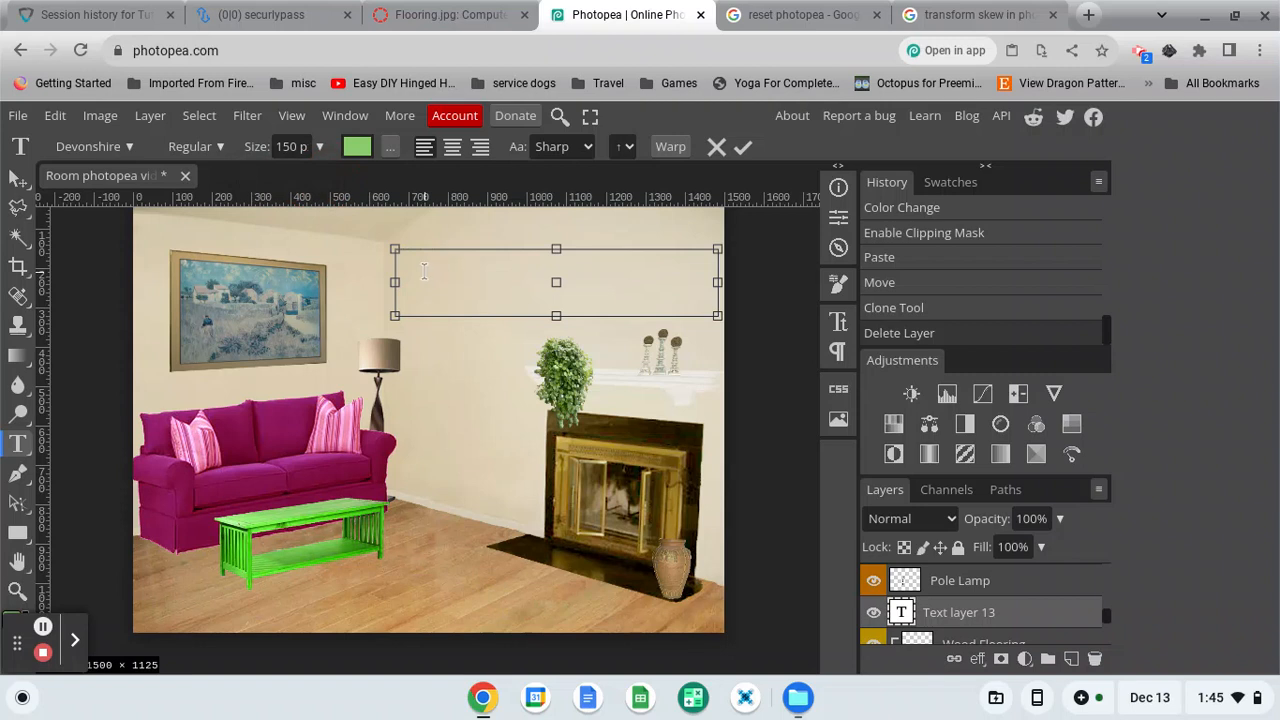
text(M)
text(r Crawford)
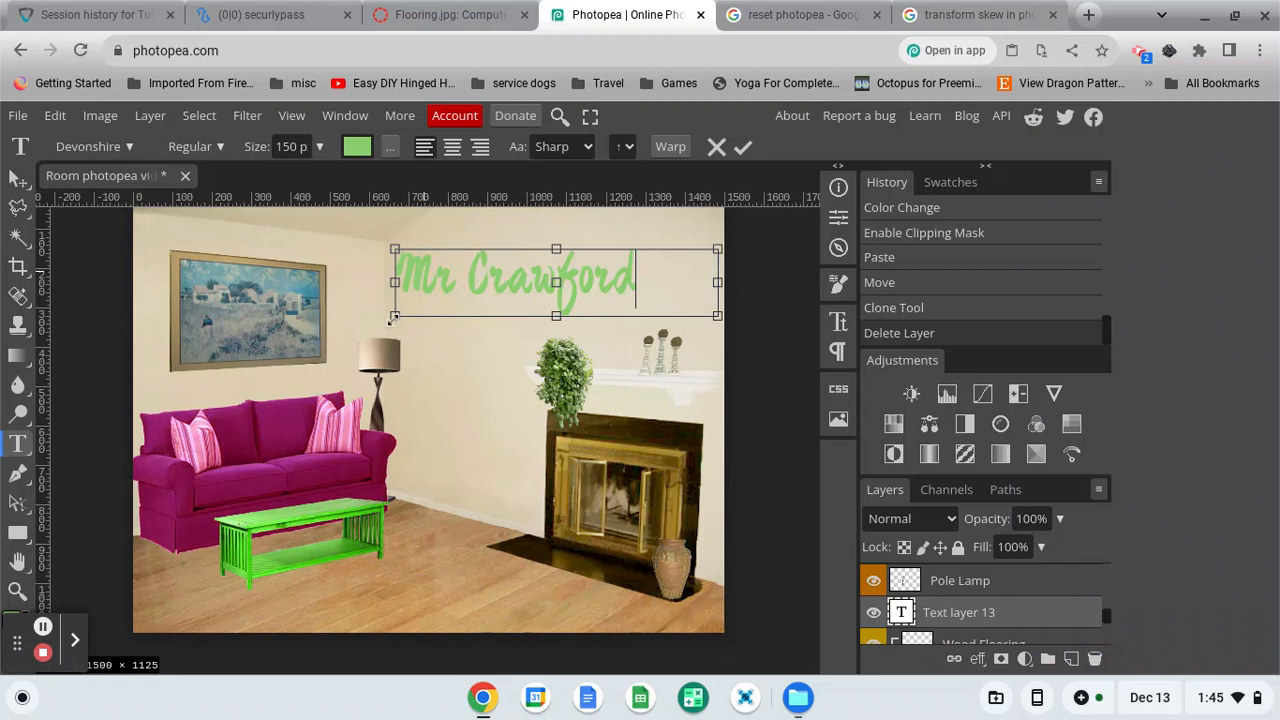
Rotate the name text counterclockwise so it slants upward, commit it and shift it slightly toward the pole lamp.
drag(380, 319, 424, 379)
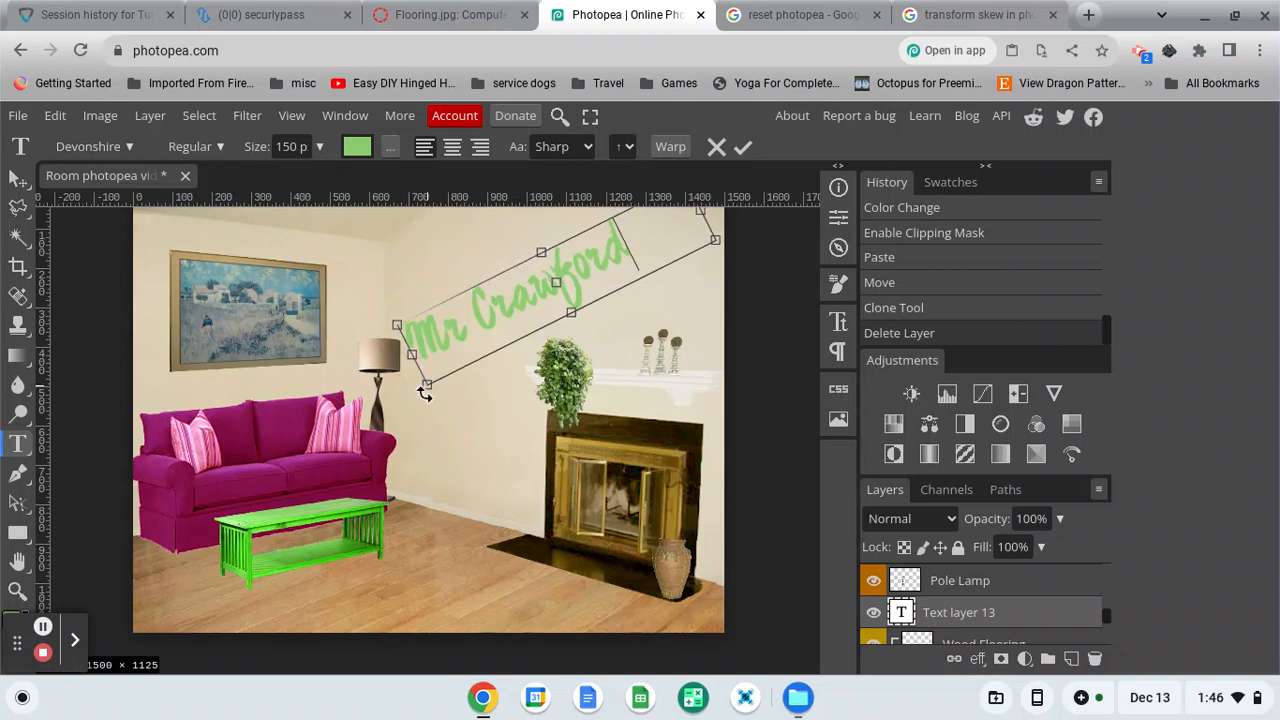
drag(428, 388, 443, 403)
click(520, 305)
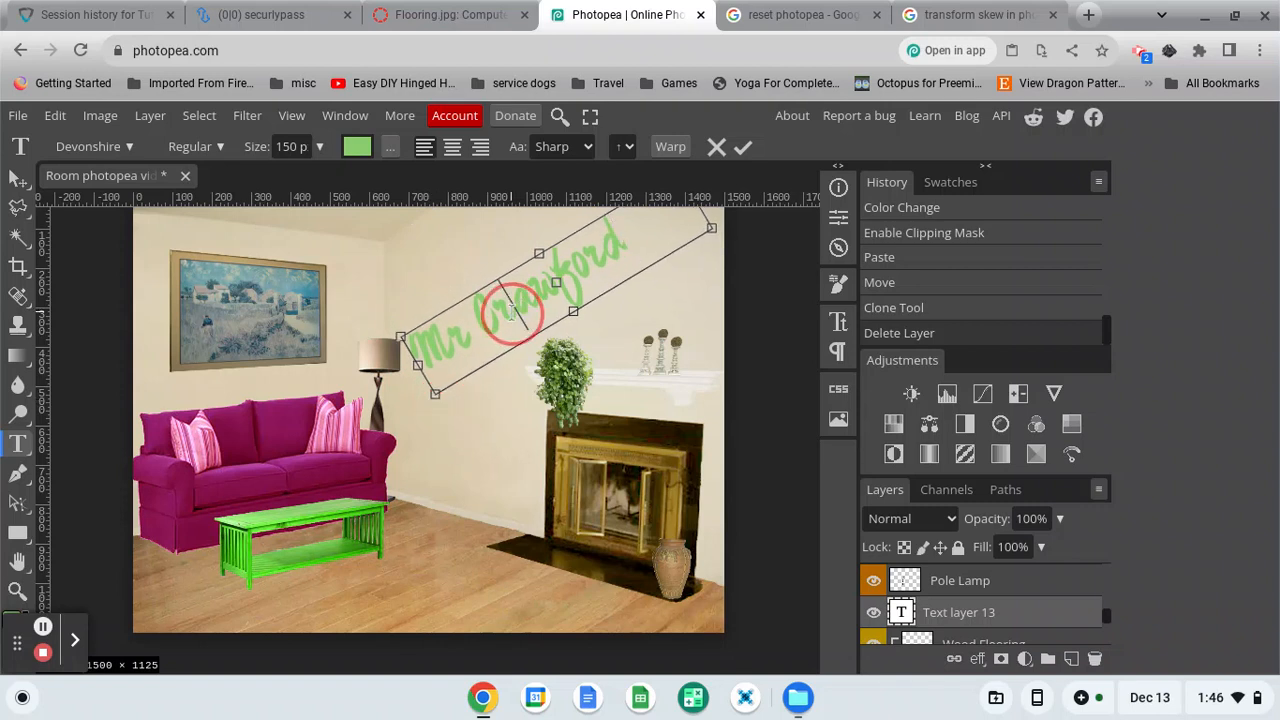
click(743, 149)
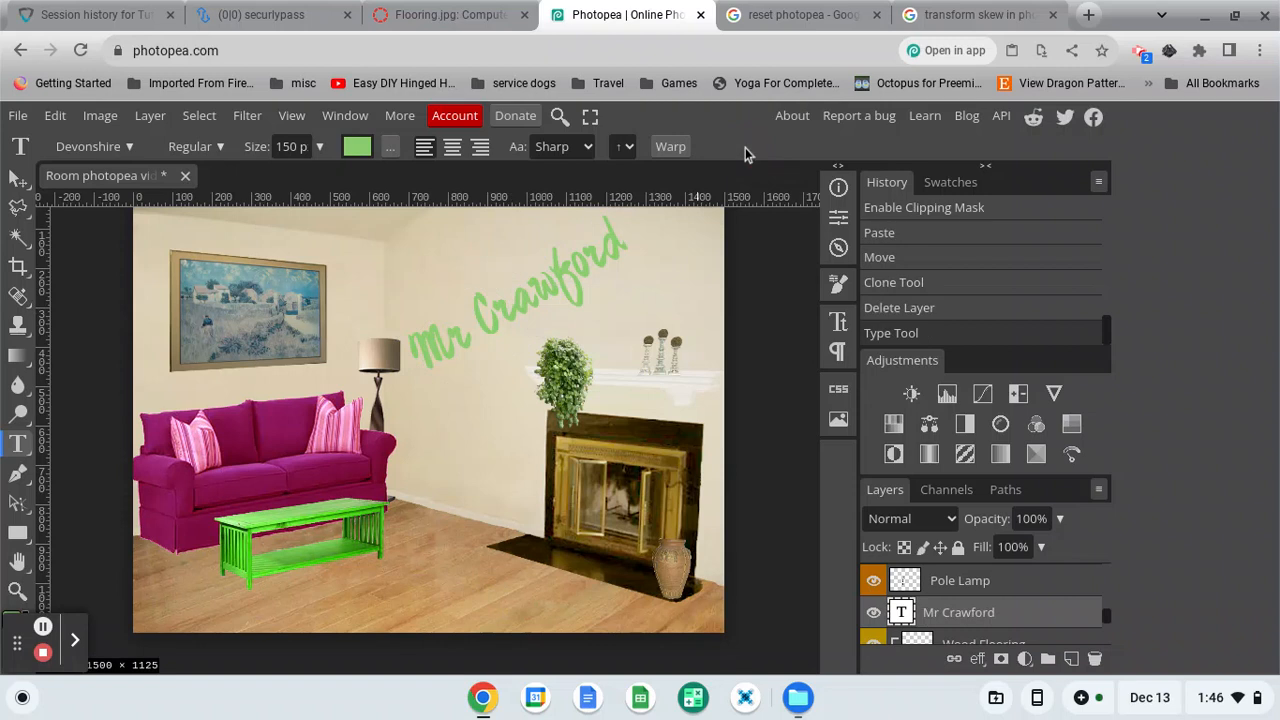
click(17, 177)
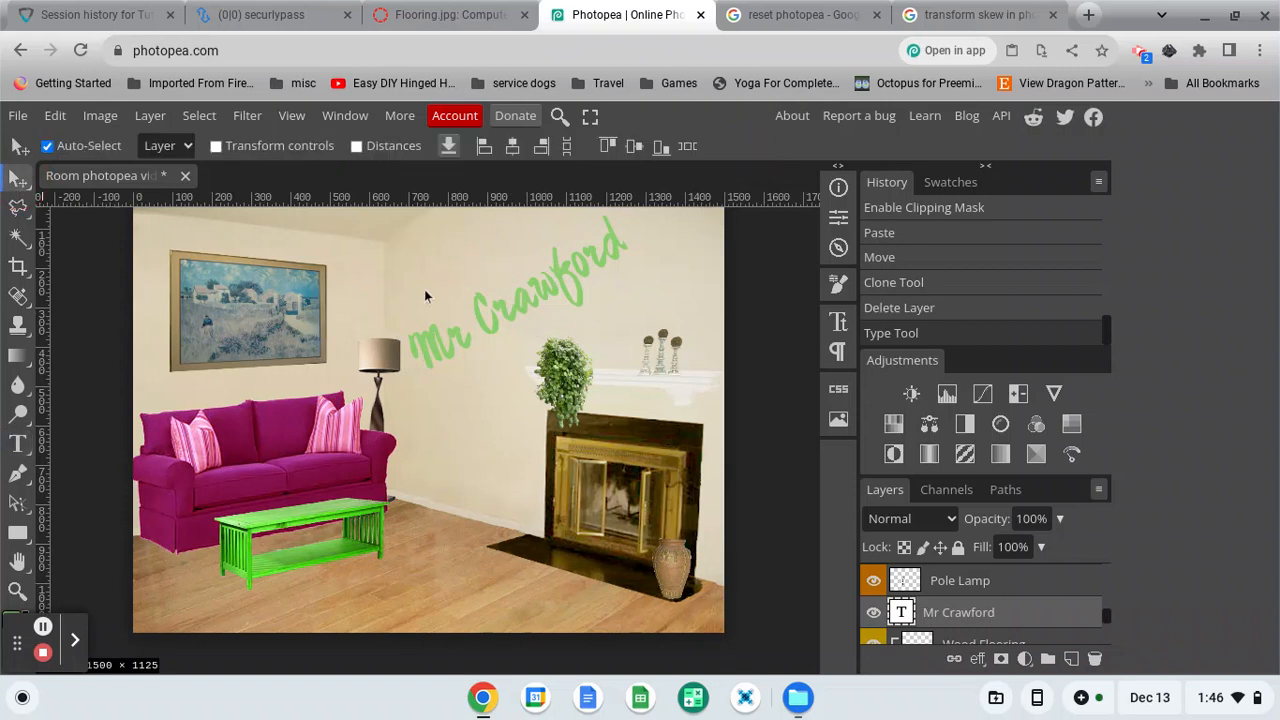
drag(502, 314, 480, 318)
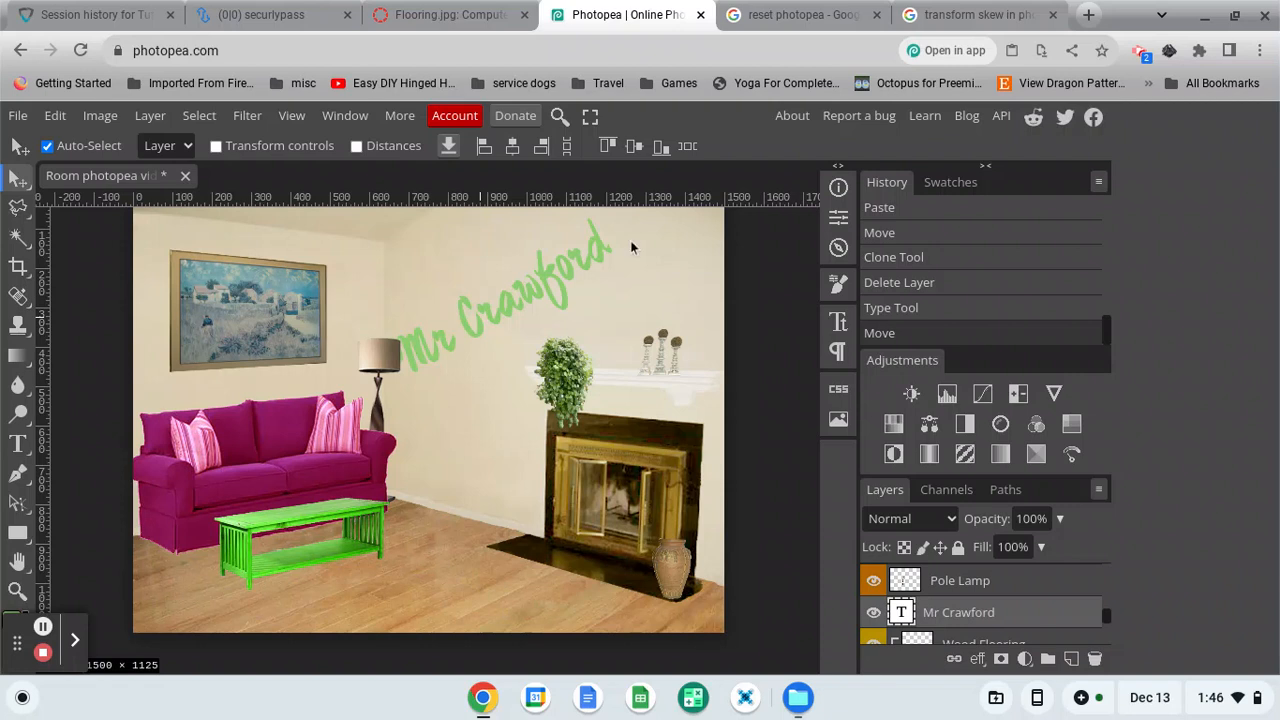
Add a Stroke layer style to the name text, colored dark magenta 7f0f46 by sampling the sofa.
click(977, 660)
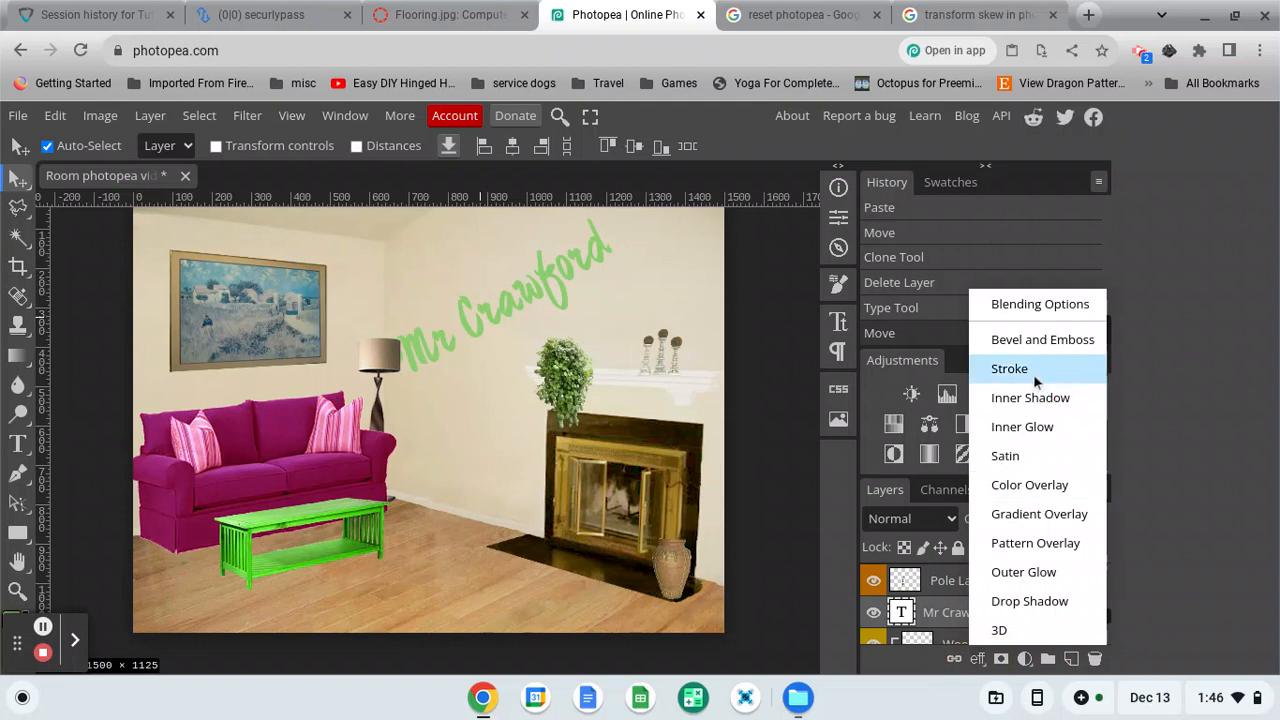
click(1036, 380)
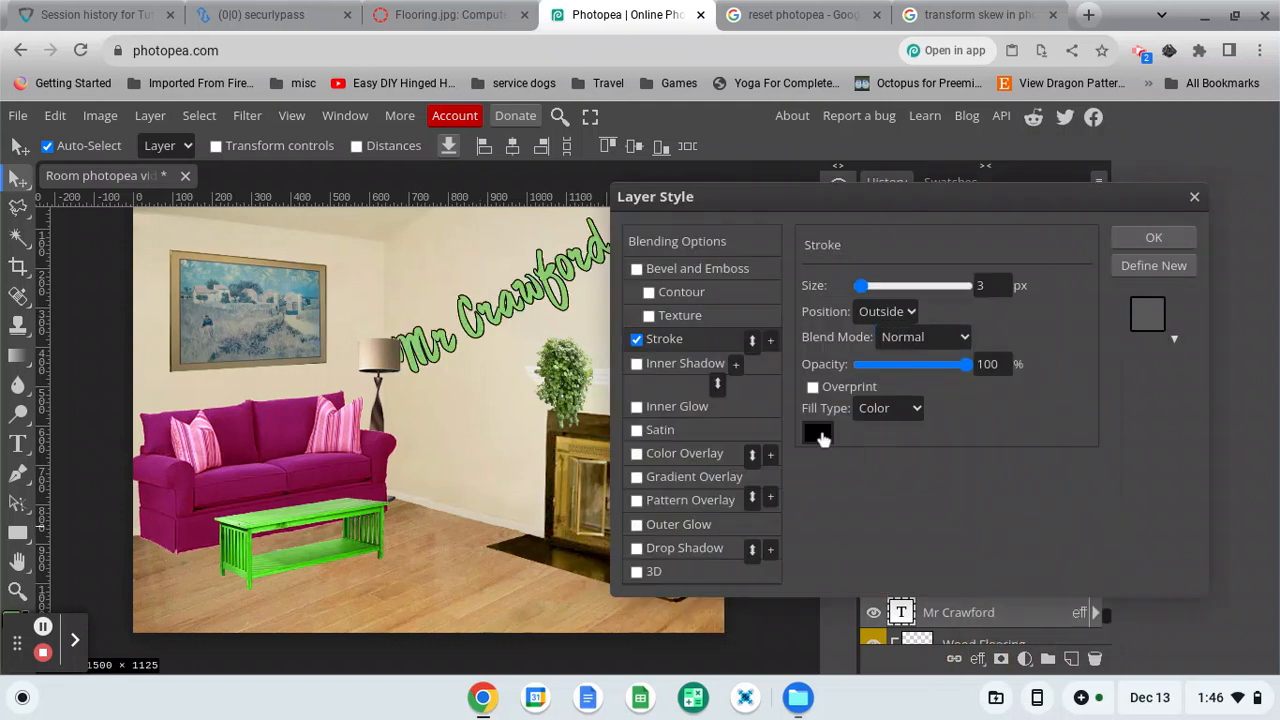
click(818, 435)
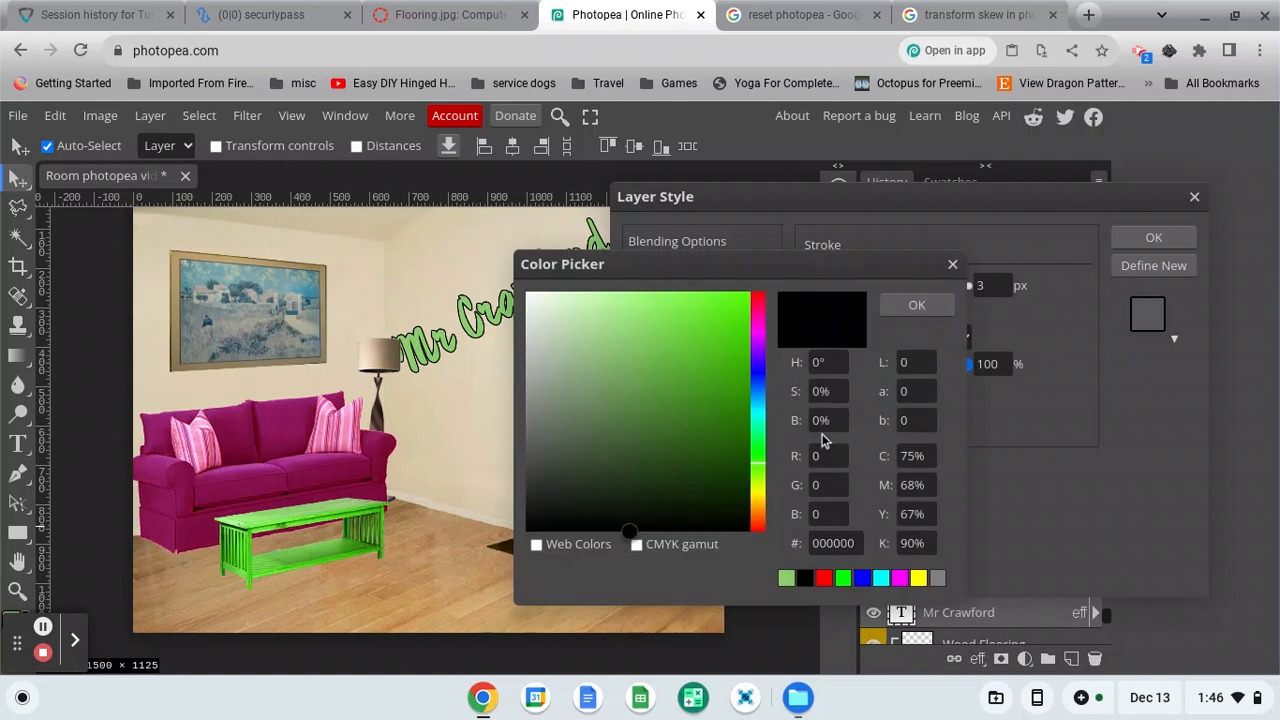
mouse_move(688, 272)
mouse_down()
mouse_move(768, 331)
mouse_move(736, 311)
mouse_move(748, 317)
mouse_move(757, 300)
mouse_up()
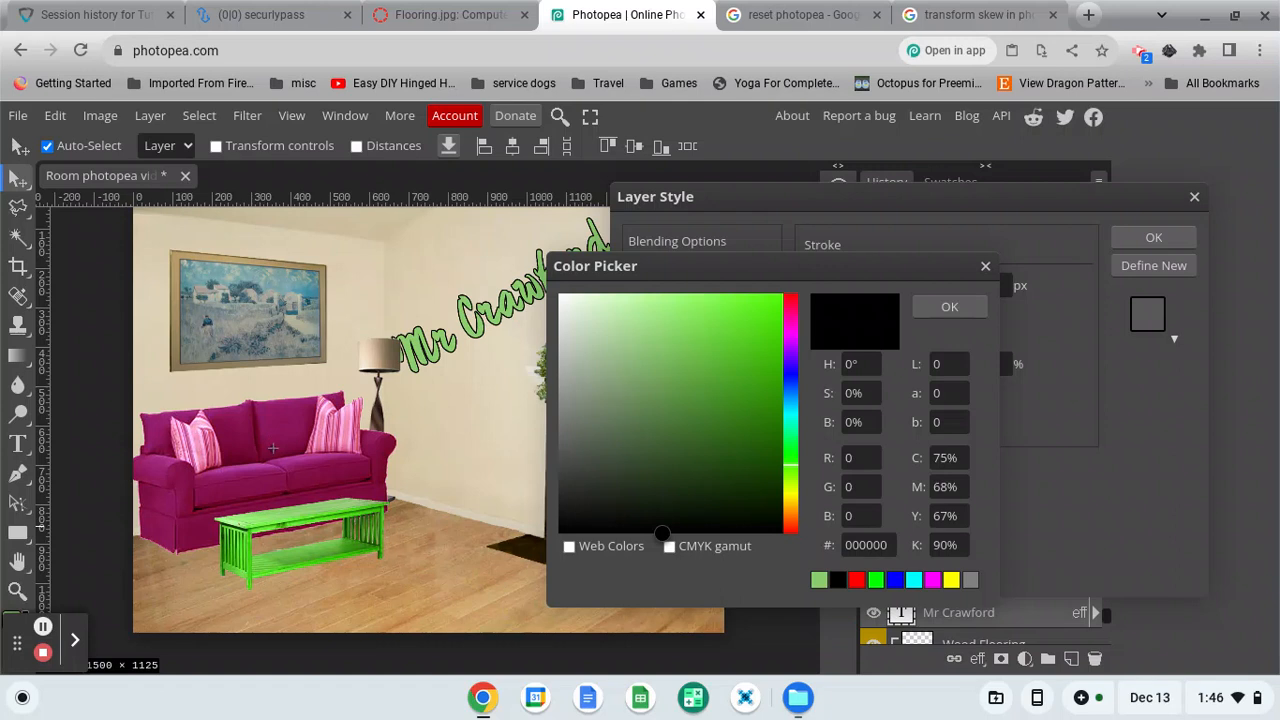
click(273, 449)
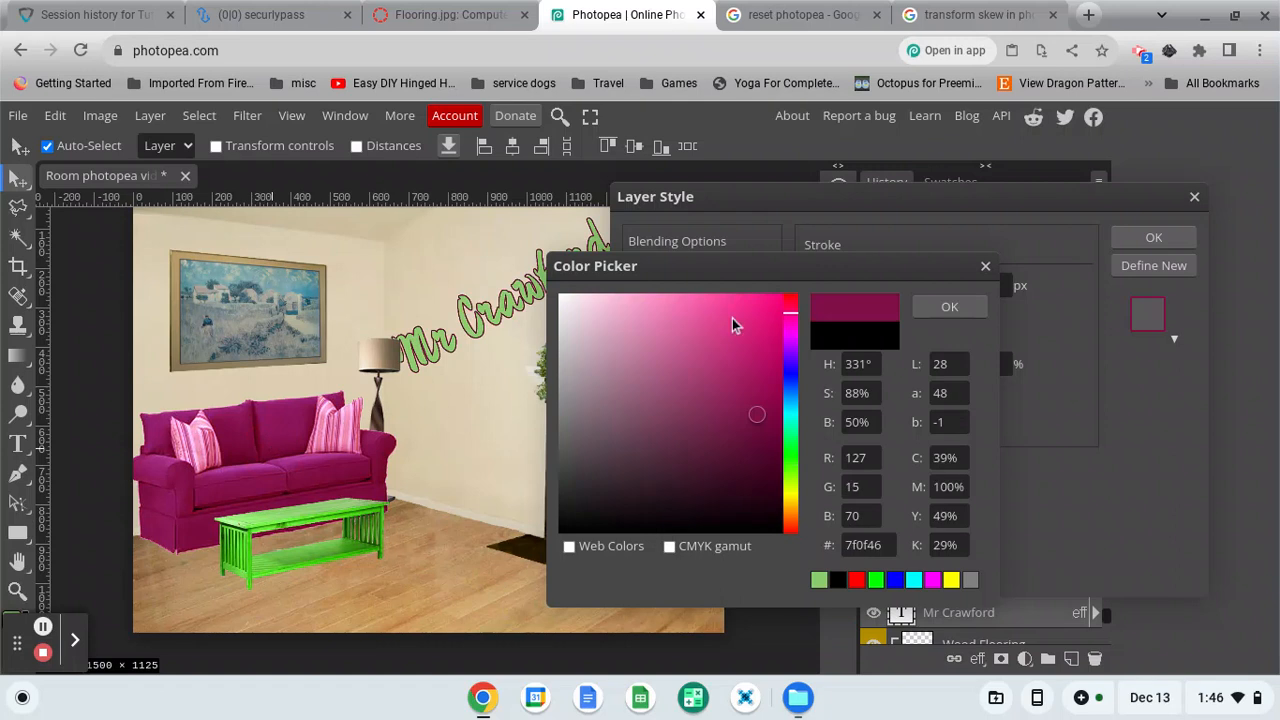
click(958, 307)
Set the stroke size to 8 px, apply the layer style and save the document.
drag(966, 286, 521, 298)
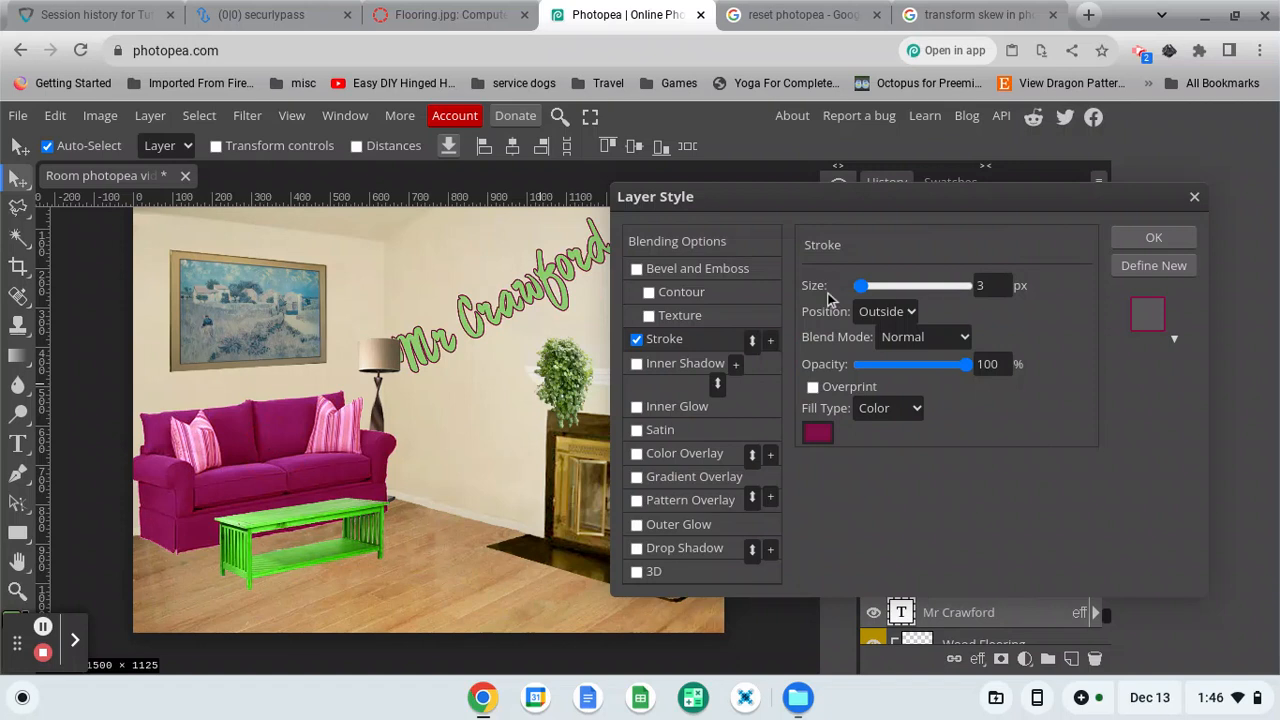
click(862, 287)
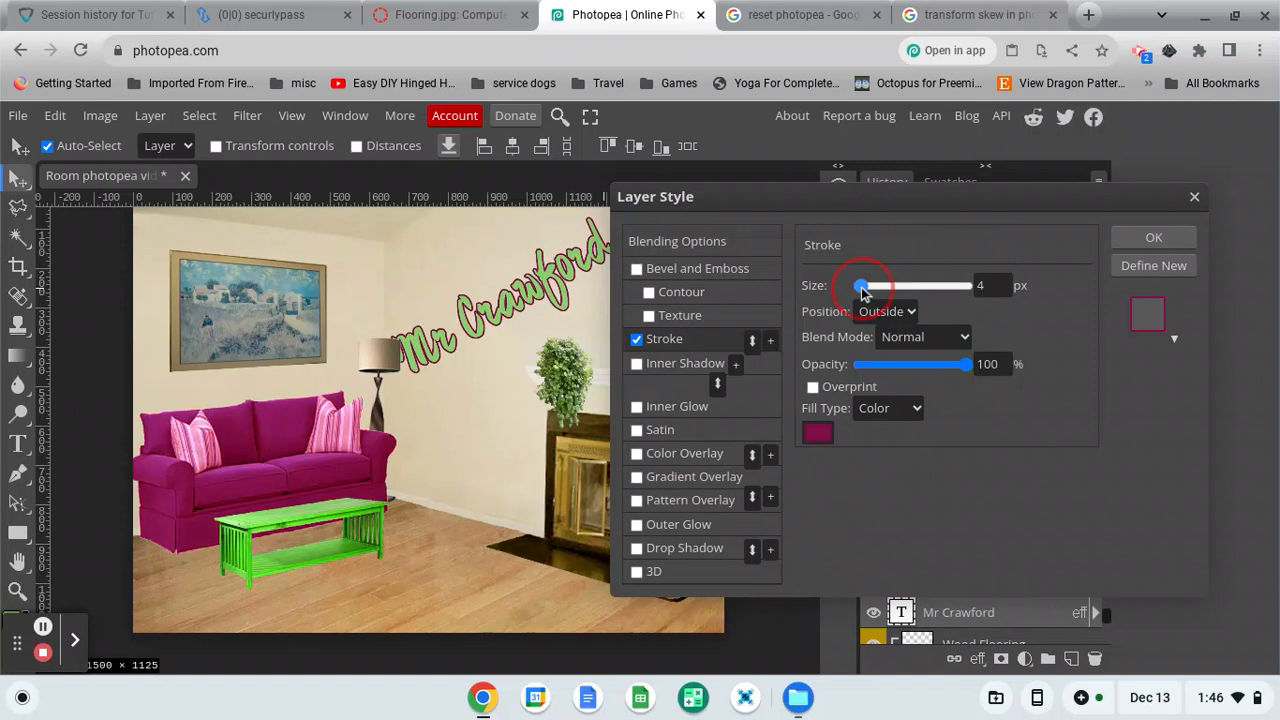
drag(862, 290, 866, 291)
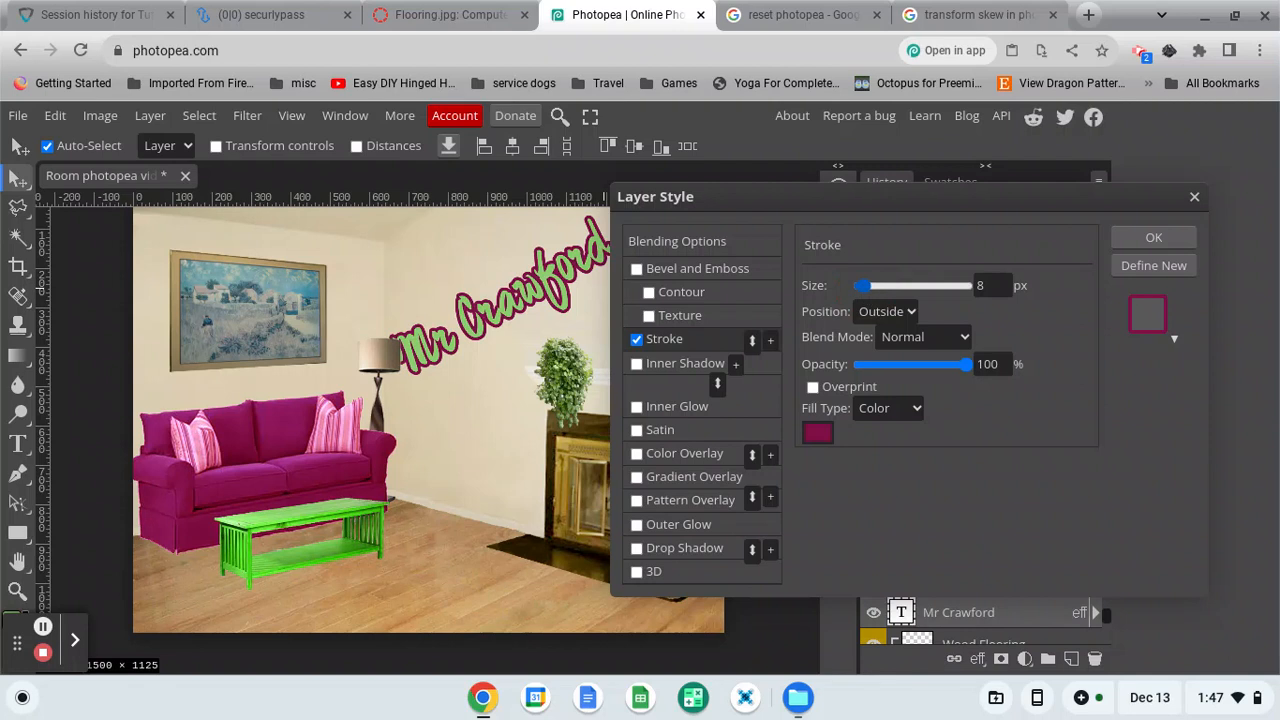
click(1155, 240)
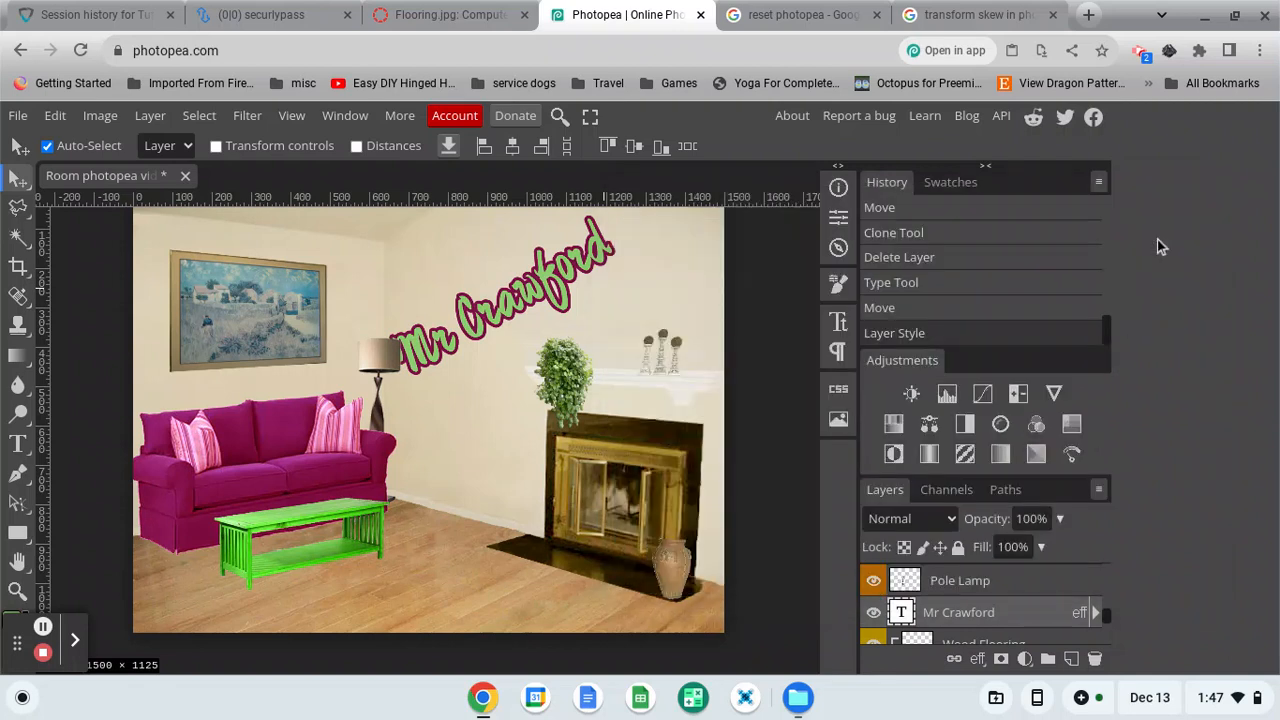
key(ctrl+s)
Check the image's dimensions in inches without resizing it.
click(101, 116)
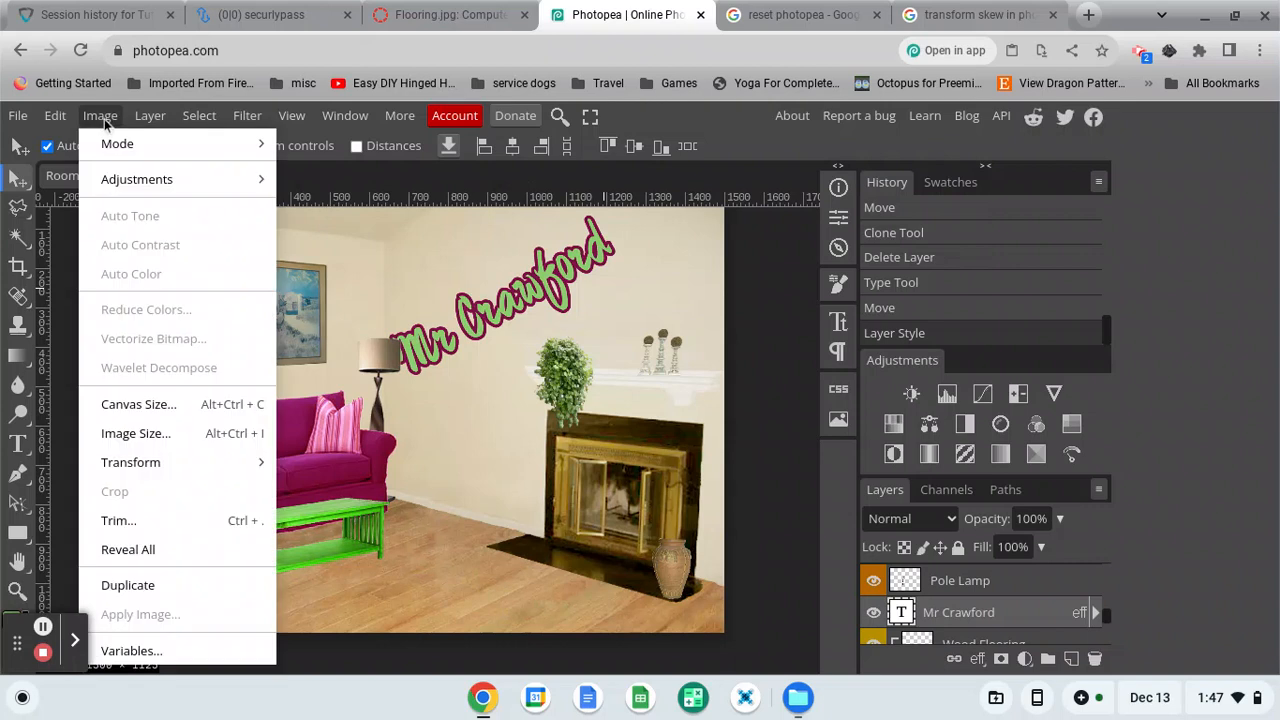
click(139, 449)
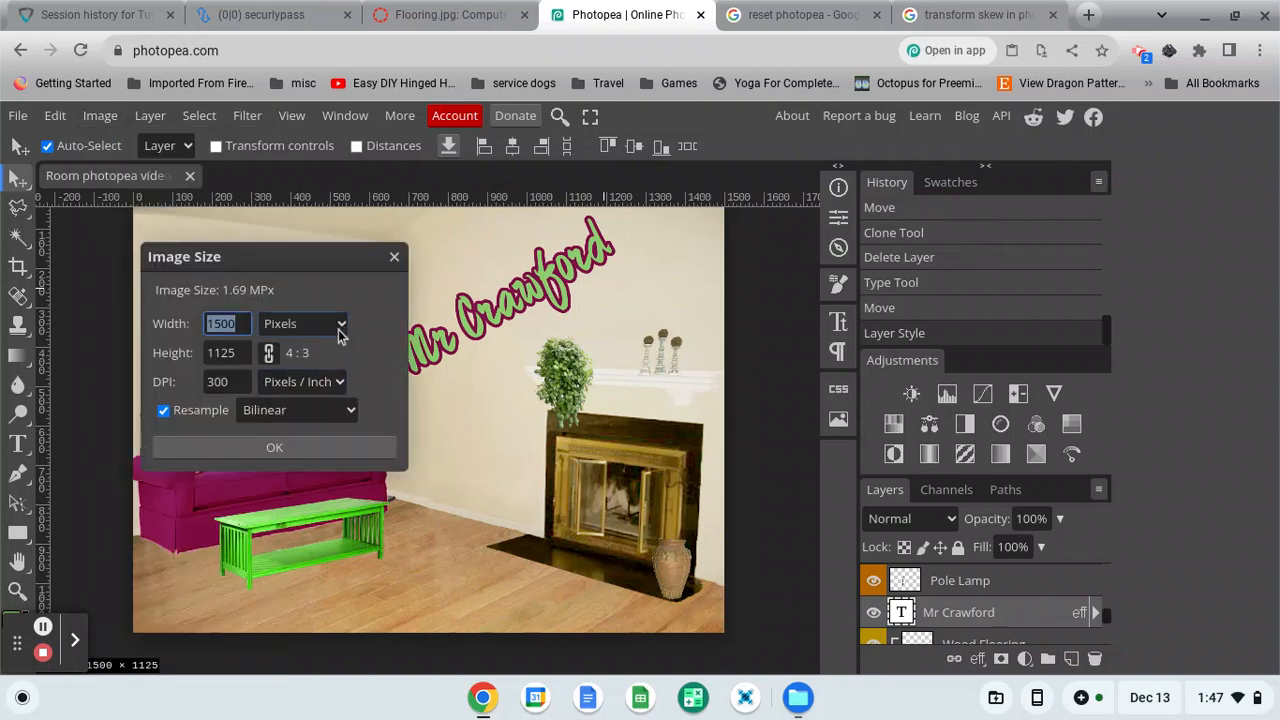
click(338, 324)
click(299, 472)
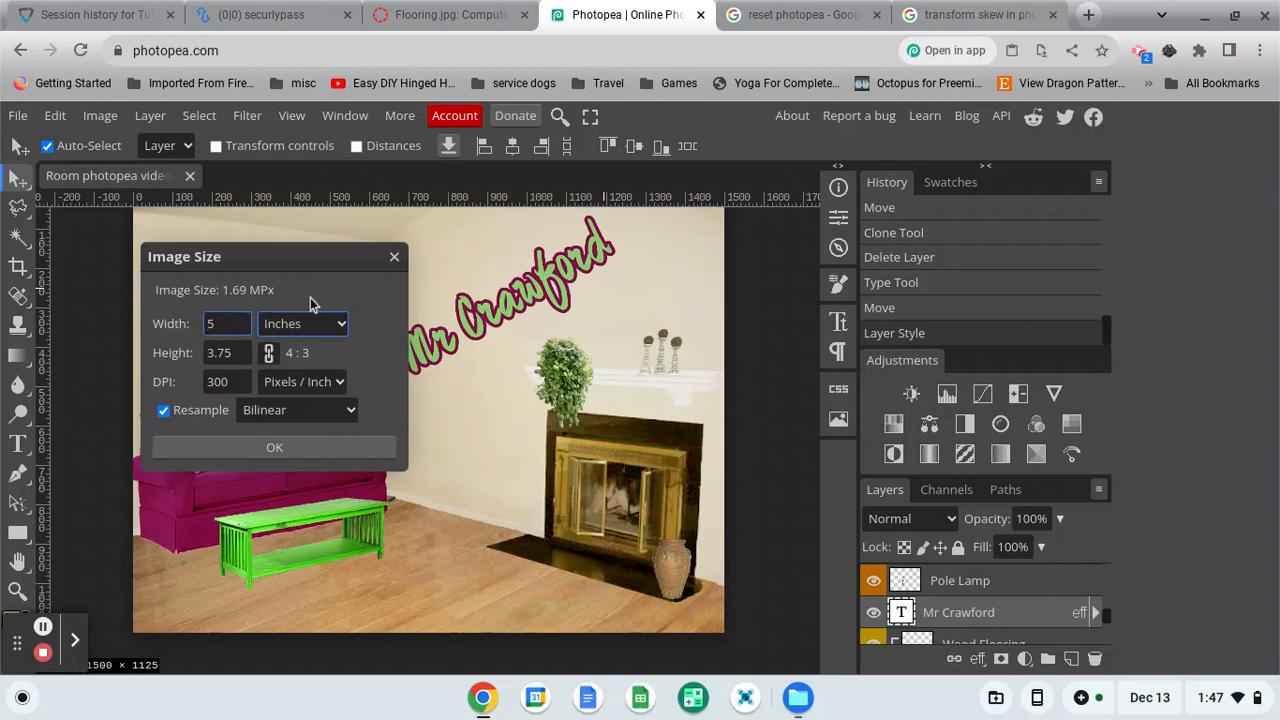
click(394, 257)
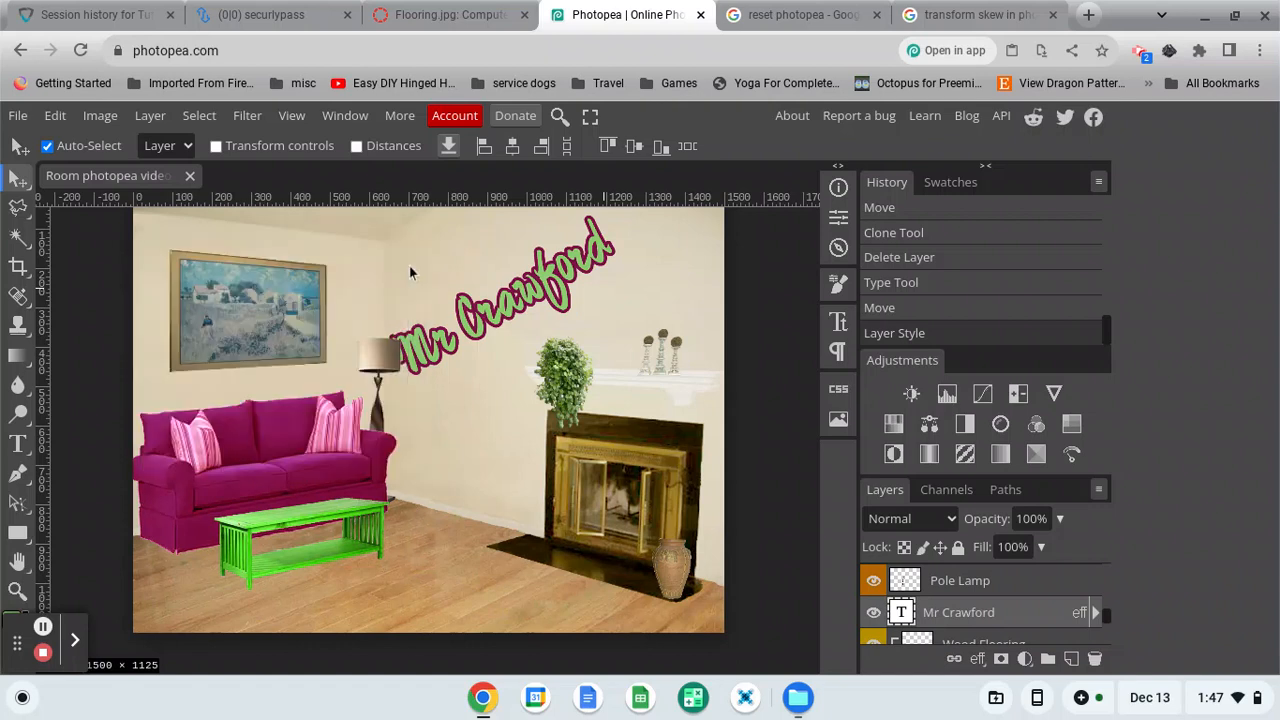
Save the document and export it as a JPG at 100% quality, dismissing the ad blocker notice.
key(ctrl+s)
click(18, 117)
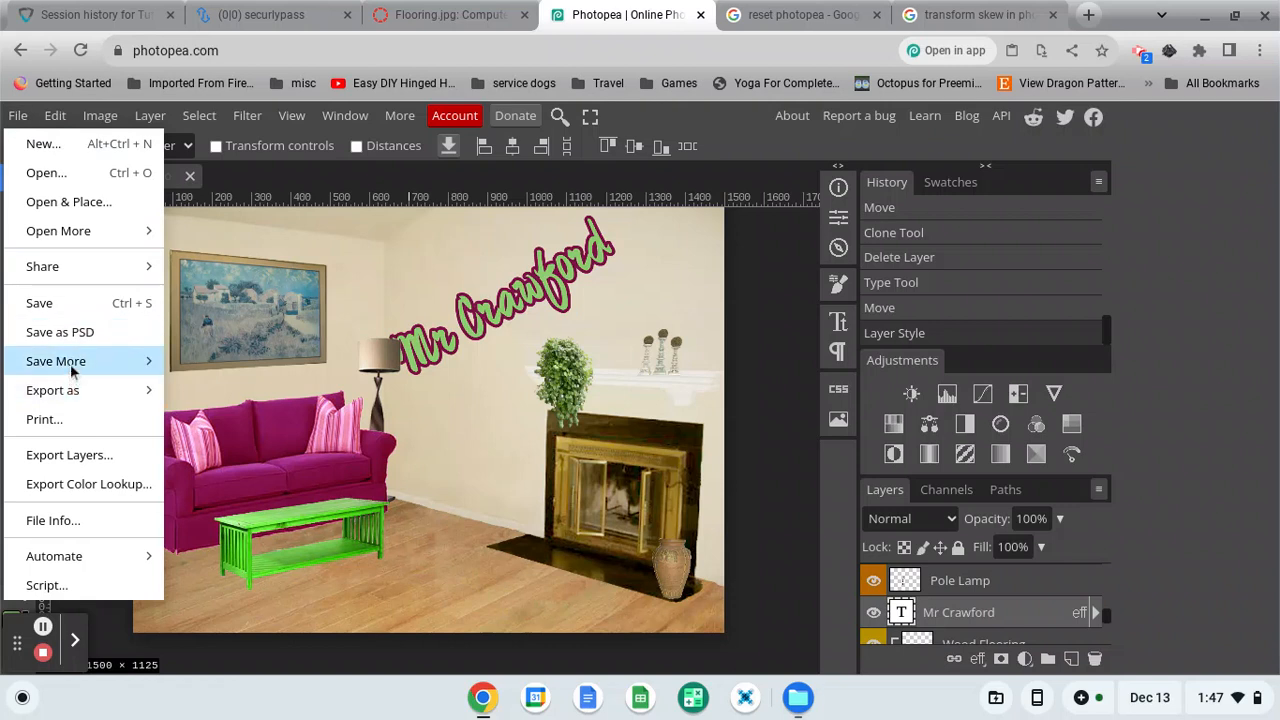
mouse_move(66, 398)
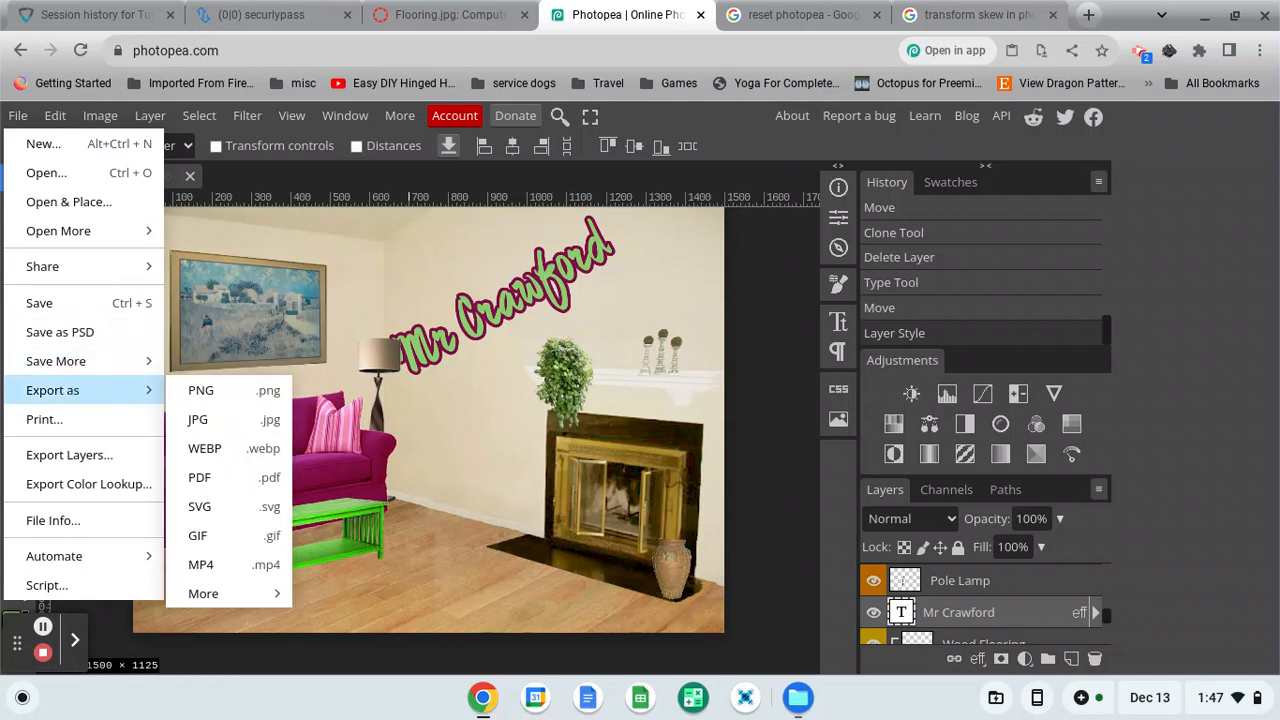
click(219, 427)
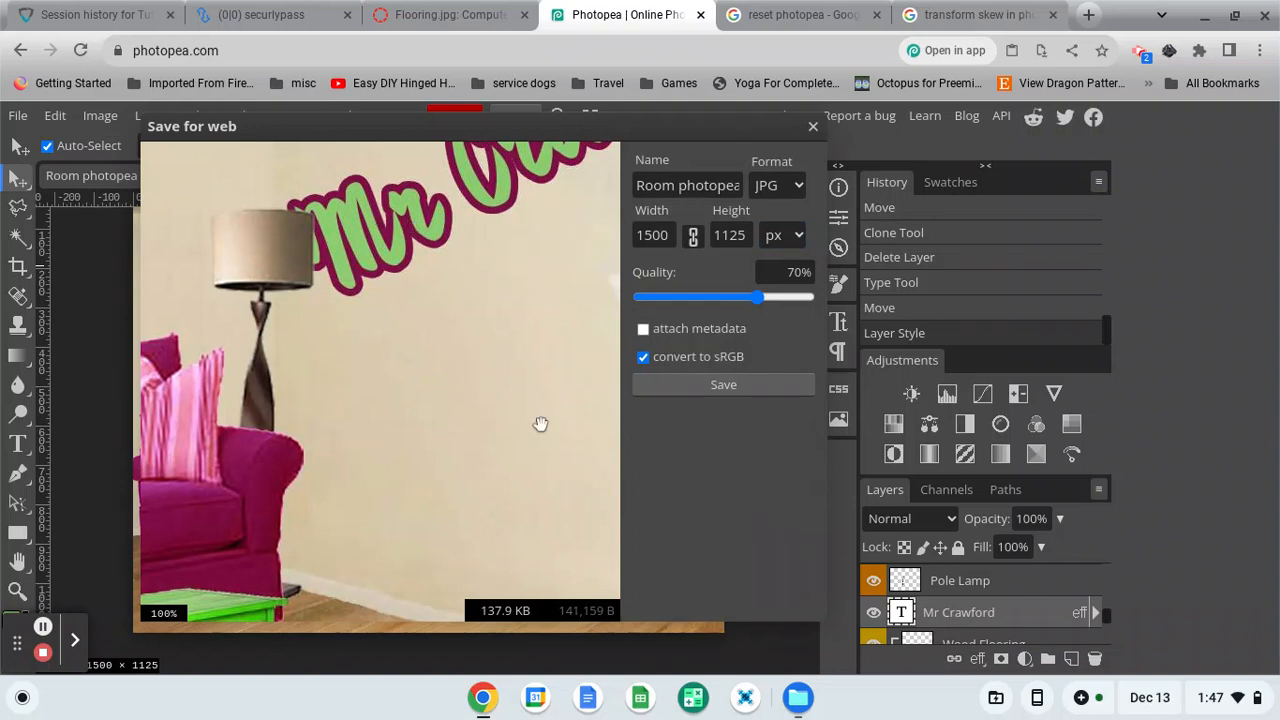
click(711, 384)
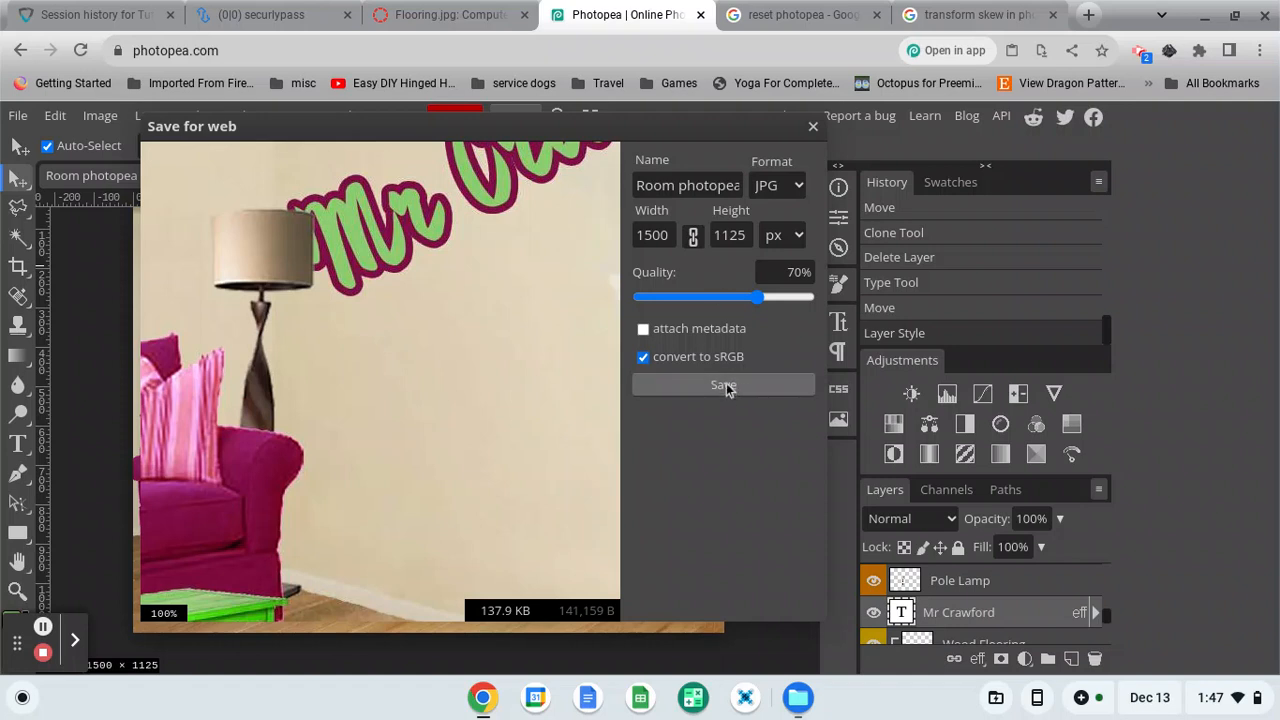
drag(758, 297, 850, 287)
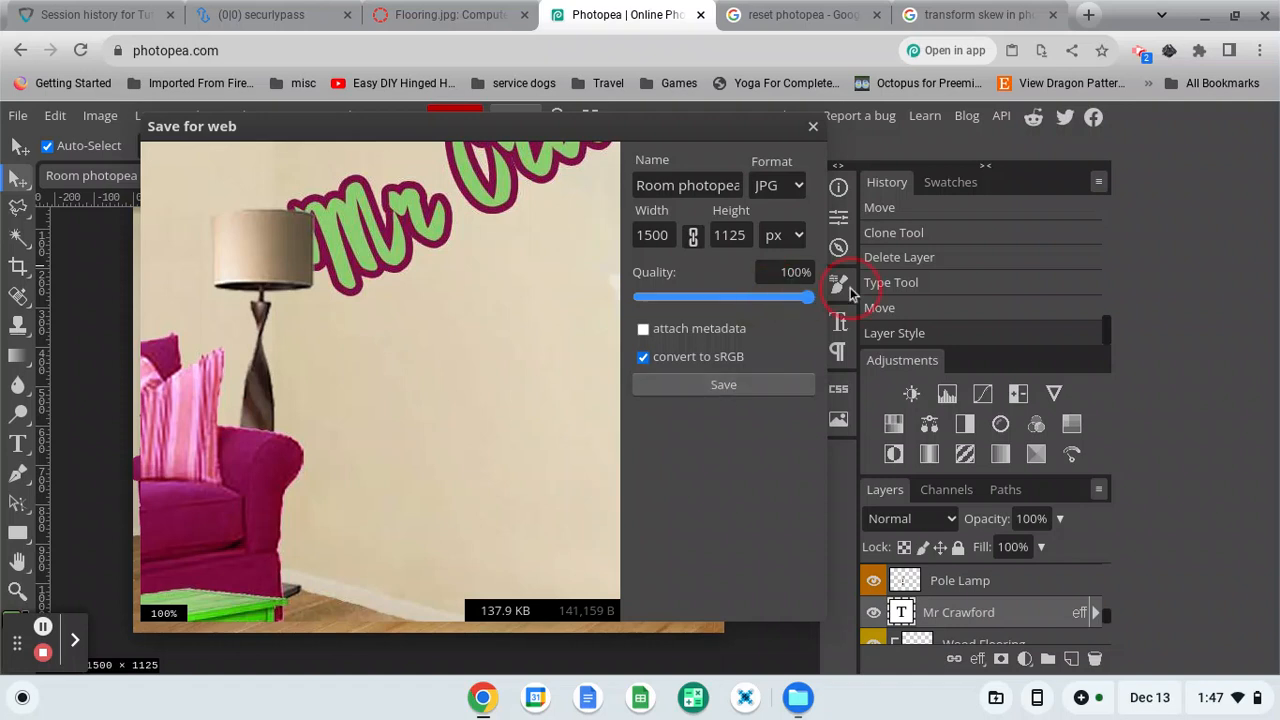
click(732, 388)
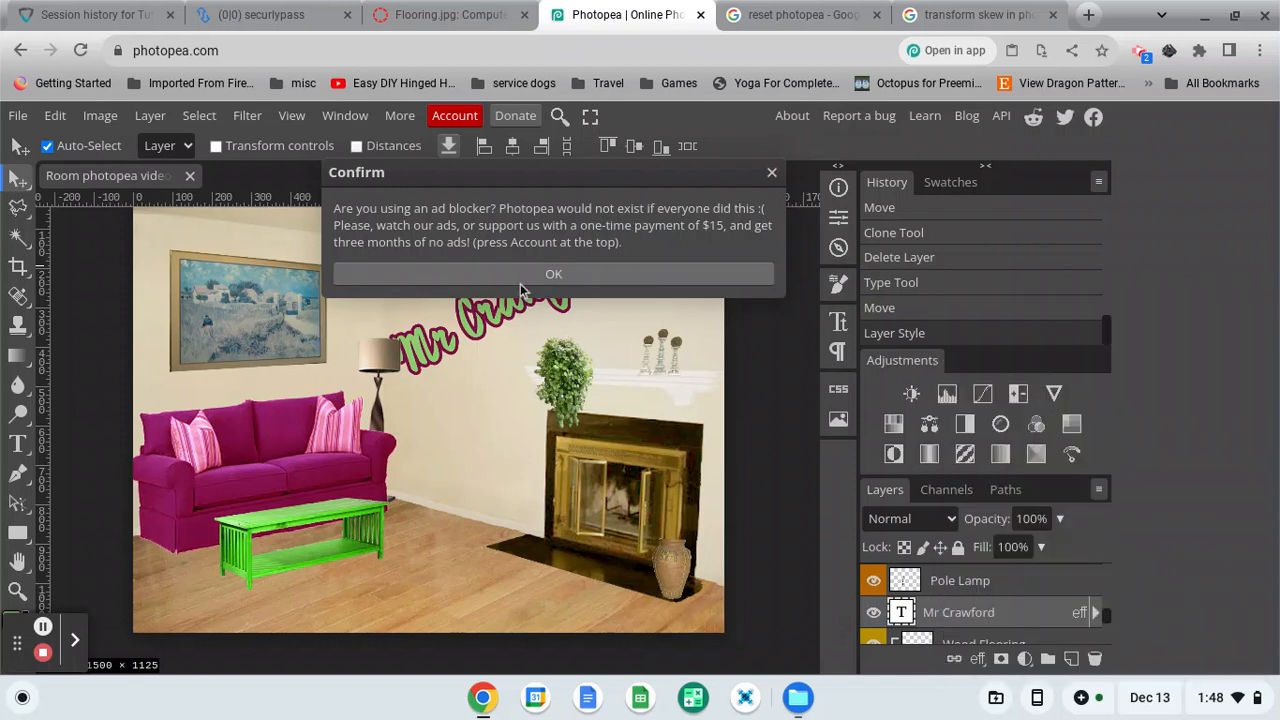
click(555, 274)
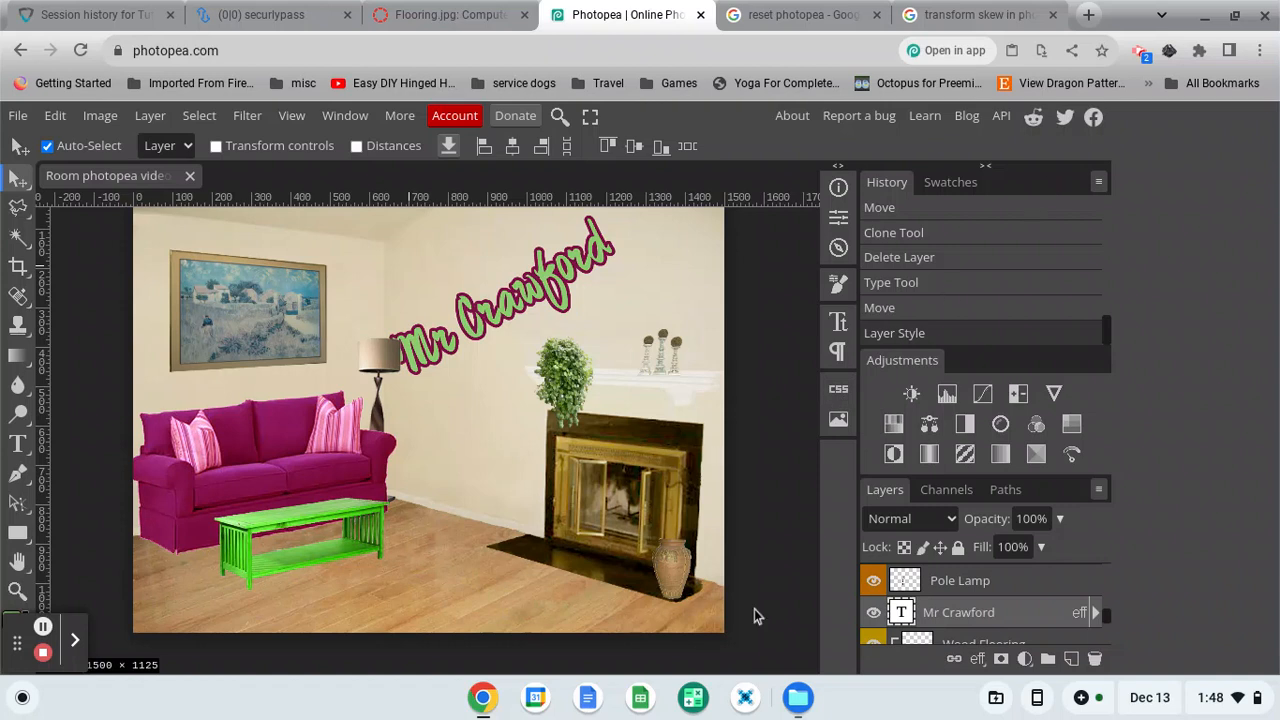
Switch to the Files app, view the exported Room photopea video.jpg from Downloads and close the viewer.
click(800, 698)
scroll(583, 434, up, 5)
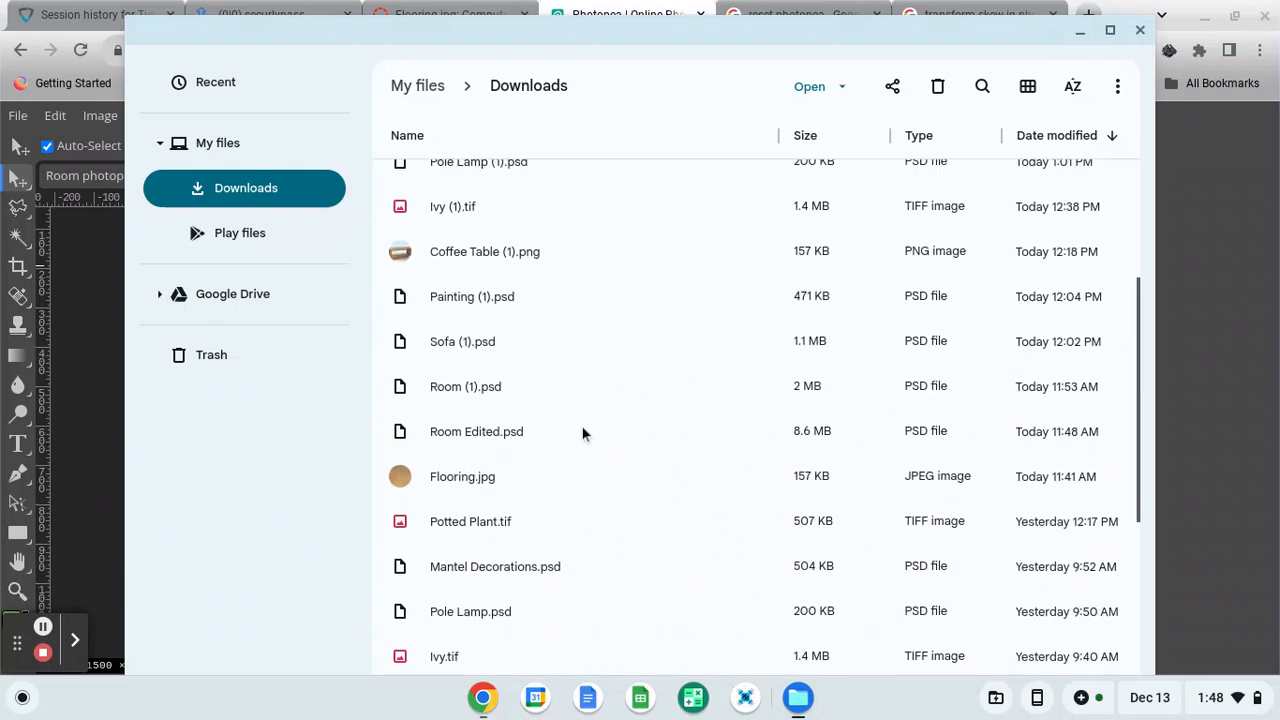
scroll(583, 434, up, 3)
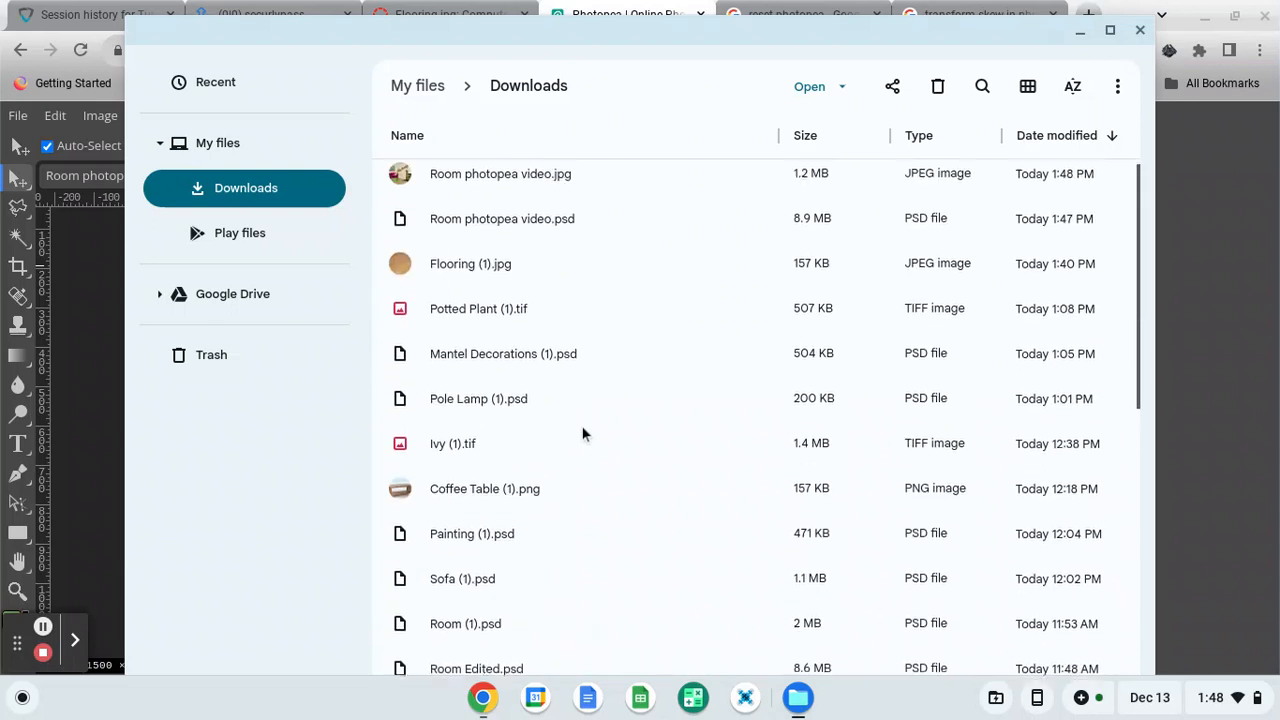
click(509, 183)
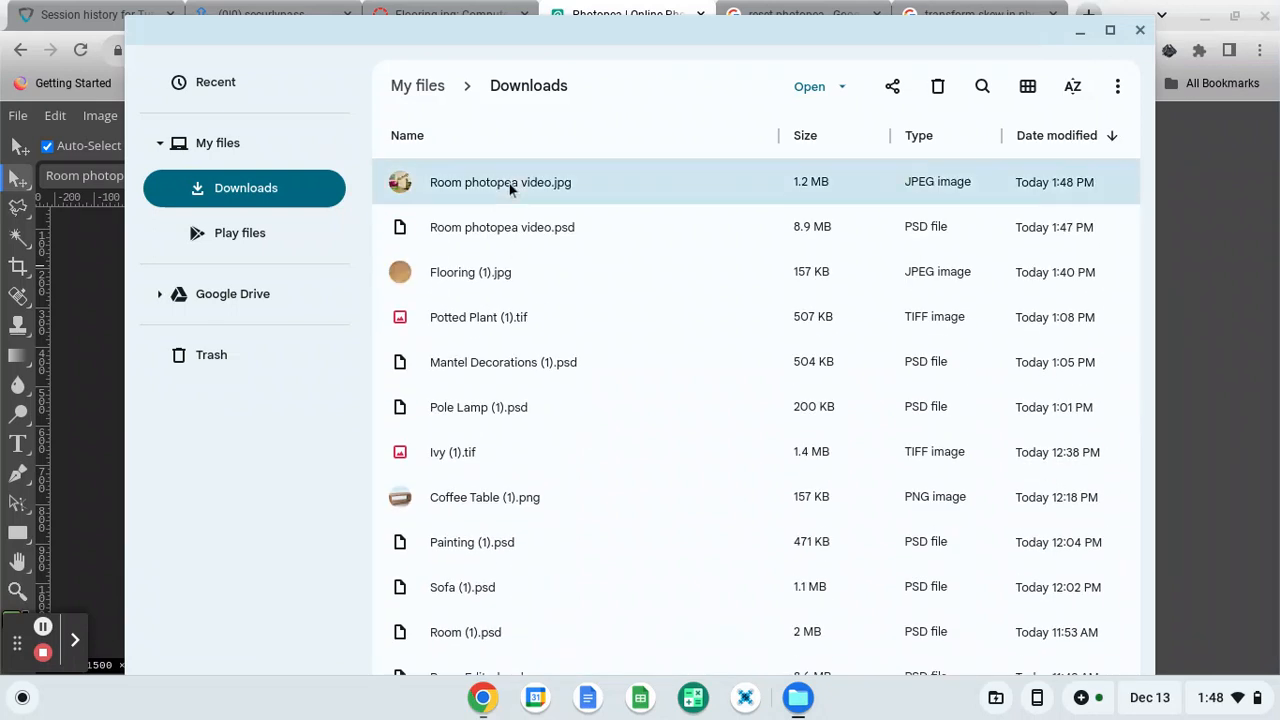
double_click(509, 183)
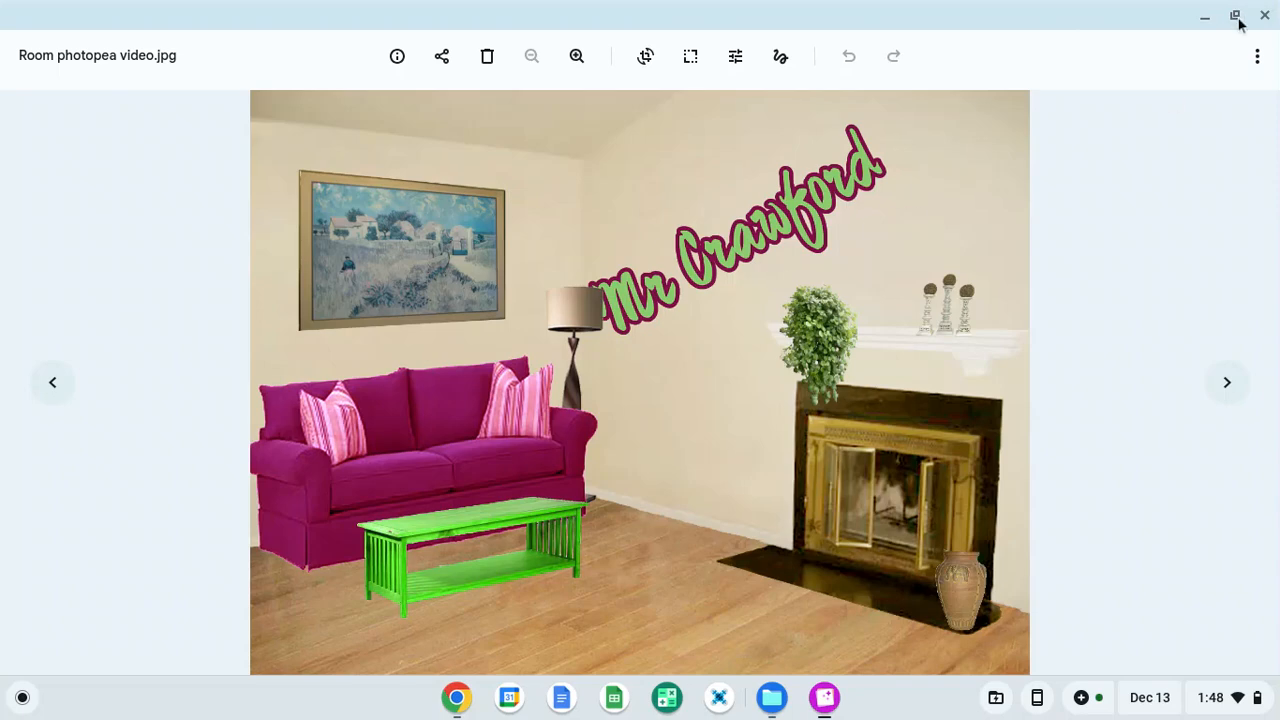
click(1264, 17)
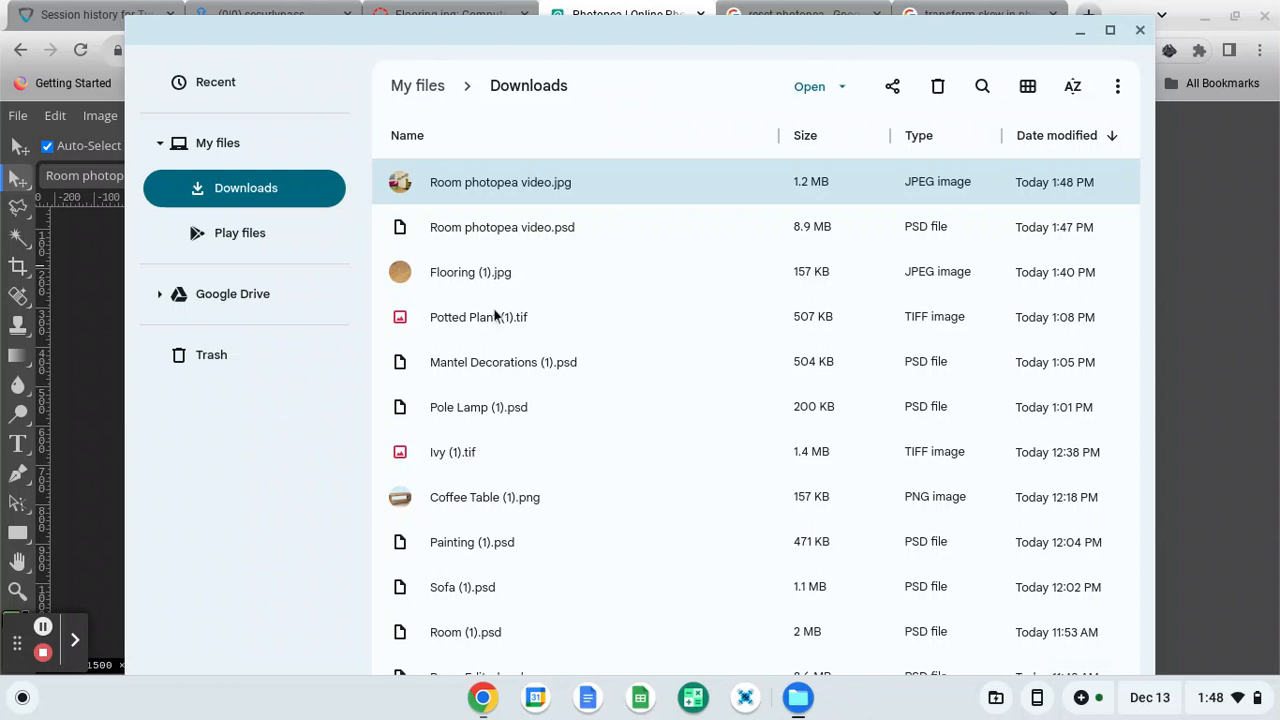